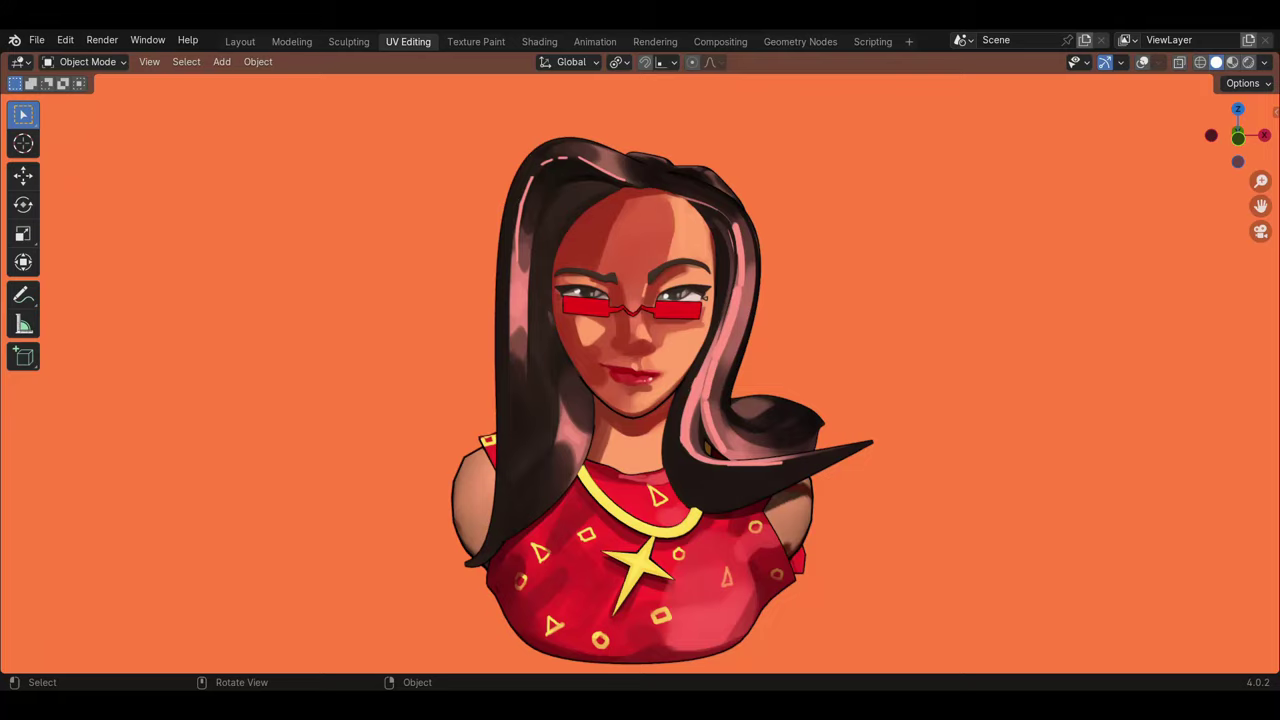
Play back the finished painted bust's animation
key("space")
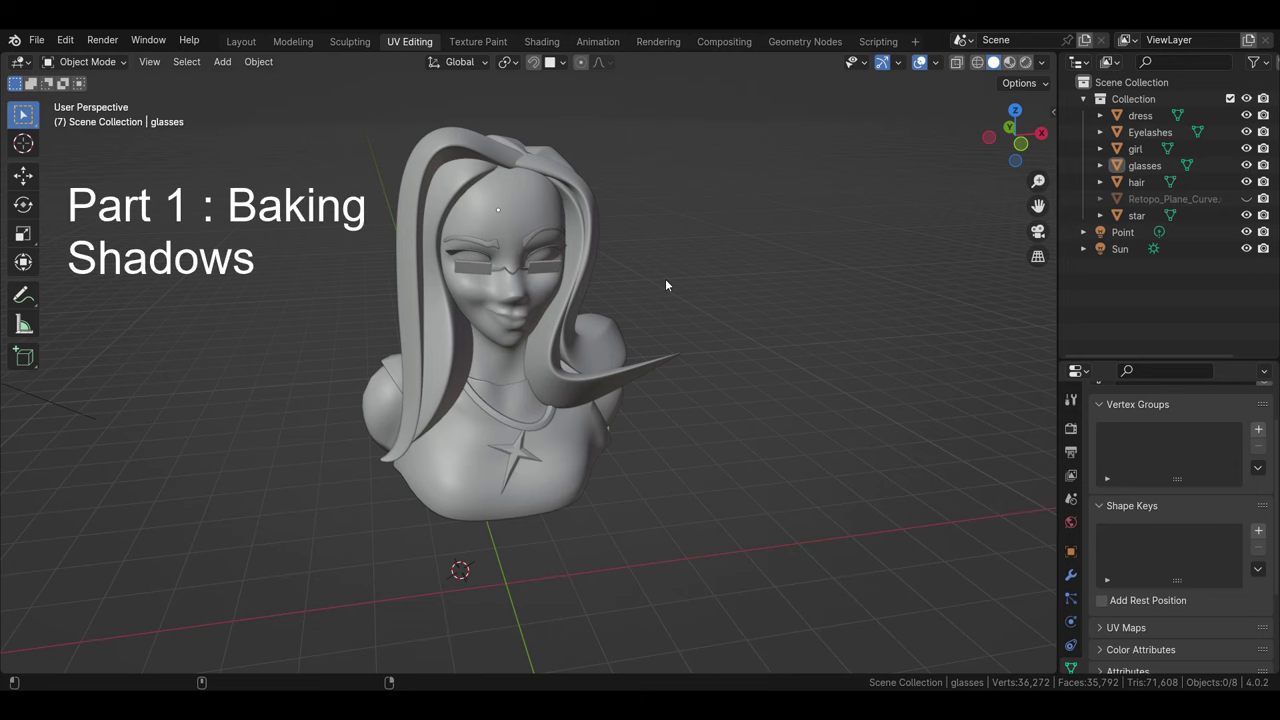
Inspect the girl, star pendant, glasses and eyelashes from a front angle
left_click(514, 333)
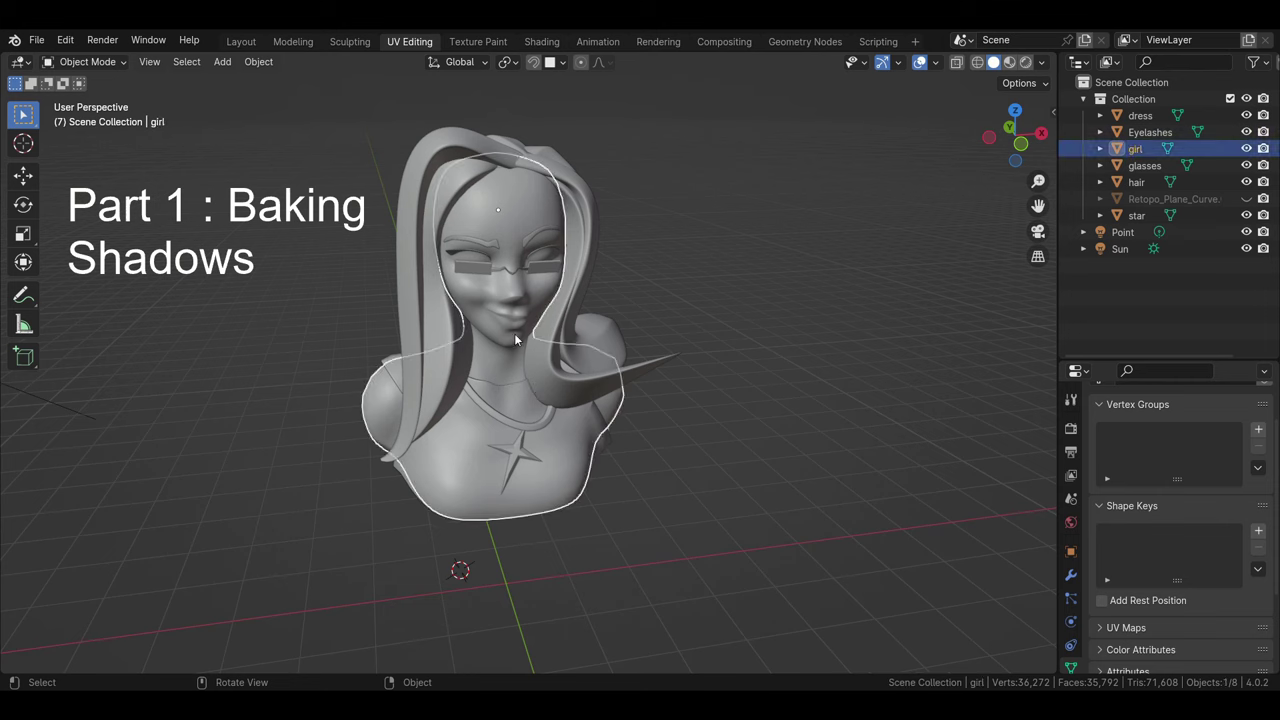
mouse_move(501, 339)
middle_mouse_down()
mouse_move(735, 272)
mouse_move(540, 430)
middle_mouse_up()
left_click(500, 457)
left_click(515, 268)
left_click(525, 238)
left_click(525, 238)
mouse_move(694, 268)
middle_mouse_down()
mouse_move(510, 300)
mouse_move(494, 331)
mouse_move(521, 321)
middle_mouse_up()
Preview the bust in Rendered shading, check the point light, and split off a lower area
left_click(1025, 63)
mouse_move(591, 237)
middle_mouse_down()
mouse_move(728, 395)
mouse_move(824, 208)
middle_mouse_up()
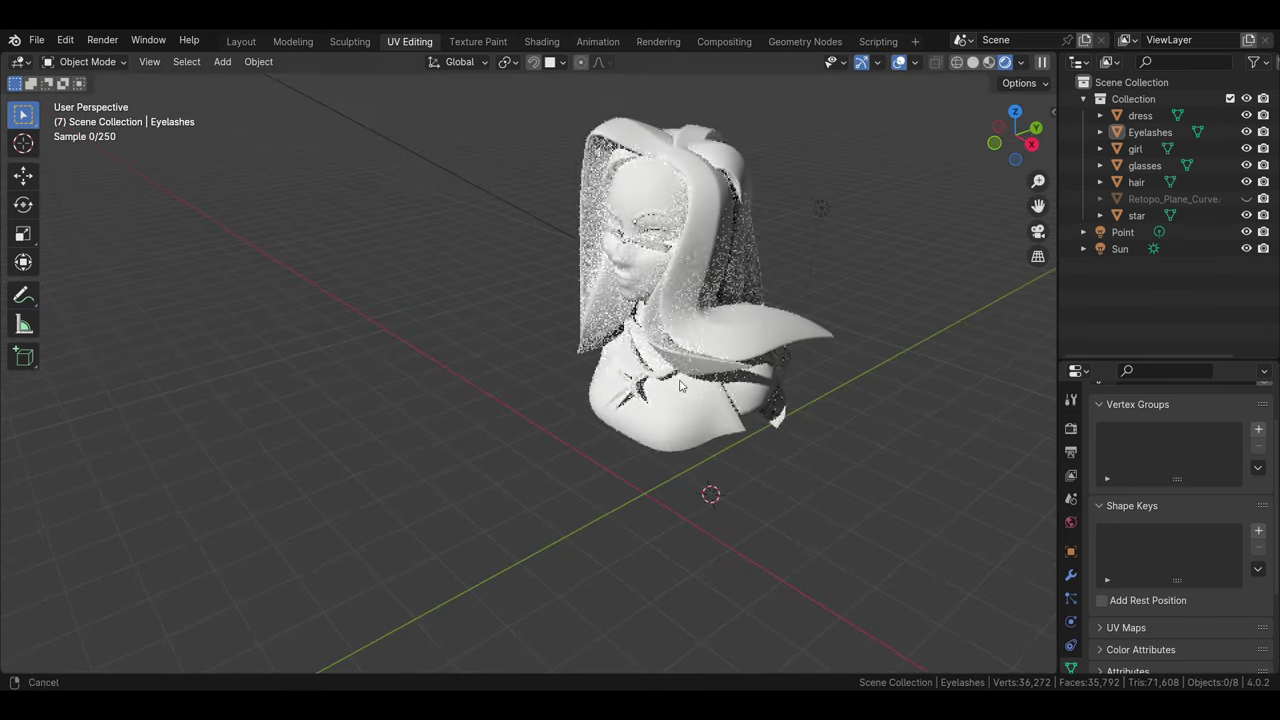
left_click(821, 208)
mouse_move(737, 250)
middle_mouse_down()
mouse_move(712, 227)
mouse_move(780, 330)
mouse_move(913, 465)
middle_mouse_up()
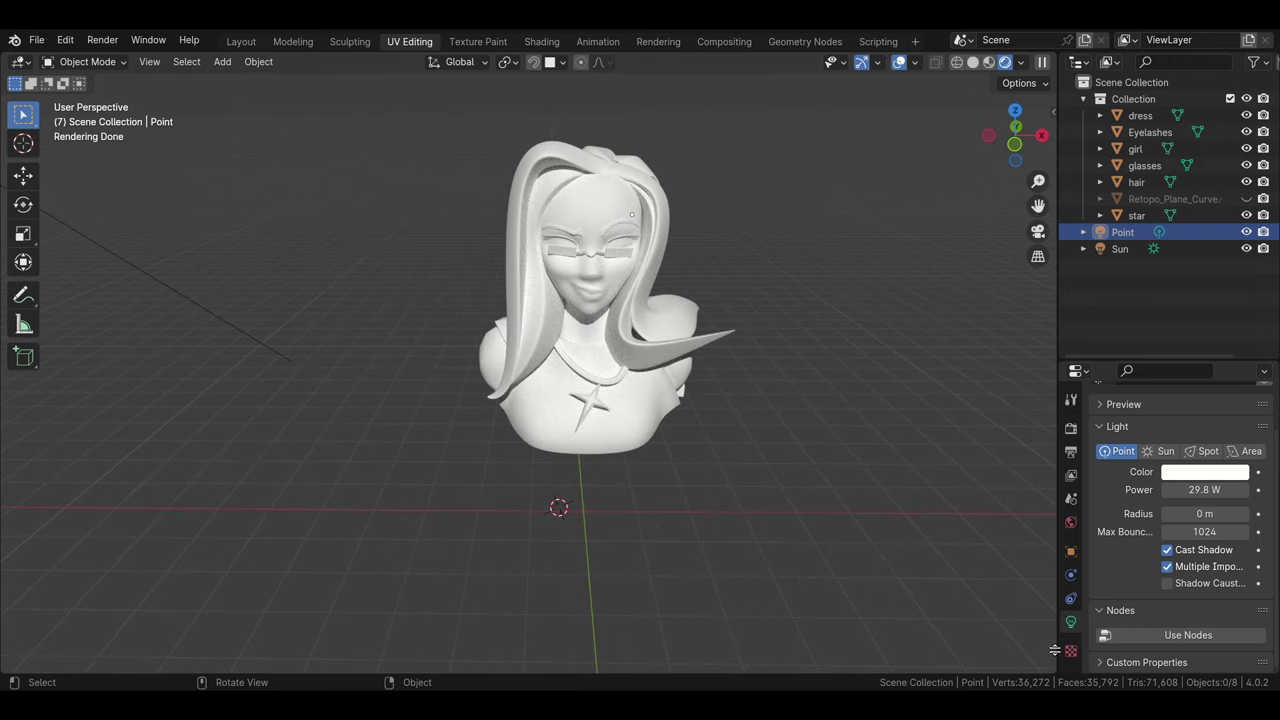
left_click_drag(1055, 650, 740, 422)
middle_click_drag(723, 281, 687, 319)
Make the lower area a Shader Editor and give the girl a new material
left_click(20, 433)
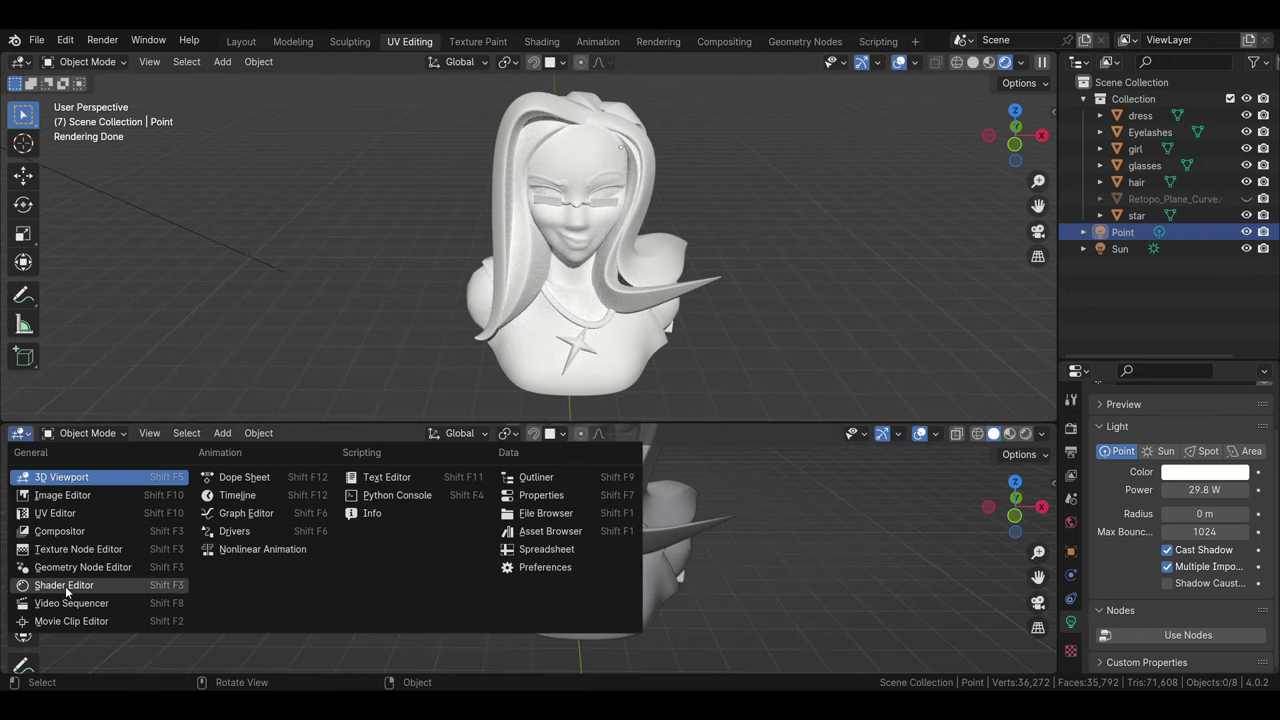
left_click(66, 587)
left_click(587, 278)
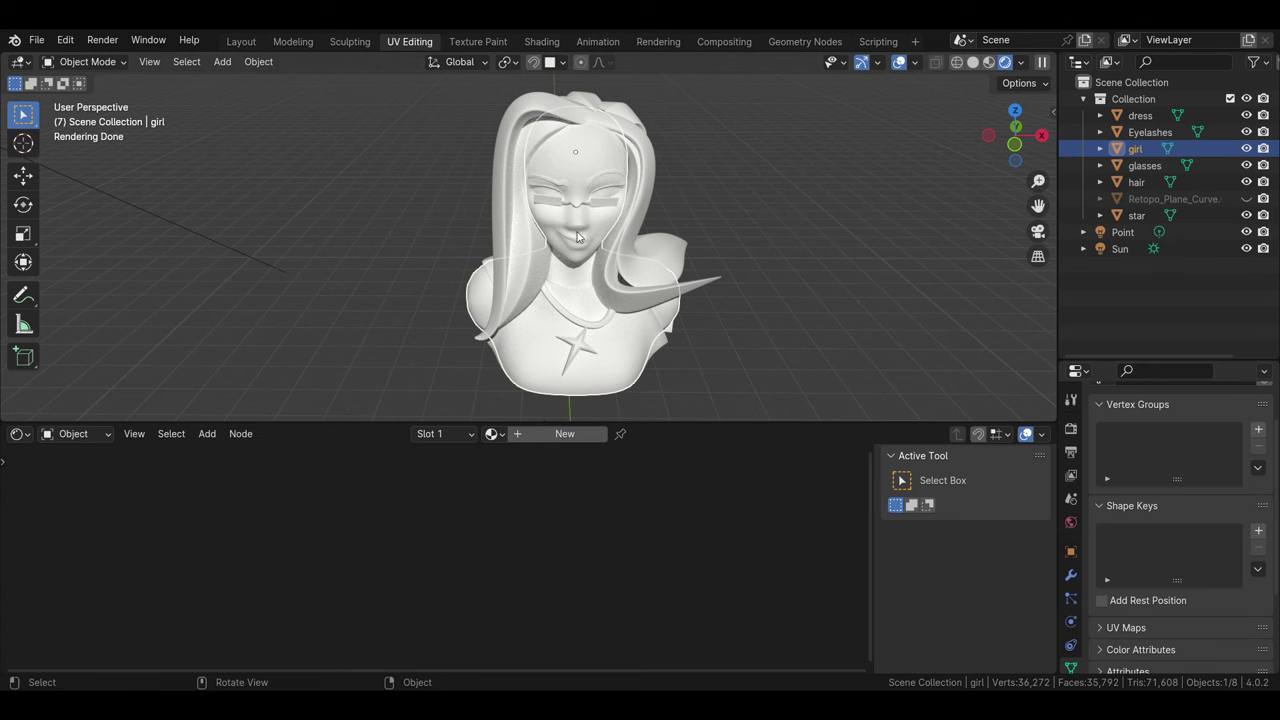
left_click(565, 433)
scroll(455, 640, "up", 3)
middle_click_drag(455, 640, 550, 577)
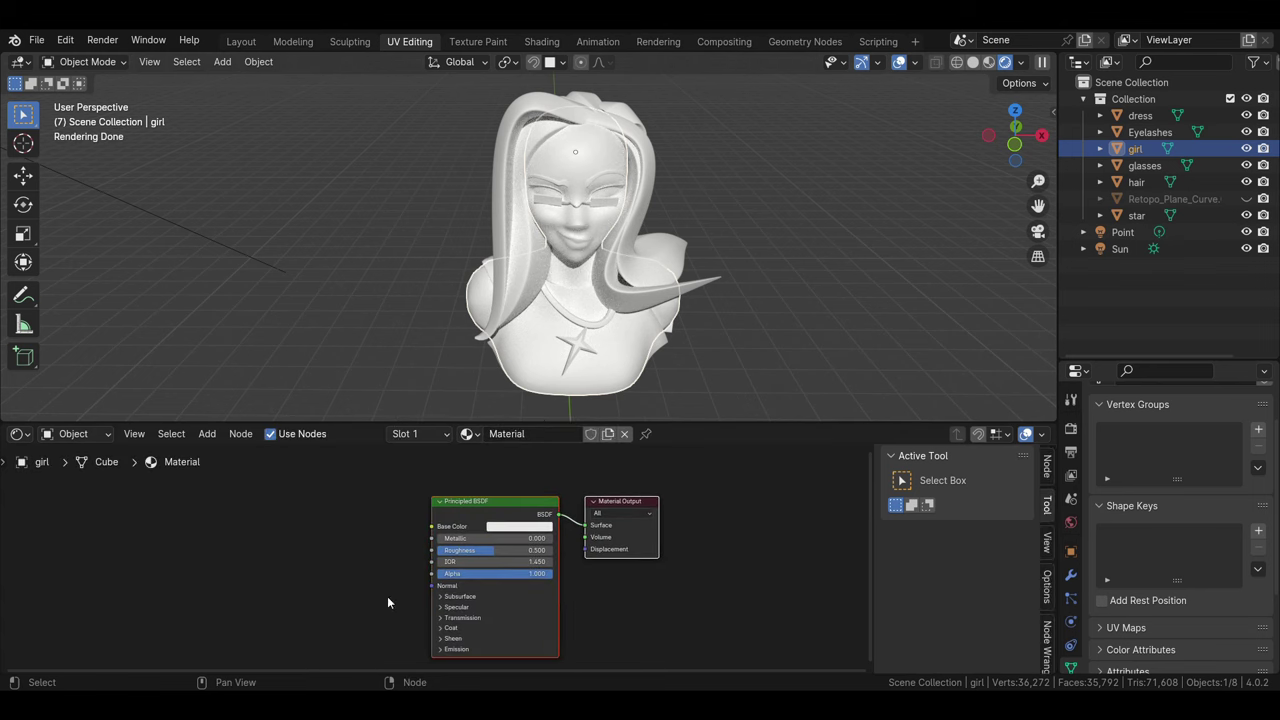
scroll(550, 577, "right", 5)
Add an Image Texture node with a new 4096×4096 image named 'girl'
key("shift+a")
type("image")
key("Return")
left_click(529, 497)
left_click(544, 530)
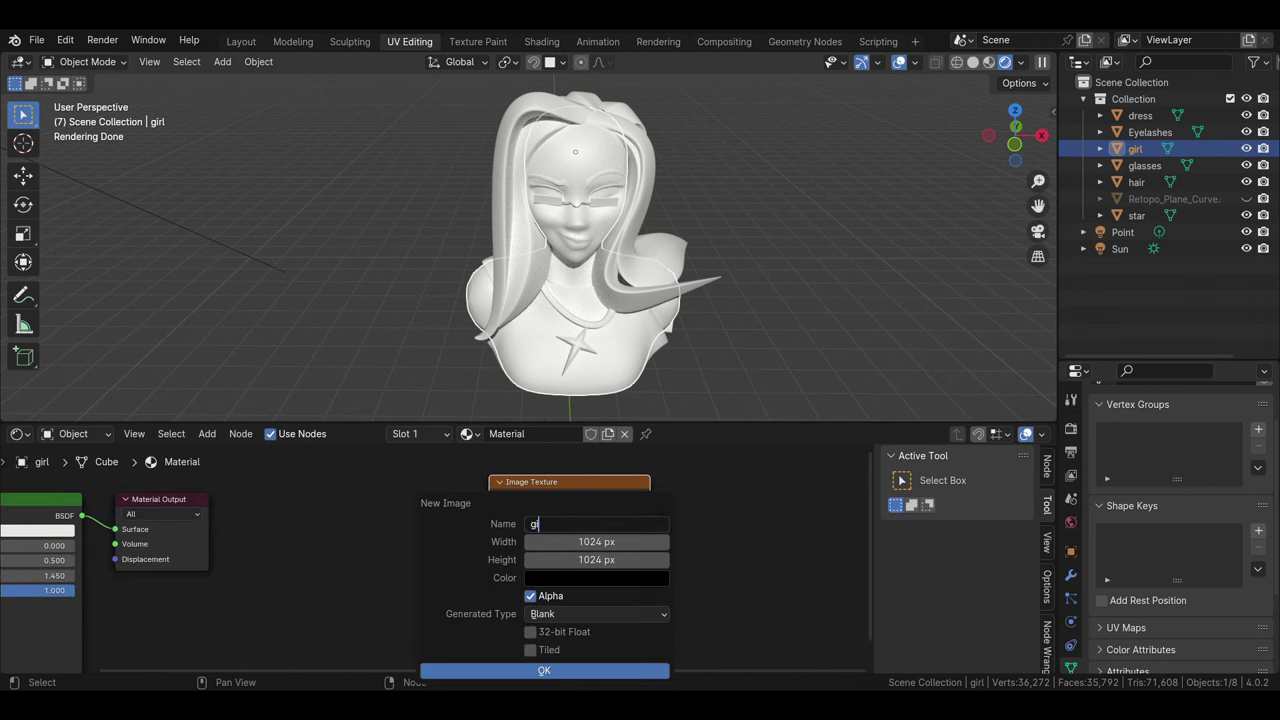
key("Return")
left_click(562, 542)
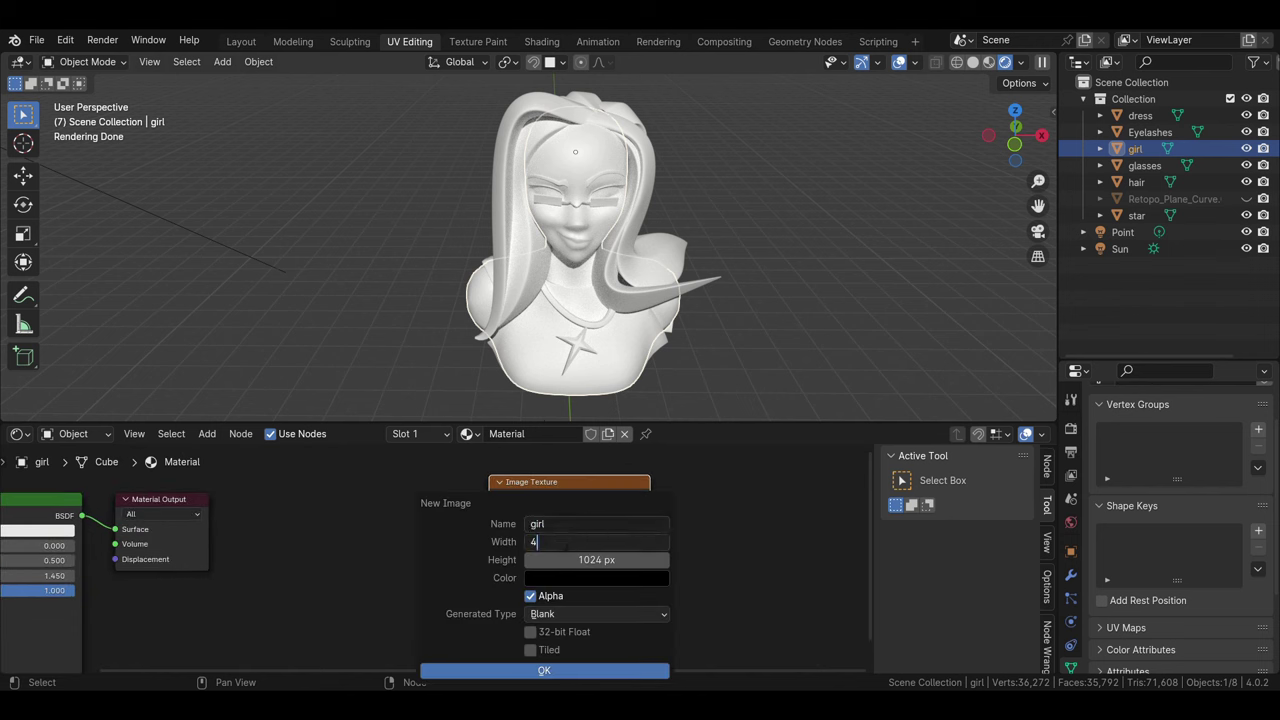
key("Tab")
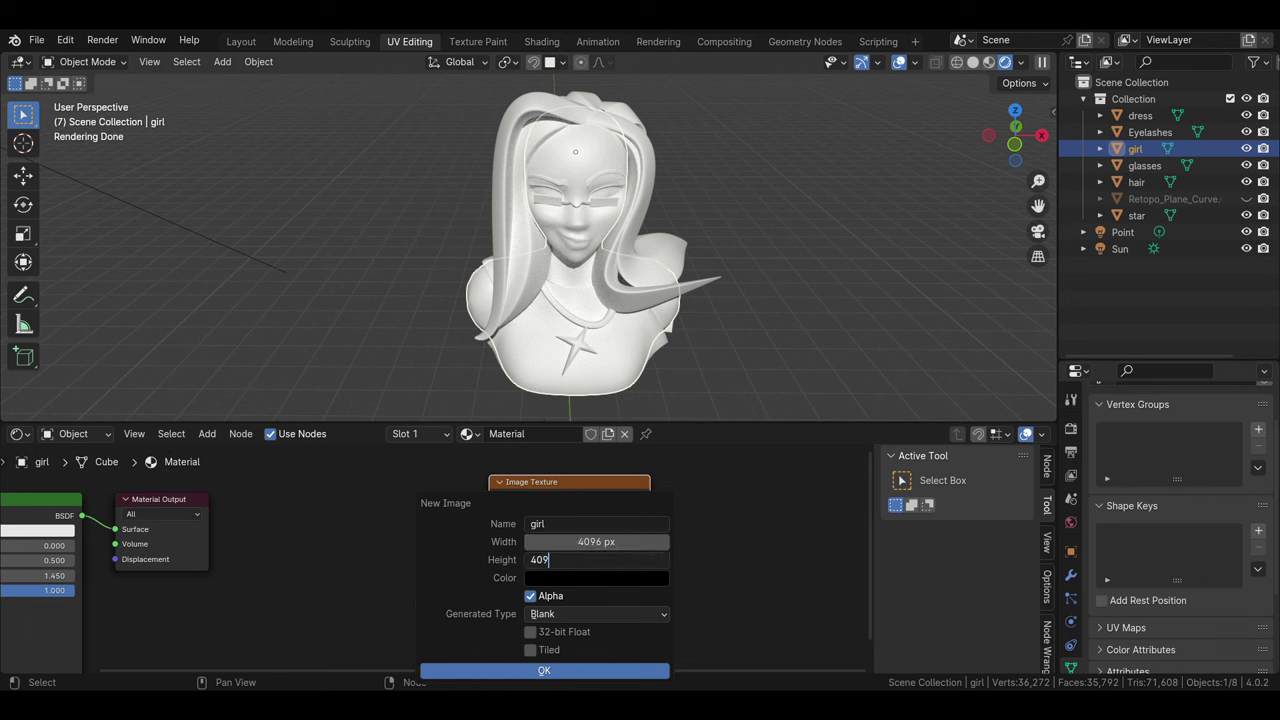
key("Return")
left_click(544, 670)
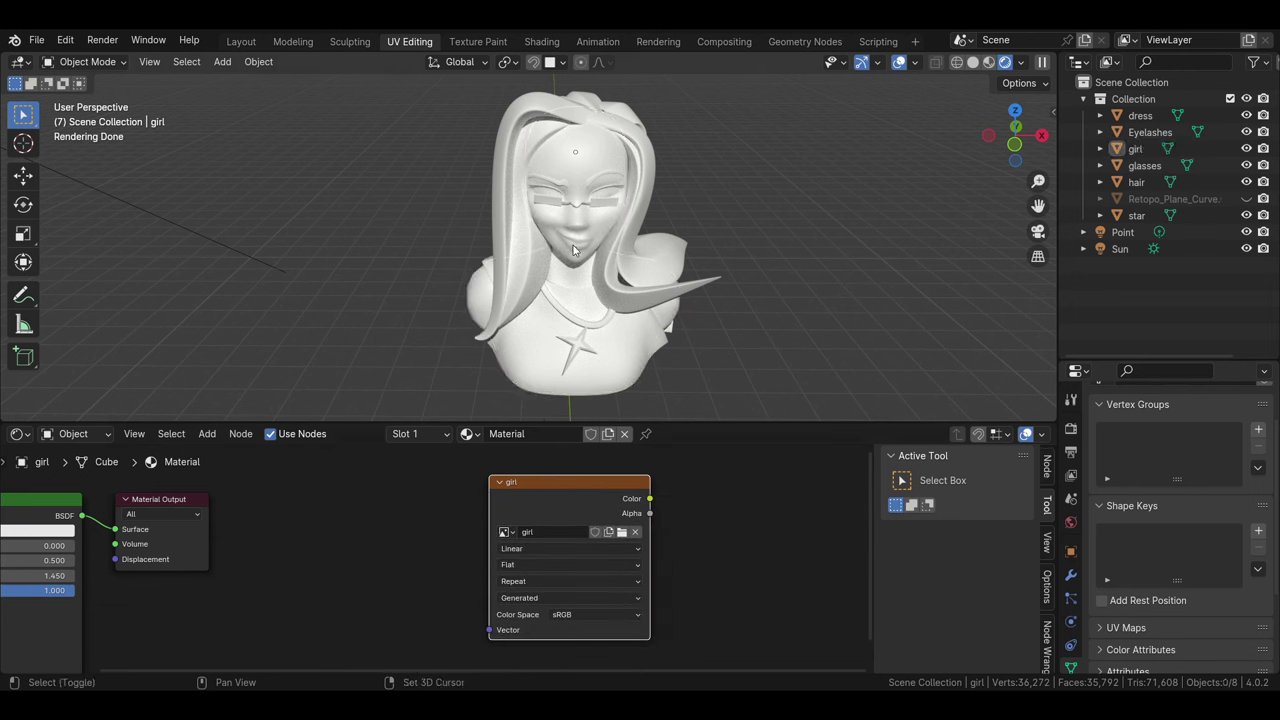
left_click(1070, 430)
scroll(1130, 550, "down", 8)
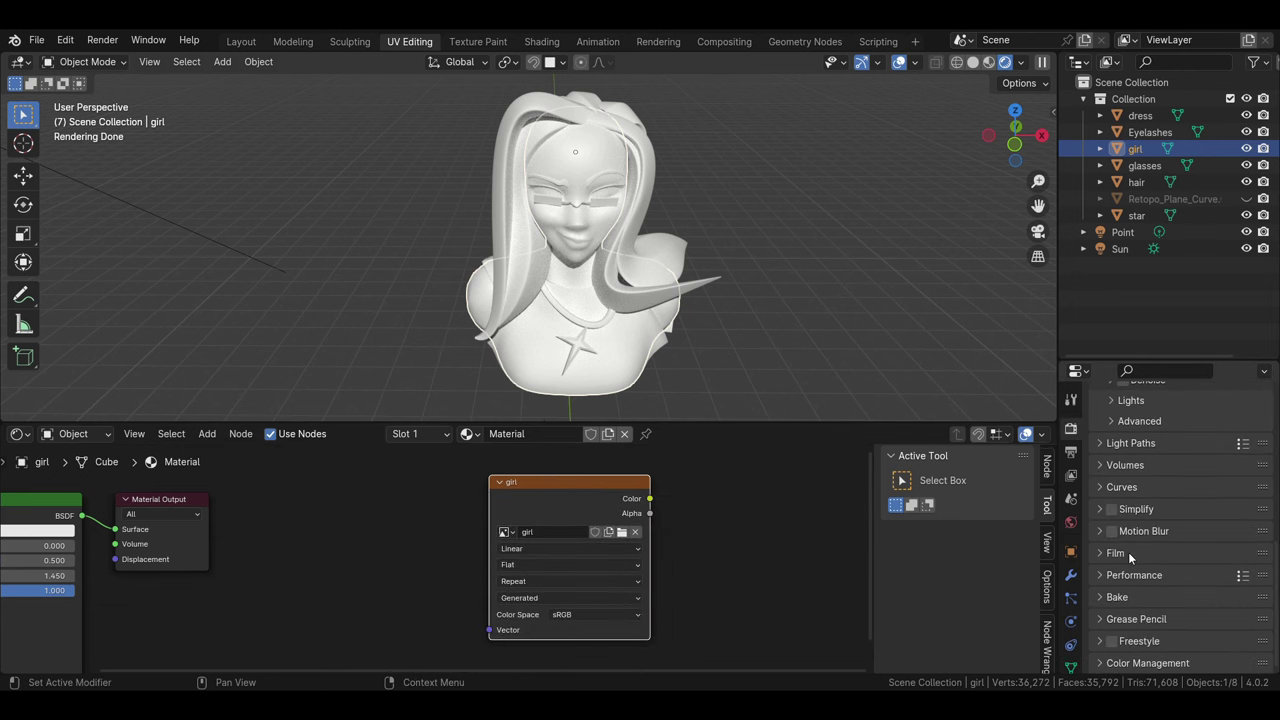
Bake the scene lighting into the girl image from Render Properties
left_click(1125, 597)
scroll(1150, 520, "down", 4)
left_click(1179, 454)
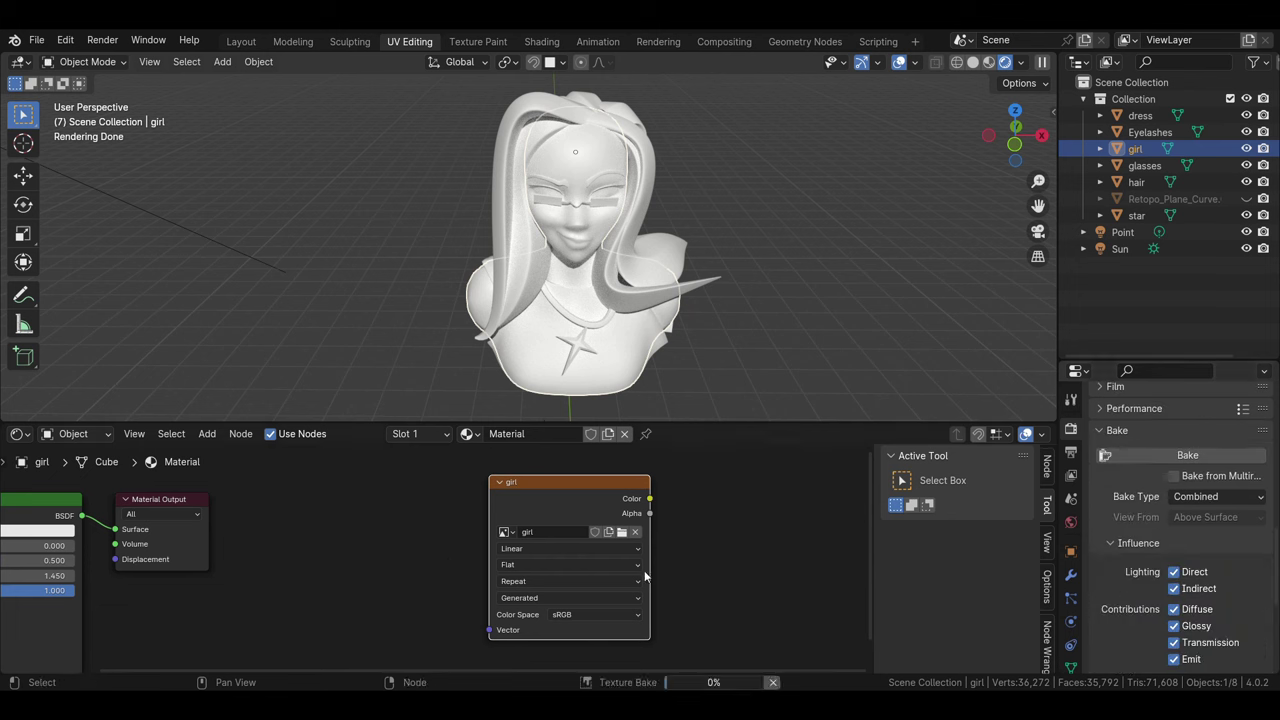
scroll(1180, 520, "up", 1)
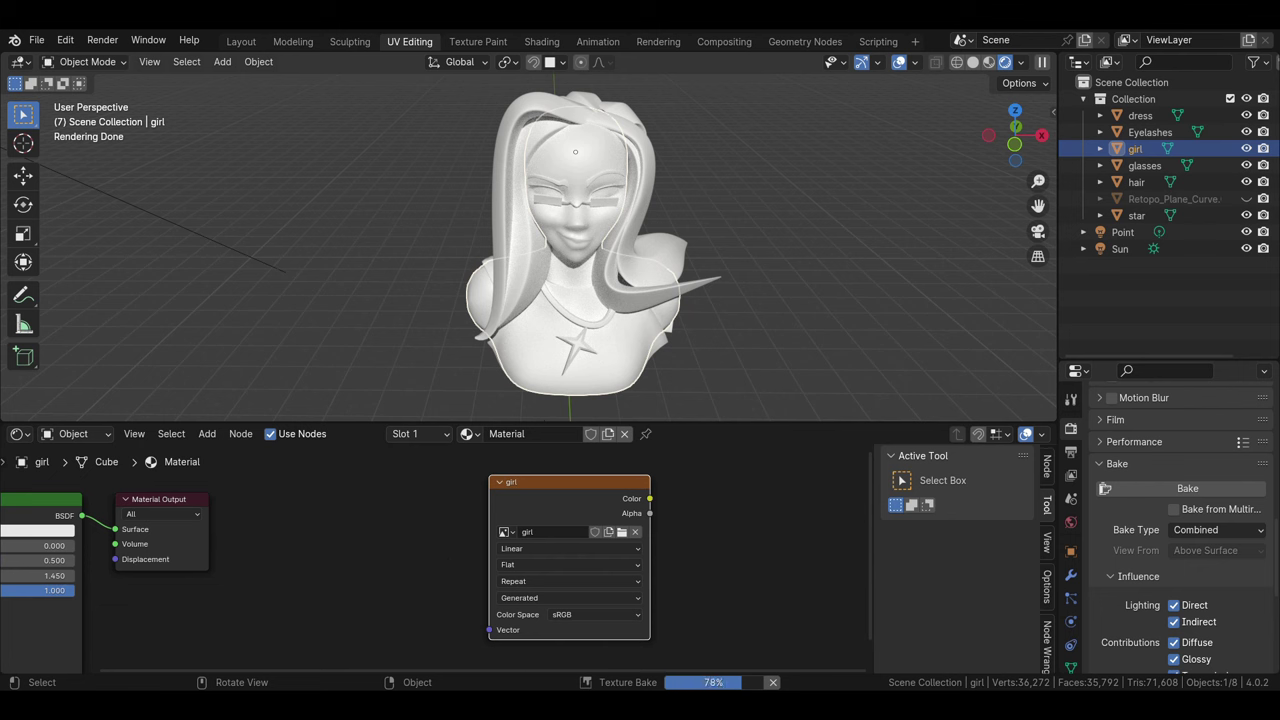
Give the dress a new material with an image named 'dress', and bake it
left_click(634, 342)
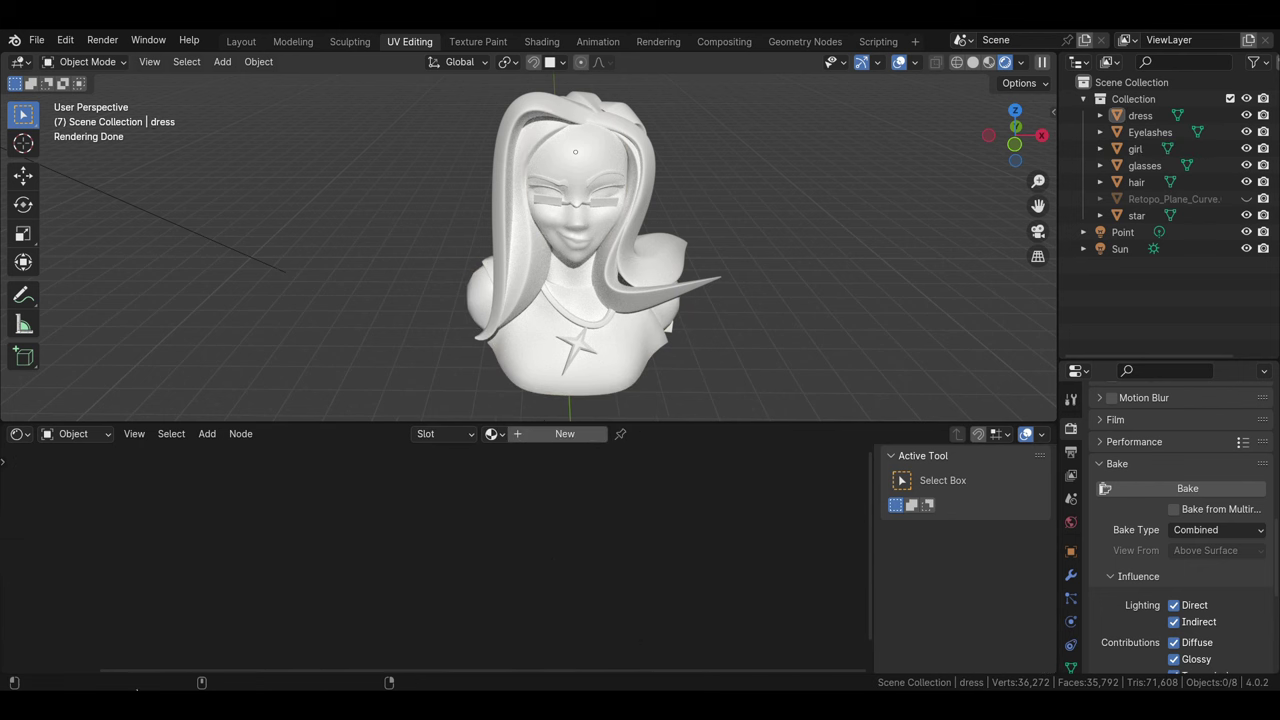
left_click(565, 433)
key("shift+a")
left_click(540, 560)
left_click(444, 566)
left_click(444, 561)
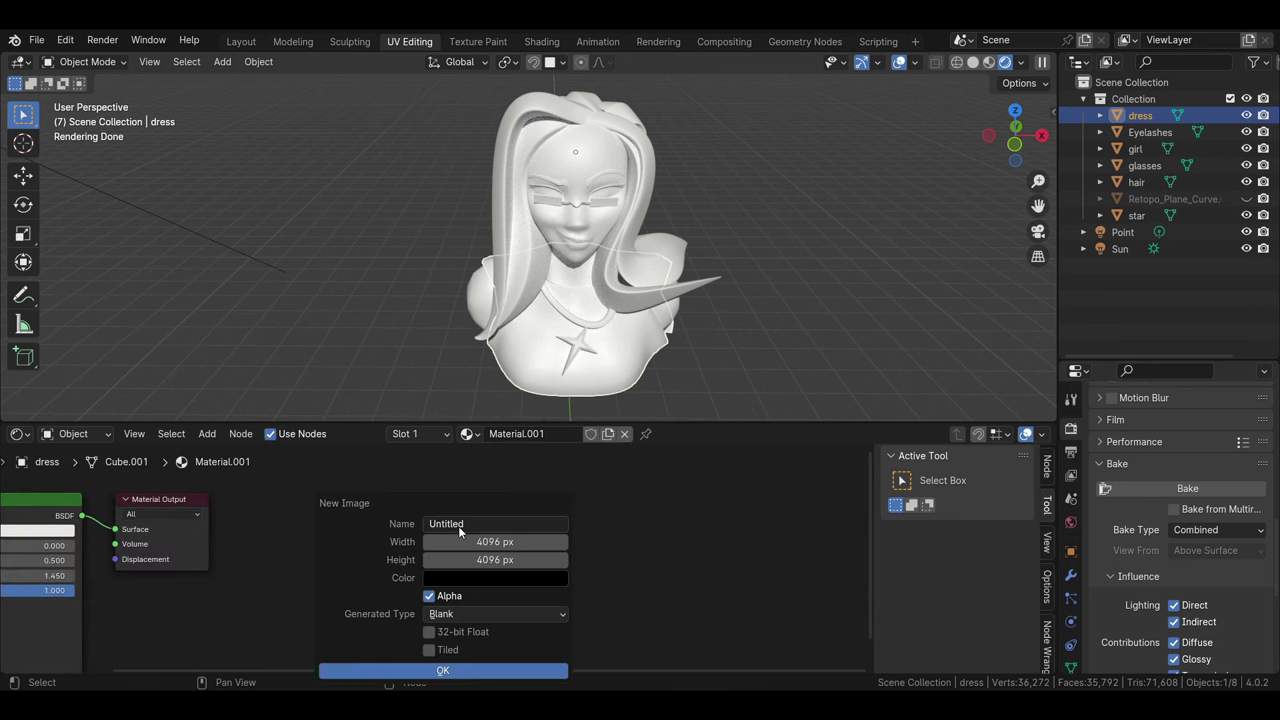
type("dress")
left_click(496, 671)
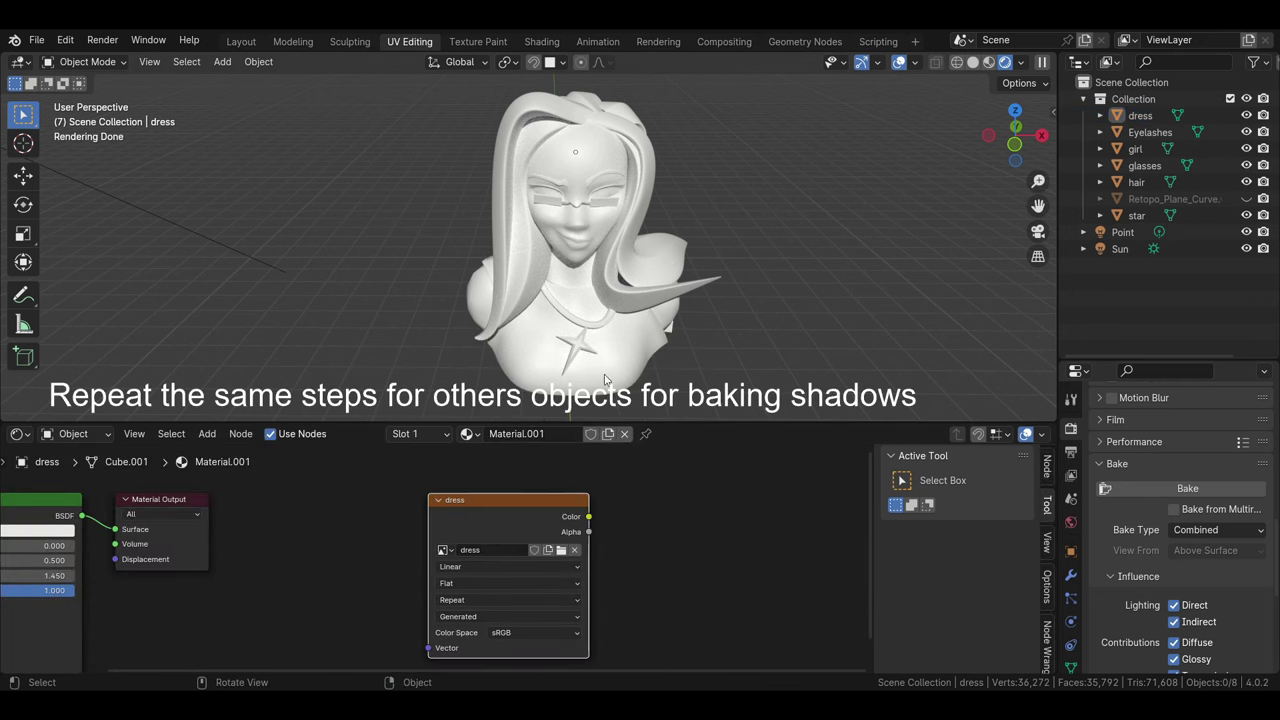
scroll(1150, 573, "down", 3)
scroll(1170, 480, "up", 1)
left_click(1175, 423)
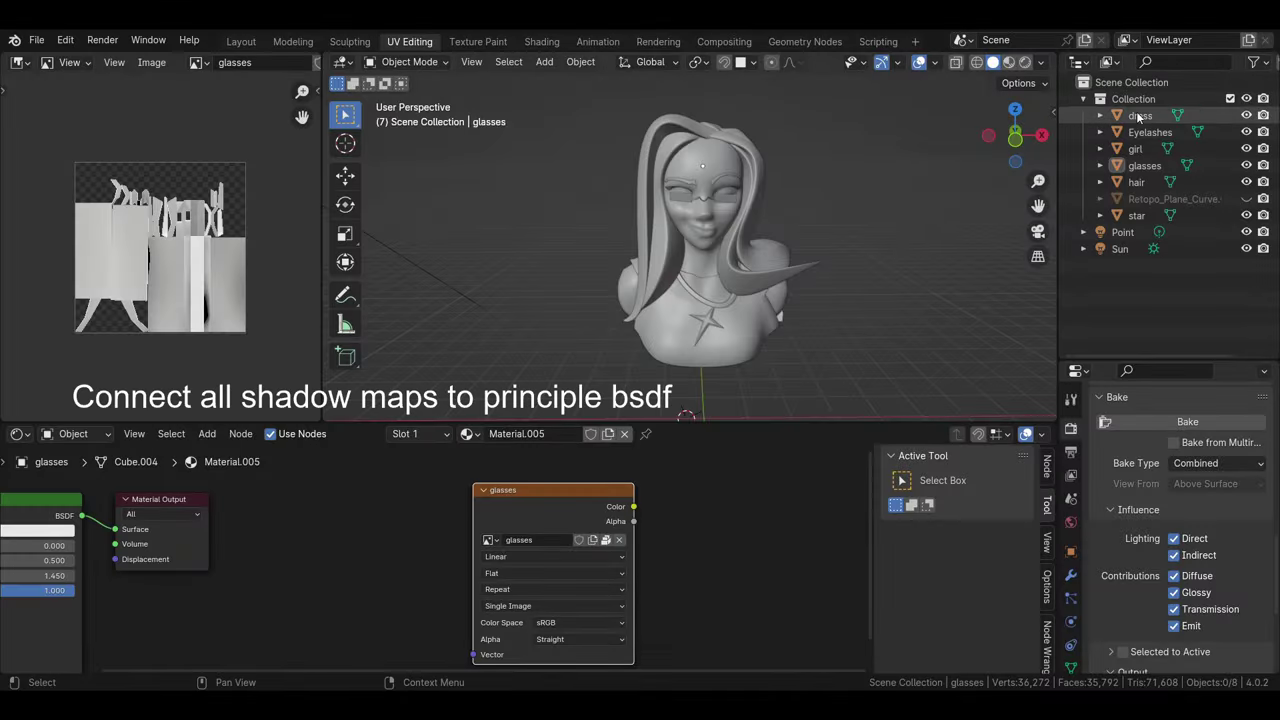
Link the glasses and eyelashes baked images into their shaders' Base Color
scroll(475, 466, "down", 3)
middle_click_drag(388, 511, 590, 515)
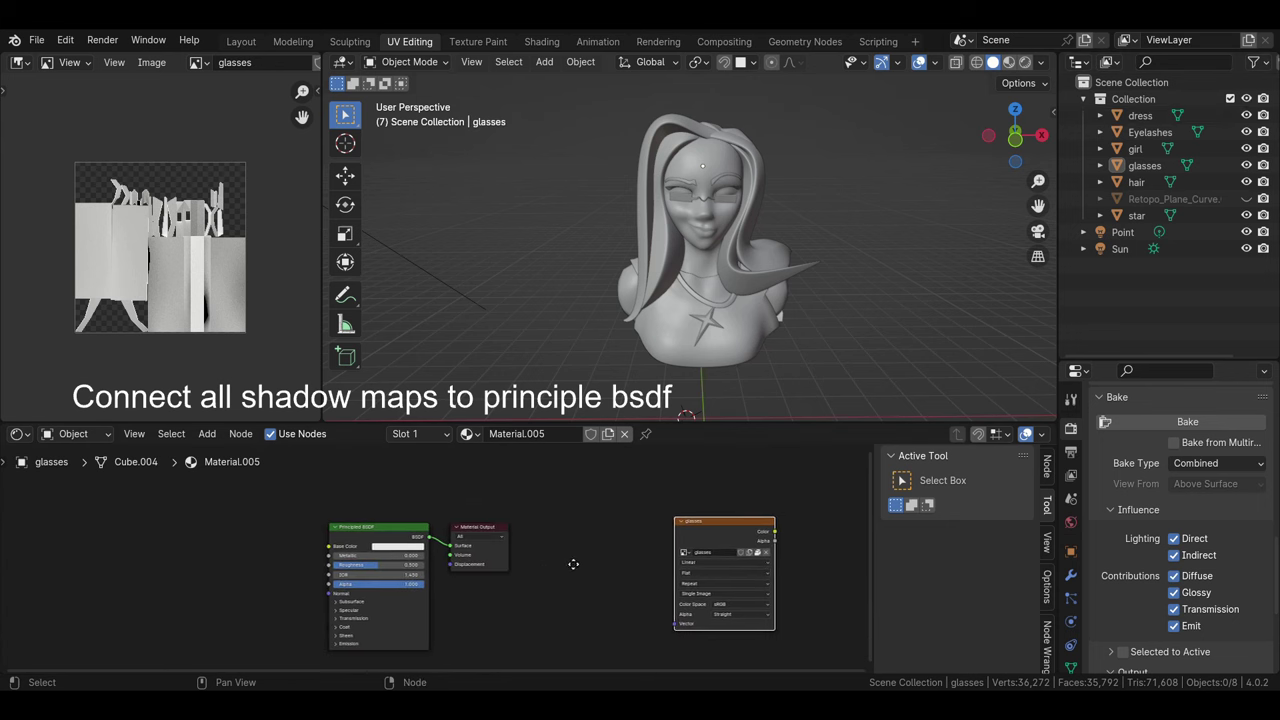
mouse_move(718, 530)
left_mouse_down()
mouse_move(191, 541)
mouse_move(335, 546)
left_mouse_up()
left_click(1150, 132)
left_click_drag(701, 584, 181, 584)
left_click_drag(267, 546, 330, 556)
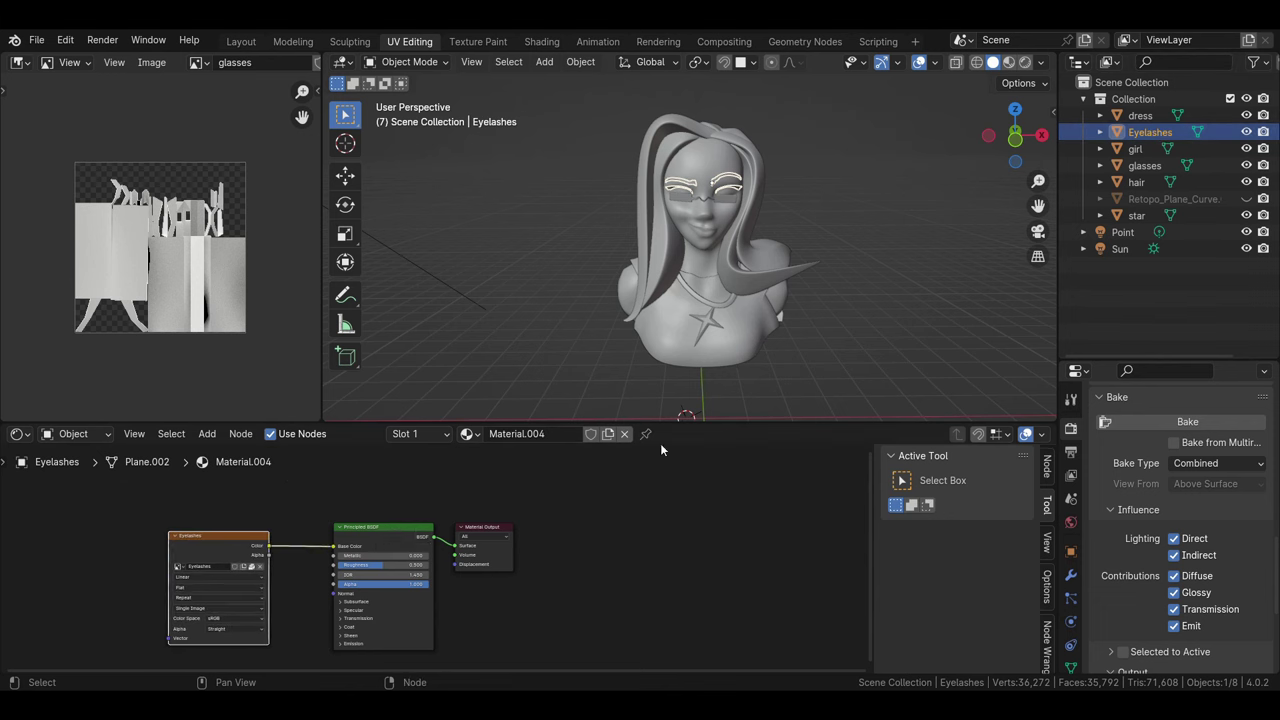
Wire the girl, hair and star baked image nodes into Base Color
left_click(1135, 148)
mouse_move(720, 532)
left_mouse_down()
mouse_move(214, 551)
mouse_move(335, 546)
left_mouse_up()
left_click(1160, 166)
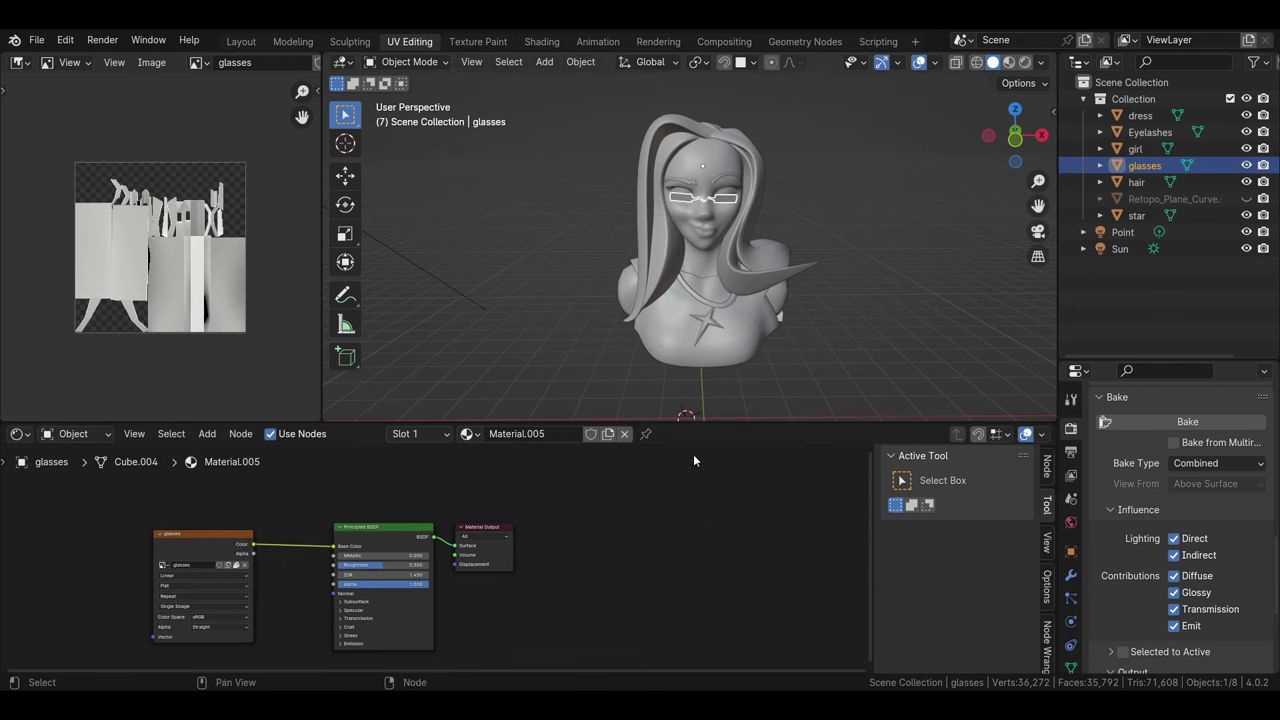
left_click(1140, 183)
mouse_move(707, 514)
left_mouse_down()
mouse_move(214, 551)
mouse_move(277, 561)
mouse_move(335, 546)
left_mouse_up()
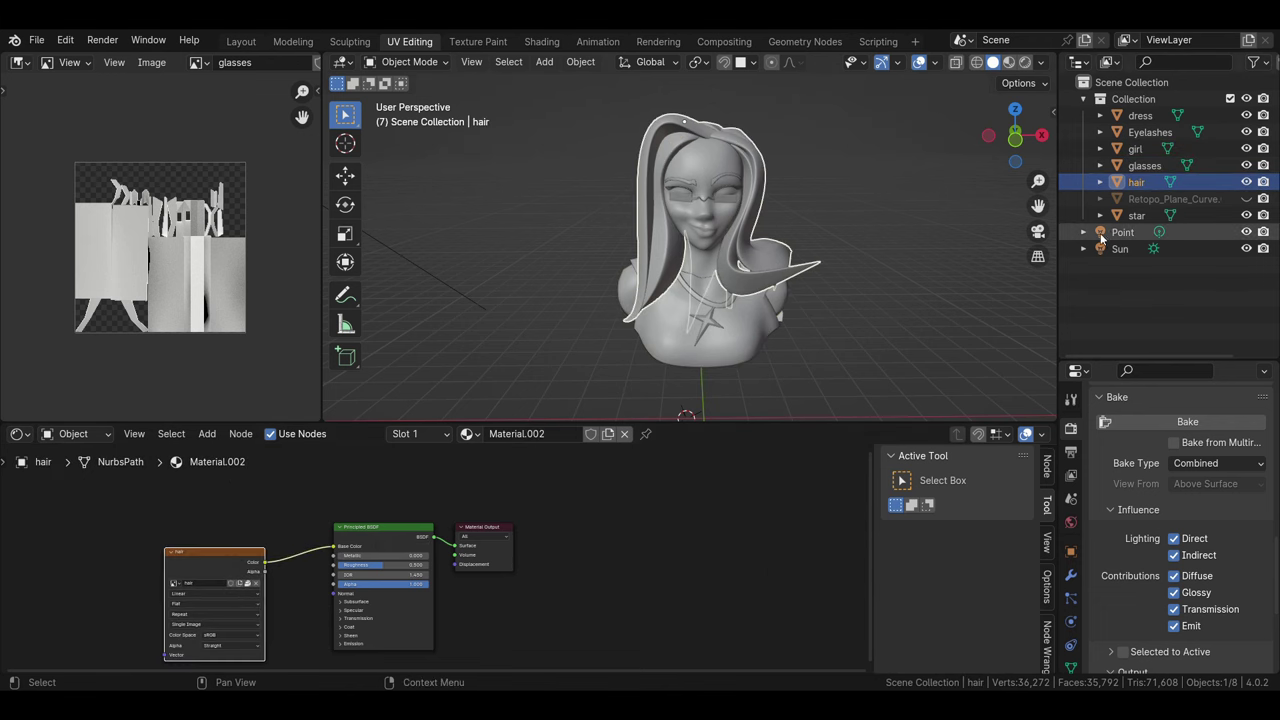
left_click(1137, 215)
mouse_move(728, 555)
left_mouse_down()
mouse_move(230, 551)
mouse_move(335, 546)
left_mouse_up()
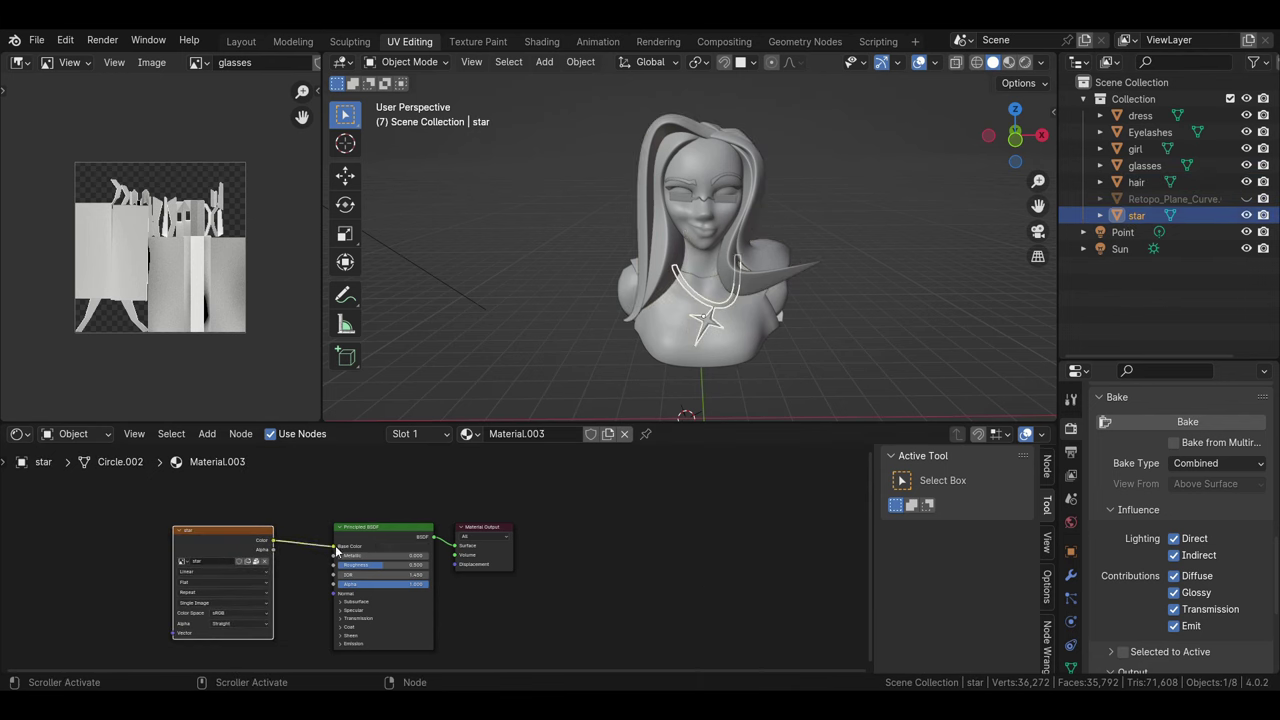
Review each material, then connect the dress image node to Base Color
left_click(1137, 182)
left_click(1140, 166)
left_click(1138, 150)
left_click(1146, 132)
left_click(1144, 165)
left_click(1148, 131)
left_click(1141, 117)
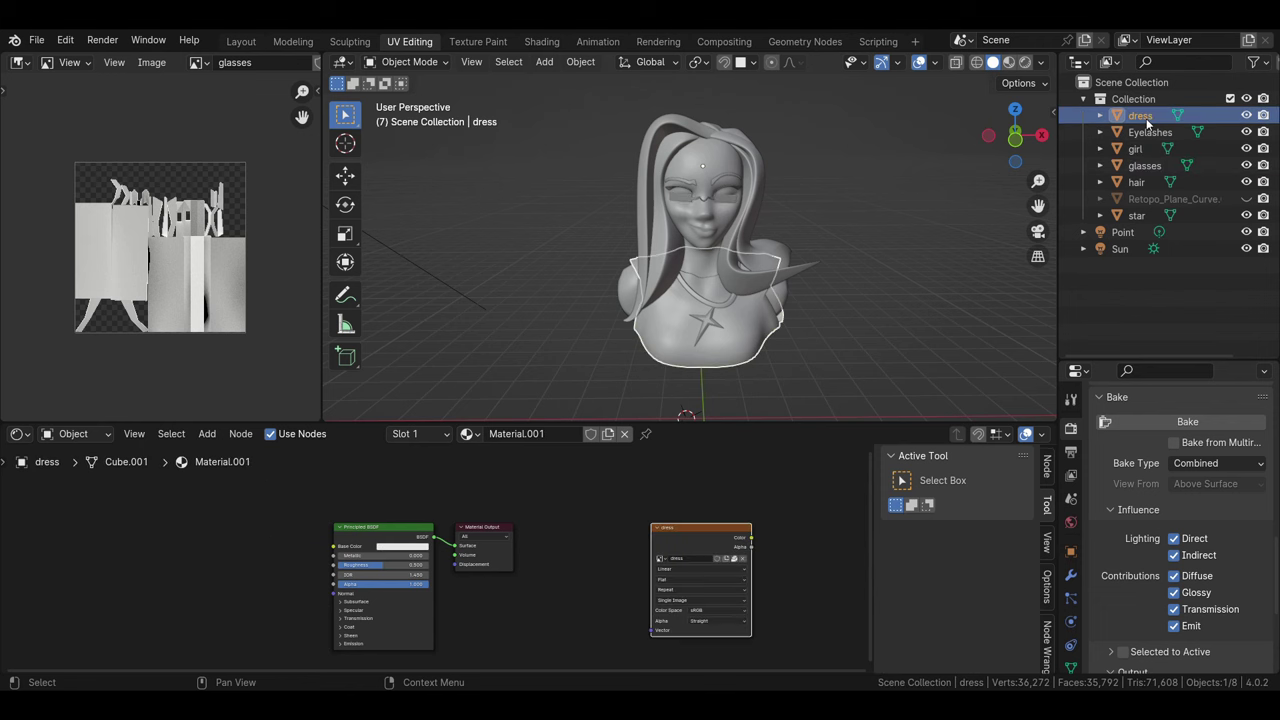
mouse_move(749, 541)
left_mouse_down()
mouse_move(268, 553)
mouse_move(334, 547)
left_mouse_up()
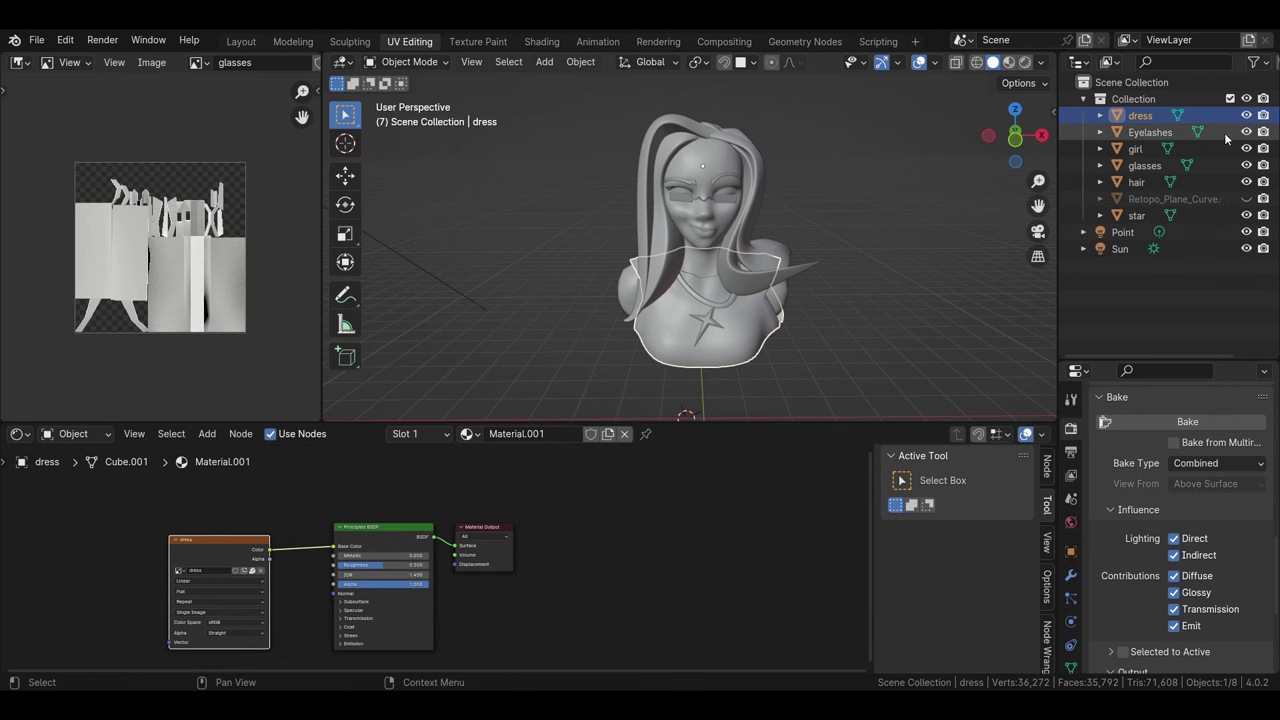
right_click(781, 436)
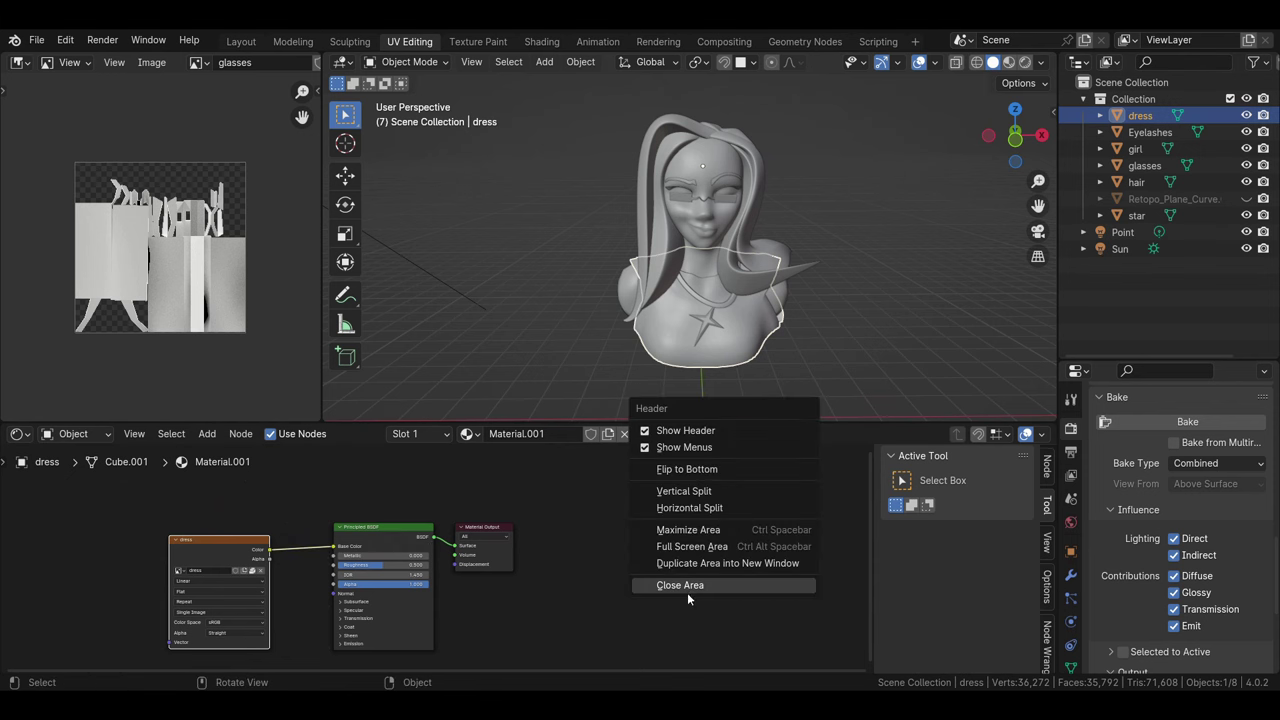
Close the node and image editors and add an Object Properties area
left_click(683, 586)
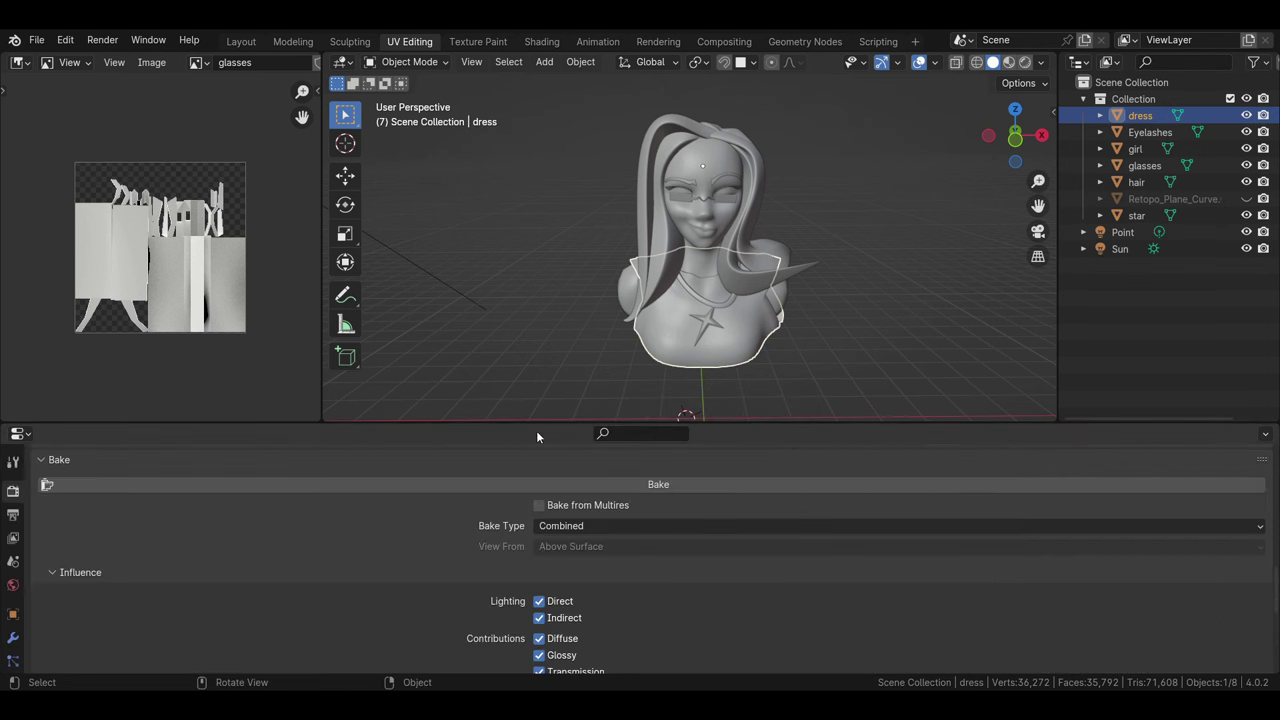
right_click(130, 435)
left_click(130, 435)
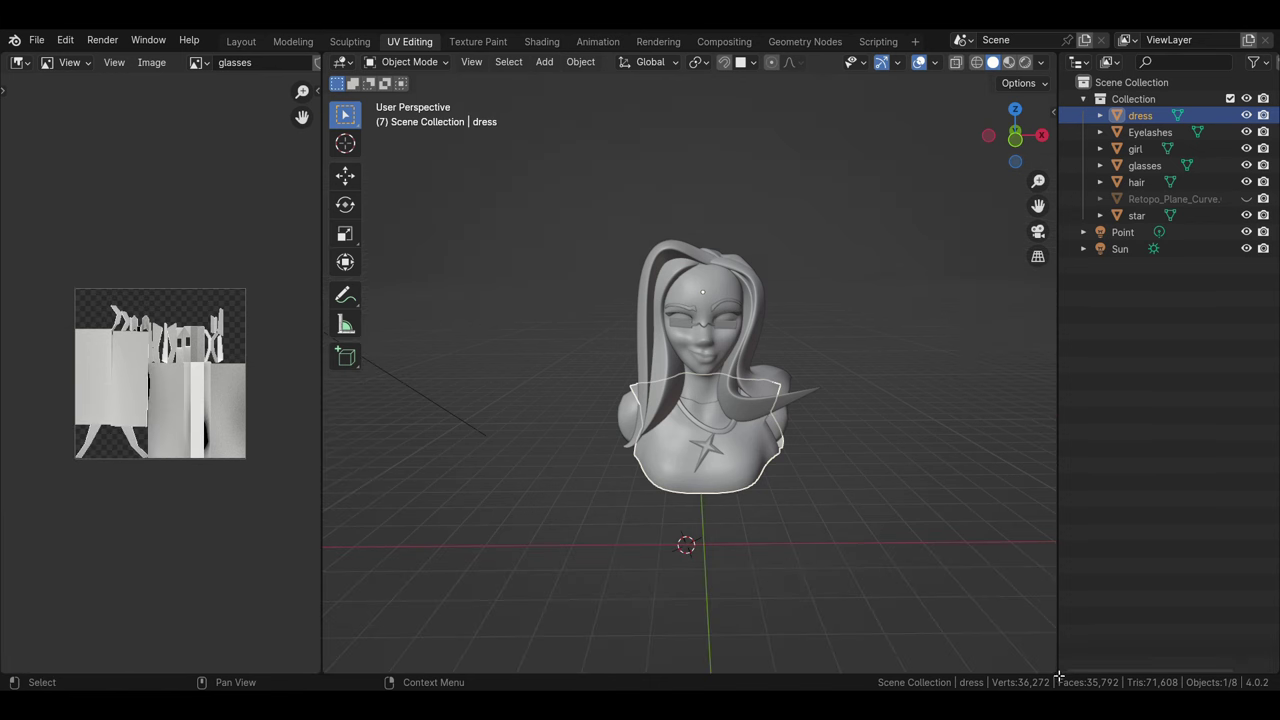
left_click_drag(1066, 670, 1066, 392)
left_click(1078, 397)
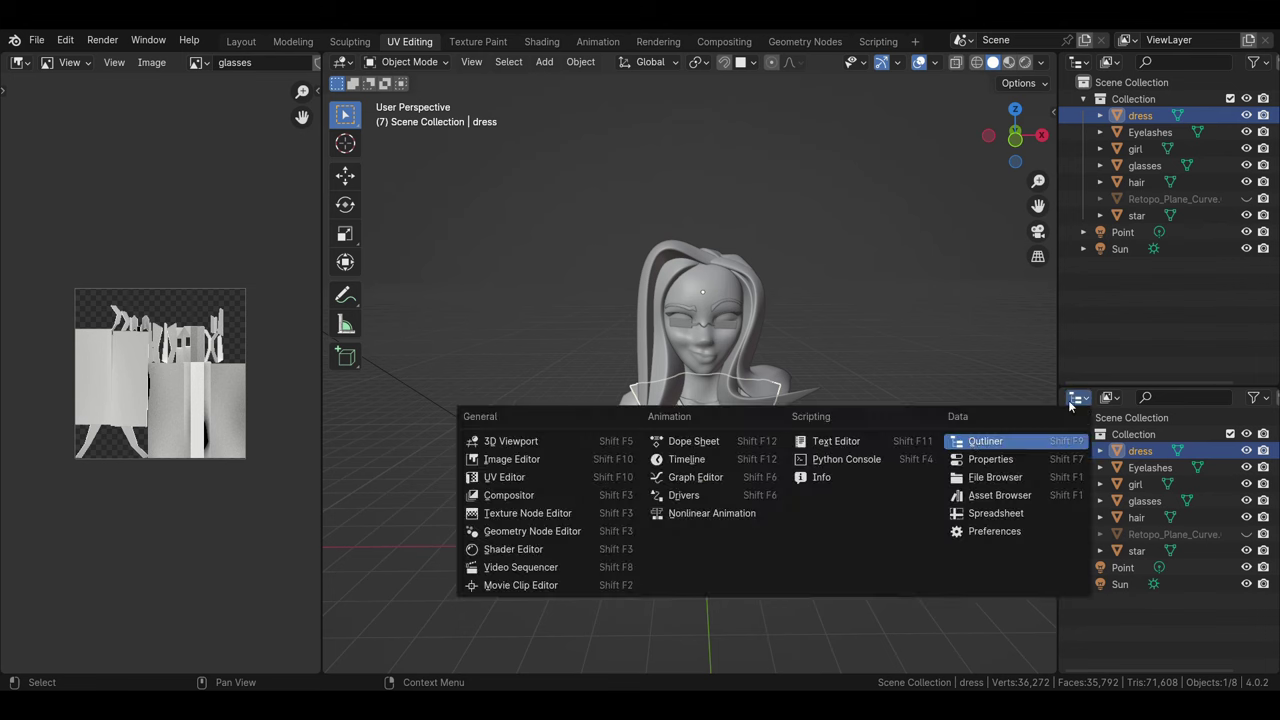
left_click(990, 459)
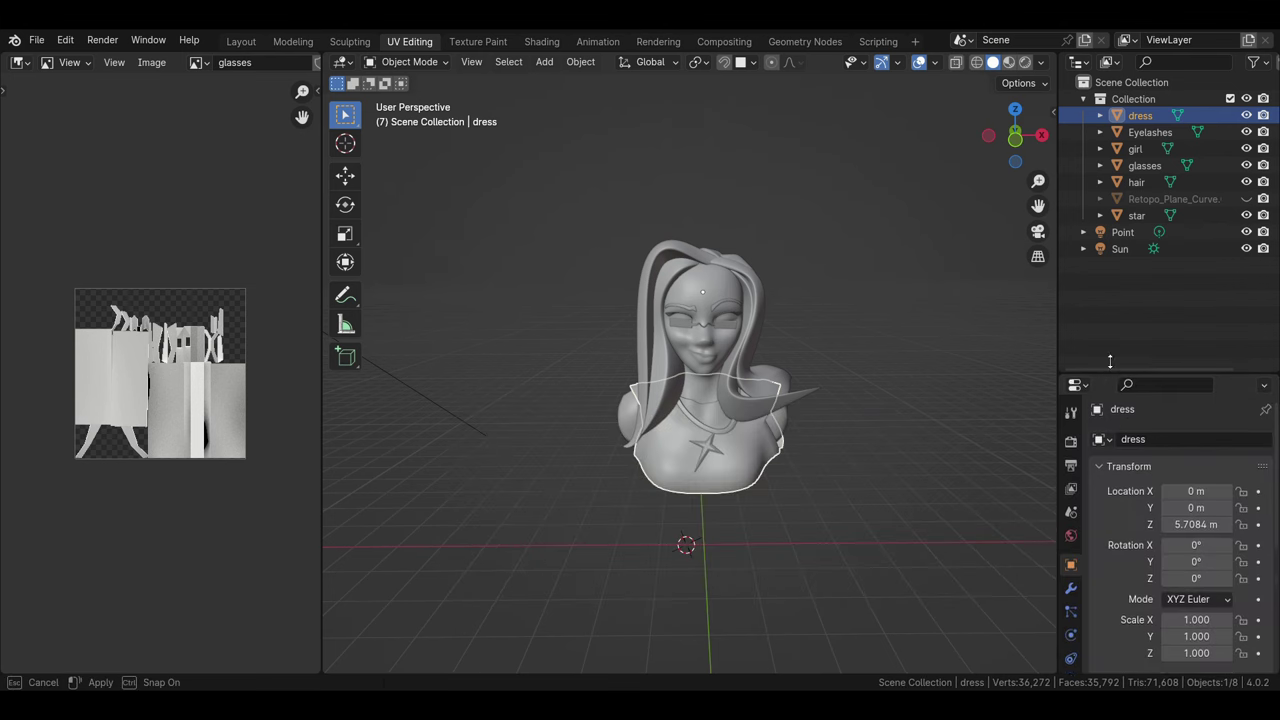
right_click(183, 69)
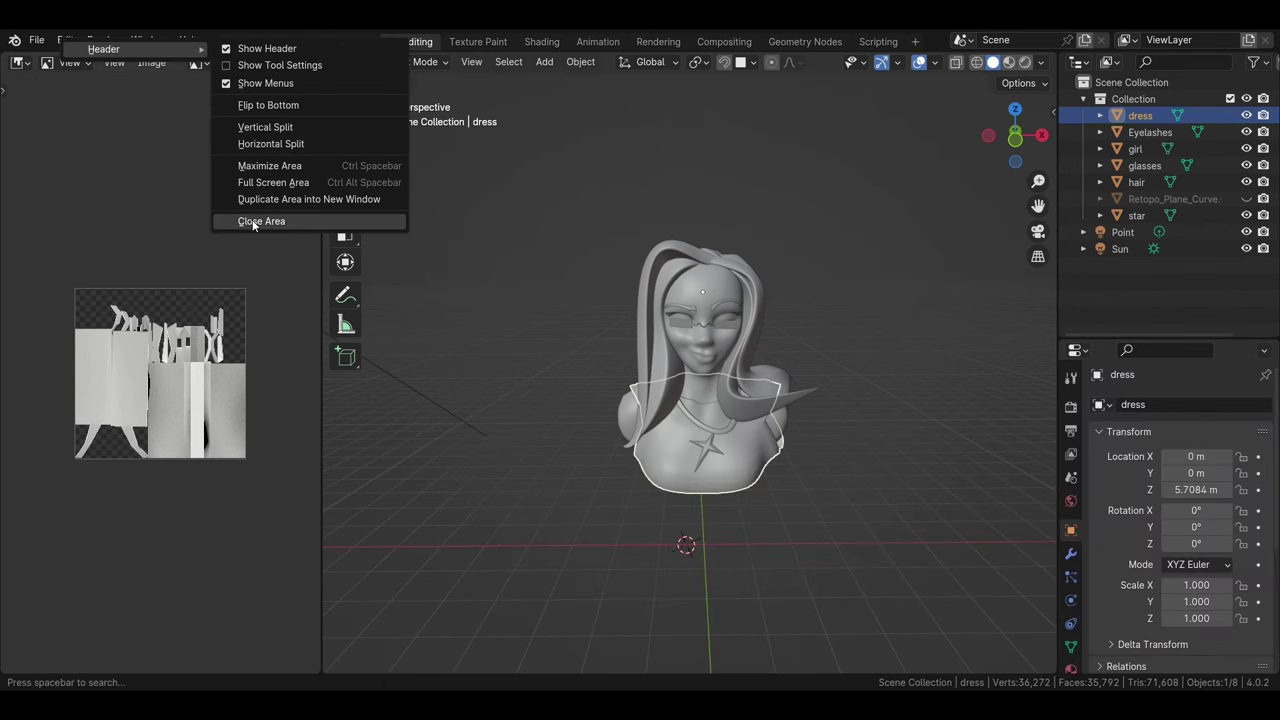
left_click(290, 222)
scroll(637, 327, "up", 2)
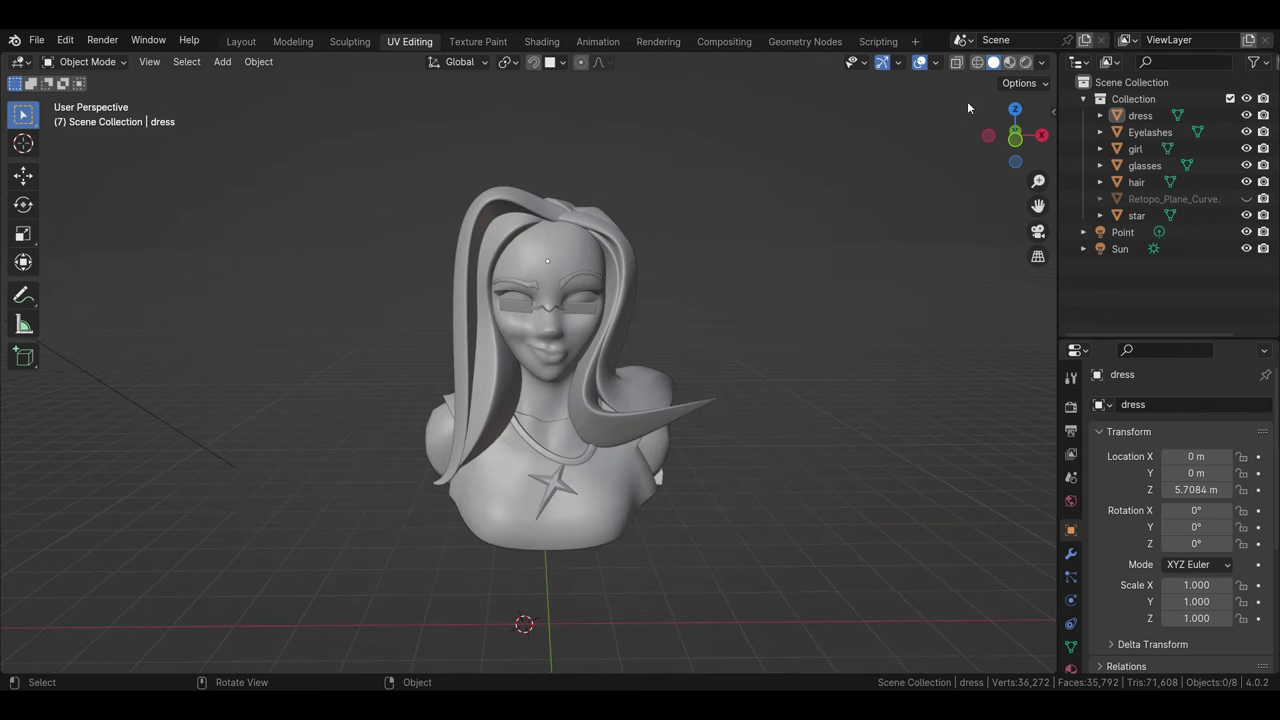
Set viewport shading to Flat lighting, Texture colour and Viewport background
left_click(1046, 63)
left_click(1085, 141)
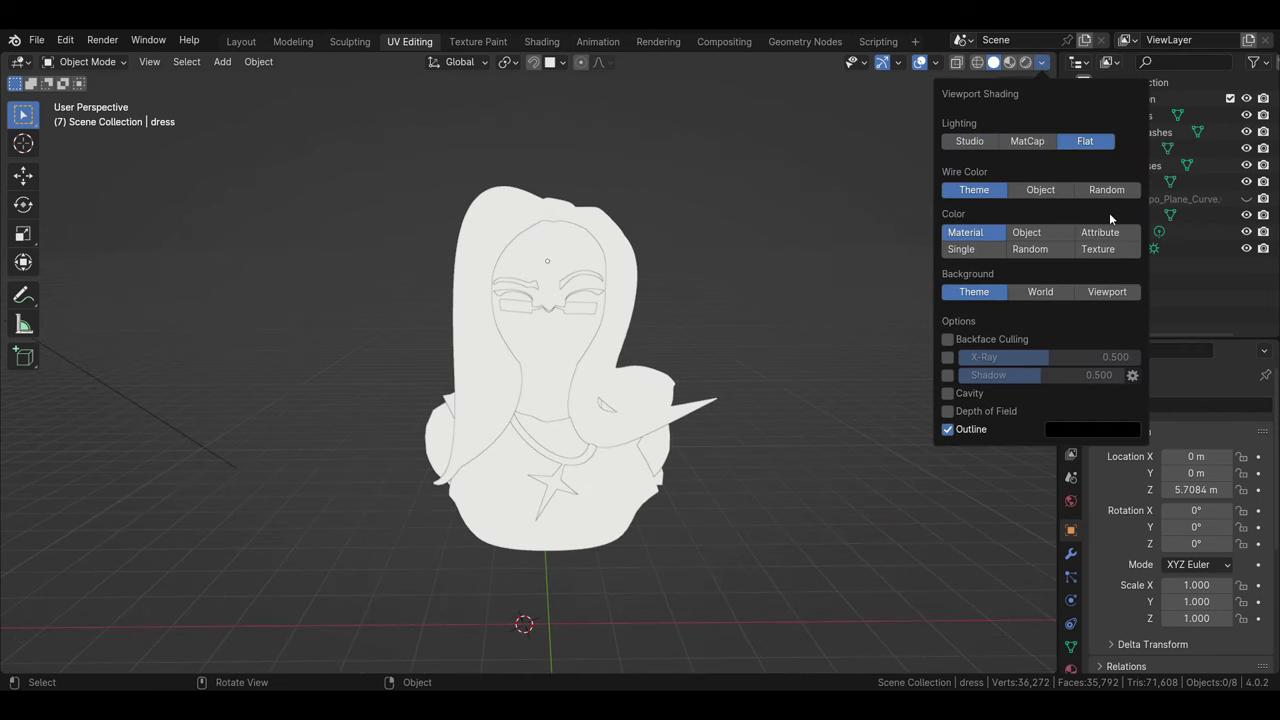
left_click(1100, 249)
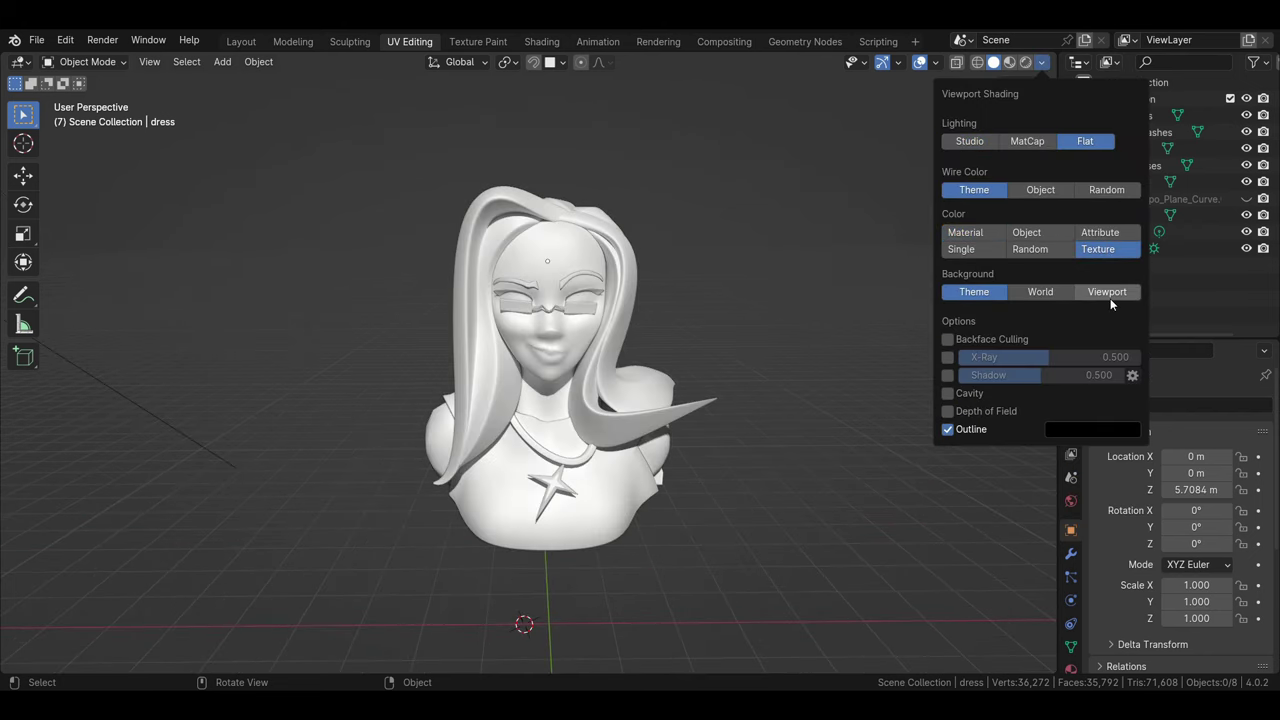
left_click(1107, 292)
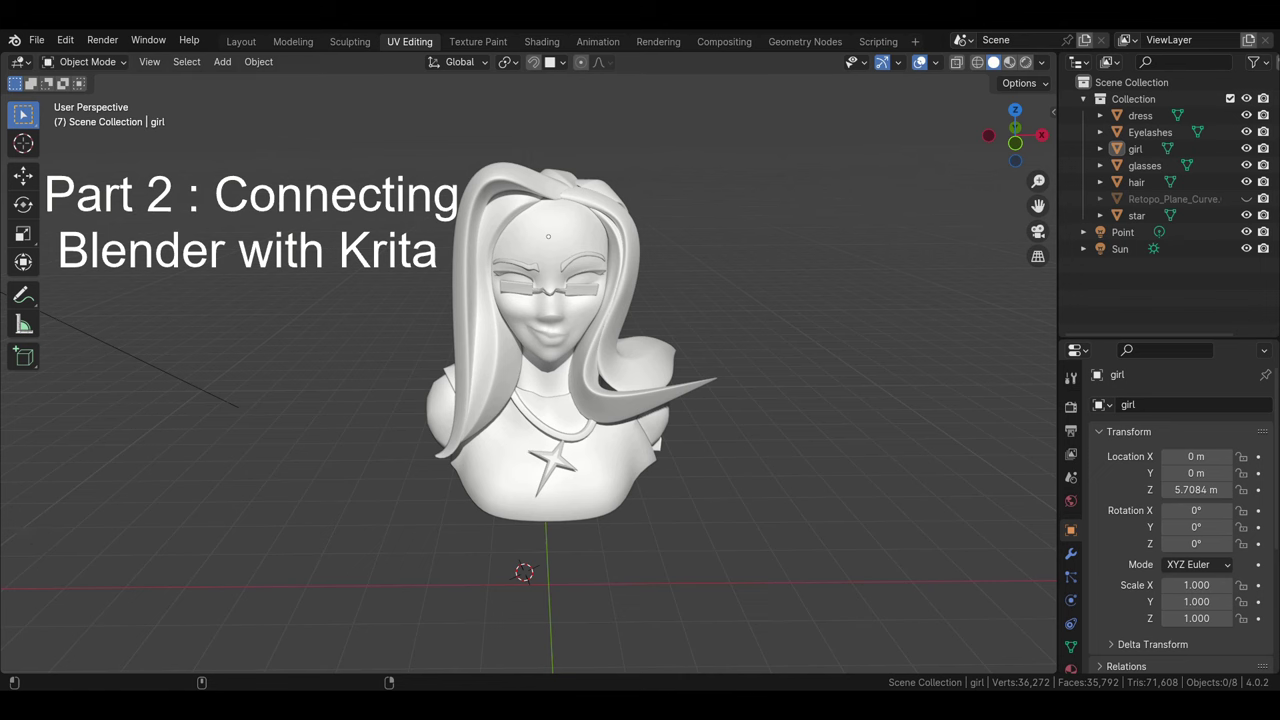
Set krita.exe as the external image editor in File Paths preferences and face the bust front
middle_click_drag(824, 444, 560, 418)
left_click(65, 40)
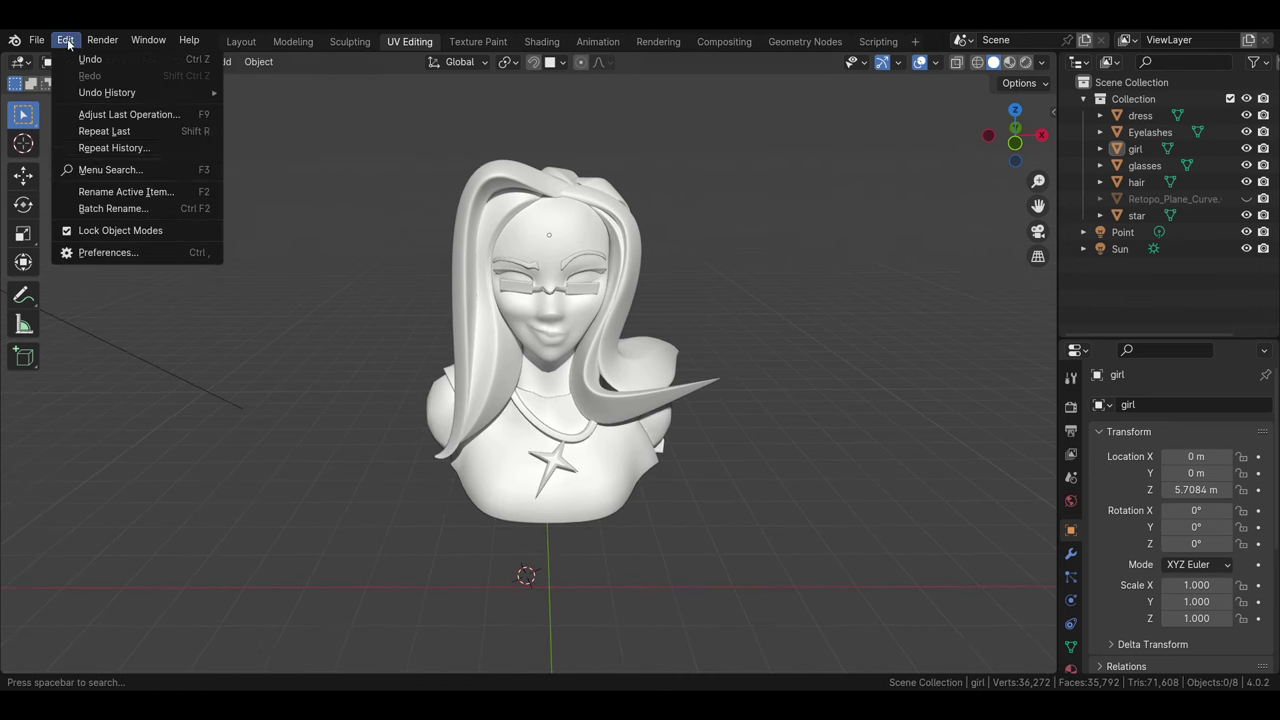
left_click(112, 252)
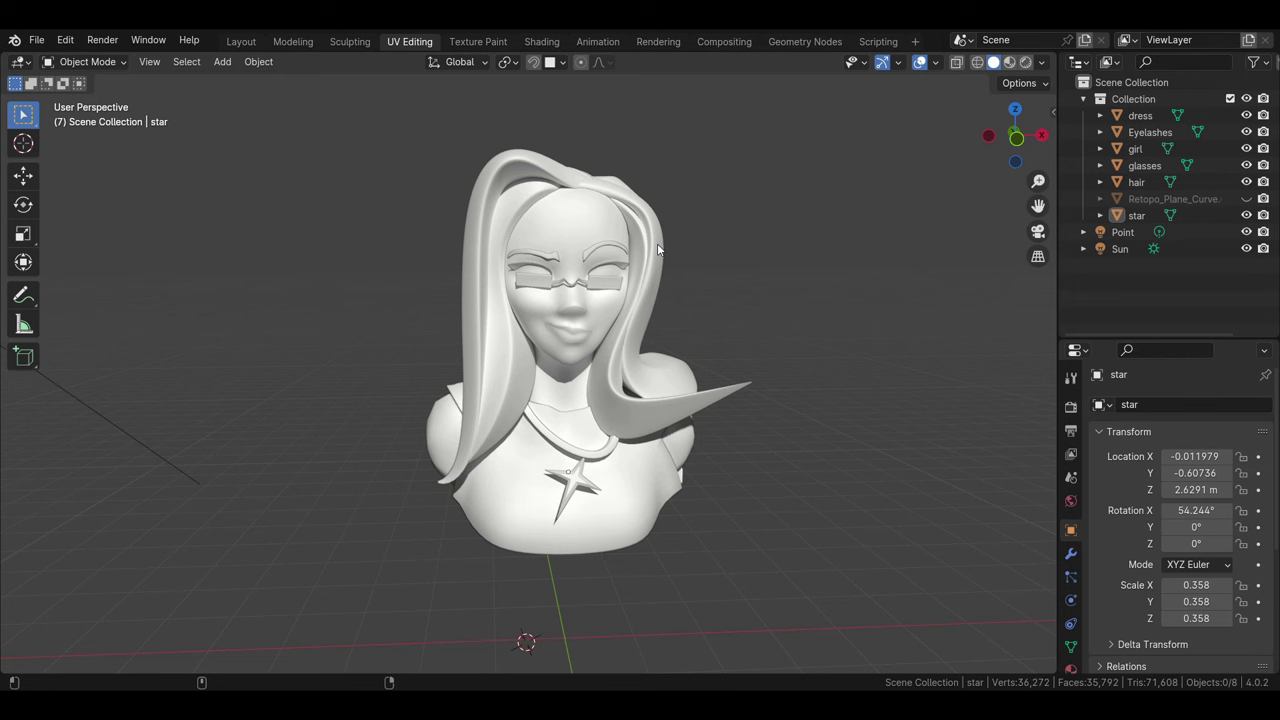
left_click(583, 333)
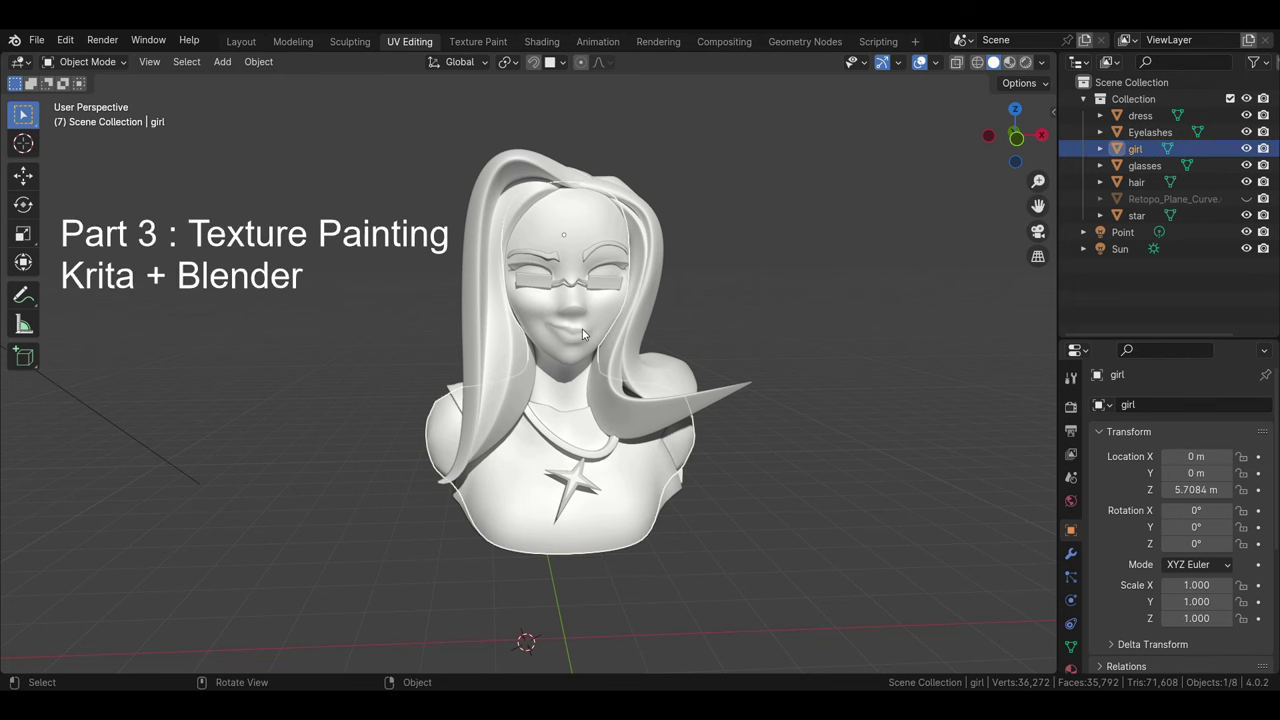
Put the girl in Texture Paint with Color blend, try a pink fill, undo it
left_click(82, 62)
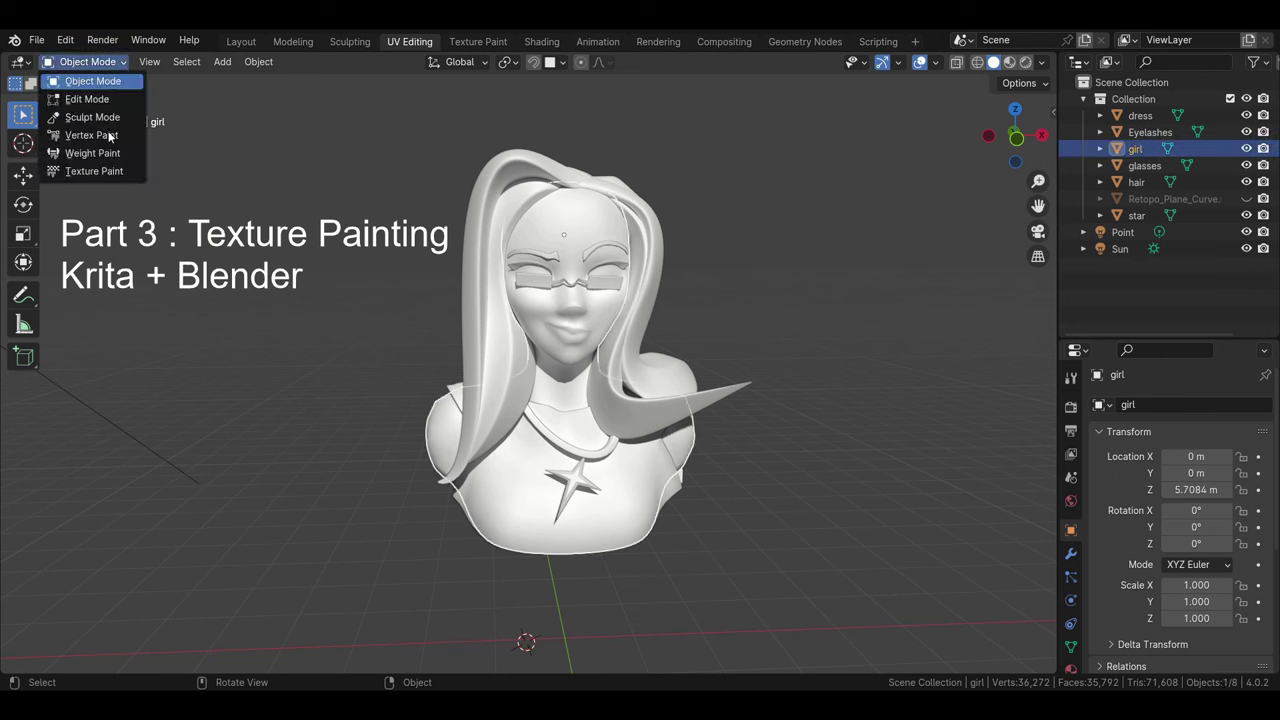
left_click(108, 172)
left_click(23, 228)
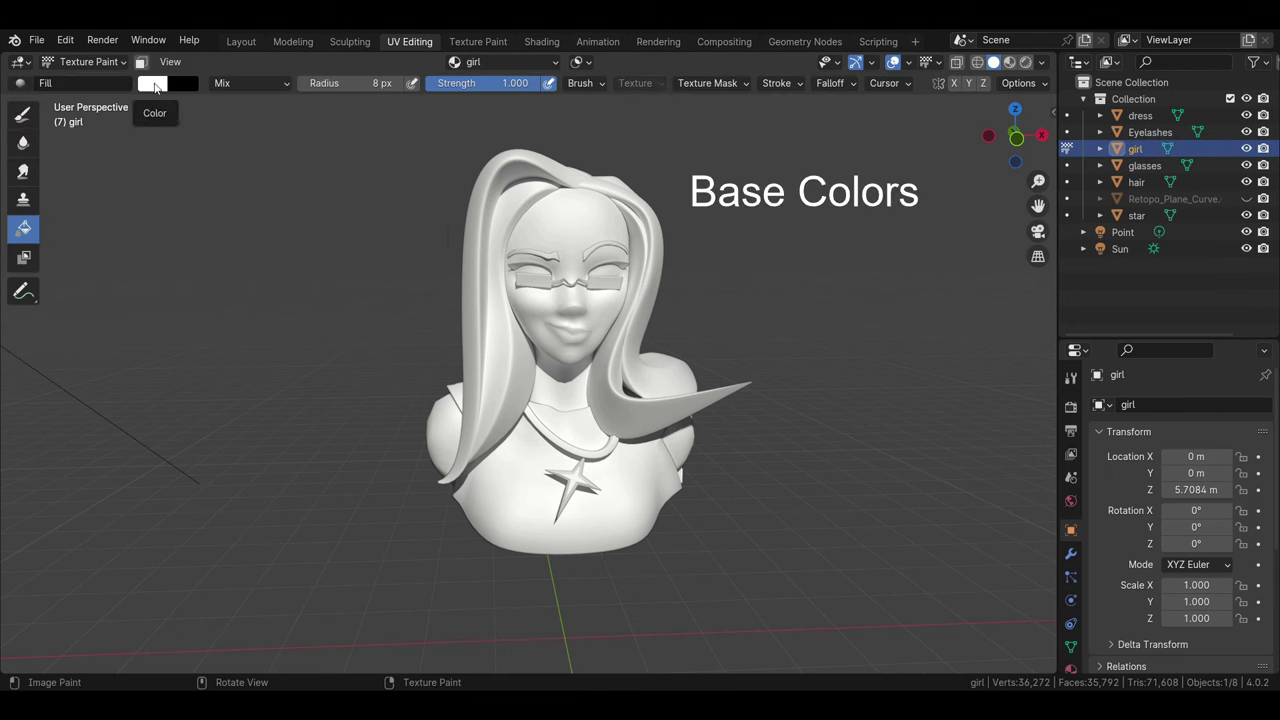
left_click(155, 85)
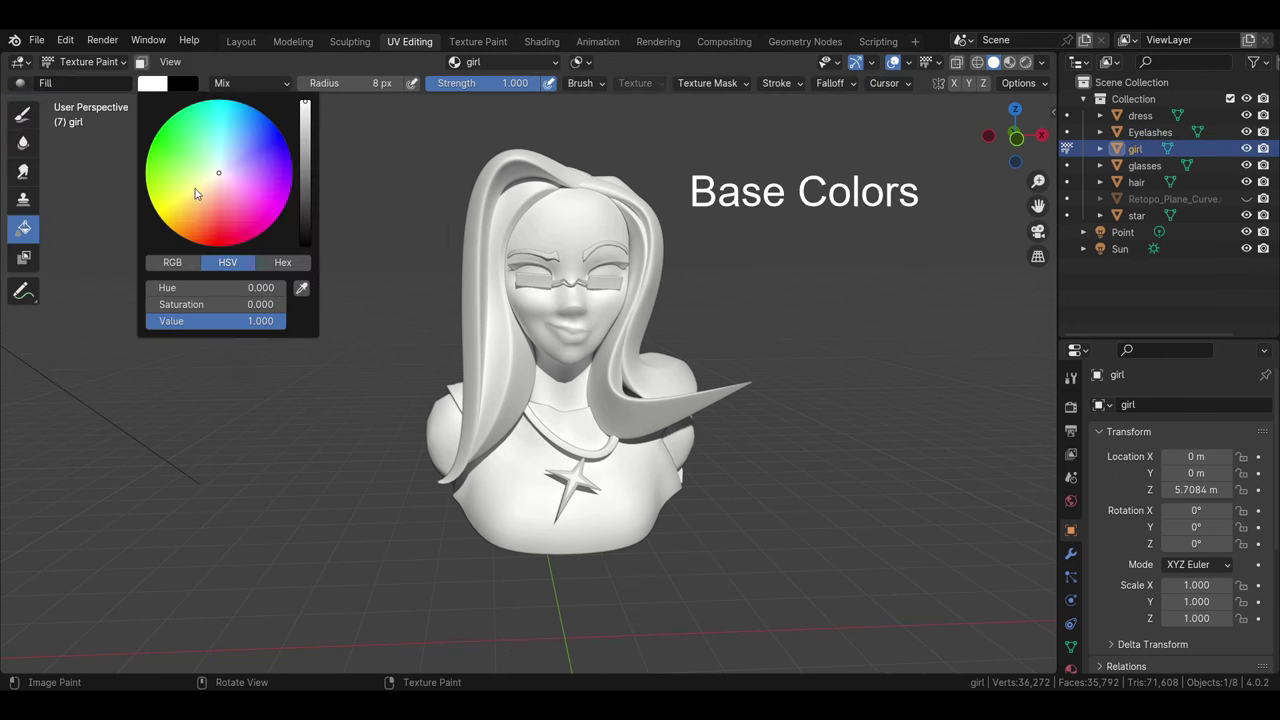
left_click(220, 207)
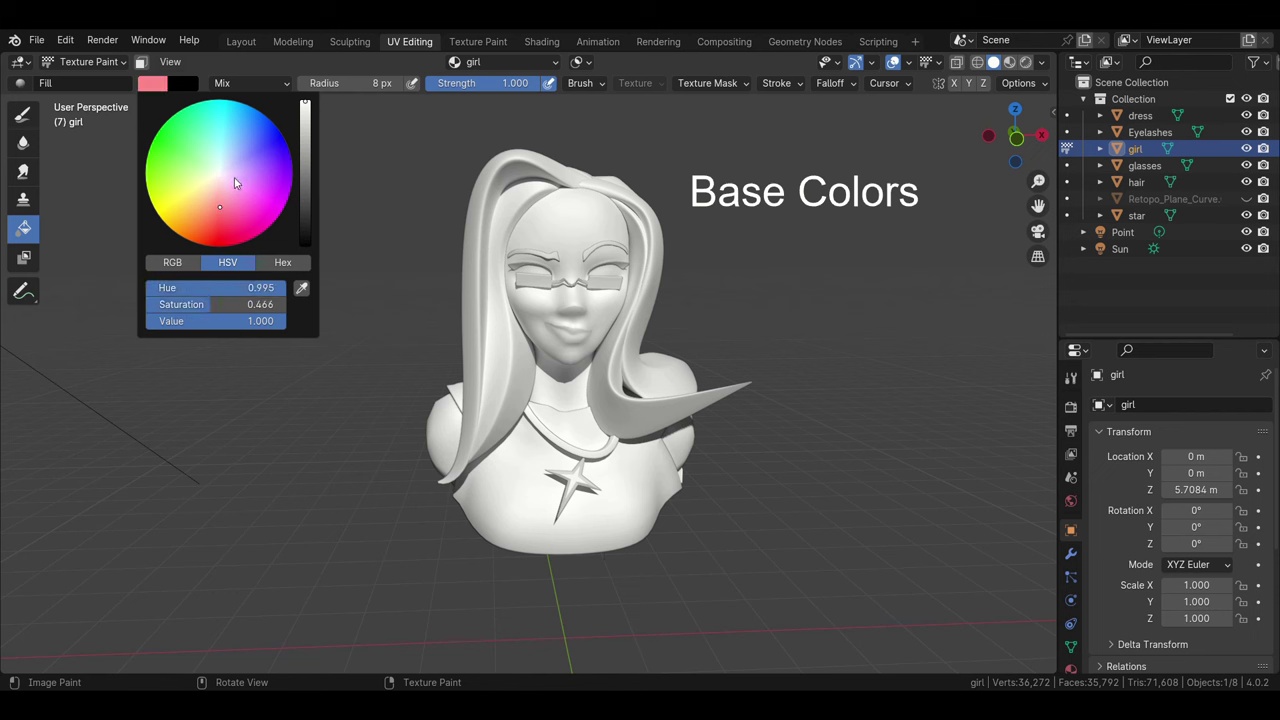
left_click(251, 85)
left_click(344, 282)
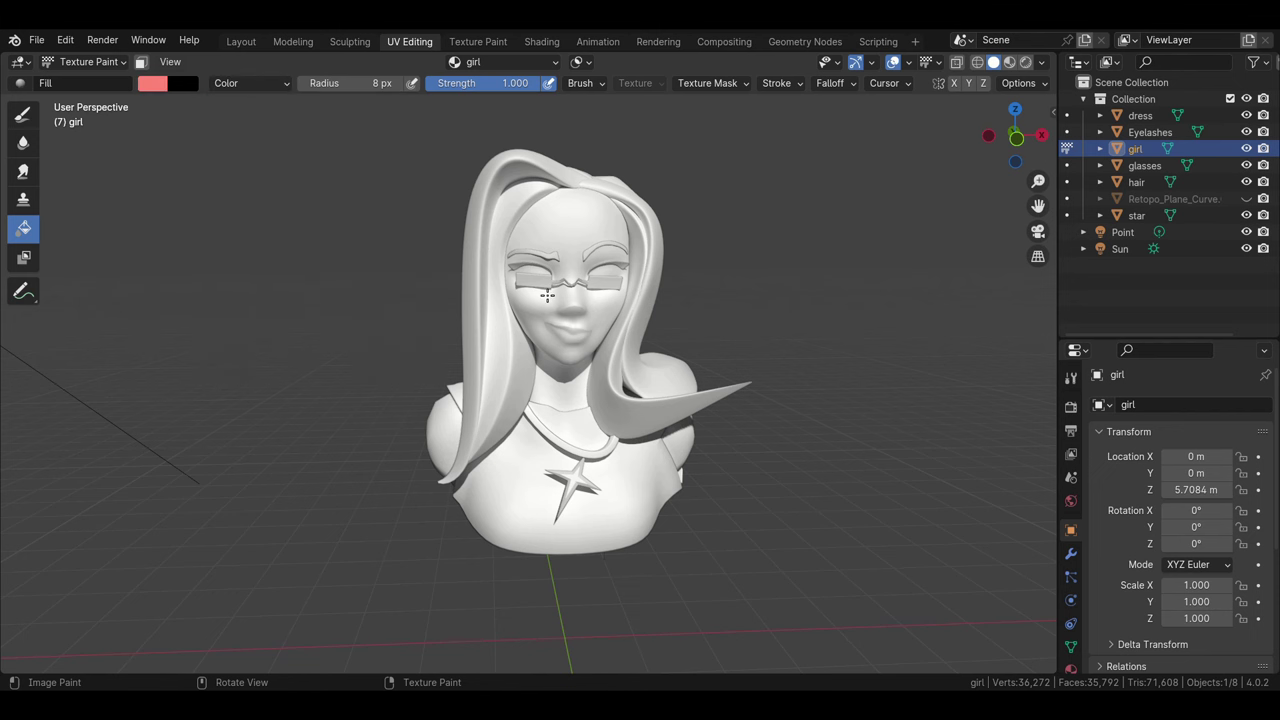
left_click(534, 333)
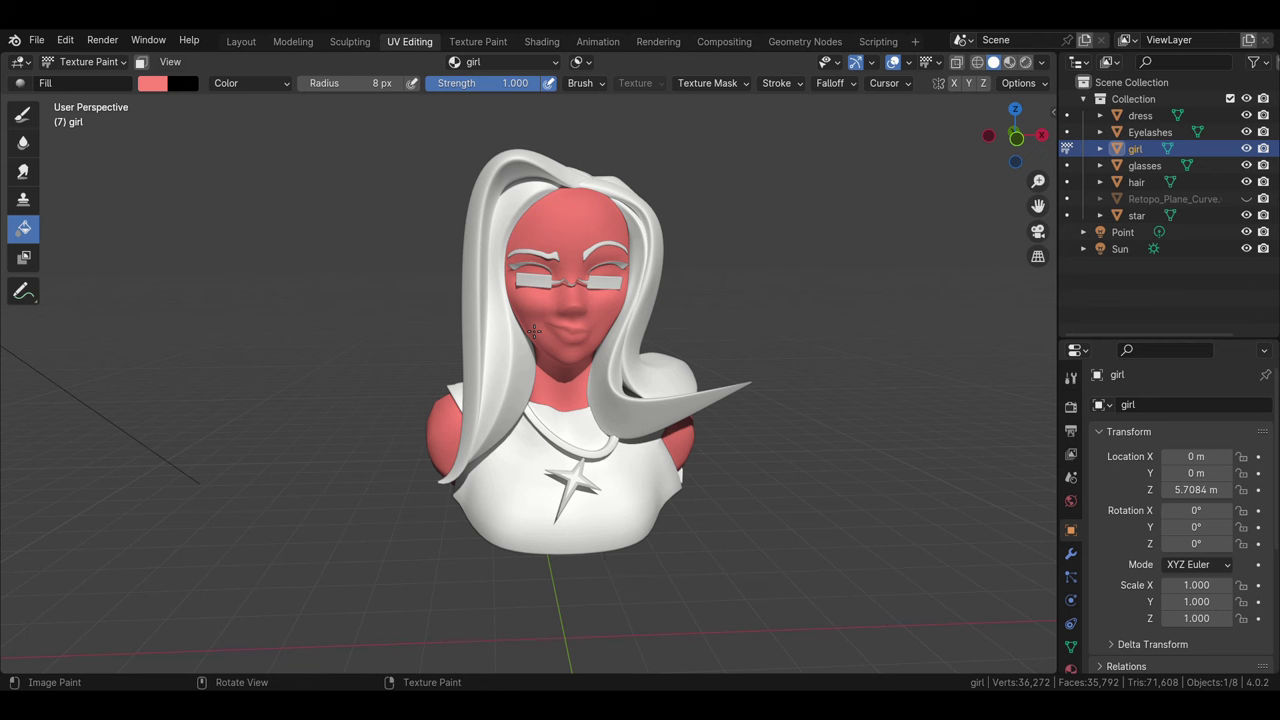
key("ctrl+z")
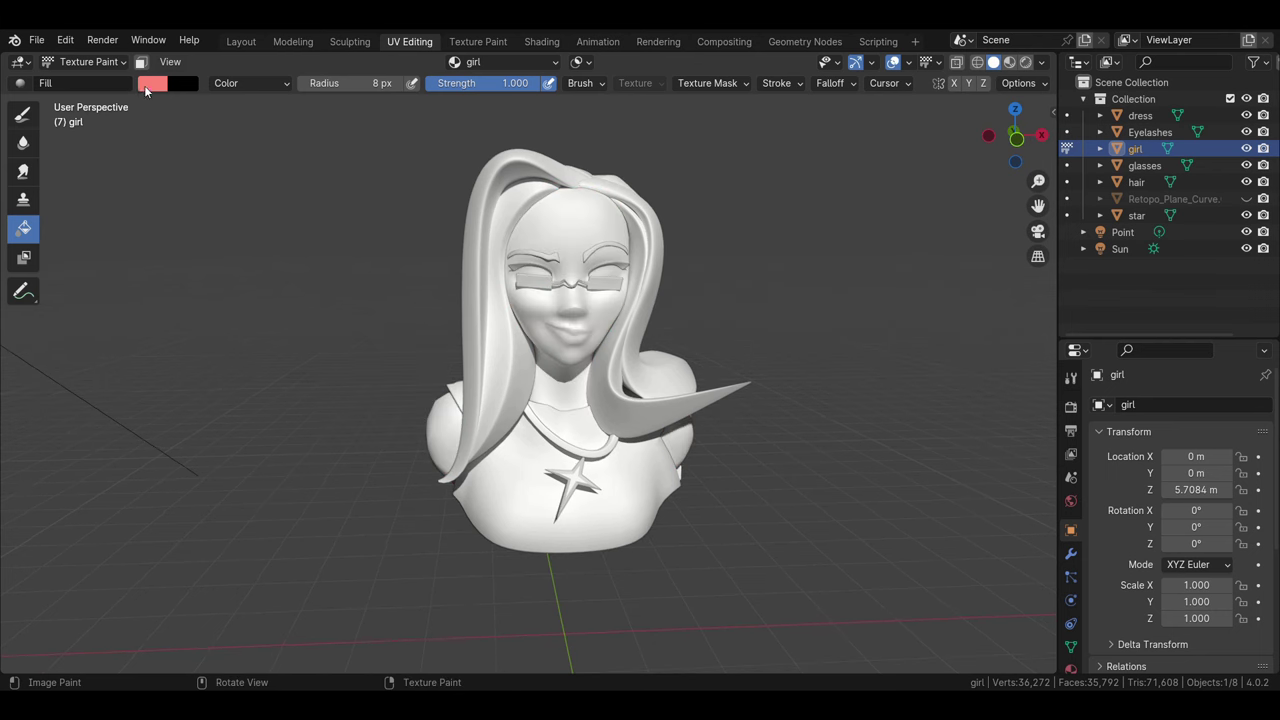
Fill the girl's skin with a peach colour
left_click(152, 84)
left_click(207, 213)
left_click(584, 290)
middle_click_drag(584, 290, 580, 275)
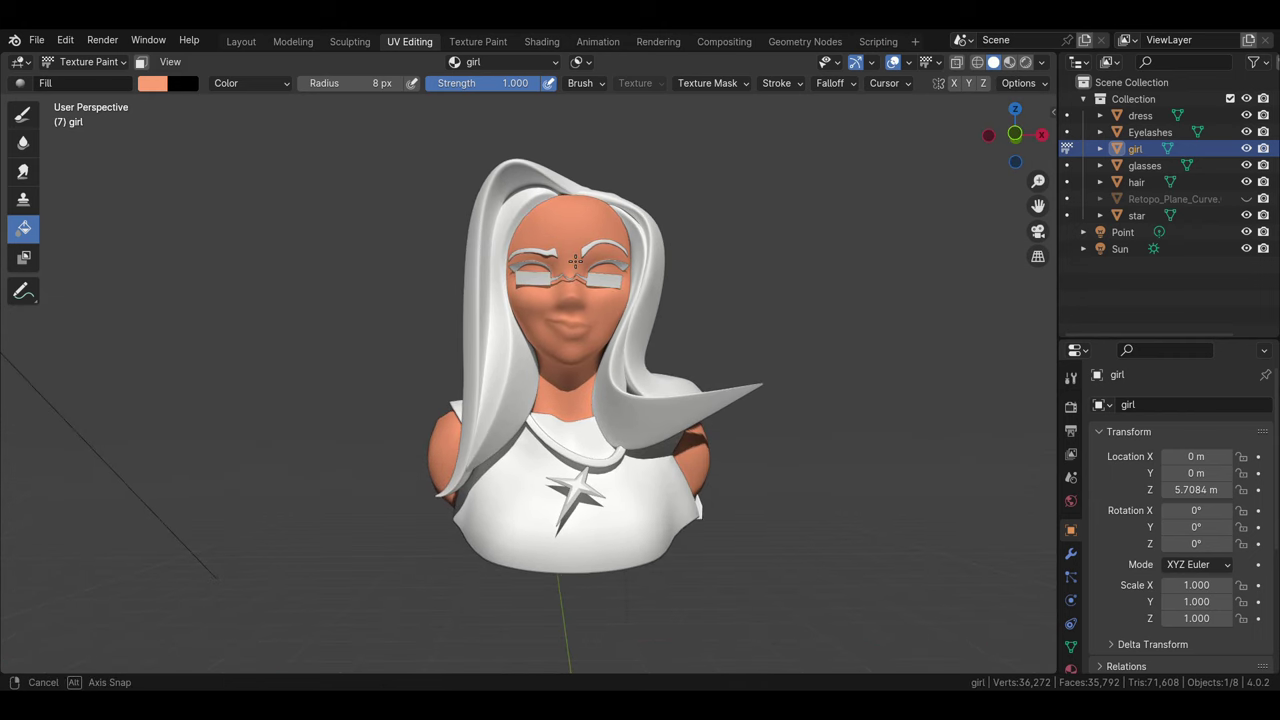
scroll(575, 262, "down", 1)
scroll(575, 262, "up", 1)
scroll(575, 285, "down", 1)
Try a lighter peach fill on the face, undo it, and return to Object Mode
left_click(153, 83)
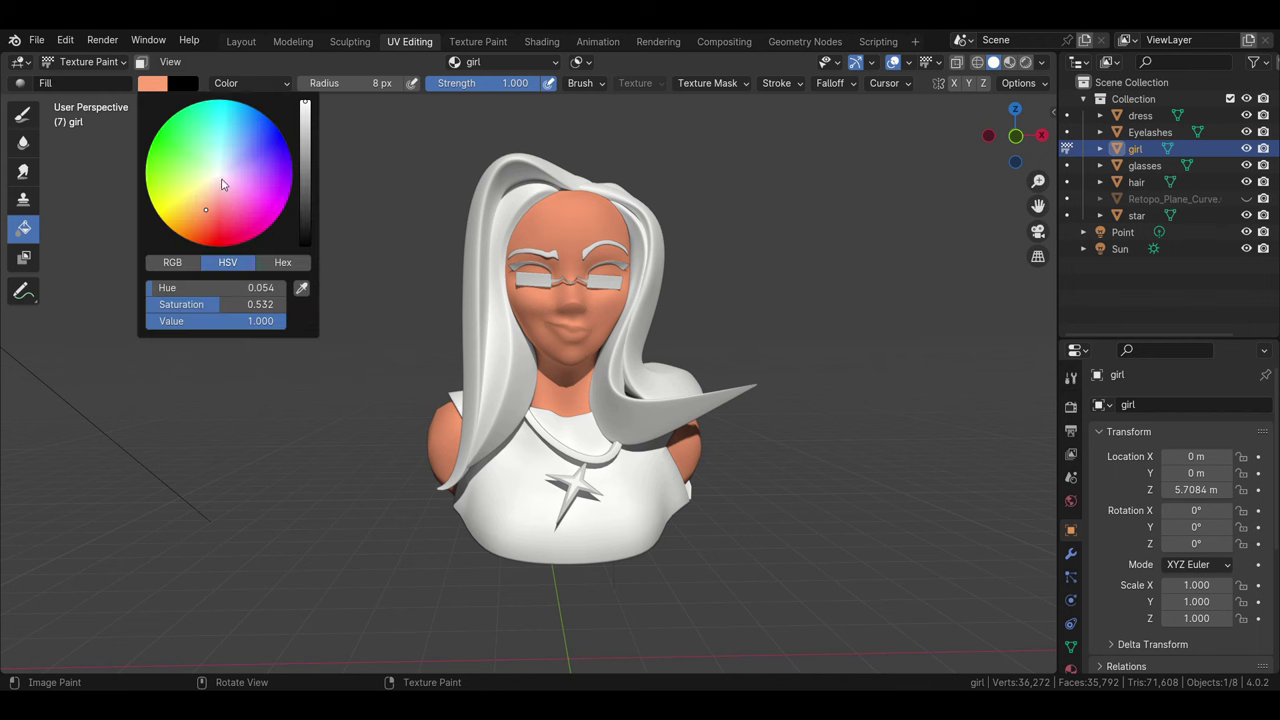
left_click(210, 202)
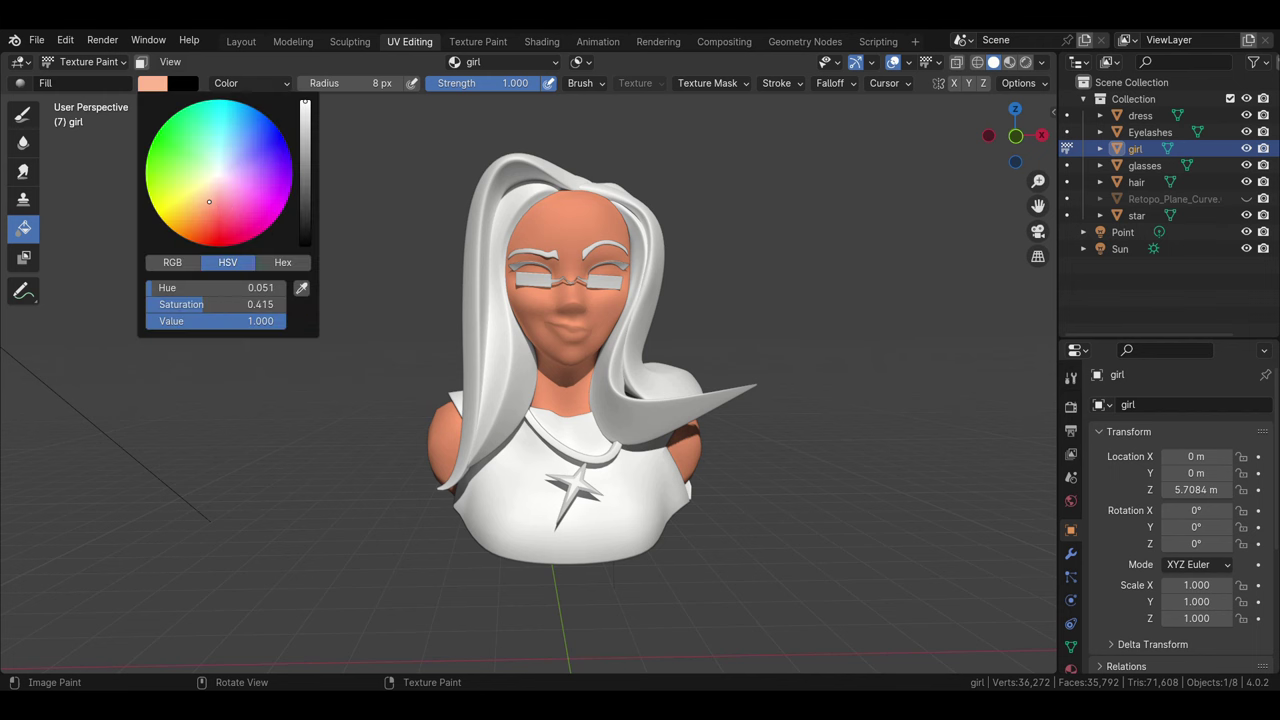
left_click(572, 277)
mouse_move(572, 277)
middle_mouse_down()
mouse_move(553, 301)
mouse_move(584, 303)
middle_mouse_up()
key("ctrl+z")
left_click(553, 301)
key("ctrl+z")
left_click(88, 61)
left_click(90, 77)
Put the hair in Texture Paint mode with a dark brown brush colour
left_click(513, 370)
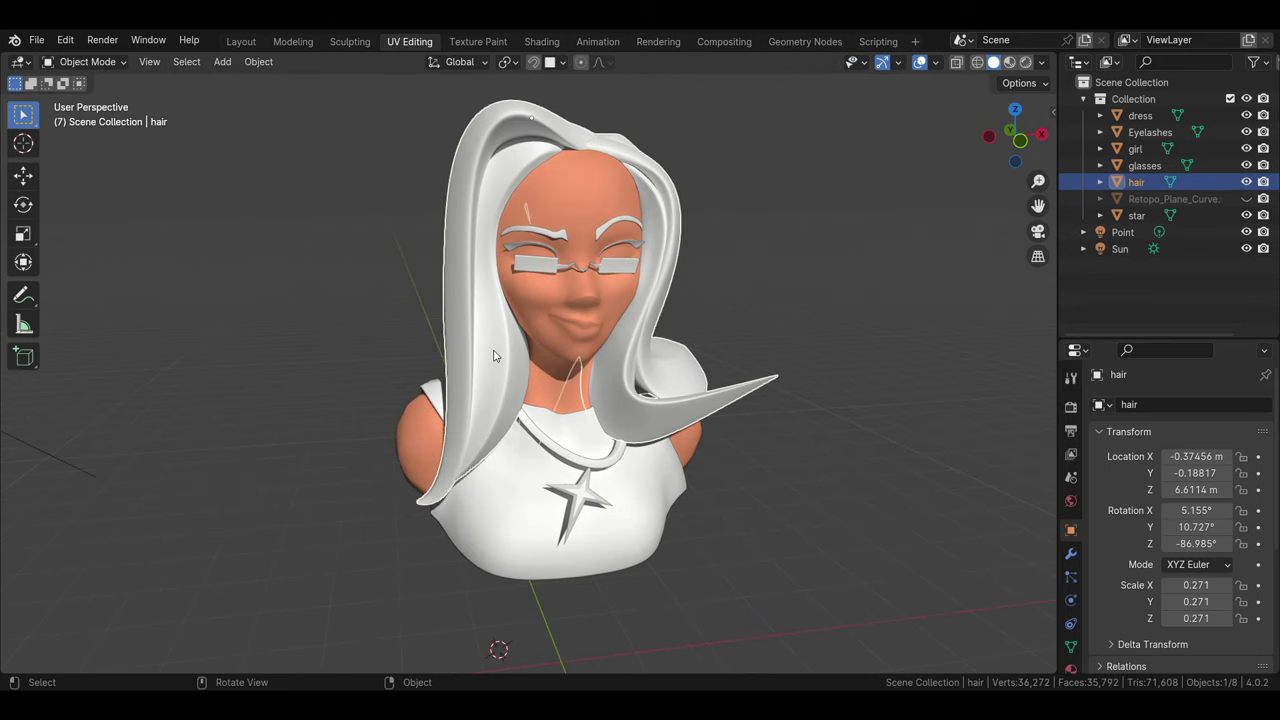
left_click(95, 61)
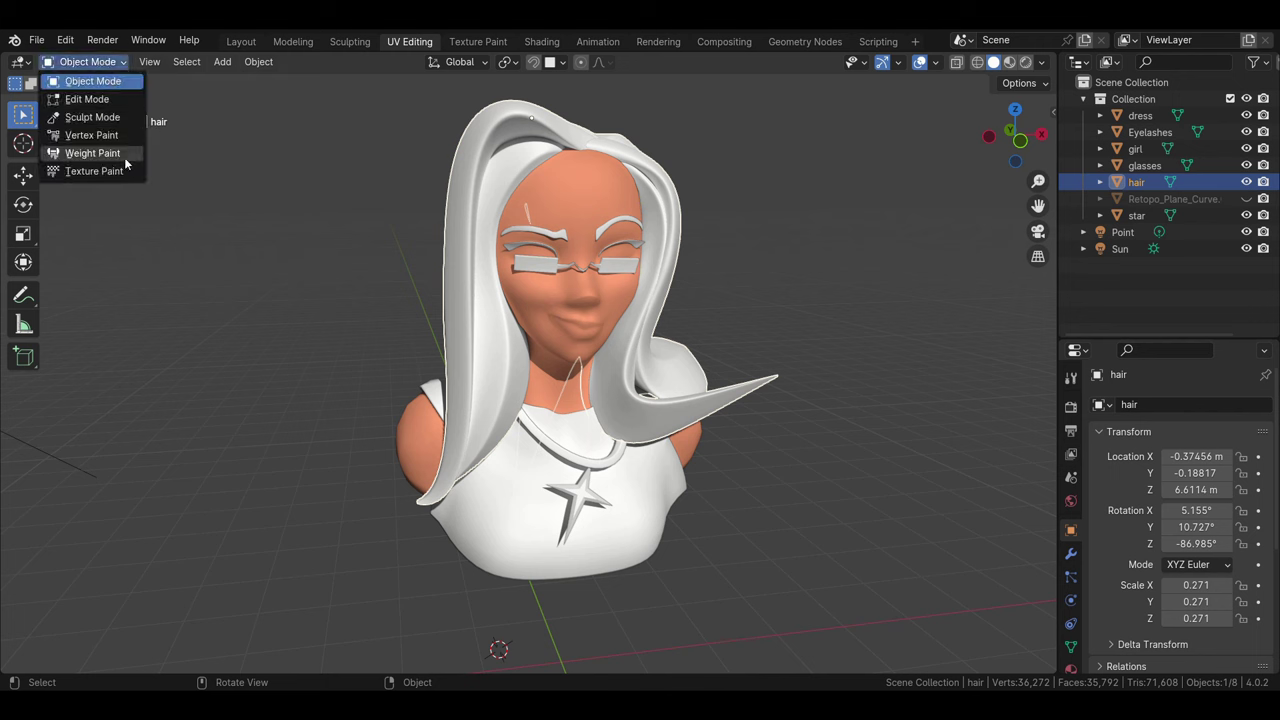
left_click(114, 170)
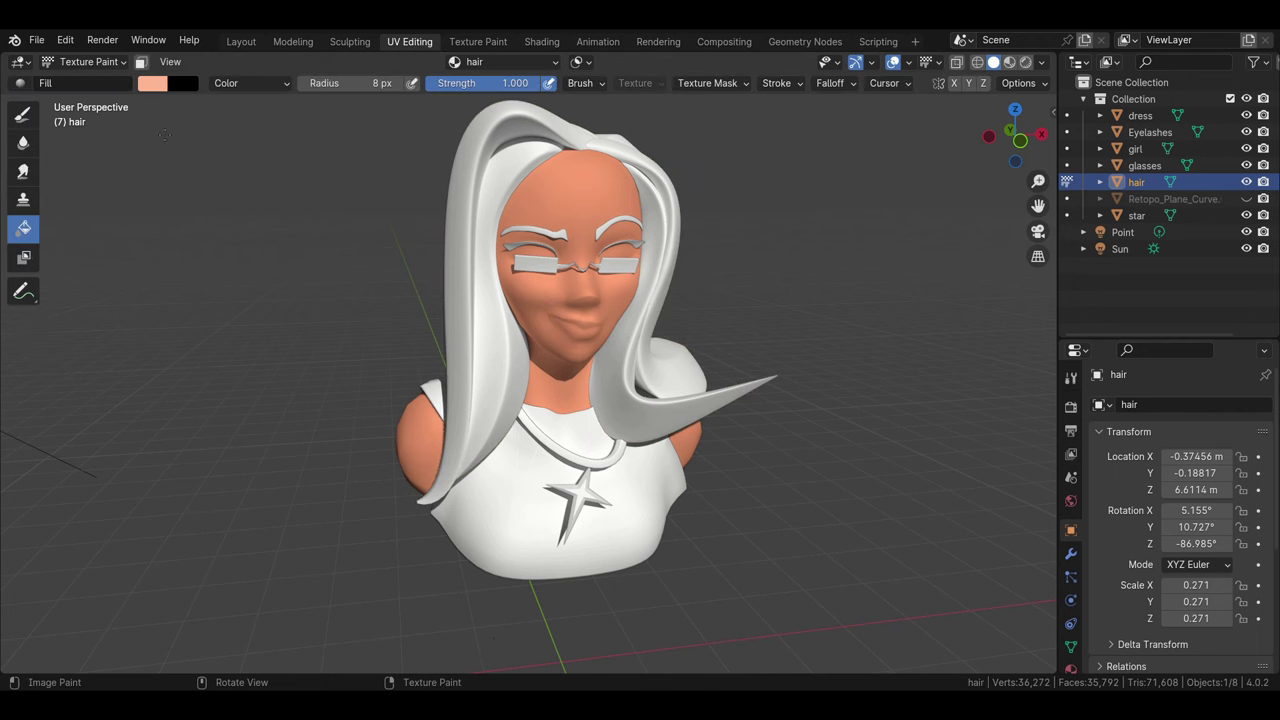
left_click(155, 86)
left_click_drag(306, 197, 308, 228)
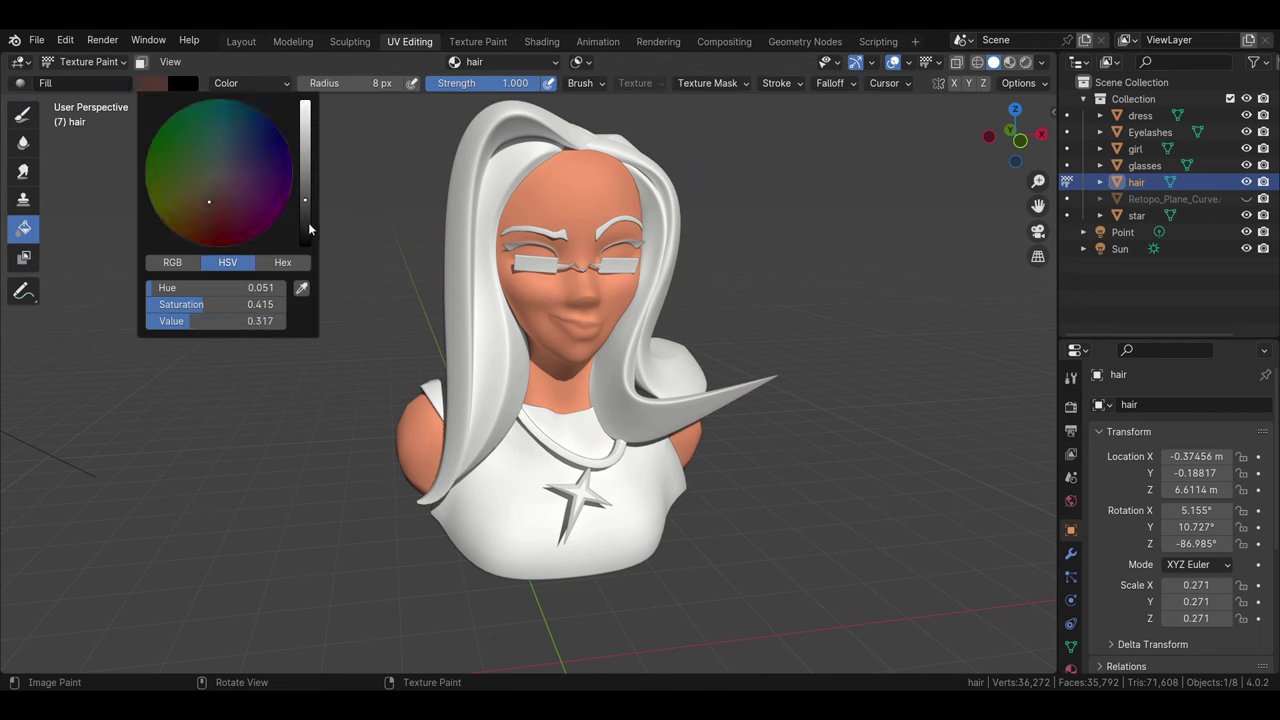
middle_click_drag(497, 248, 531, 263)
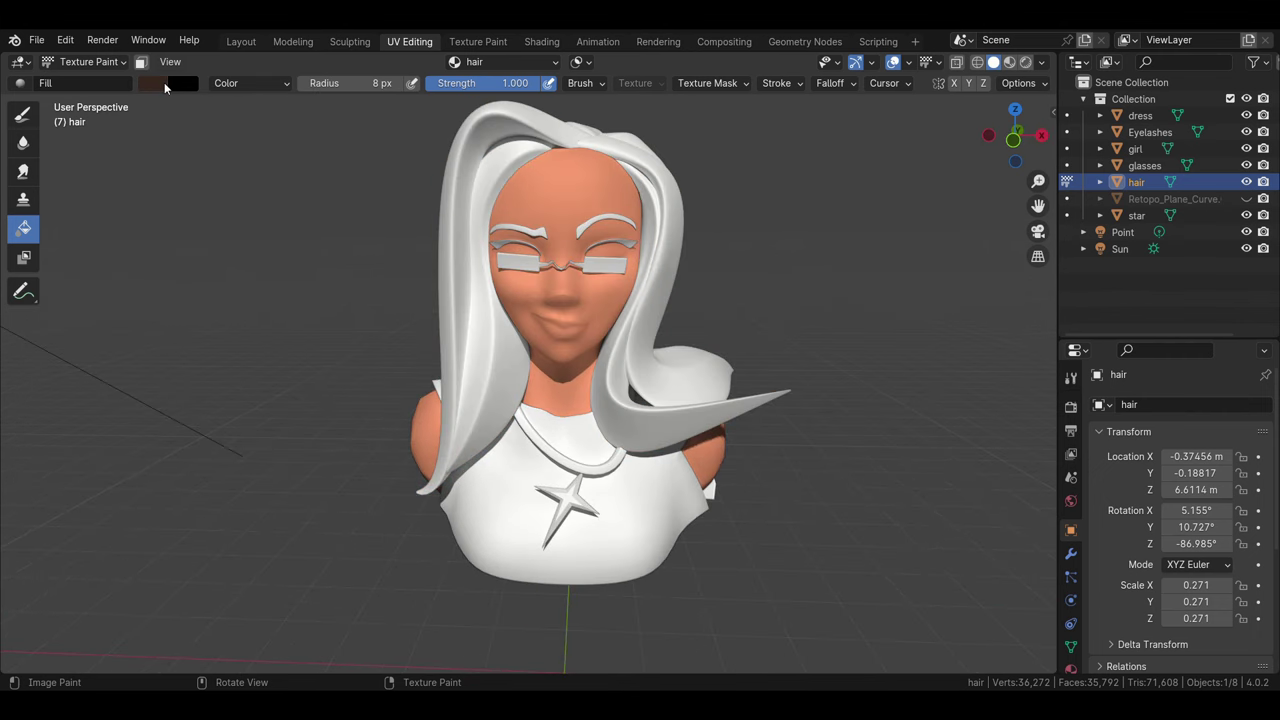
Fill the hair dark brown using Multiply blending, then return to Object Mode
left_click(245, 83)
left_click(235, 166)
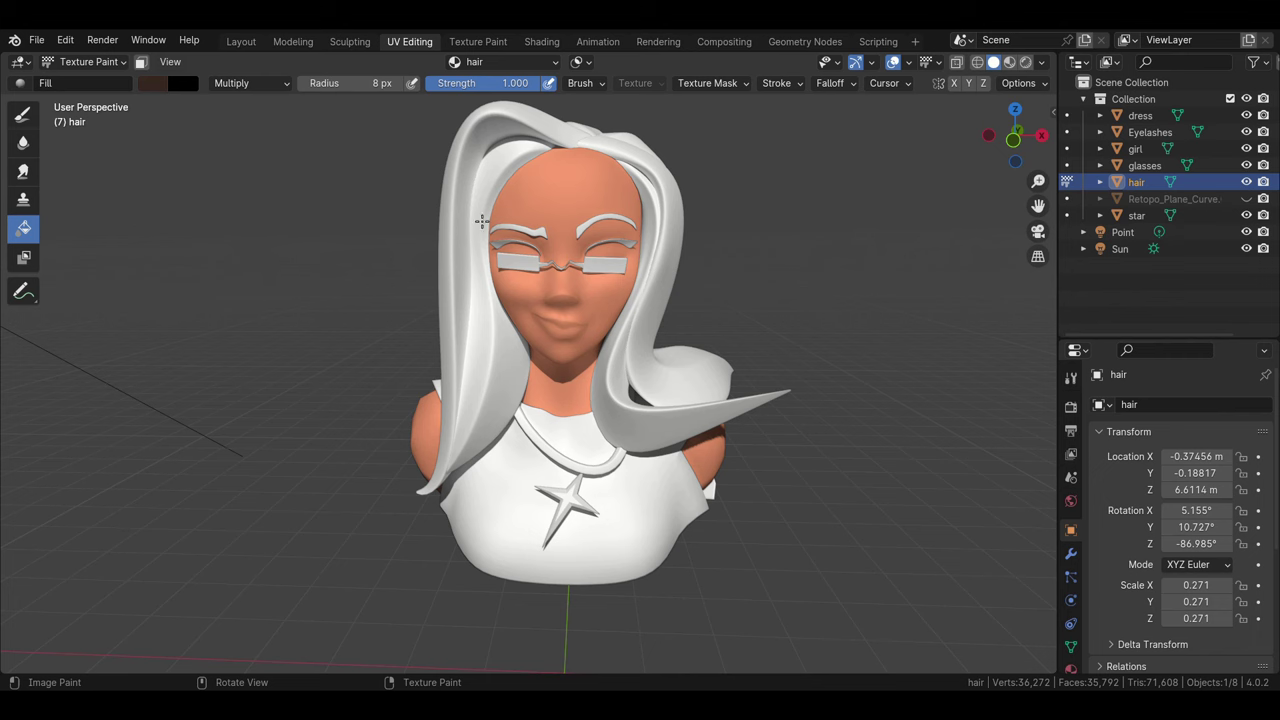
left_click(493, 241)
middle_click_drag(493, 241, 463, 236)
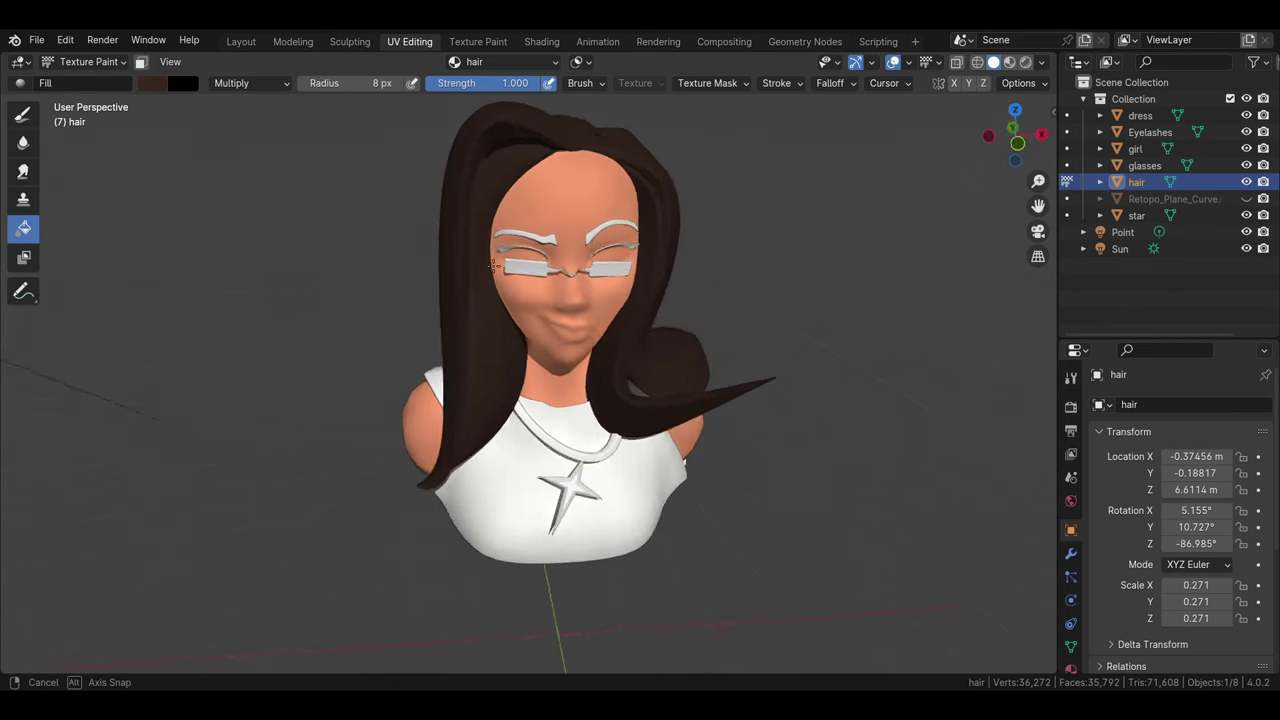
scroll(463, 236, "down", 2)
middle_click_drag(84, 382, 129, 335)
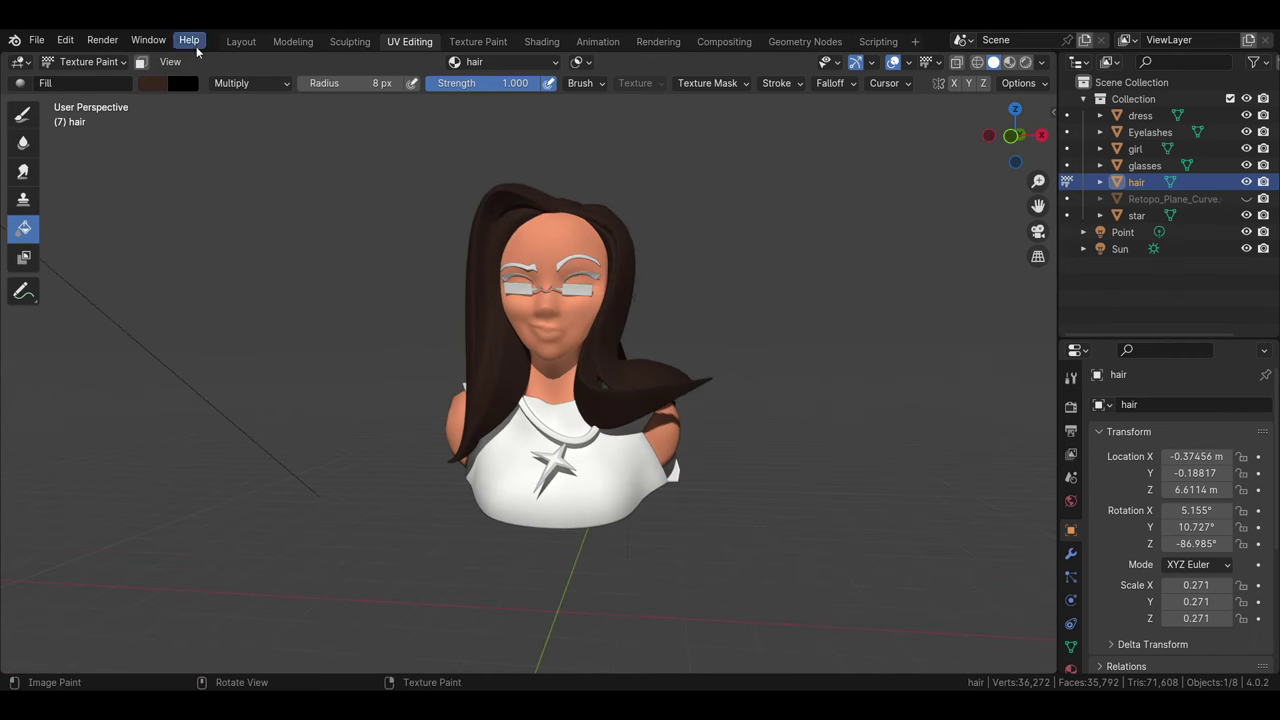
left_click(88, 62)
left_click(85, 85)
left_click(577, 472)
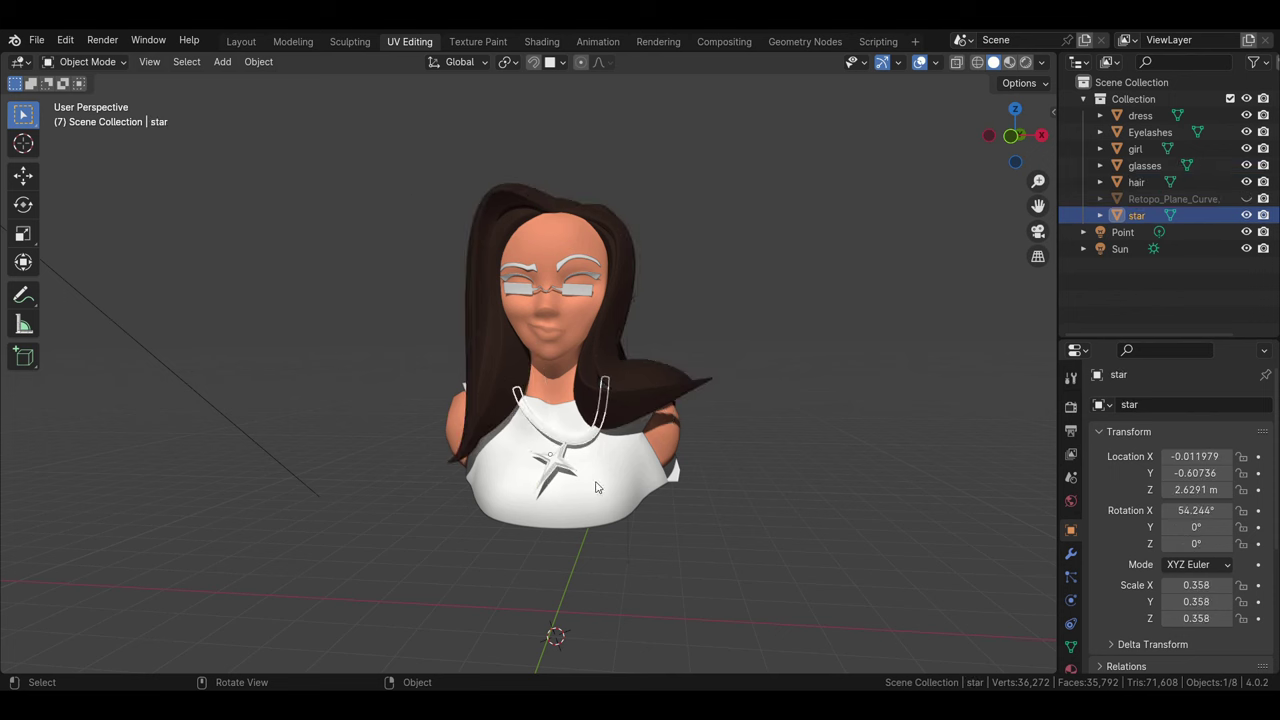
Select the glasses and switch them into Texture Paint mode
left_click(597, 490)
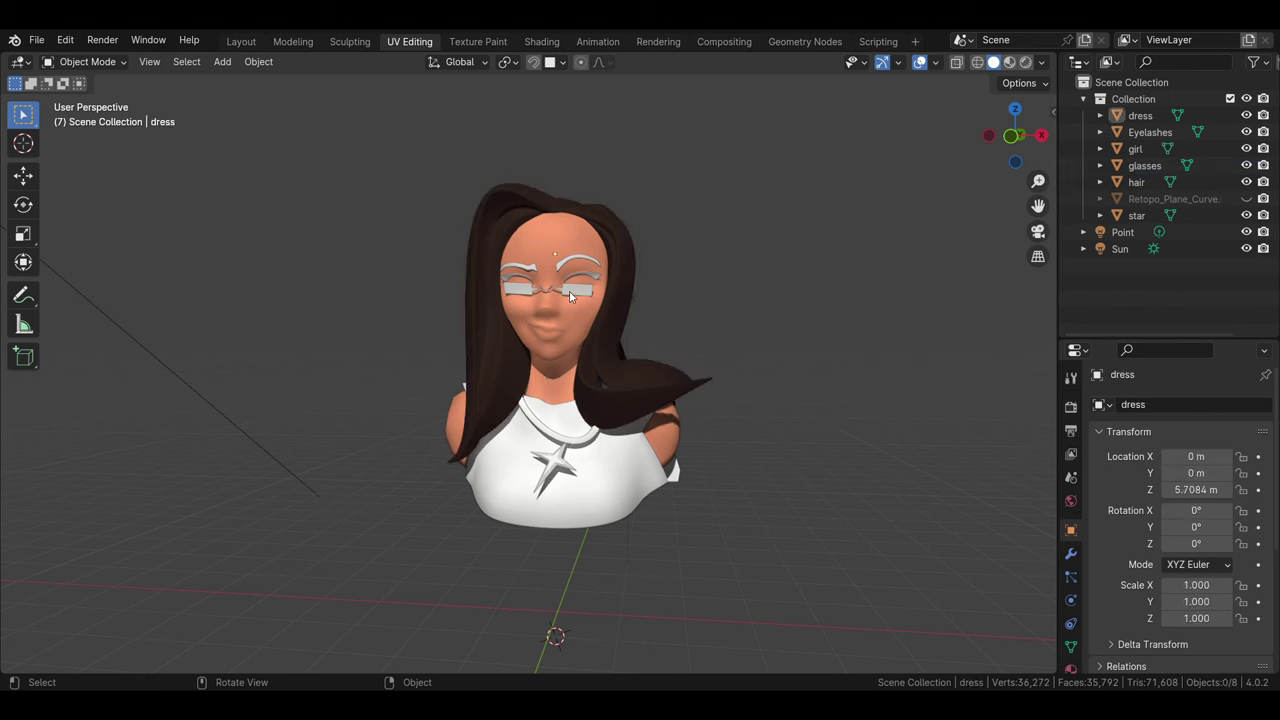
left_click(569, 290)
left_click(100, 62)
left_click(110, 171)
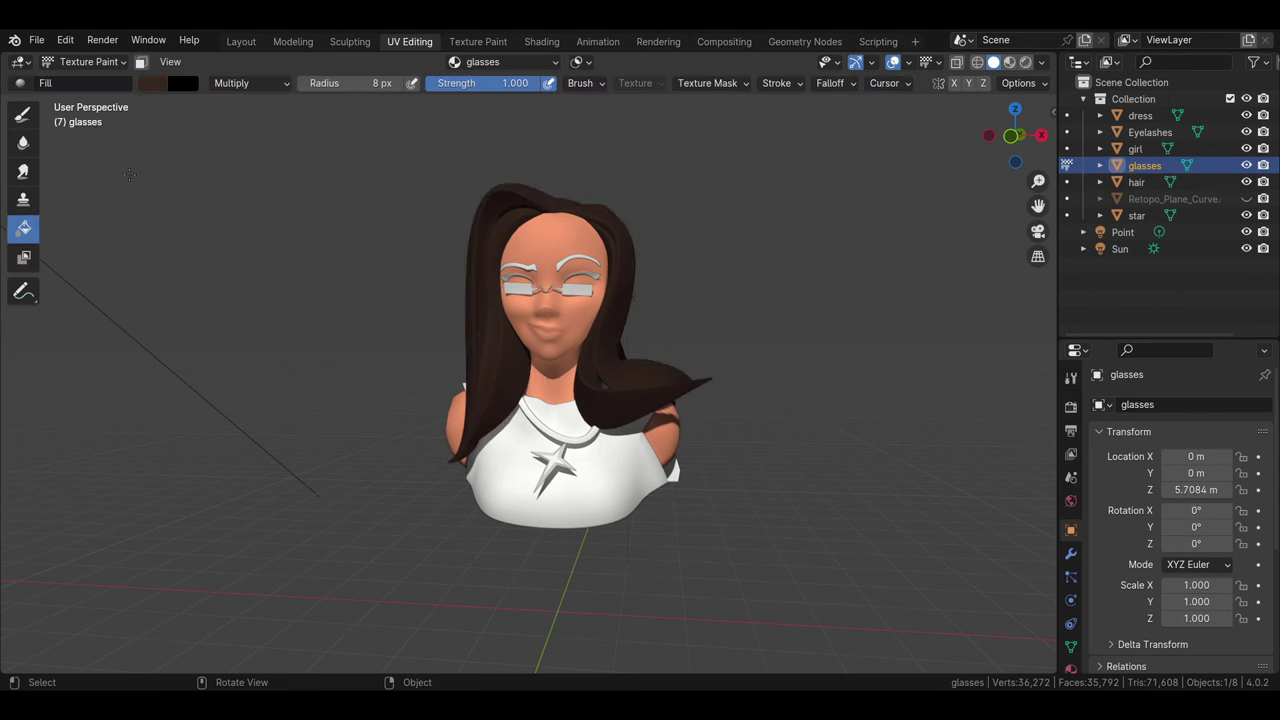
Set the brush colour to a saturated, bright red
left_click(155, 83)
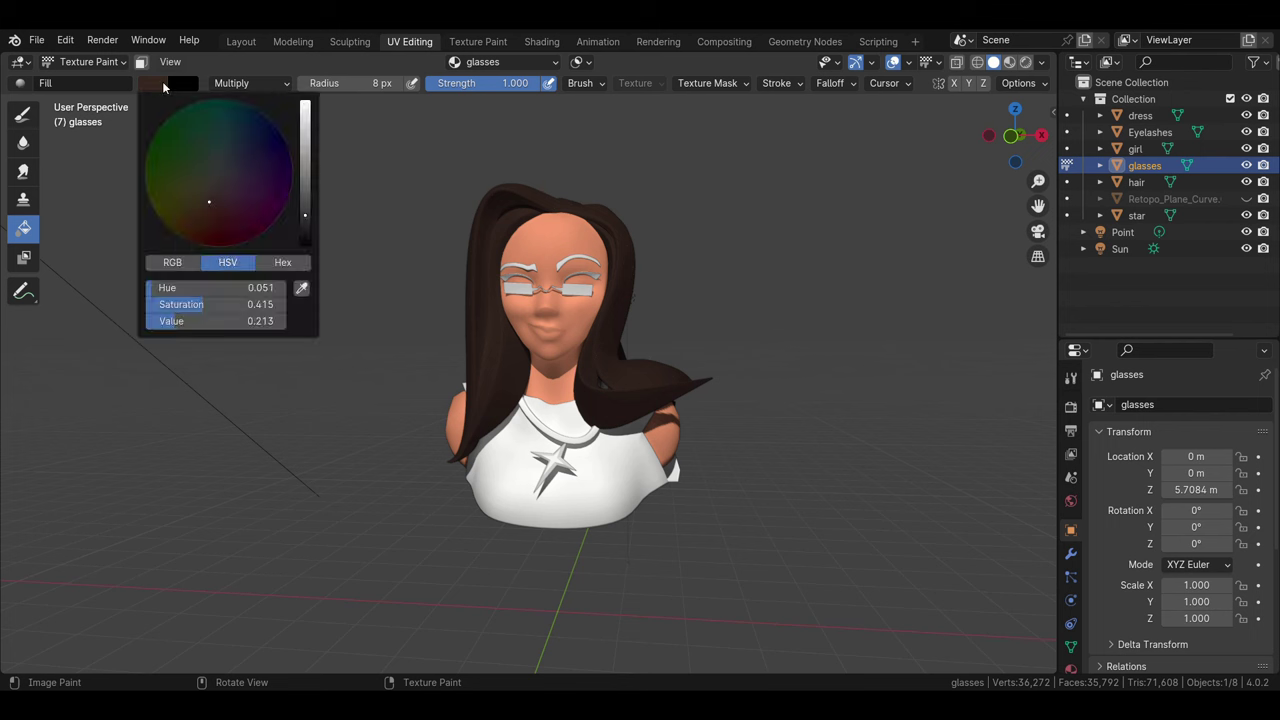
left_click(209, 222)
left_click(306, 173)
left_click(307, 148)
left_click_drag(306, 138, 306, 132)
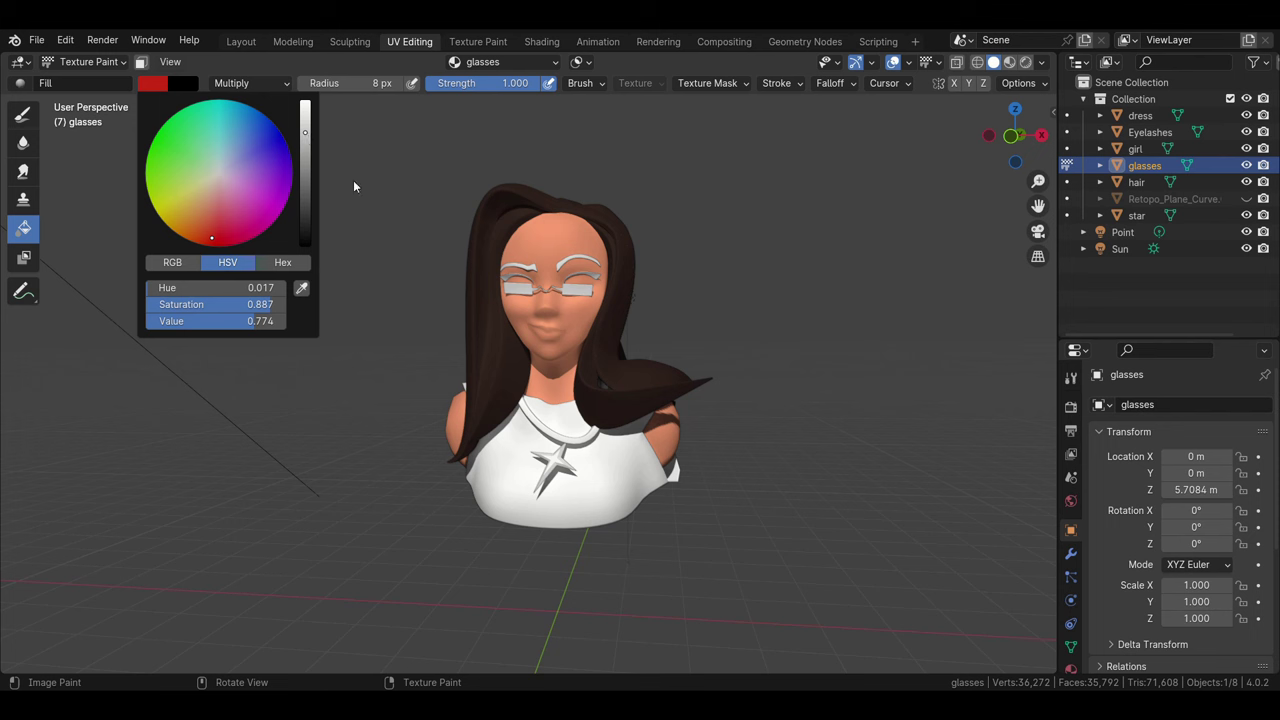
left_click(222, 238)
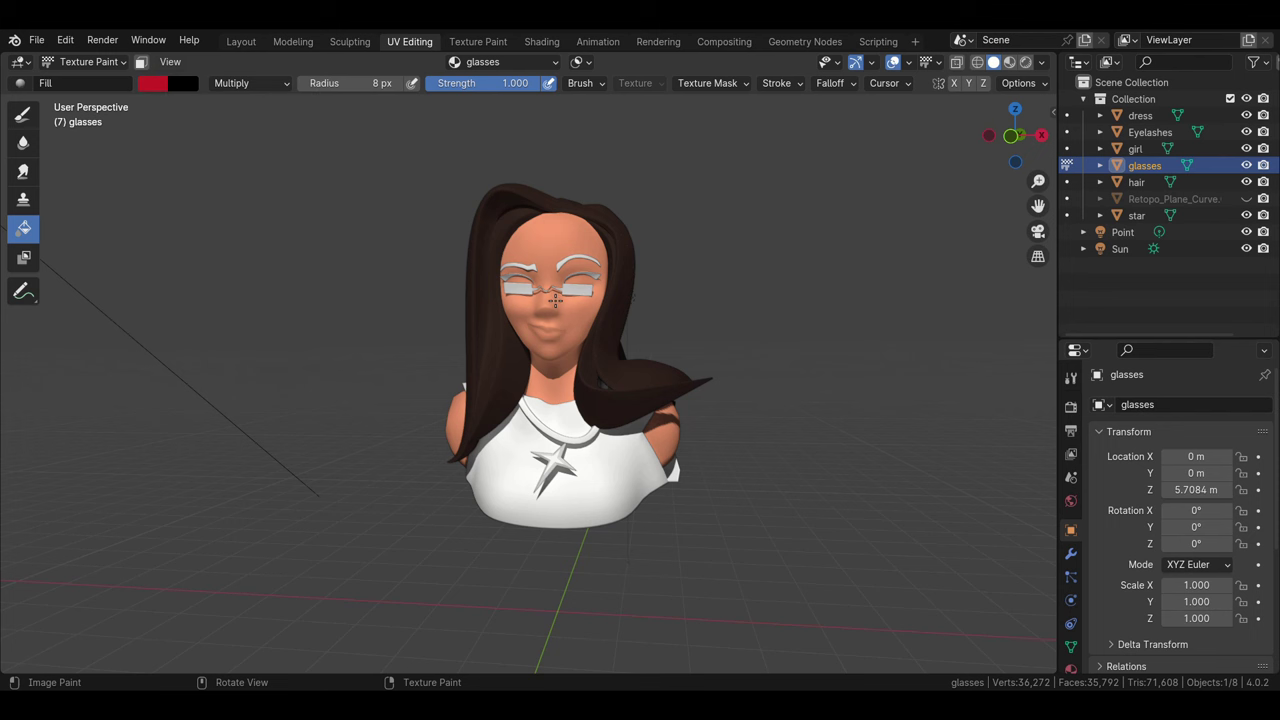
Fill the glasses lenses with red using the Color blend mode
left_click(250, 83)
left_click(345, 282)
left_click(526, 291)
middle_click_drag(526, 291, 503, 307)
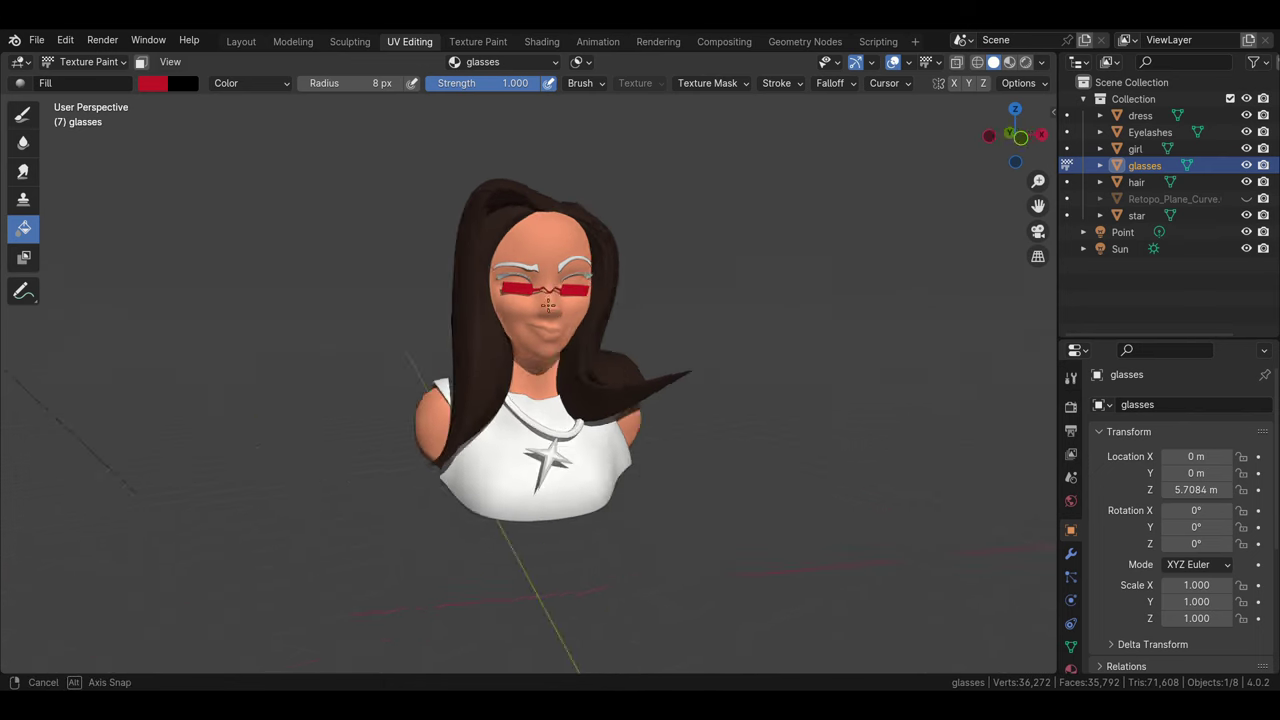
Return to Object Mode and put the eyelashes into Texture Paint
left_click(88, 61)
left_click(80, 80)
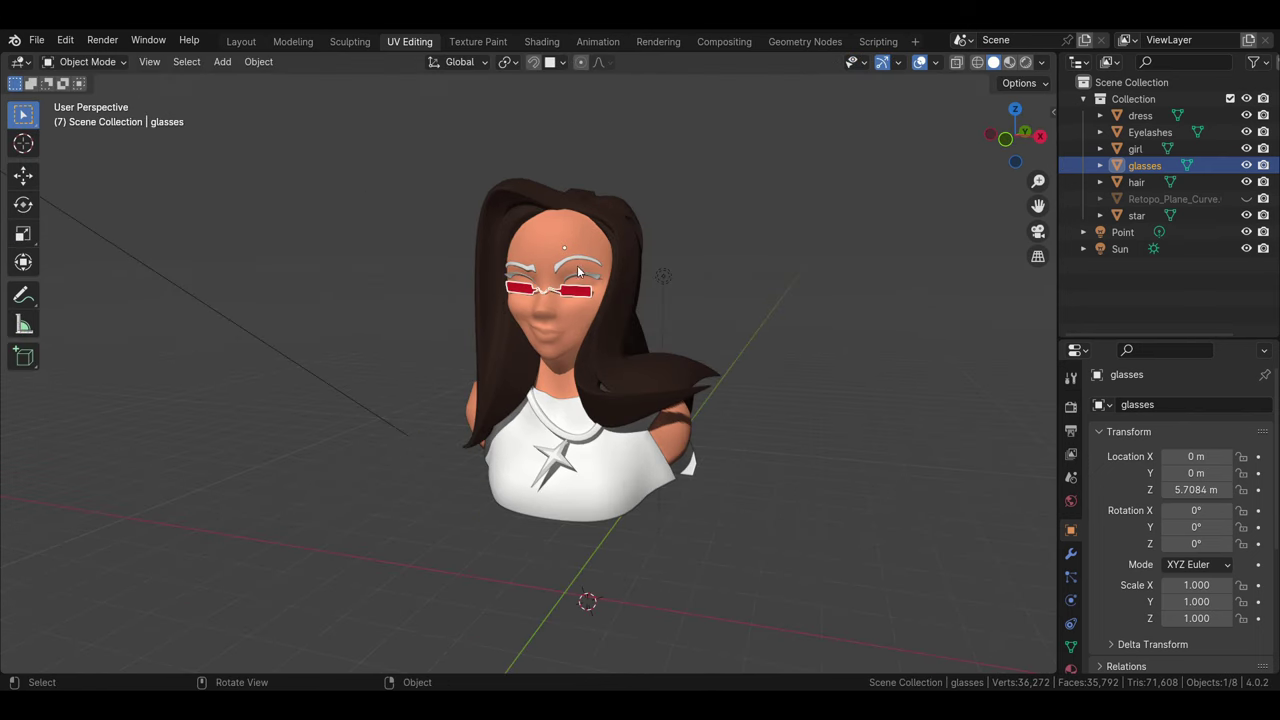
left_click(577, 262)
left_click(88, 61)
left_click(82, 170)
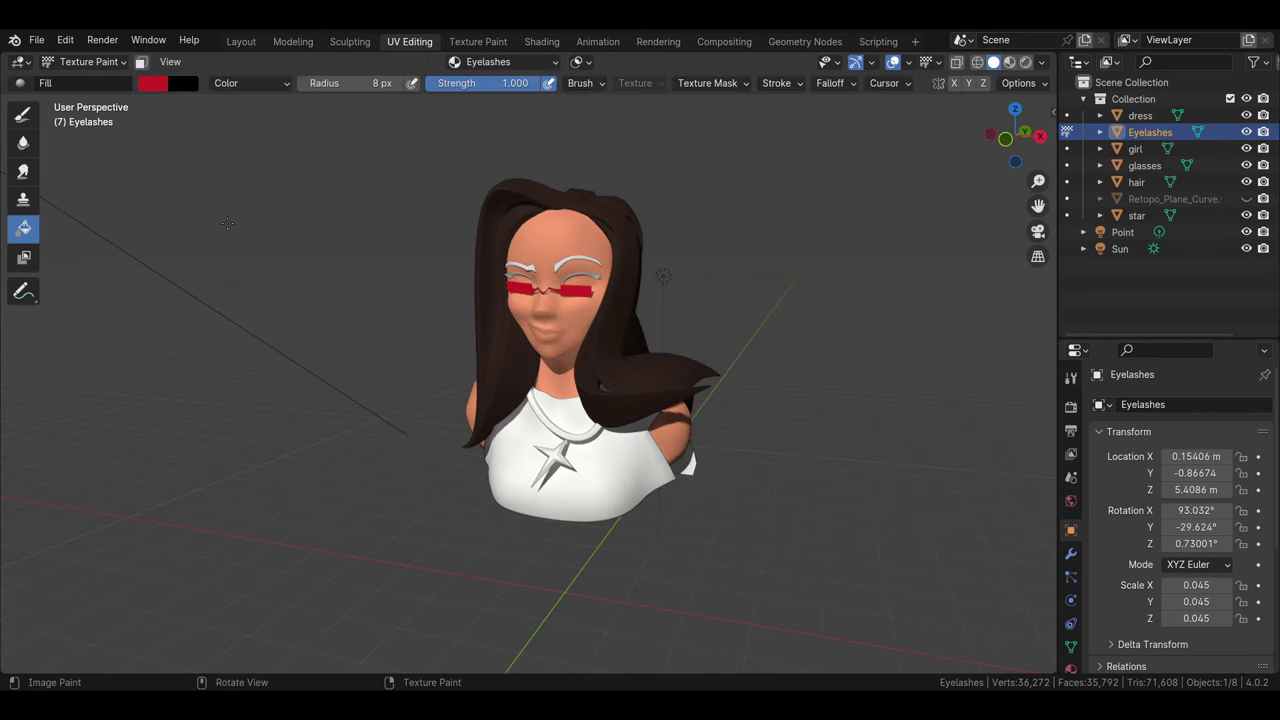
Sample a dark brown from the model, test-fill the eyebrows, then undo it
left_click(160, 85)
left_click(304, 288)
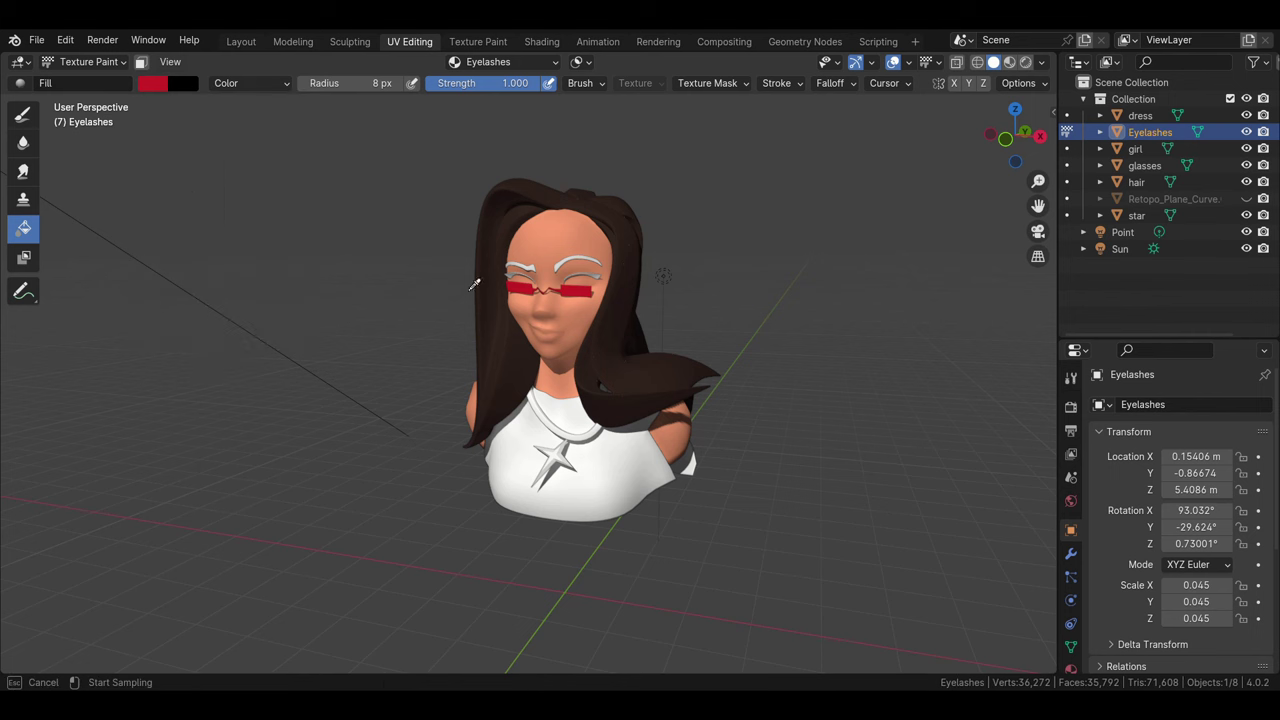
left_click(493, 260)
left_click(530, 314)
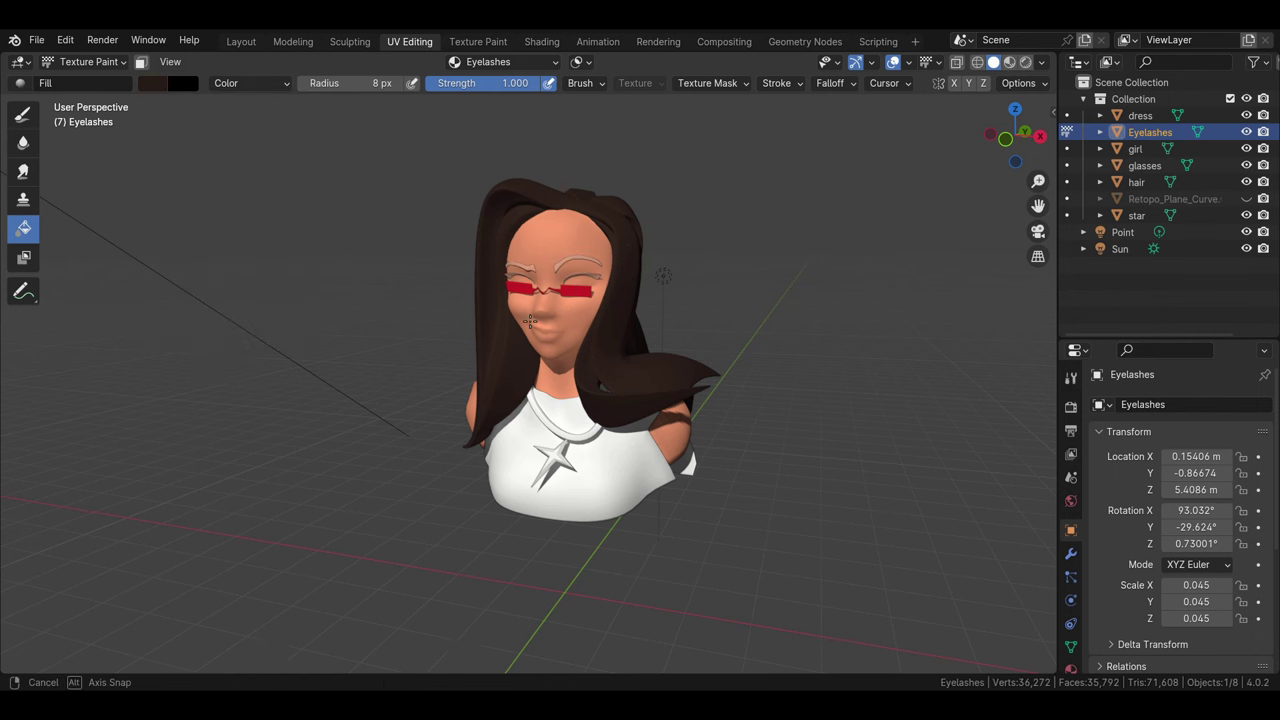
middle_click_drag(530, 316, 588, 318)
key("ctrl+z")
Switch the blend to Multiply, lighten the brown and fill the eyebrows
left_click(272, 85)
left_click(245, 155)
middle_click_drag(557, 304, 620, 300)
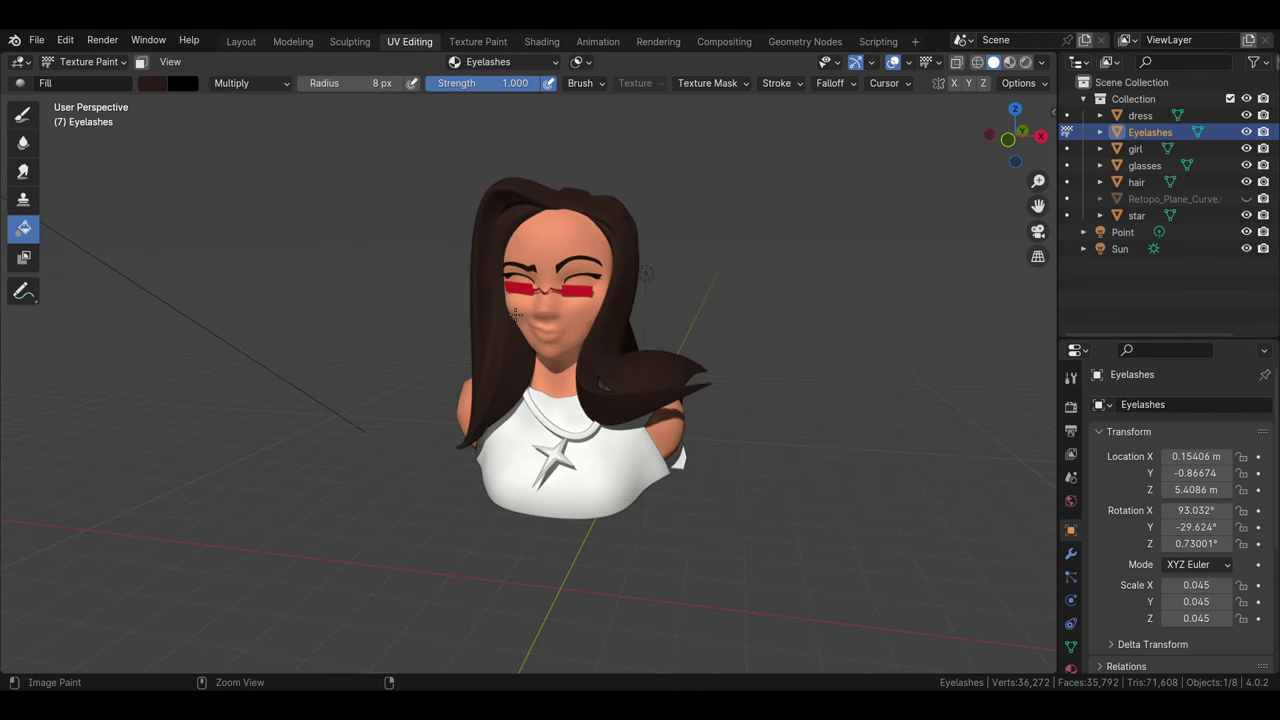
left_click(158, 83)
left_click_drag(305, 212, 305, 160)
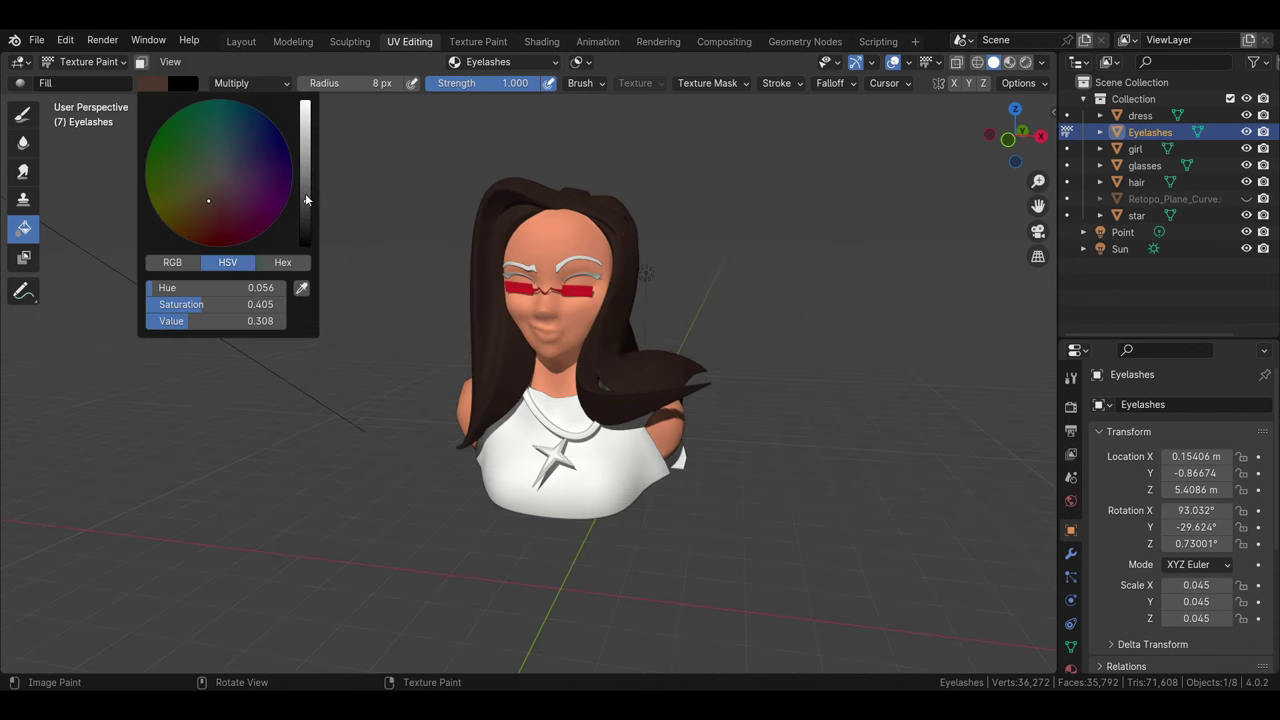
left_click(578, 268)
middle_click_drag(578, 285, 680, 288)
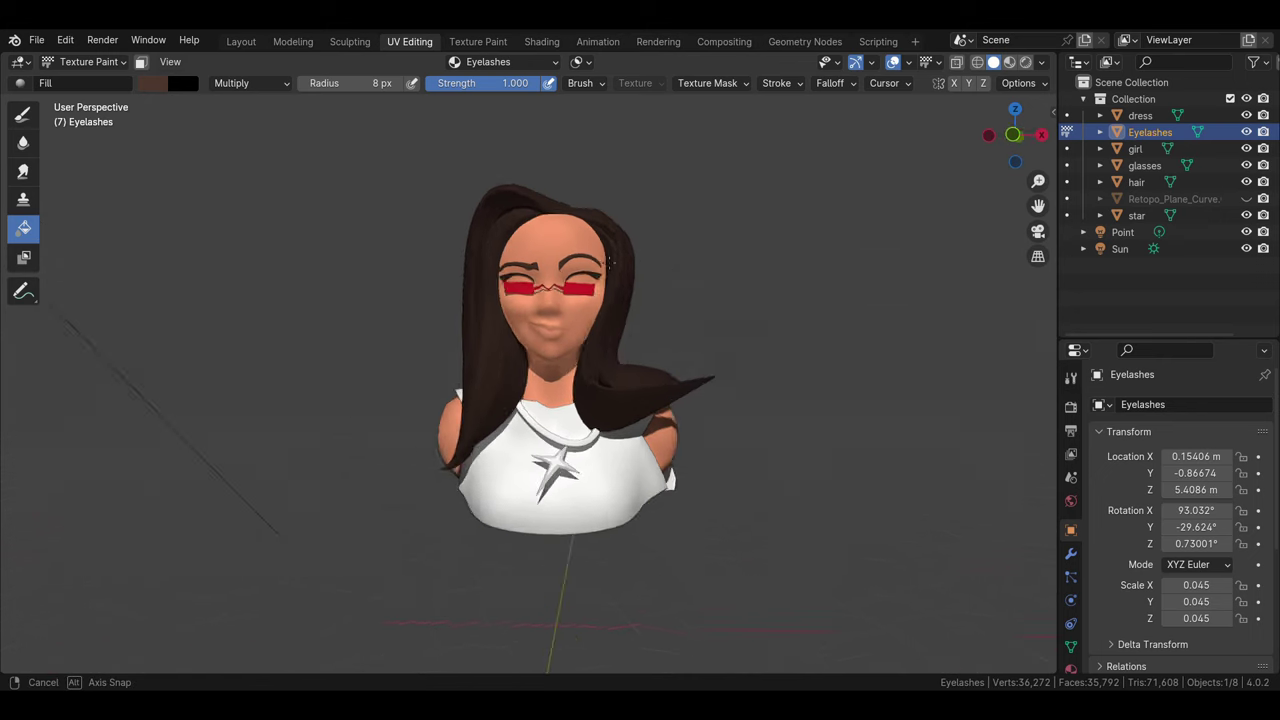
Orbit back to a frontal view, return to Object Mode and select the dress
scroll(700, 287, "up", 2)
scroll(711, 287, "up", 2)
scroll(711, 287, "down", 3)
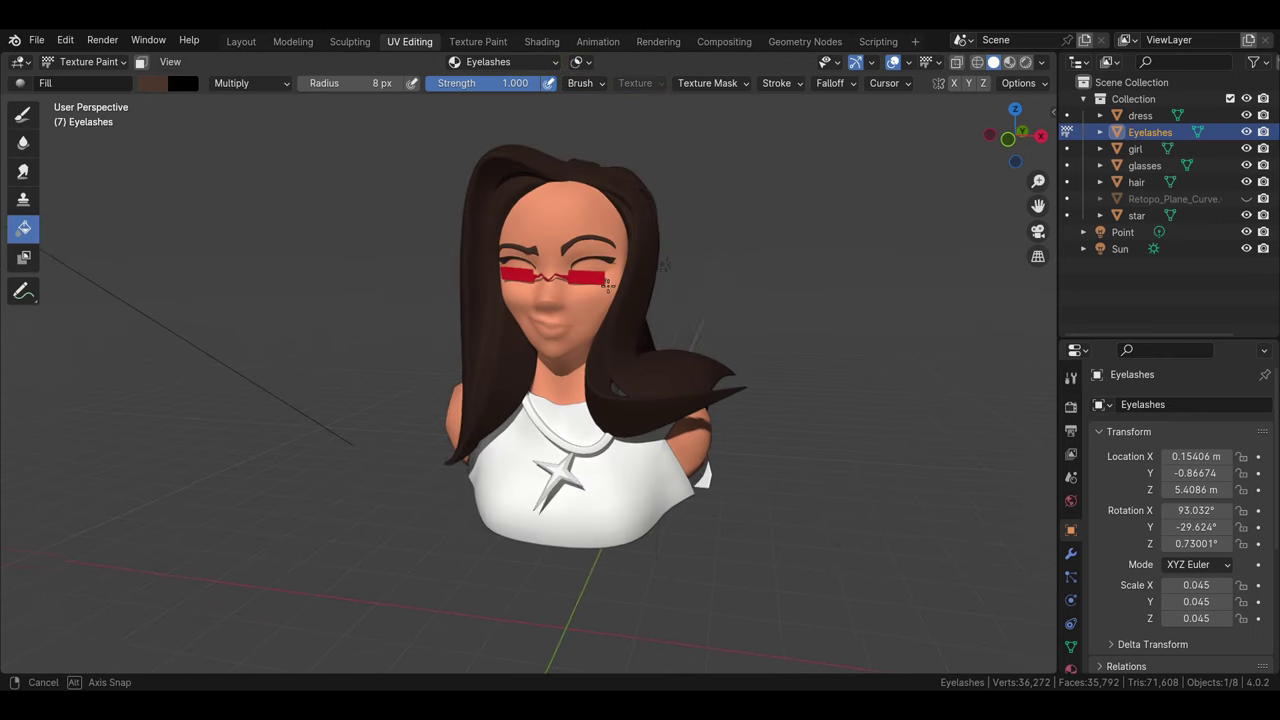
middle_click_drag(711, 287, 208, 156)
left_click(94, 64)
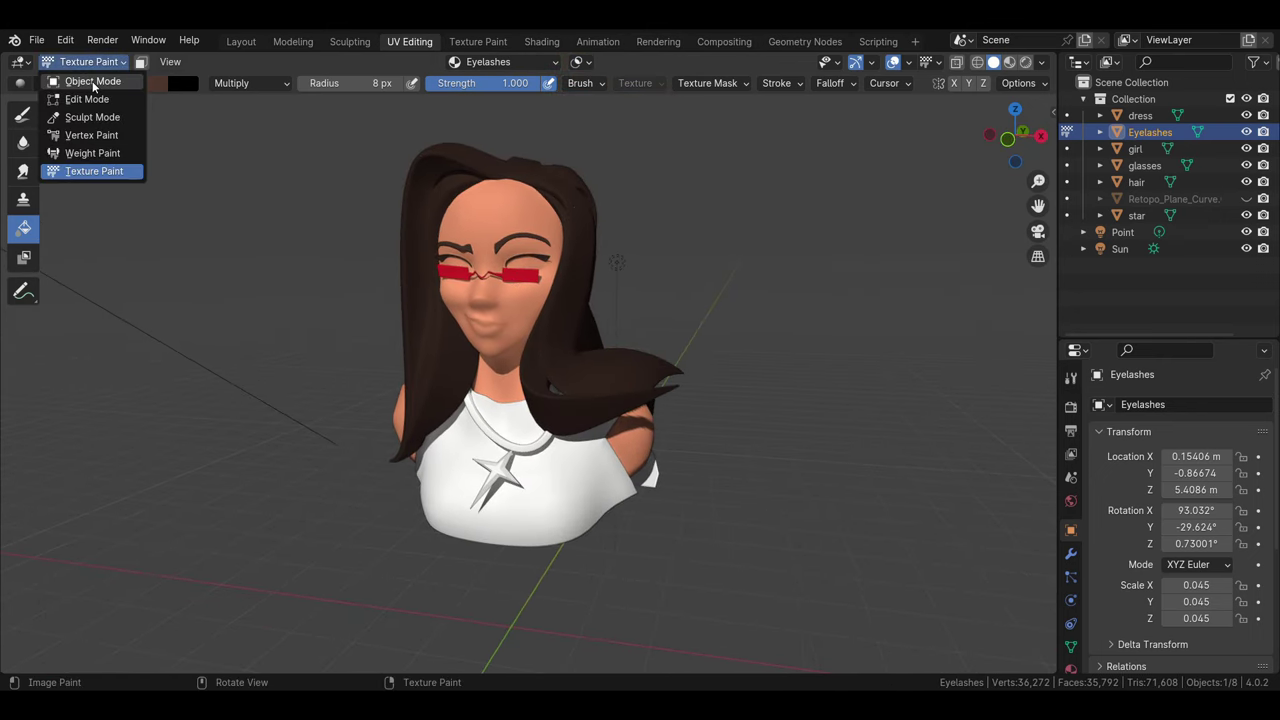
left_click(80, 84)
left_click(489, 366)
left_click(88, 61)
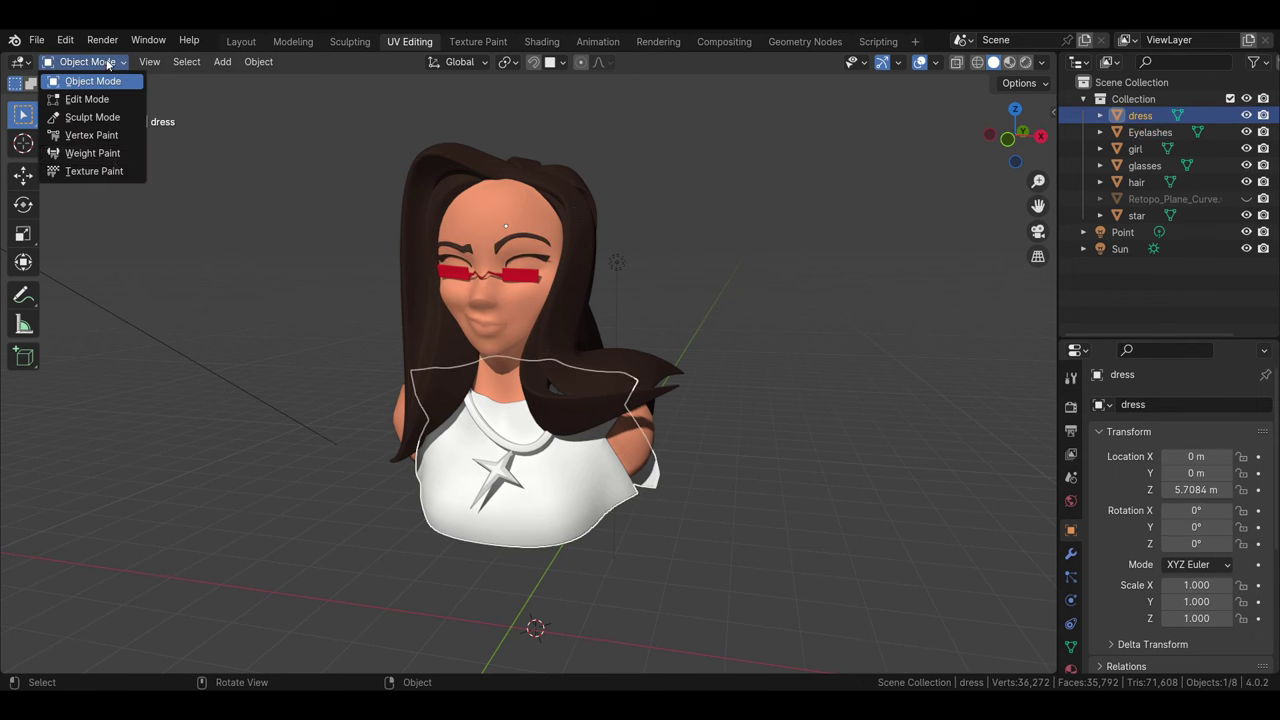
Put the dress in Texture Paint with Color blend and sample the glasses' red
left_click(88, 168)
left_click(237, 83)
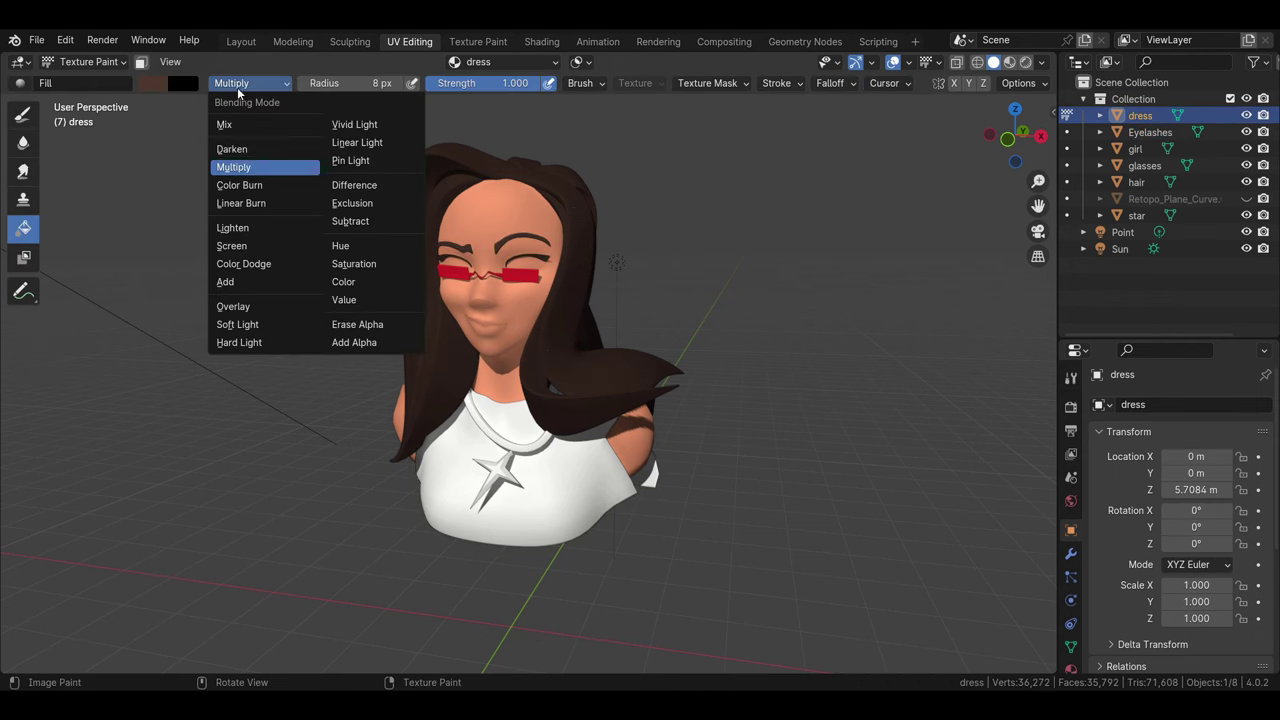
left_click(355, 282)
left_click(154, 85)
left_click(312, 292)
left_click(463, 280)
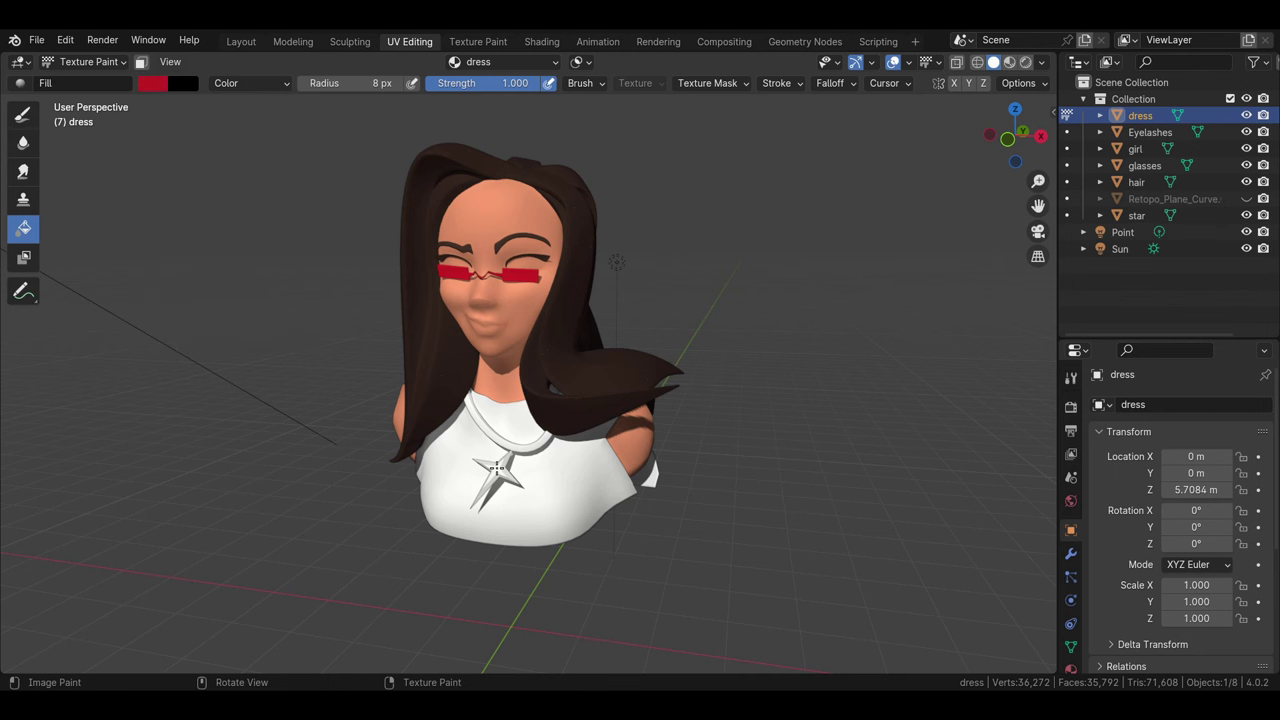
Fill the dress red, return to Object Mode and select the star necklace
left_click(497, 468)
mouse_move(497, 468)
middle_mouse_down()
mouse_move(601, 449)
mouse_move(540, 440)
middle_mouse_up()
left_click(88, 62)
left_click(92, 86)
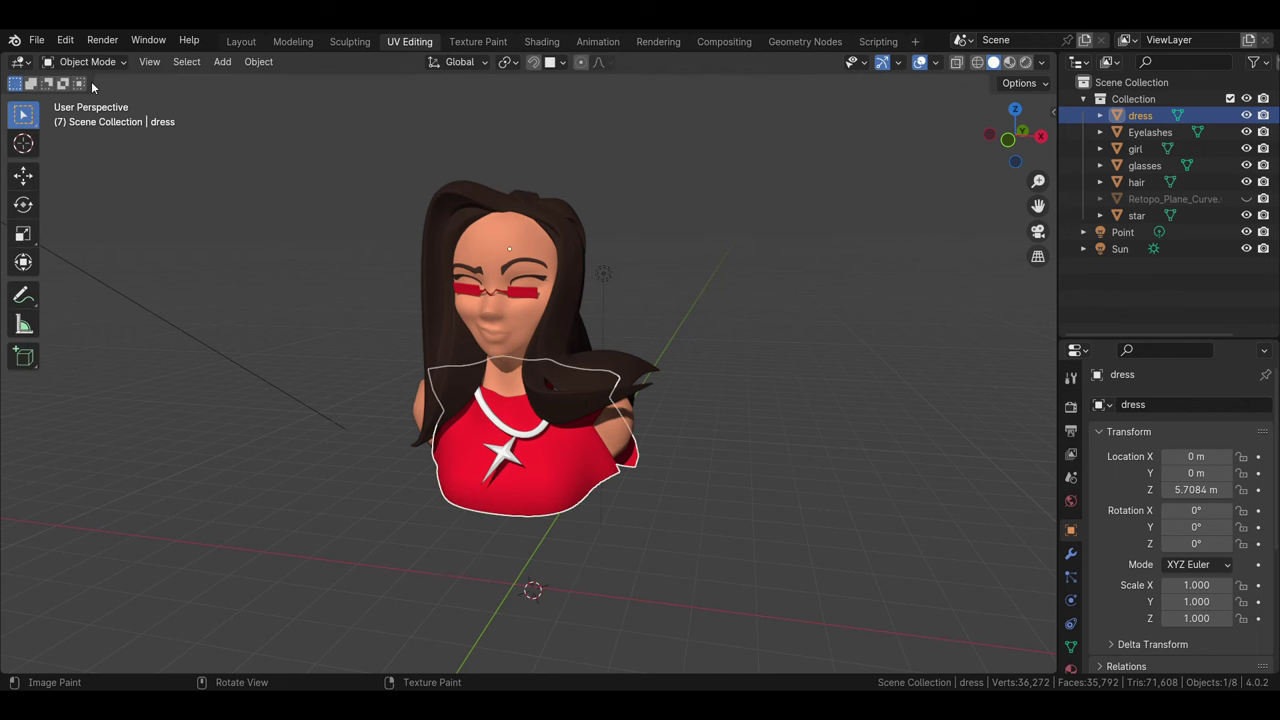
left_click(506, 452)
left_click(88, 62)
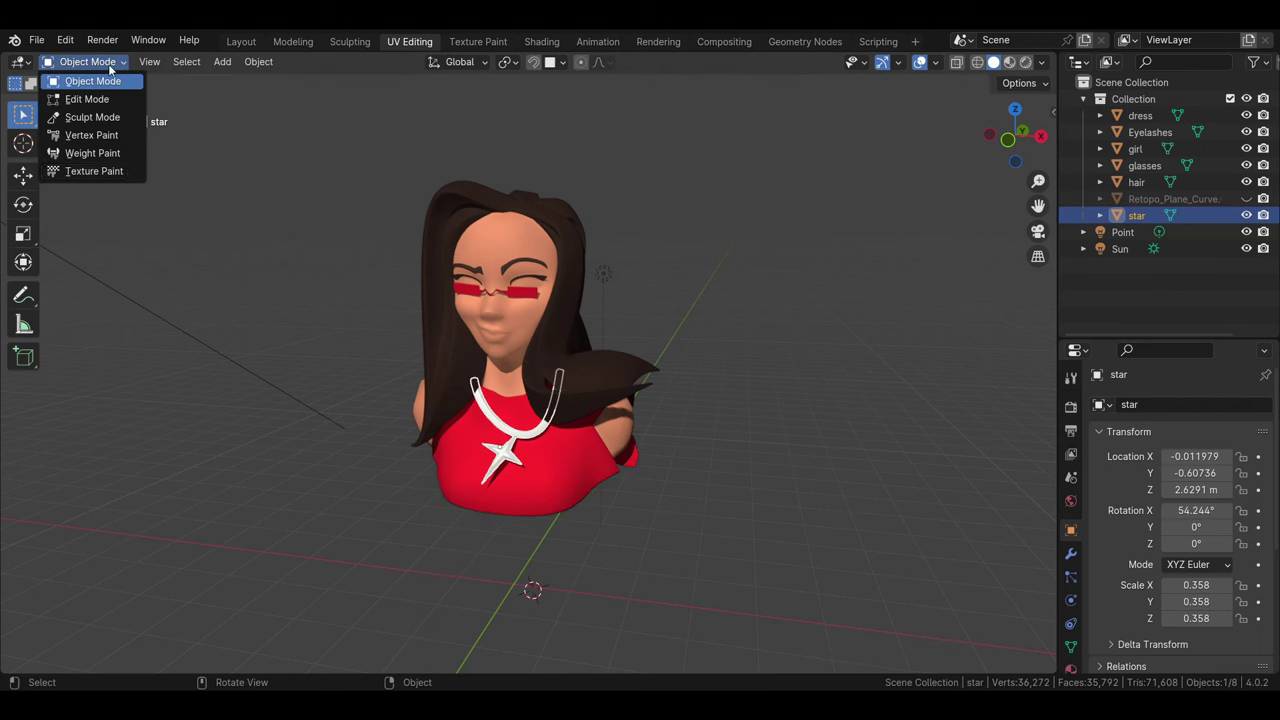
Put the necklace in Texture Paint and pick a near-full-brightness orange
left_click(126, 172)
left_click(156, 86)
left_click(186, 214)
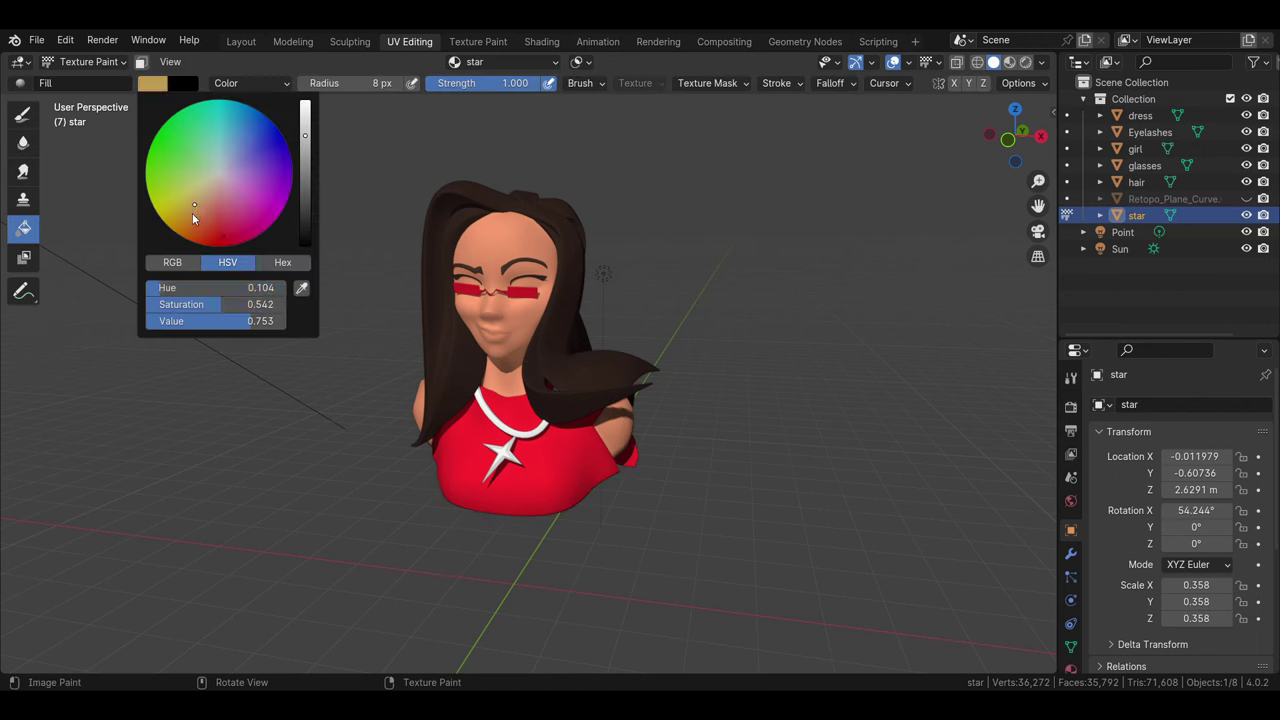
left_click(305, 116)
left_click_drag(306, 115, 305, 104)
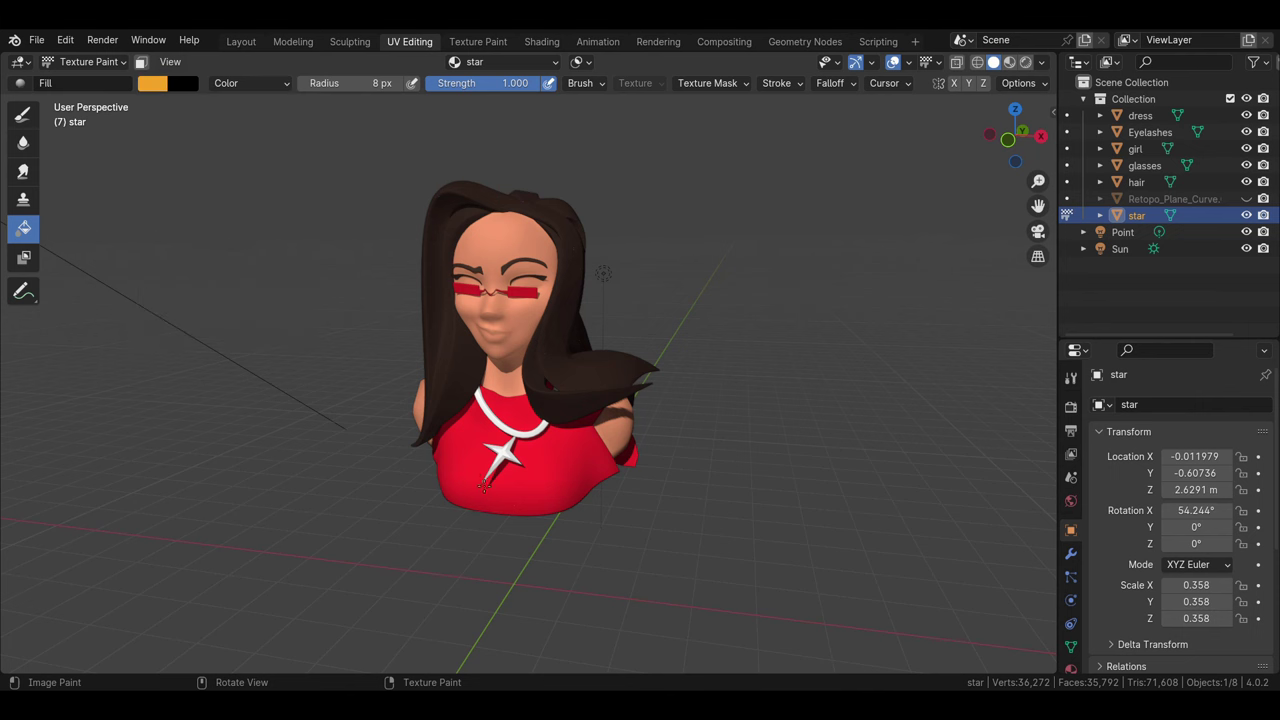
Adjust to a paler orange-gold and fill the star necklace with it
middle_click_drag(484, 485, 550, 412)
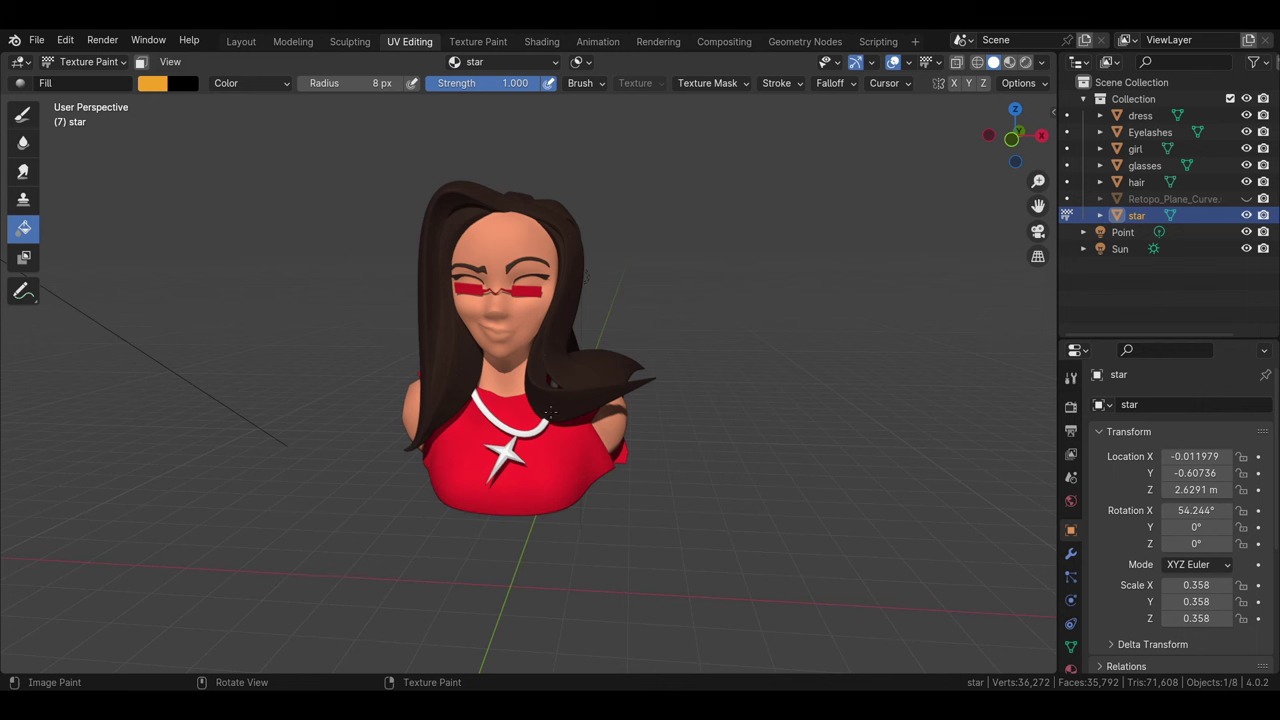
left_click(155, 88)
left_click_drag(192, 219, 193, 204)
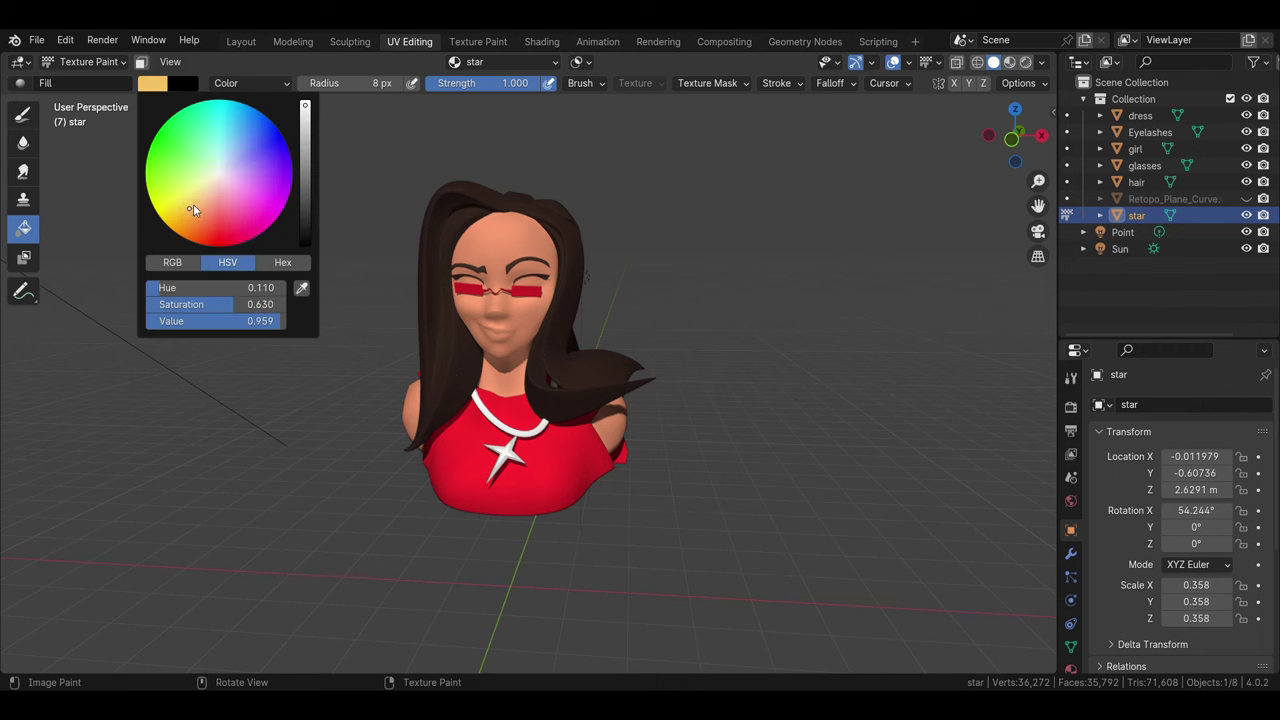
left_click(487, 452)
mouse_move(487, 452)
middle_mouse_down()
mouse_move(545, 470)
mouse_move(467, 466)
middle_mouse_up()
scroll(551, 481, "up", 3)
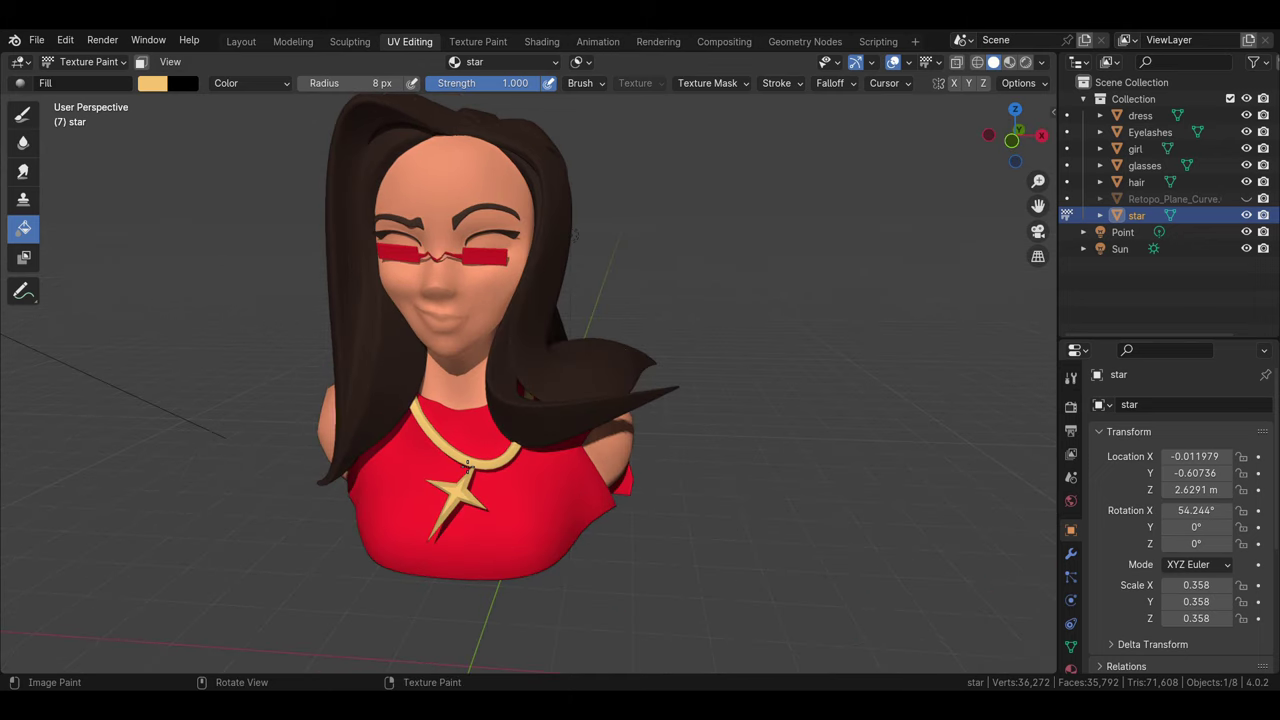
Switch the blend to Overlay and refill the necklace a brighter yellow
left_click(250, 83)
left_click(232, 306)
left_click(462, 494)
middle_click_drag(462, 494, 511, 482)
scroll(500, 485, "down", 2)
scroll(383, 265, "up", 1)
Return to Object Mode and face the character front-on
left_click(88, 62)
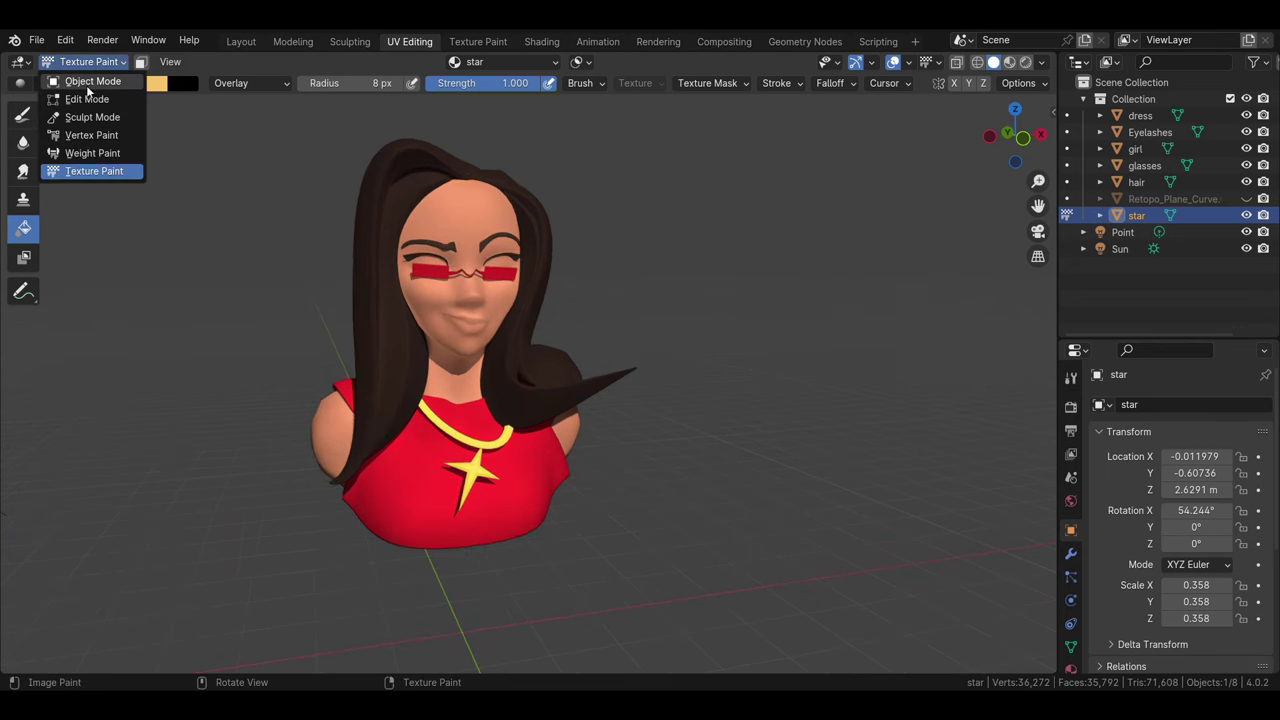
left_click(85, 84)
scroll(463, 406, "down", 3)
scroll(535, 398, "up", 3)
mouse_move(535, 398)
middle_mouse_down()
mouse_move(477, 378)
mouse_move(489, 385)
mouse_move(481, 400)
mouse_move(563, 408)
mouse_move(539, 398)
middle_mouse_up()
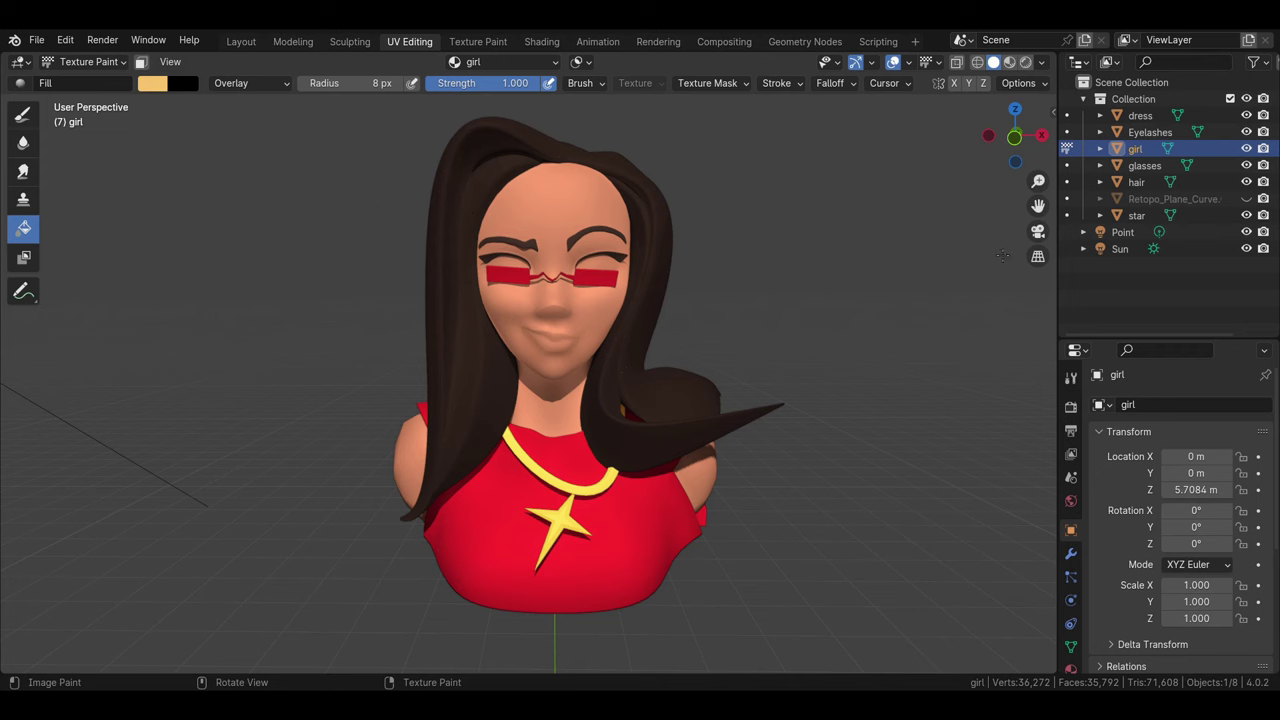
Show the N sidebar and expand the painting Options down to External Quick Edit
key("n")
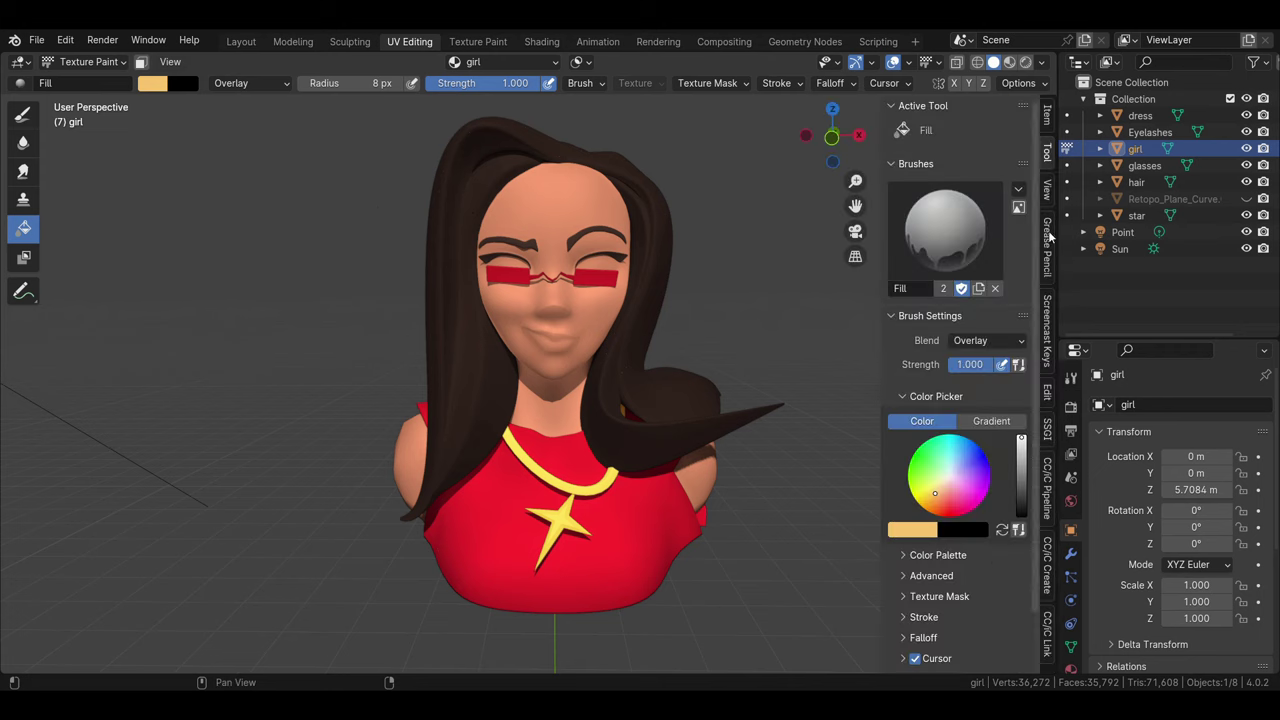
scroll(1013, 372, "down", 2)
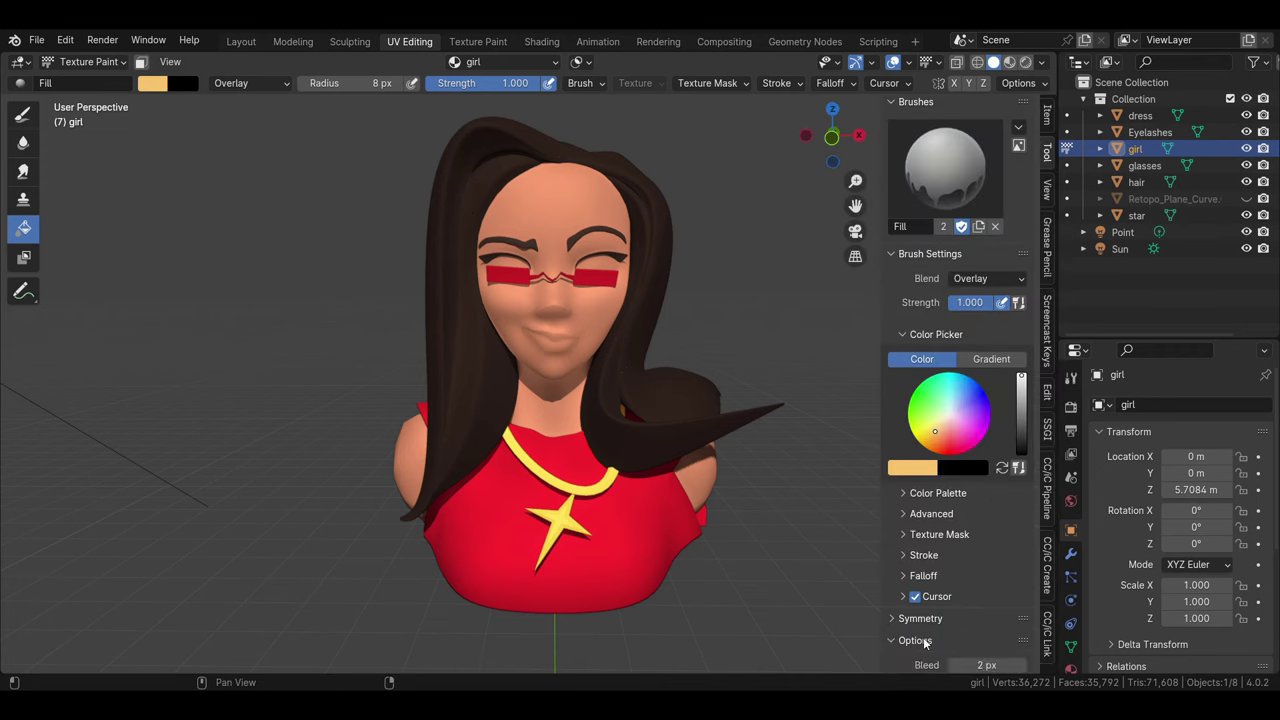
left_click(926, 640)
scroll(926, 640, "down", 3)
scroll(926, 640, "down", 3)
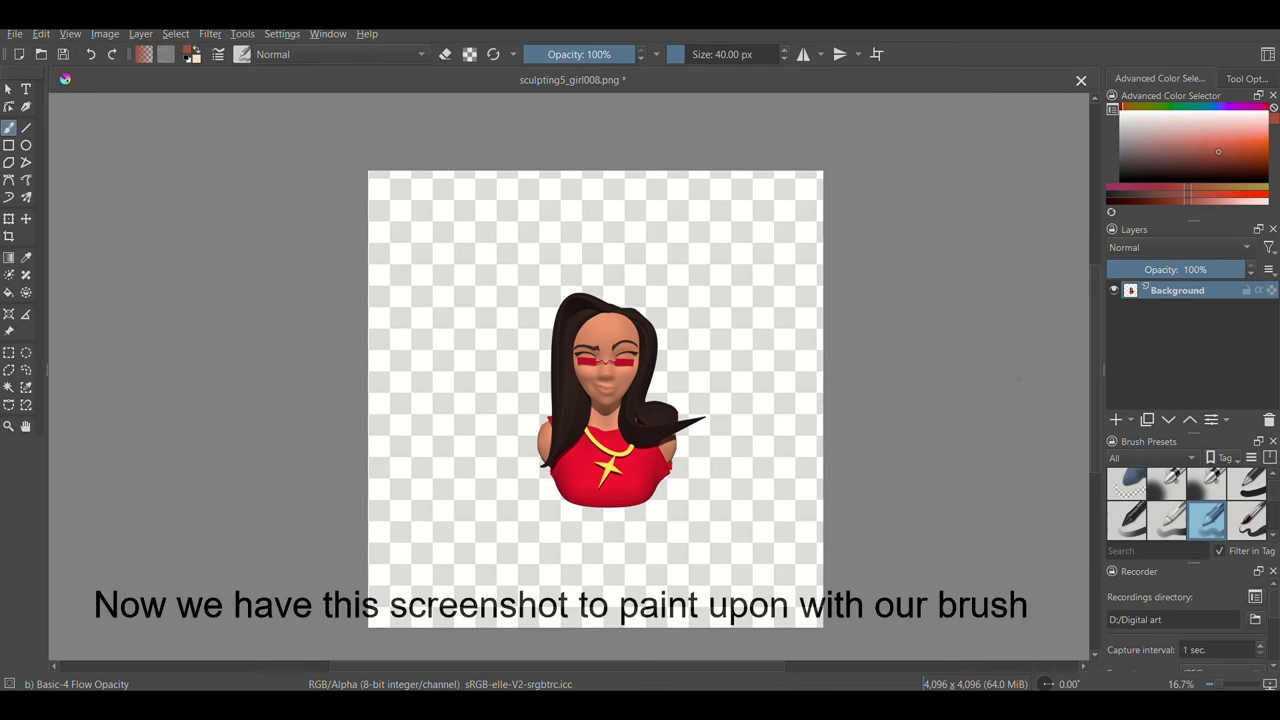
Zoom and pan the bust snapshot, then add Paint Layer 1 in the Layers docker
scroll(760, 355, "up", 3)
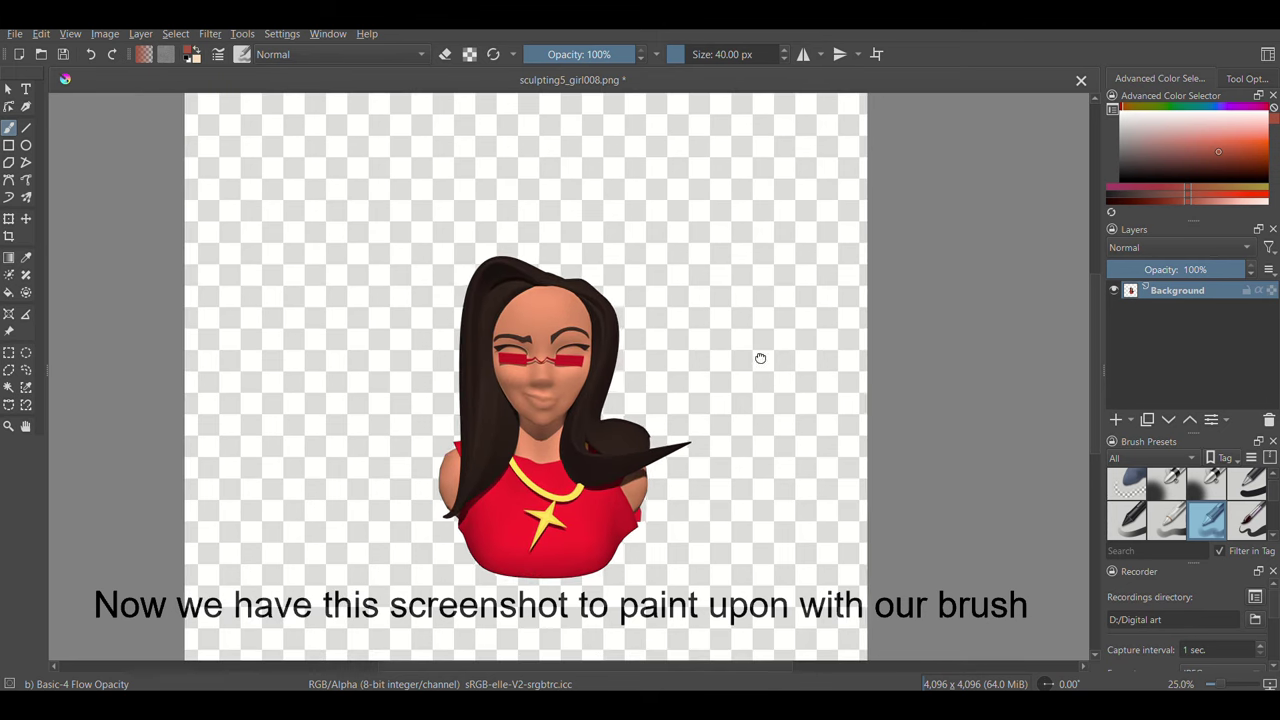
scroll(770, 330, "down", 2)
scroll(720, 337, "up", 2)
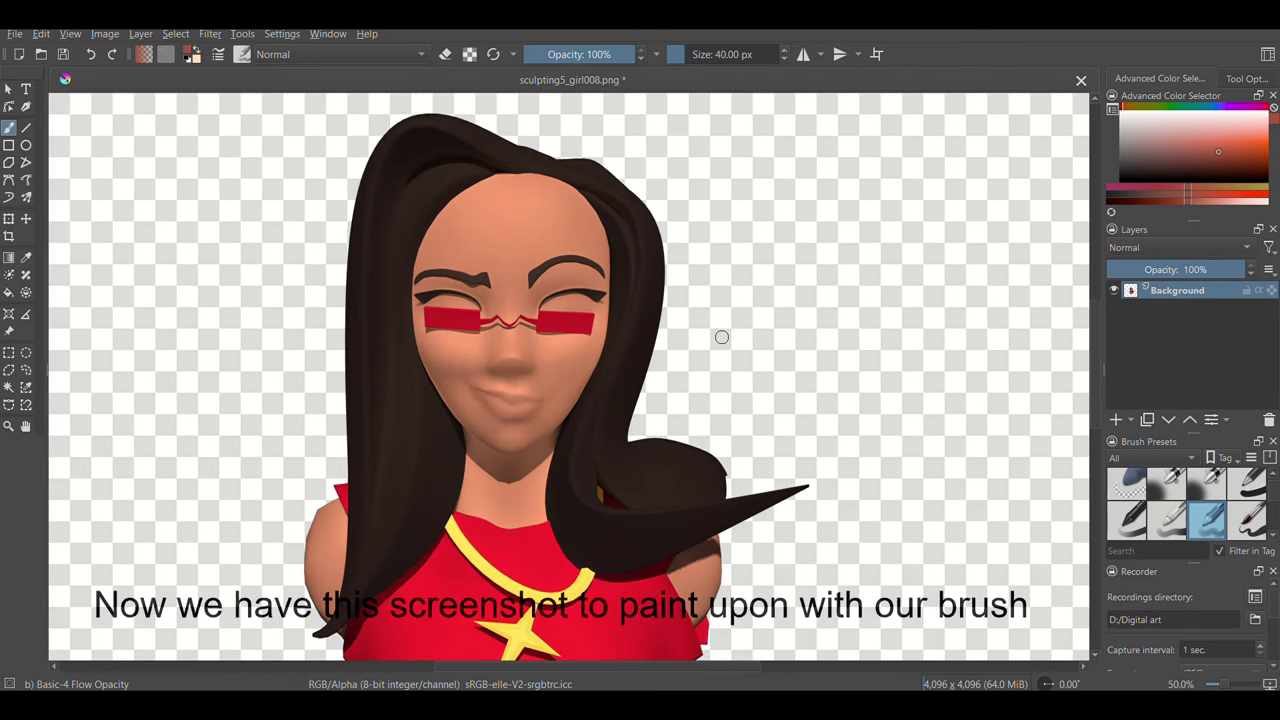
middle_click_drag(720, 337, 803, 354)
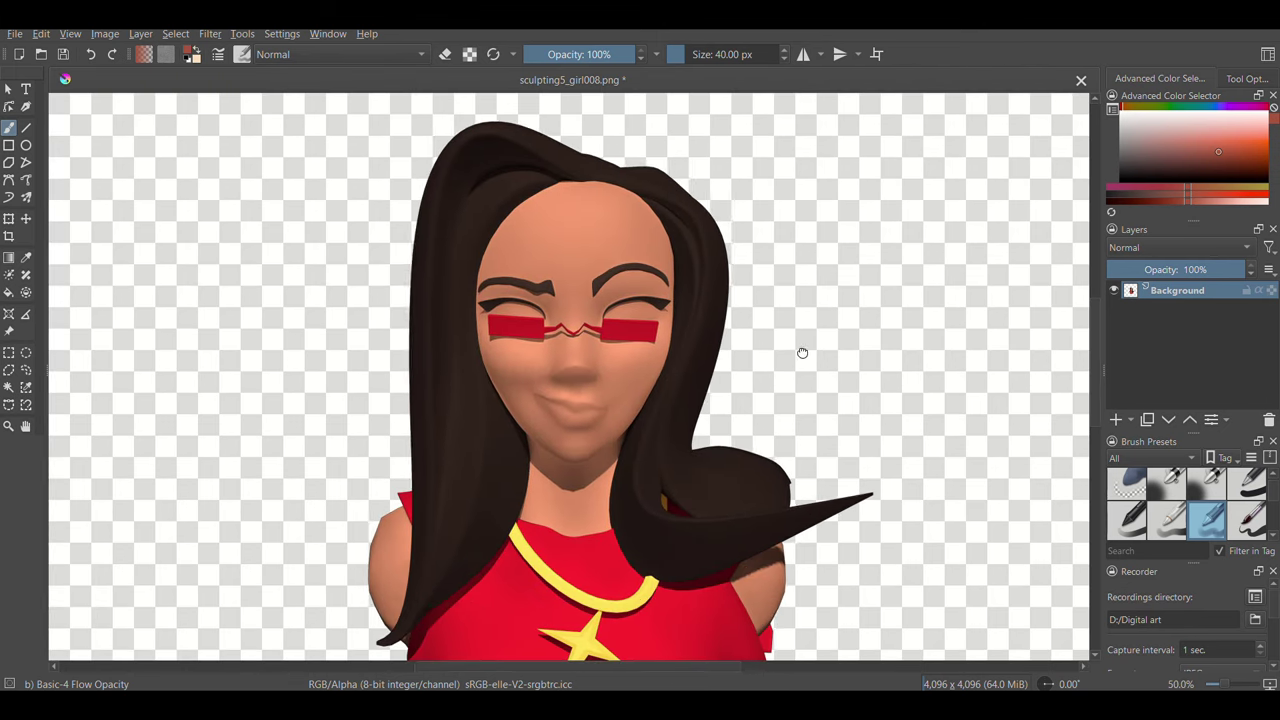
left_click(1115, 420)
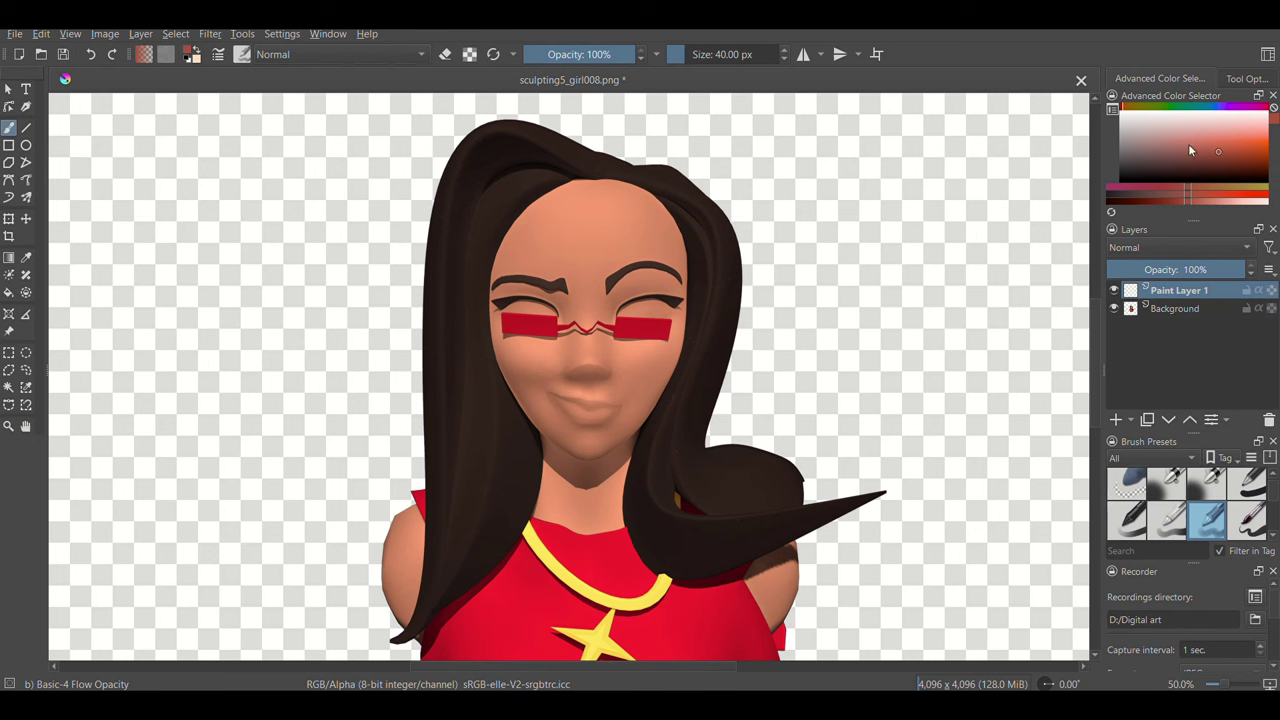
Enlarge the colour and preset dockers, sample the skin tone and set a 90 px brush
left_click_drag(1194, 222, 1212, 327)
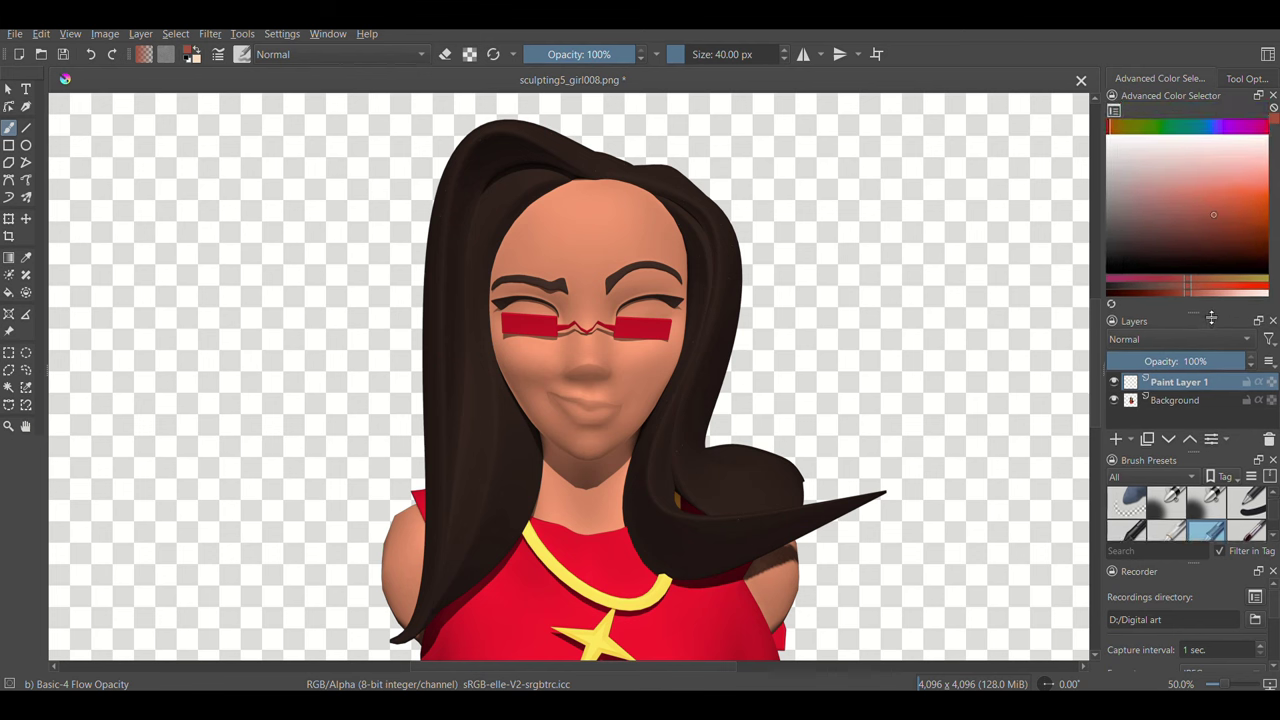
left_click_drag(1200, 571, 1201, 630)
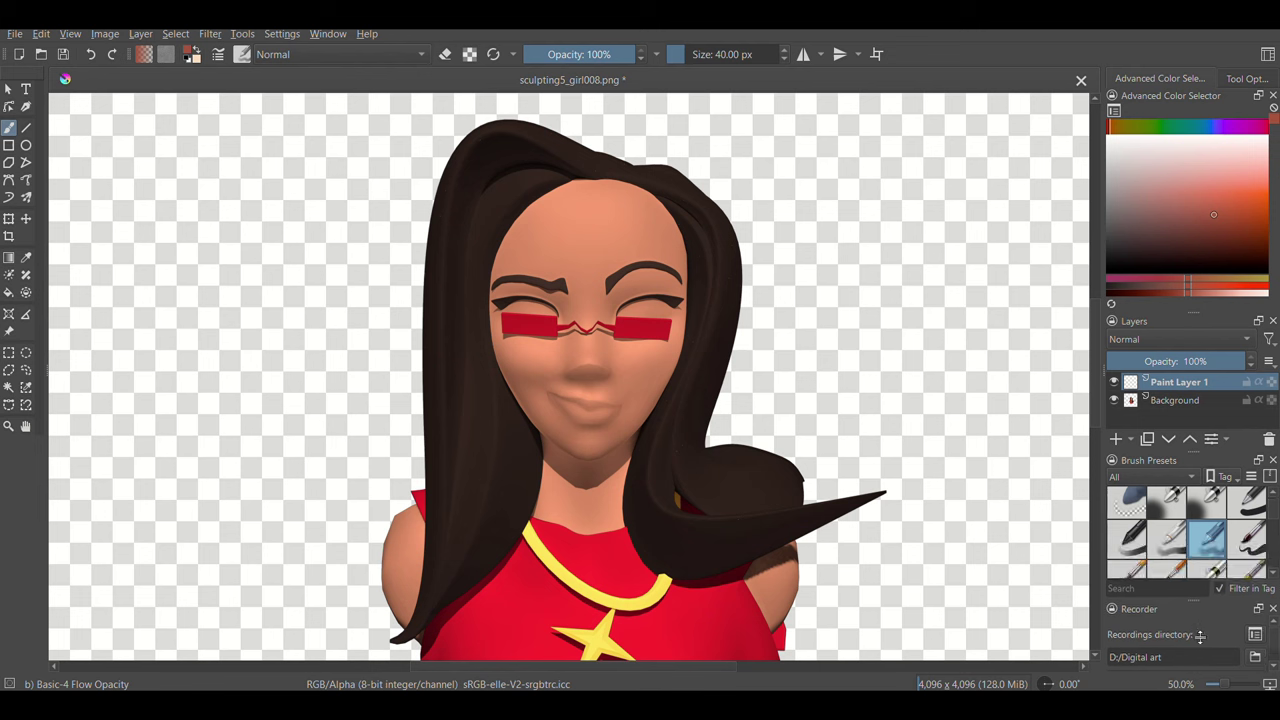
left_click(1272, 616)
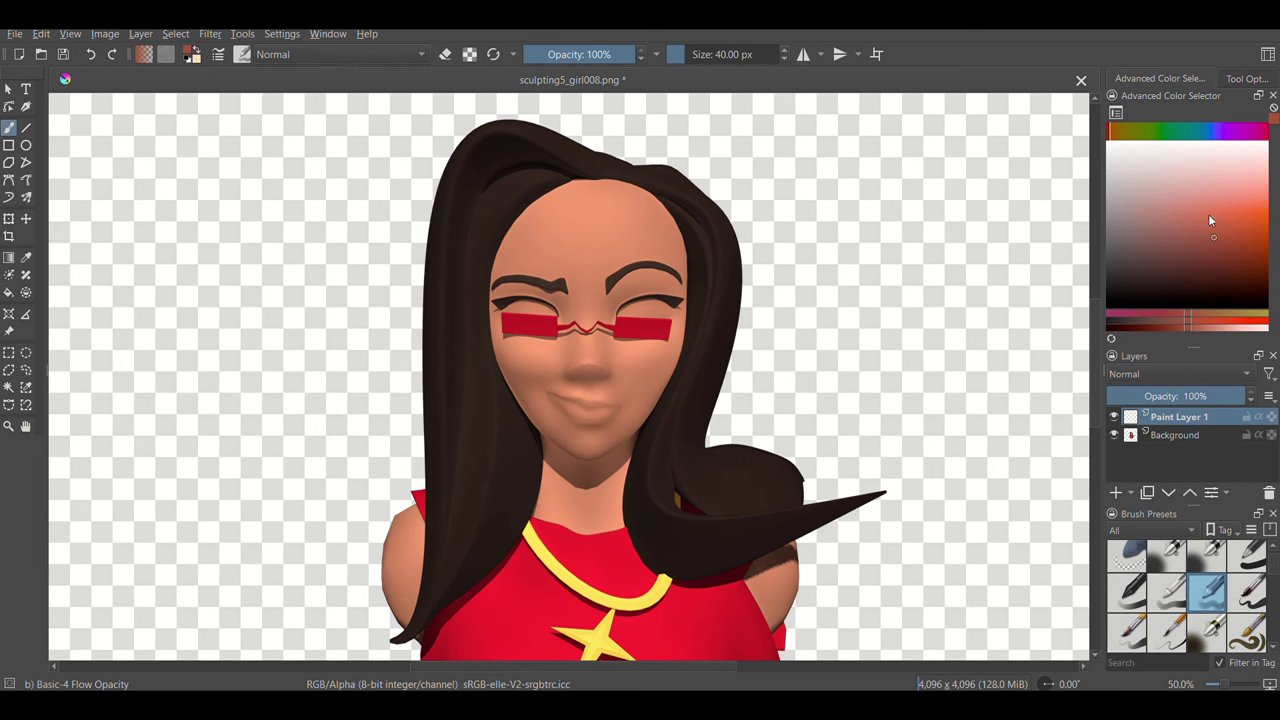
left_click(1108, 134)
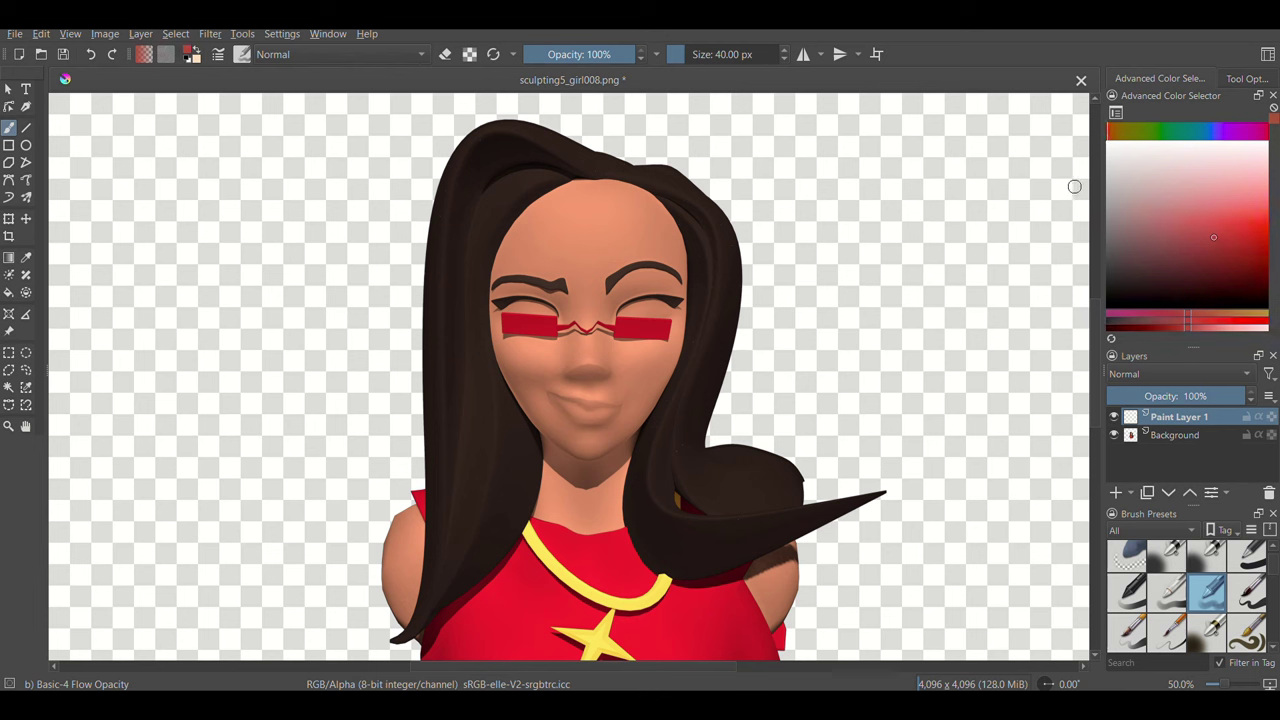
left_click(625, 215, "ctrl")
left_click(1207, 596)
Paint darker skin shadow over the forehead, brows, mouth, chin and left eye
mouse_move(650, 245)
left_mouse_down()
mouse_move(540, 300)
mouse_move(605, 178)
mouse_move(640, 262)
mouse_move(560, 360)
mouse_move(505, 340)
mouse_move(490, 300)
left_mouse_up()
left_click_drag(580, 398, 612, 378)
left_click_drag(550, 416, 590, 442)
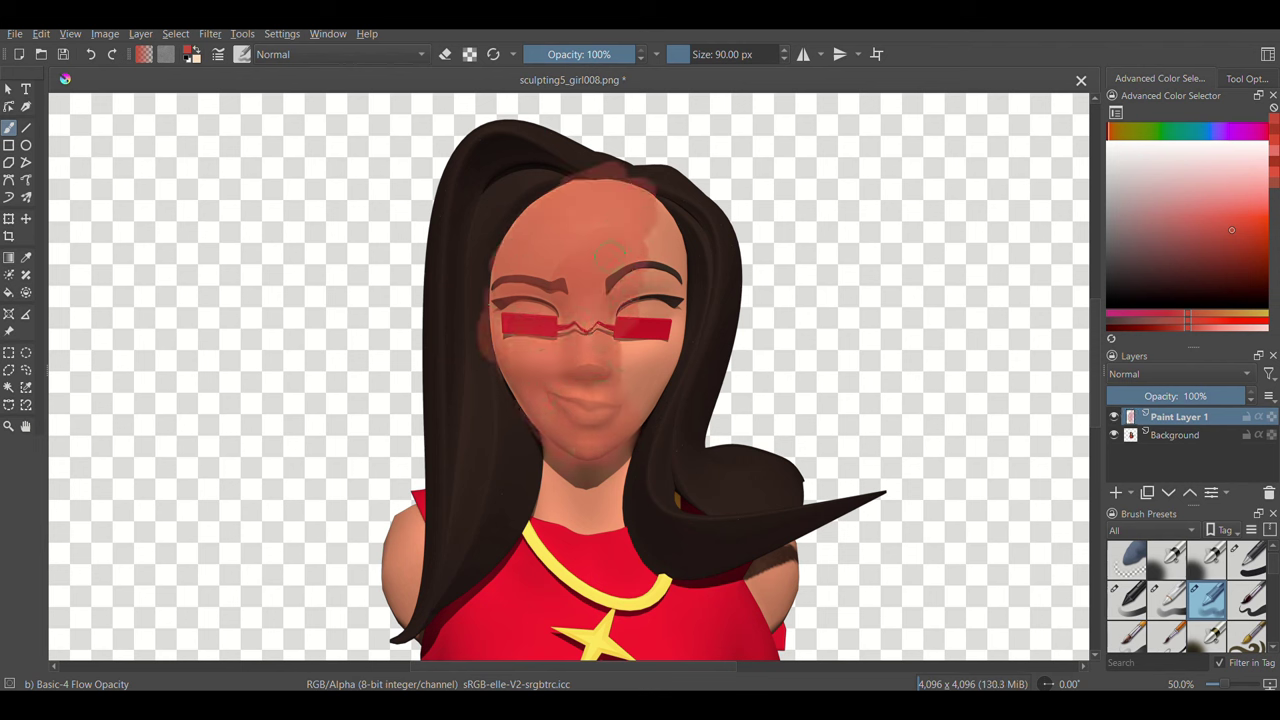
mouse_move(532, 263)
left_mouse_down()
mouse_move(505, 225)
mouse_move(580, 190)
mouse_move(545, 270)
mouse_move(622, 200)
left_mouse_up()
mouse_move(590, 308)
left_mouse_down()
mouse_move(525, 316)
mouse_move(590, 360)
mouse_move(520, 420)
mouse_move(603, 383)
left_mouse_up()
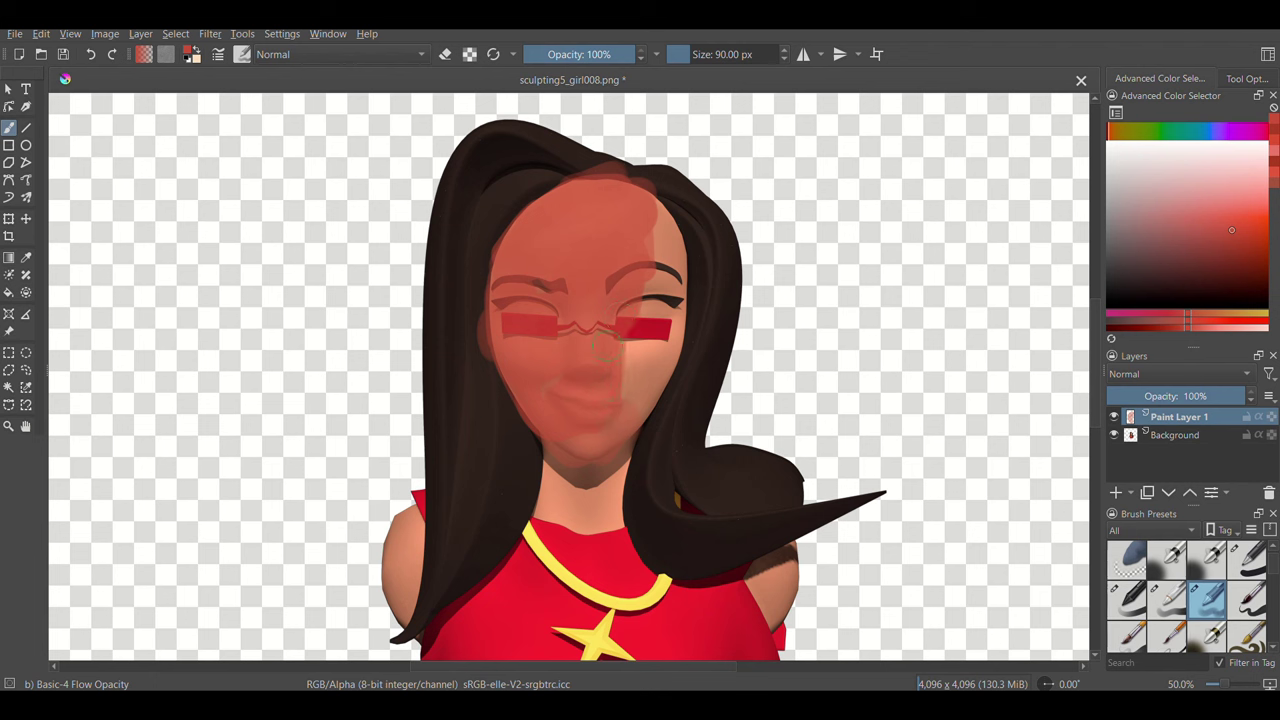
Erase the stray skin patch on the hair with a smaller eraser
key("e")
key("bracketleft")
key("bracketleft")
key("bracketleft")
left_click_drag(480, 290, 481, 355)
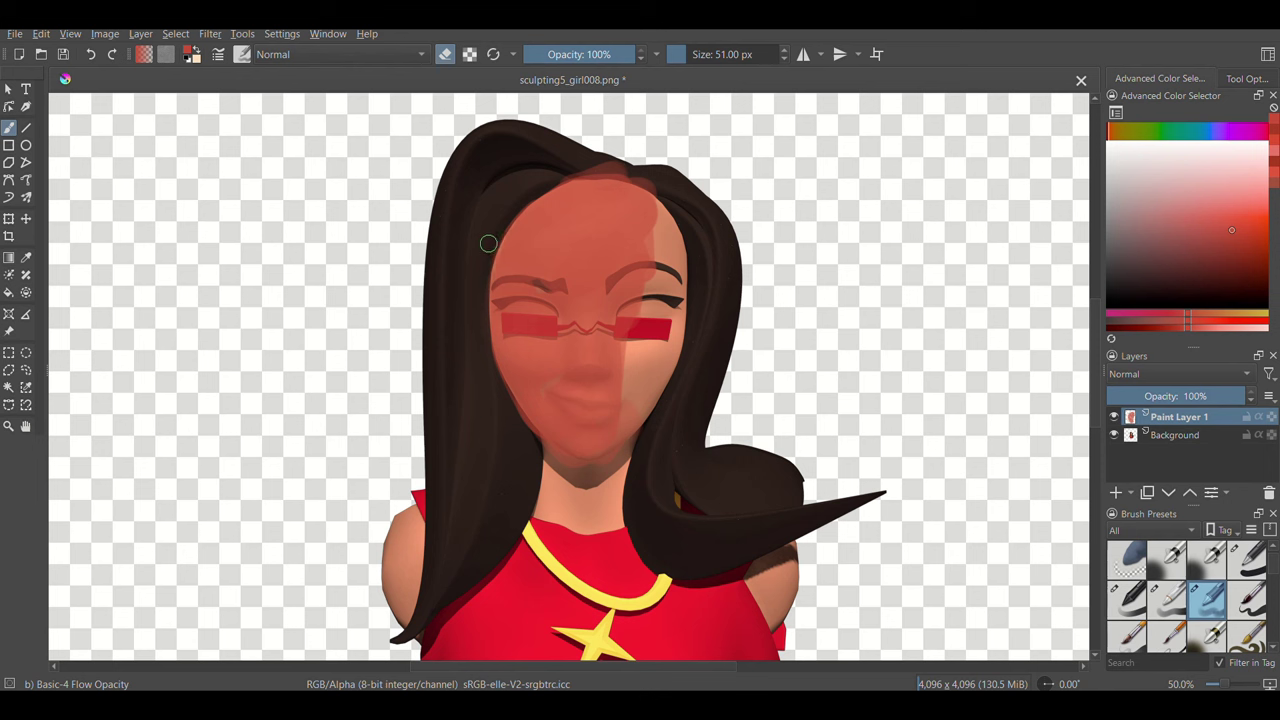
Erase shadow from the upper-right forehead and along the right eye stripe
key("bracketright")
key("bracketright")
key("bracketleft")
key("bracketleft")
left_click_drag(650, 272, 657, 179)
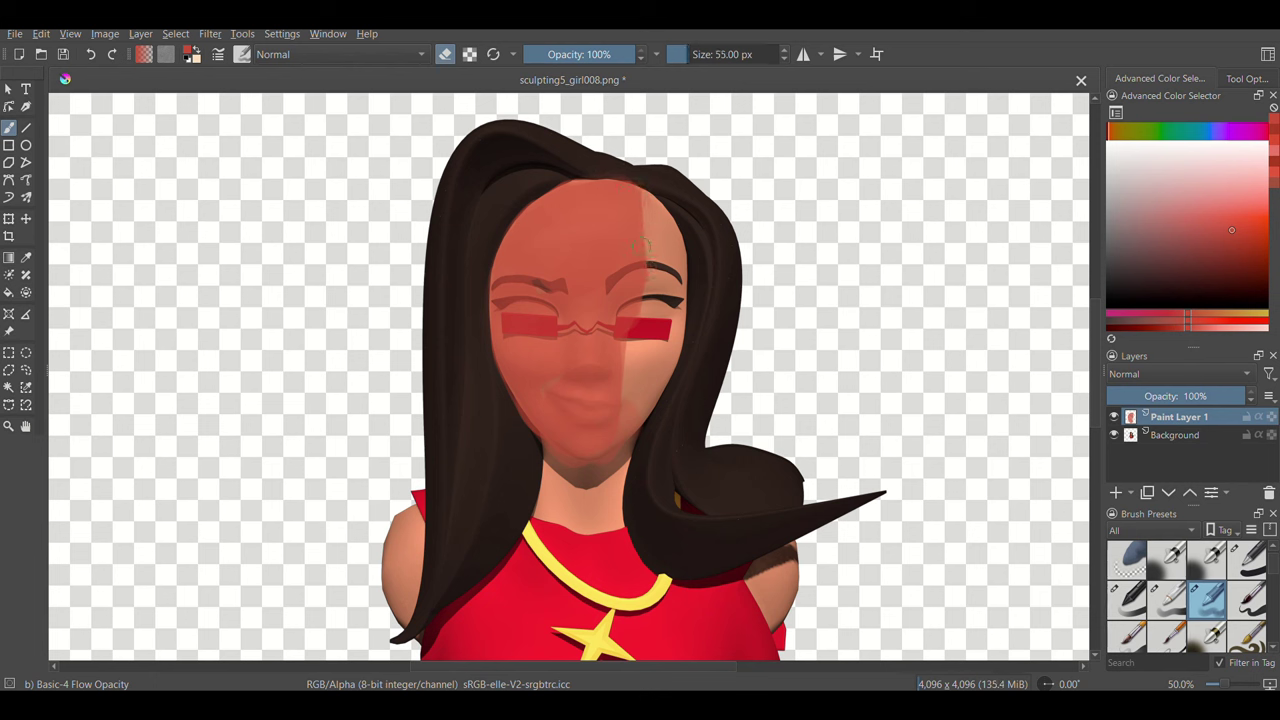
key("e")
key("bracketright")
key("bracketright")
key("bracketright")
key("bracketright")
key("bracketleft")
key("bracketleft")
key("bracketleft")
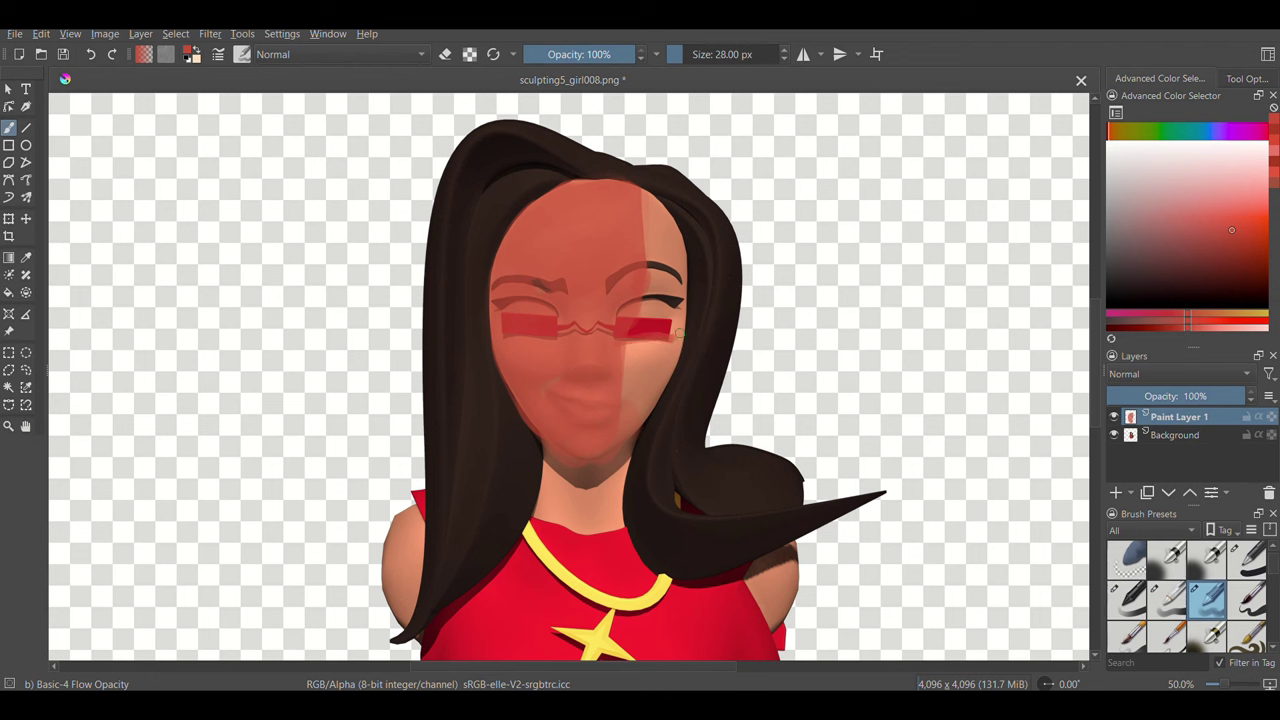
key("e")
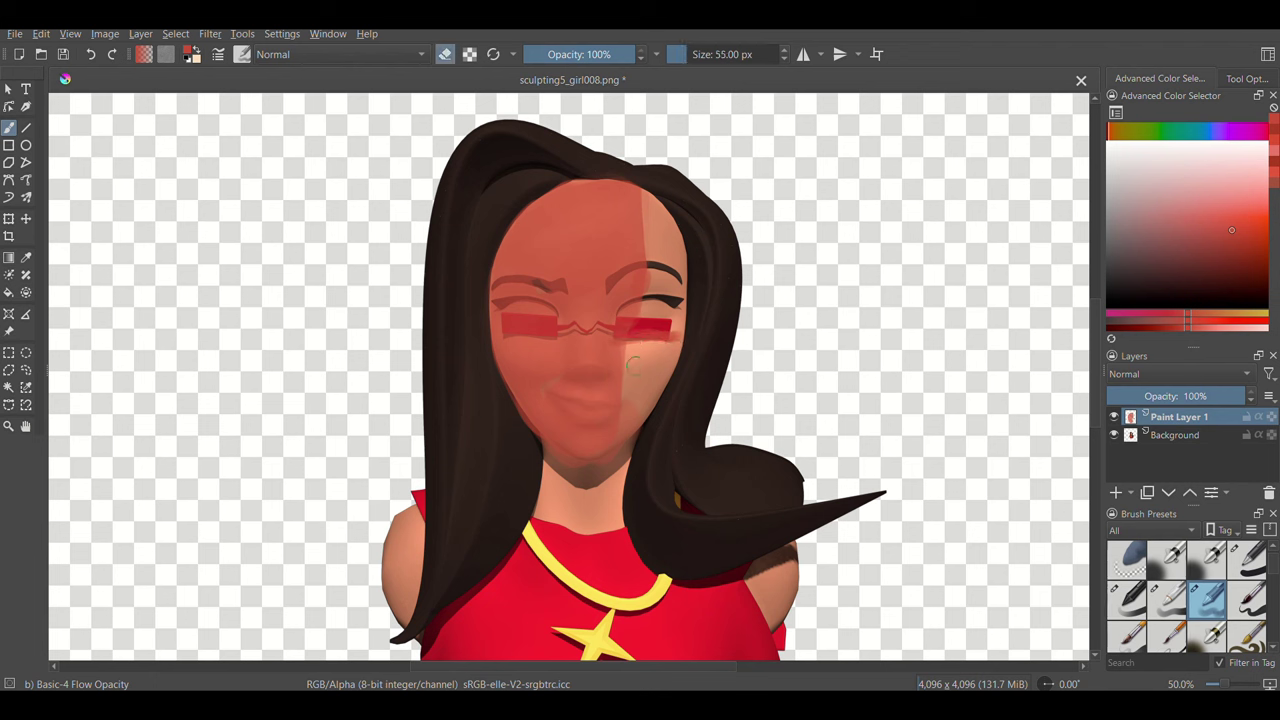
key("bracketleft")
key("bracketleft")
key("bracketleft")
left_click_drag(631, 329, 695, 342)
Alternate between eraser and brush at various sizes to refine the shadow edge
key("bracketleft")
key("bracketleft")
key("bracketleft")
key("bracketright")
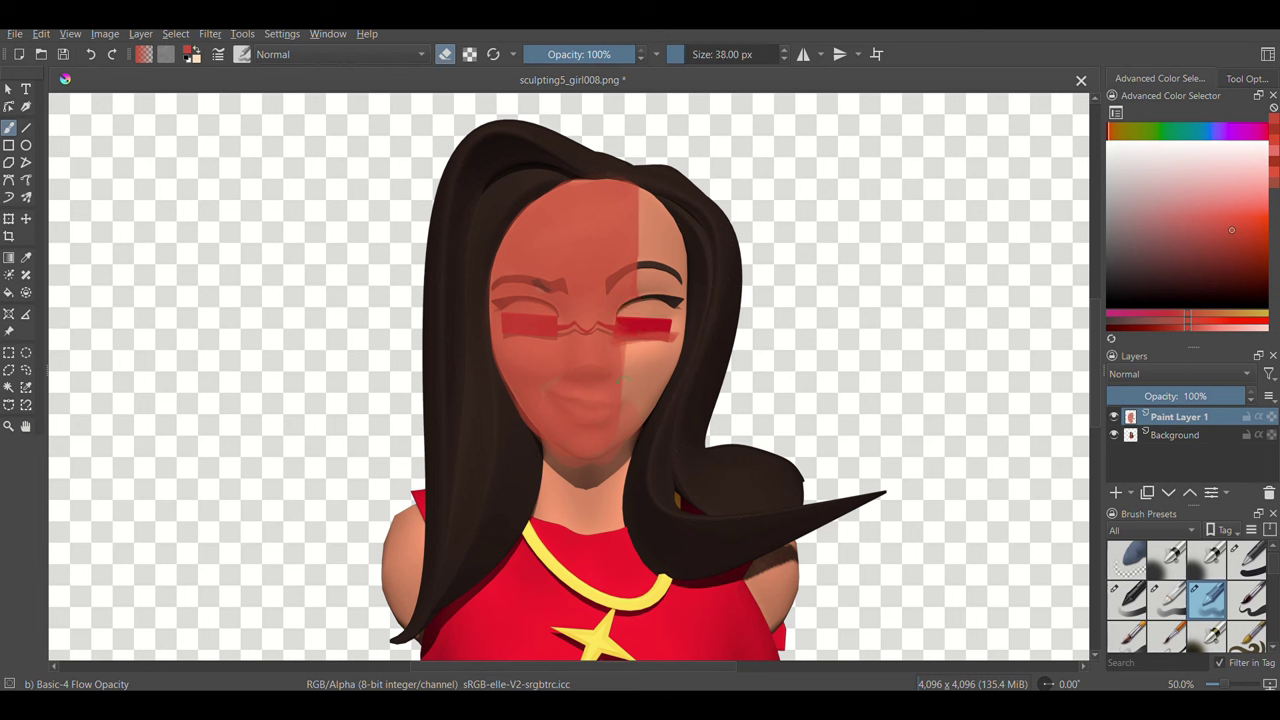
key("bracketright")
key("bracketright")
key("e")
key("bracketright")
key("bracketright")
key("bracketright")
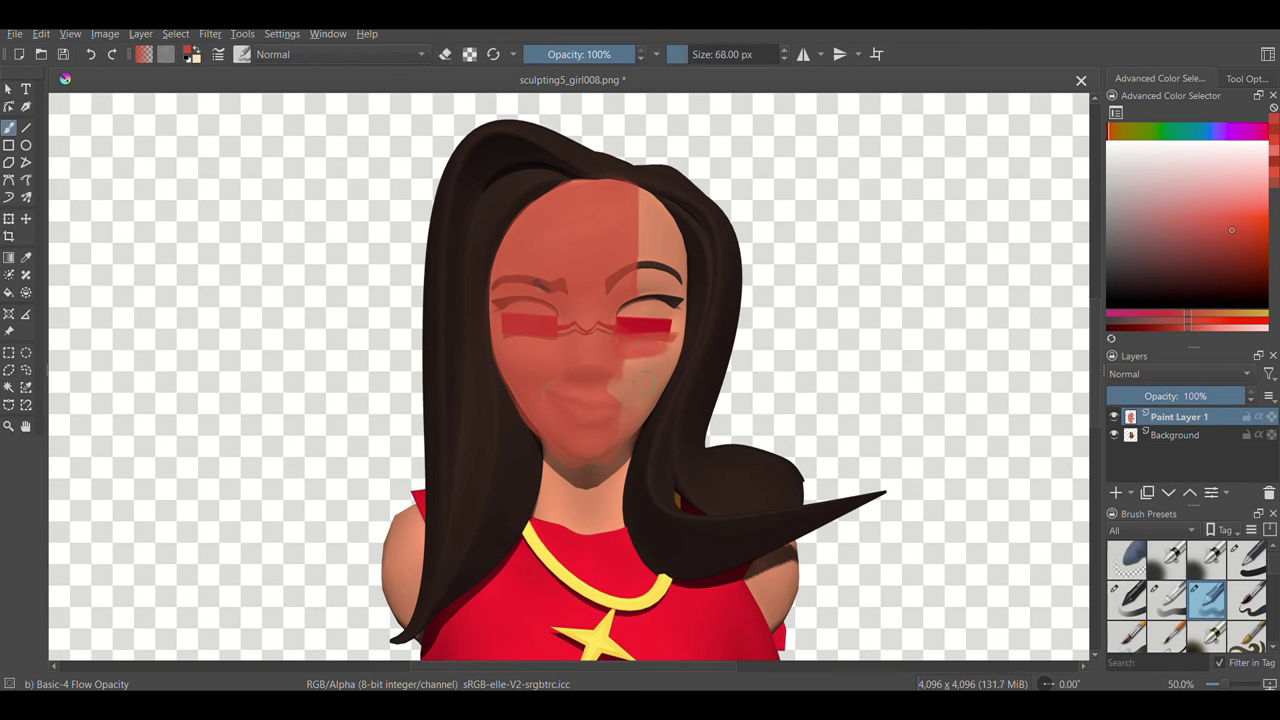
key("e")
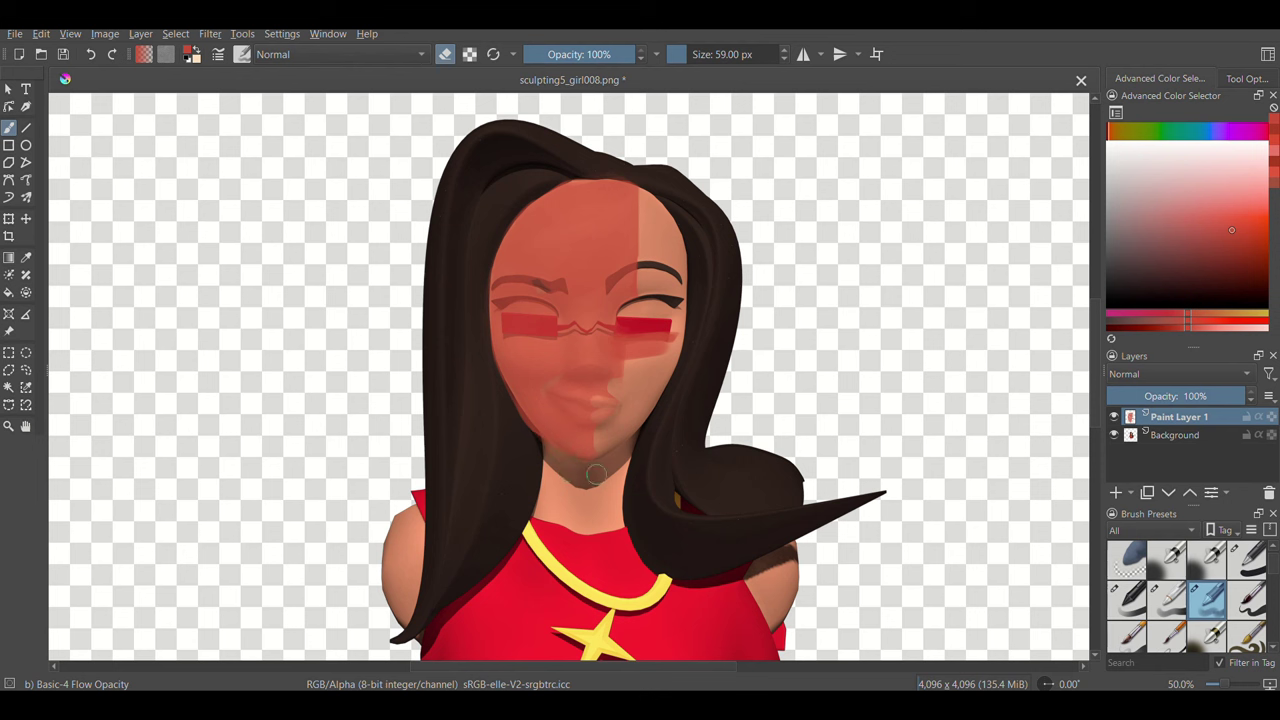
key("bracketright")
key("bracketleft")
key("e")
key("bracketright")
key("bracketright")
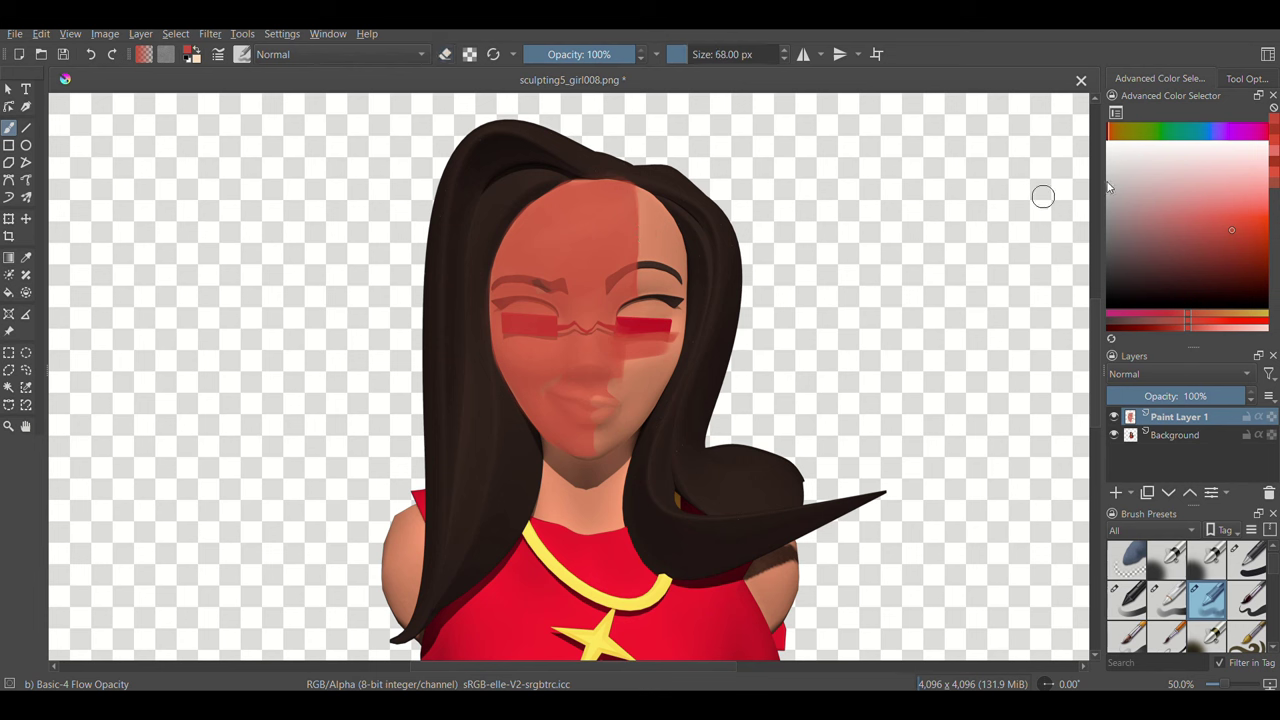
Pick a darker red, size the brush for detail near the right eye, and resample skin tone
left_click(1240, 256)
key("bracketright")
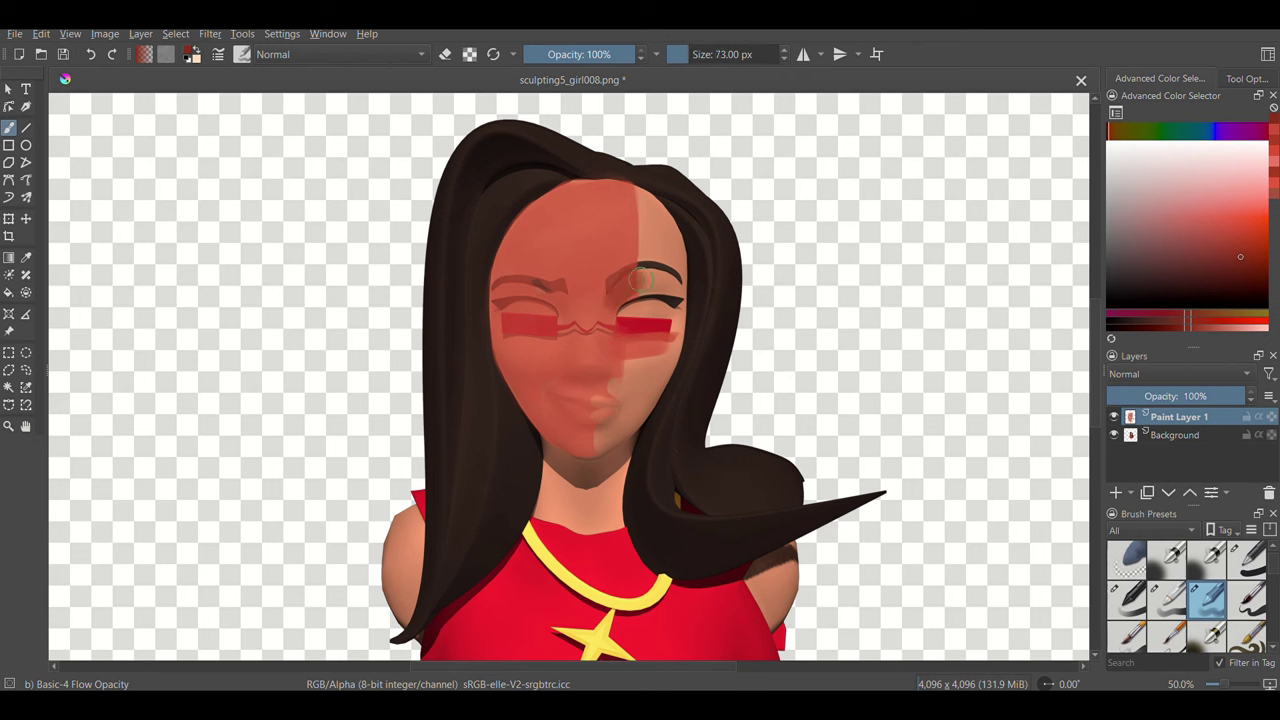
key("bracketleft")
key("bracketleft")
key("bracketleft")
key("bracketleft")
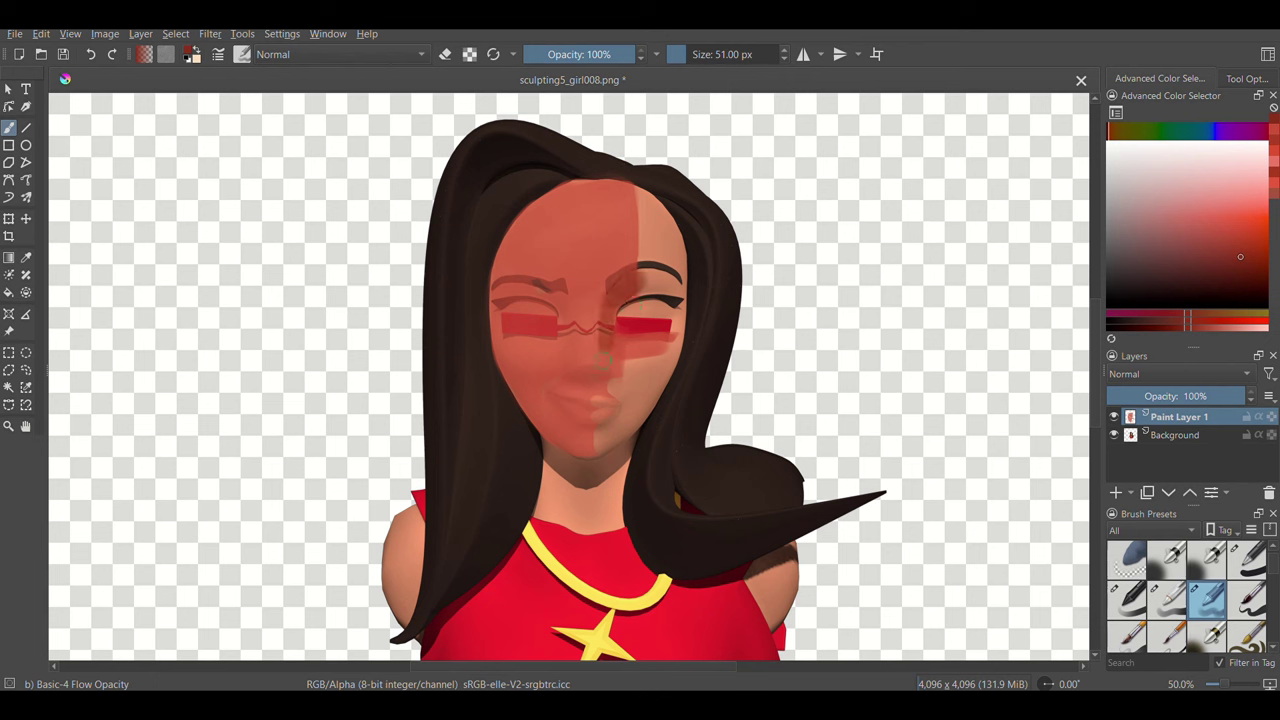
key("bracketleft")
key("bracketleft")
key("bracketleft")
key("bracketright")
key("bracketright")
key("bracketright")
key("bracketright")
key("bracketright")
key("bracketleft")
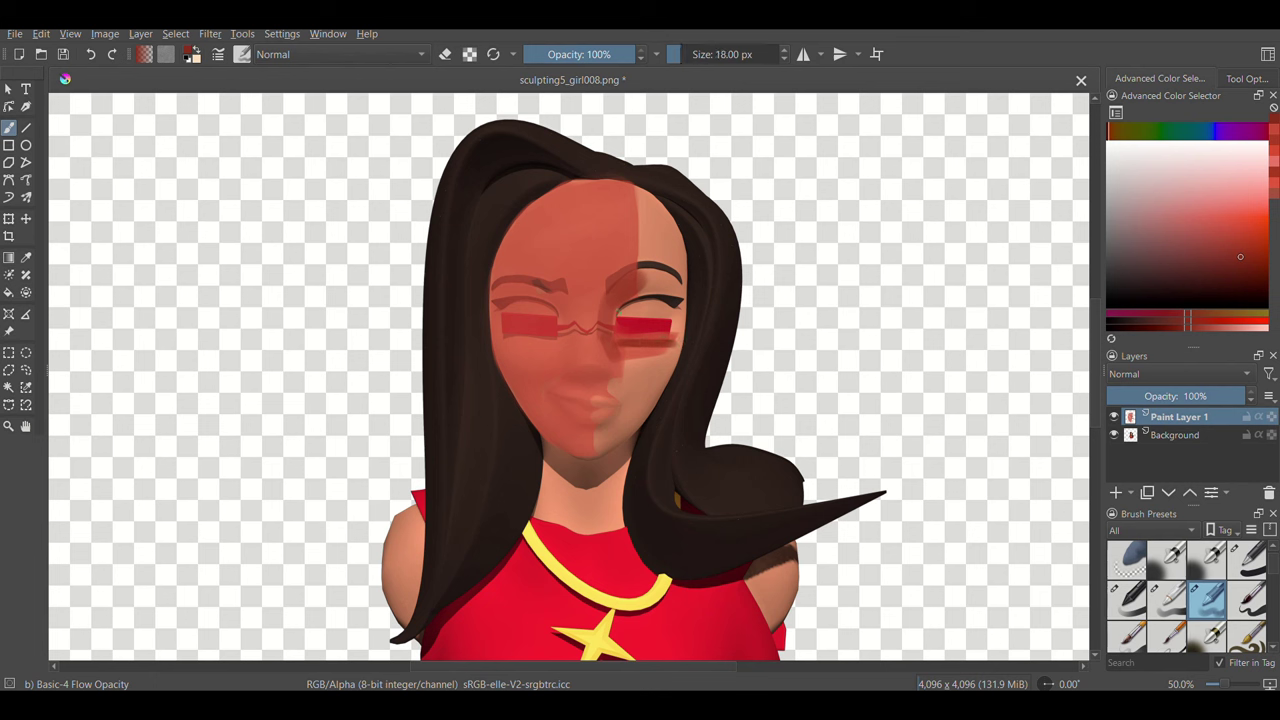
left_click_drag(610, 327, 650, 327, "shift")
left_click_drag(603, 375, 595, 375, "shift")
left_click(651, 296, "ctrl")
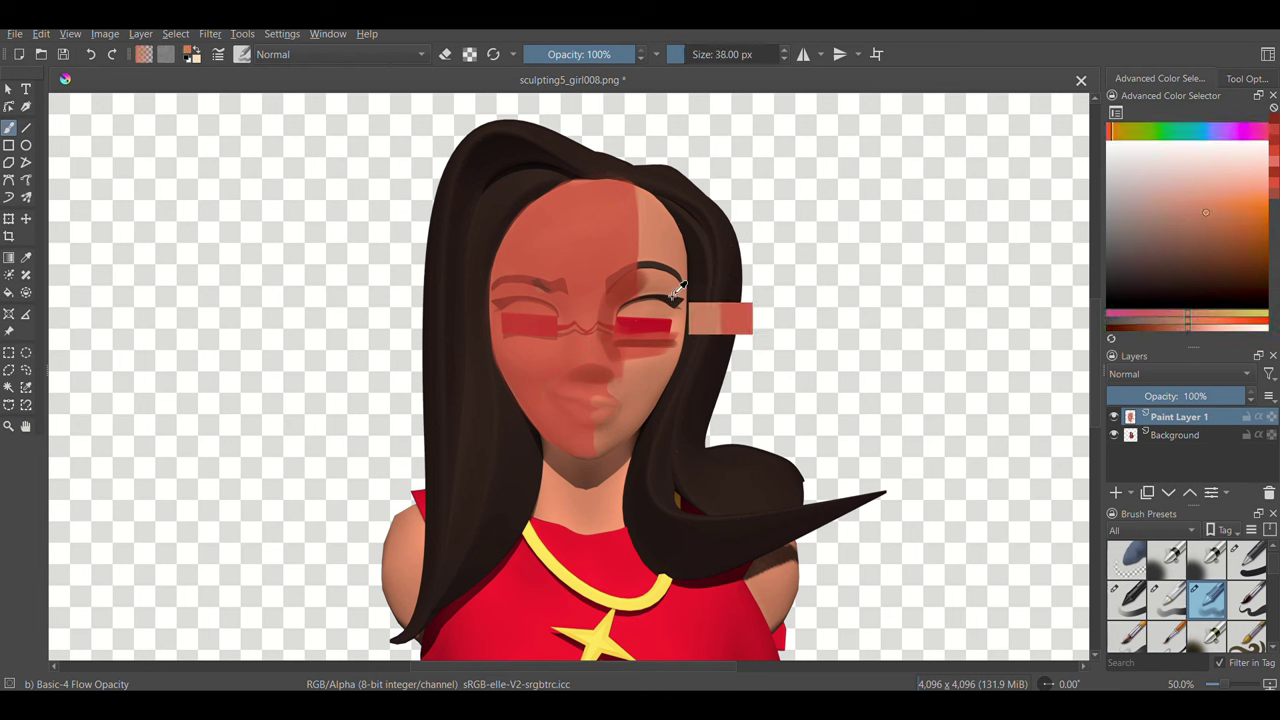
Pick a redder skin colour and erase to straighten the forehead shadow edge
left_click(640, 250, "ctrl")
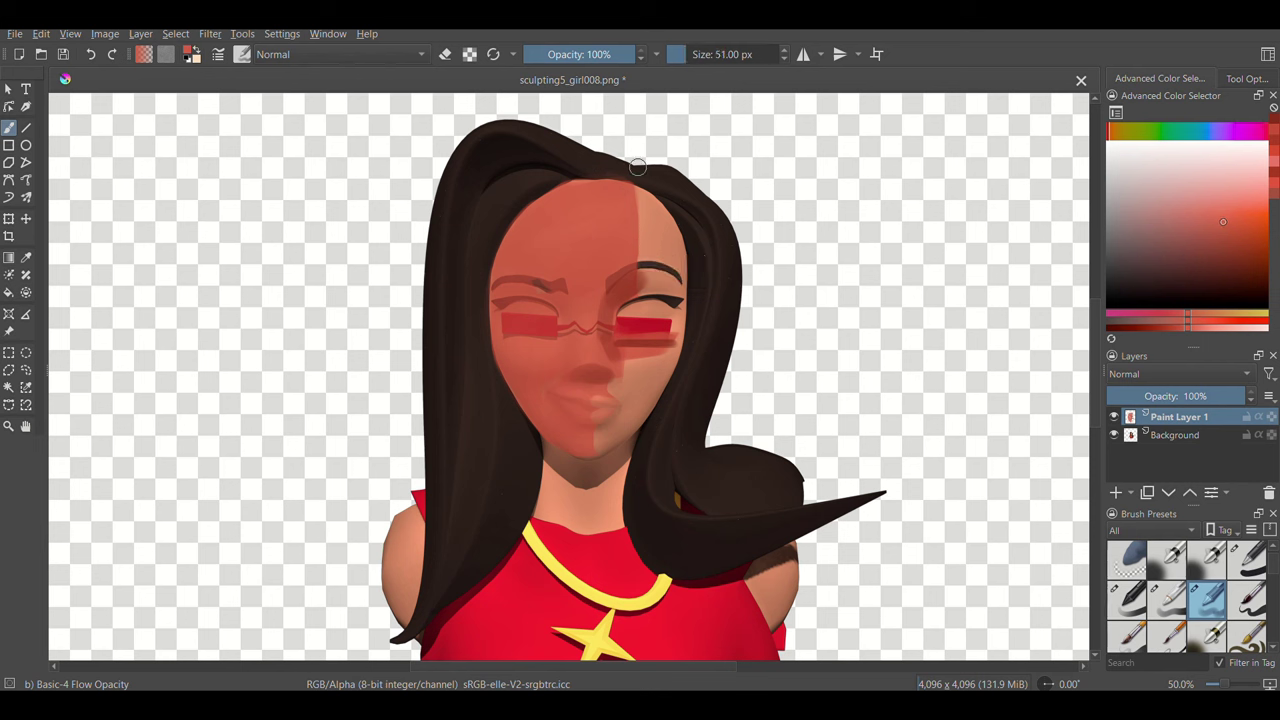
left_click_drag(641, 245, 665, 245, "shift")
key("e")
mouse_move(636, 186)
left_mouse_down()
mouse_move(640, 276)
mouse_move(617, 245)
left_mouse_up()
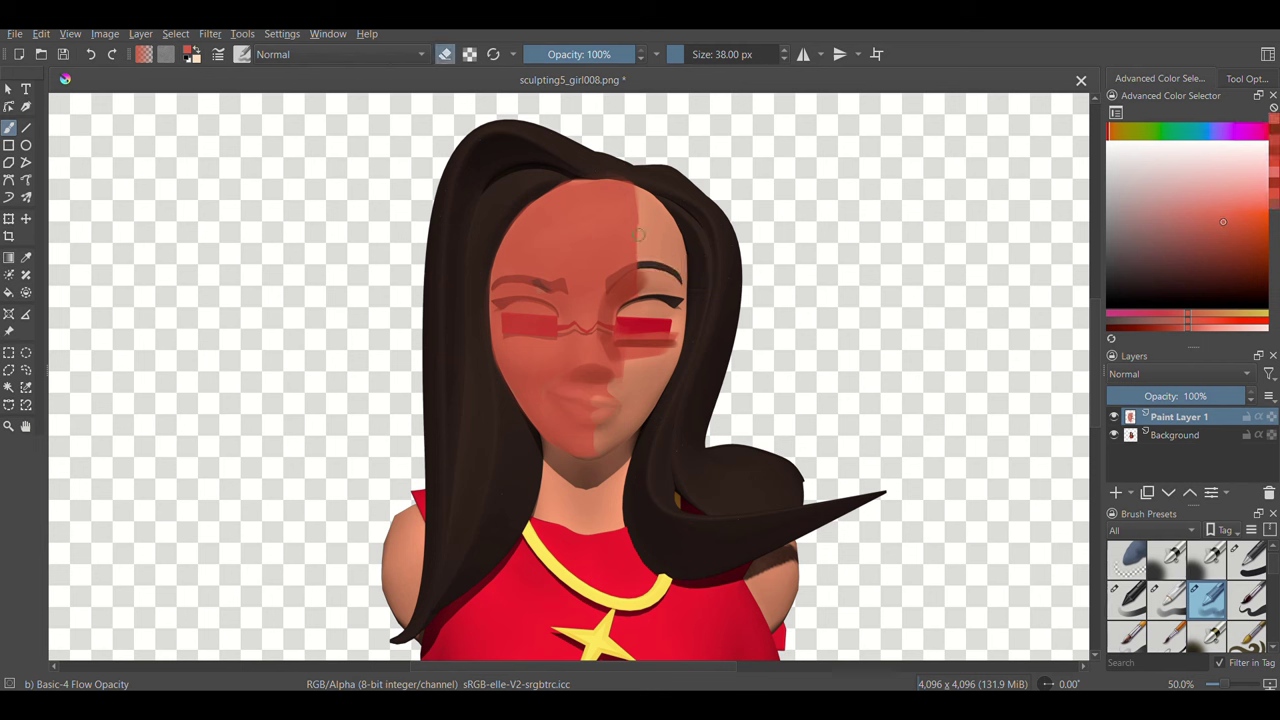
left_click_drag(615, 456, 627, 456, "shift")
Paint a darker shadow plane on the left cheek and a dark mark at the face's left edge
left_click(680, 300, "ctrl")
key("e")
left_click_drag(543, 304, 551, 298, "shift")
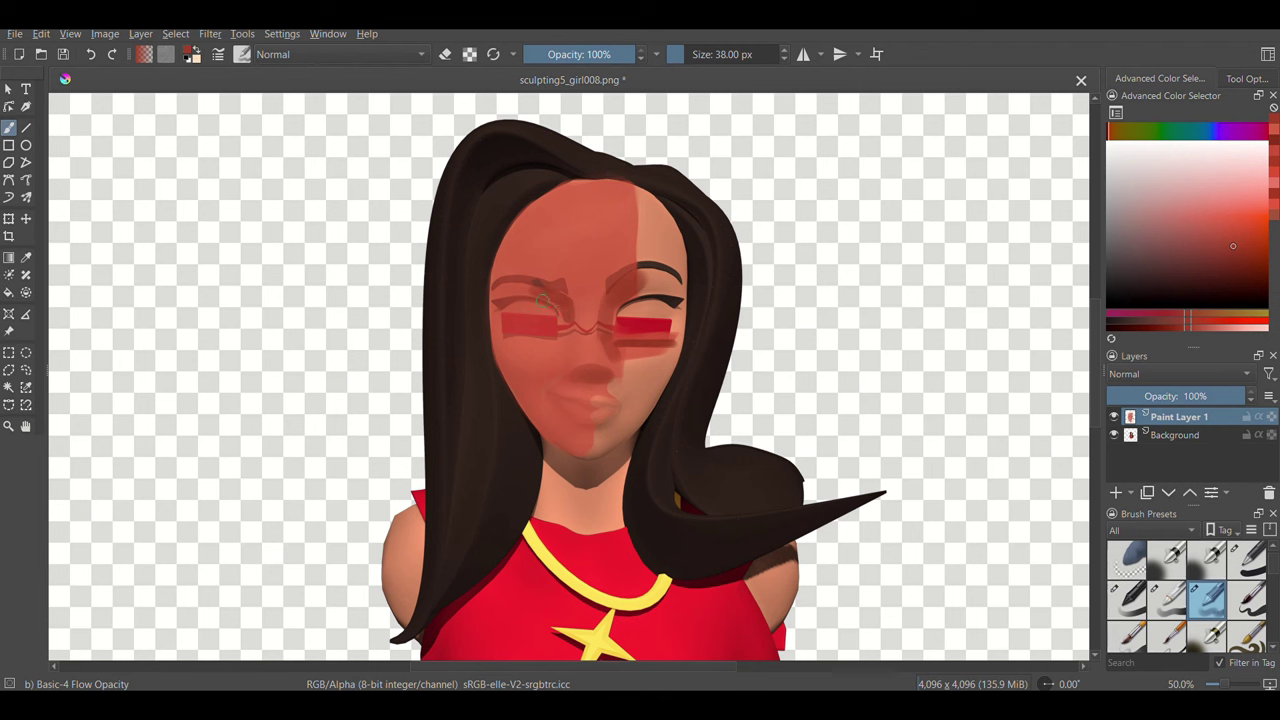
left_click_drag(551, 300, 564, 300, "shift")
left_click_drag(494, 282, 471, 282, "shift")
left_click_drag(515, 374, 545, 374, "shift")
left_click_drag(524, 391, 550, 376, "shift")
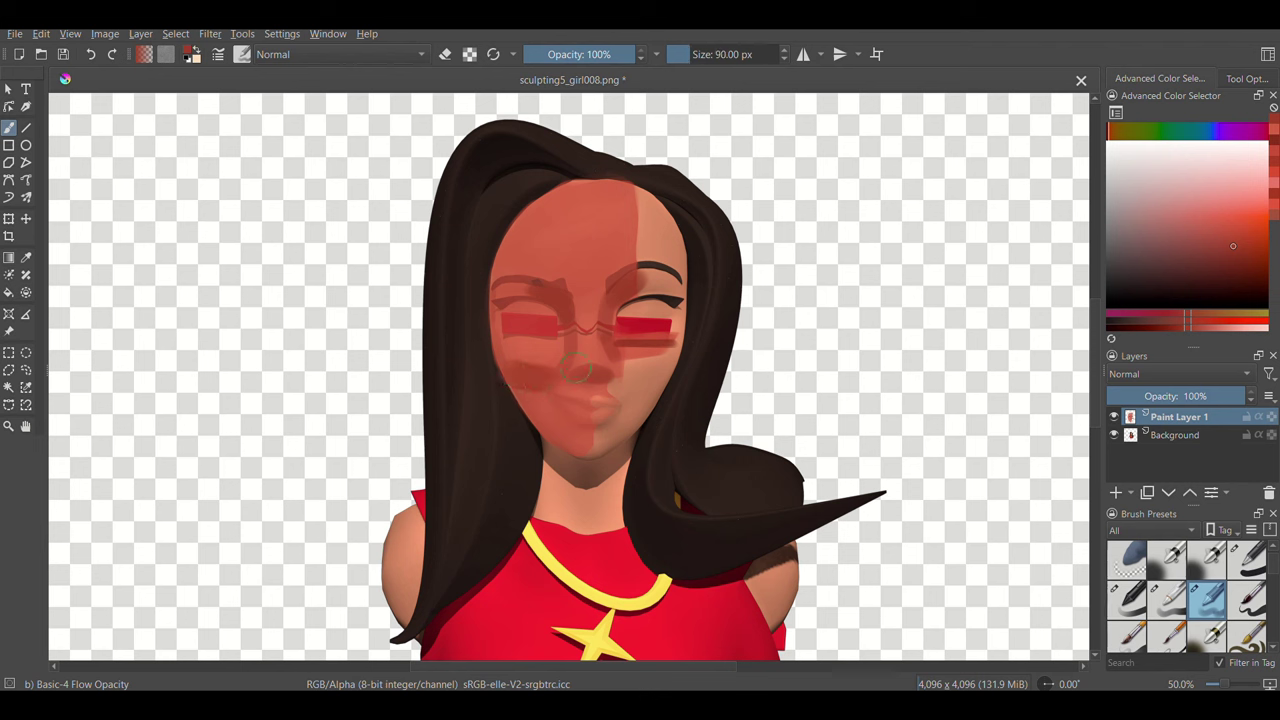
left_click_drag(536, 376, 510, 379)
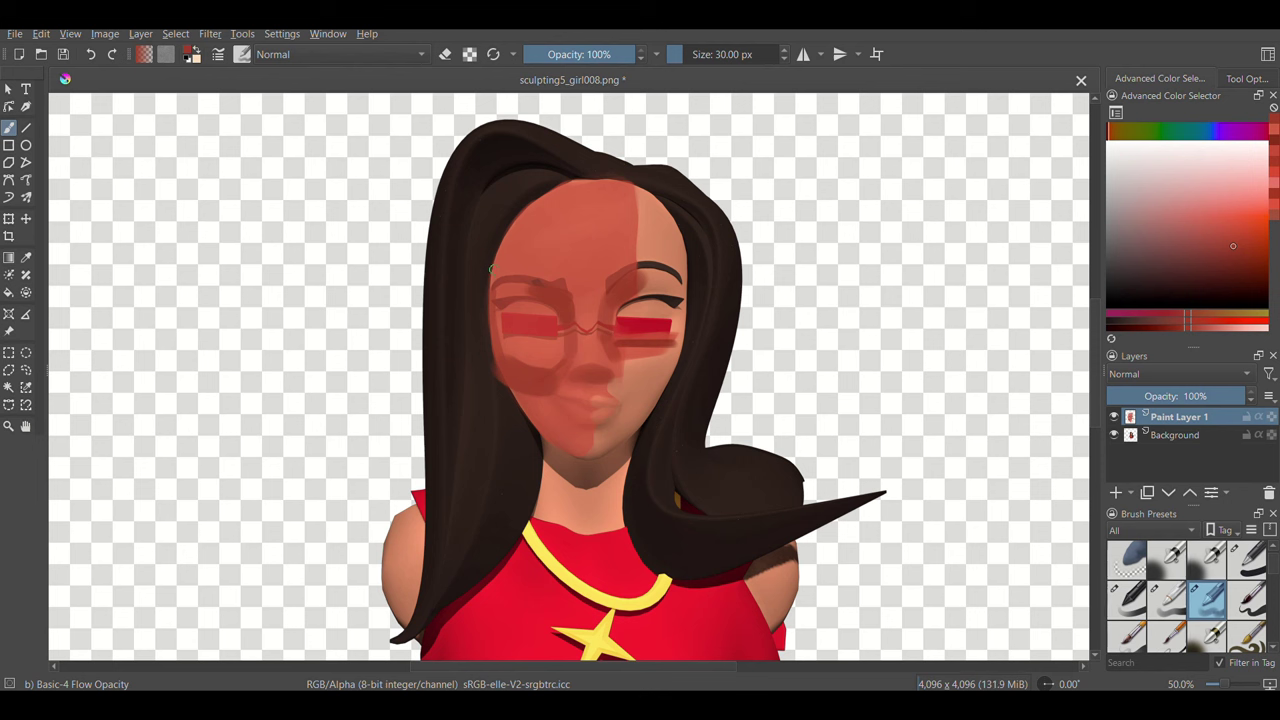
left_click_drag(494, 266, 494, 281, "shift")
left_click_drag(506, 228, 506, 260)
Paint a small chin shadow, switching between eraser and brush at different brush sizes
key("e")
key("e")
key("bracketright")
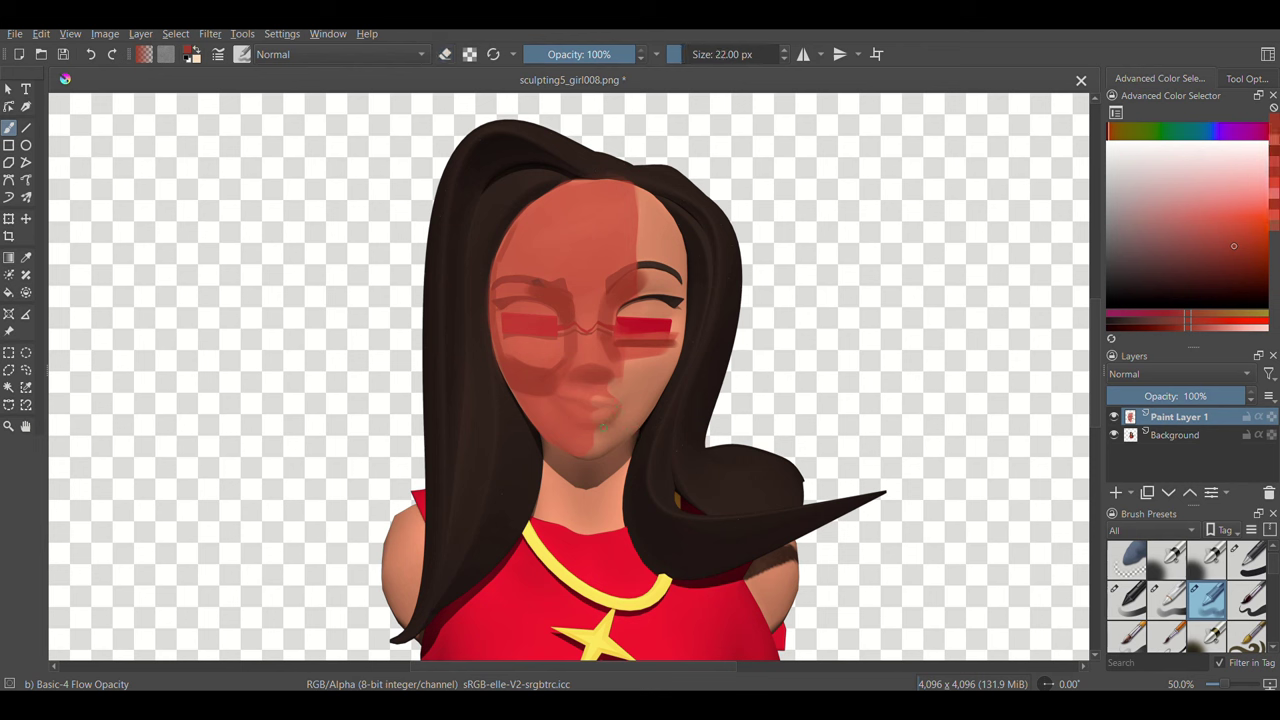
left_click_drag(584, 428, 594, 427)
key("bracketleft")
key("bracketleft")
key("bracketleft")
key("bracketright")
key("bracketright")
key("bracketright")
key("bracketright")
key("bracketright")
key("bracketright")
key("bracketright")
key("bracketright")
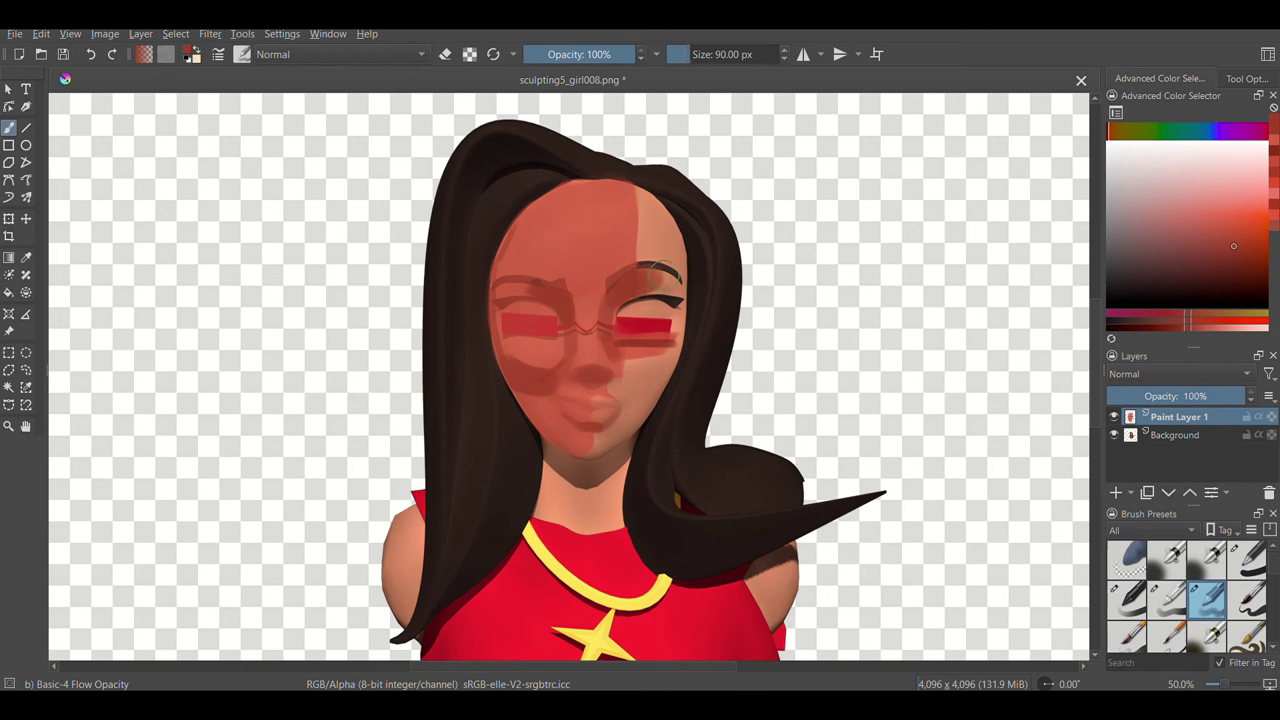
key("e")
key("bracketright")
key("bracketright")
key("bracketright")
key("bracketleft")
key("bracketleft")
key("bracketleft")
key("bracketleft")
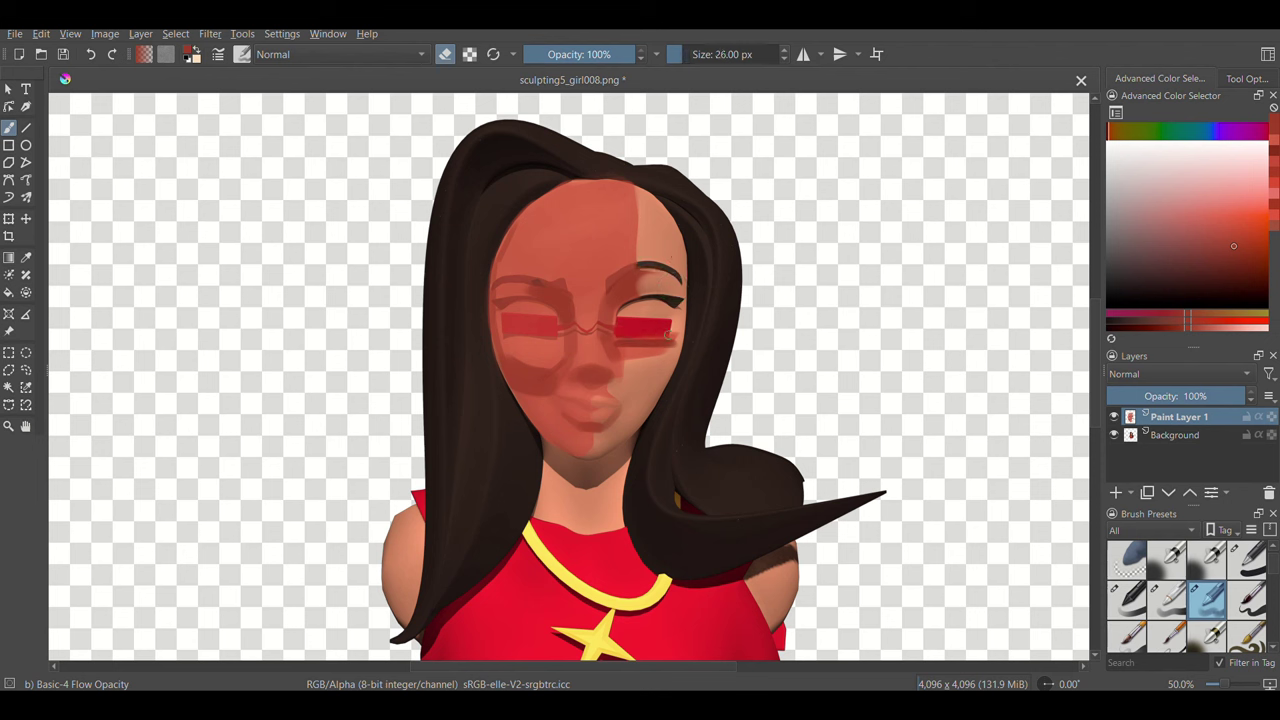
key("e")
key("bracketleft")
key("e")
key("bracketright")
key("e")
Choose a pale orange highlight colour in the Advanced Color Selector
left_click(1112, 132)
left_click(1231, 167)
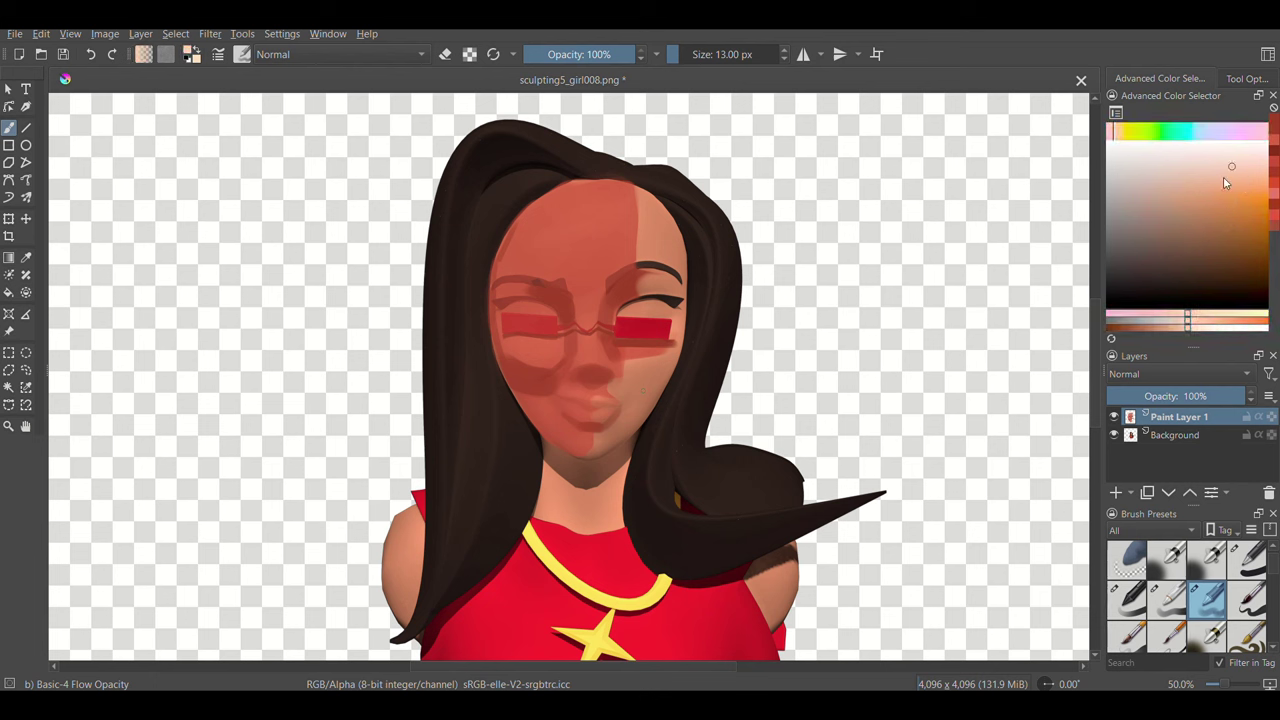
left_click(1251, 187)
left_click_drag(645, 388, 665, 388, "shift")
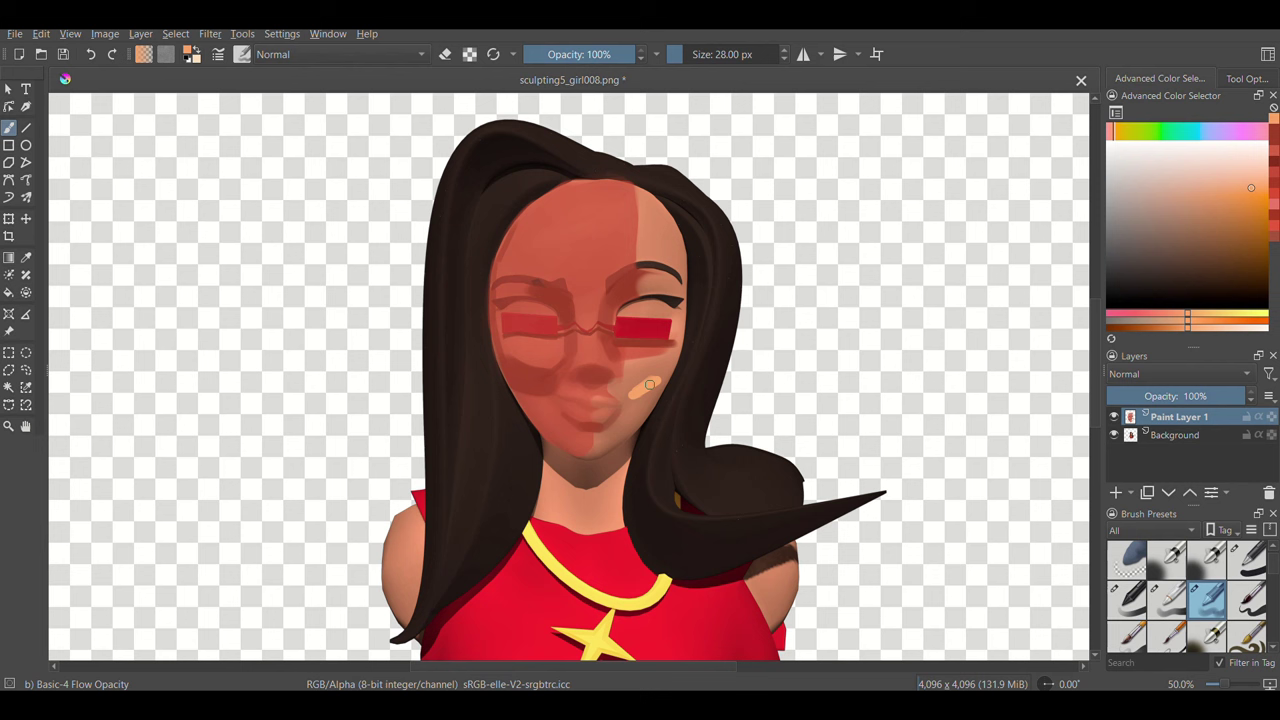
left_click(1260, 176)
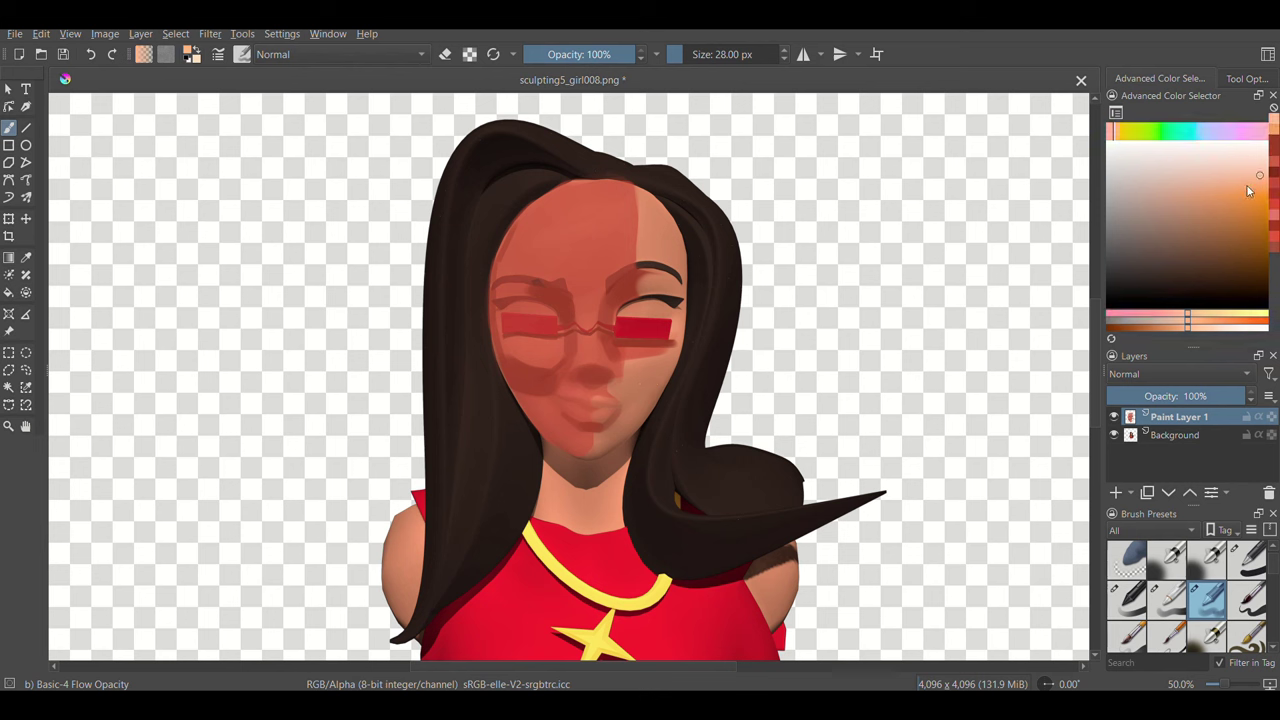
left_click(1270, 189)
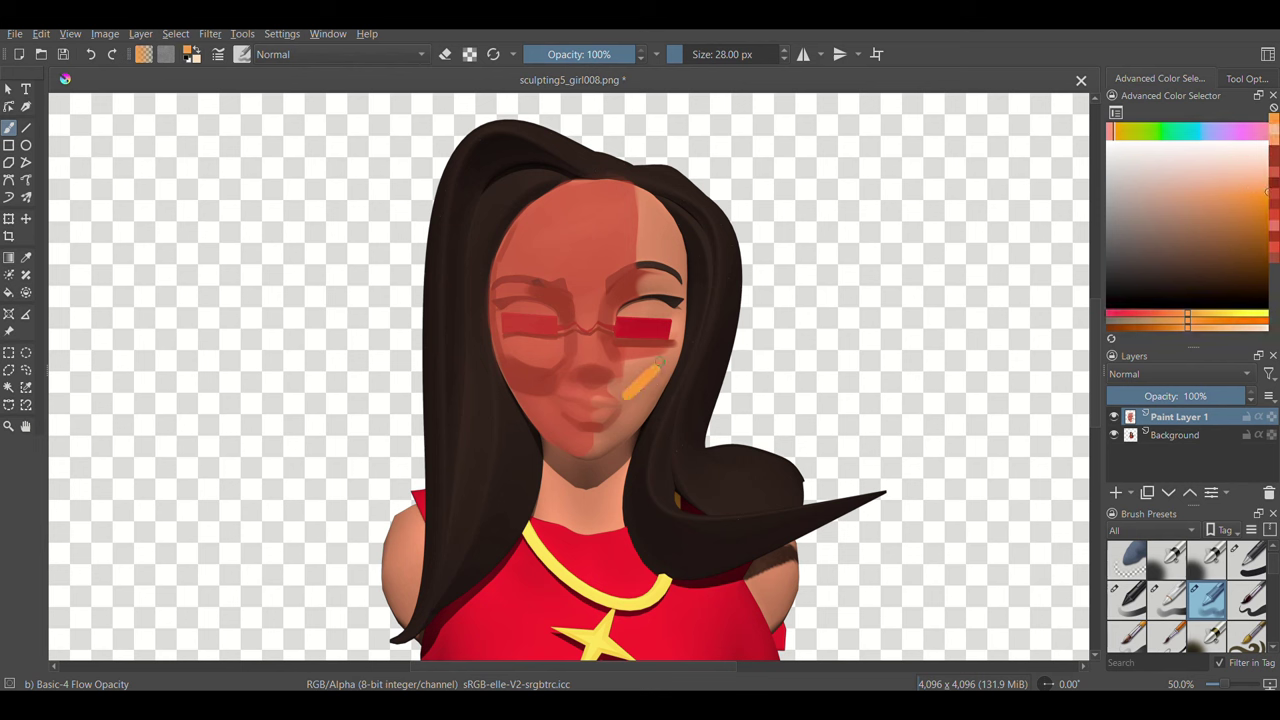
left_click(1267, 181)
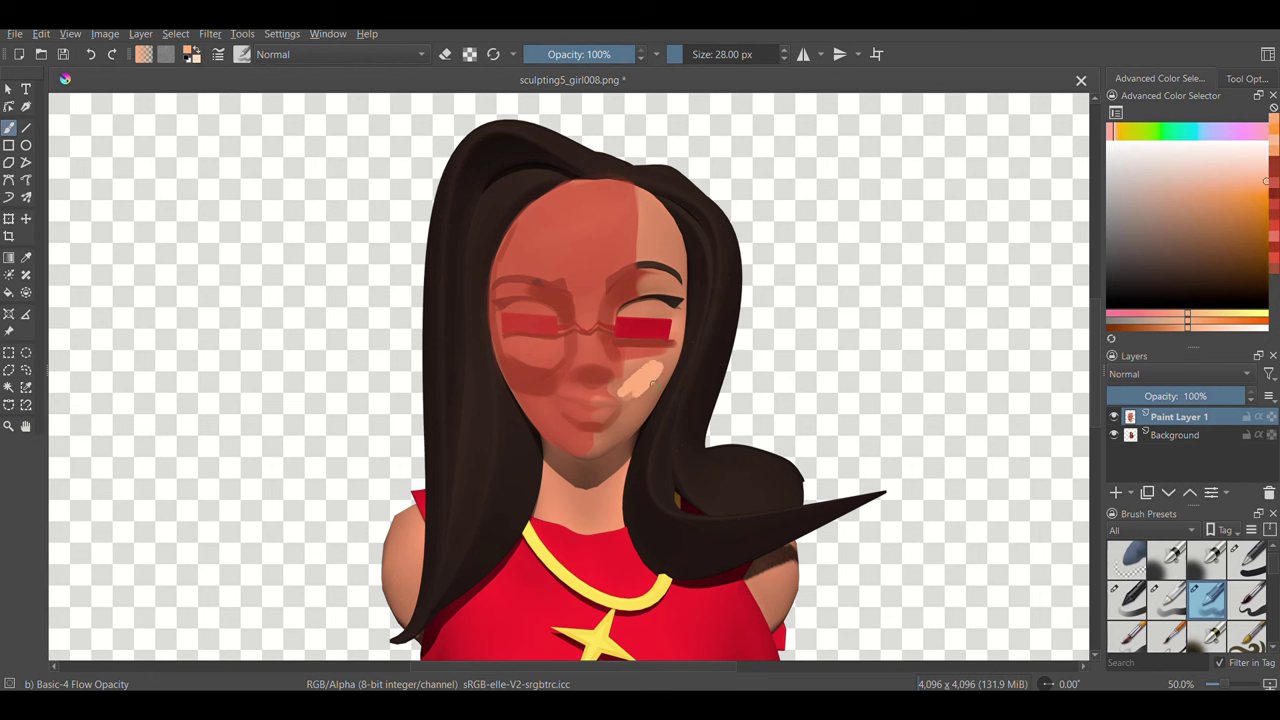
left_click(1114, 138)
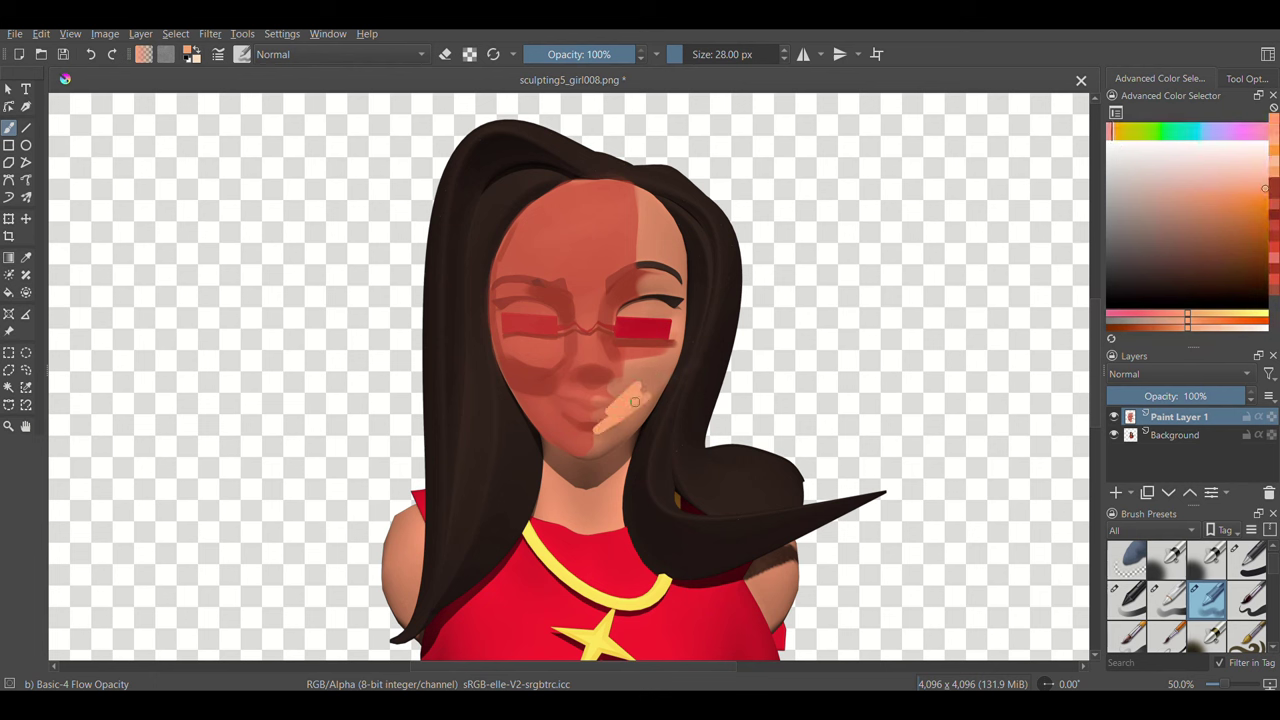
Paint pale highlights along the forehead hairline, right cheek, jaw and chin
left_click_drag(641, 203, 643, 182)
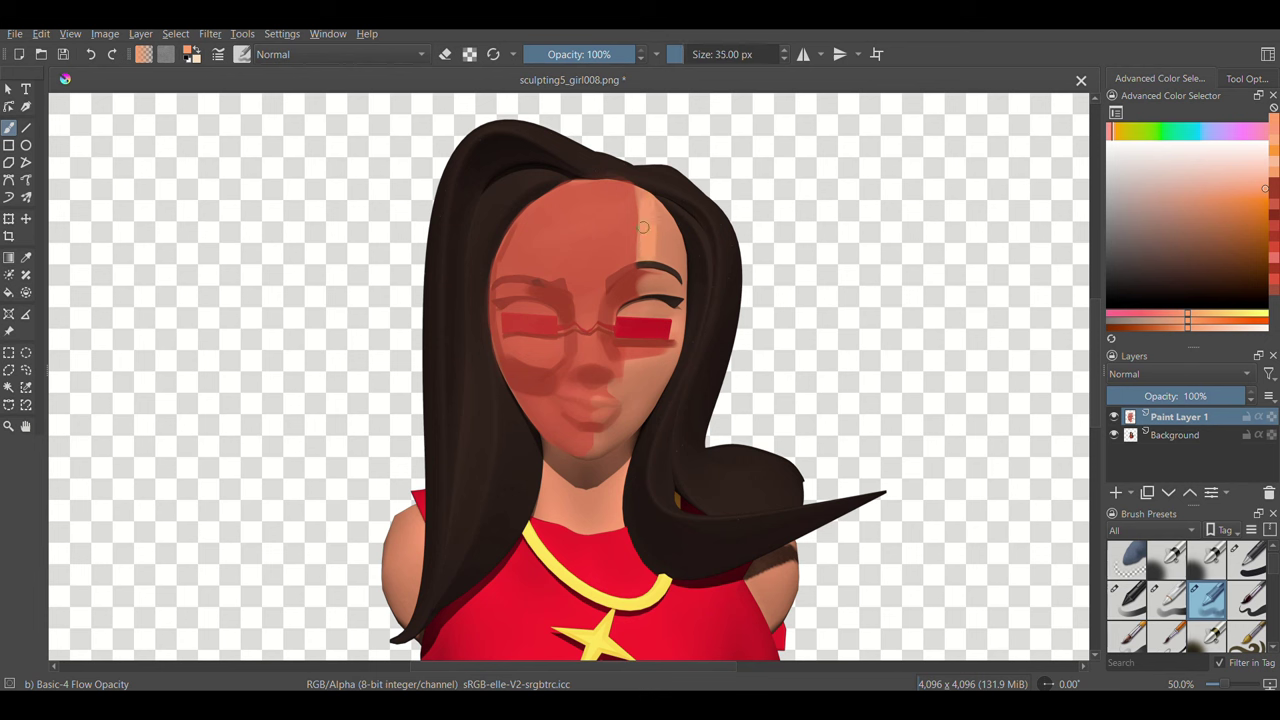
left_click_drag(652, 229, 661, 256, "shift")
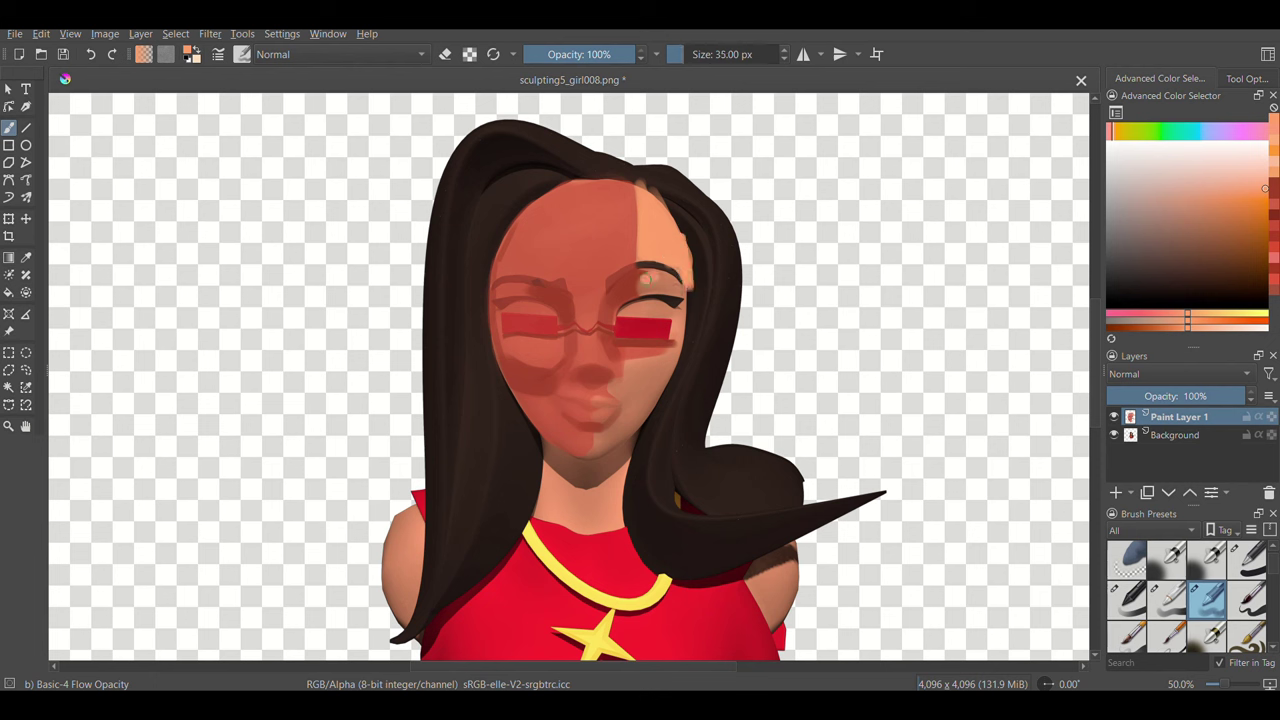
left_click_drag(650, 283, 670, 283, "shift")
mouse_move(661, 328)
left_mouse_down("shift")
mouse_move(641, 328)
mouse_move(622, 403)
left_mouse_up("shift")
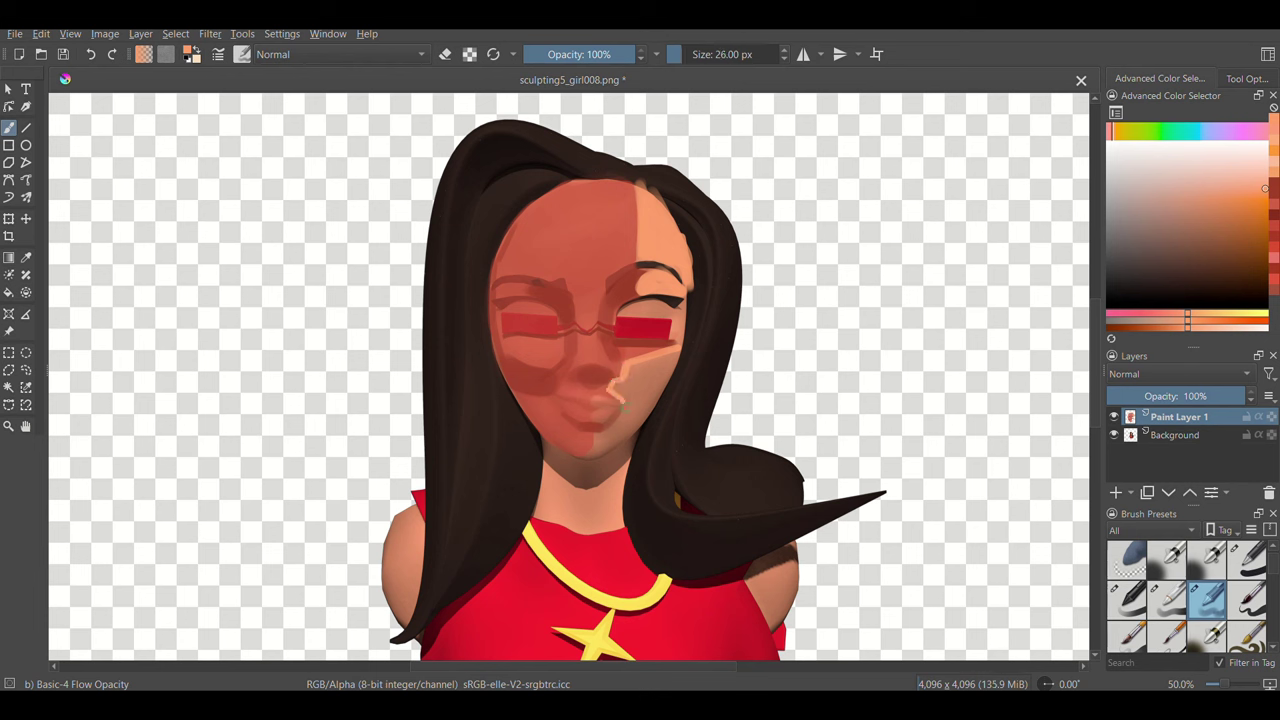
mouse_move(598, 440)
left_mouse_down()
mouse_move(657, 366)
mouse_move(592, 455)
left_mouse_up()
mouse_move(636, 398)
left_mouse_down("shift")
mouse_move(669, 373)
mouse_move(654, 388)
left_mouse_up("shift")
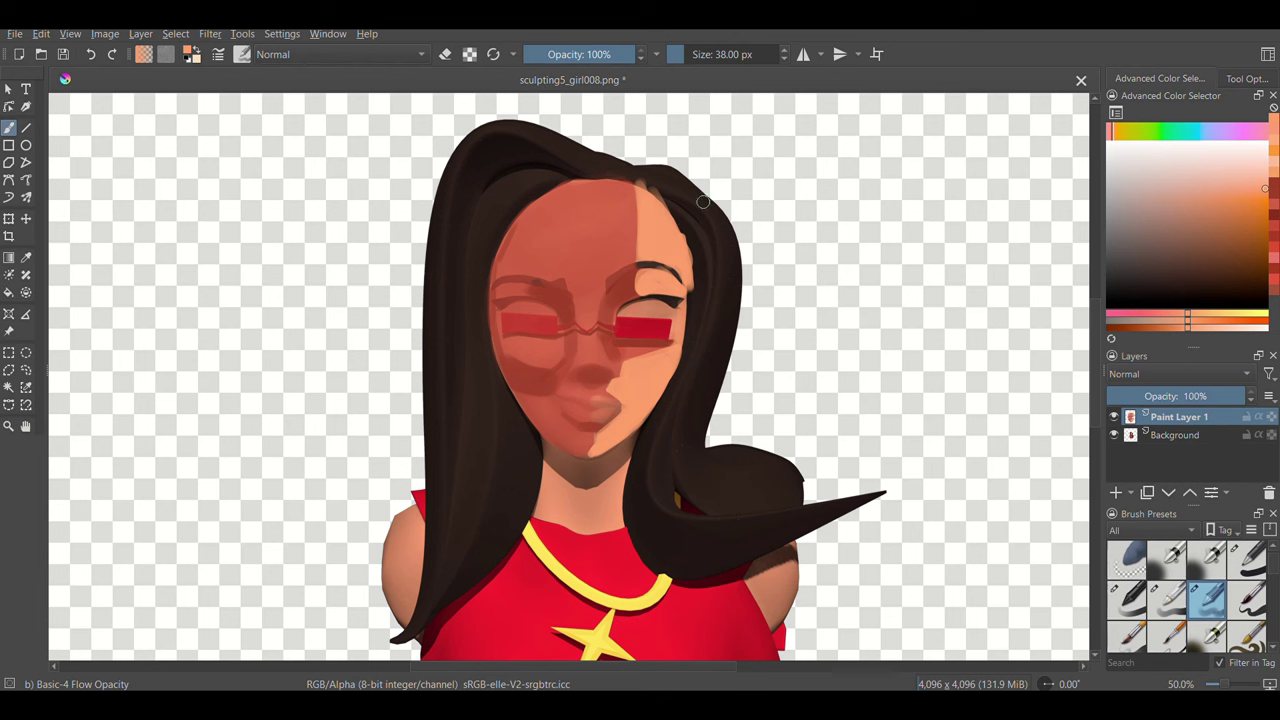
Sample face tones and refine the eyebrow edges by painting and erasing
left_click(641, 285, "ctrl")
key("bracketleft")
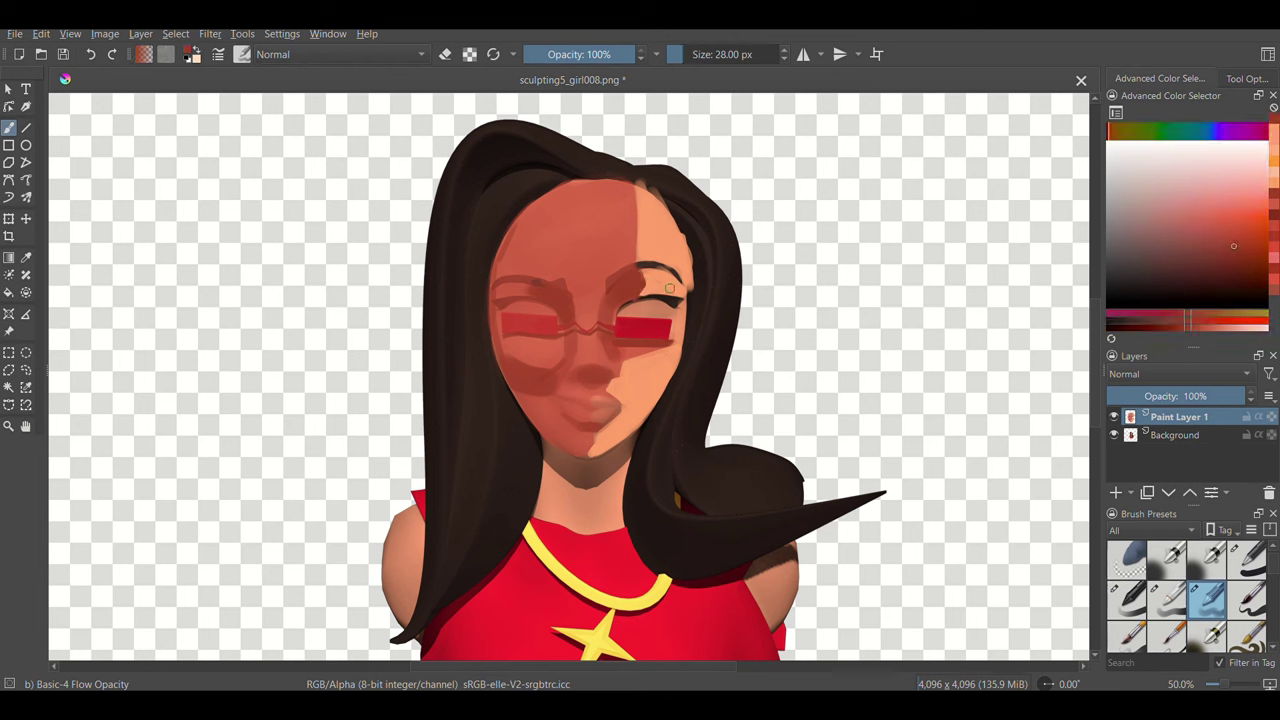
left_click(639, 238, "ctrl")
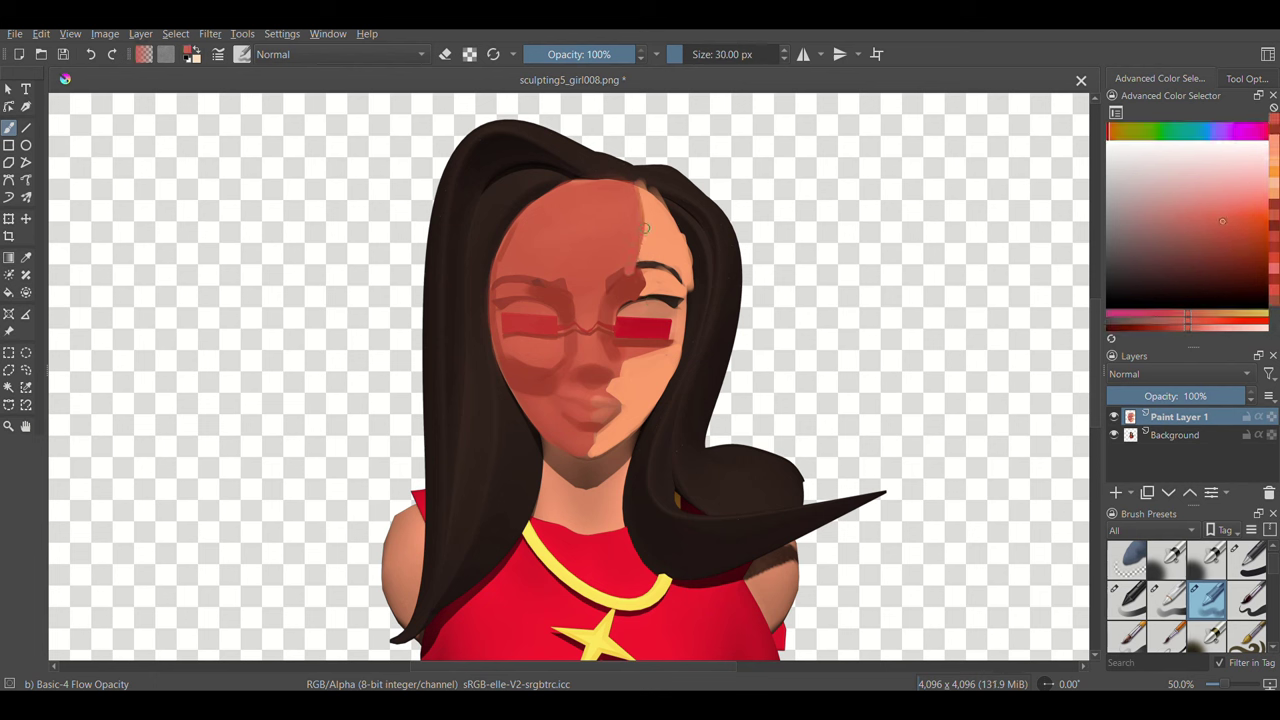
key("e")
key("bracketleft")
left_click_drag(616, 275, 670, 270)
key("bracketleft")
left_click_drag(611, 281, 651, 269)
mouse_move(548, 282)
left_mouse_down()
mouse_move(505, 281)
mouse_move(562, 284)
left_mouse_up()
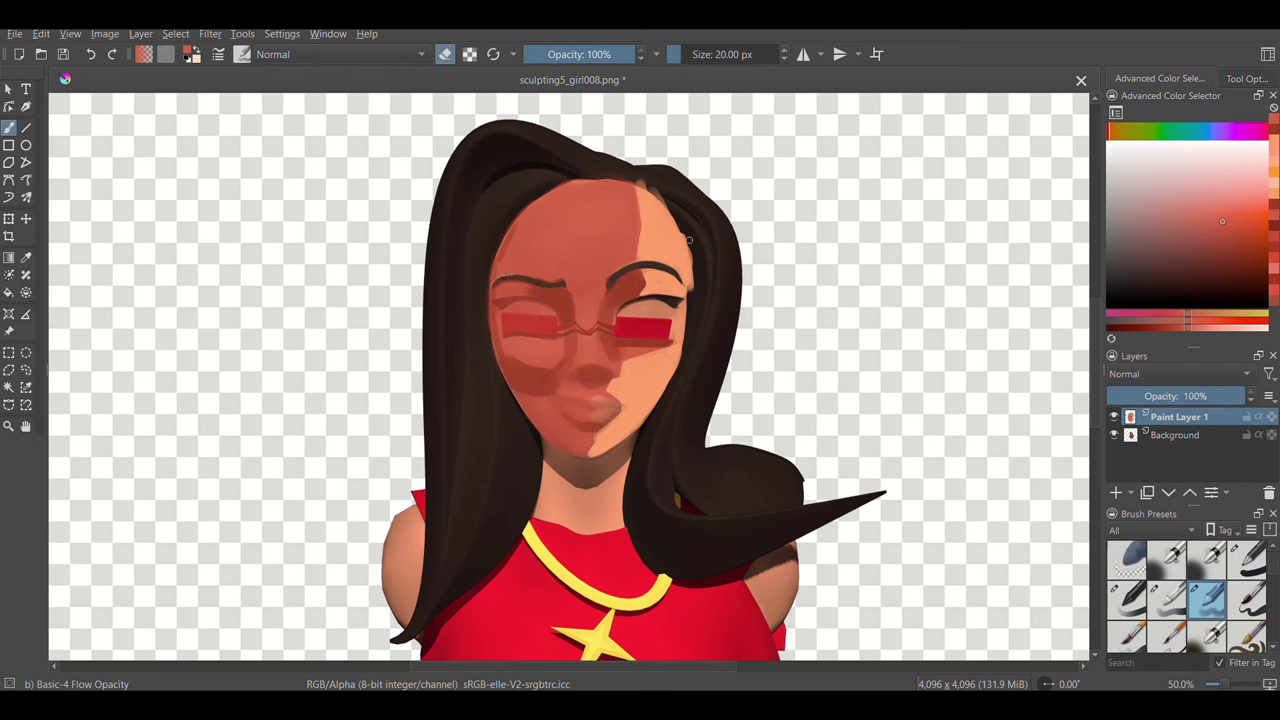
key("bracketright")
key("bracketright")
Switch to a plain round brush with a light orange skin tone, sized for nose detail
left_click(684, 415, "ctrl")
key("slash")
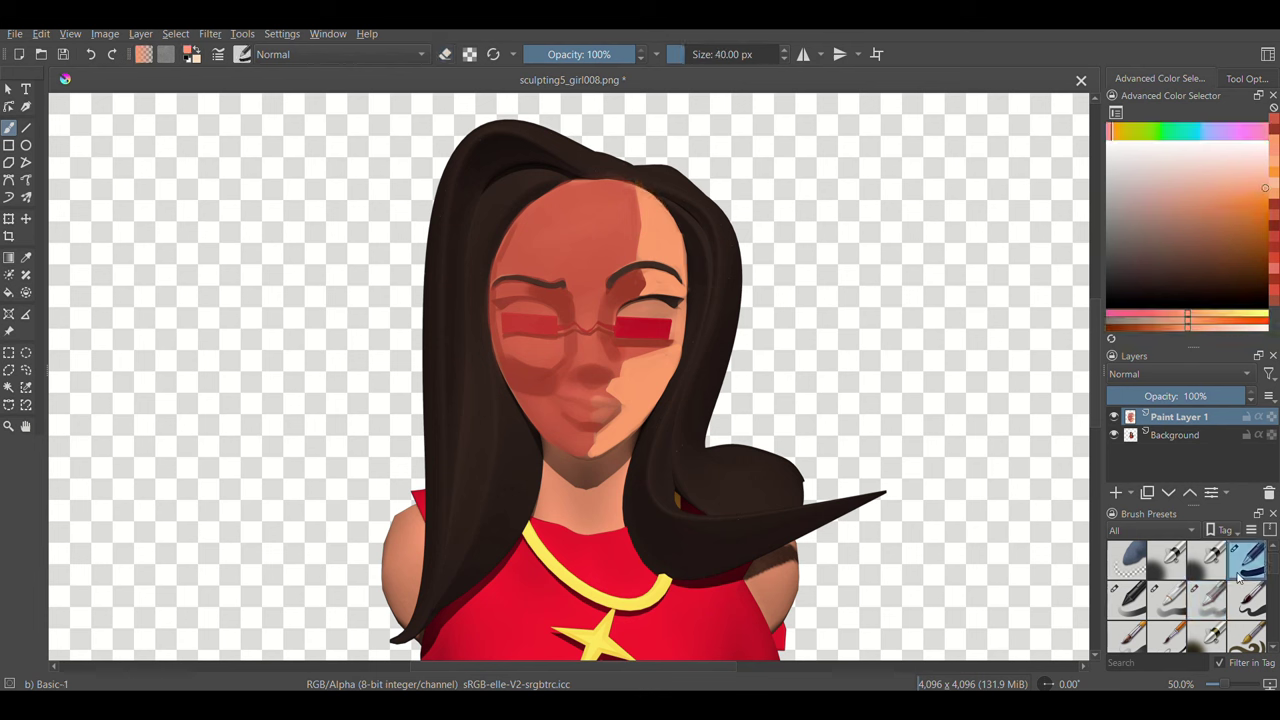
key("bracketleft")
key("bracketleft")
key("bracketleft")
key("bracketright")
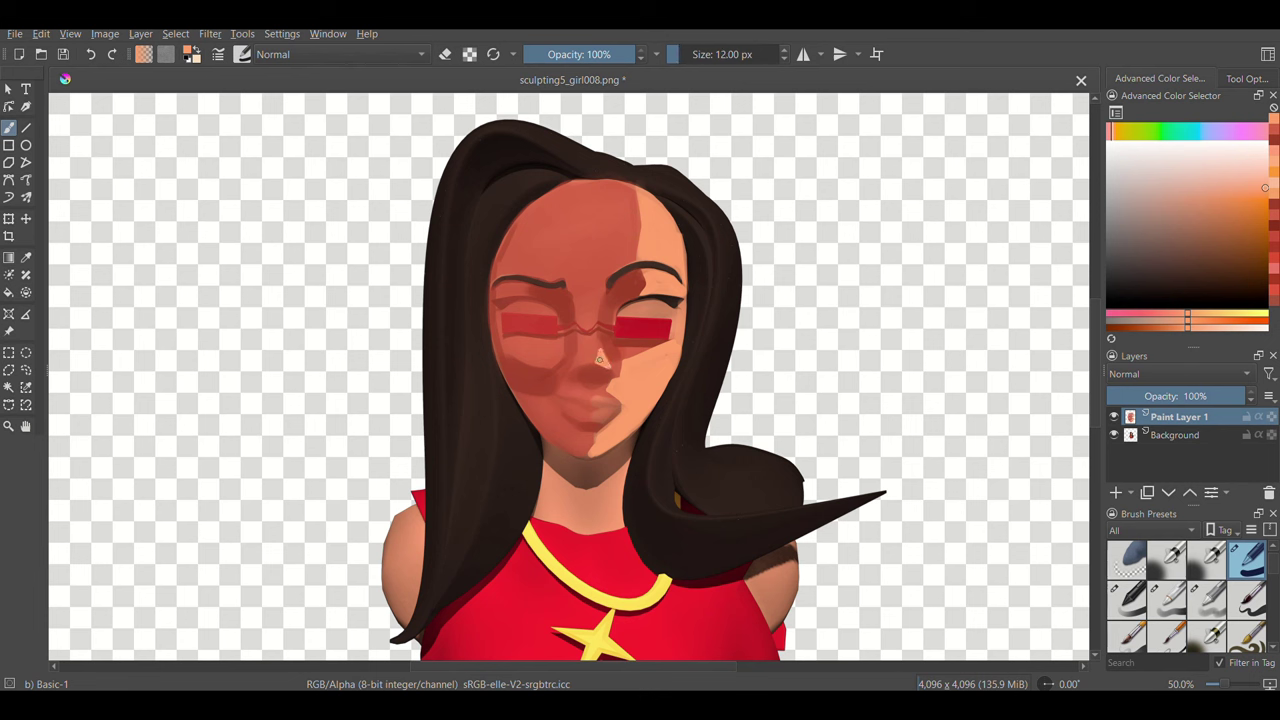
key("bracketleft")
key("bracketleft")
key("bracketleft")
key("bracketright")
key("bracketright")
key("bracketright")
Sample reddish and orange skin tones around the nose and glasses for shading touch-ups
left_click(601, 357, "ctrl")
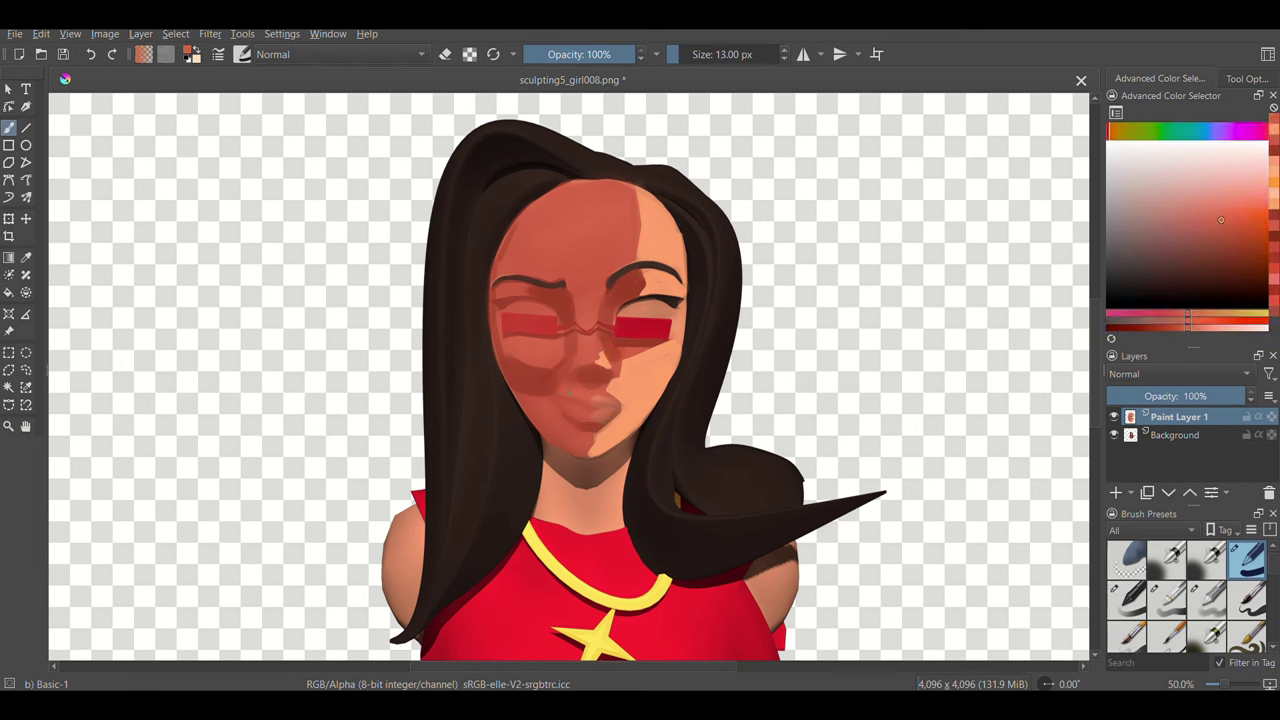
left_click(600, 380, "ctrl")
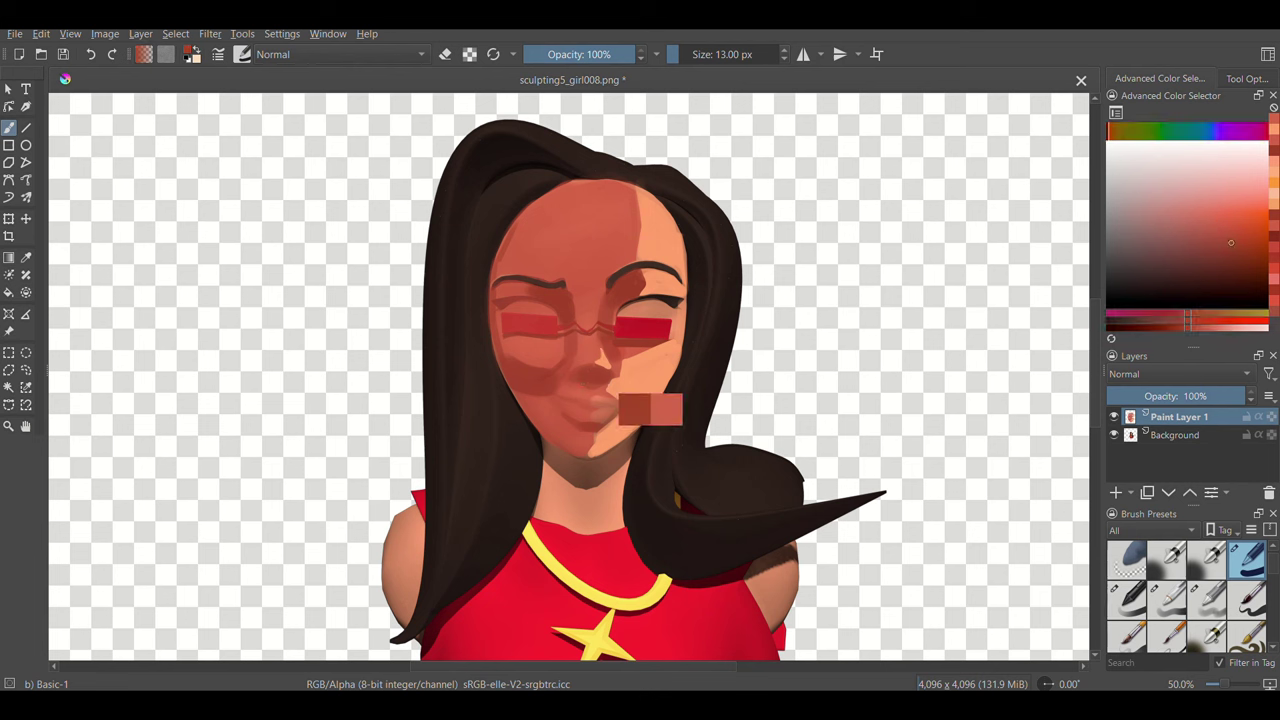
left_click(651, 396, "ctrl")
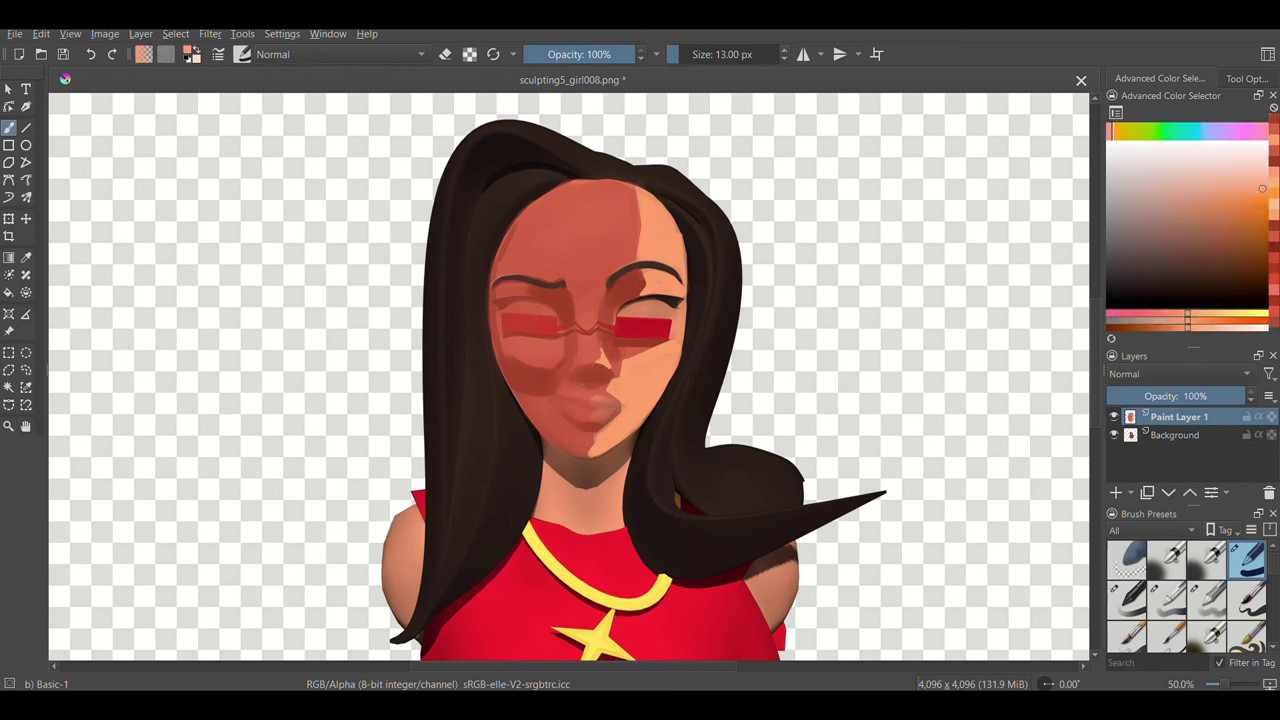
key("bracketright")
key("bracketleft")
key("bracketleft")
key("bracketleft")
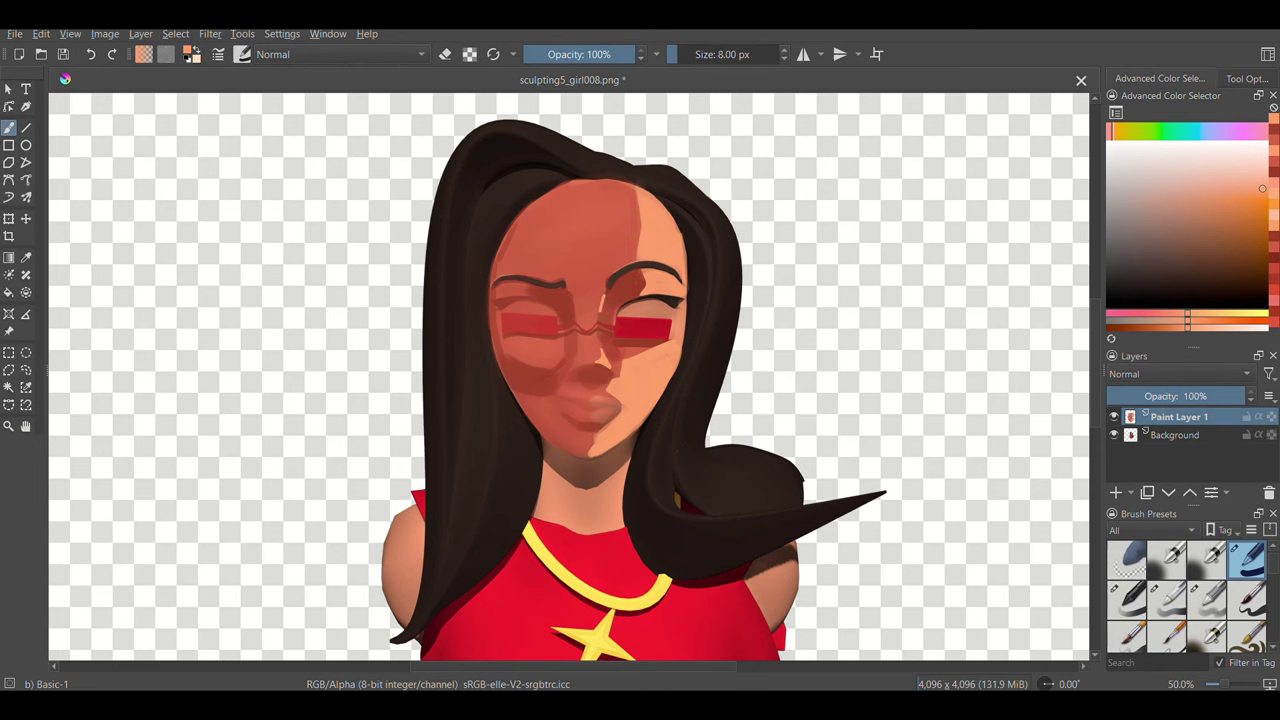
key("bracketright")
key("bracketright")
key("bracketright")
key("bracketleft")
key("bracketleft")
key("bracketleft")
key("bracketright")
key("bracketright")
key("bracketright")
key("bracketleft")
key("bracketleft")
key("bracketleft")
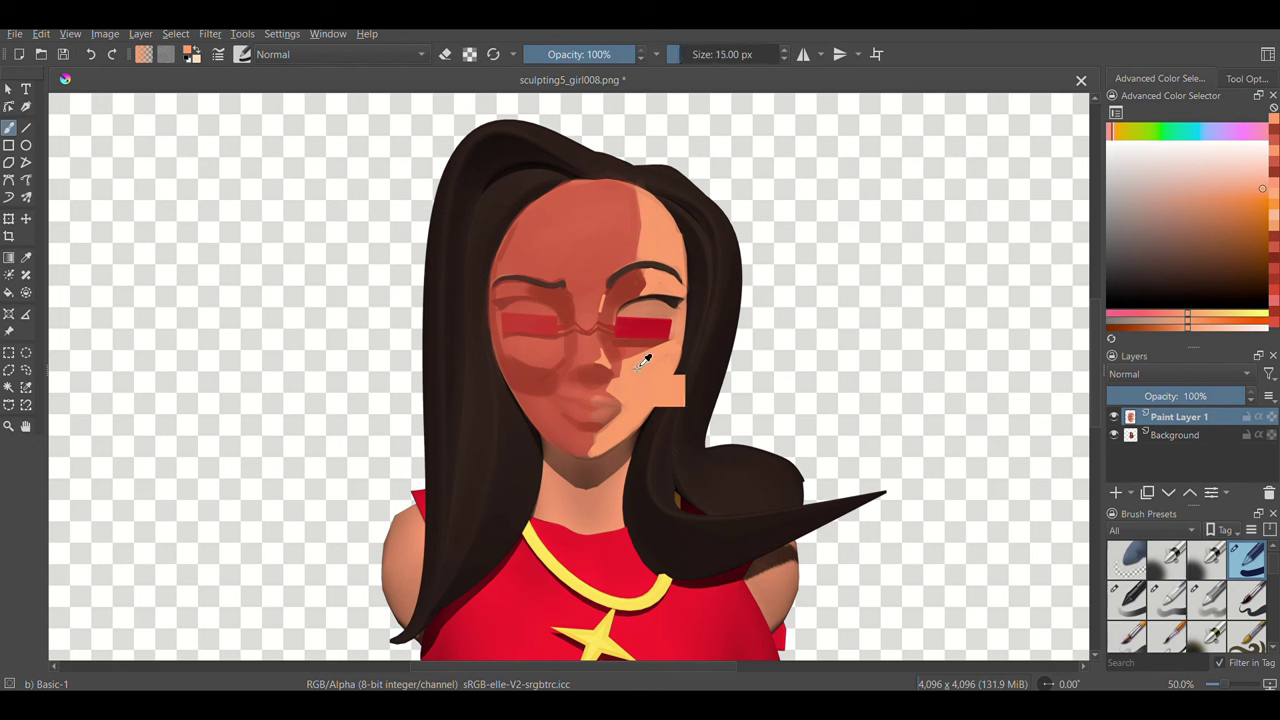
left_click(670, 343, "ctrl")
left_click_drag(626, 369, 680, 340, "shift")
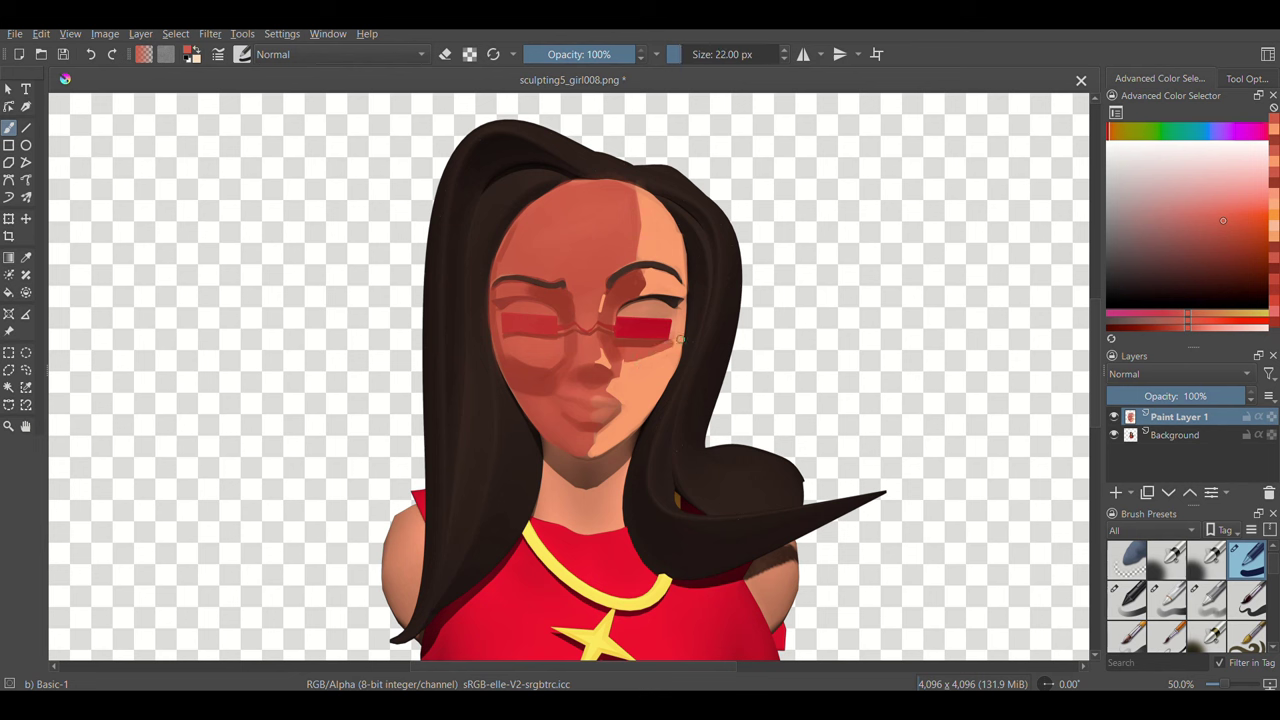
Sample orange skin tones near the nose and chin for a small highlight below the lips
key("bracketright")
key("bracketright")
key("bracketright")
key("bracketleft")
key("bracketleft")
key("bracketleft")
left_click(633, 366, "ctrl")
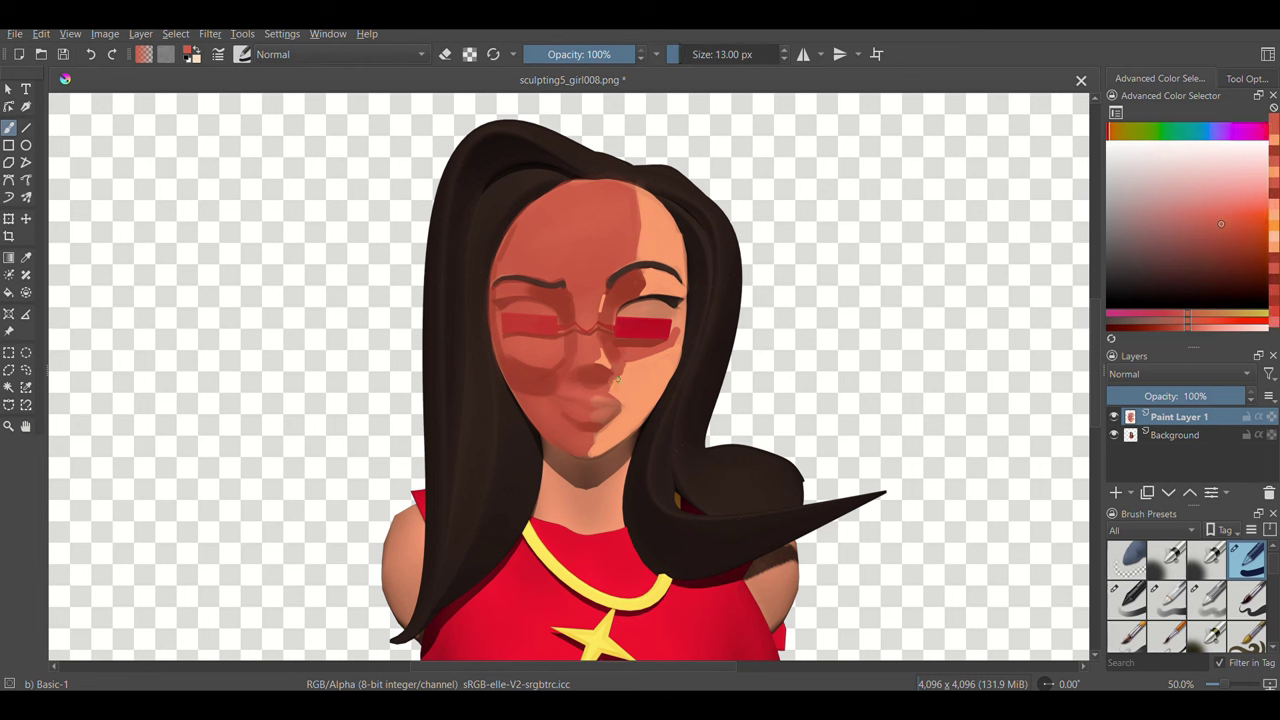
left_click(622, 407, "ctrl")
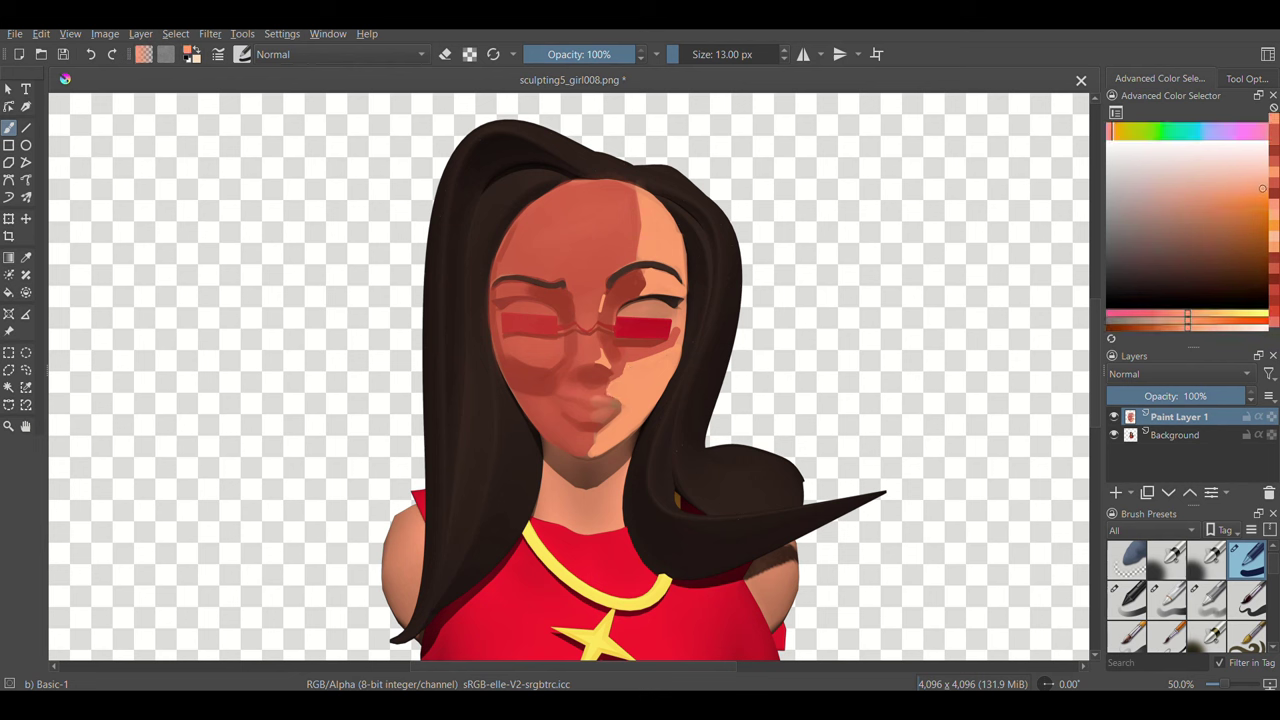
left_click(615, 423, "ctrl")
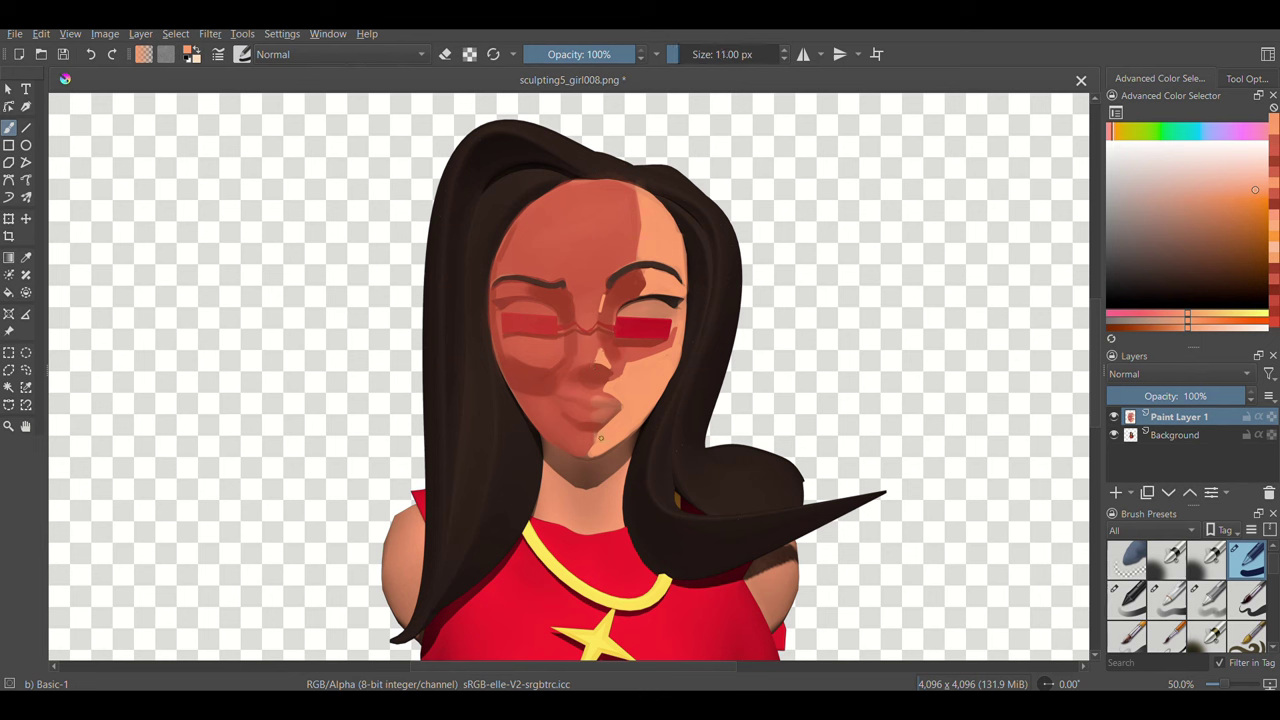
key("bracketright")
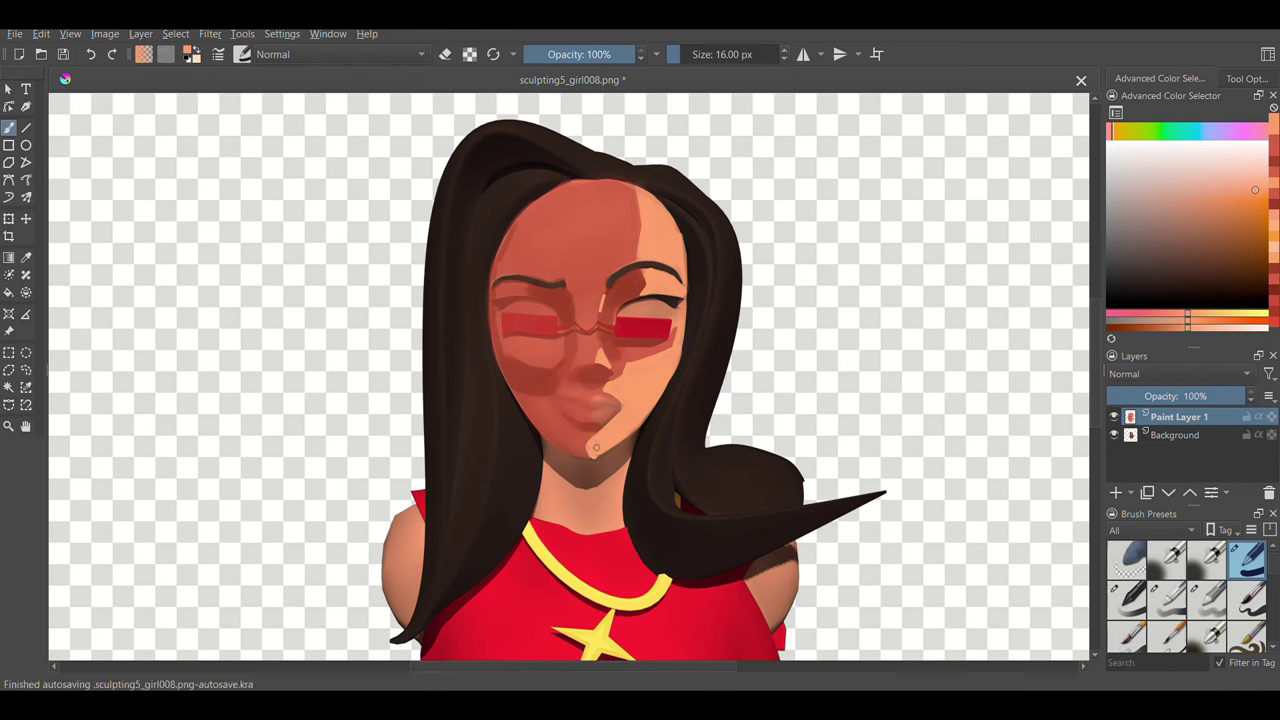
Sample dark chin tones, smooth the chin shadow edge and add a small dark mark
left_click(586, 456, "ctrl")
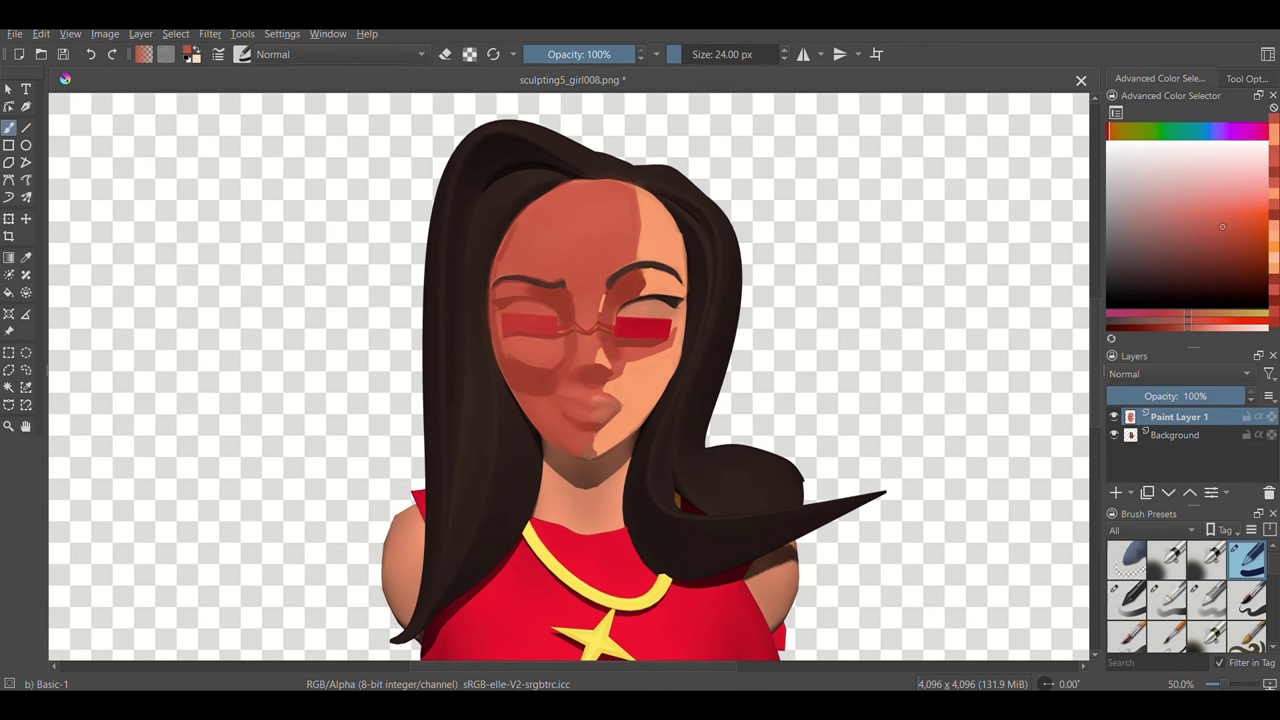
left_click(586, 458, "ctrl")
left_click_drag(565, 455, 595, 458)
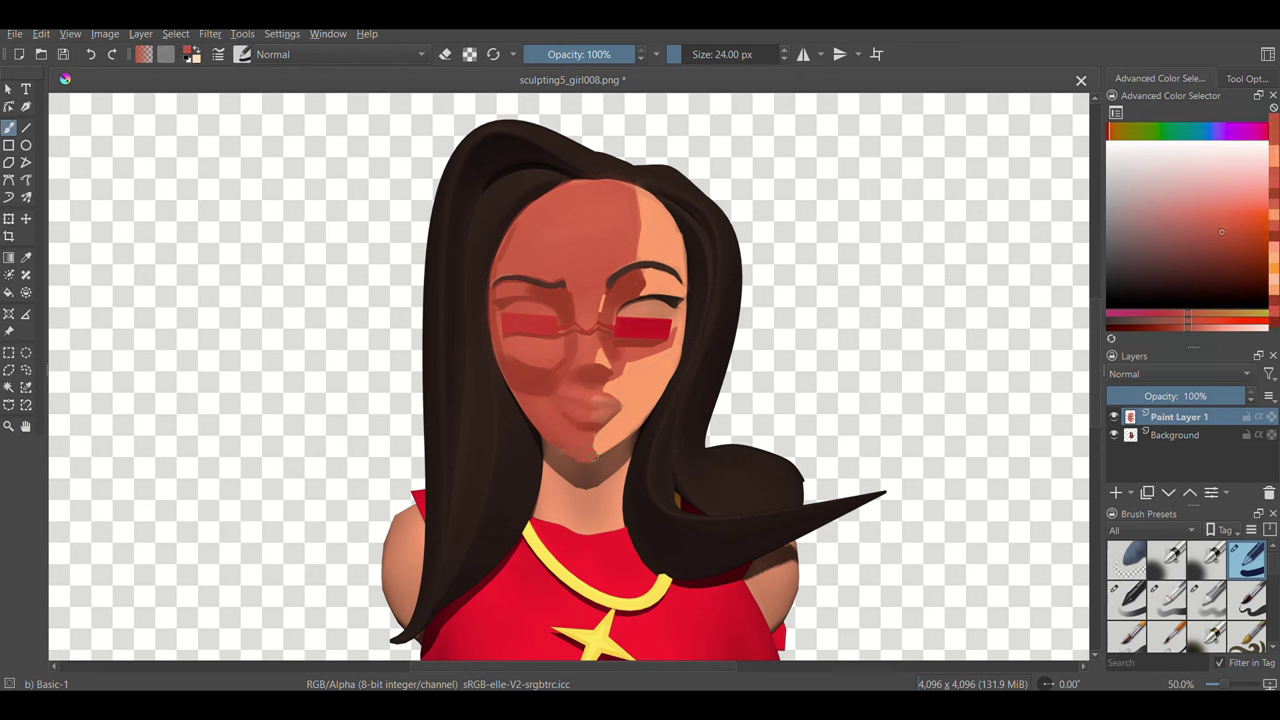
left_click(603, 437, "ctrl")
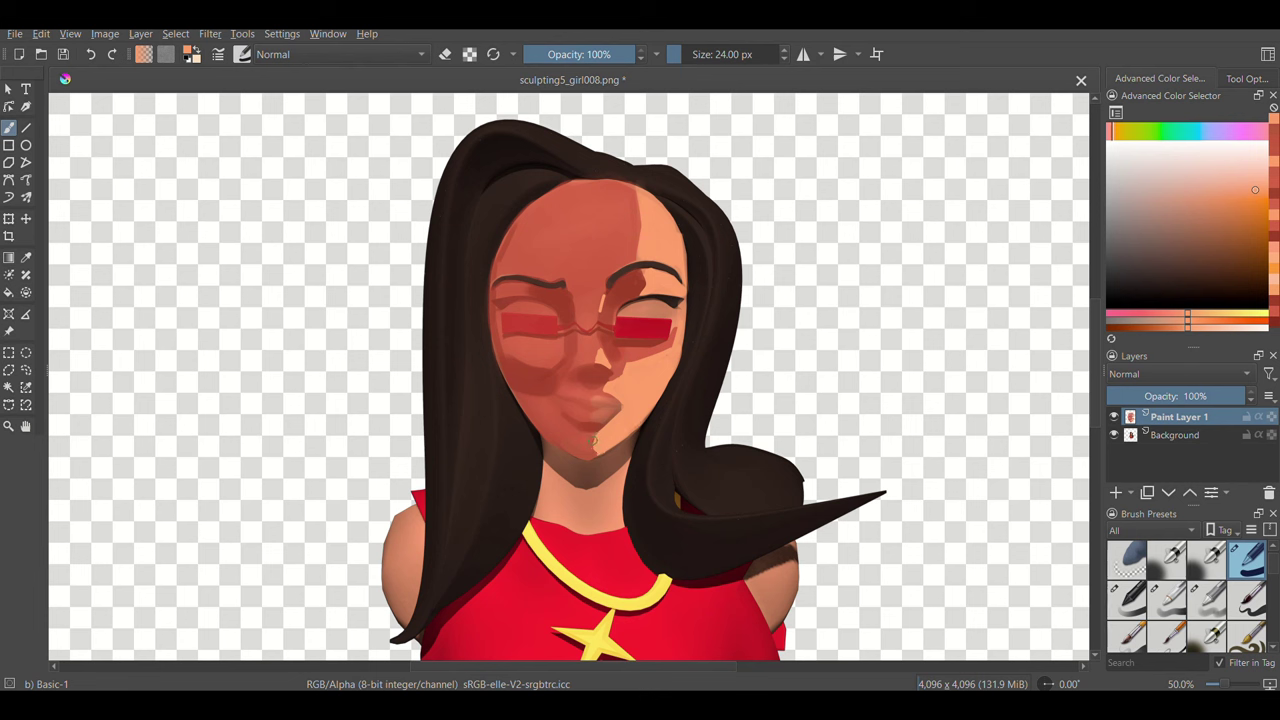
left_click(593, 441, "ctrl")
left_click_drag(600, 441, 606, 446)
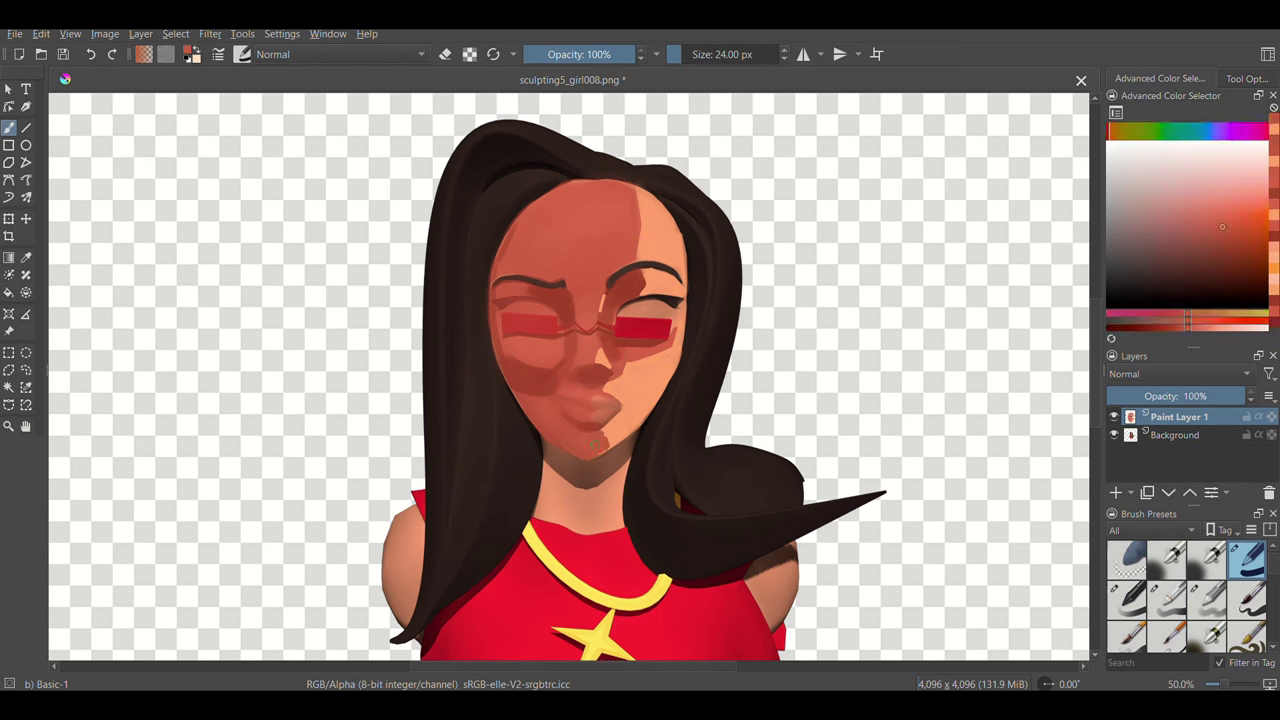
Alternate light orange and red-brown samples on the chin, briefly toggling the eraser
left_click(612, 429, "ctrl")
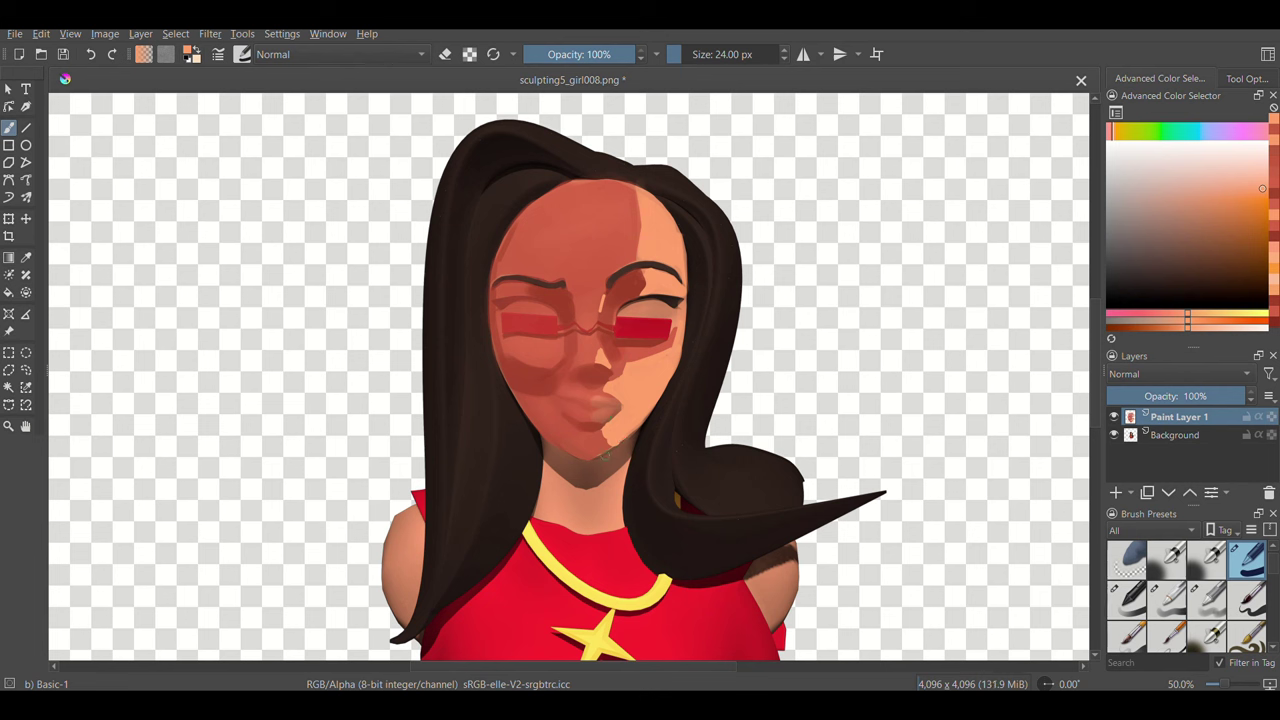
left_click(612, 441, "ctrl")
key("e")
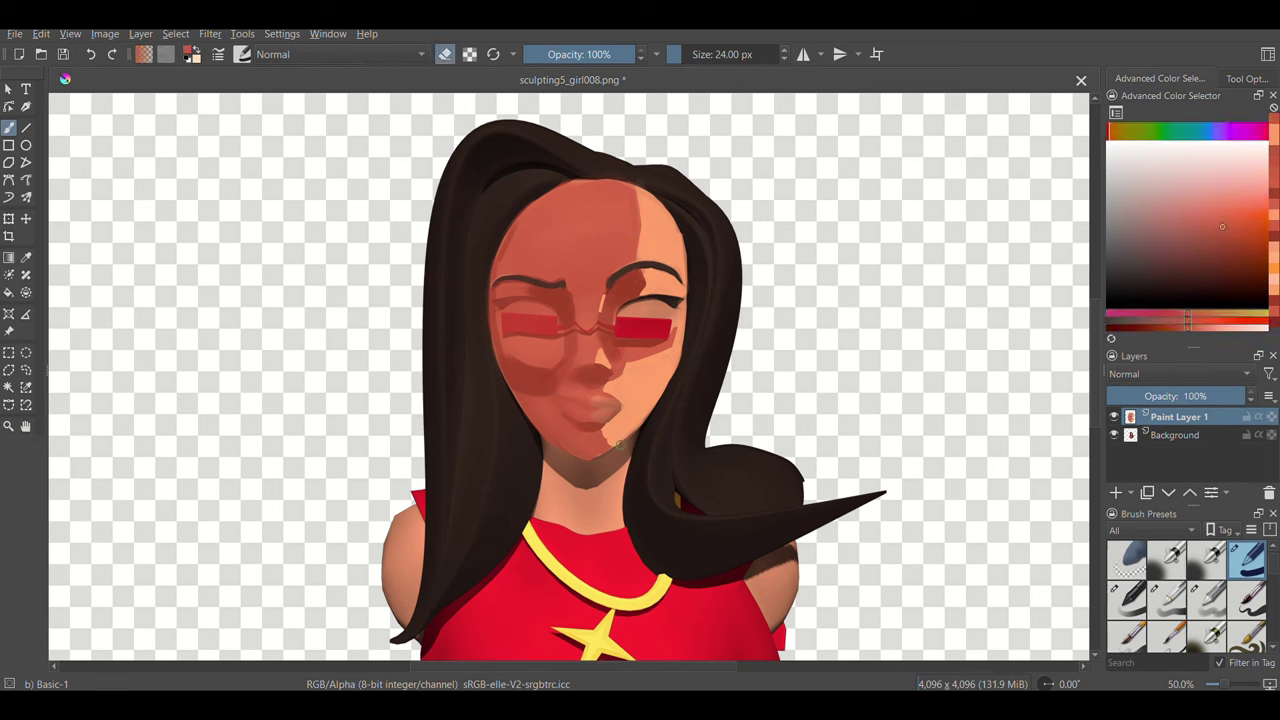
key("e")
left_click(613, 437, "ctrl")
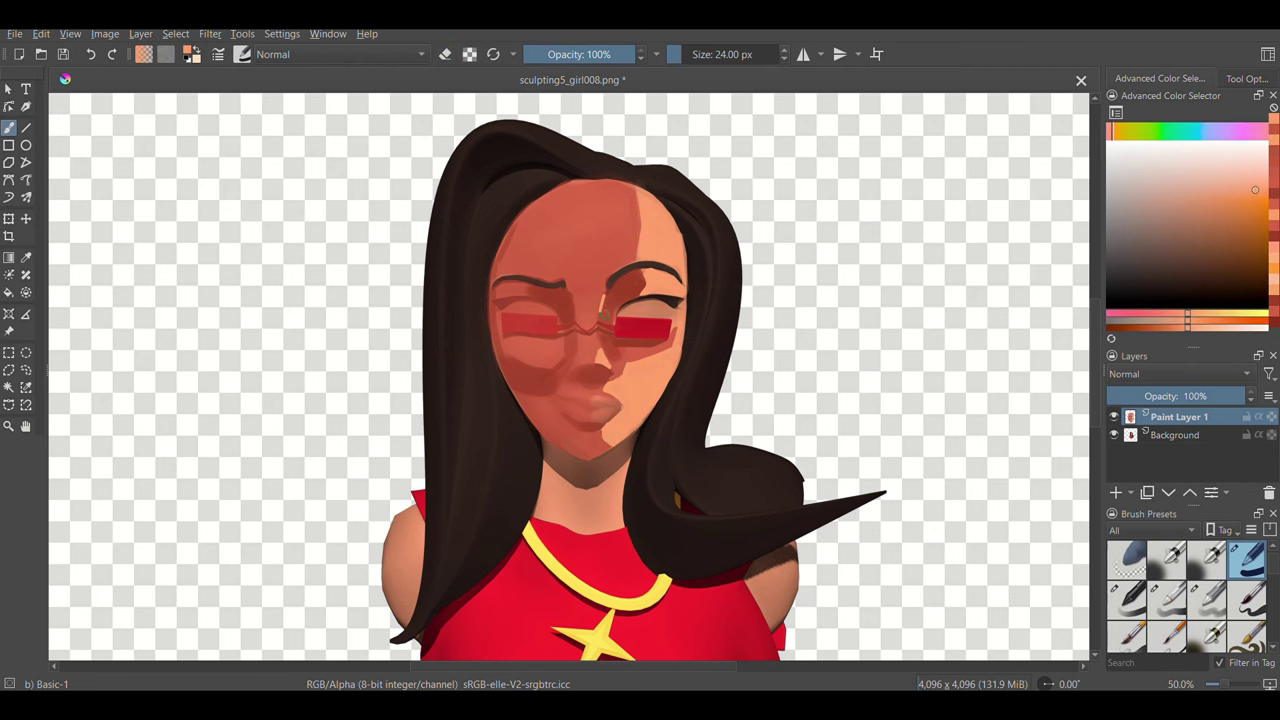
scroll(612, 300, "down", 3)
scroll(608, 302, "up", 1)
scroll(602, 304, "up", 2)
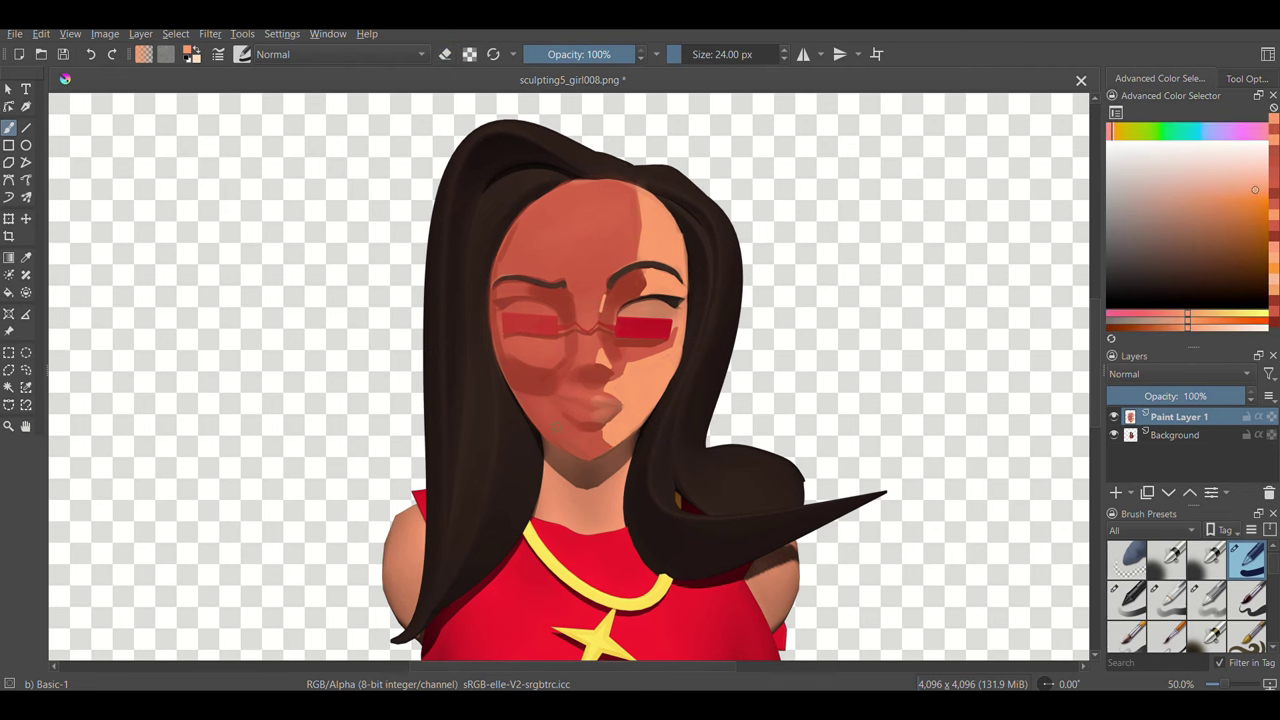
left_click(644, 397, "ctrl")
Paint light peach strokes up the neck under the chin, enlarging the brush to fill it
left_click_drag(591, 503, 612, 478)
key("bracketleft")
key("bracketleft")
key("bracketleft")
key("bracketleft")
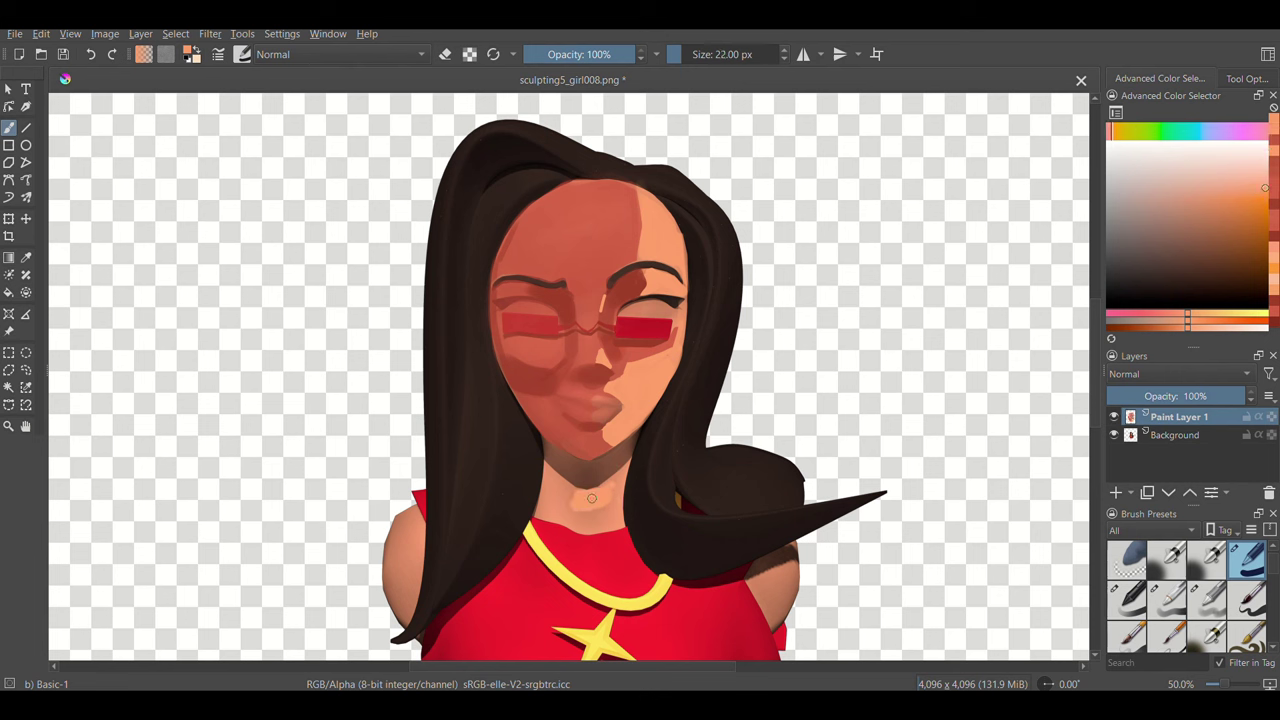
left_click_drag(600, 496, 640, 456)
key("bracketright")
key("bracketright")
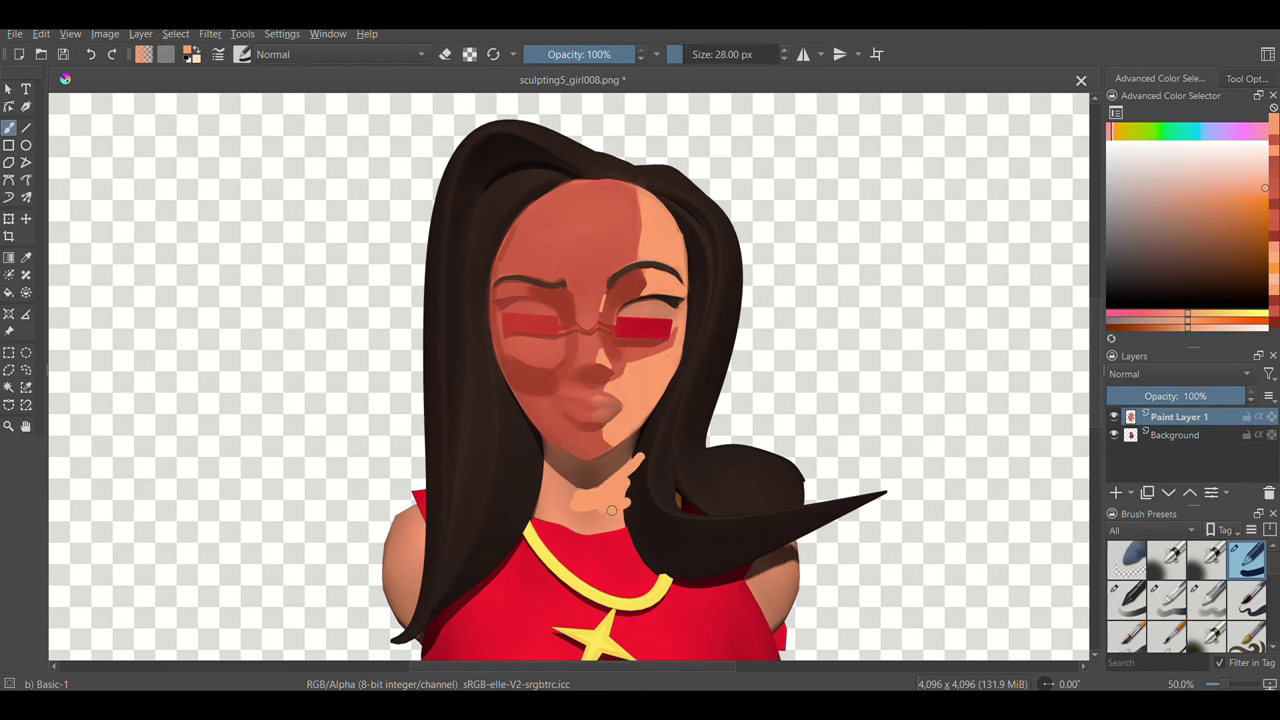
mouse_move(584, 494)
left_mouse_down()
mouse_move(530, 458)
mouse_move(607, 515)
mouse_move(600, 493)
left_mouse_up()
key("bracketright")
key("bracketright")
key("bracketright")
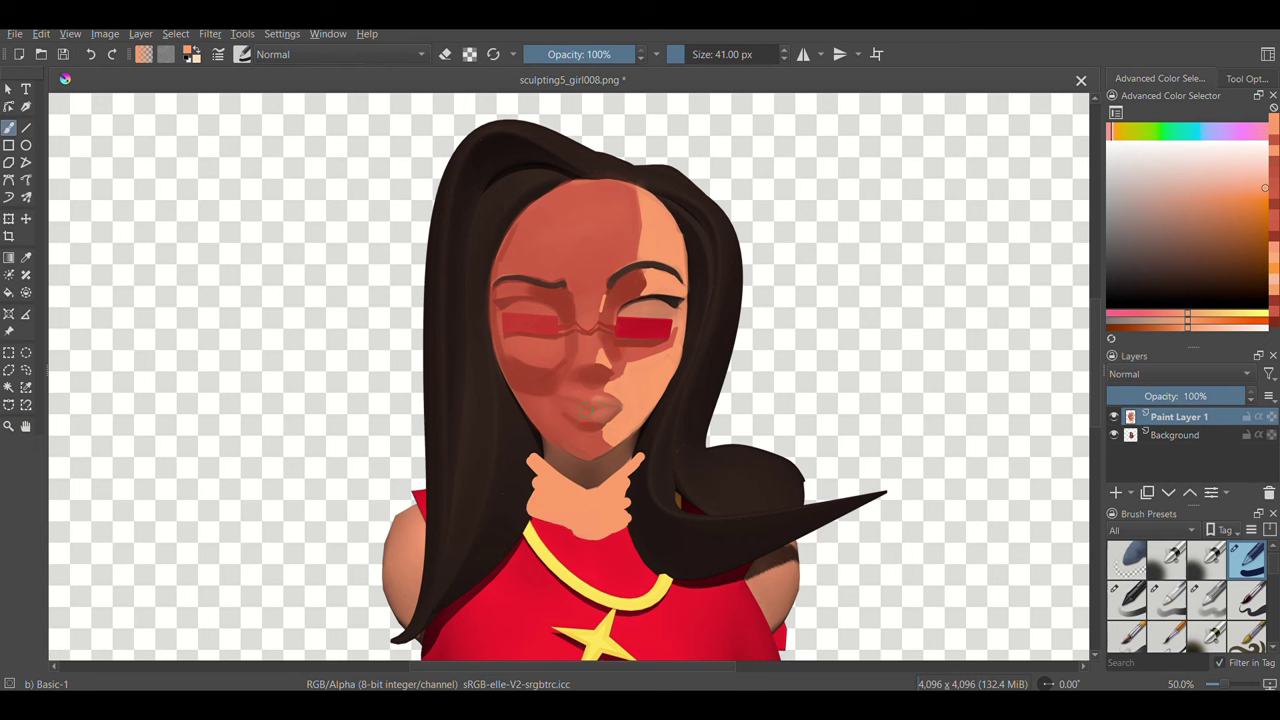
Sample red and peach skin tones to touch up around the right eyebrow and eye
left_click(588, 466, "ctrl")
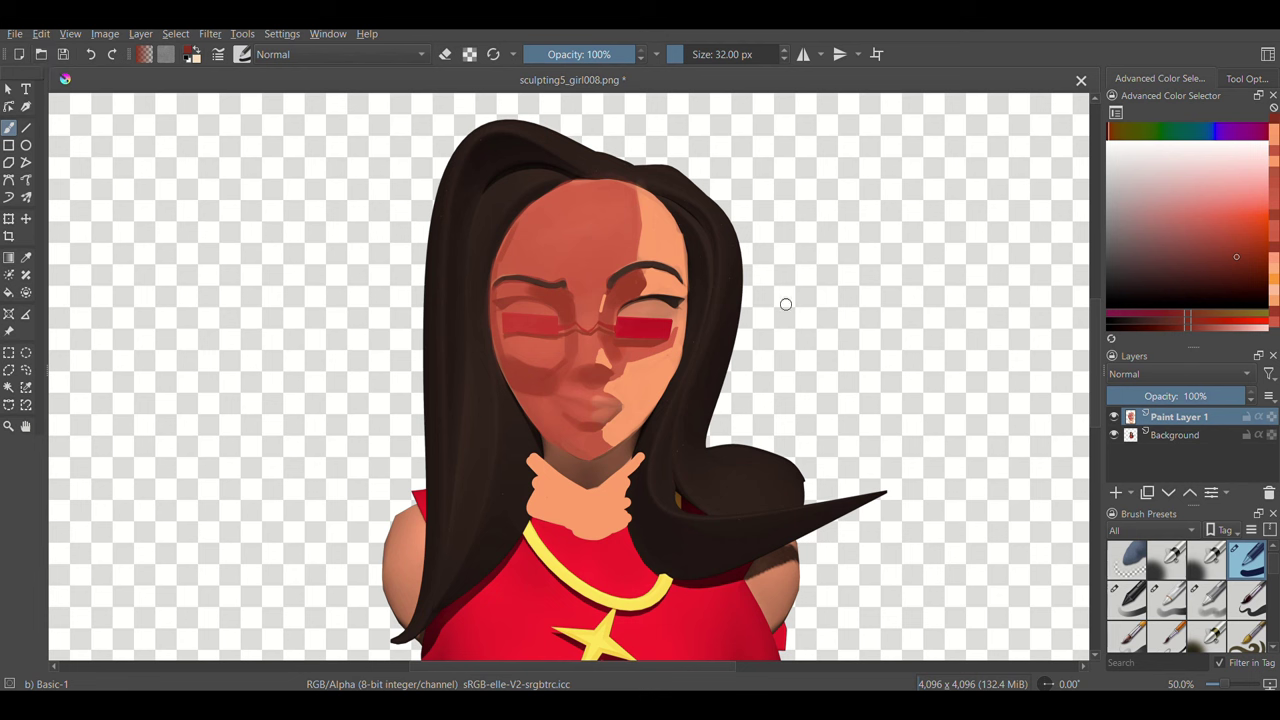
left_click(668, 302, "ctrl")
key("bracketleft")
key("bracketleft")
key("bracketleft")
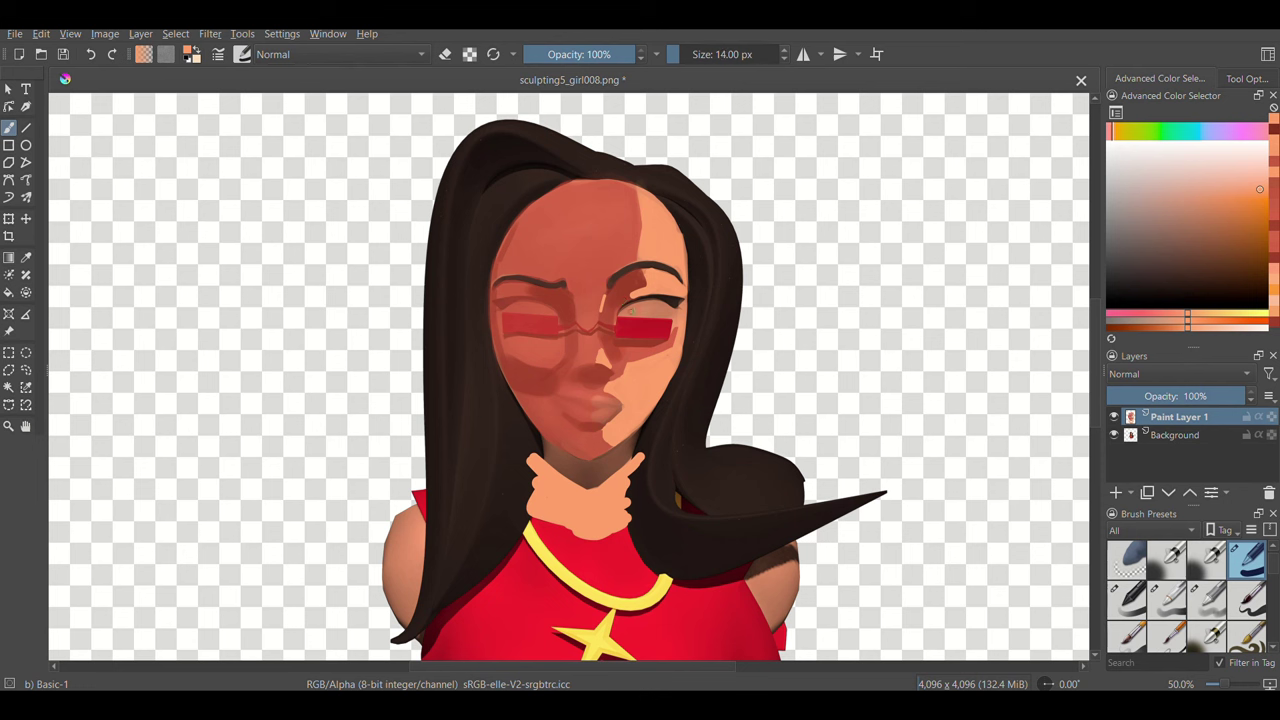
key("bracketright")
left_click(626, 291, "ctrl")
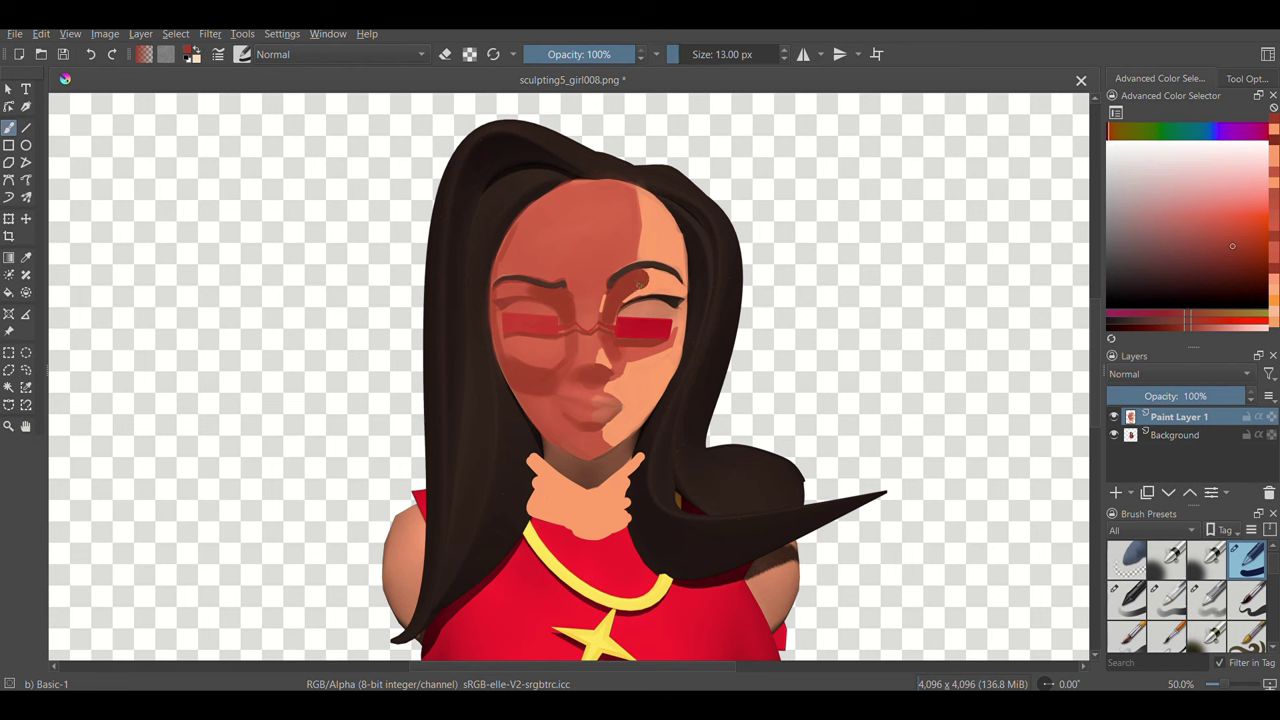
left_click(660, 285, "ctrl")
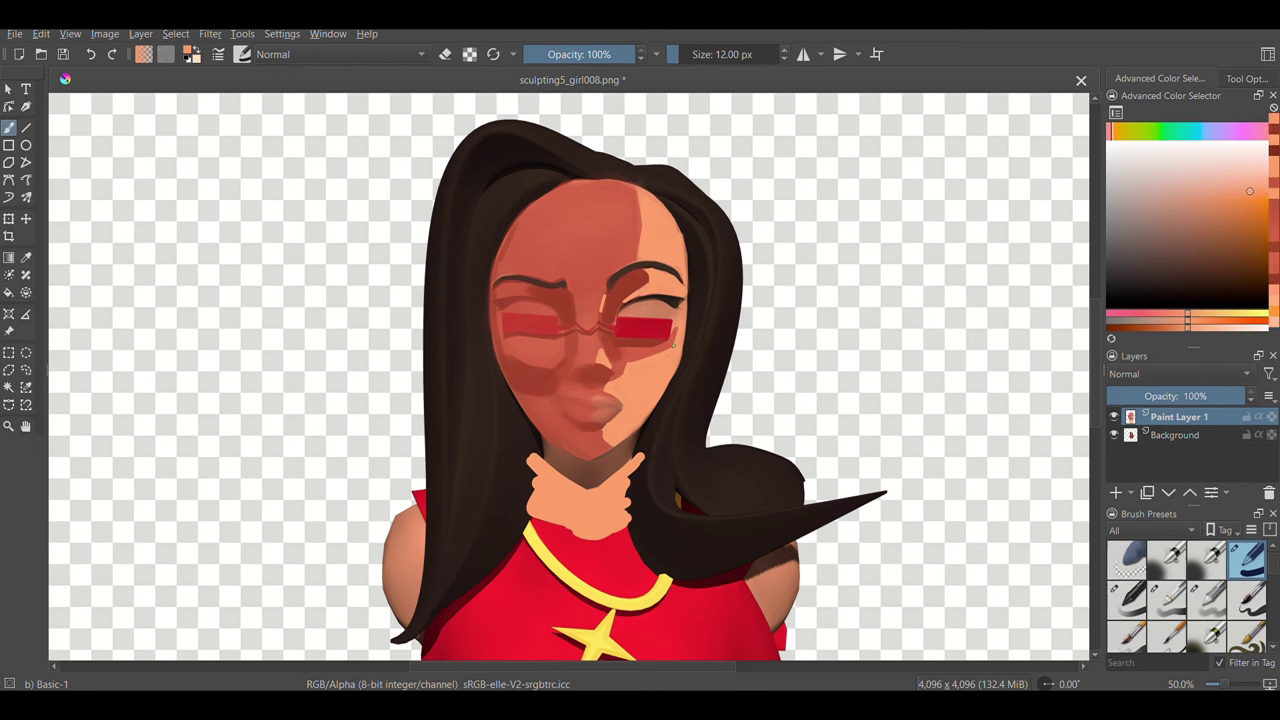
Erase stray paint at the neck and jaw edges, then save sculpting5_girl008.png
key("e")
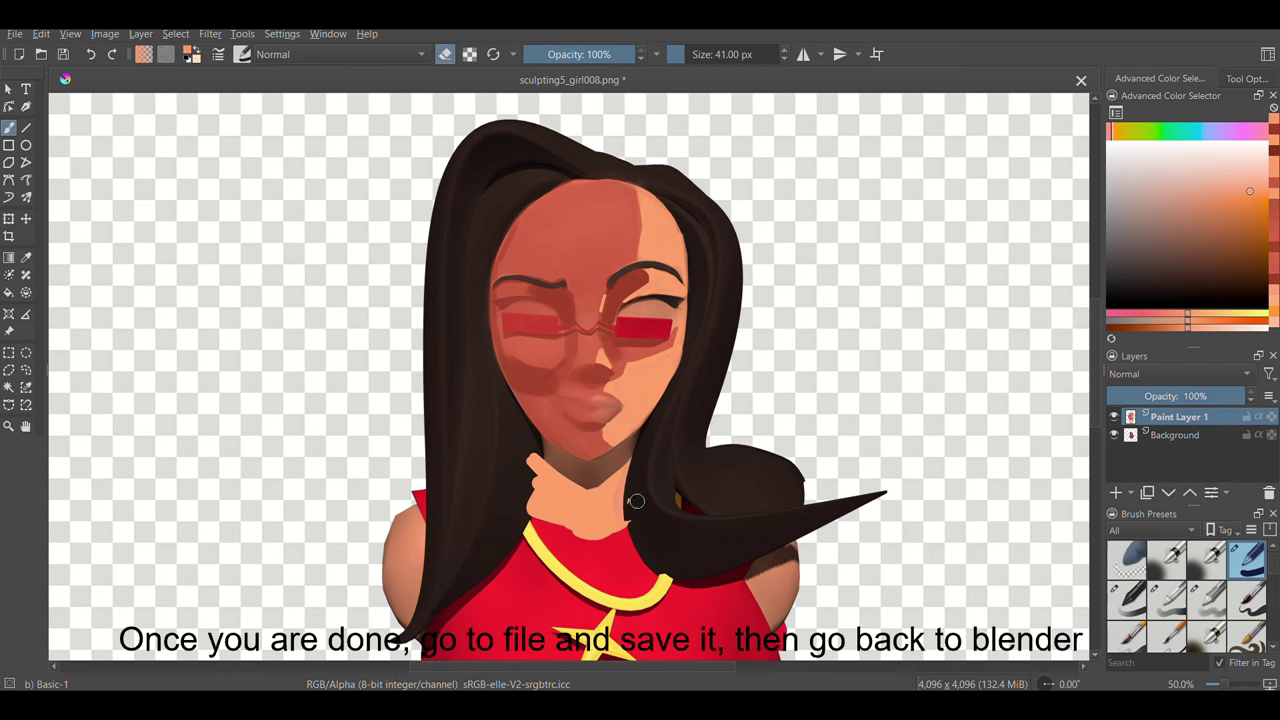
left_click_drag(641, 505, 628, 482)
left_click_drag(520, 446, 527, 488)
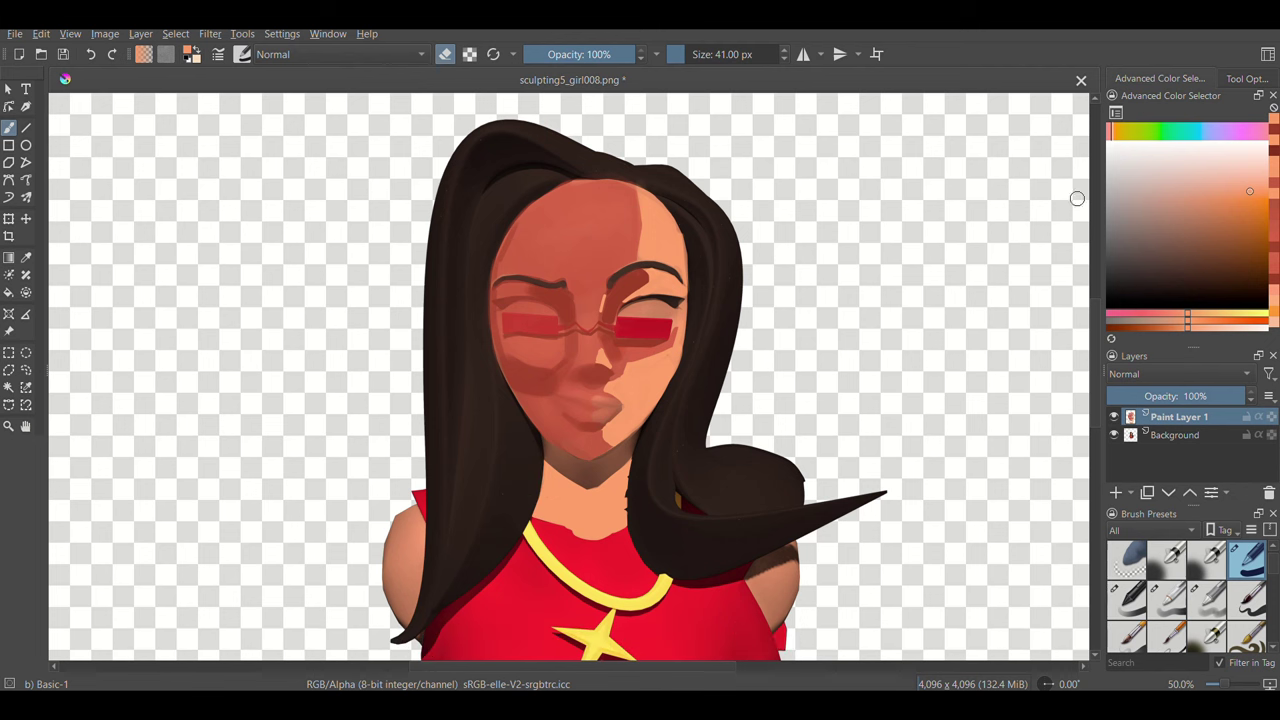
key("ctrl+s")
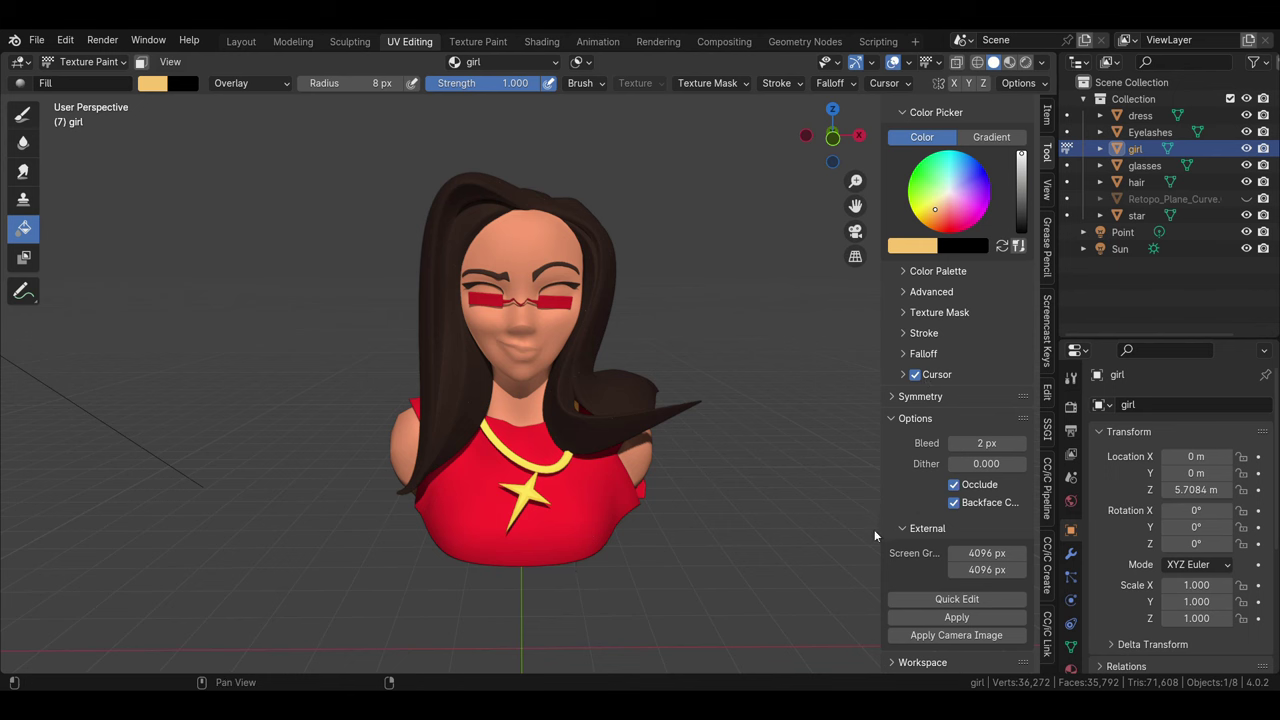
Project the edited Krita image back onto the bust and orbit to inspect it
left_click(956, 622)
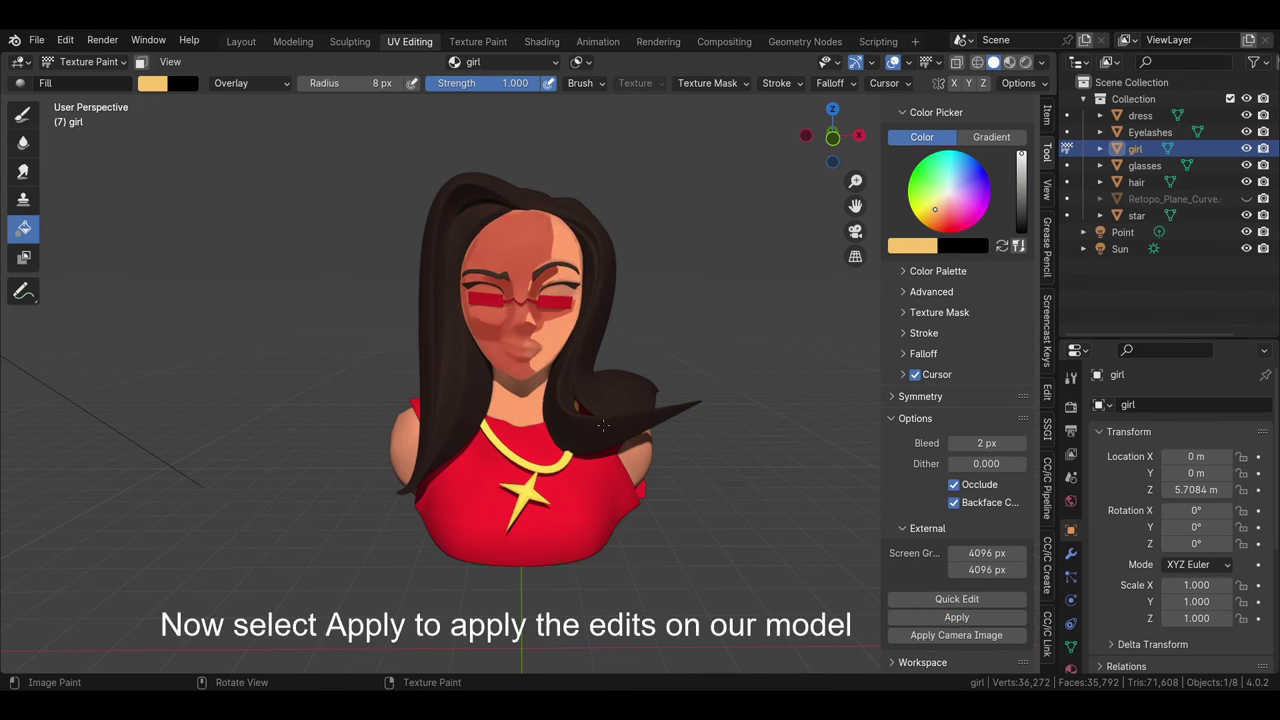
scroll(603, 425, "up", 2)
middle_click_drag(573, 400, 563, 425)
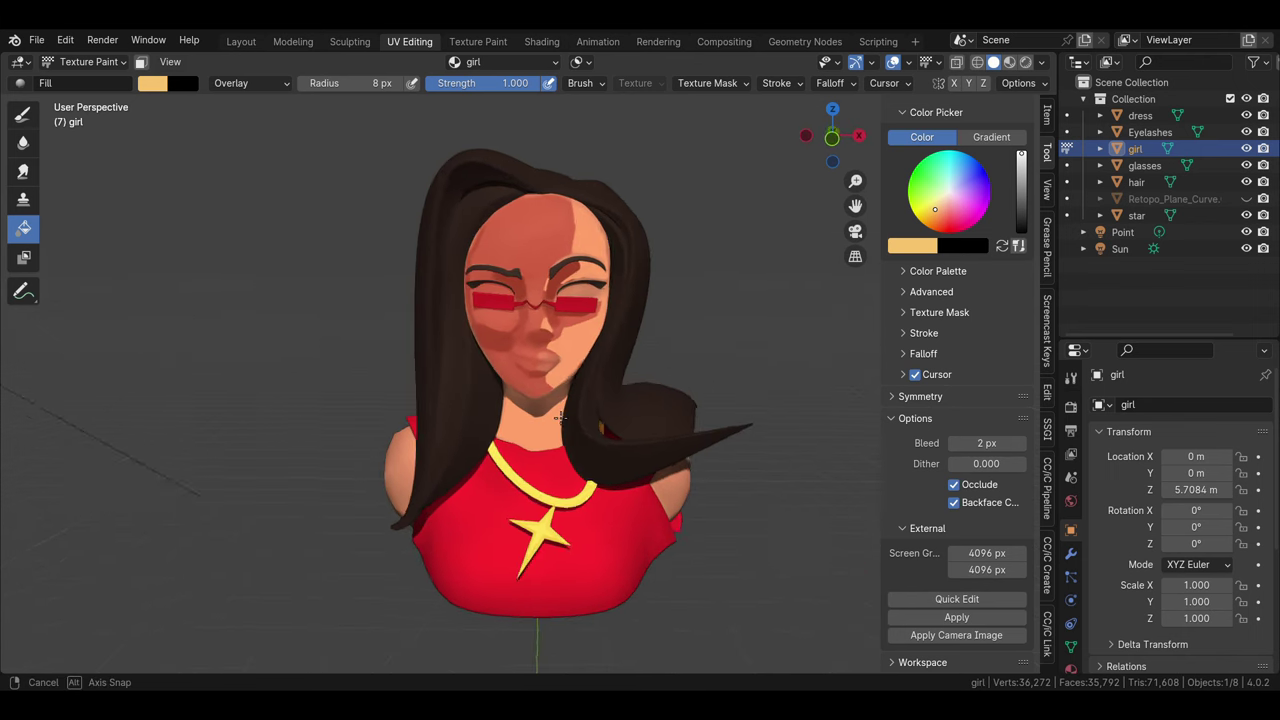
middle_click_drag(563, 425, 548, 421)
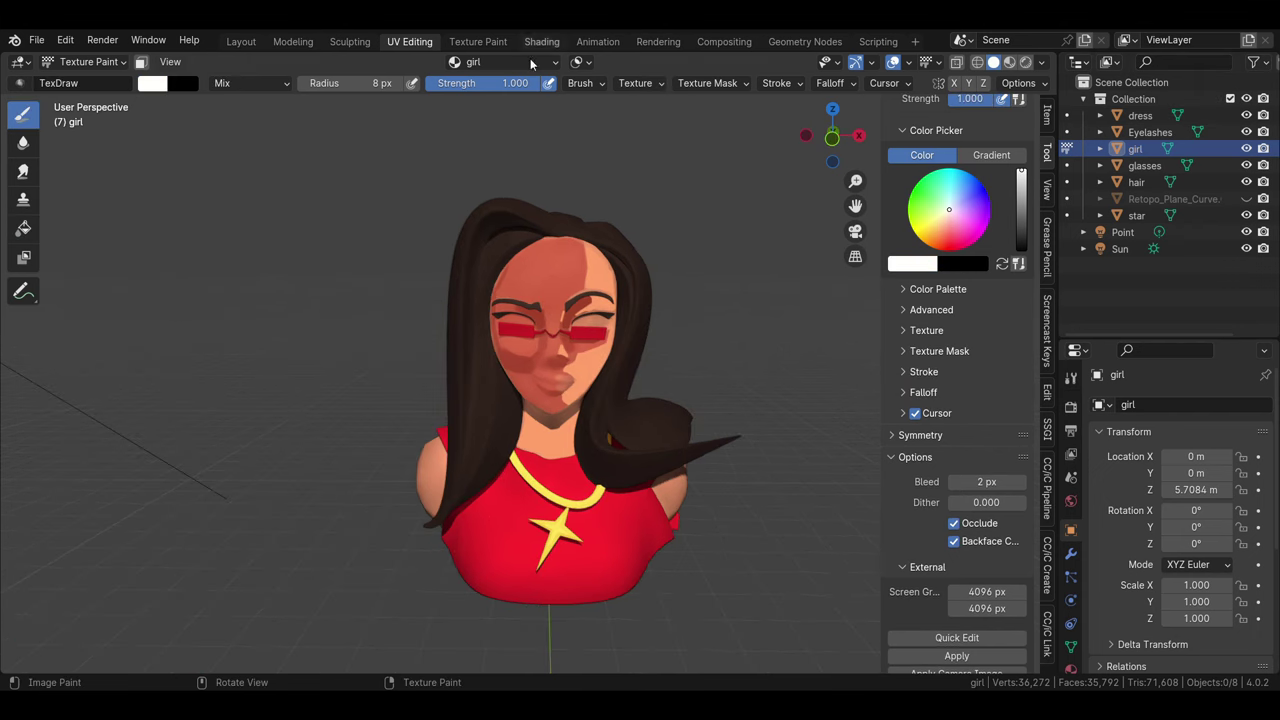
Select the CR hard round brush and eyedrop the face's red-brown shadow colour
mouse_move(564, 316)
middle_mouse_down()
mouse_move(558, 360)
mouse_move(559, 322)
middle_mouse_up()
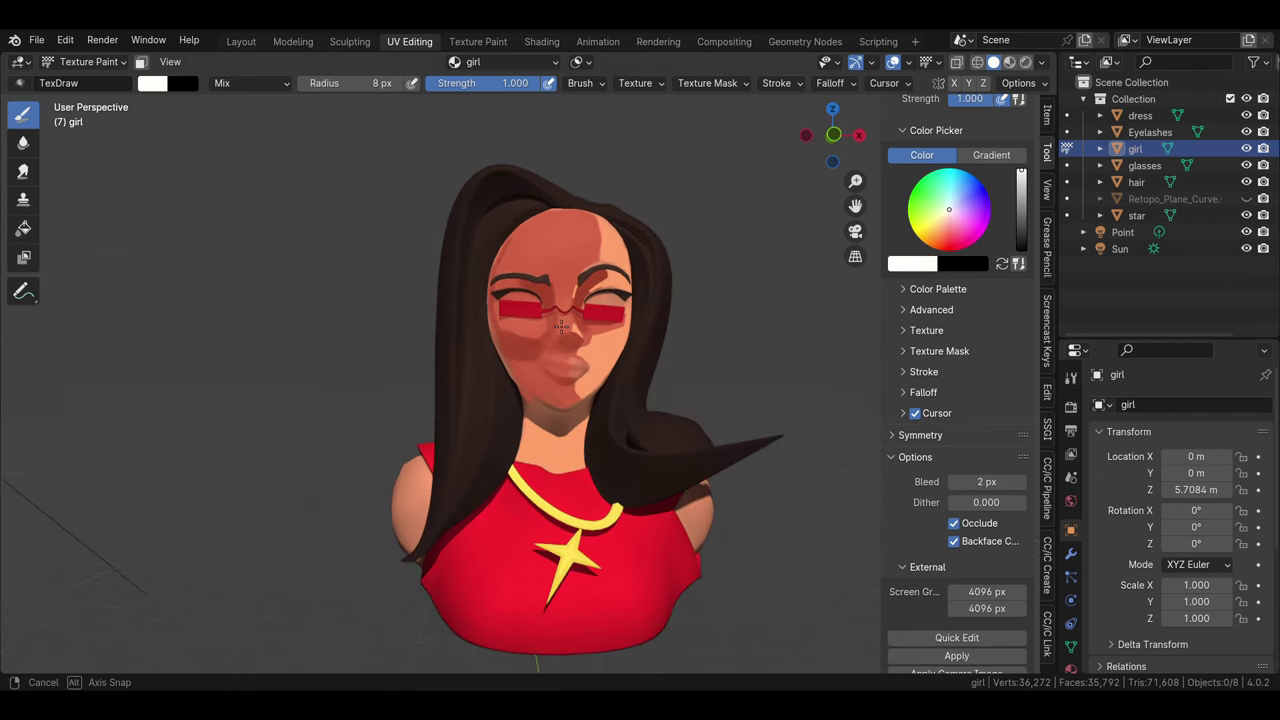
left_click(28, 83)
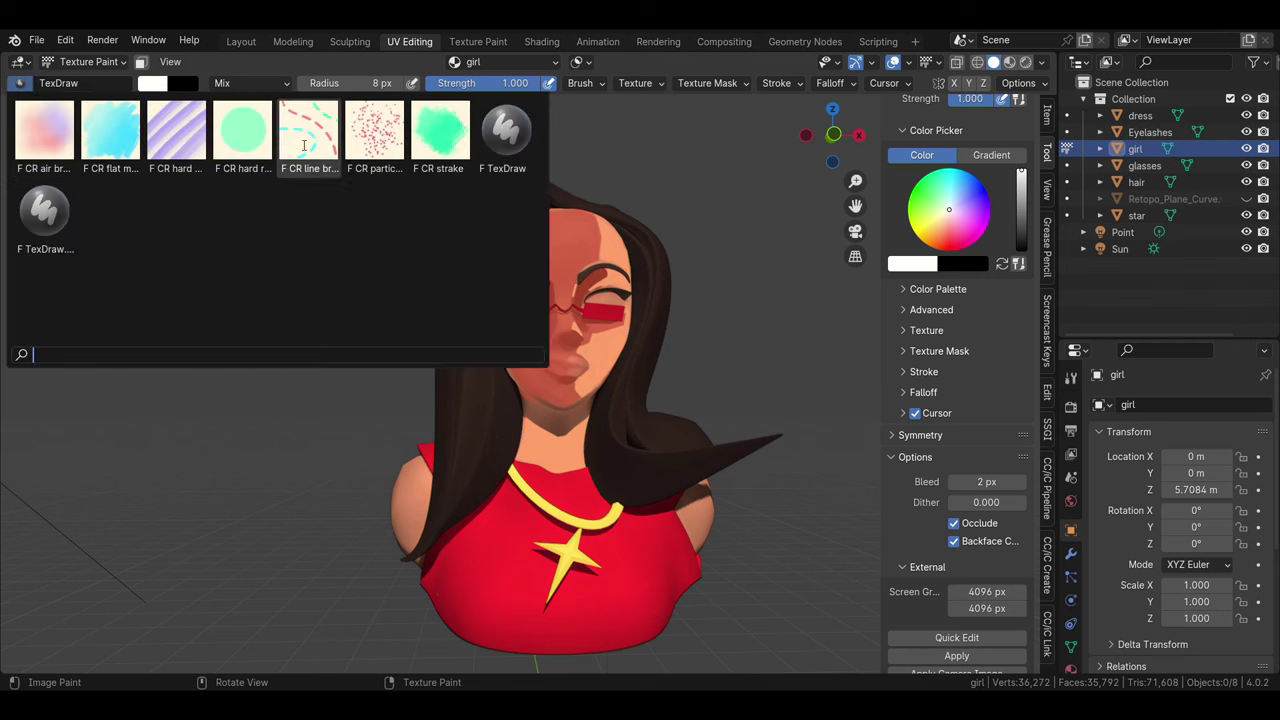
left_click(309, 138)
left_click(152, 83)
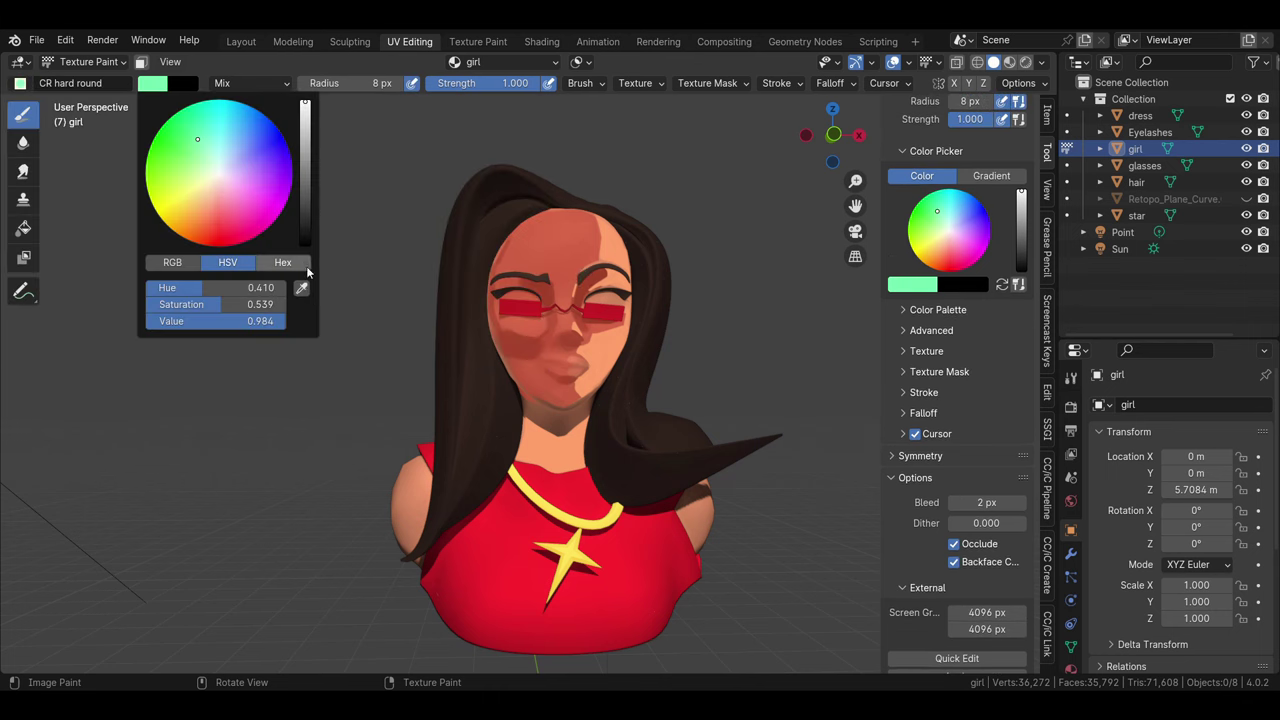
left_click(303, 290)
left_click(548, 300)
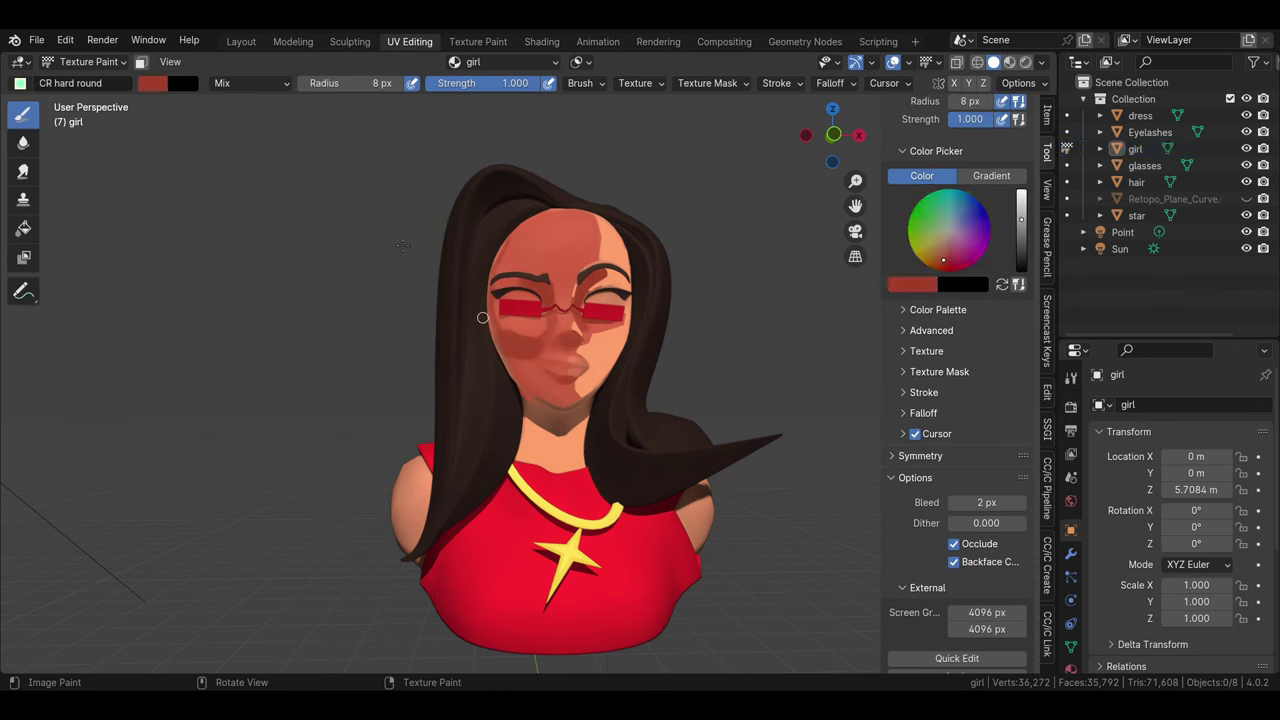
left_click(152, 83)
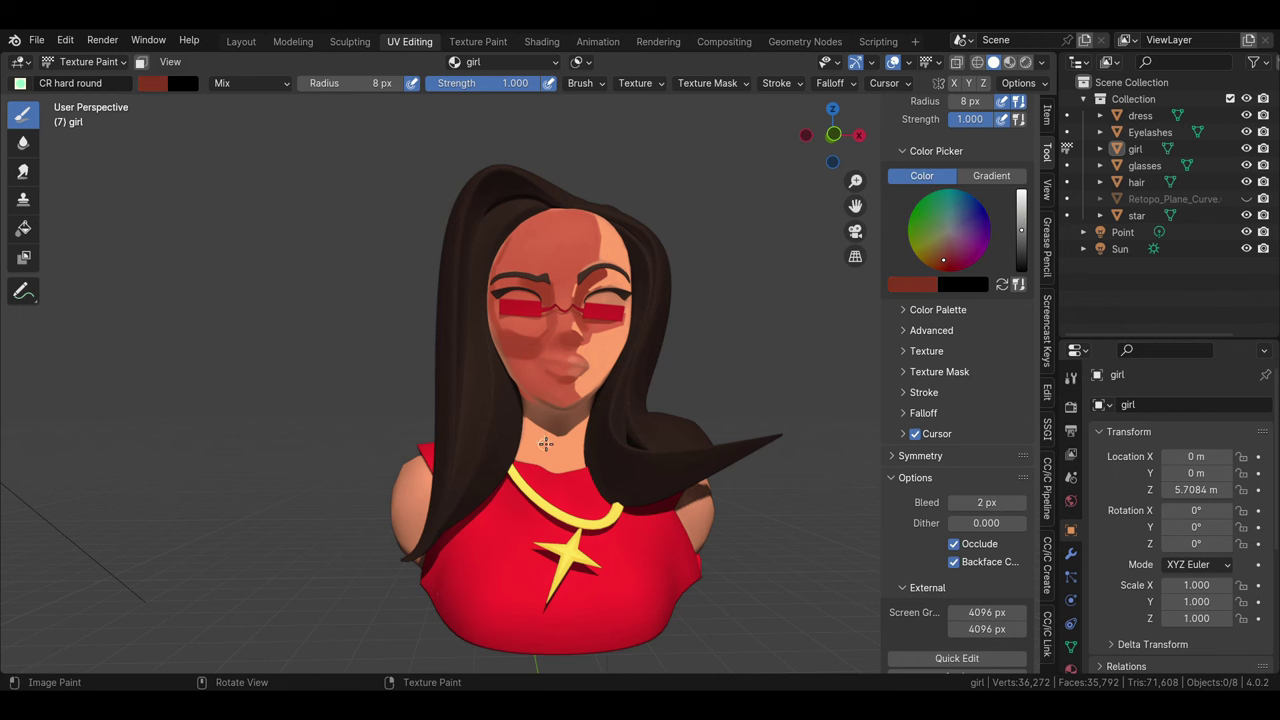
Paint a dark shadow under the chin with a 13 px brush
scroll(540, 440, "up", 3)
middle_click_drag(540, 440, 500, 434)
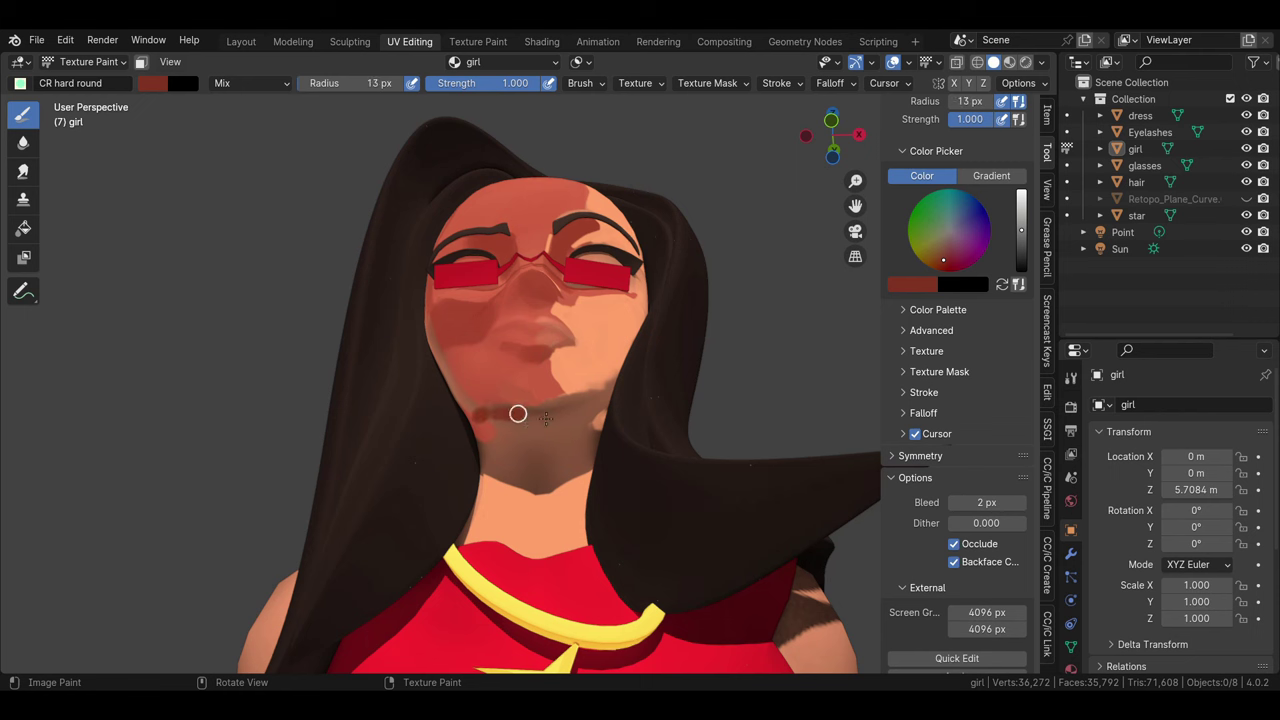
key("bracketright")
key("bracketright")
key("bracketright")
mouse_move(571, 449)
left_mouse_down()
mouse_move(585, 421)
mouse_move(537, 480)
mouse_move(580, 463)
mouse_move(547, 480)
mouse_move(586, 423)
mouse_move(590, 385)
mouse_move(517, 428)
mouse_move(476, 421)
mouse_move(526, 480)
mouse_move(543, 457)
mouse_move(552, 486)
left_mouse_up()
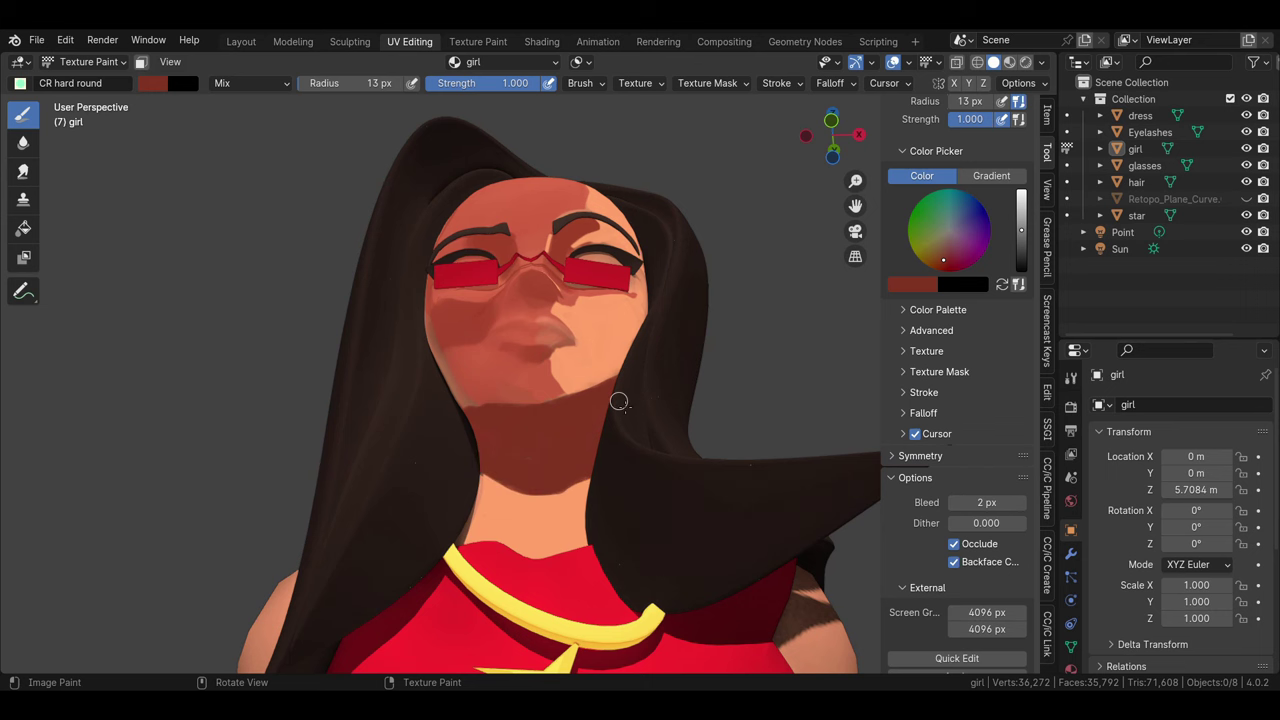
Darken the left cheek, jaw, temple and forehead edge near the hairline
mouse_move(598, 390)
middle_mouse_down()
mouse_move(575, 456)
mouse_move(530, 410)
middle_mouse_up()
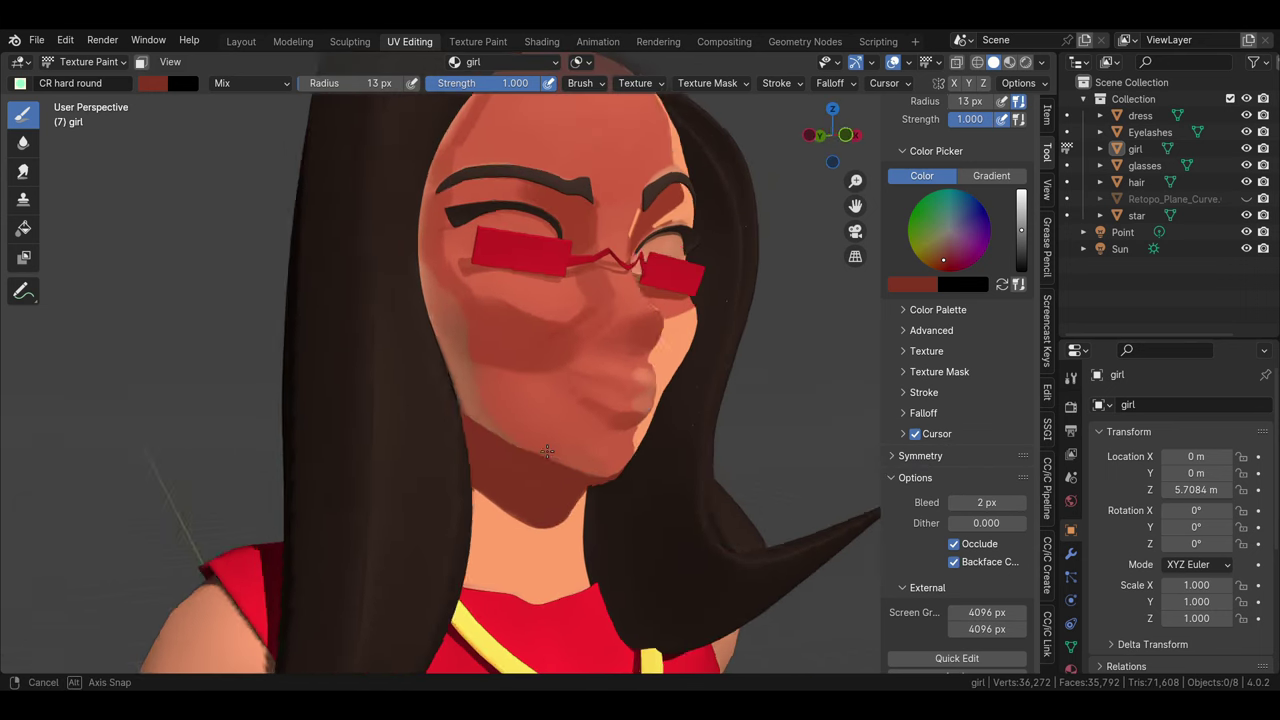
scroll(528, 408, "up", 3)
key("f")
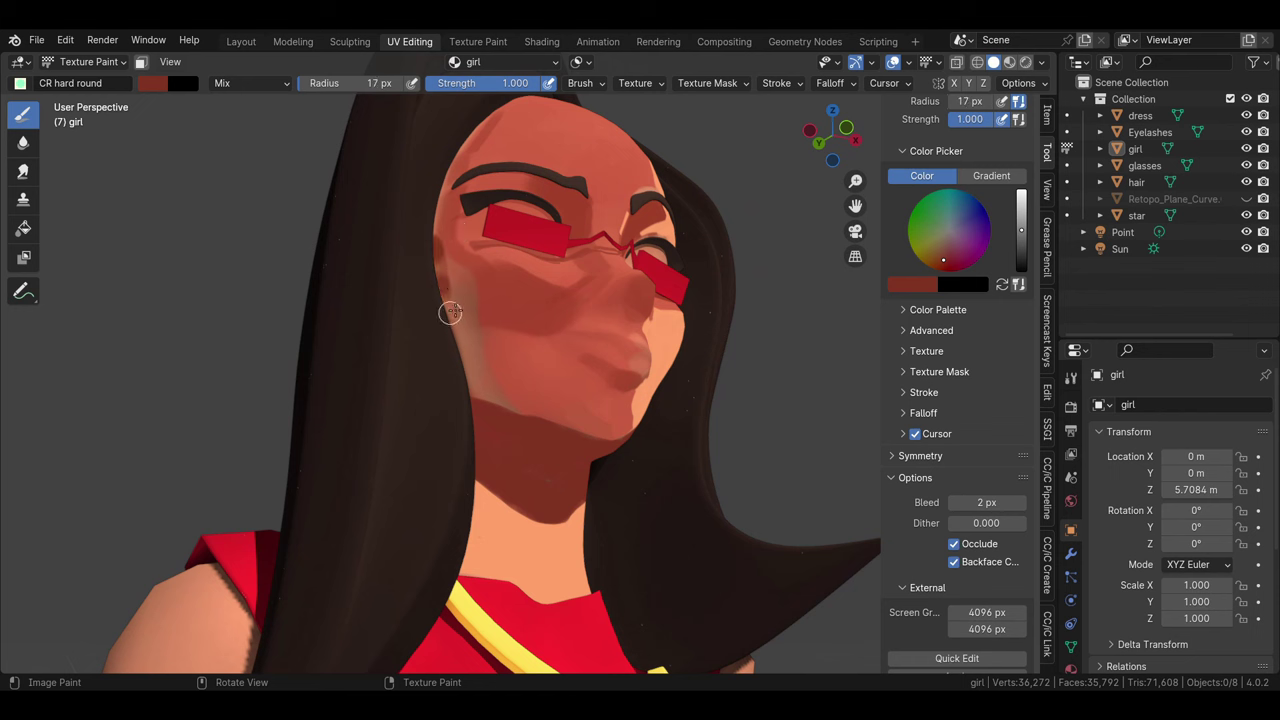
left_click_drag(457, 320, 509, 414, "ctrl")
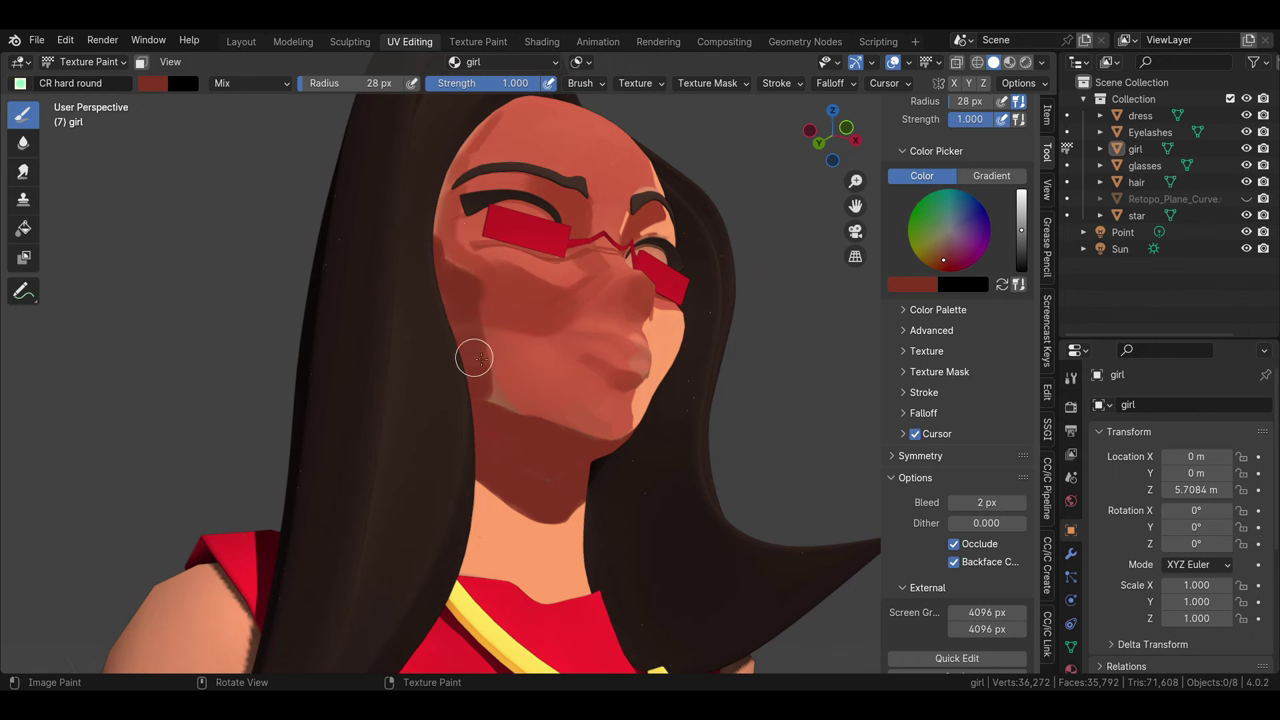
key("f")
key("f")
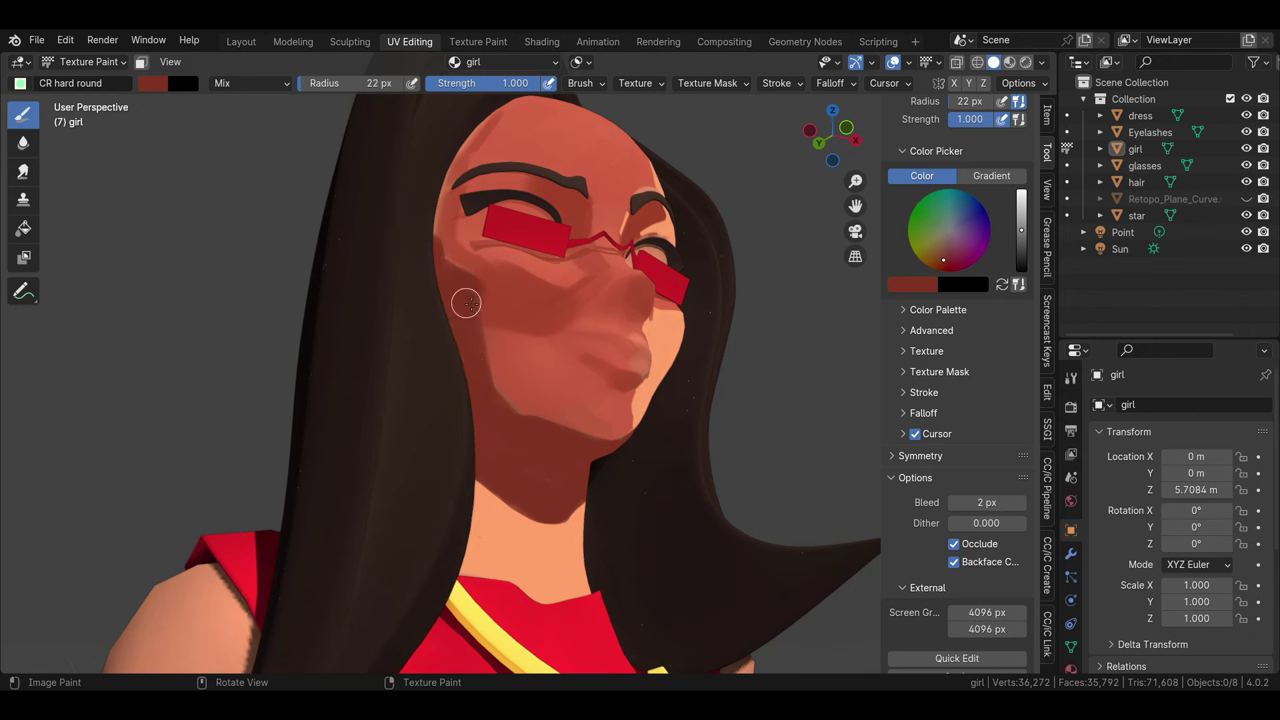
left_click_drag(428, 251, 440, 178)
left_click_drag(440, 230, 472, 147)
key("f")
key("f")
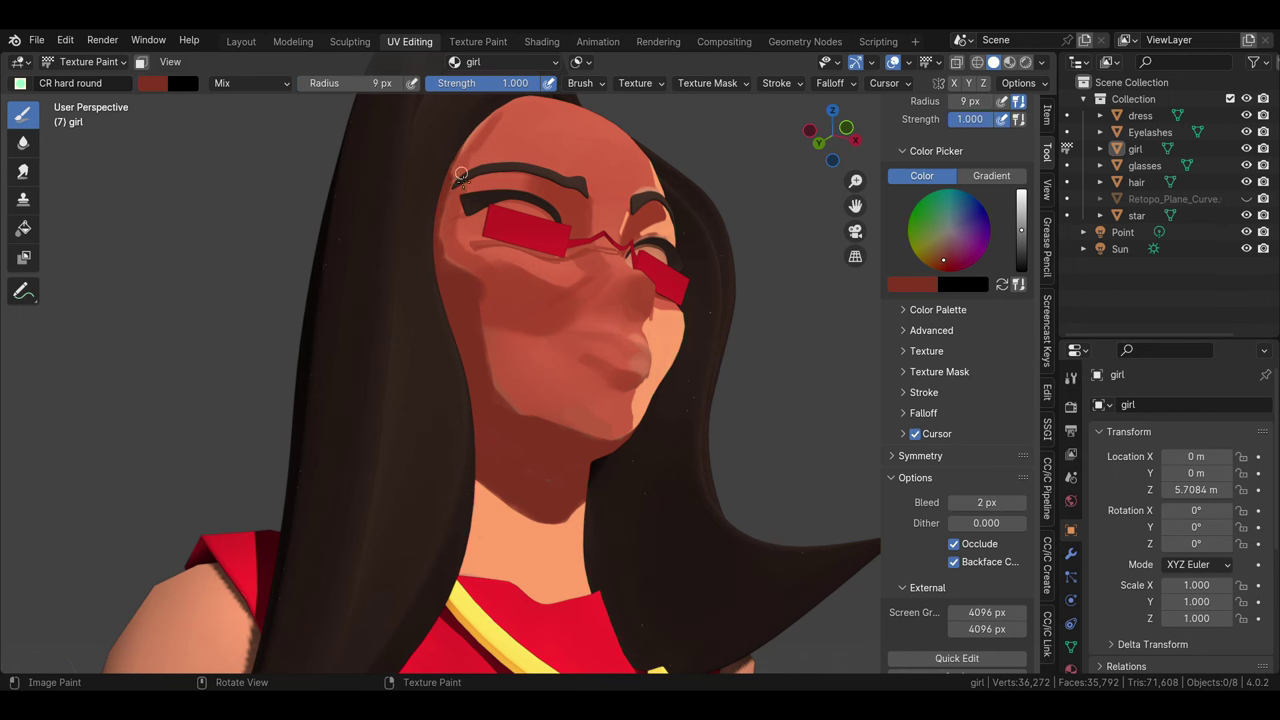
left_click_drag(478, 132, 458, 176)
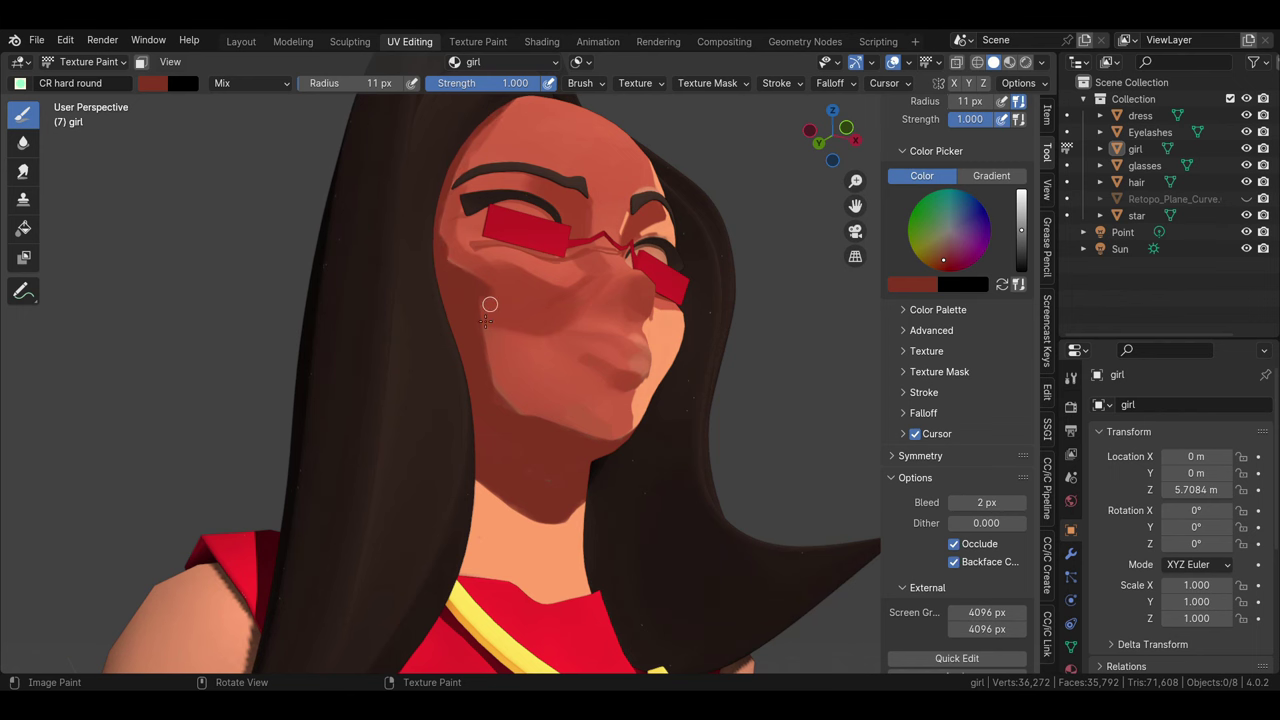
key("bracketright")
key("bracketright")
key("bracketright")
key("bracketright")
key("bracketright")
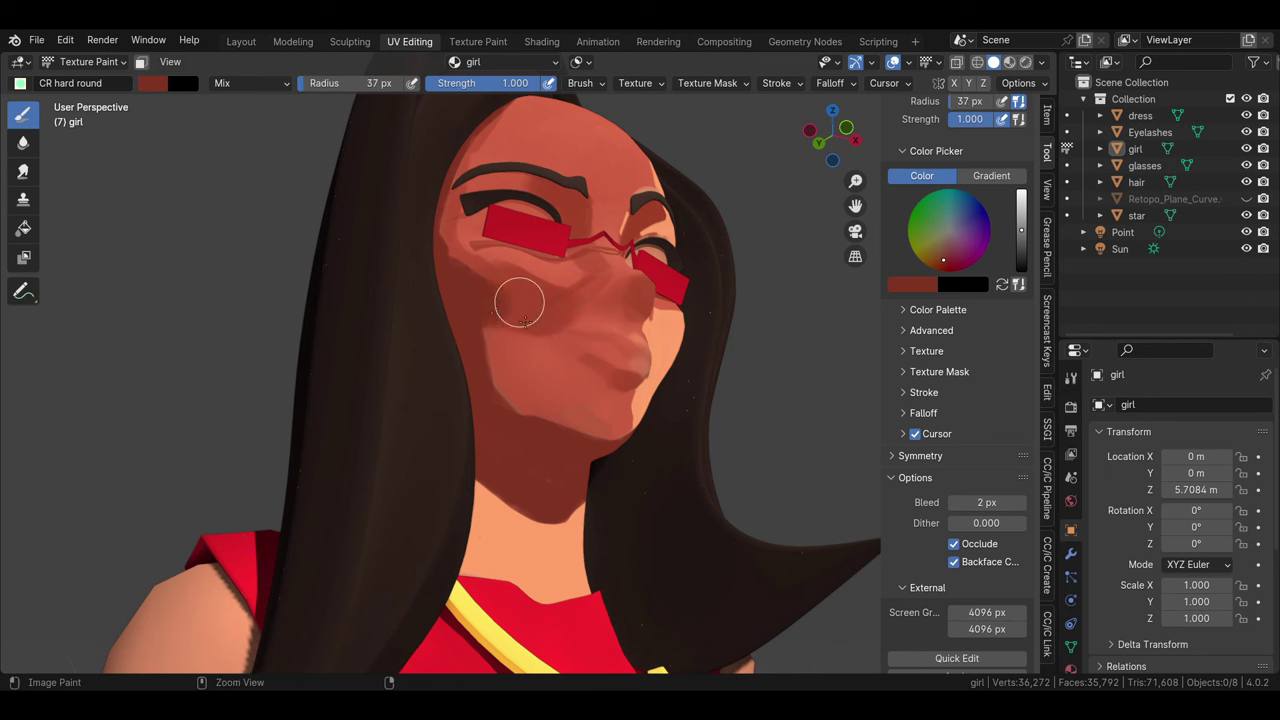
scroll(531, 290, "down", 3)
mouse_move(531, 290)
middle_mouse_down()
mouse_move(503, 432)
mouse_move(599, 340)
mouse_move(565, 287)
middle_mouse_up()
Pick a brighter red brush colour and set the brush to about 17 px
scroll(599, 340, "up", 3)
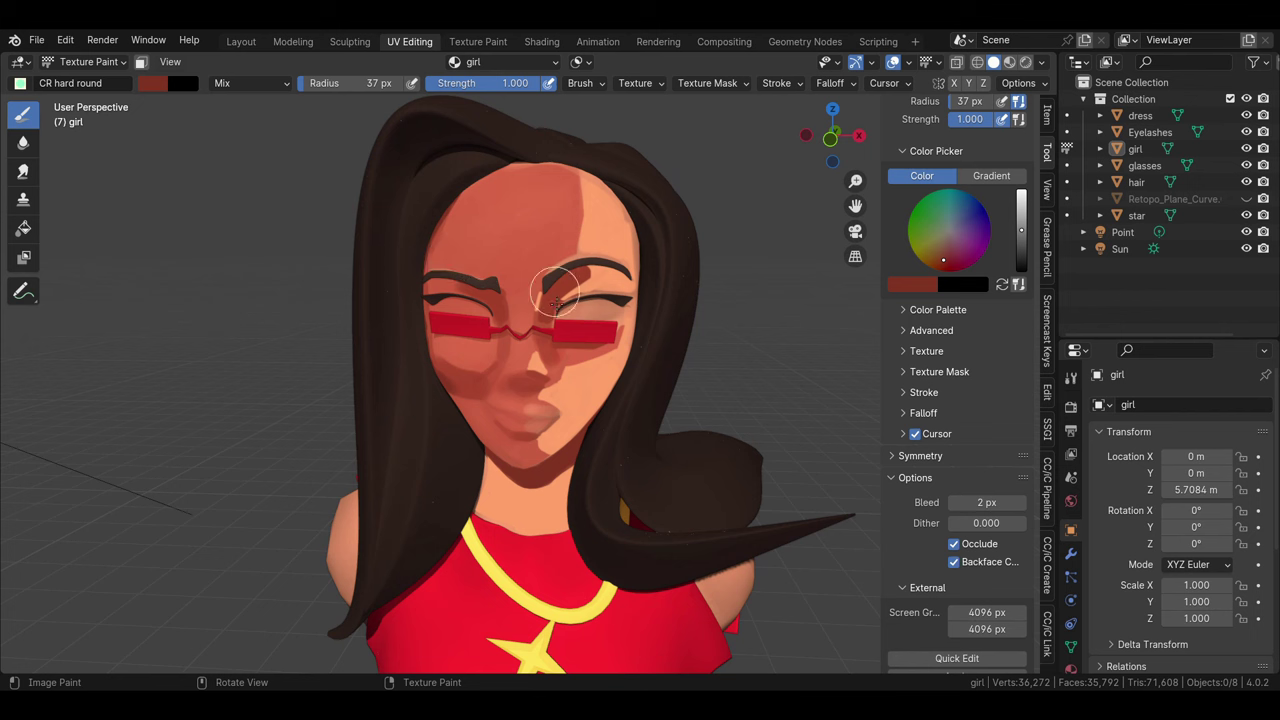
key("bracketleft")
key("bracketleft")
key("bracketleft")
key("bracketright")
key("bracketright")
key("bracketright")
left_click(152, 83)
left_click_drag(270, 290, 302, 288)
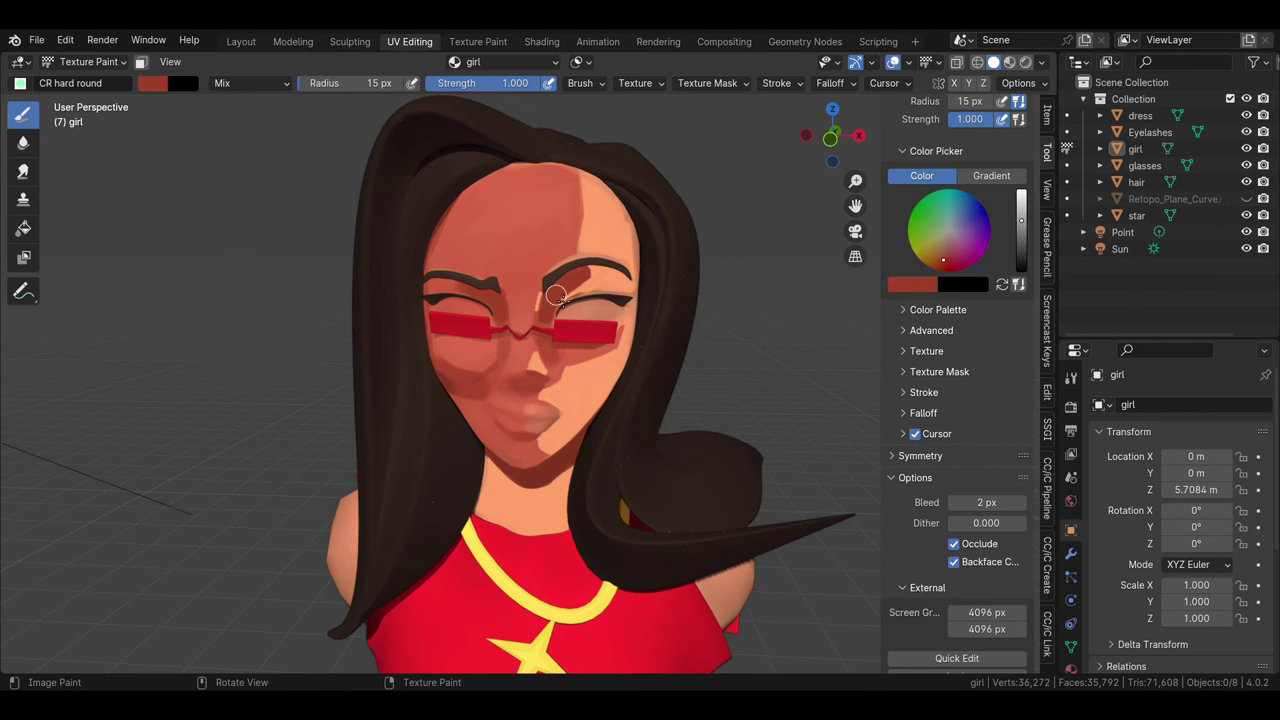
key("bracketleft")
key("bracketright")
key("bracketright")
key("bracketright")
Switch to a peach skin tone at 8 px and sharpen the forehead shadow edge
left_click(159, 83)
key("s")
key("bracketleft")
key("bracketleft")
key("bracketleft")
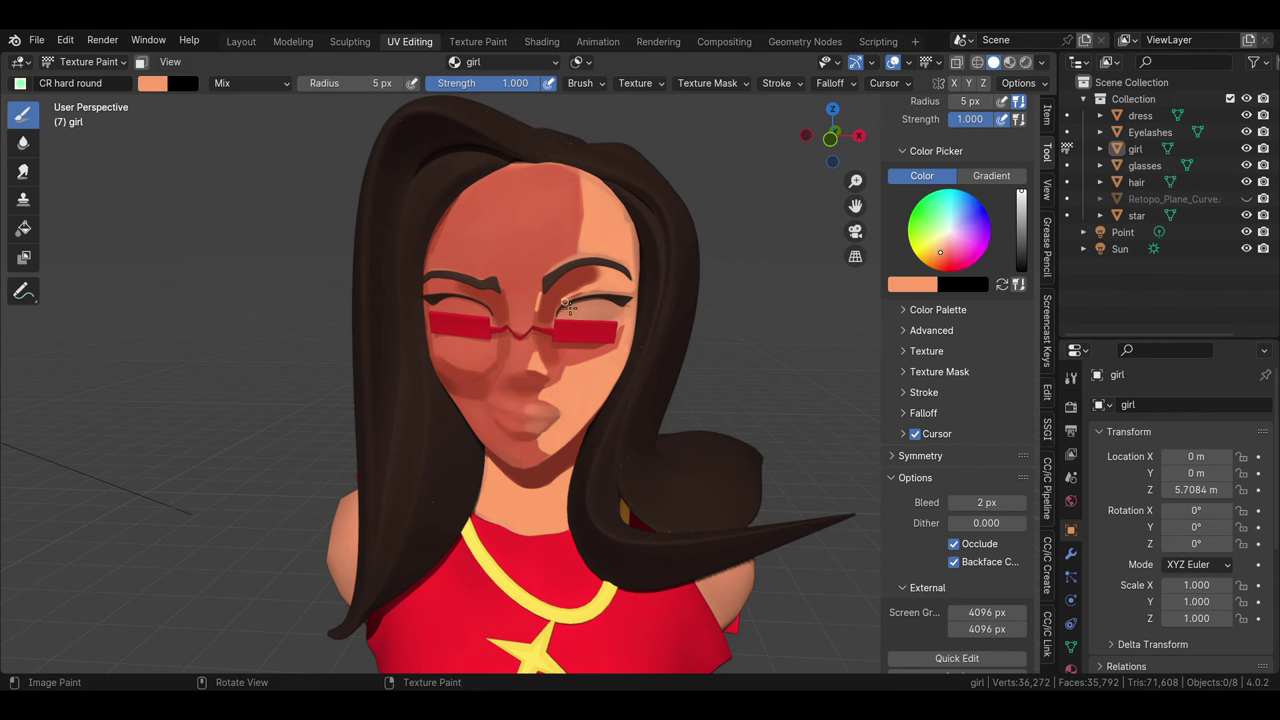
key("bracketright")
left_click_drag(580, 172, 590, 232)
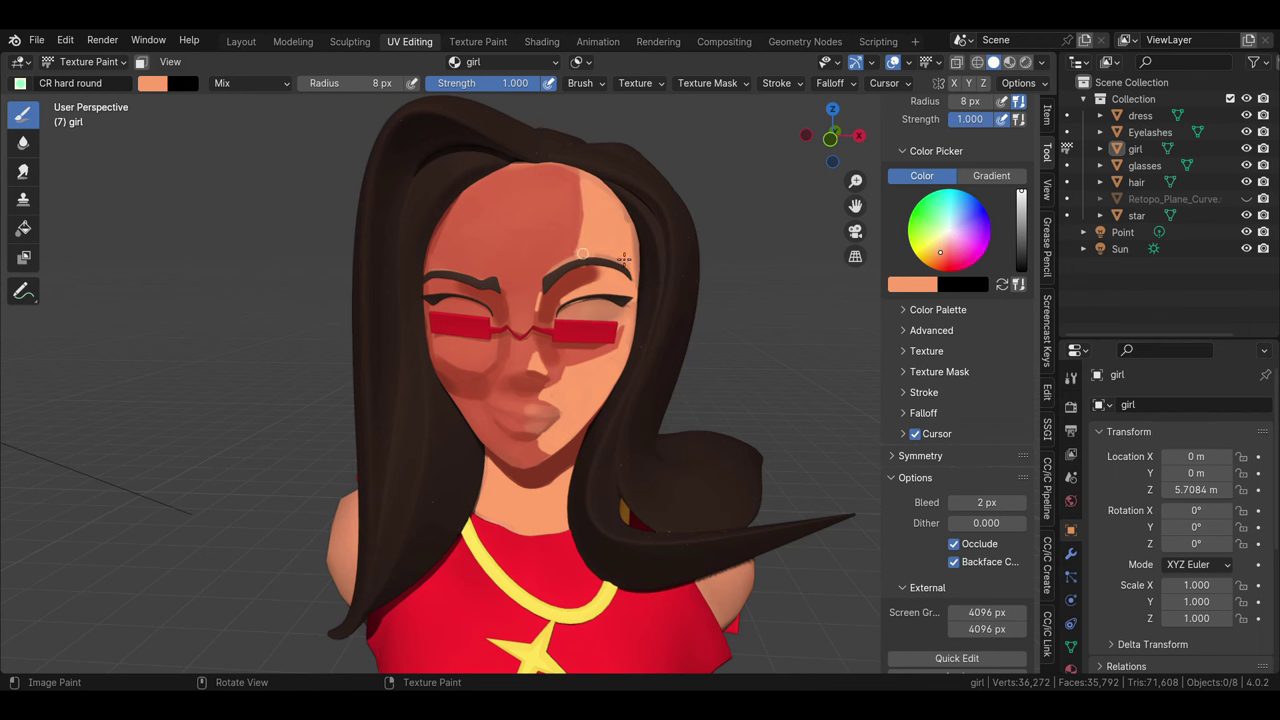
Pick a reddish-orange brush colour with a 7 px radius
left_click(152, 83)
left_click(221, 178)
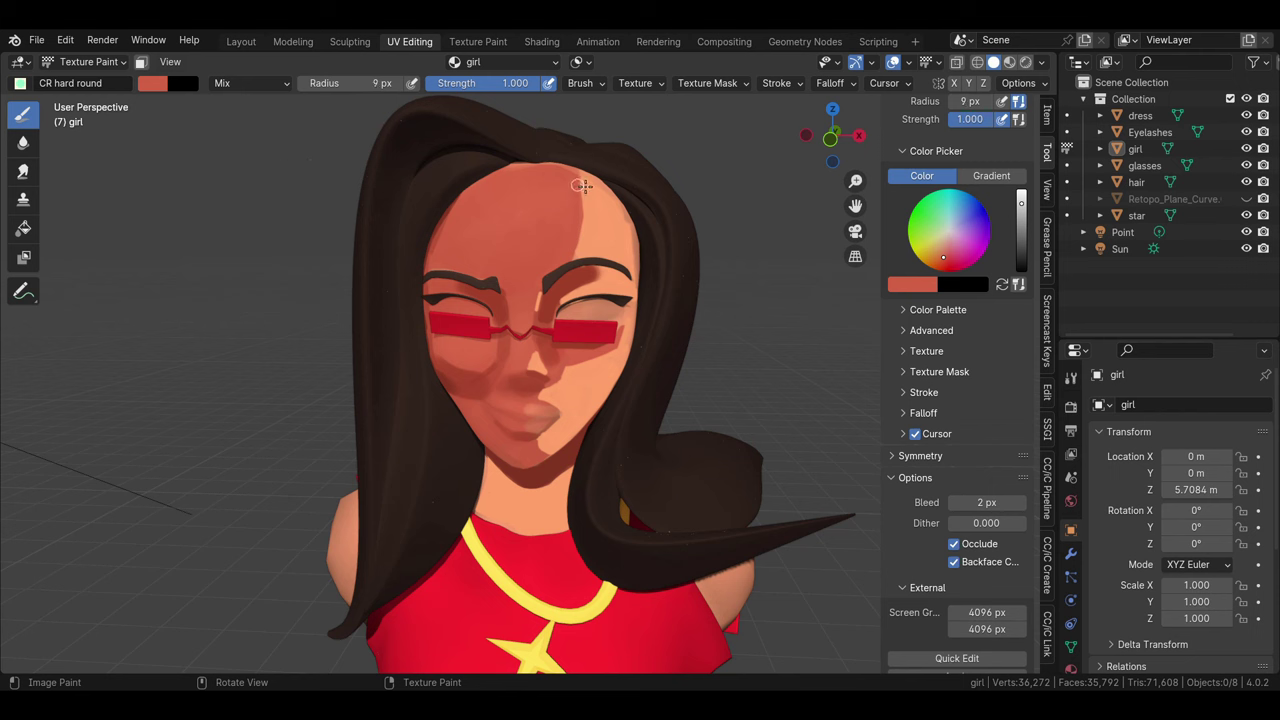
key("bracketleft")
key("bracketleft")
key("bracketright")
Sample the dark red shadow tone from the face with the eyedropper
left_click(152, 85)
left_click(301, 288)
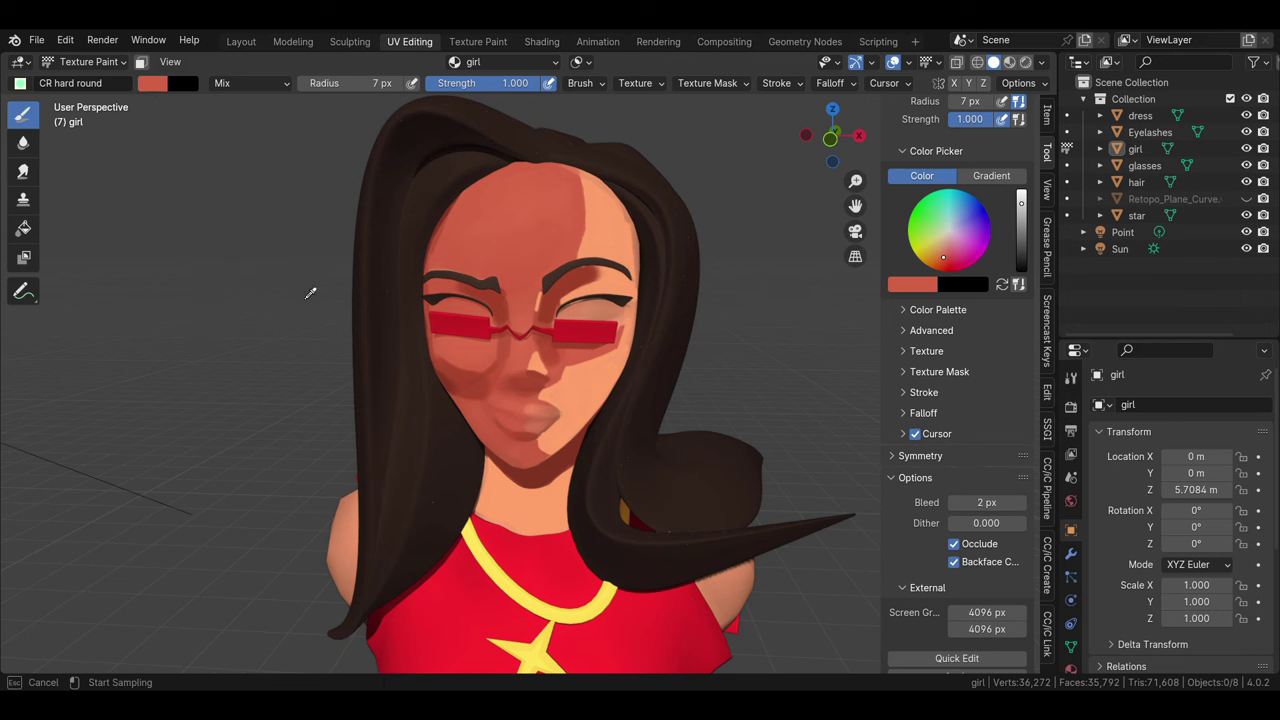
left_click(451, 220)
middle_click_drag(517, 242, 517, 200)
Resize the brush through 17, 15, 13 and 11 px, ending at a 22 px radius
key("f")
left_click(449, 200)
key("f")
left_click(571, 178)
key("f")
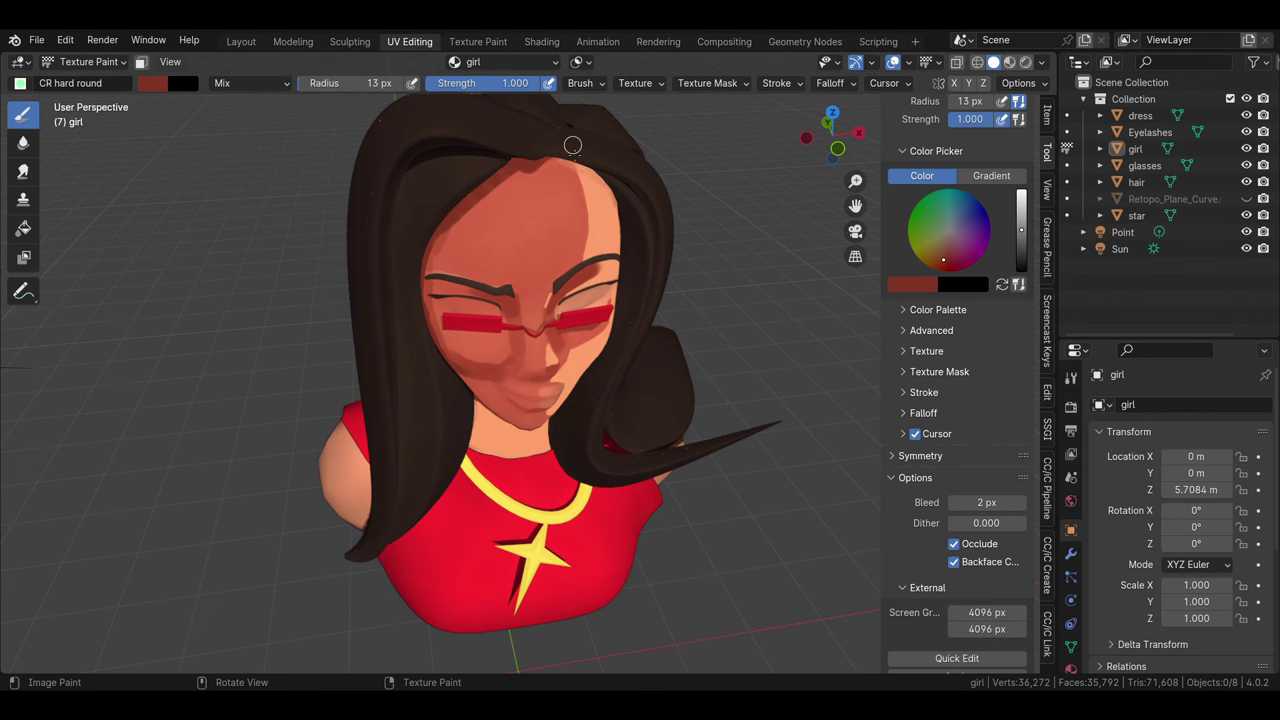
left_click(561, 157)
key("f")
left_click(585, 160)
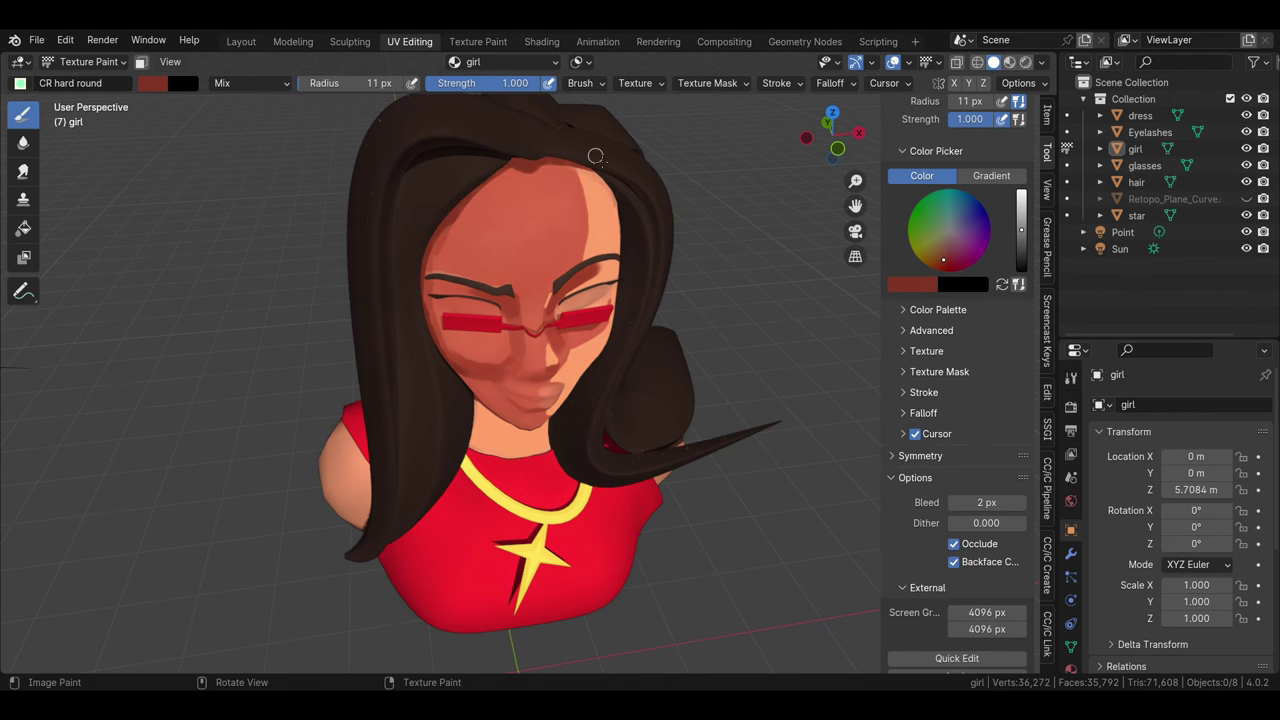
middle_click_drag(616, 238, 670, 220)
key("f")
left_click(641, 222)
key("f")
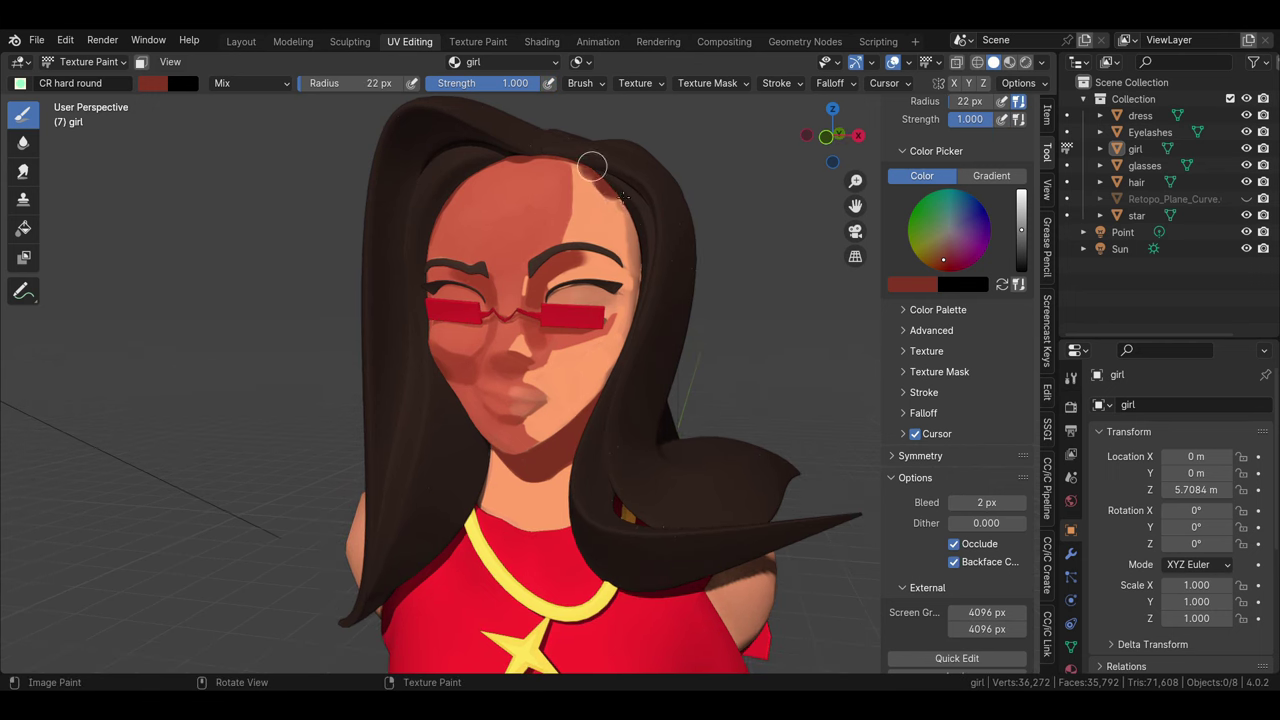
Set the brush to 22 px and orbit back to a front view of the face
left_click(632, 205)
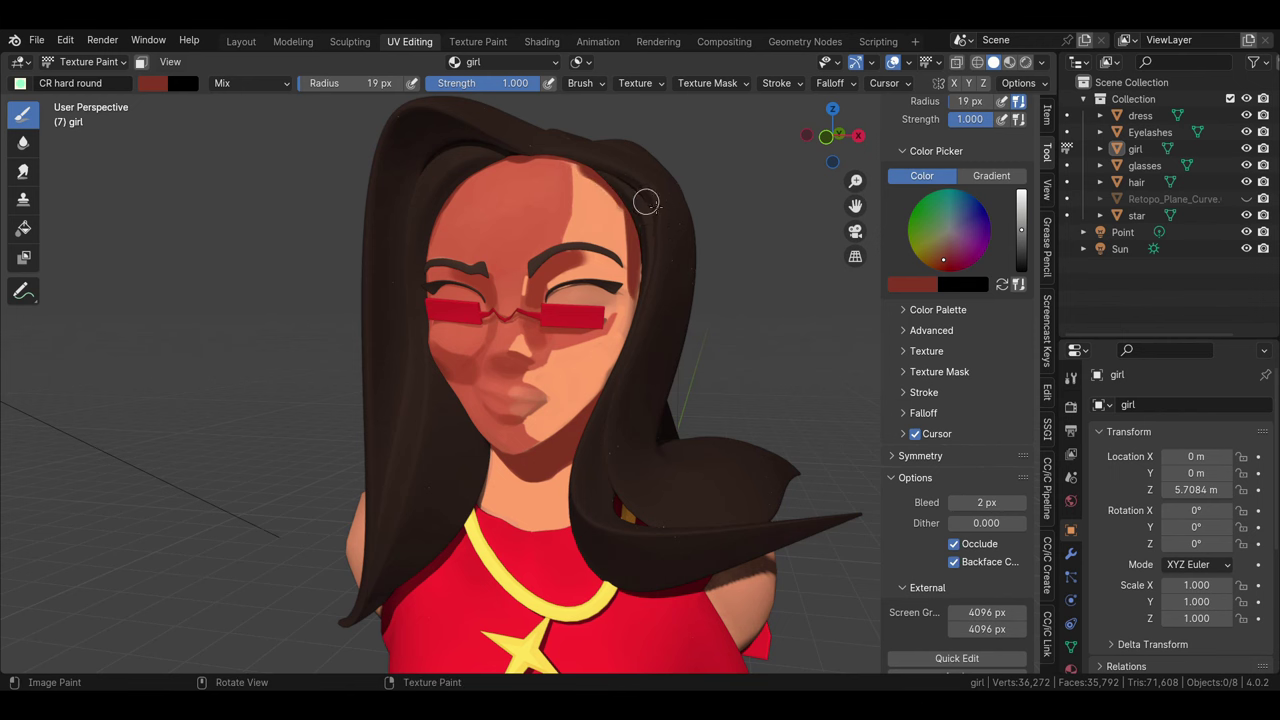
middle_click_drag(691, 294, 697, 349)
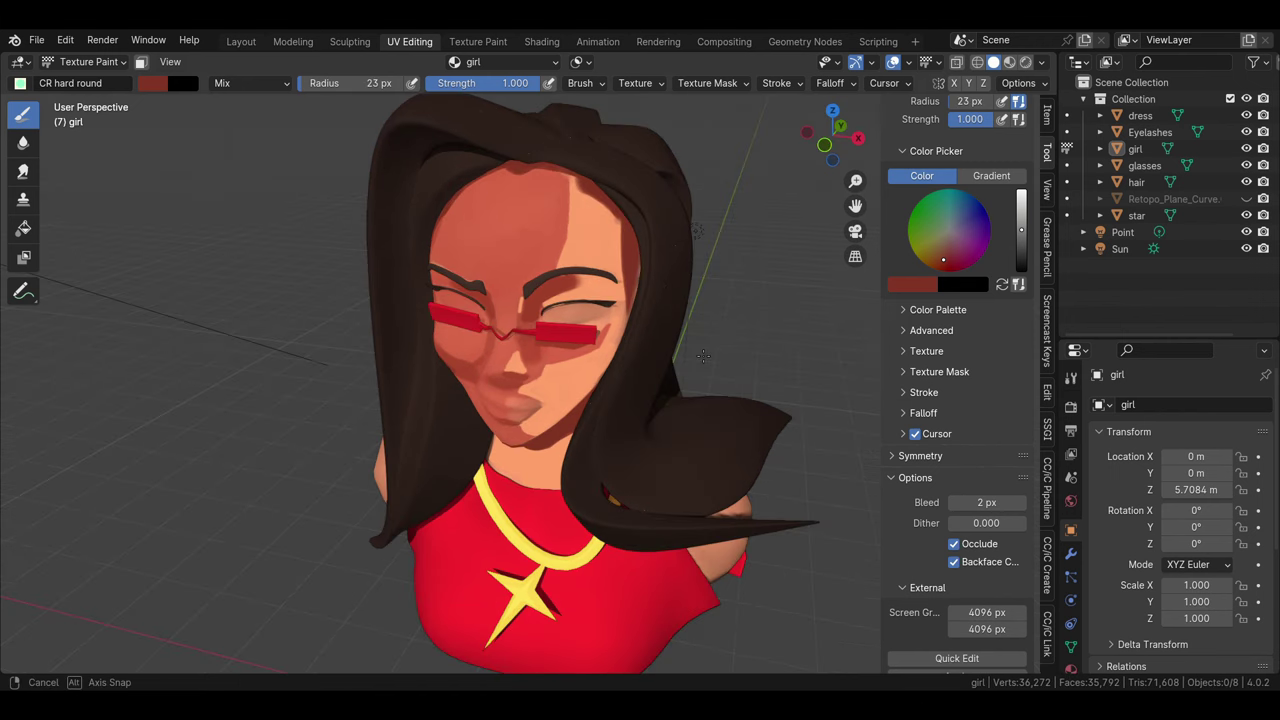
key("bracketleft")
middle_click_drag(631, 357, 636, 327)
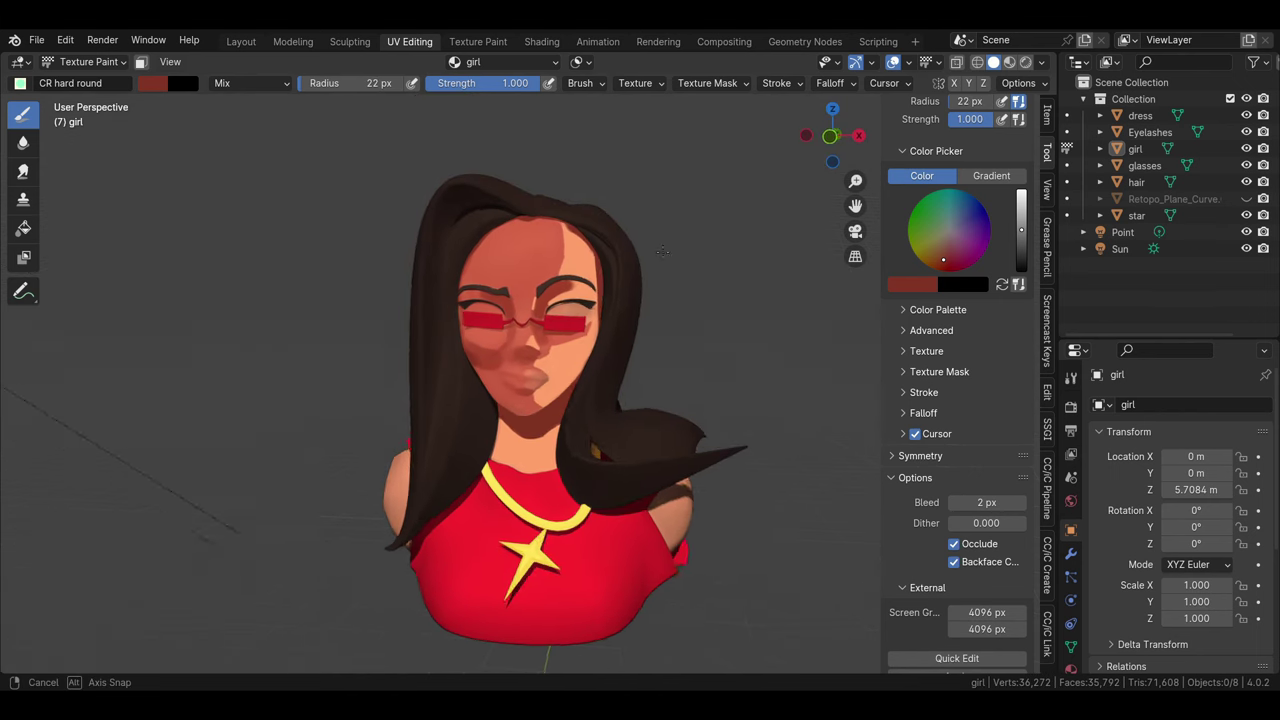
scroll(634, 324, "up", 2)
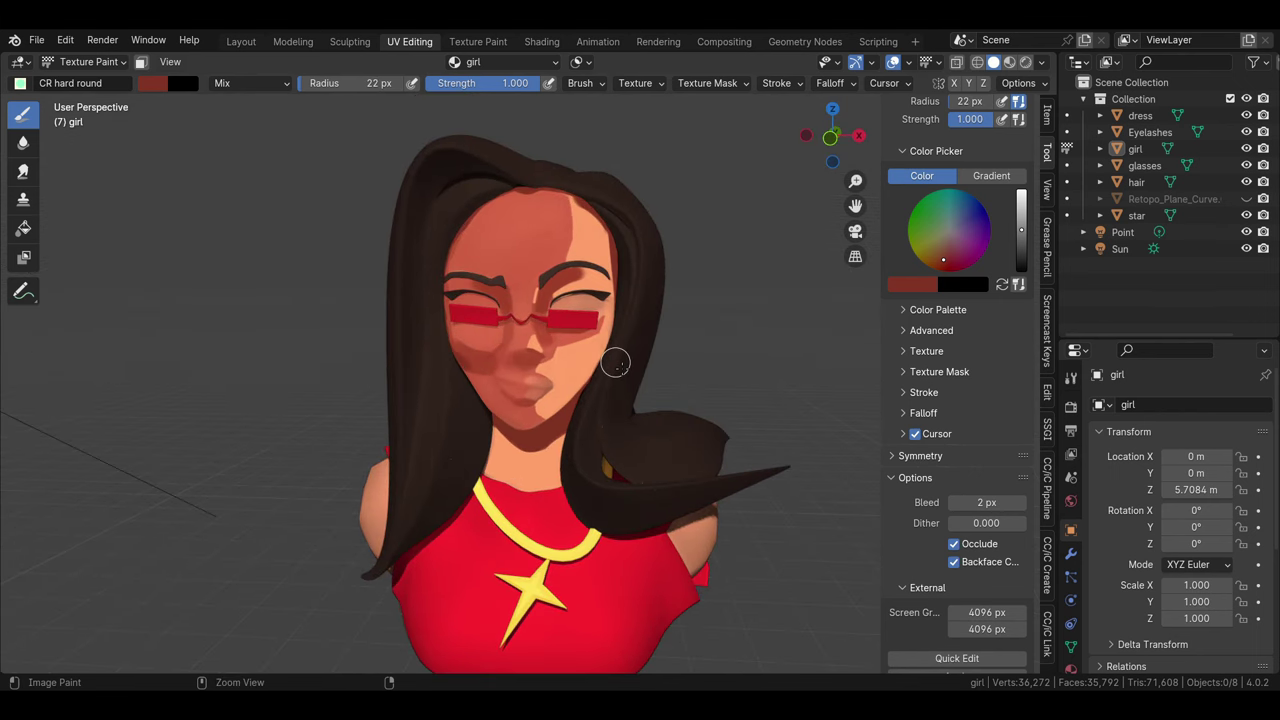
middle_click_drag(615, 362, 592, 383)
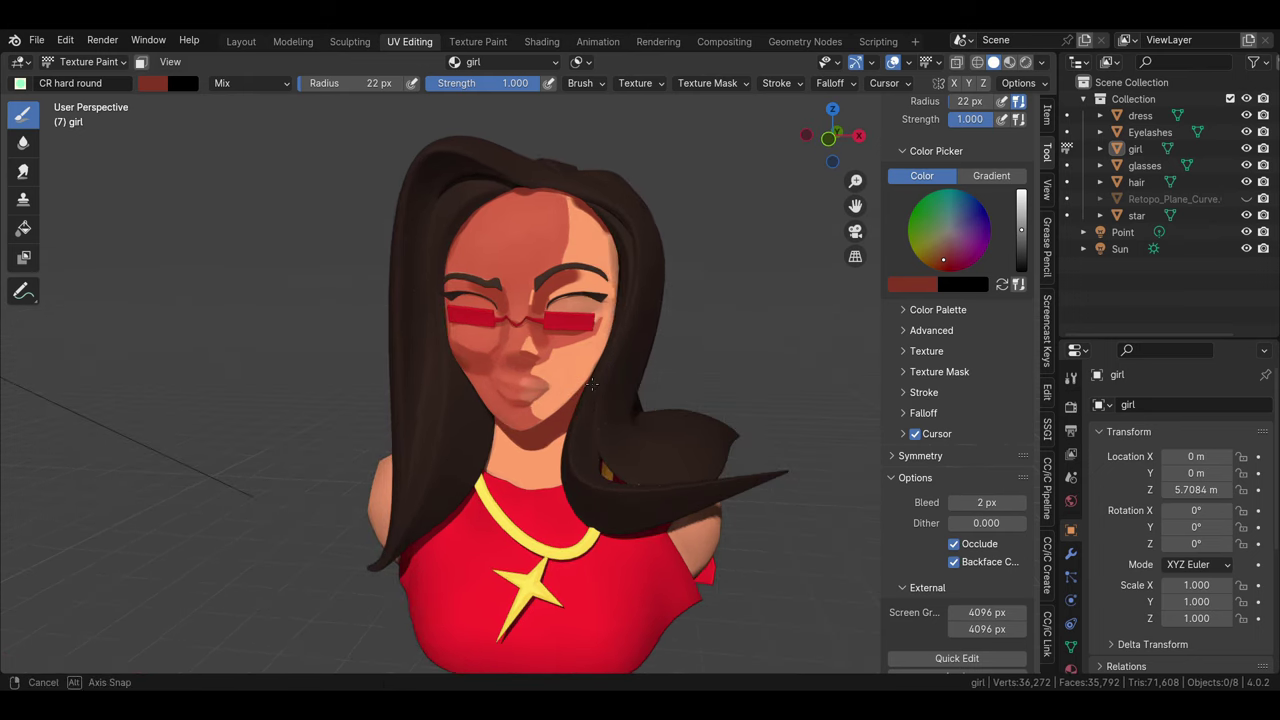
middle_click_drag(592, 383, 626, 316)
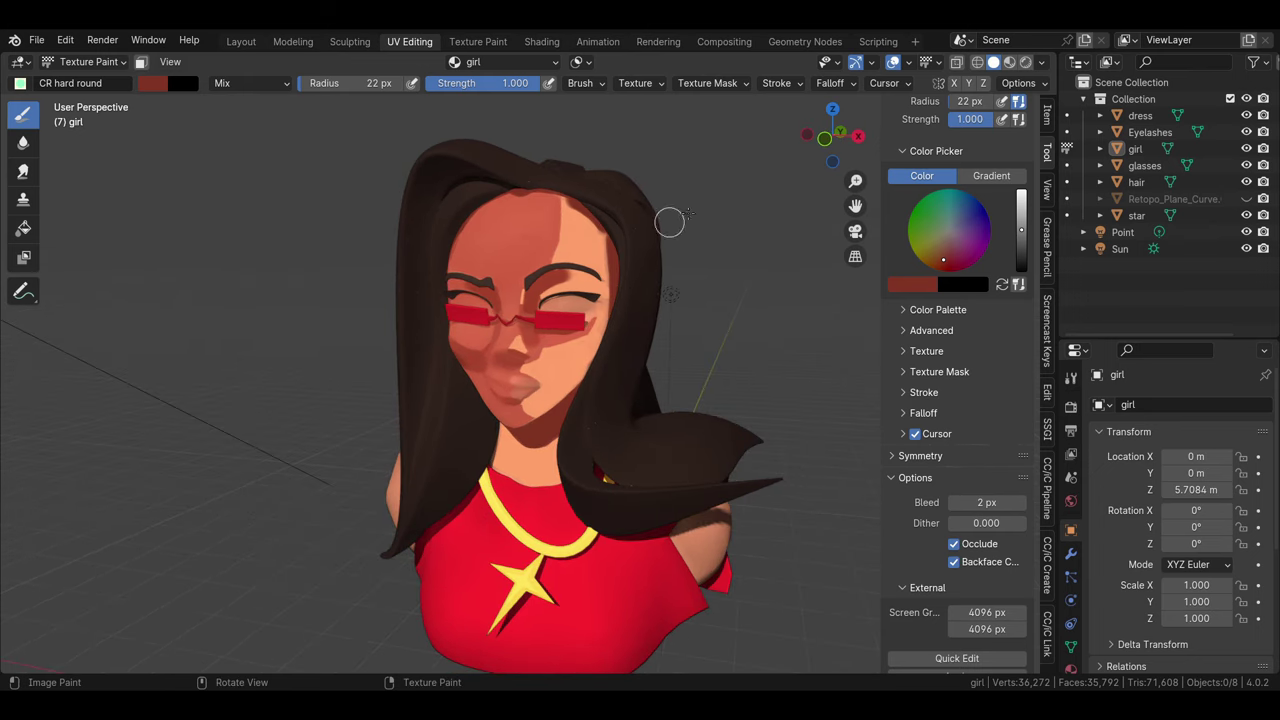
middle_click_drag(634, 214, 557, 229)
scroll(545, 258, "up", 1)
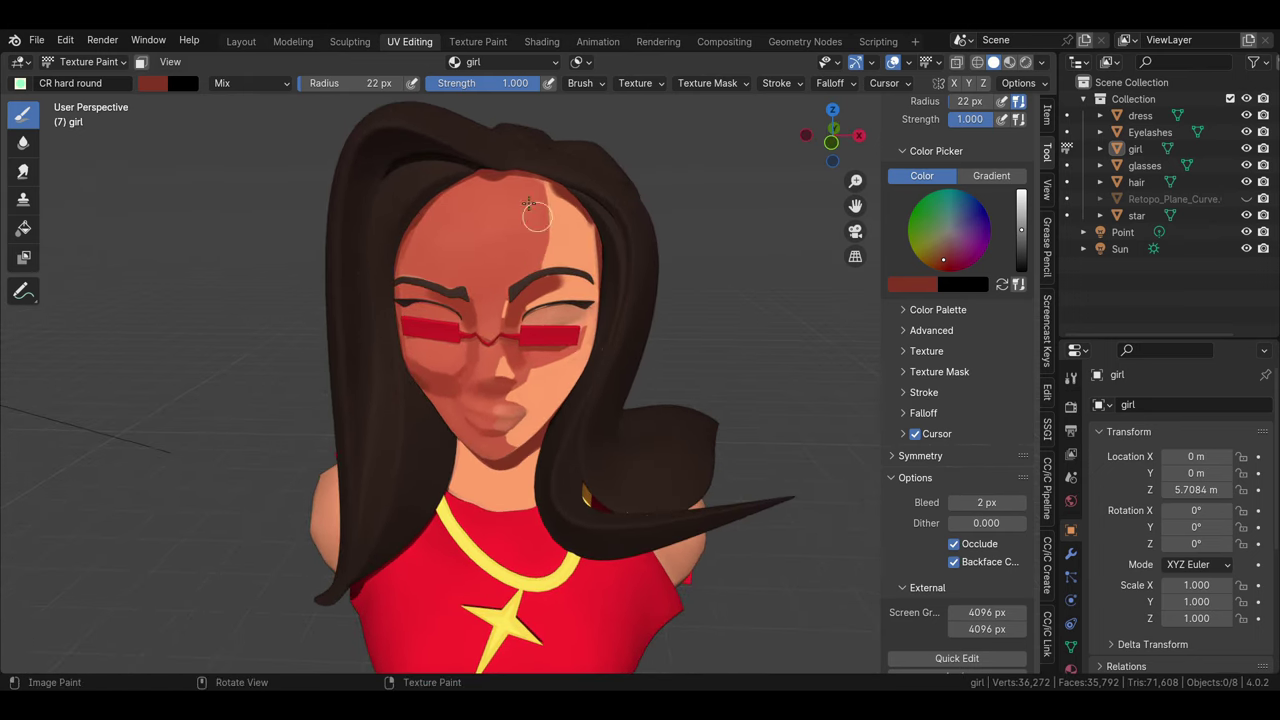
Sample the peach skin tone from the forehead and shrink the brush to 8 px
left_click(153, 84)
key("e")
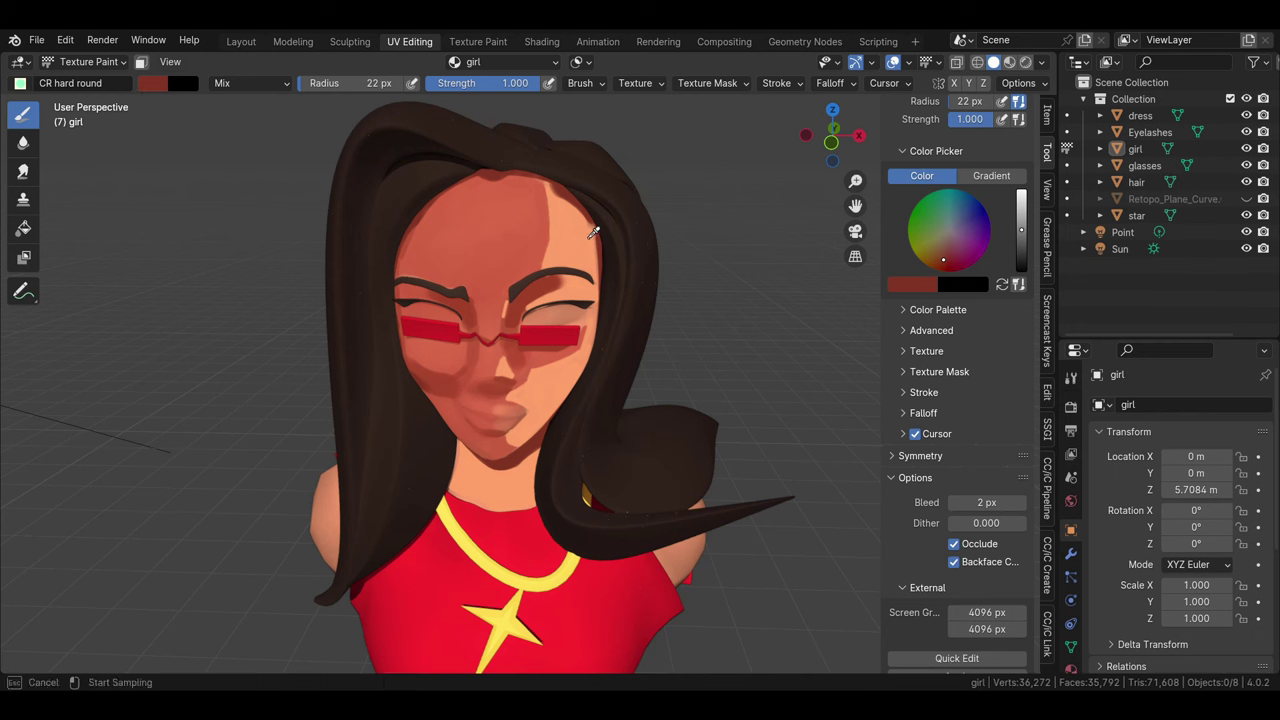
left_click(550, 213)
middle_click_drag(551, 215, 537, 200)
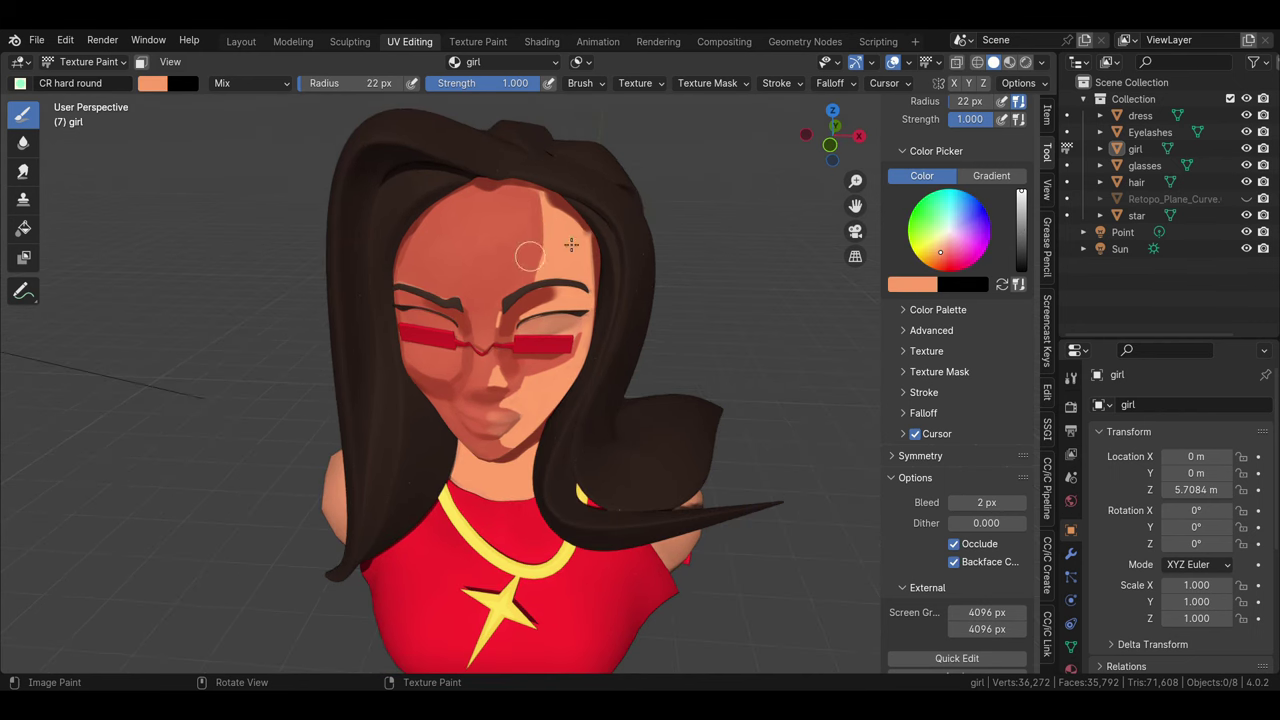
key("f")
left_click(570, 230)
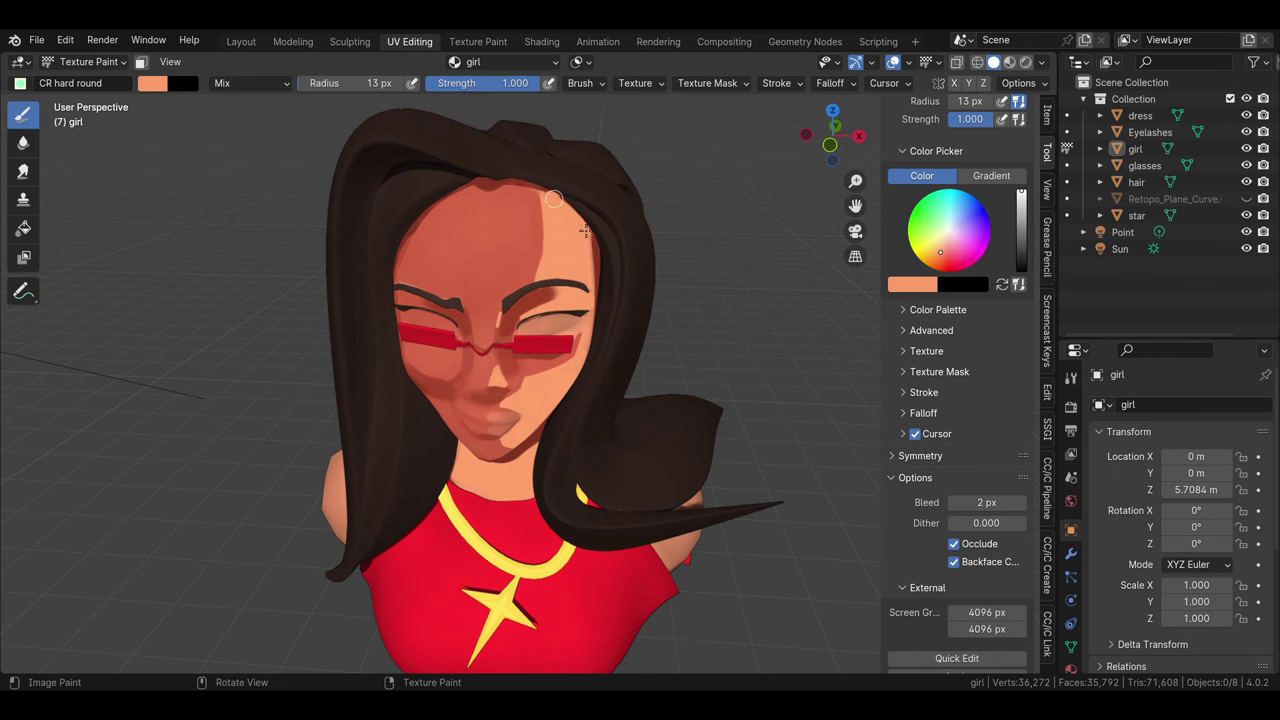
key("f")
left_click(582, 263)
Turn the girl to face the camera and take a darker red at about 11 px
middle_click_drag(557, 373, 544, 390)
middle_click_drag(514, 440, 515, 442)
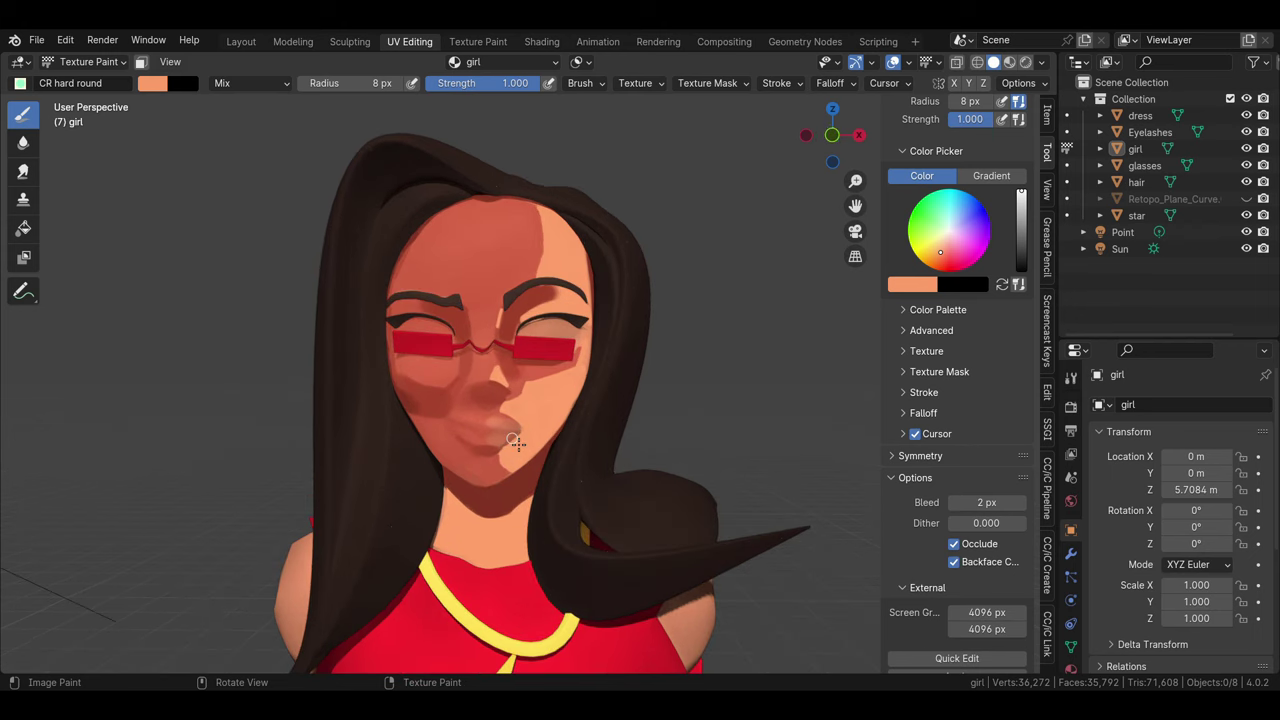
left_click(152, 83)
left_click_drag(240, 297, 300, 297)
key("bracketright")
key("bracketright")
key("bracketright")
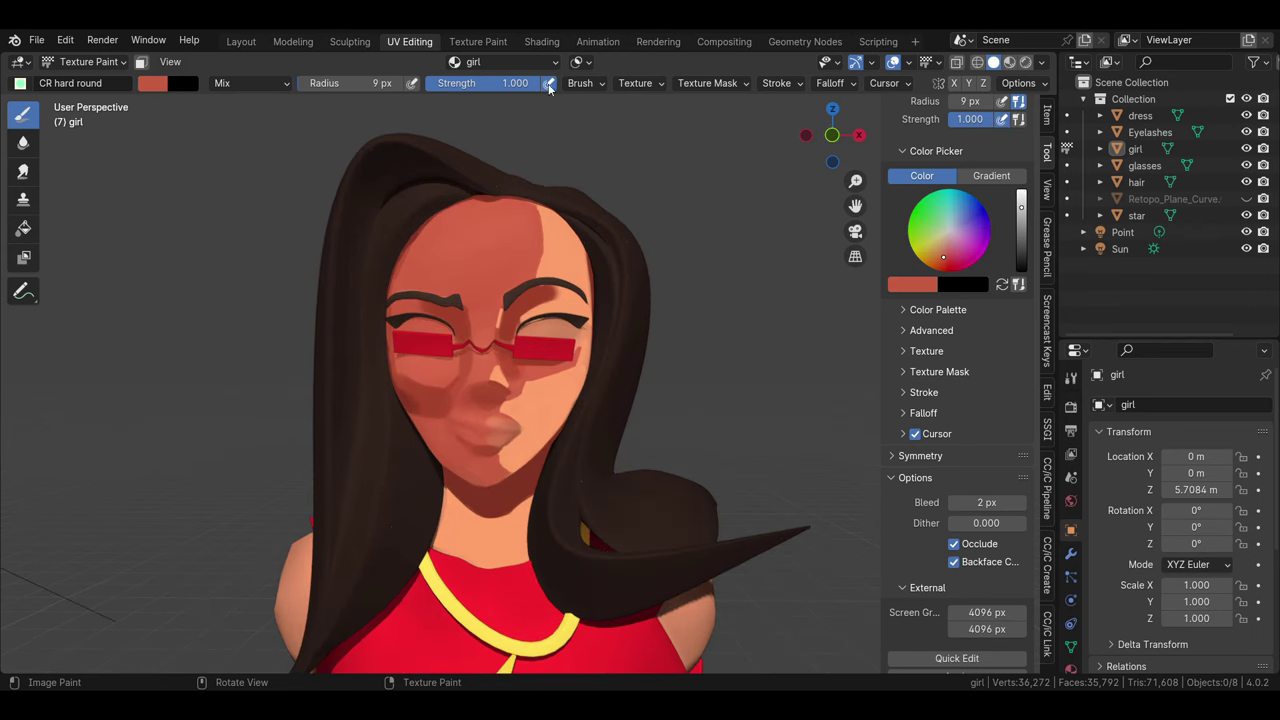
key("bracketleft")
key("bracketleft")
Sample the peach skin colour and resize the brush, ending at 5 px
key("bracketleft")
key("bracketleft")
key("bracketright")
key("bracketright")
key("bracketright")
key("bracketright")
key("bracketright")
key("bracketright")
key("bracketright")
key("bracketright")
key("bracketright")
key("bracketright")
key("bracketright")
key("bracketright")
left_click(153, 83)
key("s")
key("bracketleft")
key("bracketright")
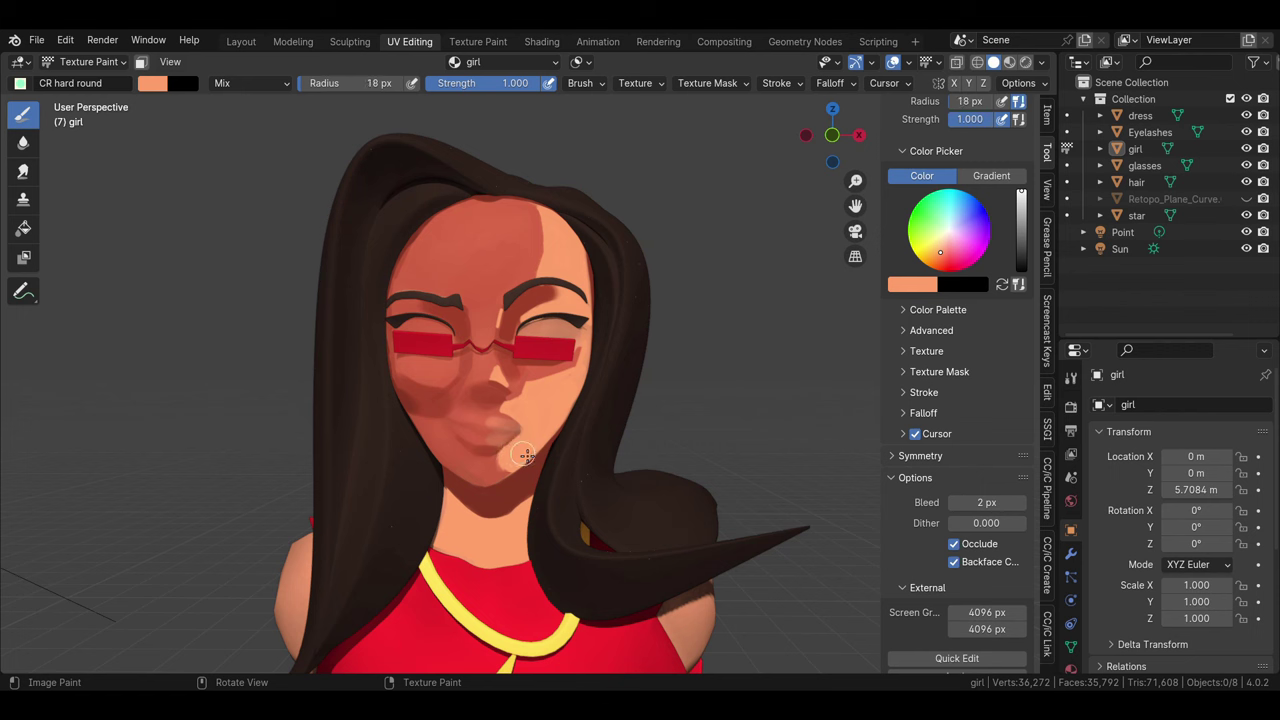
key("bracketleft")
key("bracketleft")
key("bracketleft")
key("bracketleft")
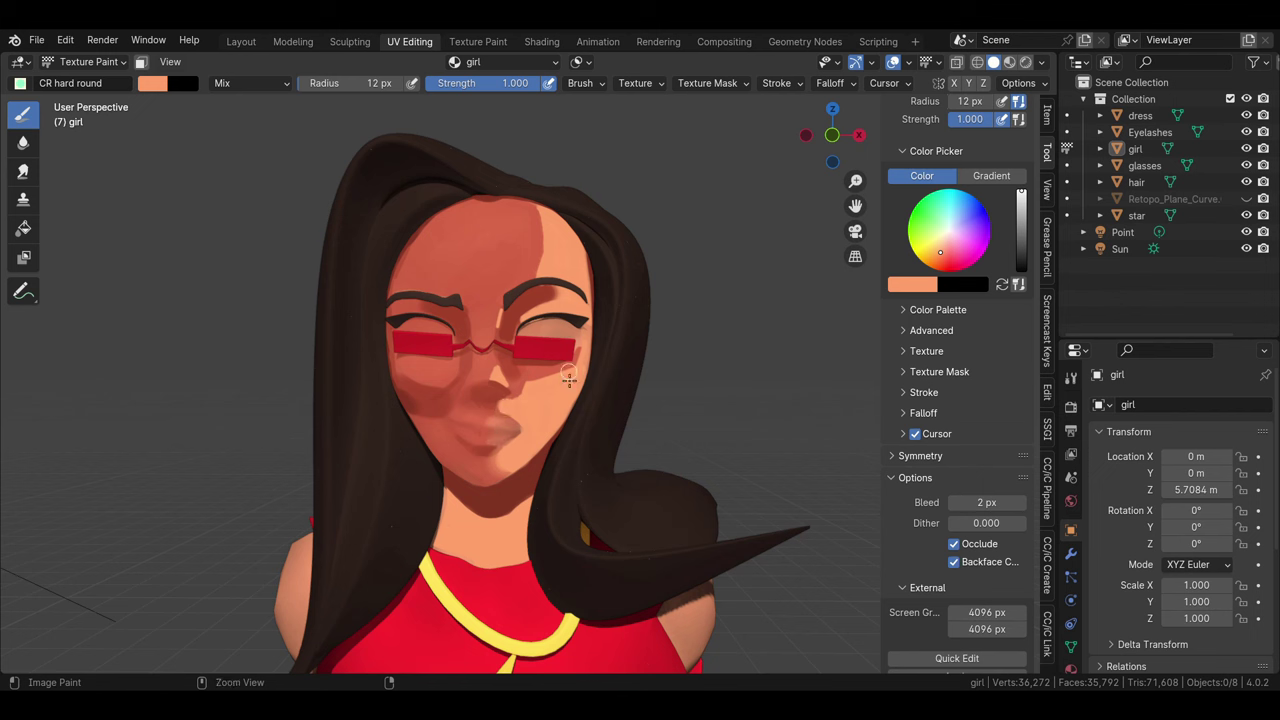
key("bracketleft")
key("bracketright")
key("bracketright")
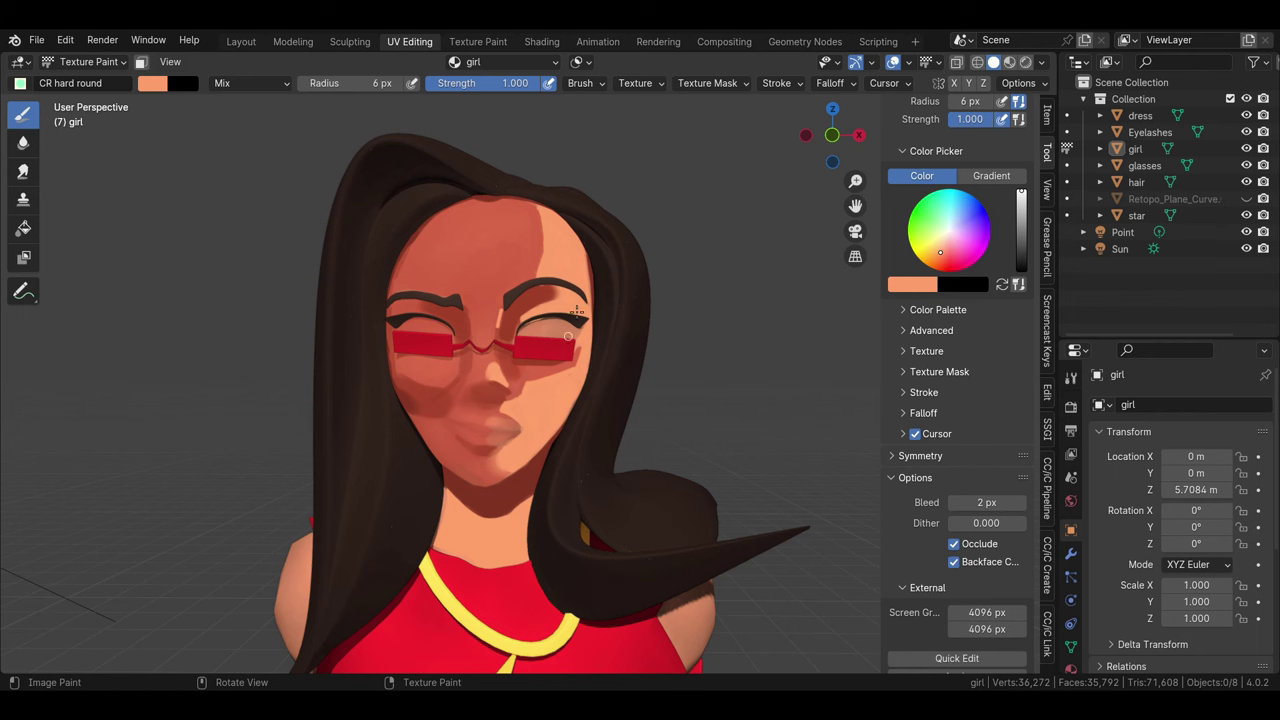
Sample the red-brown shadow tone at a 7 px radius and orbit around the bust
left_click(145, 90)
left_click(296, 294)
left_click(509, 420)
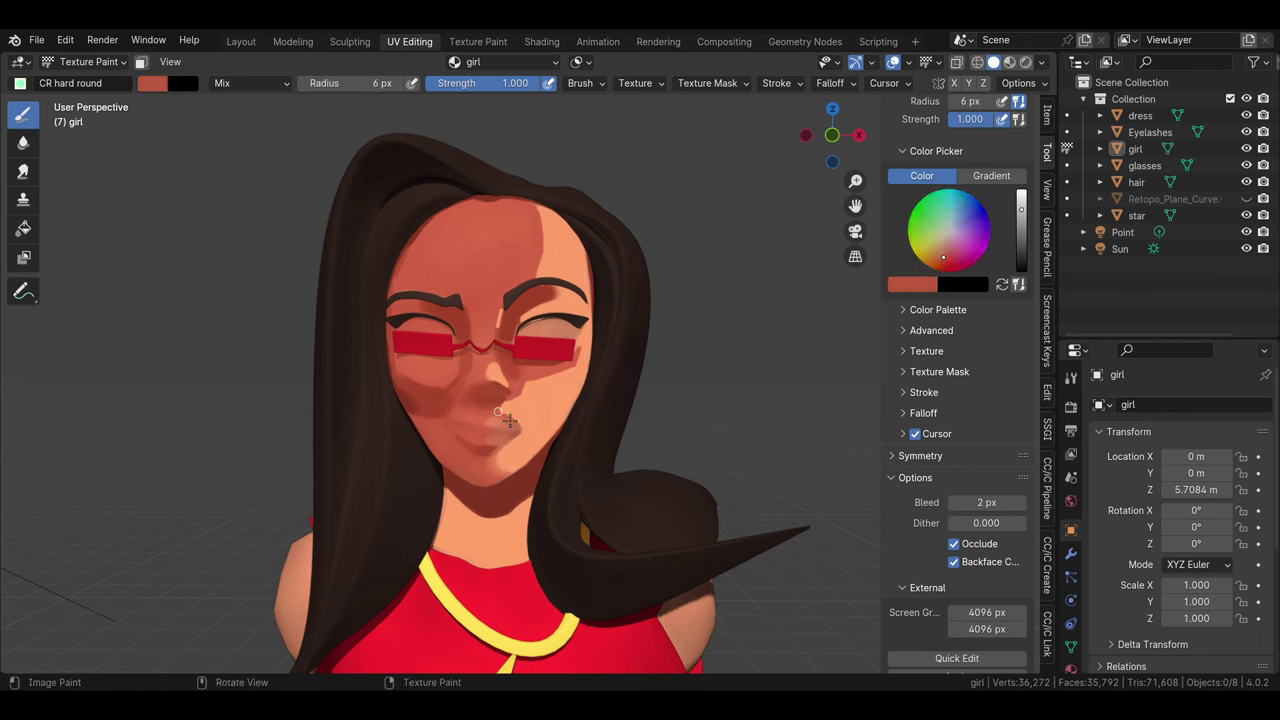
key("bracketright")
key("bracketright")
key("bracketright")
key("bracketright")
scroll(438, 327, "down", 6)
mouse_move(438, 327)
middle_mouse_down()
mouse_move(540, 405)
mouse_move(500, 366)
middle_mouse_up()
scroll(537, 408, "up", 5)
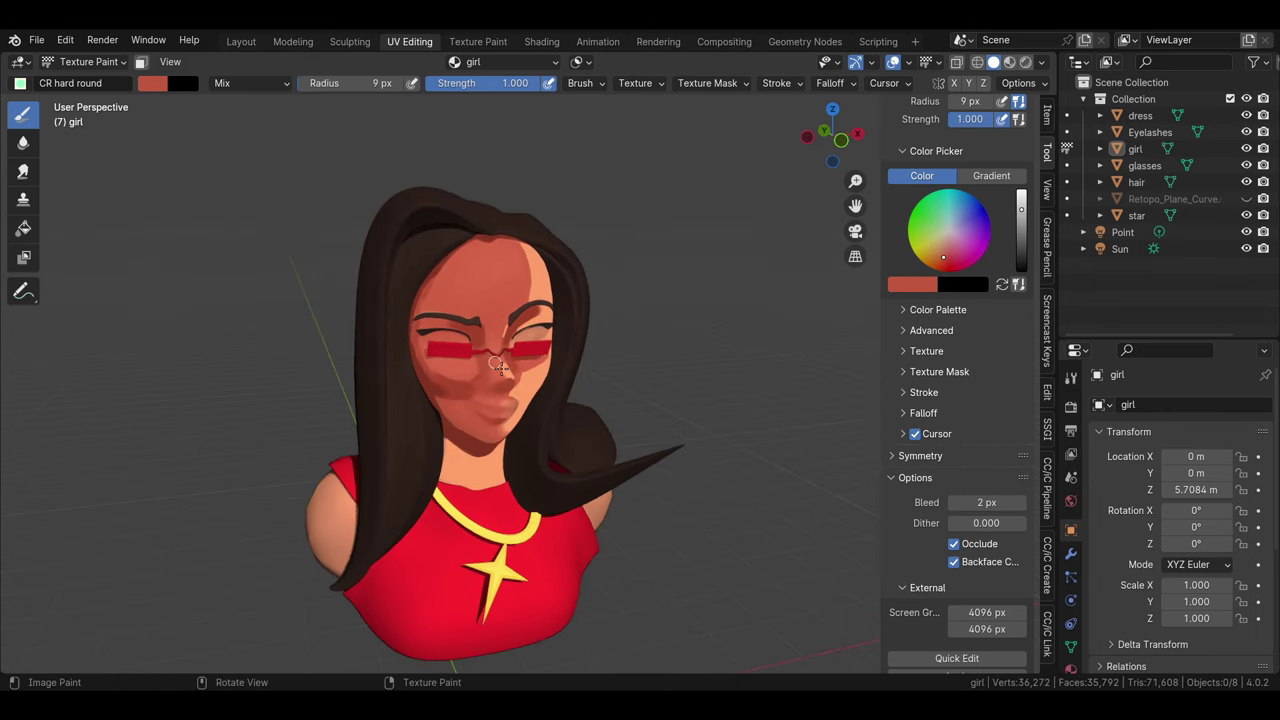
Take a deeper red at 13 px and paint a shadow along the glasses bridge
left_click(149, 84)
key("bracketright")
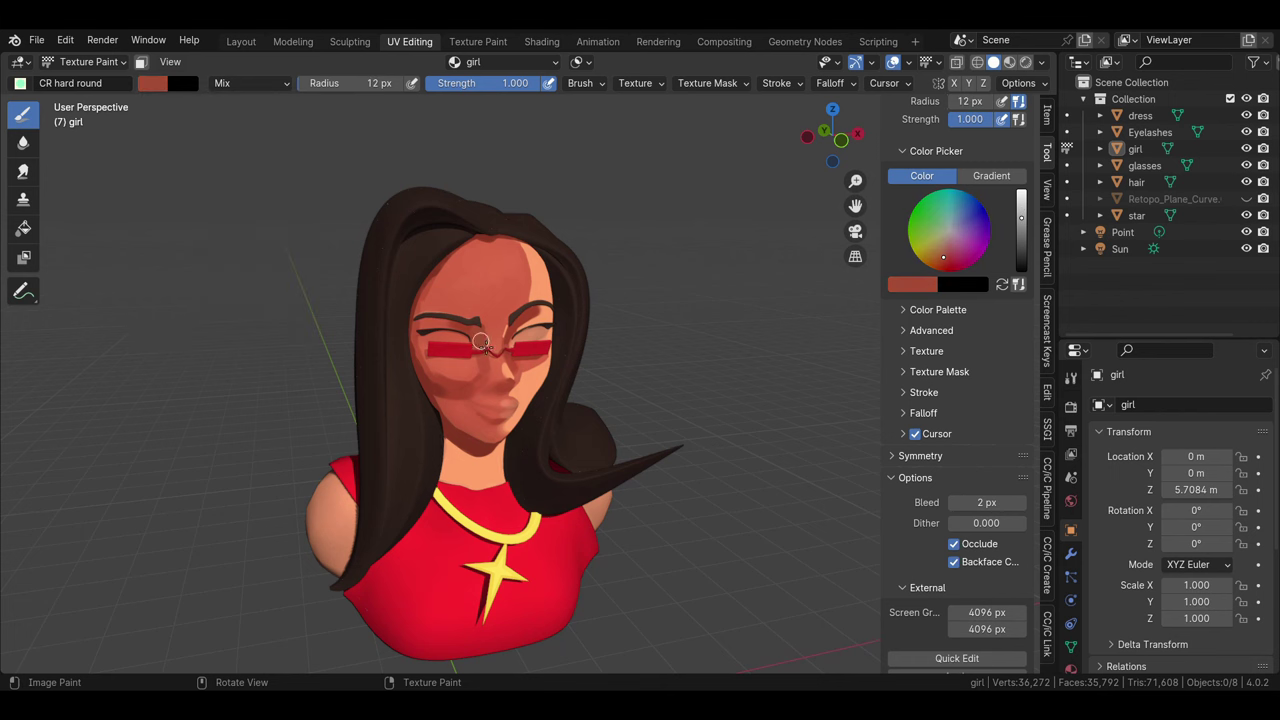
left_click(152, 83)
left_click_drag(306, 181, 306, 195)
key("bracketright")
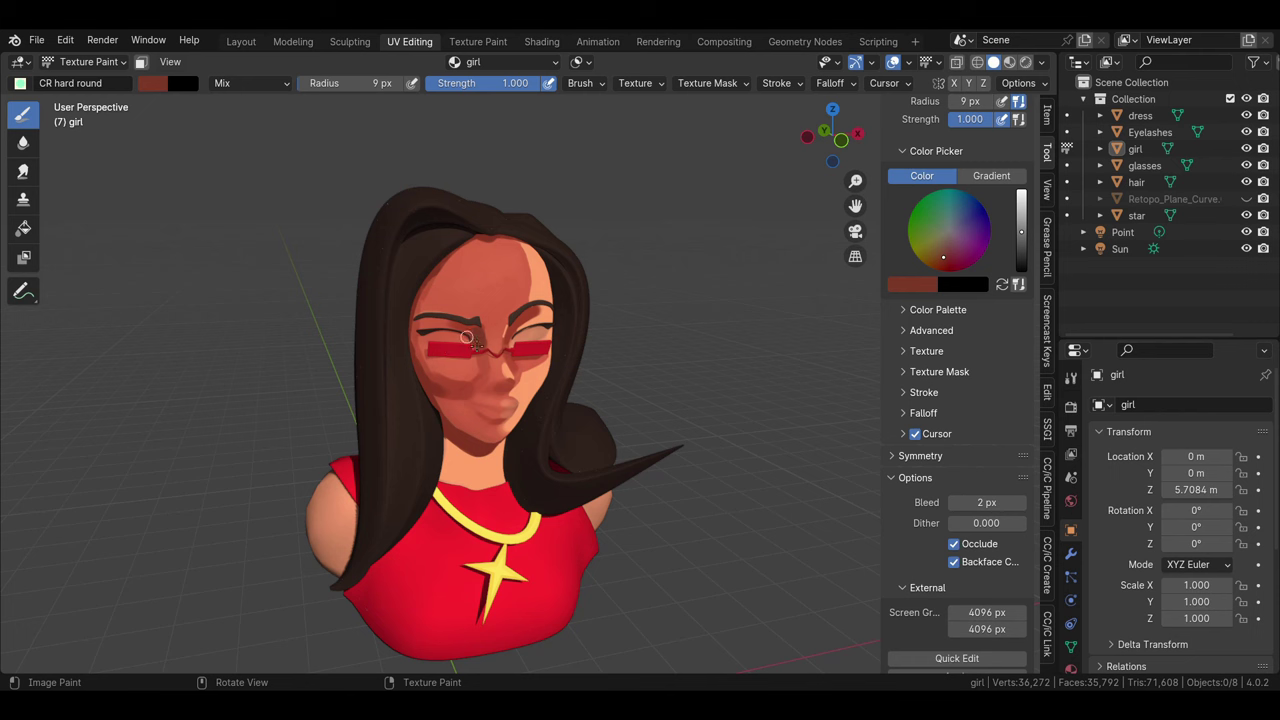
left_click_drag(463, 343, 484, 340)
Shrink the brush to 9 px and orbit to a more frontal view of the girl
middle_click_drag(509, 298, 446, 333)
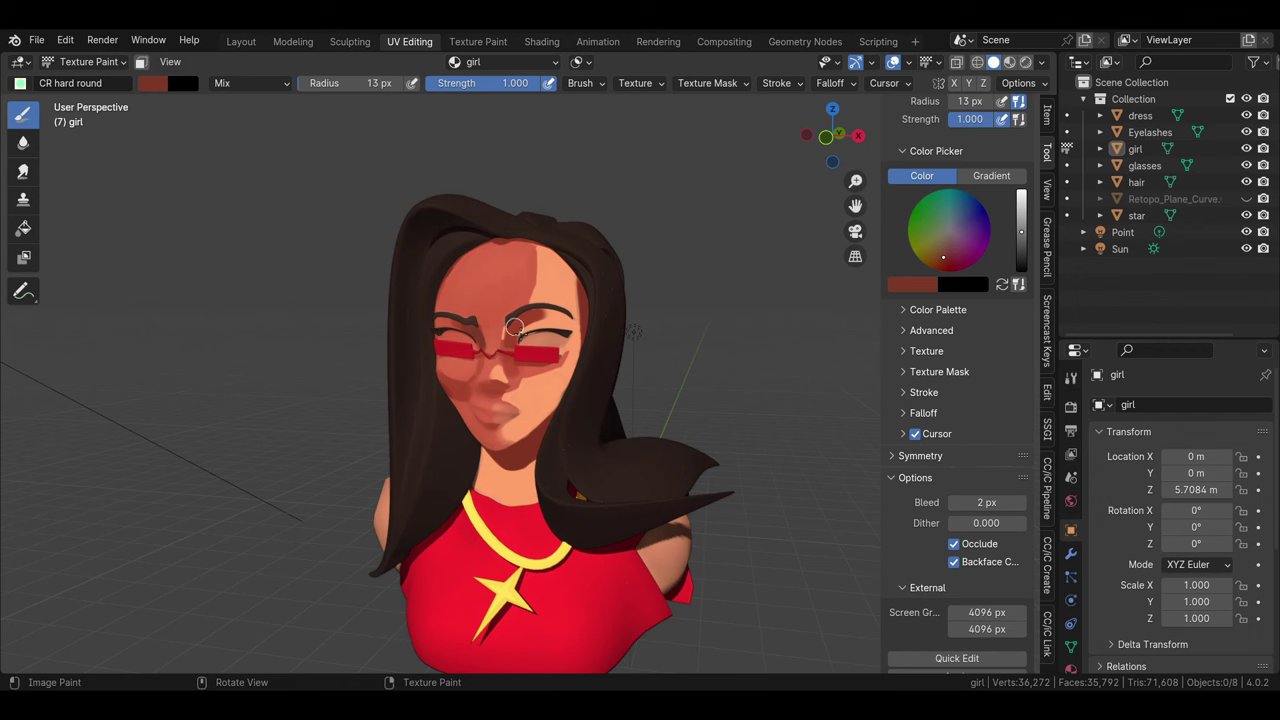
key("bracketleft")
key("bracketleft")
key("bracketleft")
middle_click_drag(581, 266, 528, 380)
scroll(522, 368, "up", 2)
scroll(519, 375, "up", 2)
Choose a brighter red and settle the brush radius at 9 px
left_click(152, 83)
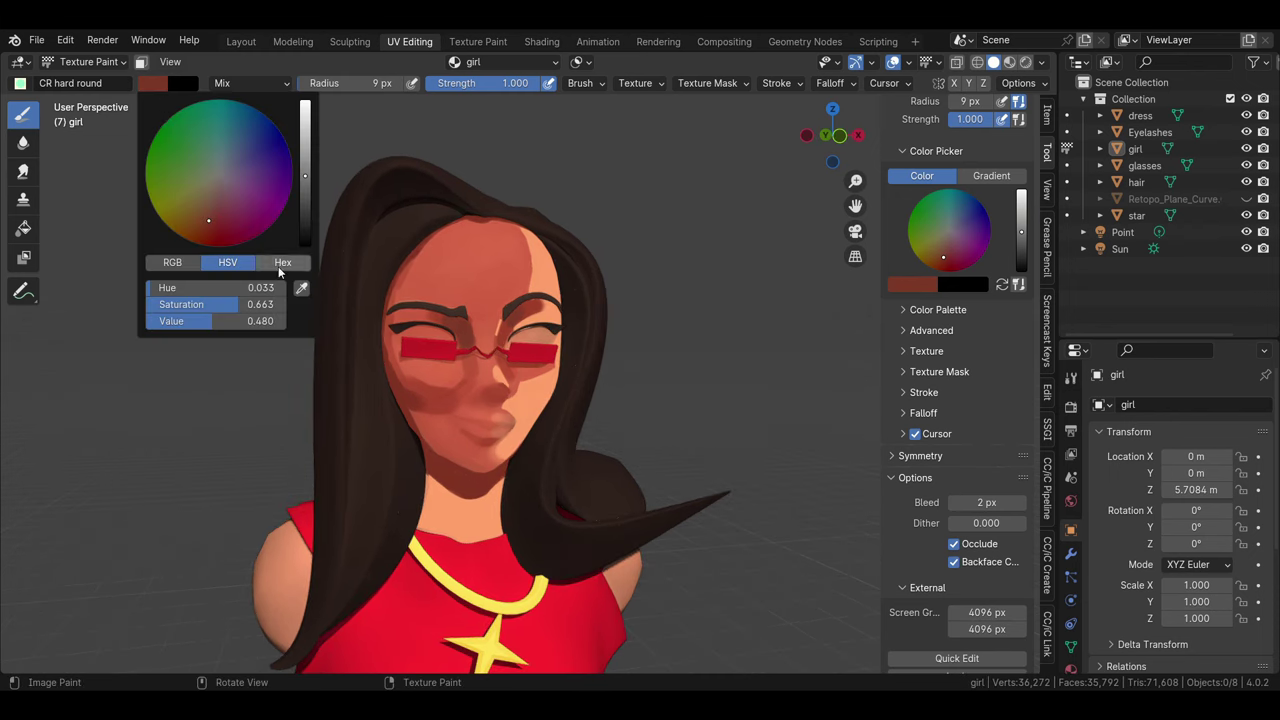
key("f")
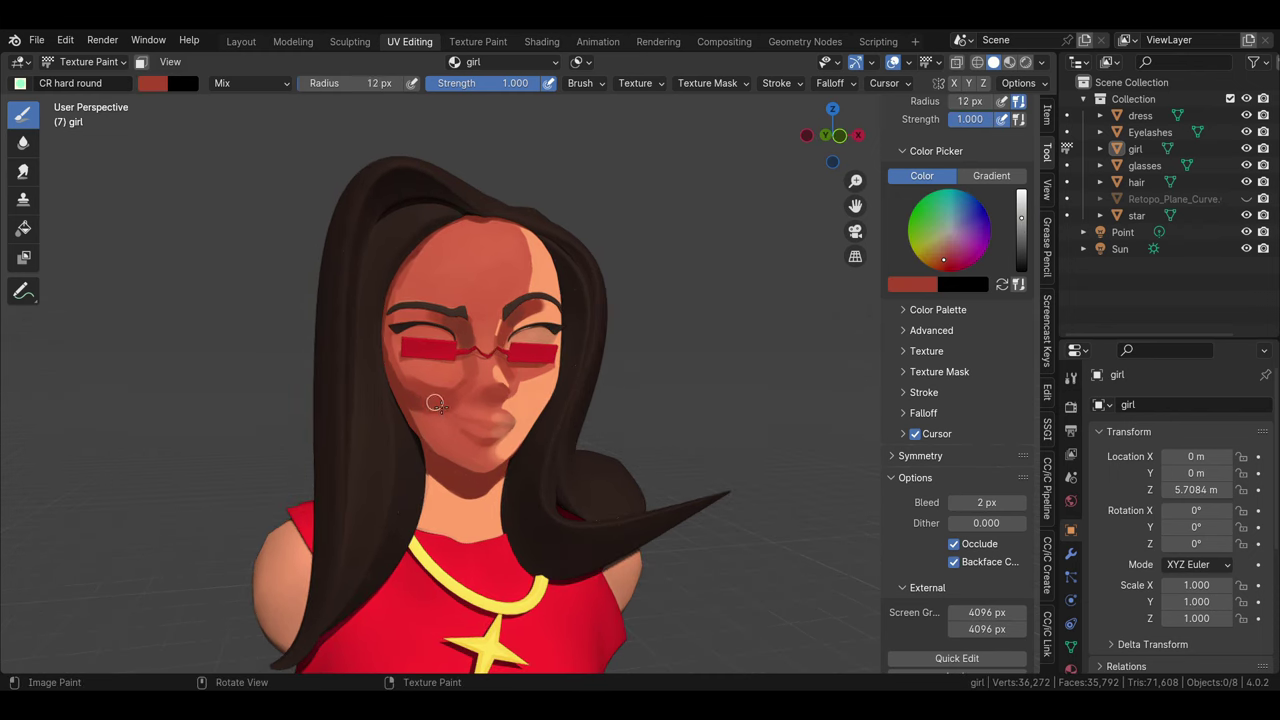
left_click(478, 384)
key("f")
left_click(448, 403)
key("f")
left_click(469, 381)
middle_click_drag(547, 310, 518, 332)
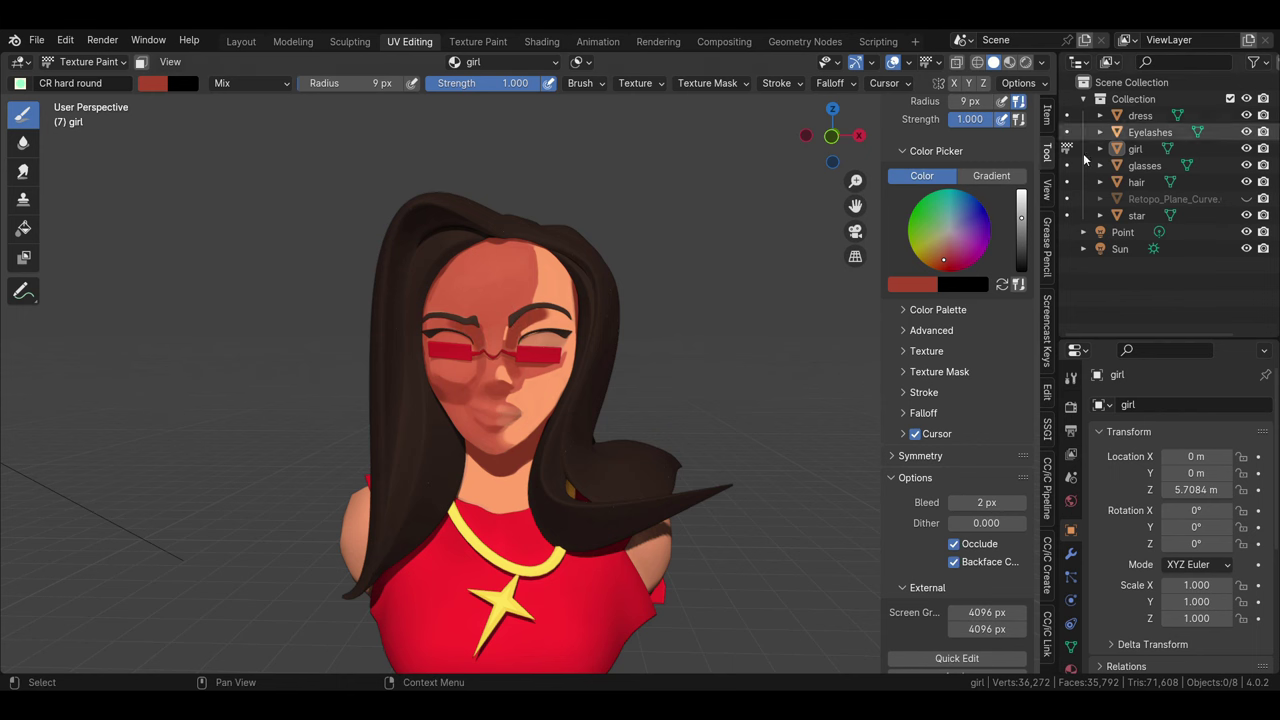
Frame the girl's face head-on and send the view to Krita with Quick Edit
mouse_move(538, 412)
middle_mouse_down()
mouse_move(553, 372)
mouse_move(671, 375)
middle_mouse_up()
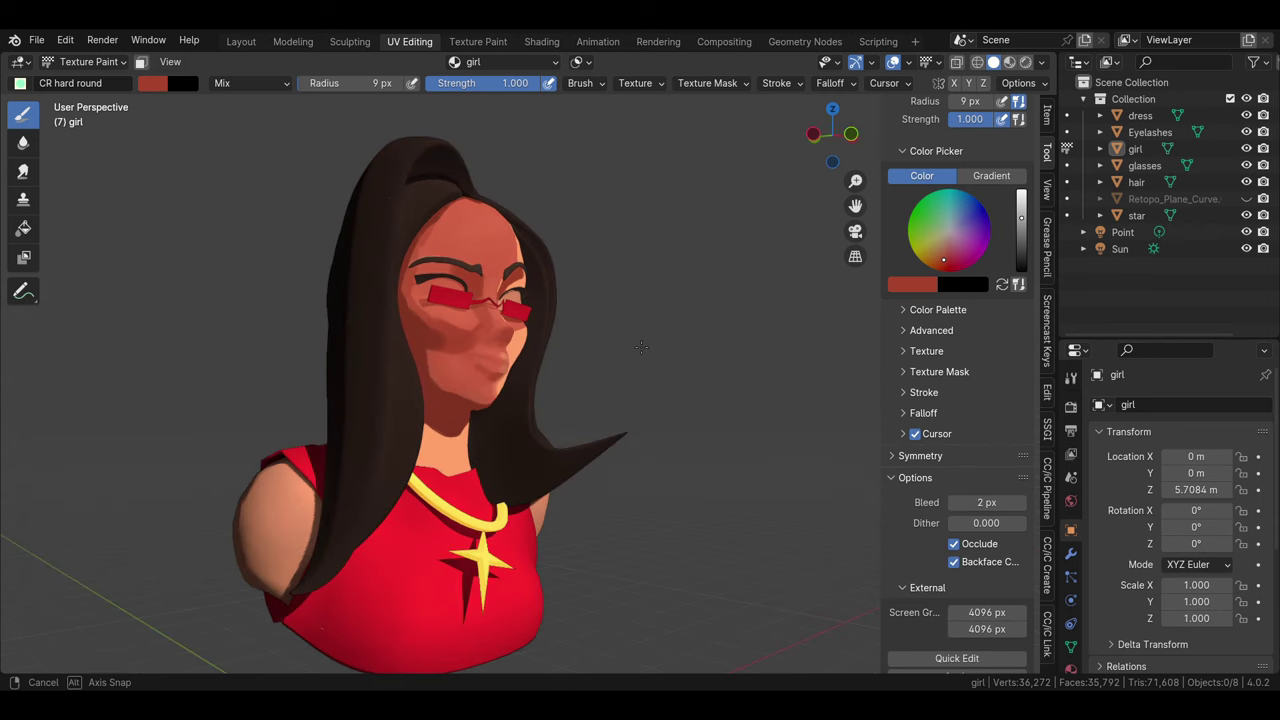
middle_click_drag(671, 375, 511, 418)
scroll(514, 421, "up", 3)
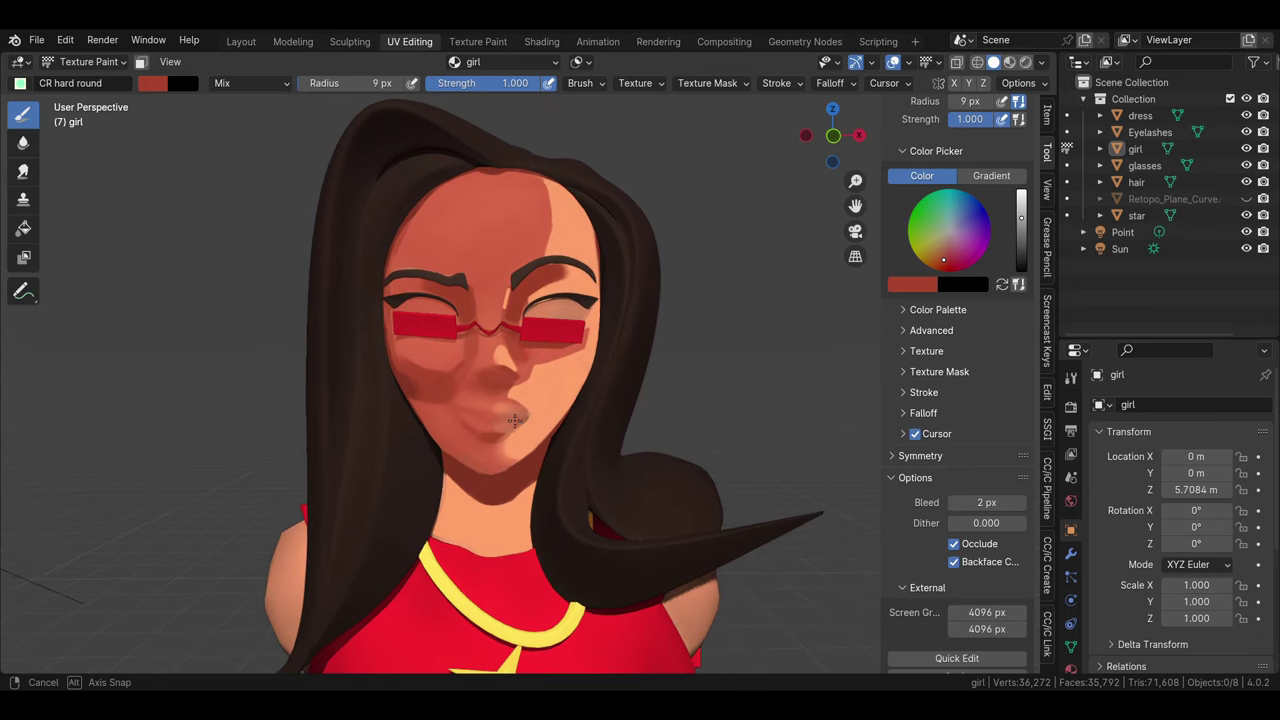
middle_click_drag(511, 418, 520, 420)
scroll(941, 615, "down", 2)
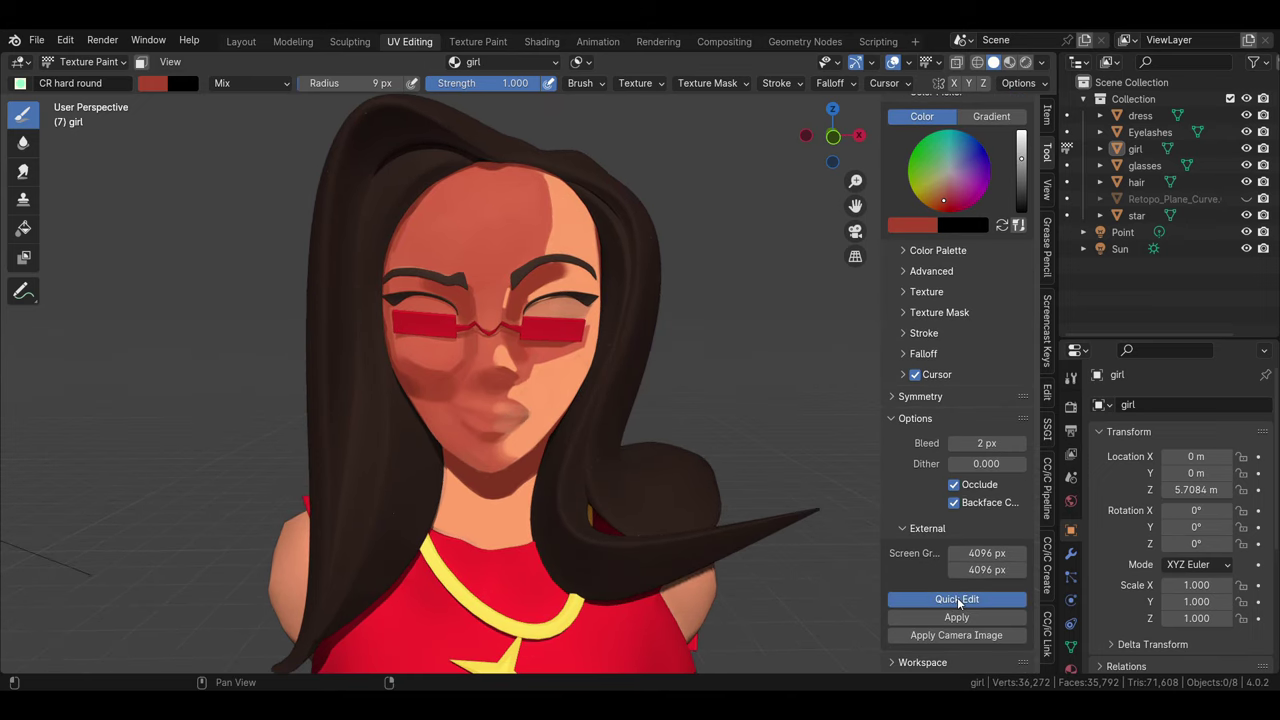
left_click(957, 600)
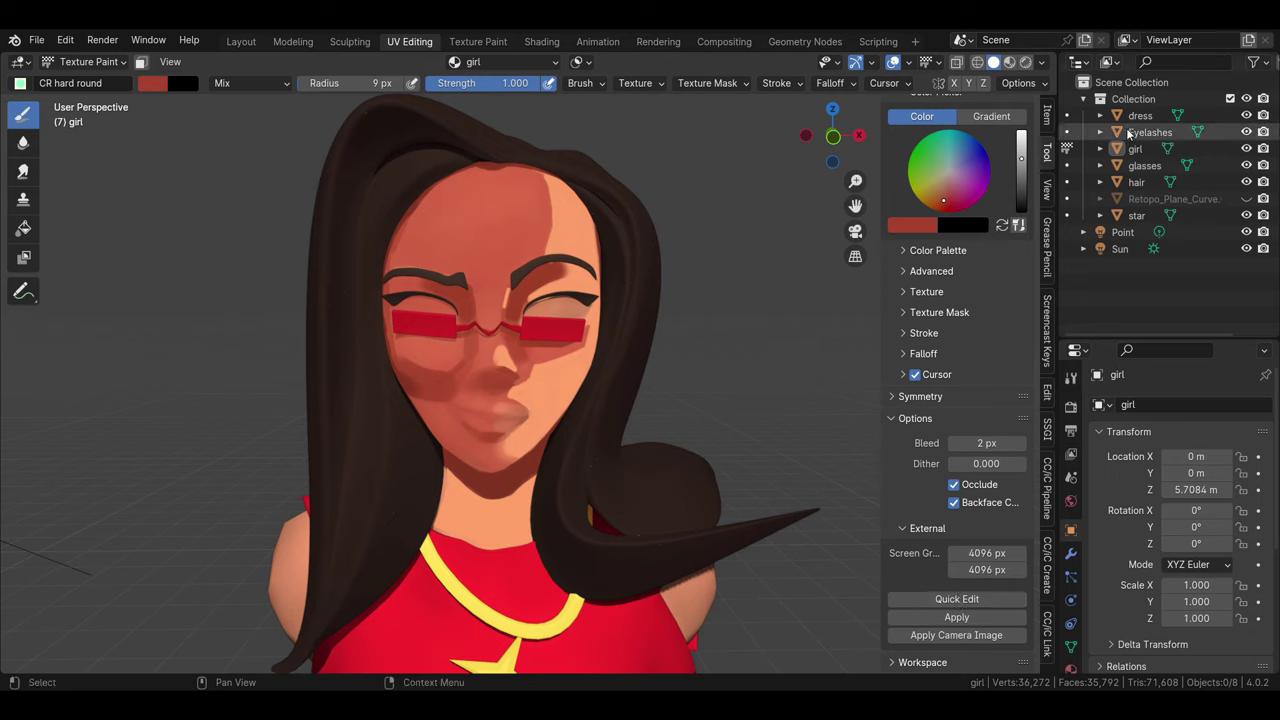
Add a new paint layer, choose the Basic-4 Flow Opacity brush, and start the lips in red
key("Insert")
scroll(1188, 545, "down", 3)
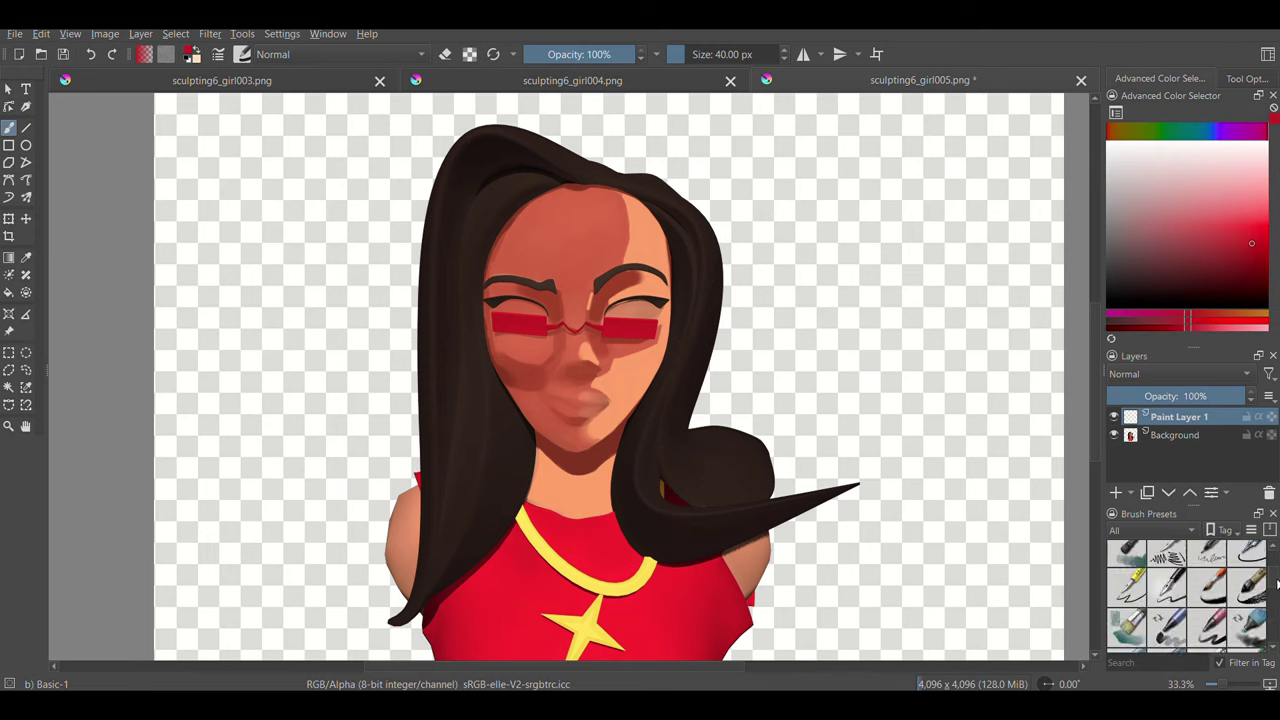
left_click(1195, 598)
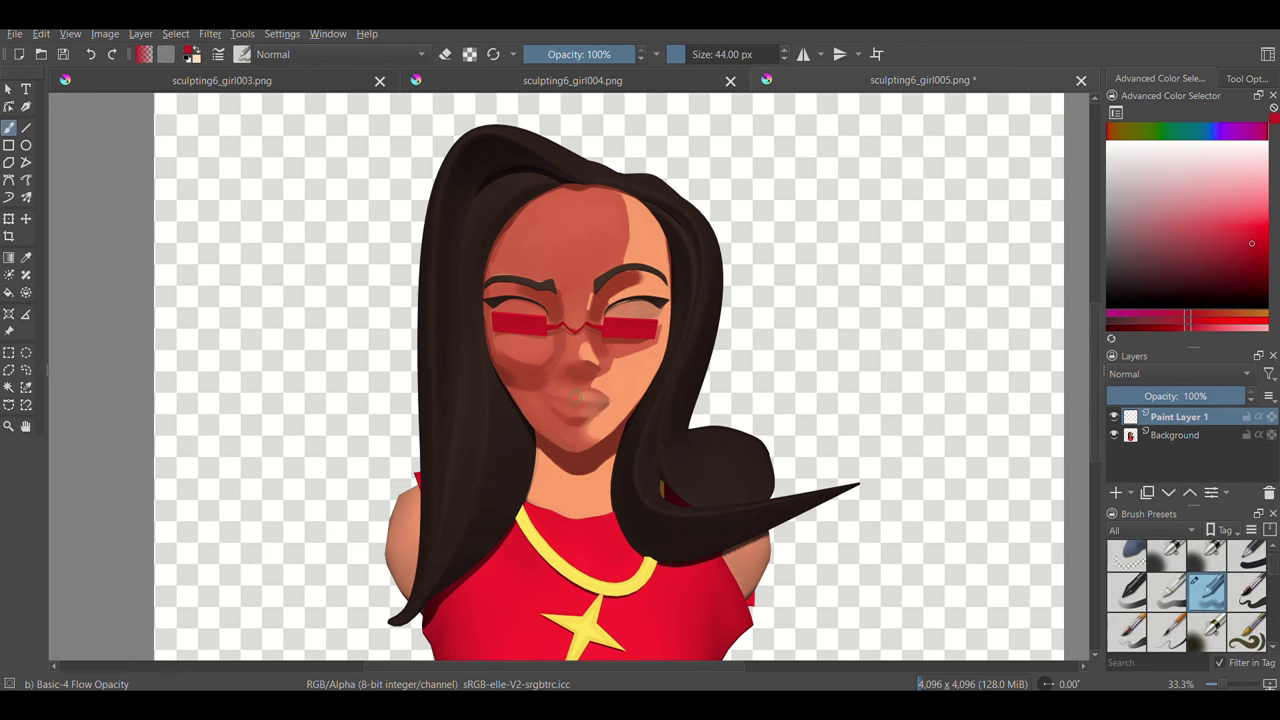
scroll(578, 396, "up", 1, "ctrl")
mouse_move(625, 408)
left_mouse_down()
mouse_move(533, 398)
mouse_move(620, 408)
mouse_move(588, 408)
left_mouse_up()
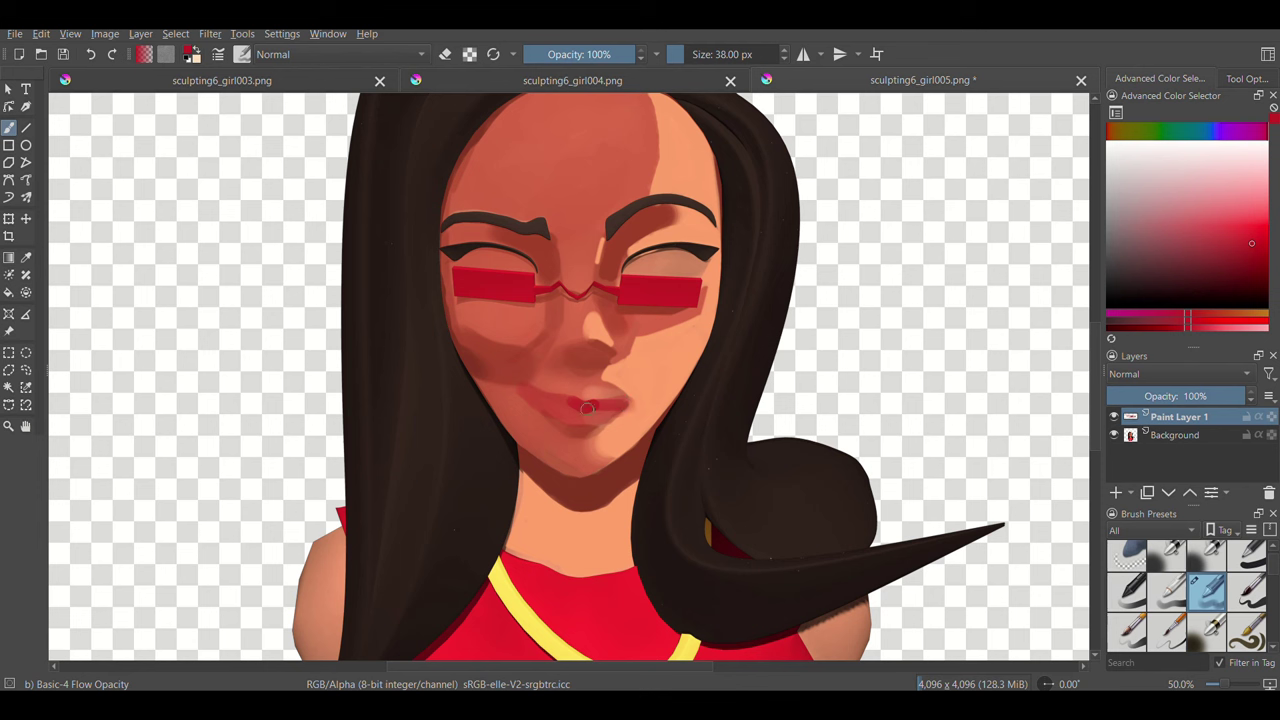
Paint the lower and upper lips in darker red, erasing excess at the left corner
left_click(574, 405, "ctrl")
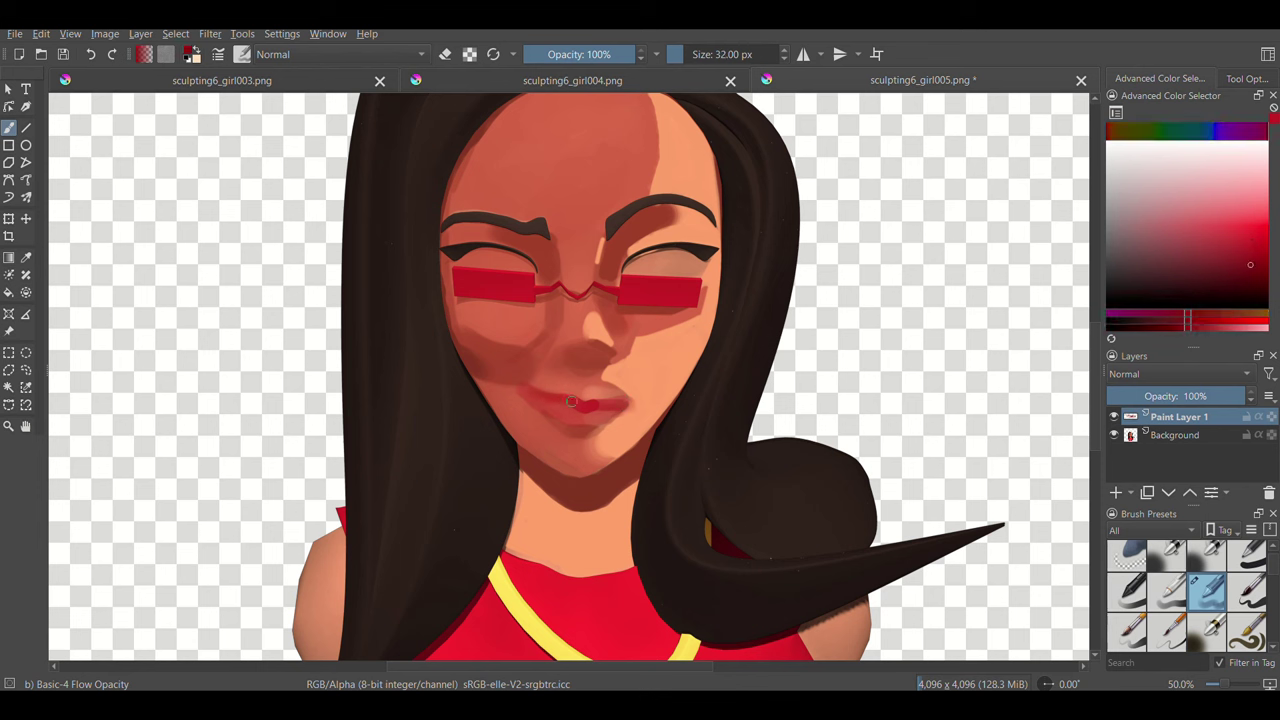
left_click_drag(589, 408, 626, 404)
key("bracketleft")
left_click_drag(532, 396, 580, 401)
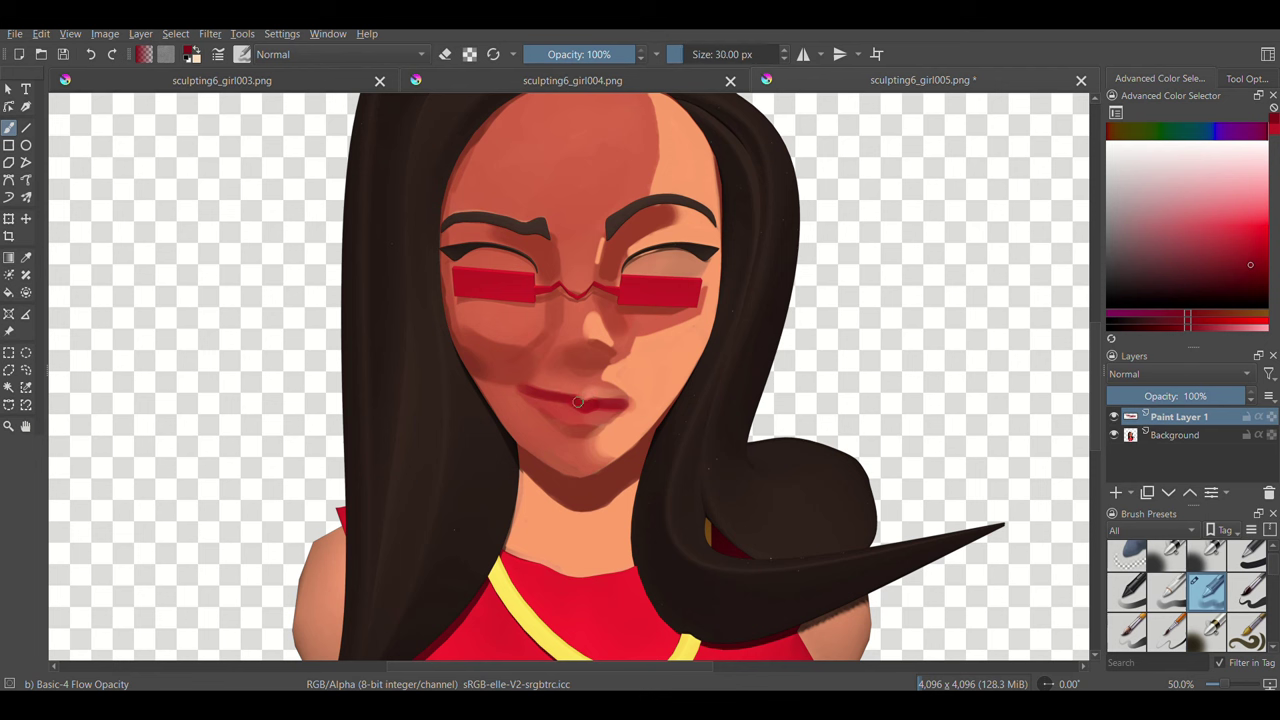
key("e")
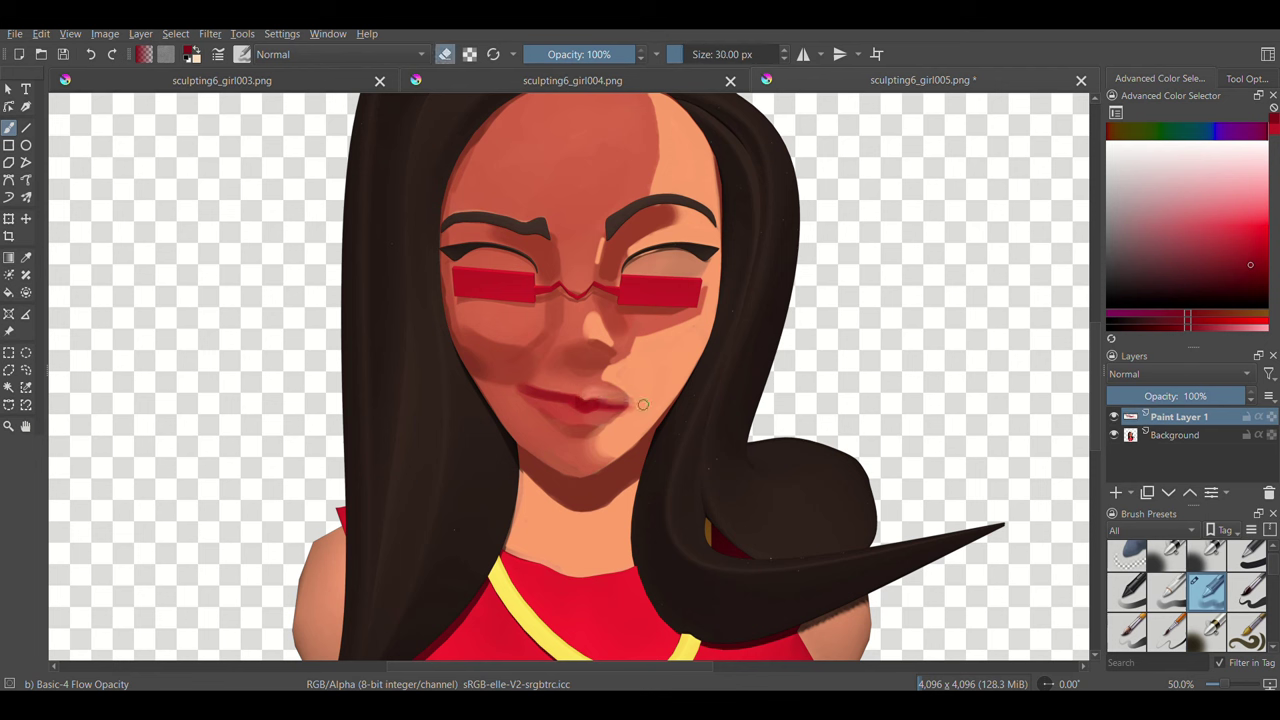
left_click_drag(536, 387, 541, 395)
key("e")
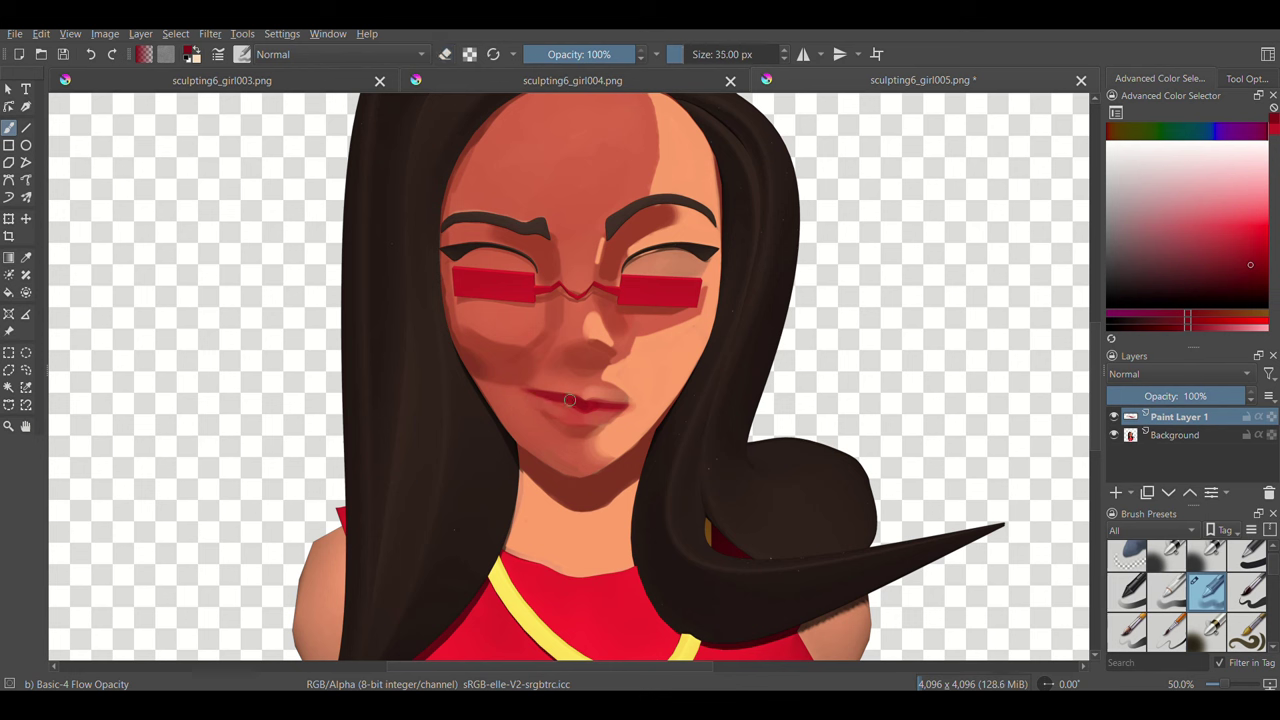
mouse_move(542, 402)
left_mouse_down()
mouse_move(622, 419)
mouse_move(606, 414)
left_mouse_up()
Try pinkish and darker reds, then paint saturated red onto the lips
left_click(622, 418, "ctrl")
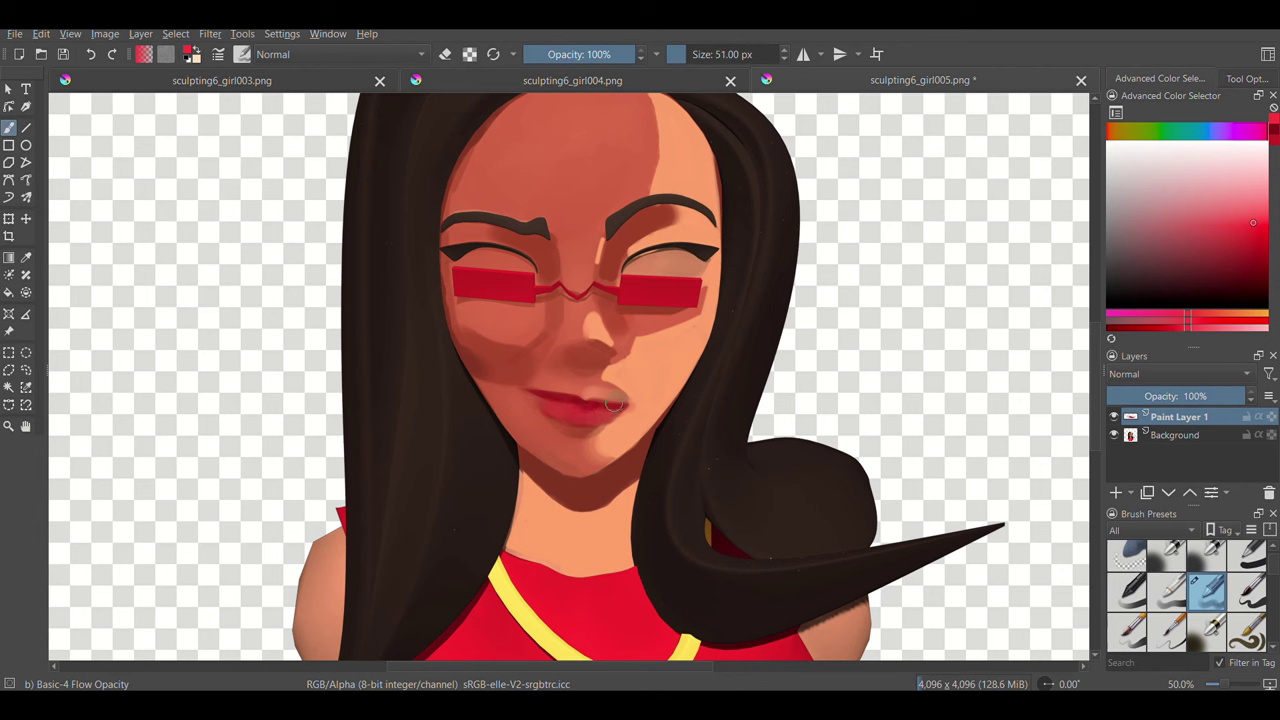
mouse_move(600, 416)
left_mouse_down("shift")
mouse_move(595, 406)
mouse_move(570, 426)
left_mouse_up("shift")
left_click(595, 406, "ctrl")
left_click(1251, 224)
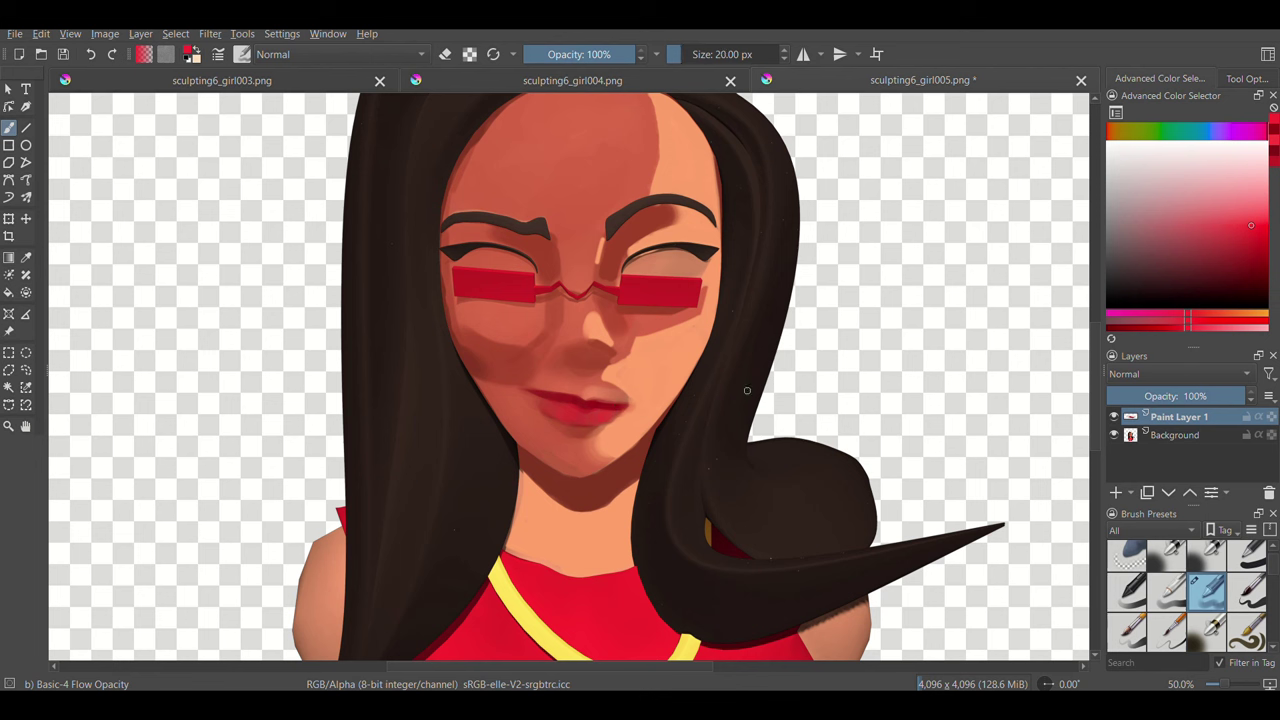
left_click(611, 403, "ctrl")
left_click_drag(611, 404, 594, 417, "shift")
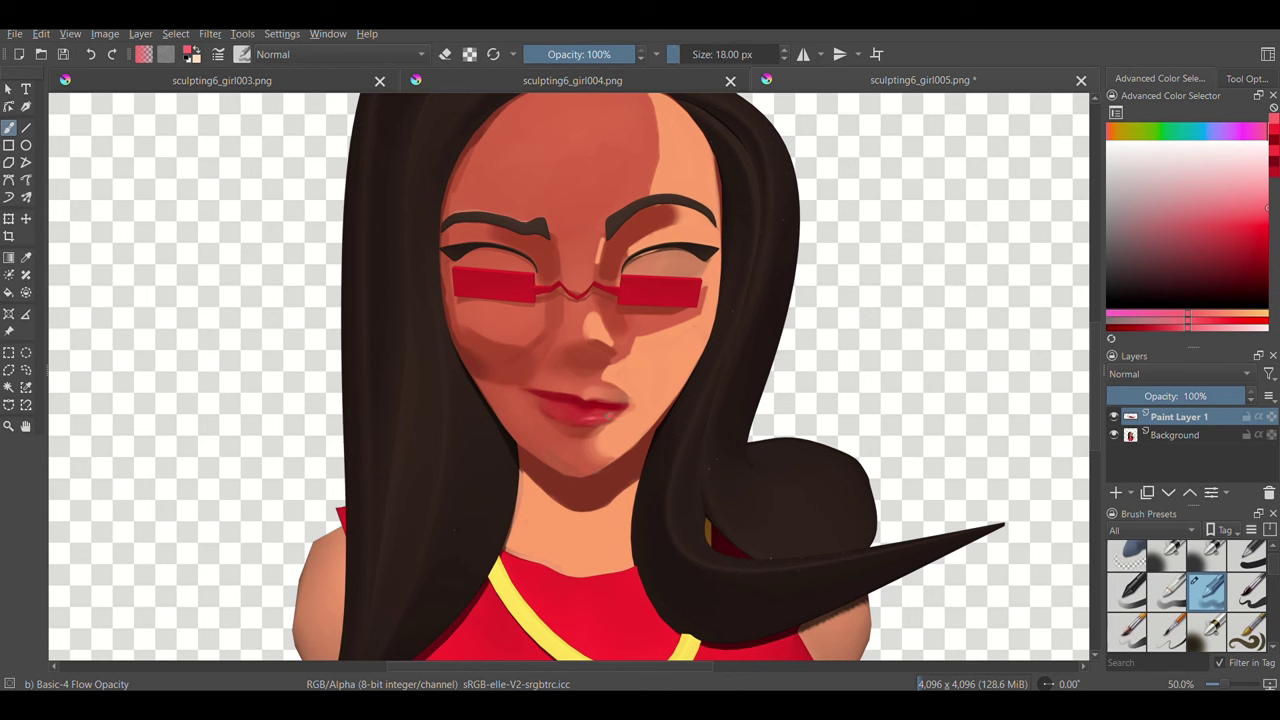
Repaint the girl's lips with sampled lip reds and a darker red, resizing the brush as needed
left_click(576, 401, "ctrl")
left_click_drag(566, 401, 576, 401, "shift")
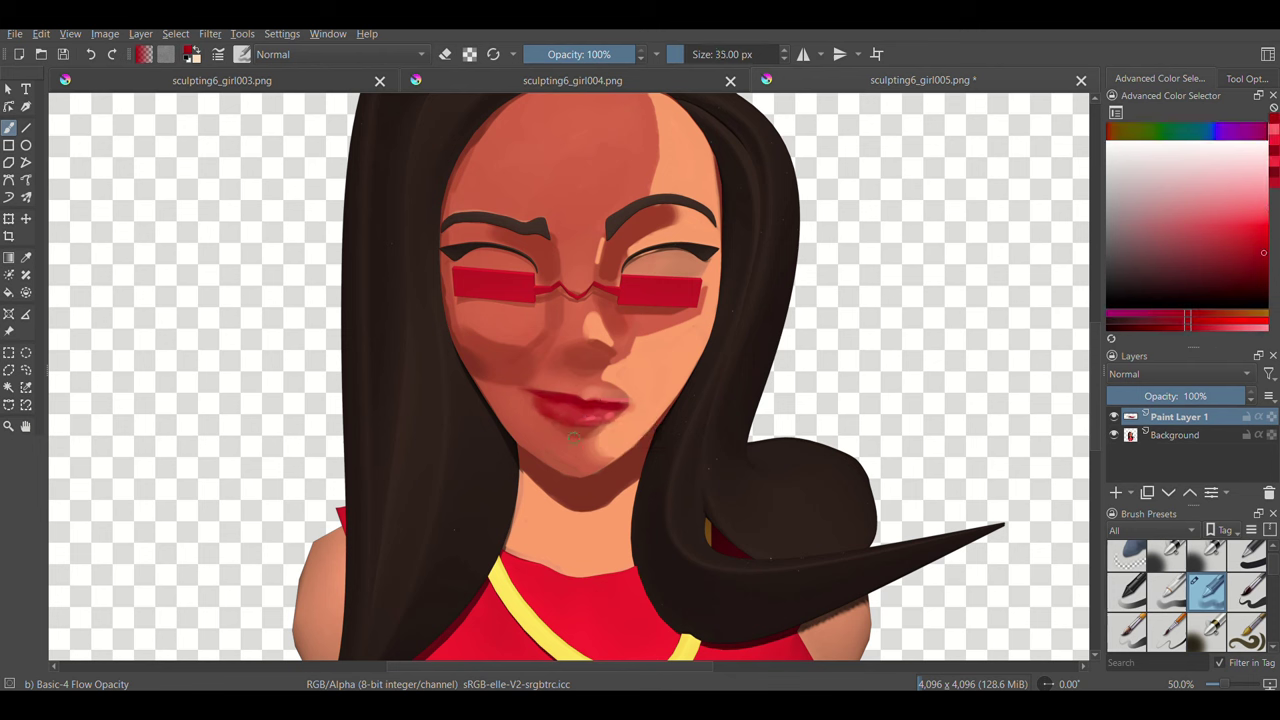
left_click(548, 401, "ctrl")
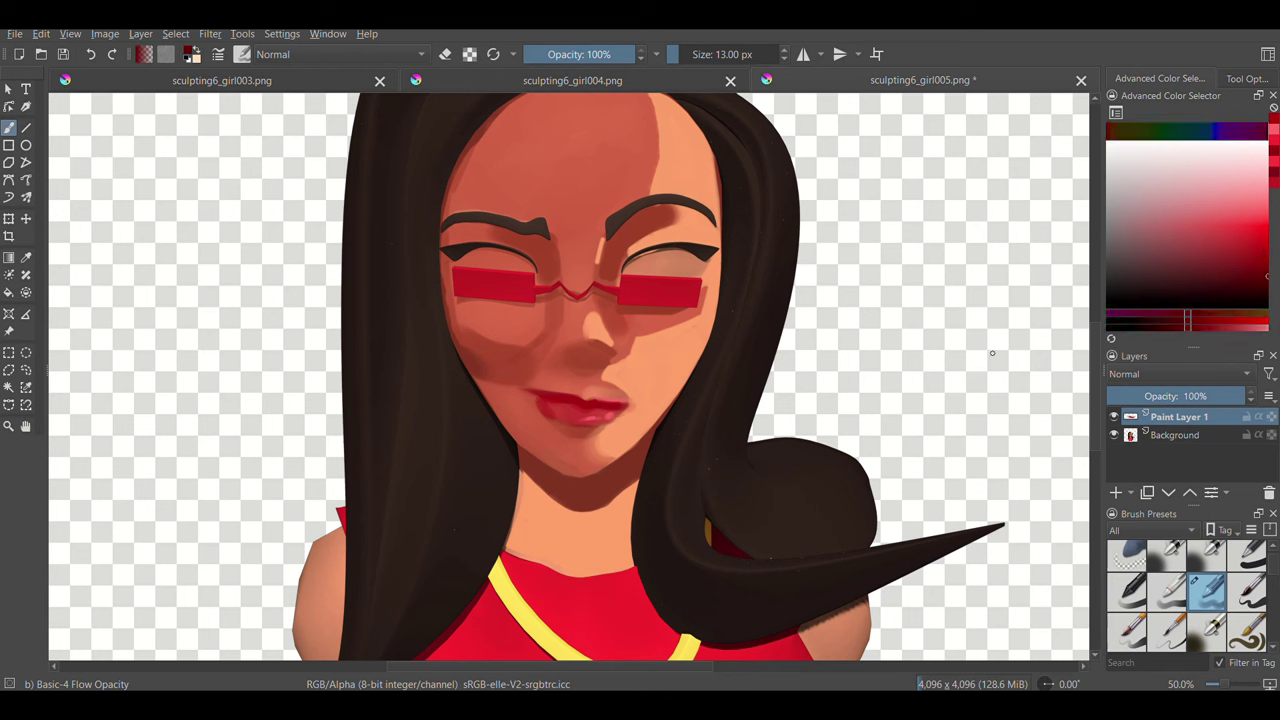
key("bracketleft")
key("bracketleft")
key("bracketleft")
key("bracketright")
key("bracketright")
key("bracketright")
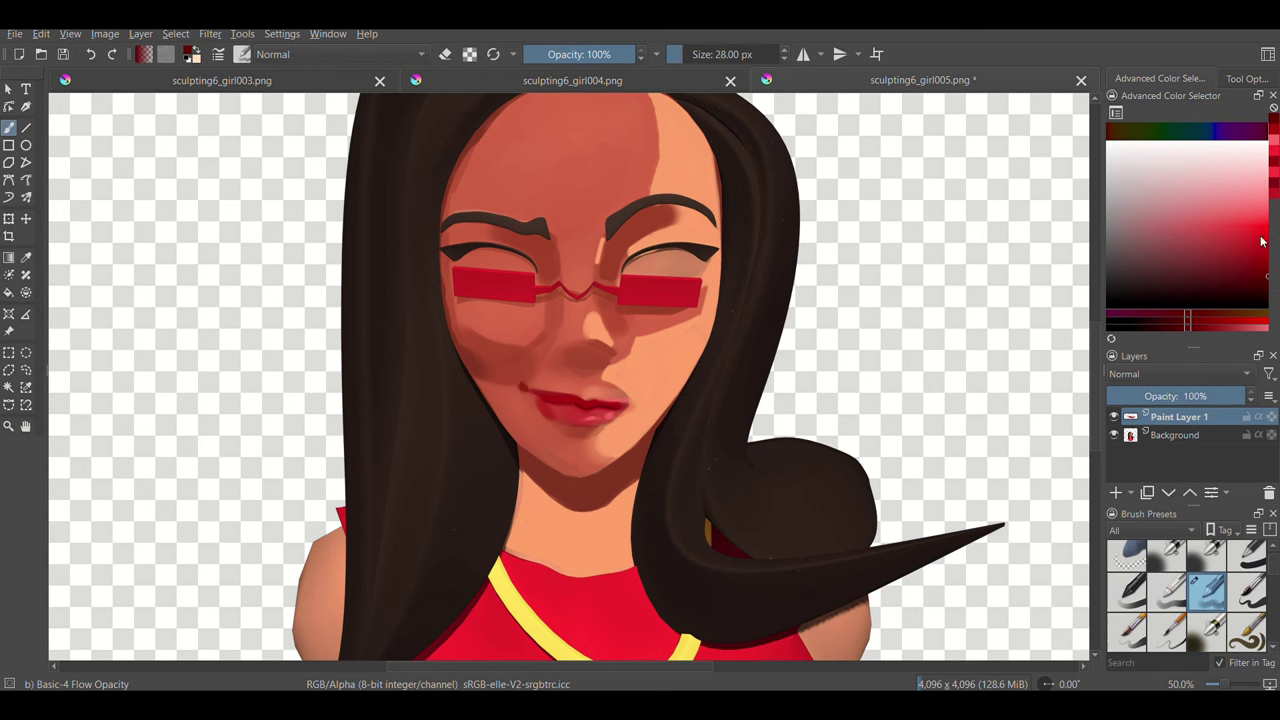
left_click_drag(1266, 244, 1222, 223)
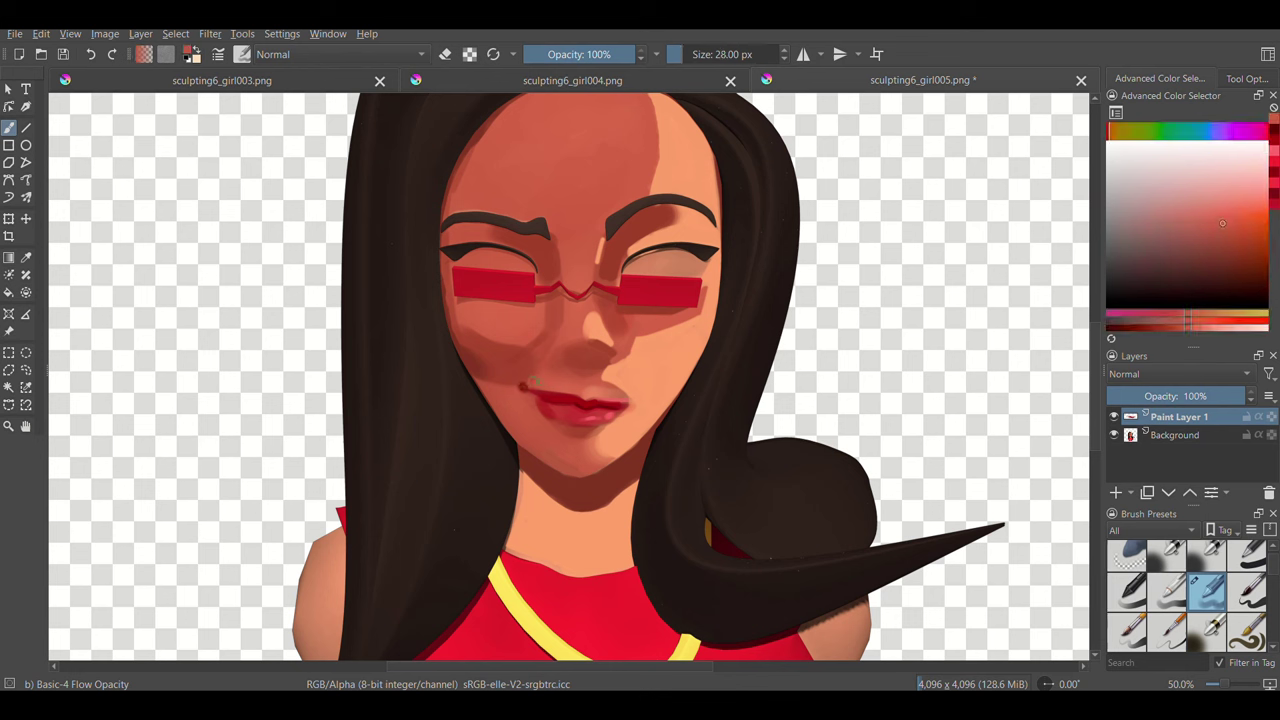
left_click(520, 380, "ctrl")
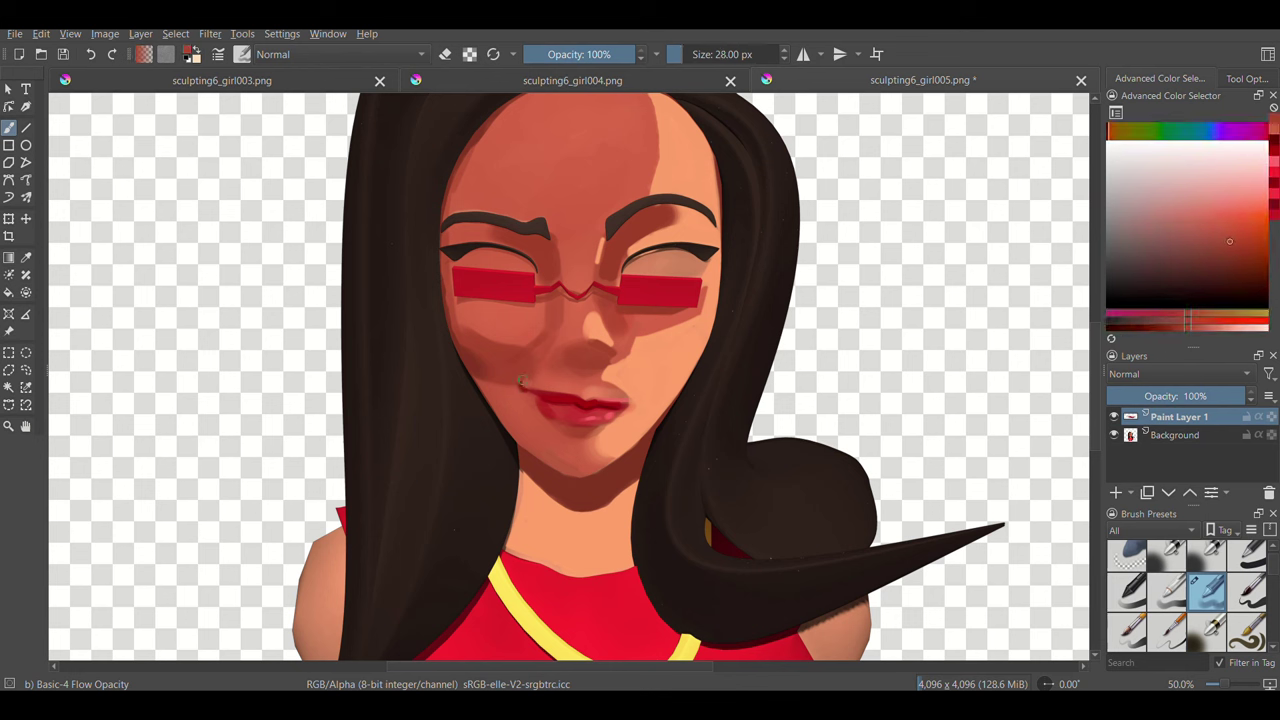
left_click(611, 376, "ctrl")
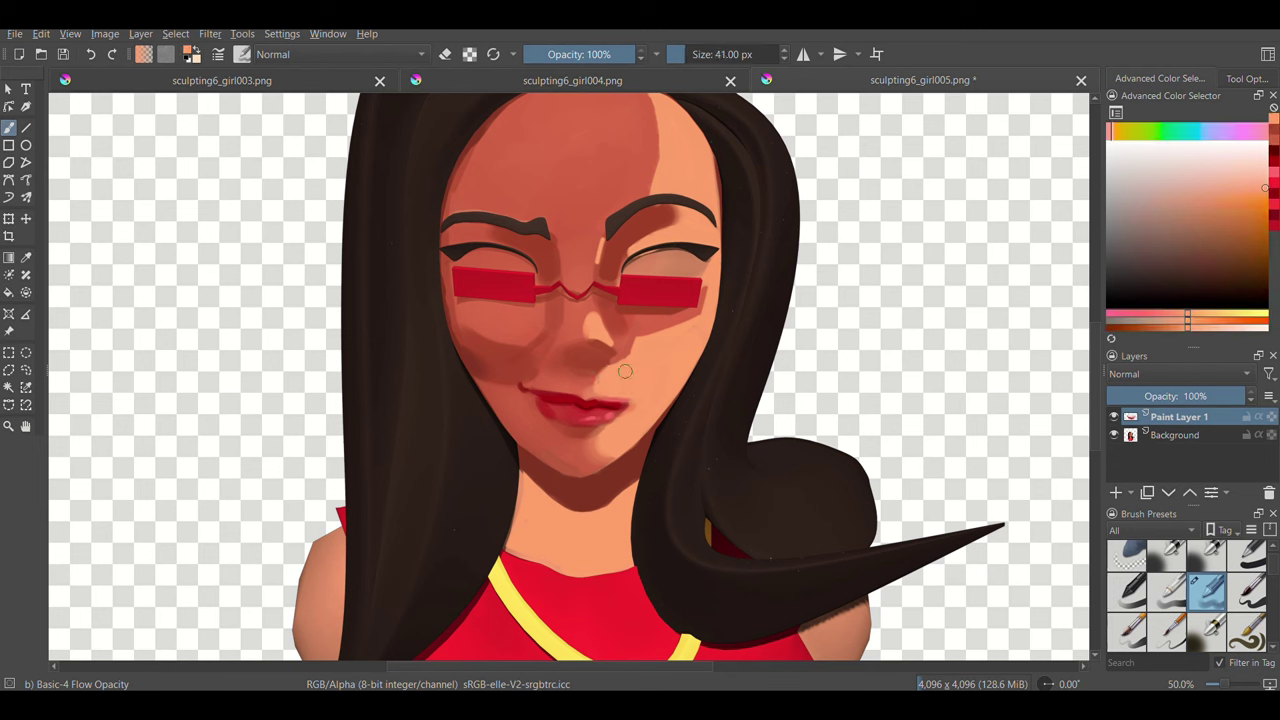
Refine the lip shape with lighter lip tones and sampled orange skin colours
left_click(615, 389, "ctrl")
left_click(580, 390, "ctrl")
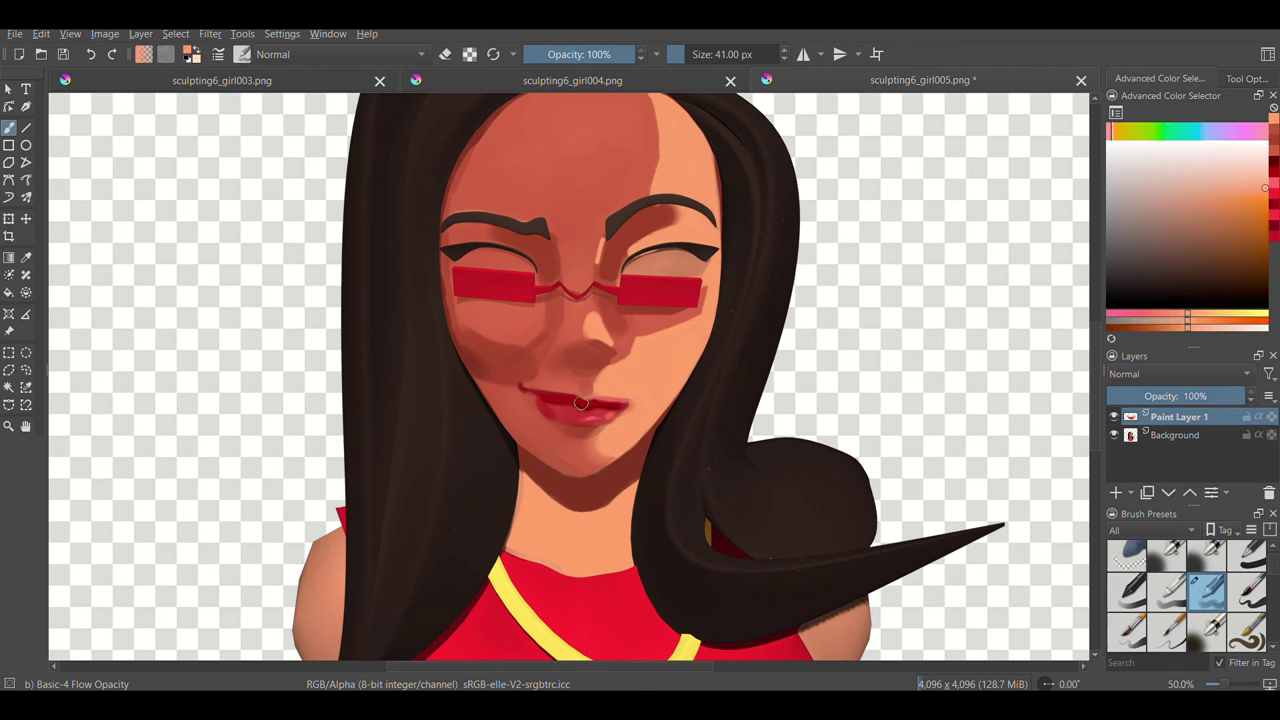
left_click(602, 391, "ctrl")
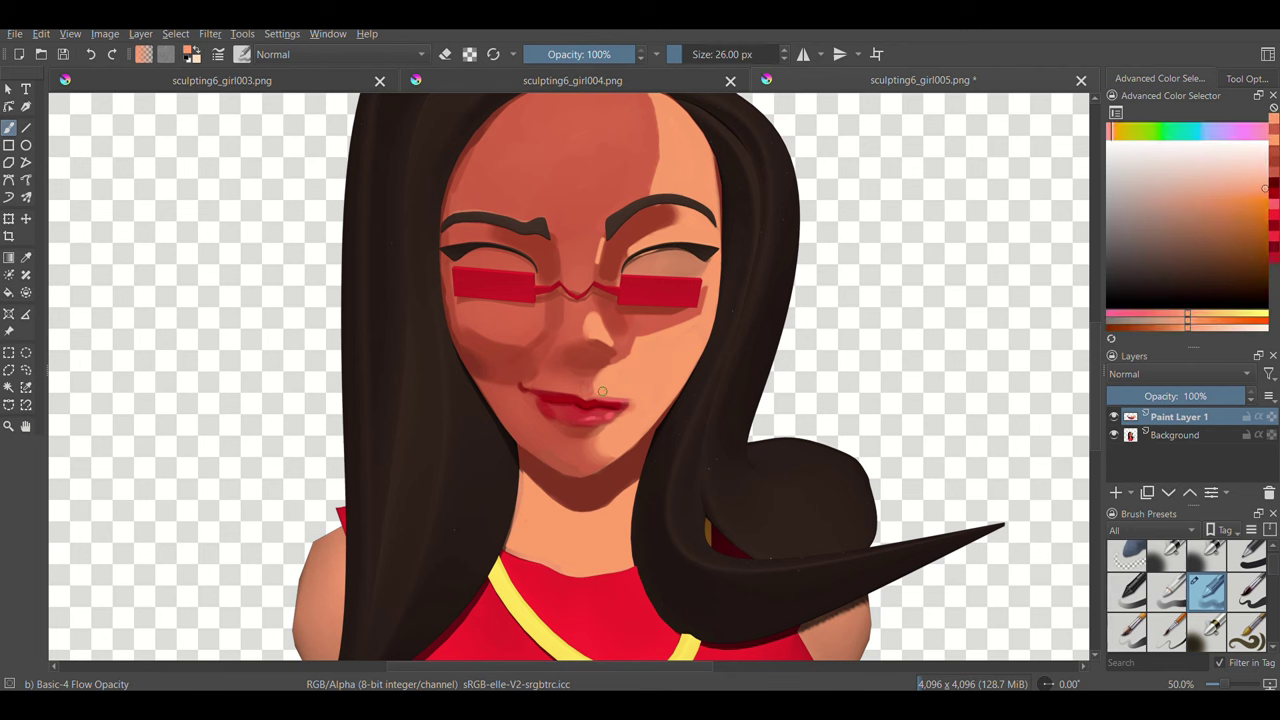
key("bracketright")
key("bracketright")
left_click(657, 371, "ctrl")
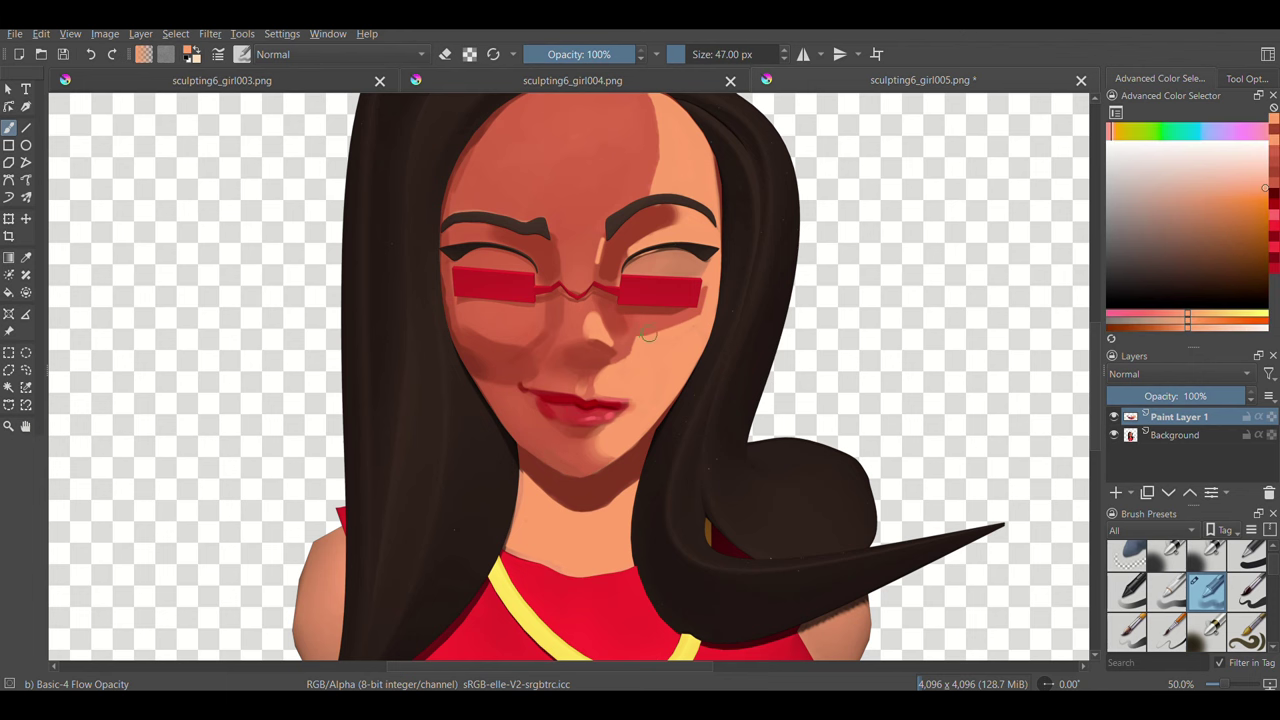
key("bracketleft")
key("bracketleft")
scroll(700, 143, "down", 2, "ctrl")
scroll(702, 201, "up", 2, "ctrl")
key("bracketright")
key("bracketright")
Sample light skin tones and paint a peach patch on the girl's left cheek
key("bracketleft")
key("bracketleft")
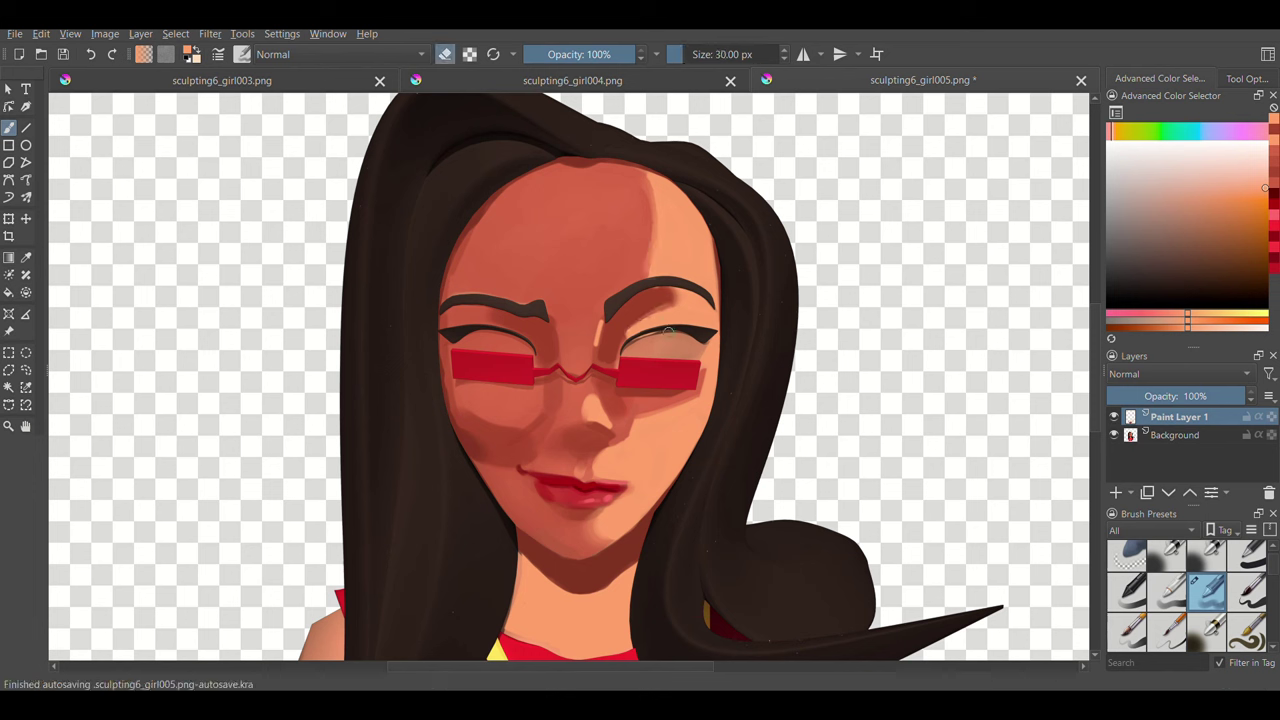
left_click(604, 452, "ctrl")
key("bracketright")
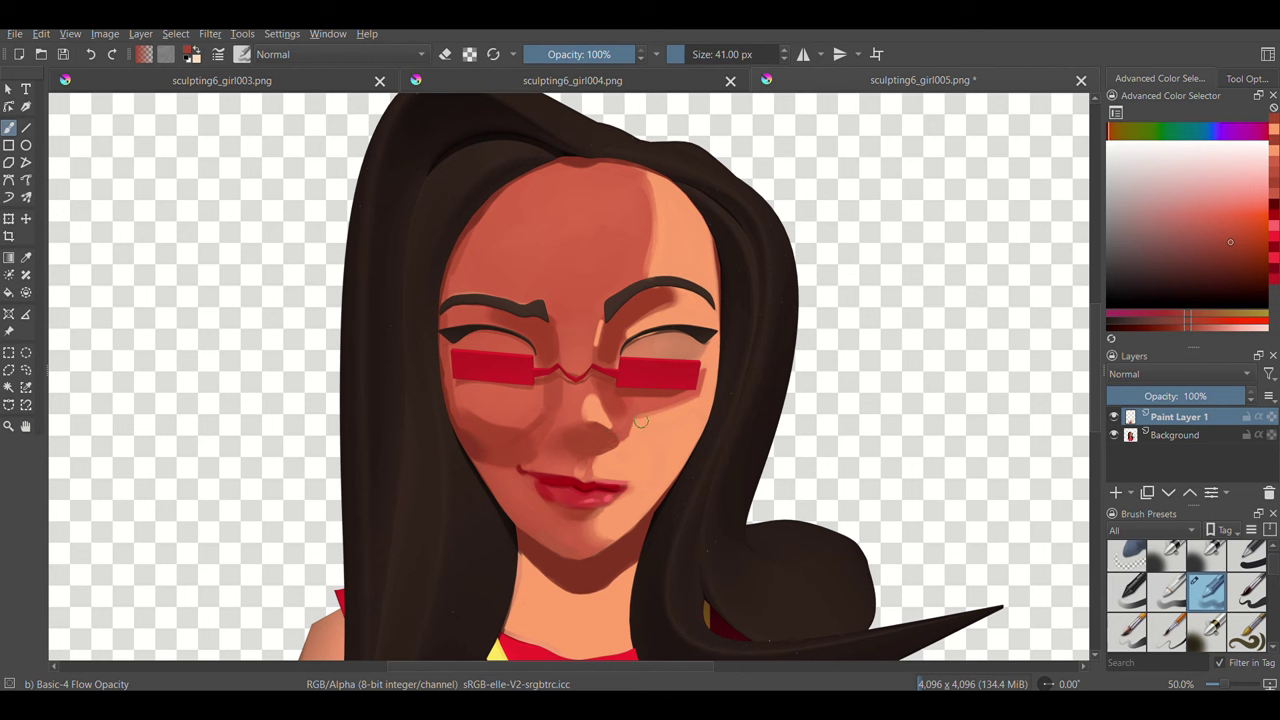
left_click(620, 422, "ctrl")
key("bracketright")
key("bracketright")
key("bracketright")
key("bracketleft")
Soften the cheek highlight's edges with a large eraser
key("bracketleft")
key("bracketright")
key("bracketright")
key("bracketright")
key("bracketright")
key("bracketright")
key("bracketright")
key("bracketright")
left_click(657, 451, "ctrl")
left_click_drag(491, 414, 505, 408)
key("bracketleft")
key("bracketleft")
key("bracketleft")
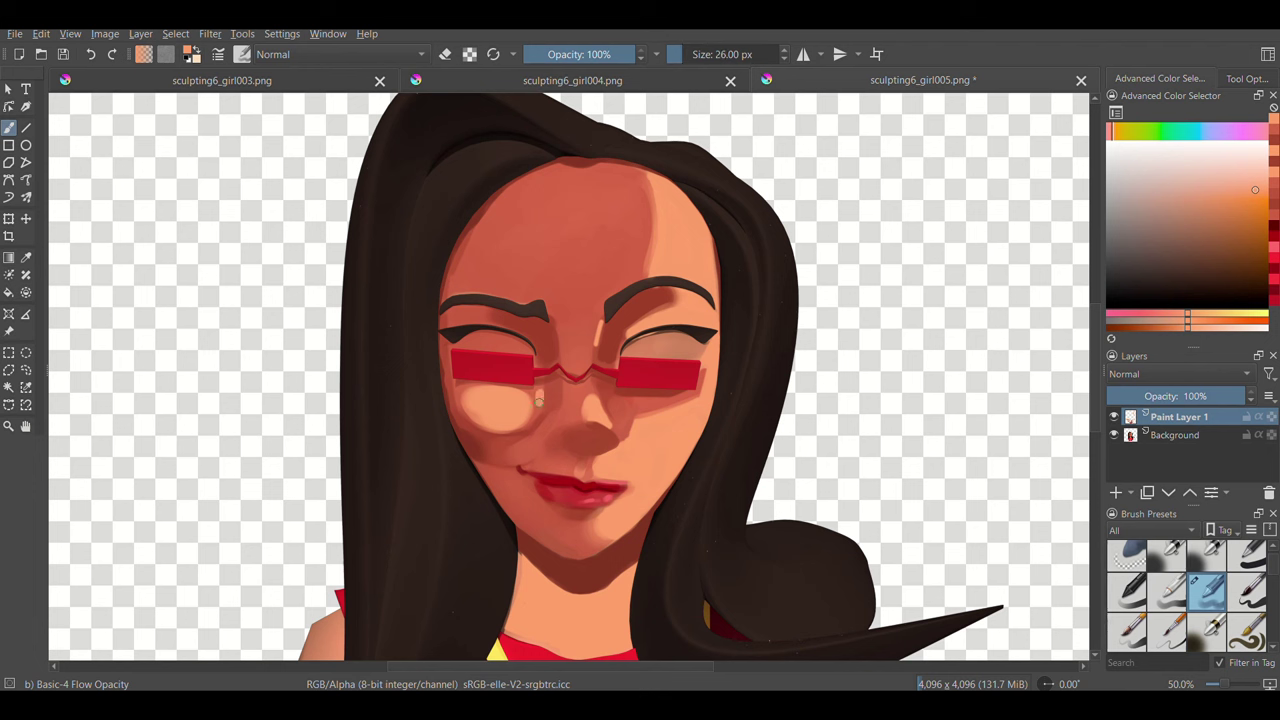
left_click_drag(487, 404, 584, 340, "shift")
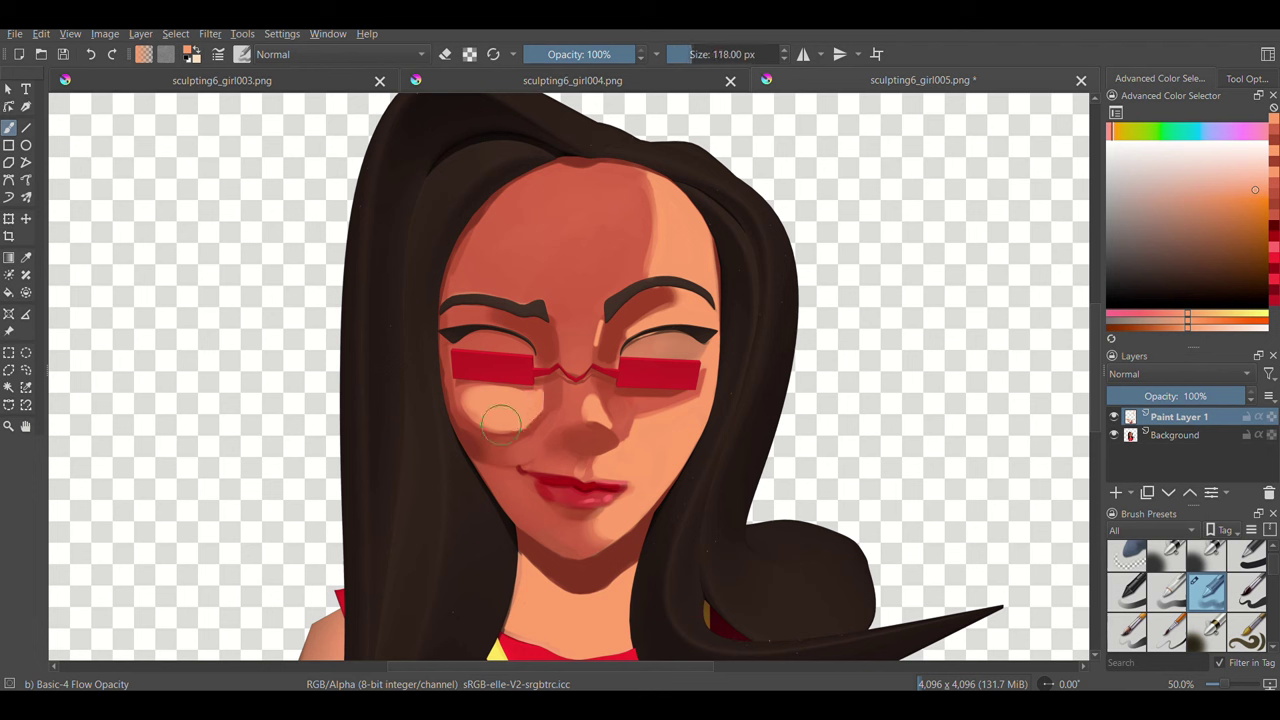
left_click_drag(549, 405, 491, 420, "shift")
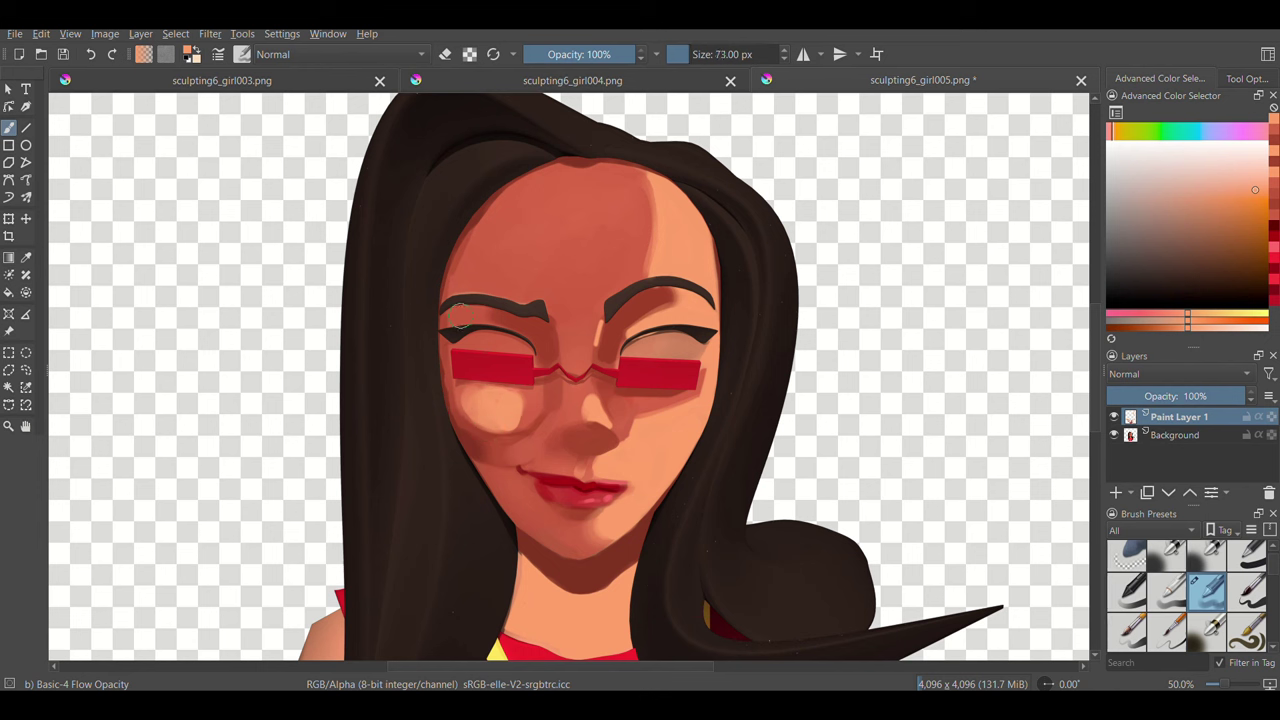
left_click_drag(476, 310, 465, 316, "shift")
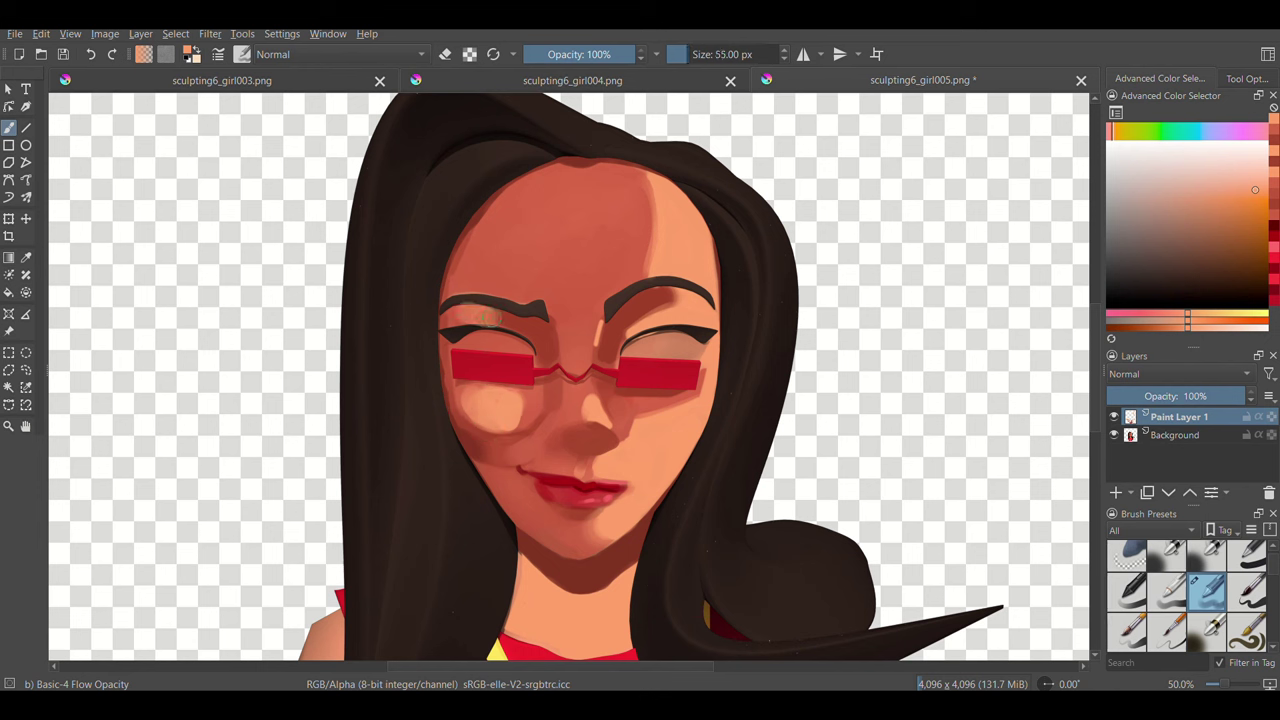
key("e")
left_click_drag(492, 406, 527, 400, "shift")
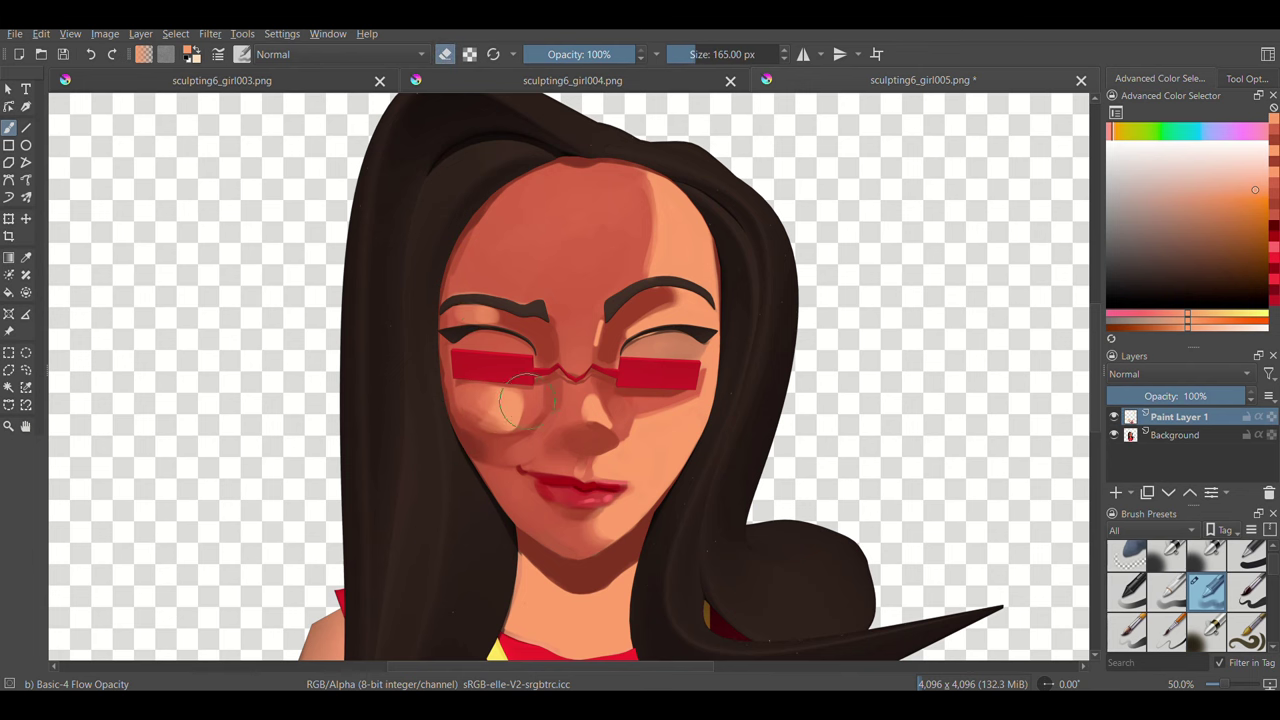
key("e")
middle_click_drag(520, 400, 540, 410)
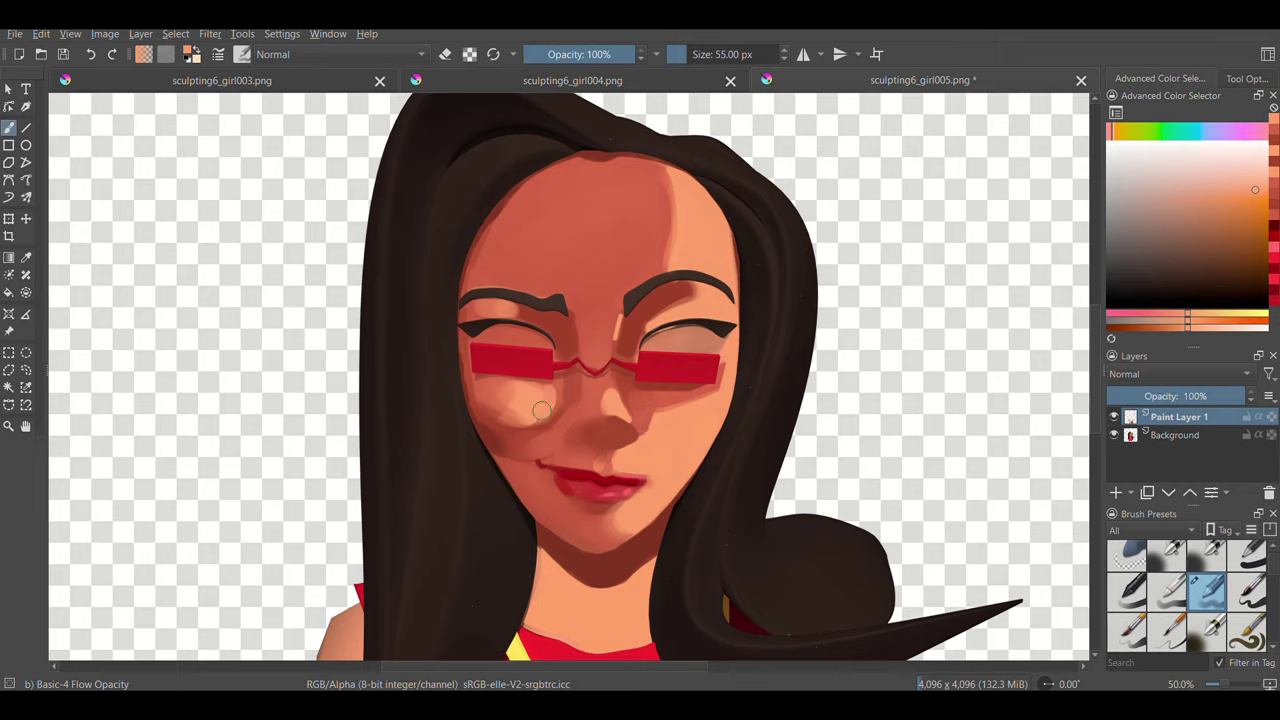
scroll(540, 410, "down", 1)
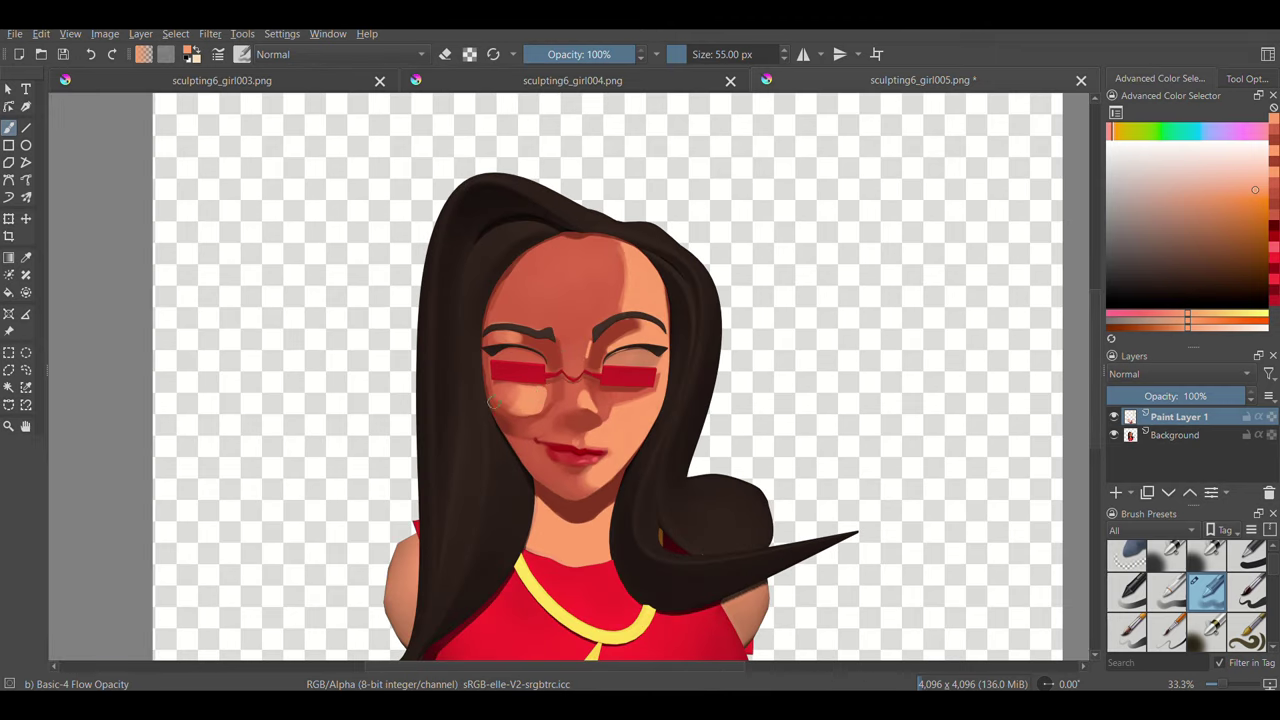
Paint skin shading around the cheek and mouth with a resized brush
mouse_move(538, 425)
left_mouse_down("shift")
mouse_move(538, 408)
mouse_move(532, 427)
left_mouse_up("shift")
left_click_drag(617, 290, 617, 265, "shift")
left_click_drag(574, 521, 537, 461, "shift")
left_click_drag(537, 470, 552, 482, "shift")
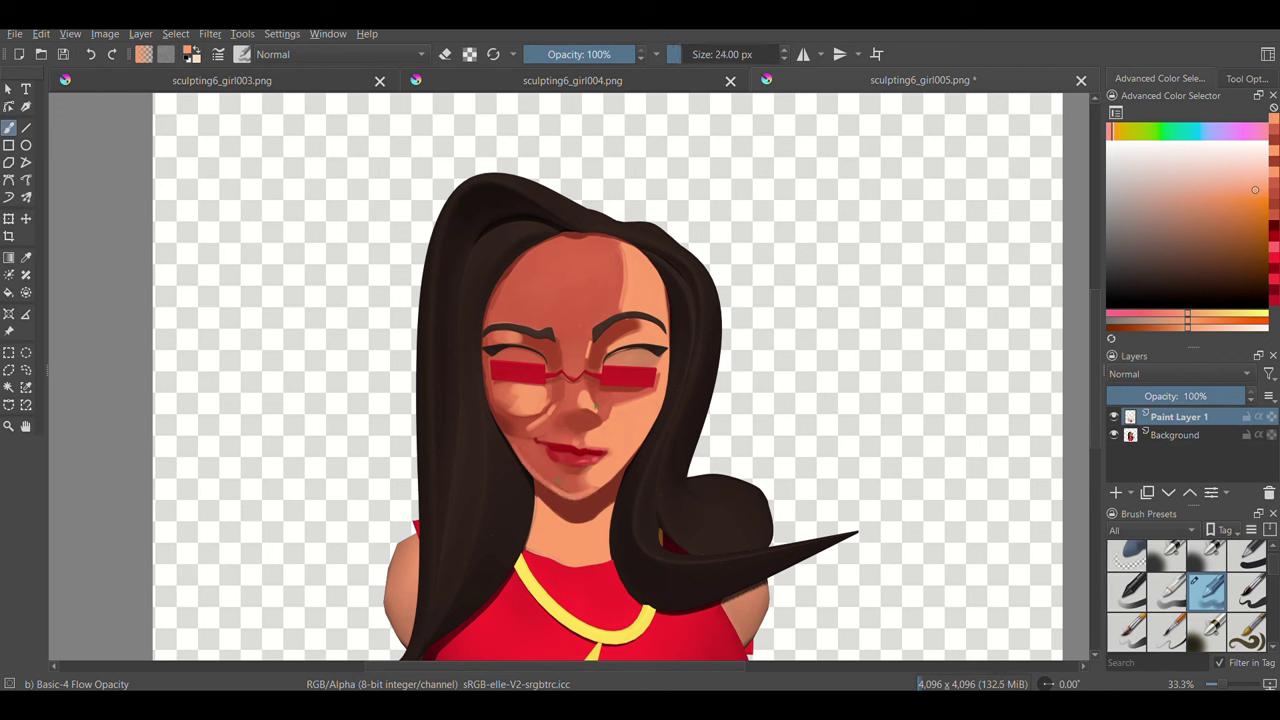
left_click_drag(598, 474, 612, 465, "shift")
scroll(676, 482, "up", 1, "ctrl")
Deepen the shadow down the cheek beside the nose using sampled darker and lighter skin tones
left_click(644, 457, "ctrl")
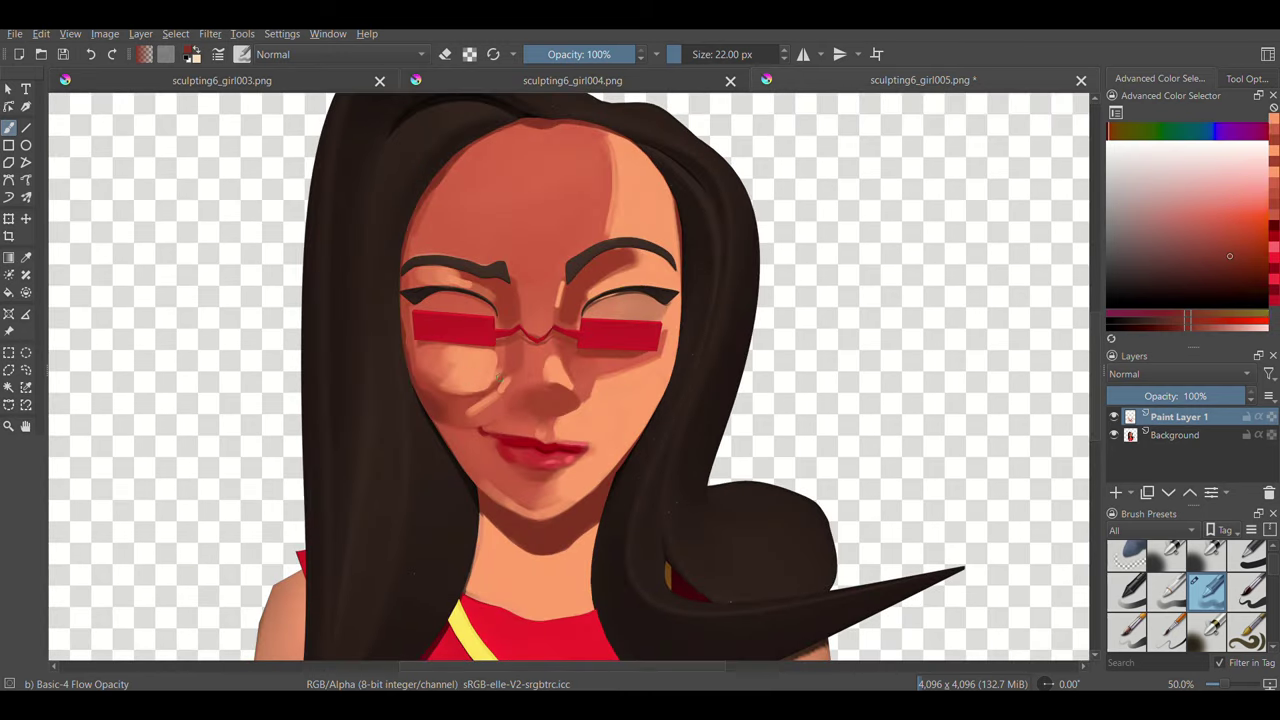
left_click(452, 392, "ctrl")
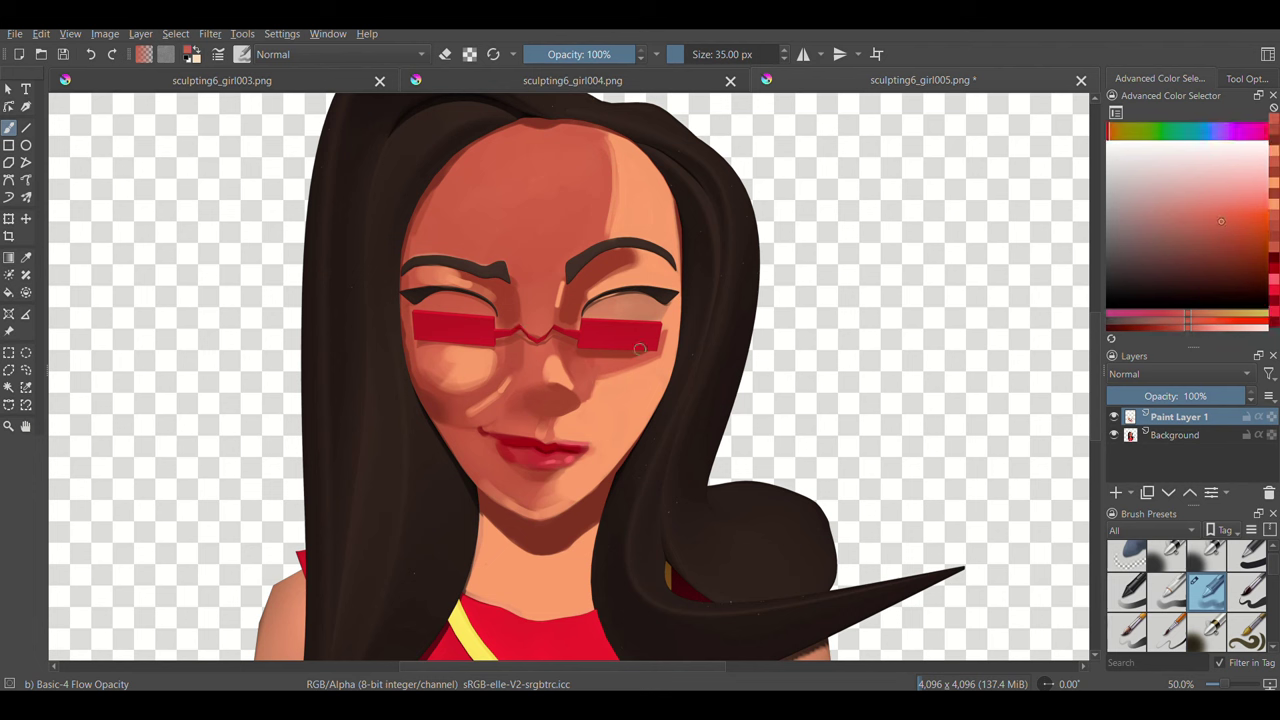
left_click(574, 287, "ctrl")
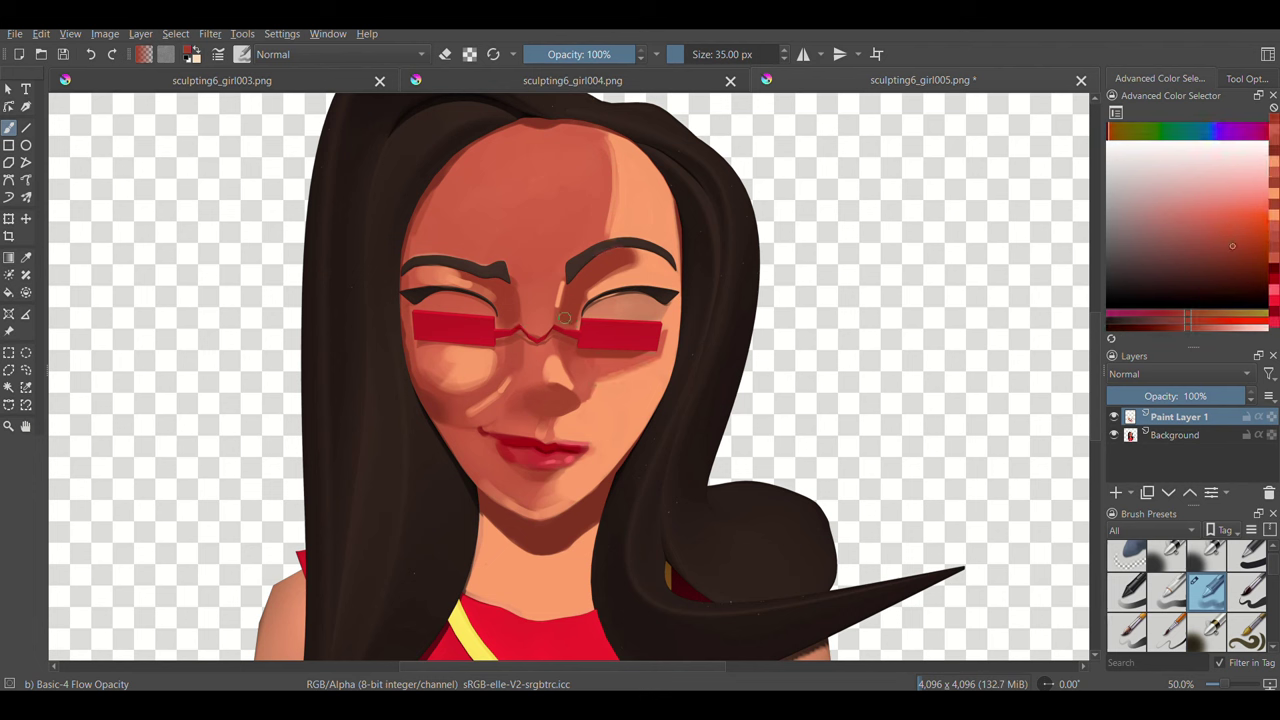
left_click(500, 385, "ctrl")
mouse_move(466, 370)
left_mouse_down("shift")
mouse_move(466, 400)
mouse_move(492, 372)
left_mouse_up("shift")
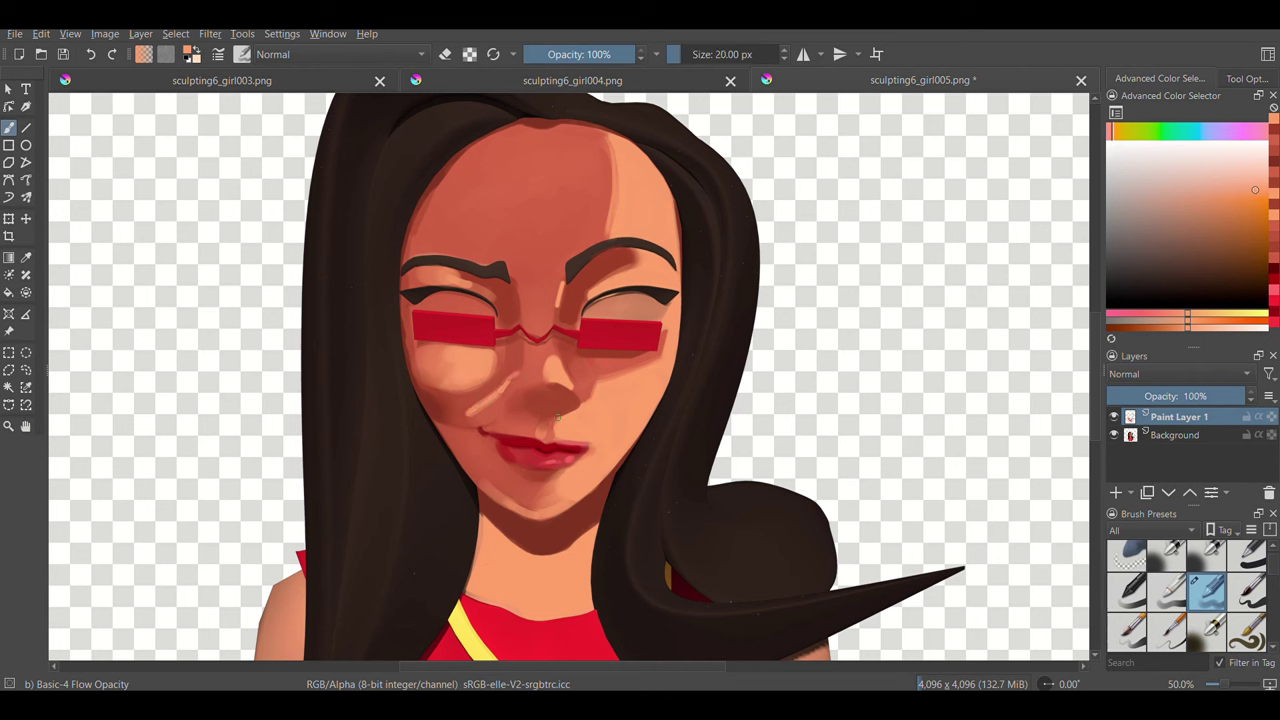
left_click(546, 412, "ctrl")
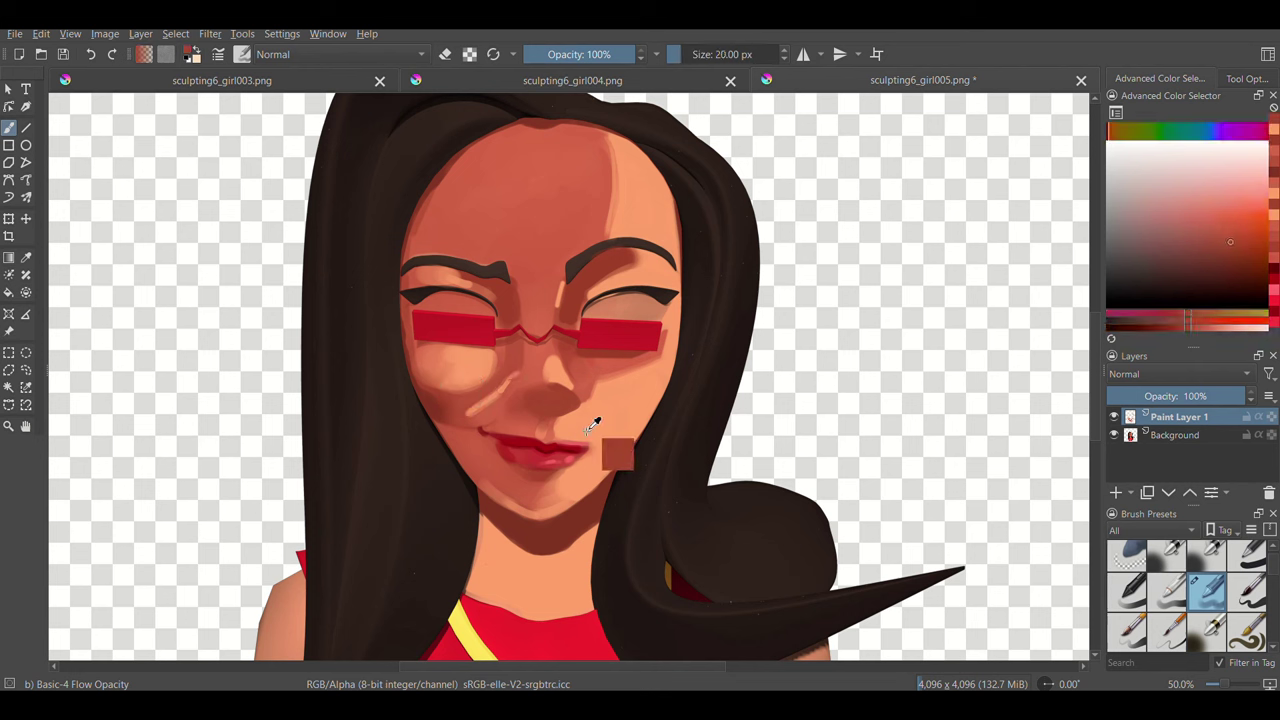
left_click(474, 532, "ctrl")
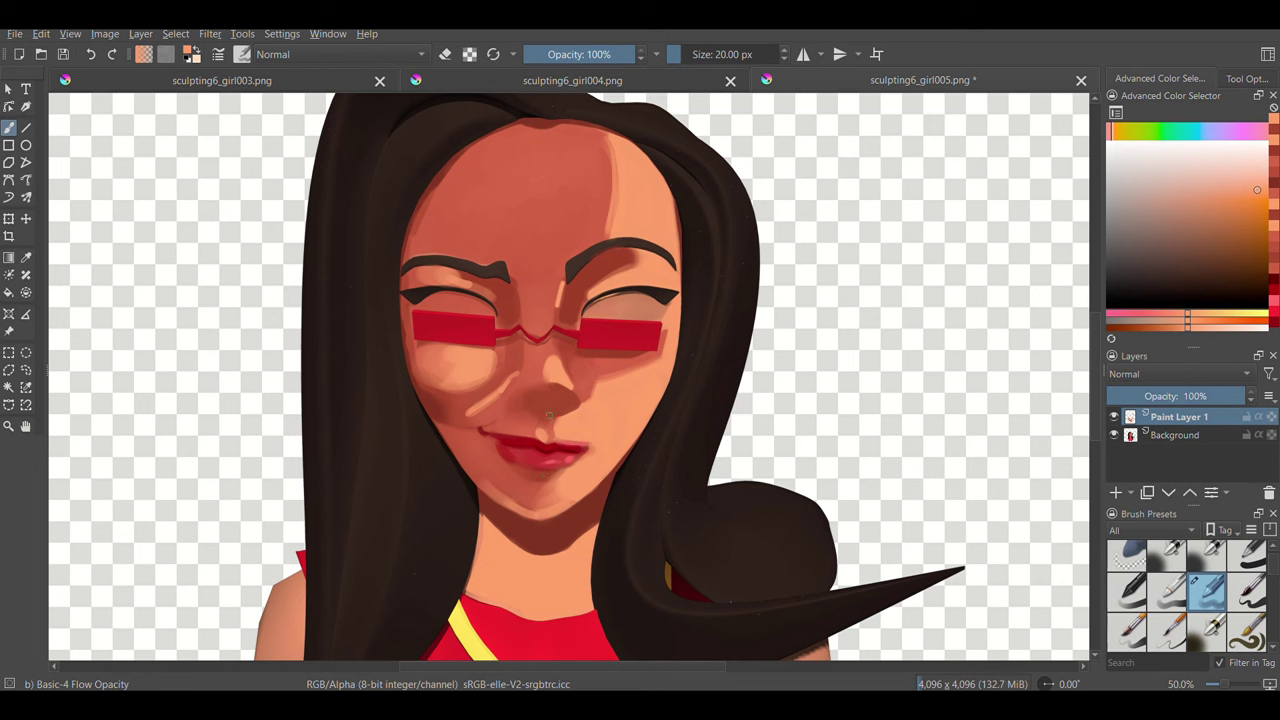
left_click_drag(542, 423, 530, 423, "shift")
Dab a small near-white gloss highlight on the lower lip
left_click(1177, 143)
left_click(567, 458)
mouse_move(580, 458)
left_mouse_down("shift")
mouse_move(567, 458)
mouse_move(583, 431)
left_mouse_up("shift")
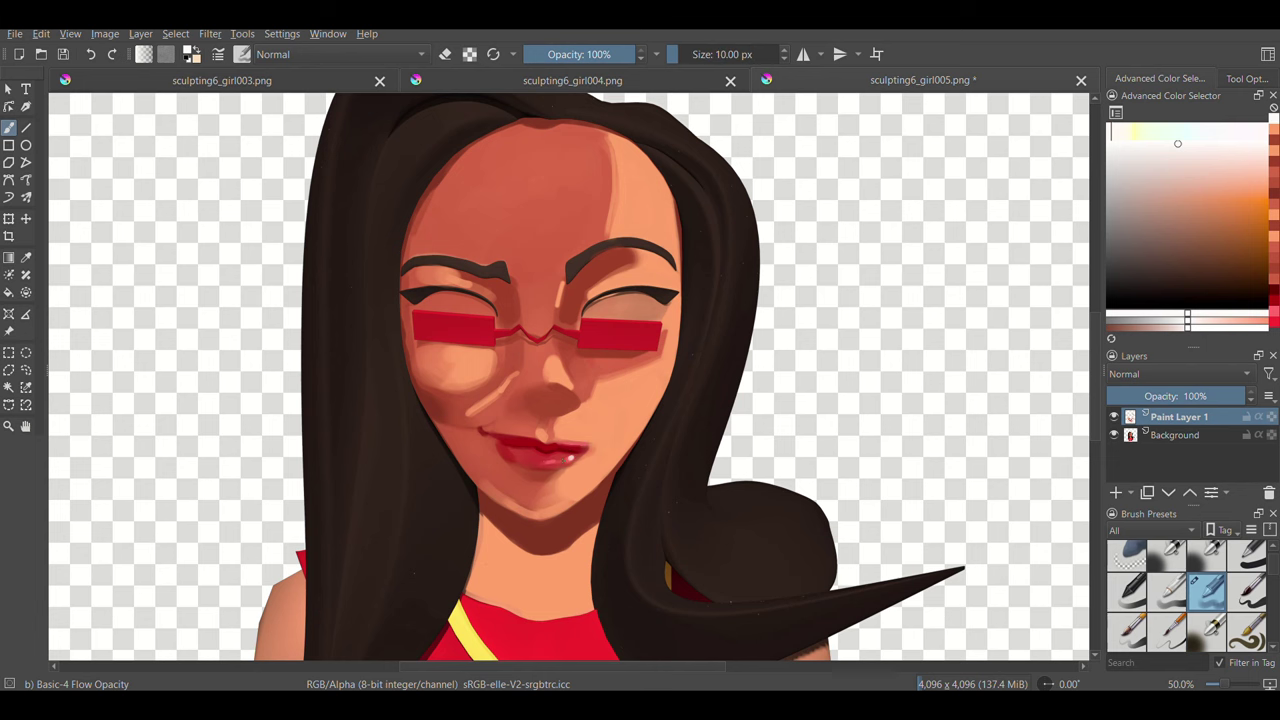
scroll(570, 377, "down", 4, "ctrl")
scroll(570, 377, "up", 3, "ctrl")
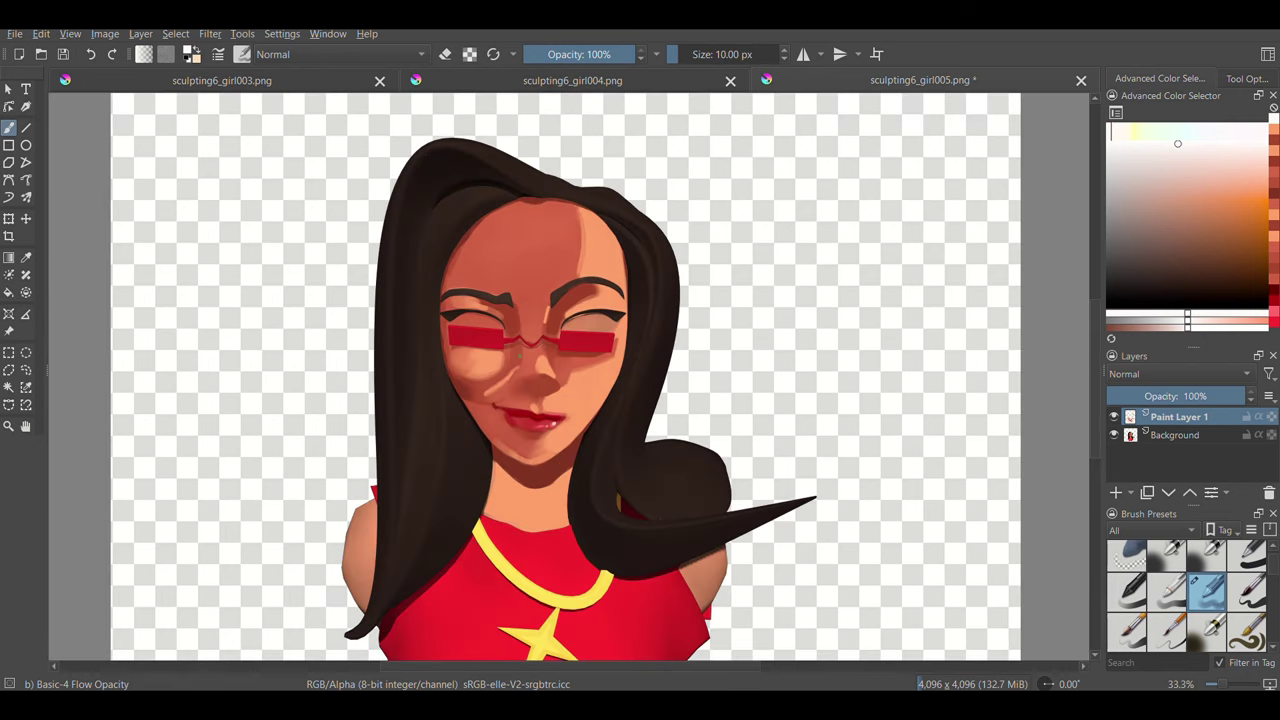
Erase skin at the top-left forehead hairline after sampling the forehead tone
left_click(505, 395, "ctrl")
left_click_drag(494, 394, 520, 394, "shift")
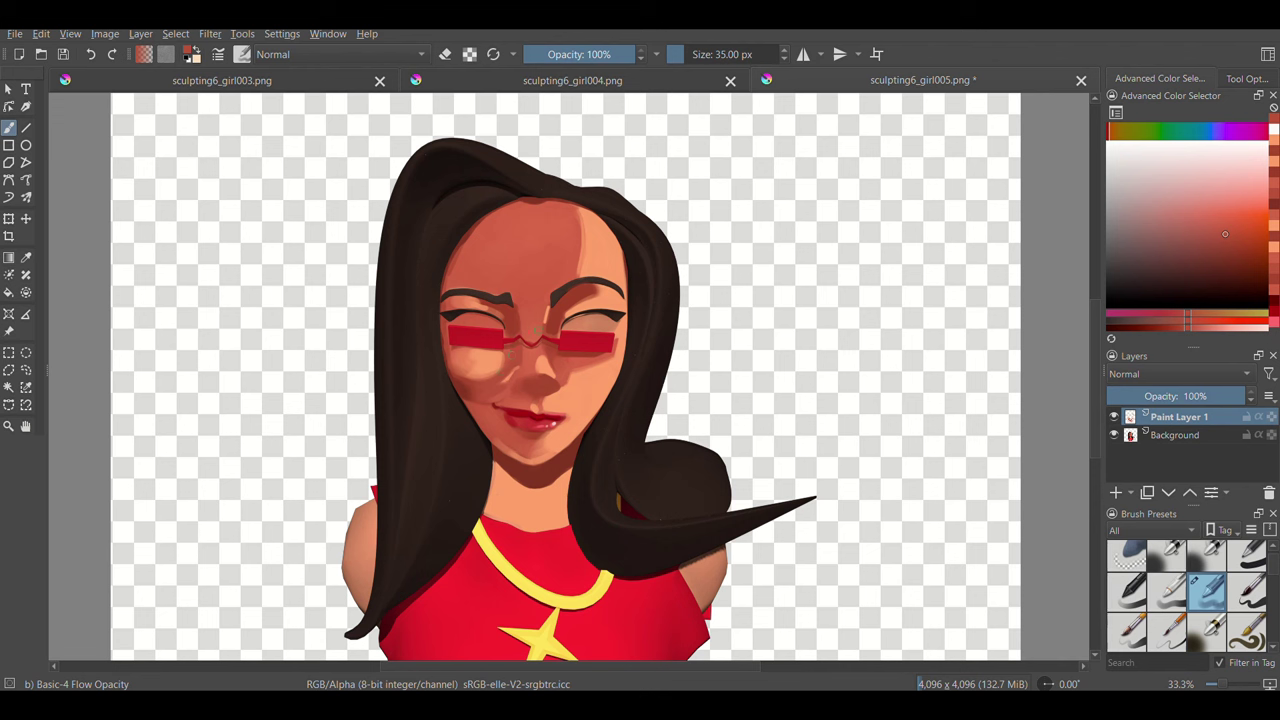
left_click(491, 250, "ctrl")
mouse_move(462, 258)
left_mouse_down("shift")
mouse_move(486, 258)
mouse_move(457, 276)
left_mouse_up("shift")
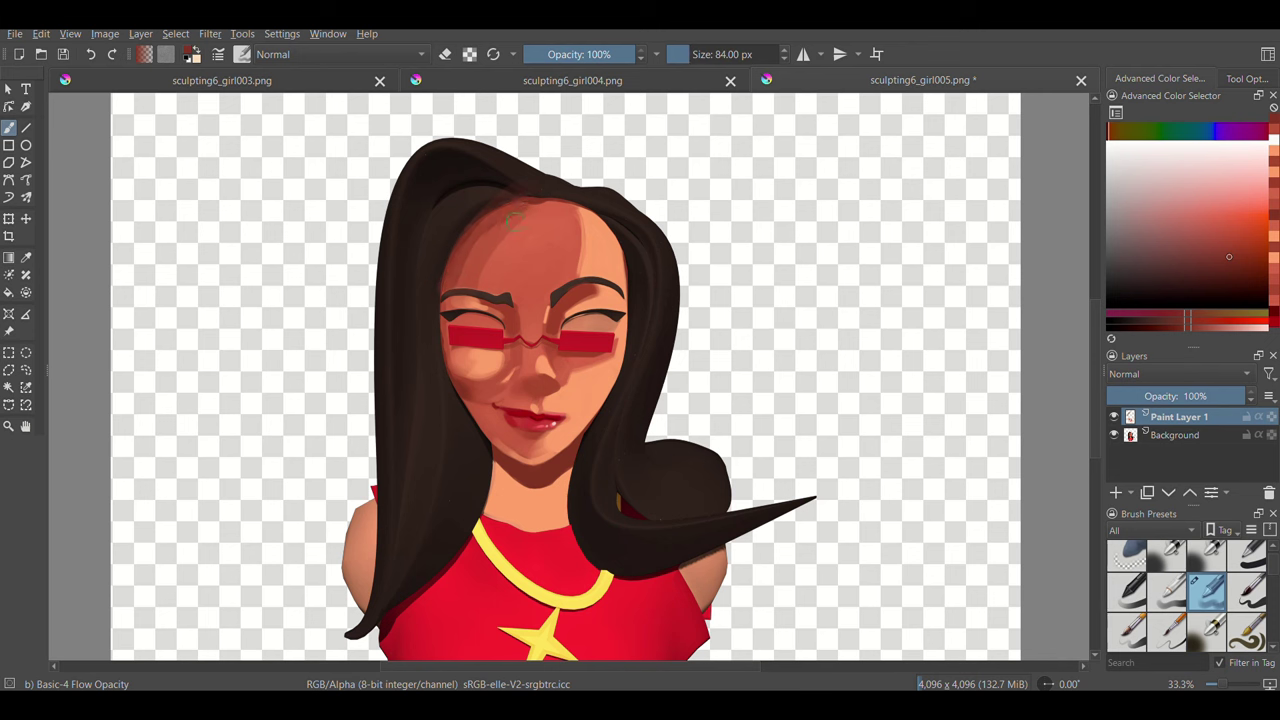
key("e")
mouse_move(505, 200)
left_mouse_down()
mouse_move(430, 218)
mouse_move(525, 190)
left_mouse_up()
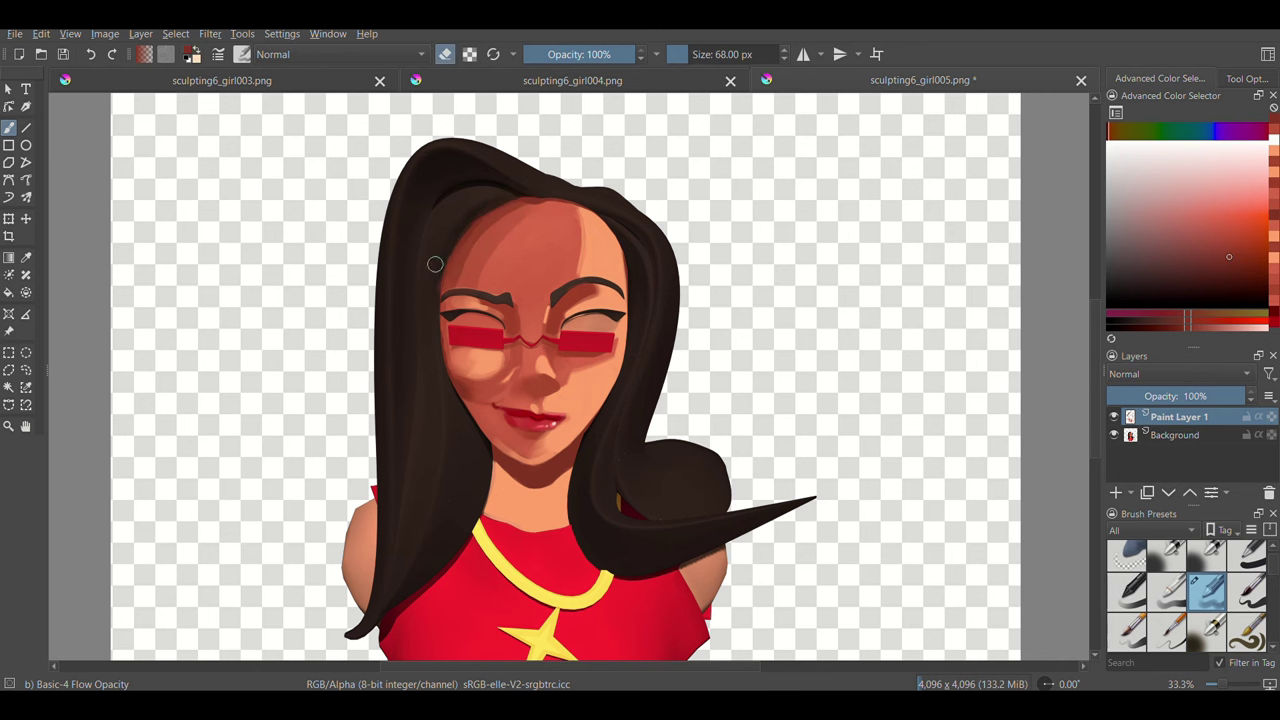
Delete the Background layer and save the painted strokes image
scroll(713, 355, "down", 1)
scroll(713, 355, "down", 2)
scroll(712, 359, "up", 2)
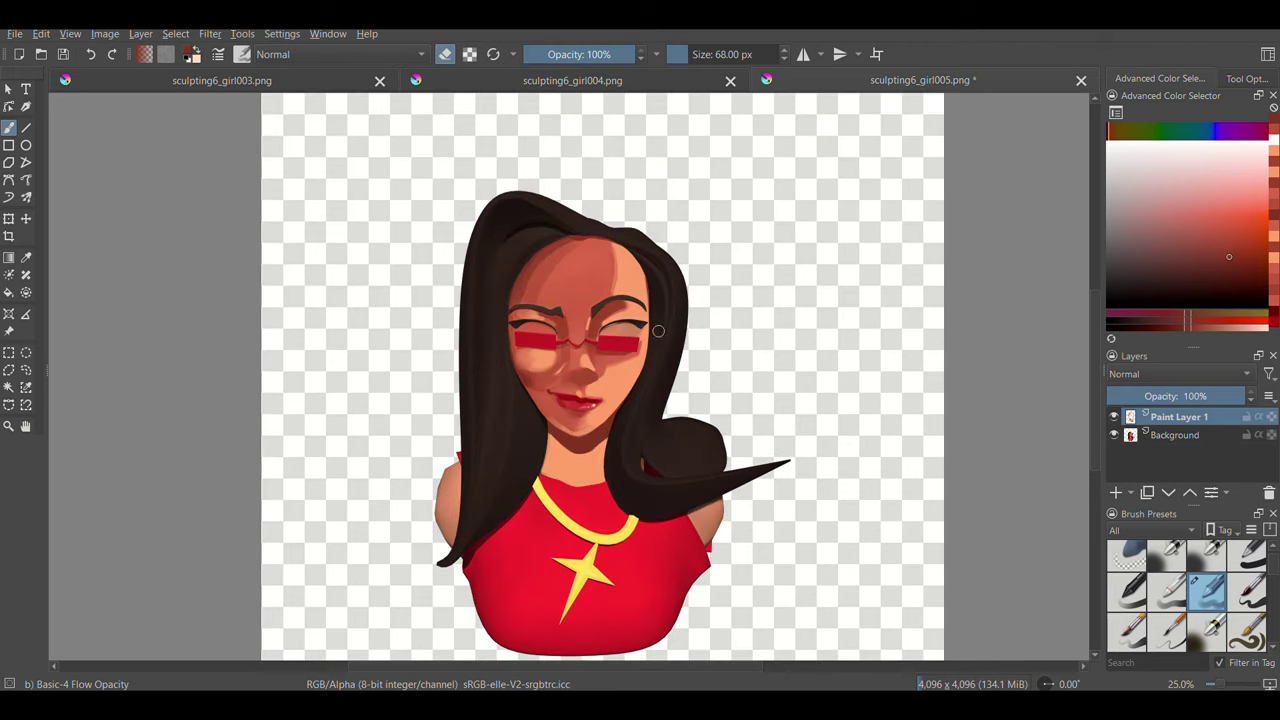
left_click(1174, 435)
left_click(1268, 493)
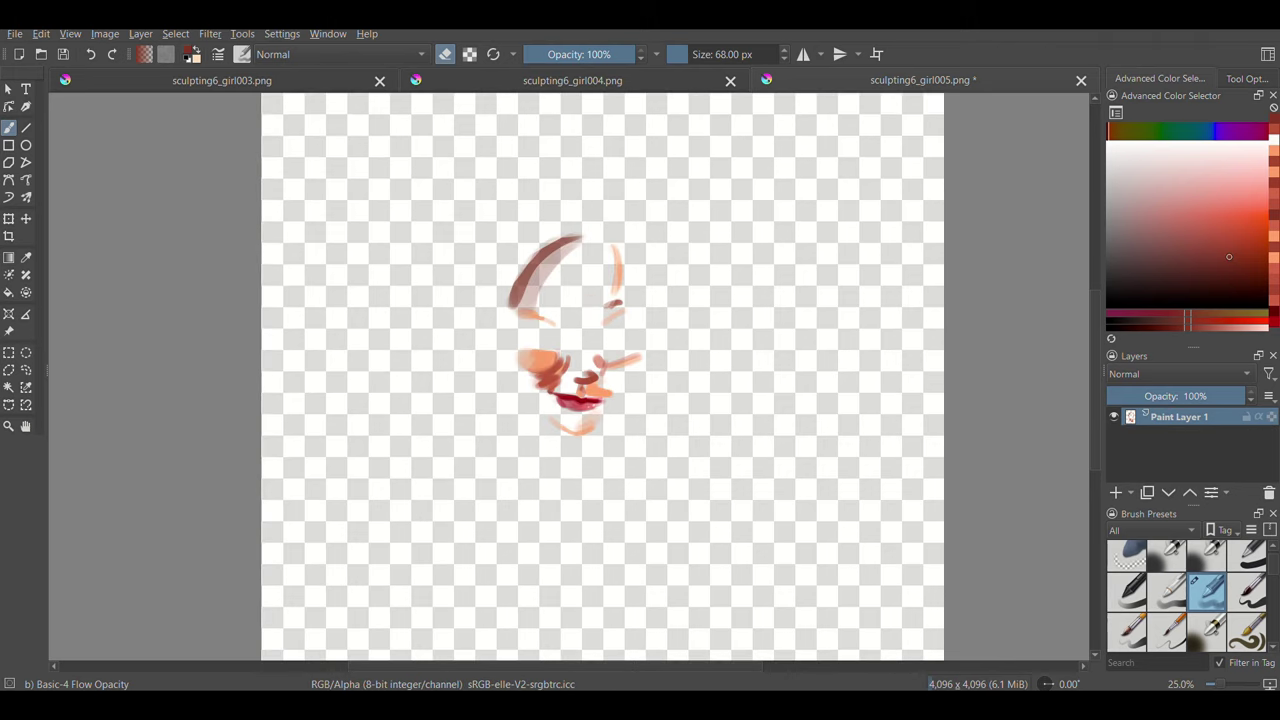
key("ctrl+s")
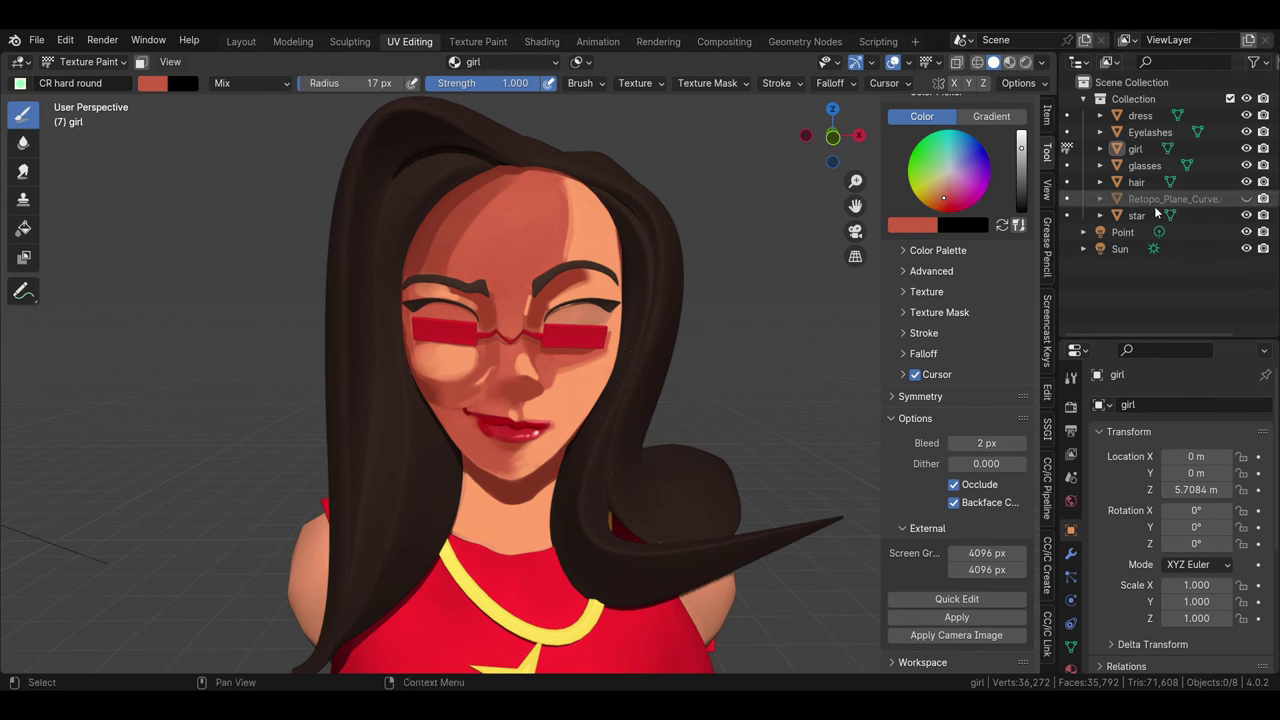
Hide the glasses and Quick Edit the face view into Krita as sculpting6_girl006.png
left_click(1246, 165)
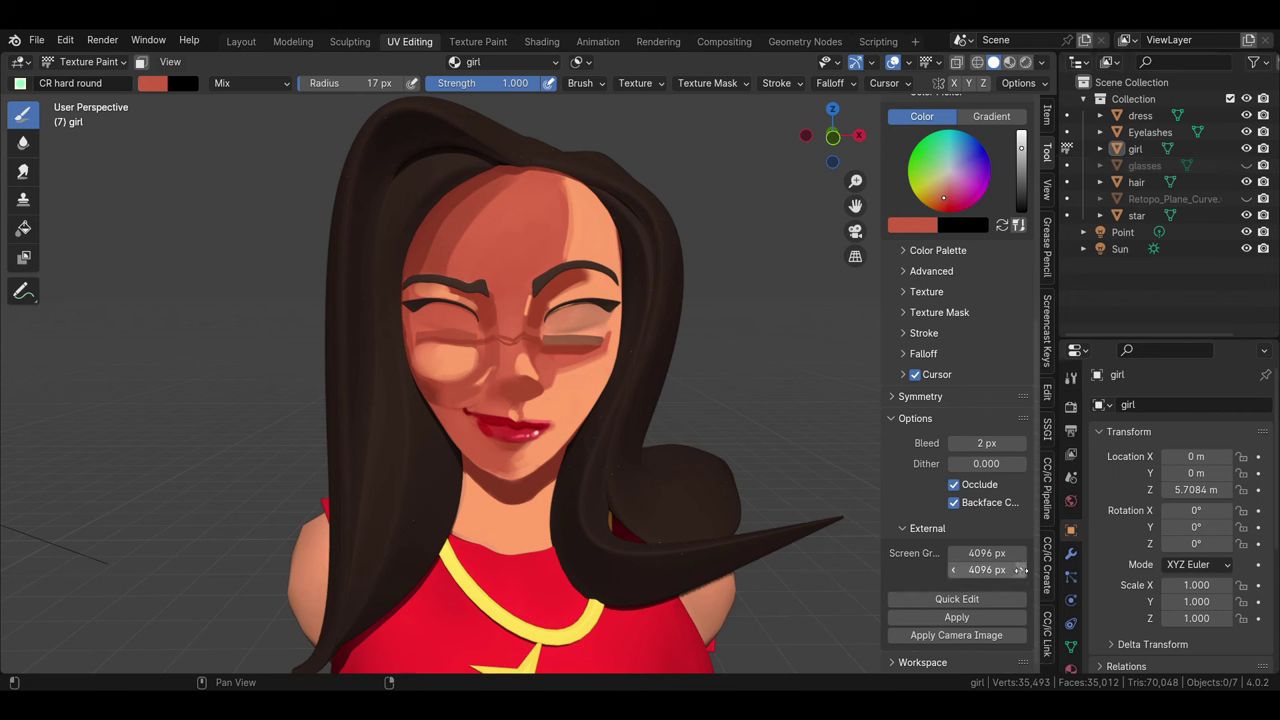
left_click(957, 600)
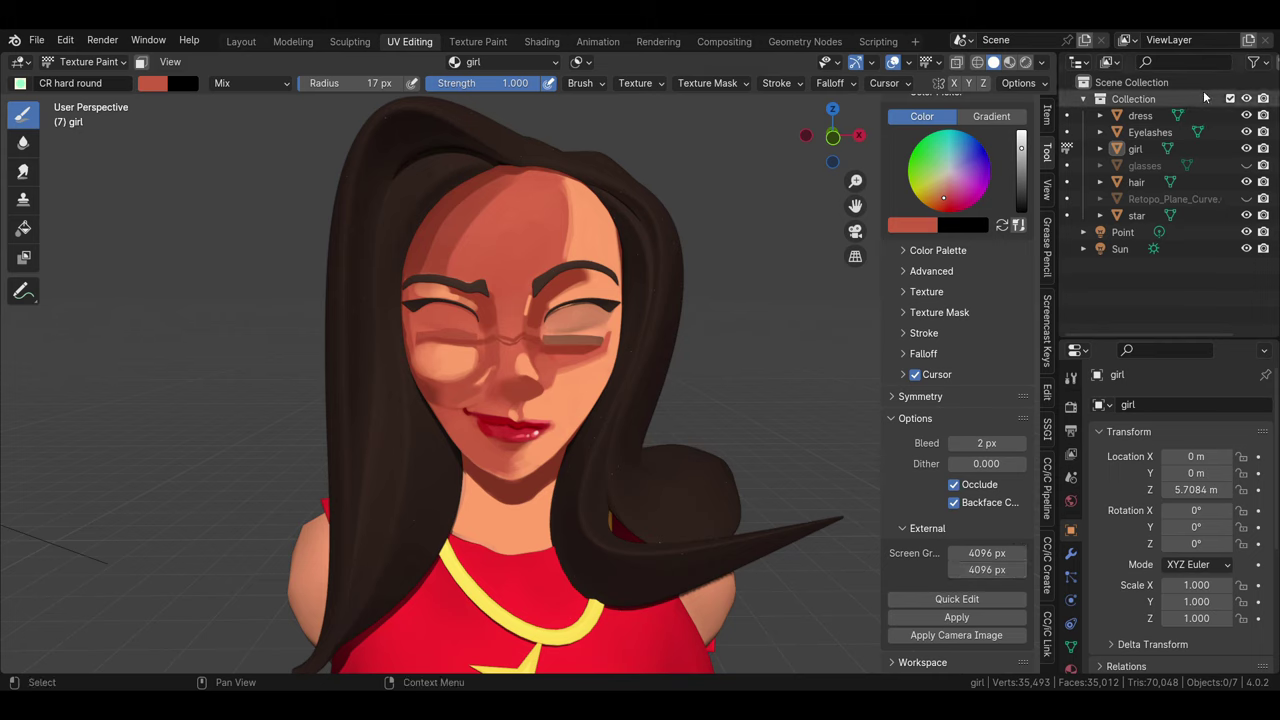
scroll(617, 443, "up", 2)
scroll(617, 443, "up", 2)
Paint light whites into both of the girl's eyes
scroll(617, 443, "up", 2)
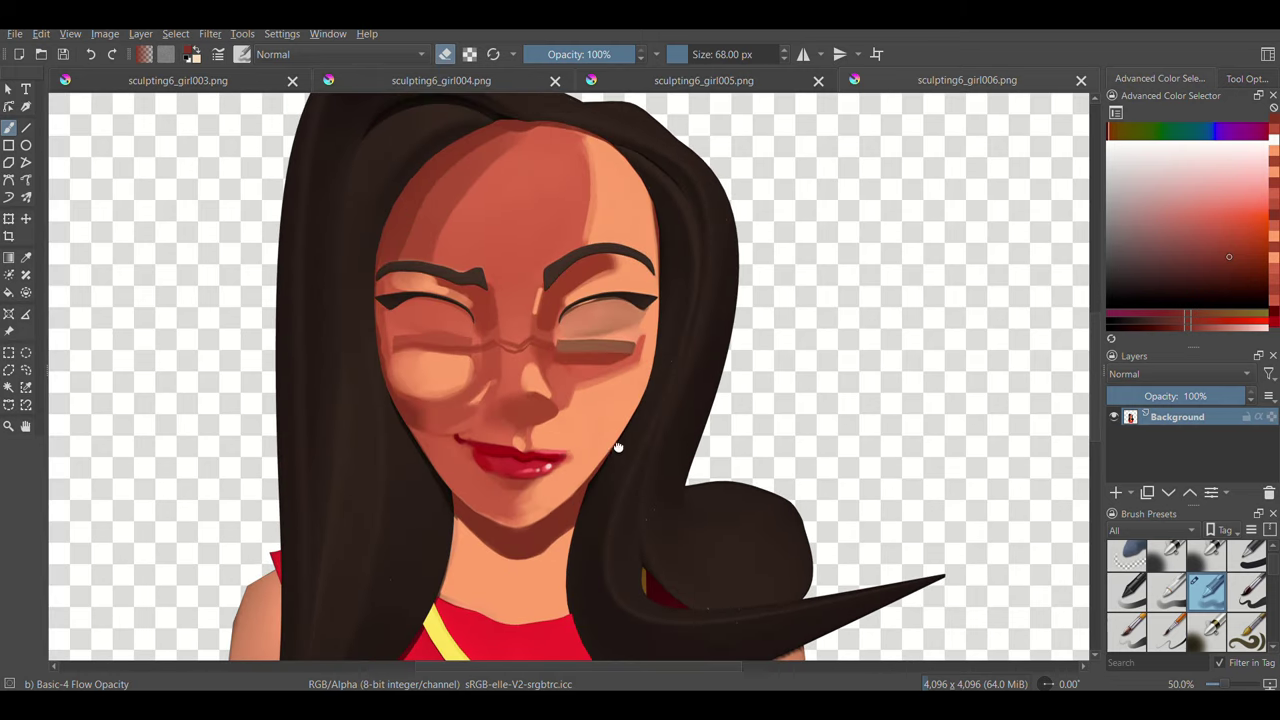
left_click(1117, 492)
mouse_move(630, 320)
left_mouse_down()
mouse_move(590, 310)
mouse_move(630, 312)
mouse_move(610, 325)
mouse_move(632, 316)
left_mouse_up()
key("bracketright")
left_click_drag(438, 314, 470, 316)
mouse_move(392, 312)
left_mouse_down()
mouse_move(472, 320)
mouse_move(413, 336)
left_mouse_up()
key("e")
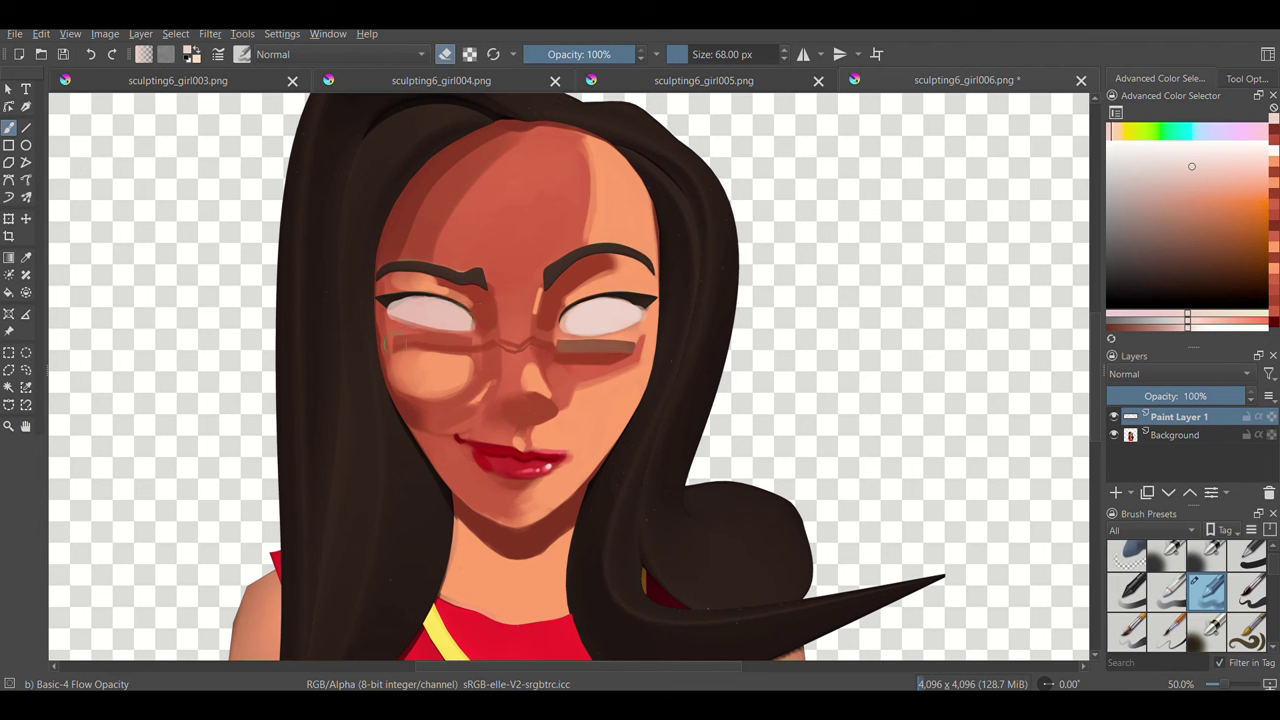
key("e")
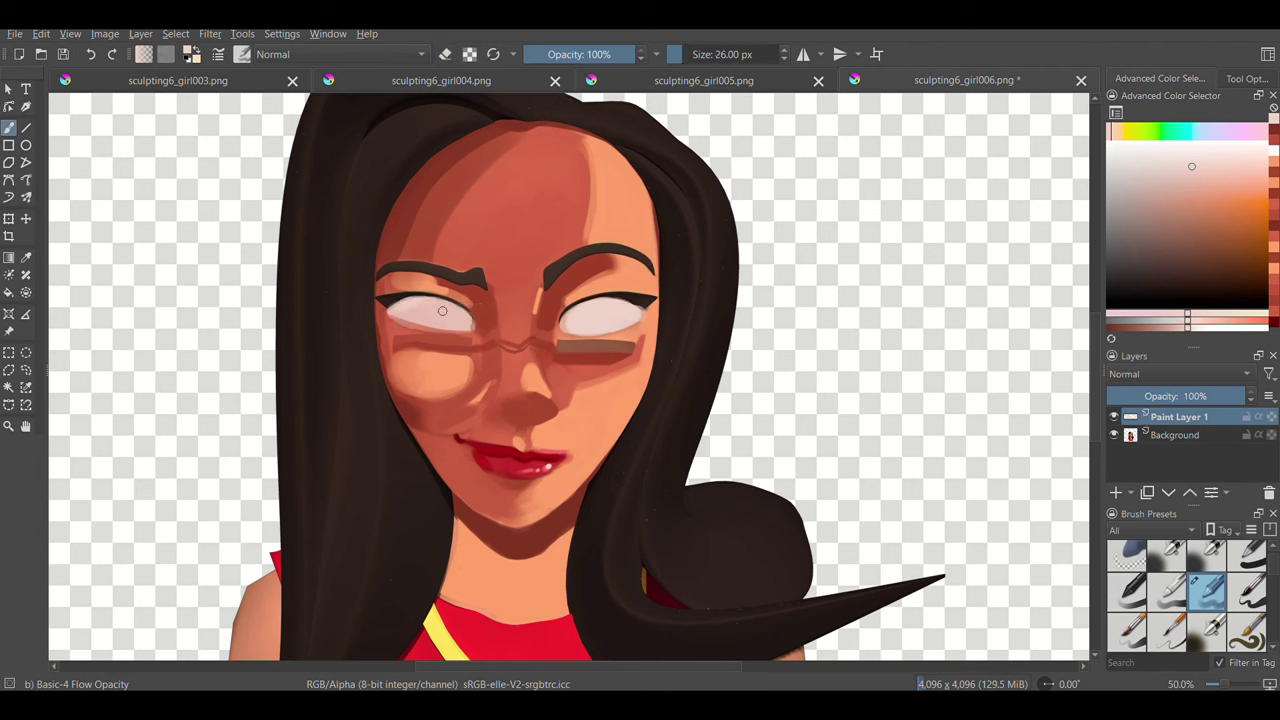
key("e")
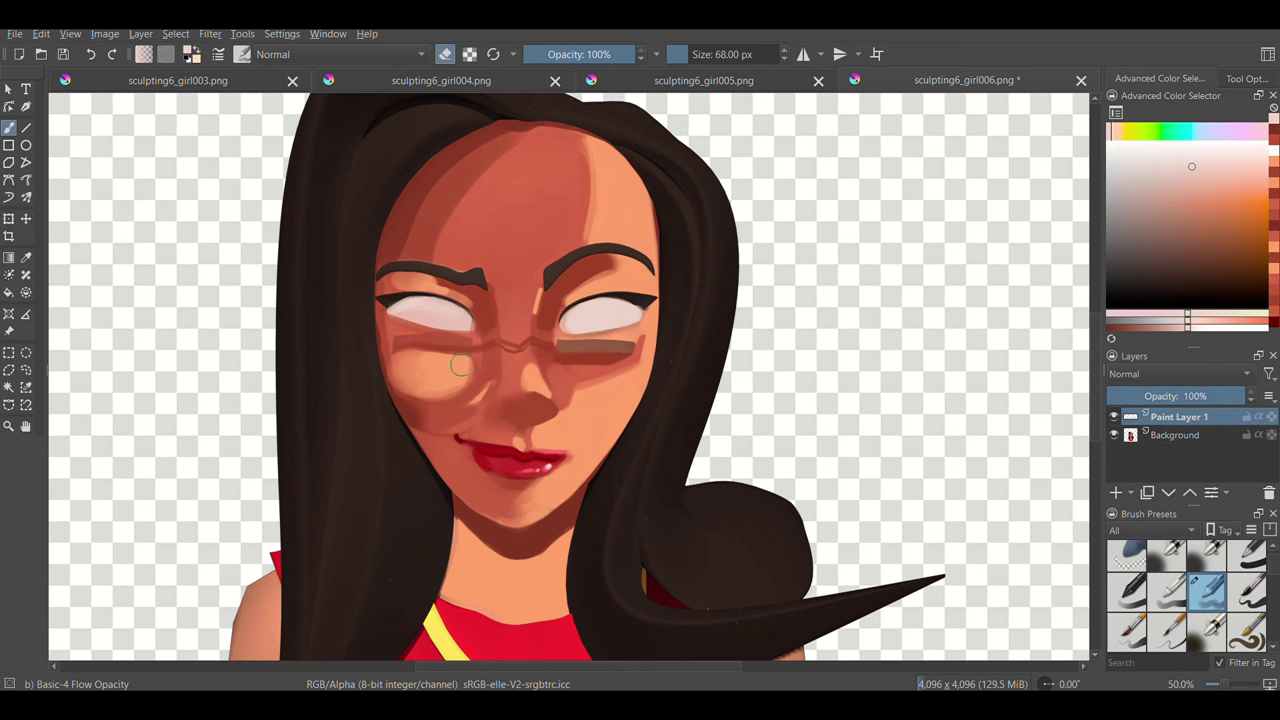
Select the eye whites on a new layer and paint dark irises in both eyes
key("Insert")
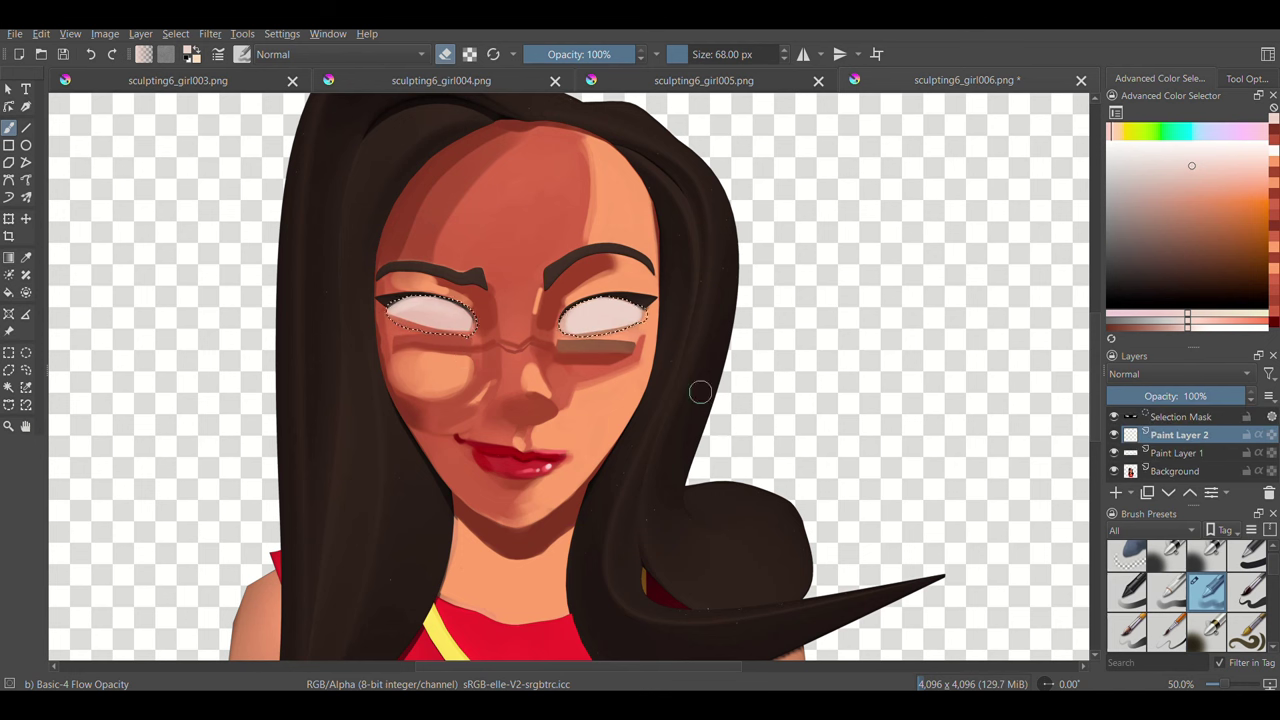
key("e")
left_click(591, 294, "ctrl")
key("bracketright")
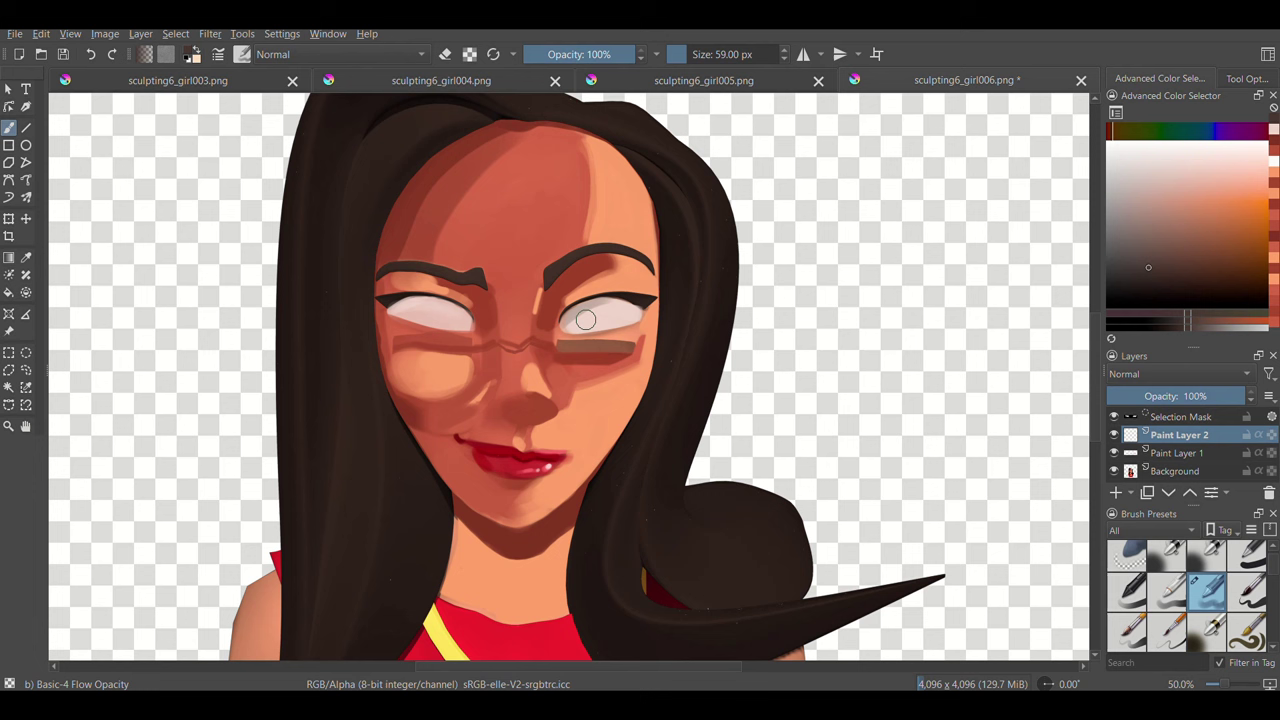
left_click_drag(396, 306, 468, 306)
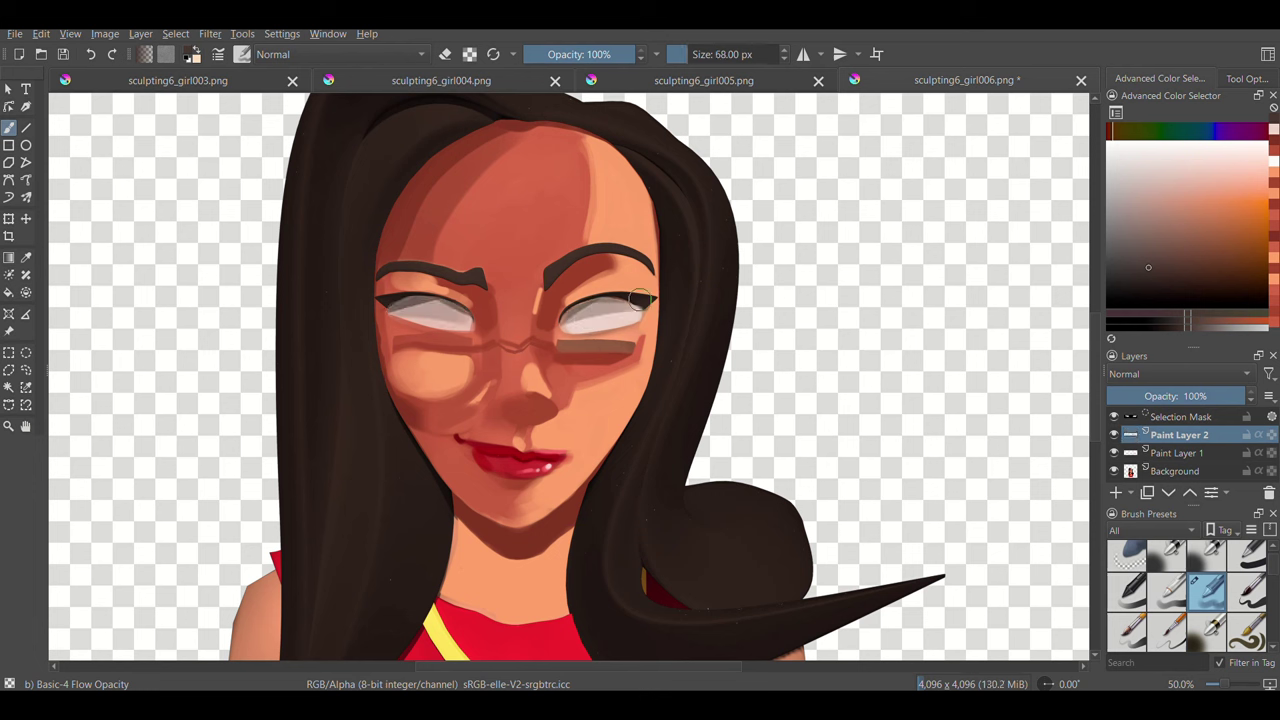
left_click_drag(575, 310, 610, 297)
key("bracketright")
left_click_drag(410, 304, 462, 304)
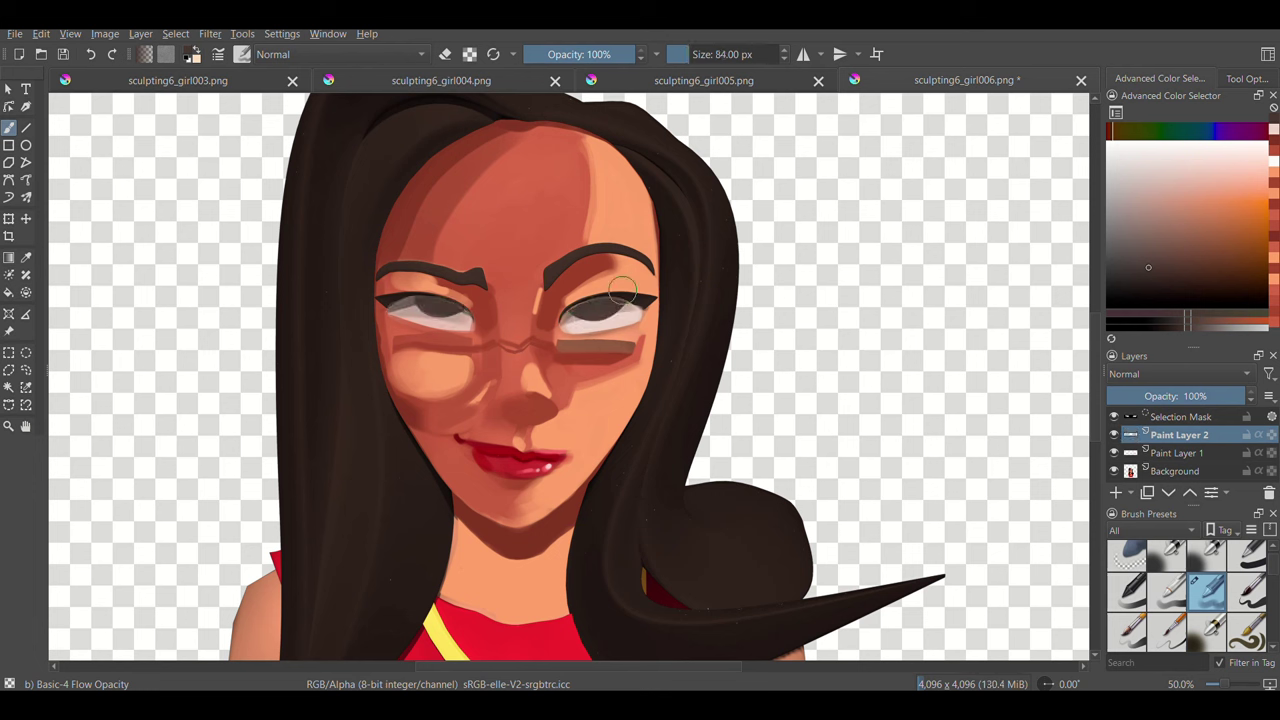
Dab small near-white catchlights into both eyes
left_click(587, 317, "ctrl")
key("bracketleft")
key("bracketleft")
key("bracketleft")
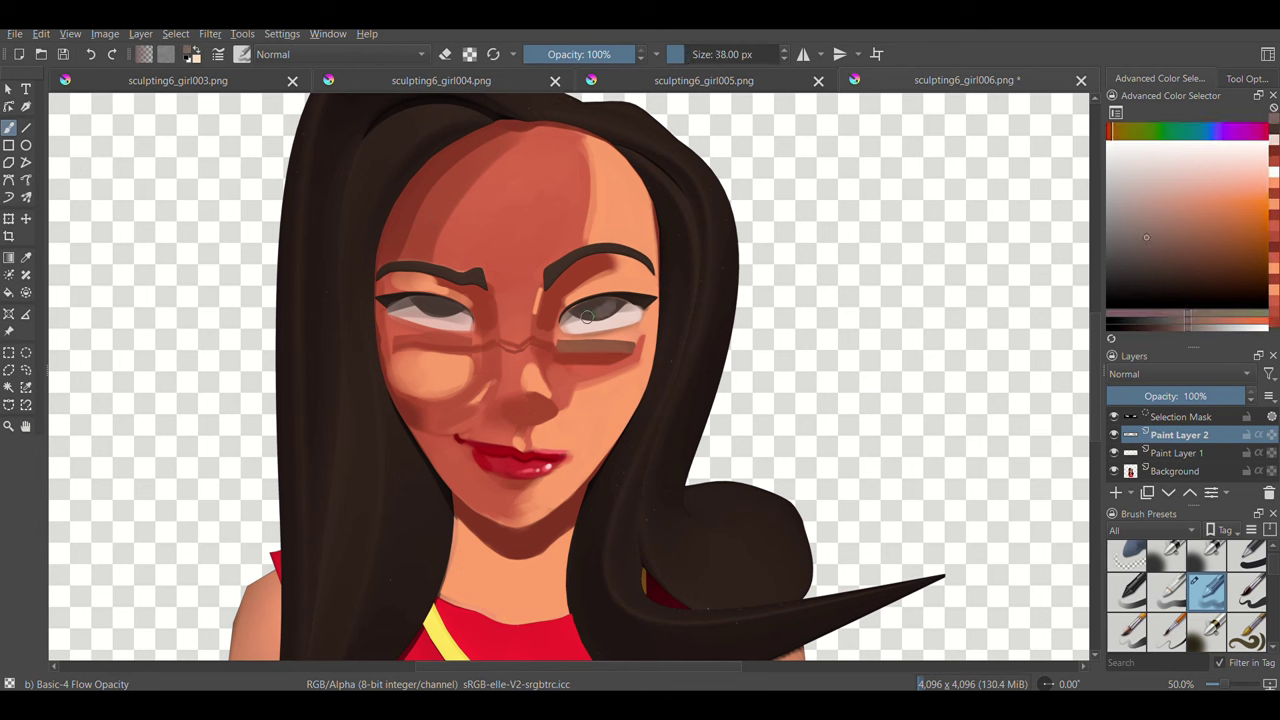
left_click(609, 306, "ctrl")
key("bracketleft")
key("bracketleft")
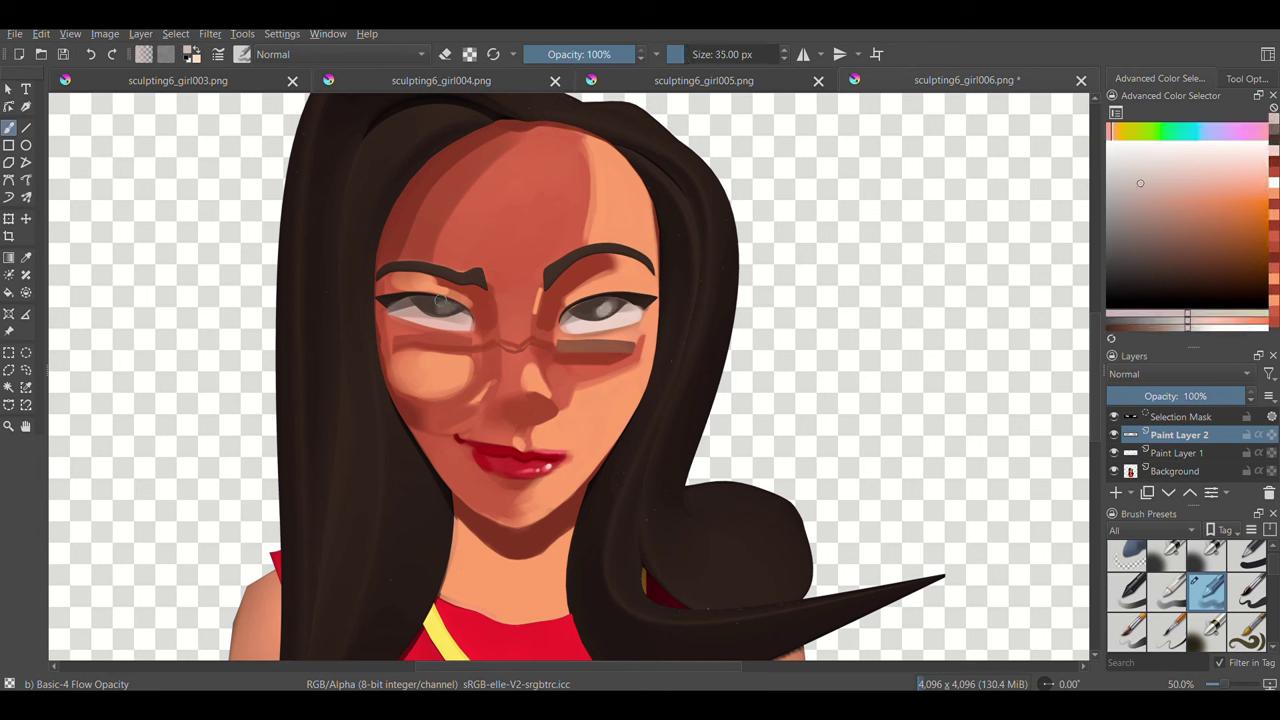
key("bracketleft")
key("bracketleft")
key("bracketleft")
left_click(441, 297, "ctrl")
left_click(415, 304)
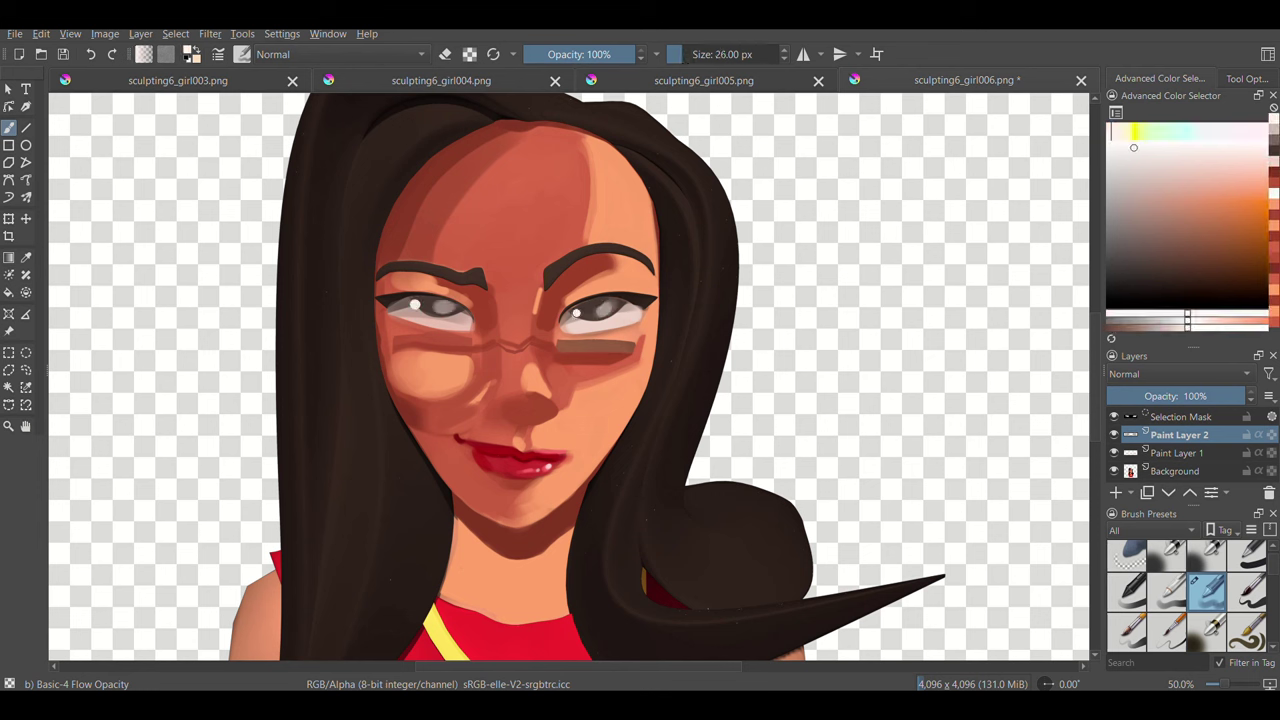
left_click(576, 314)
Clear the selection and draw dark brown eyeliner wings at both outer eye corners
left_click(652, 330, "ctrl")
key("bracketright")
key("bracketright")
key("bracketright")
key("bracketright")
key("bracketright")
key("bracketright")
left_click(632, 268, "ctrl")
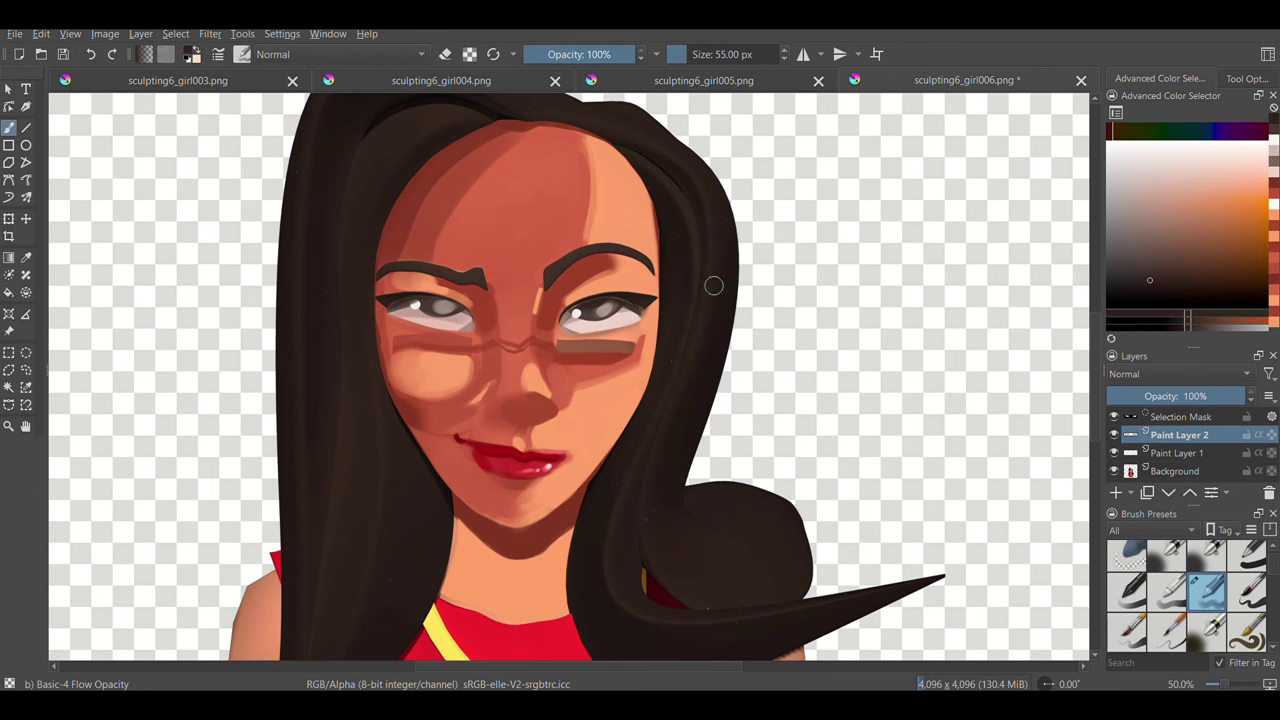
key("ctrl+shift+a")
middle_click_drag(648, 306, 892, 627, "shift")
key("5")
key("1")
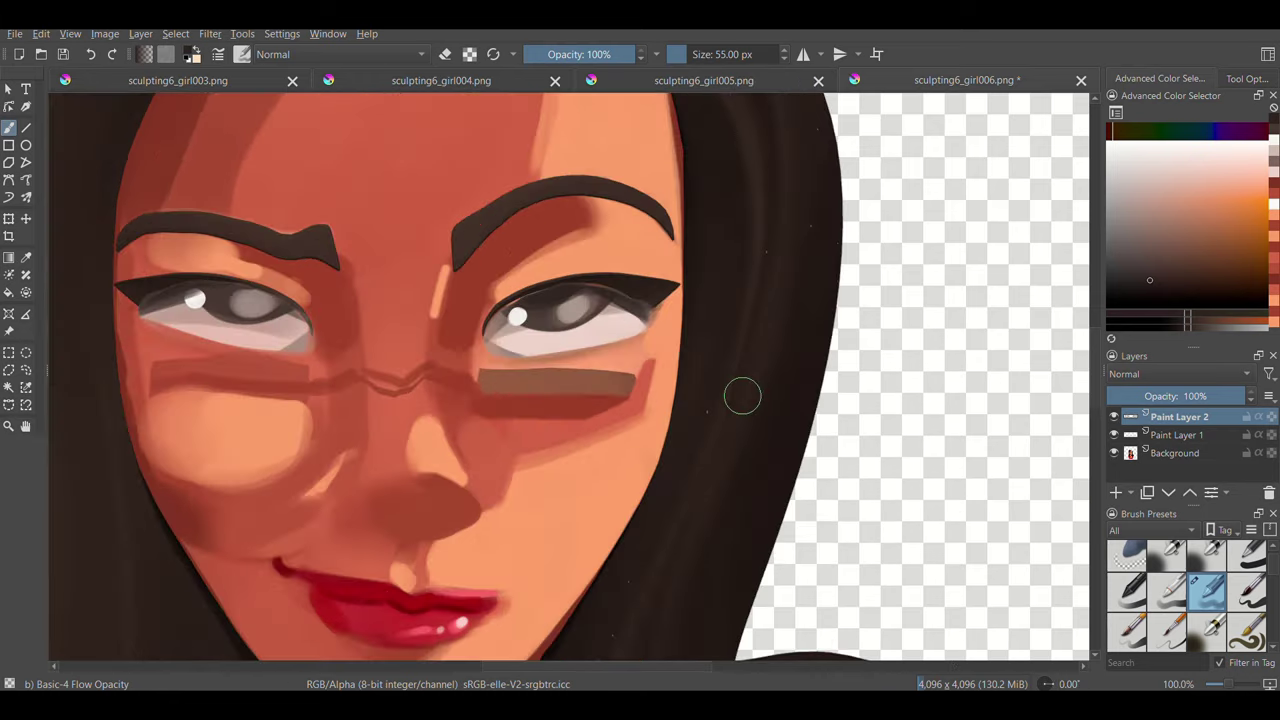
left_click_drag(743, 391, 527, 292, "shift")
key("bracketright")
key("bracketright")
key("bracketright")
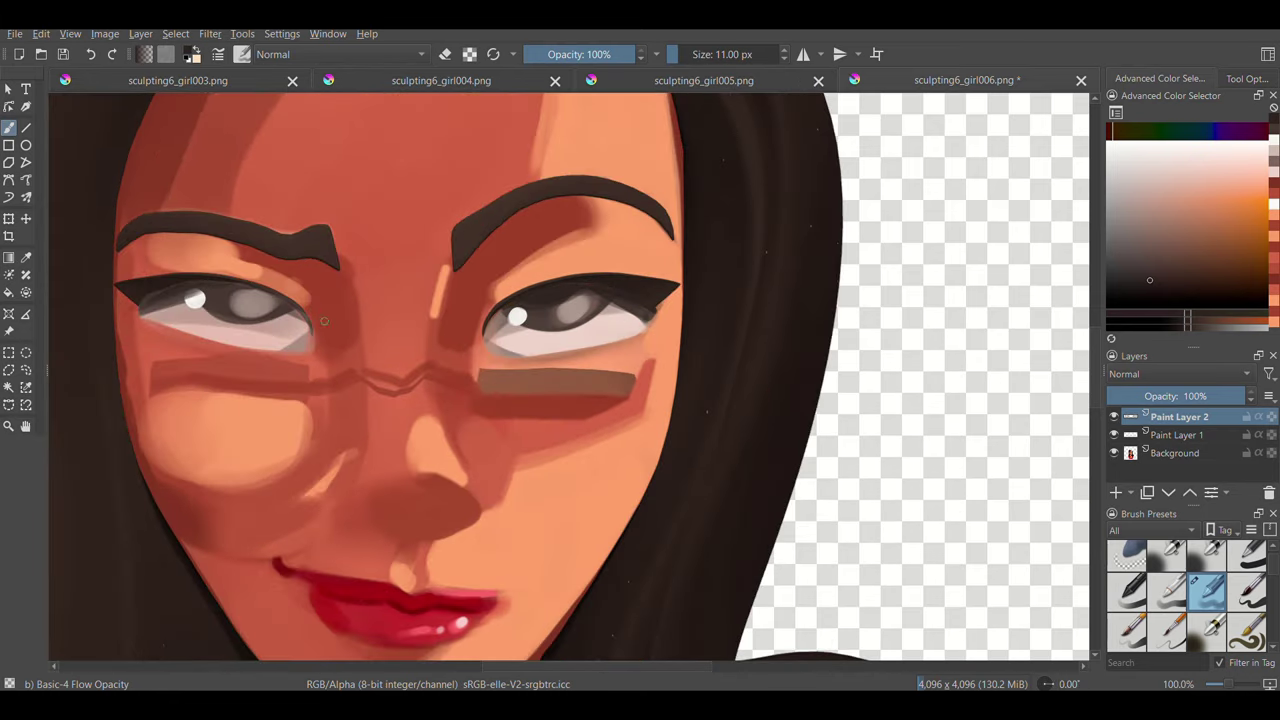
key("bracketleft")
key("bracketleft")
key("bracketleft")
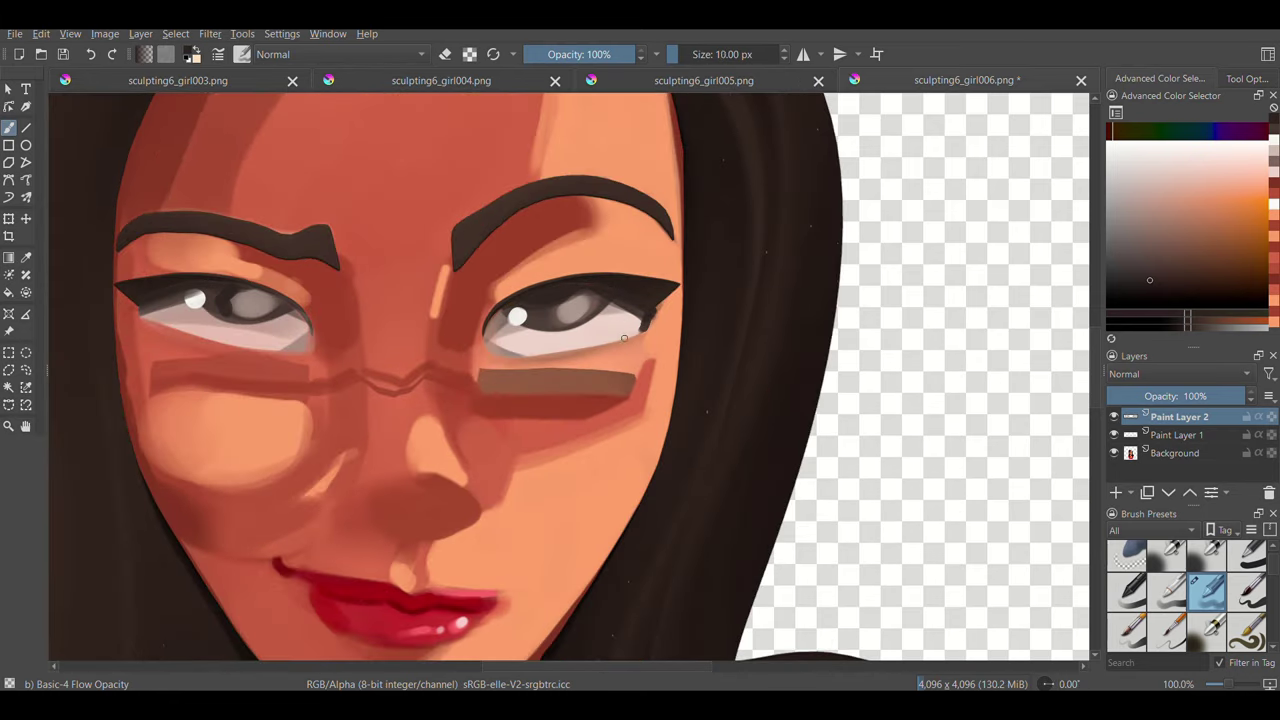
left_click_drag(660, 340, 652, 324)
left_click_drag(140, 332, 132, 318)
Darken and repaint both eyebrows in dark brown
key("bracketright")
key("bracketright")
key("bracketright")
mouse_move(465, 265)
left_mouse_down()
mouse_move(530, 205)
mouse_move(648, 215)
left_mouse_up()
key("bracketright")
mouse_move(108, 243)
left_mouse_down()
mouse_move(148, 228)
mouse_move(300, 262)
mouse_move(340, 245)
left_mouse_up()
scroll(596, 316, "down", 5, "ctrl")
scroll(596, 316, "up", 2, "ctrl")
scroll(596, 316, "up", 2, "ctrl")
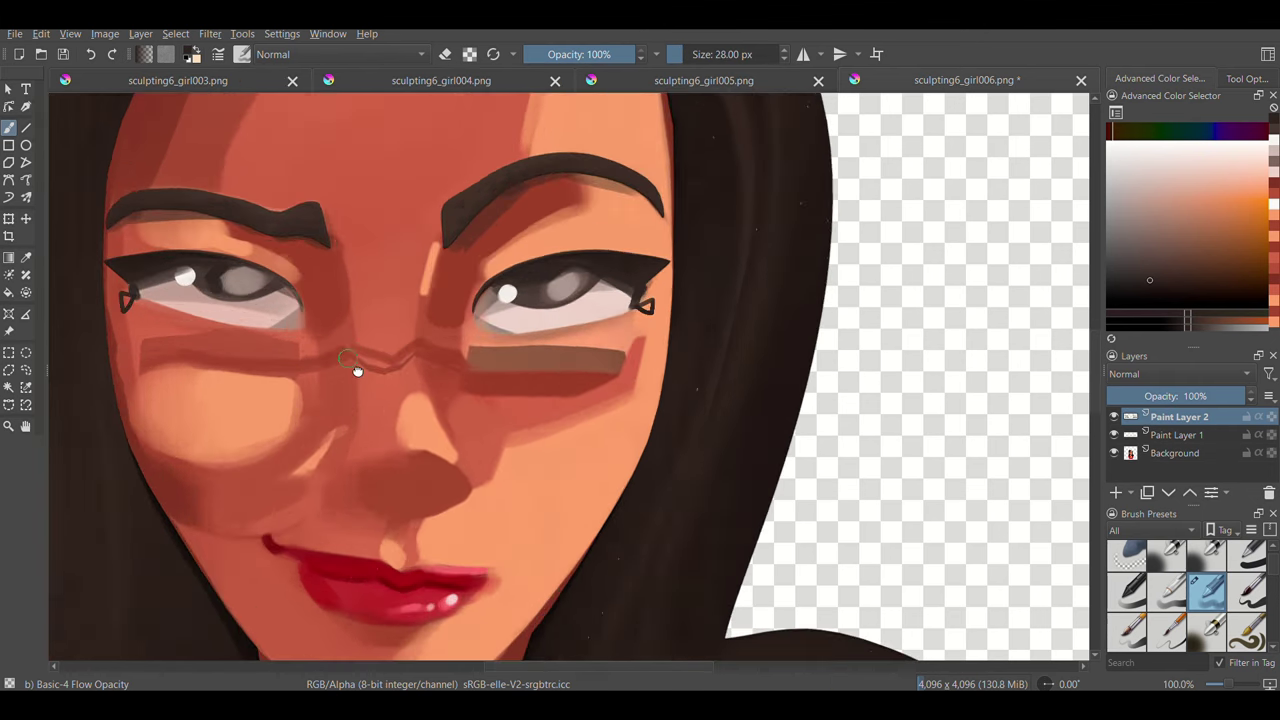
scroll(596, 316, "up", 1, "ctrl")
Repaint the left iris darker grey with thin light strokes, then view the whole character
left_click(596, 316, "ctrl")
left_click(255, 330, "ctrl")
mouse_move(222, 312)
left_mouse_down()
mouse_move(238, 326)
mouse_move(265, 305)
left_mouse_up()
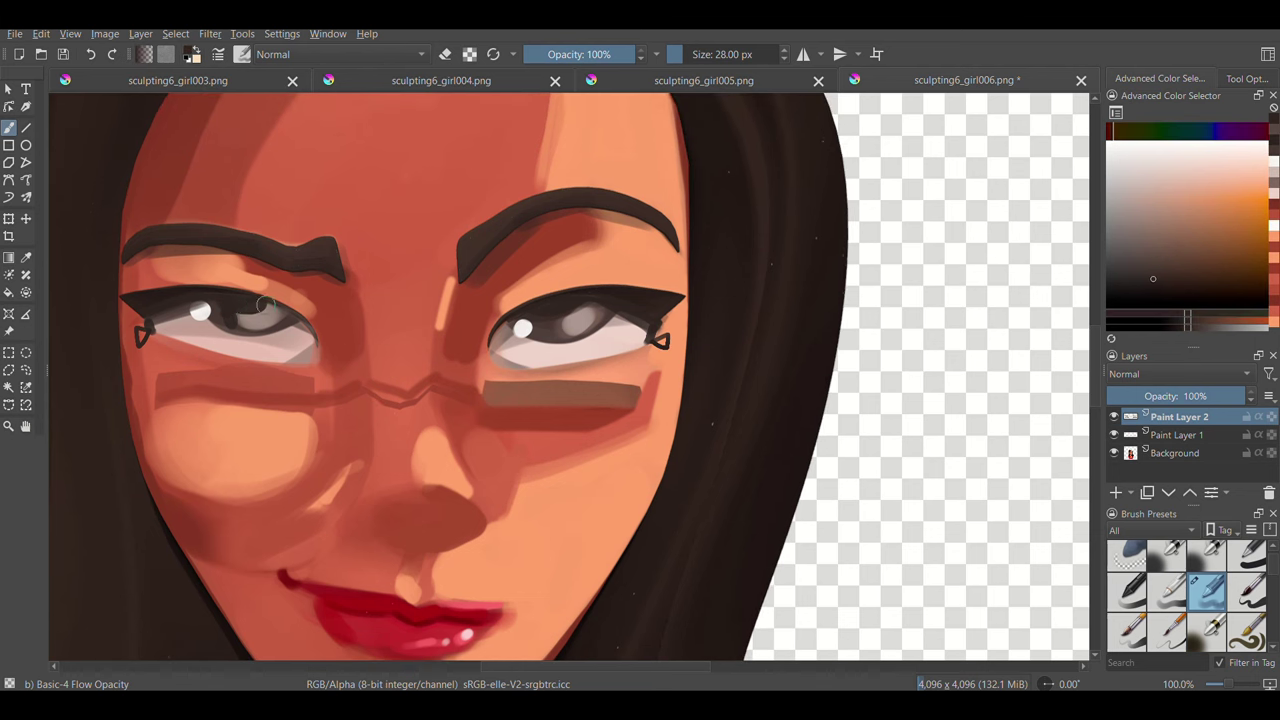
key("bracketleft")
key("bracketleft")
key("bracketleft")
left_click_drag(240, 324, 285, 312)
key("bracketright")
key("bracketright")
key("bracketright")
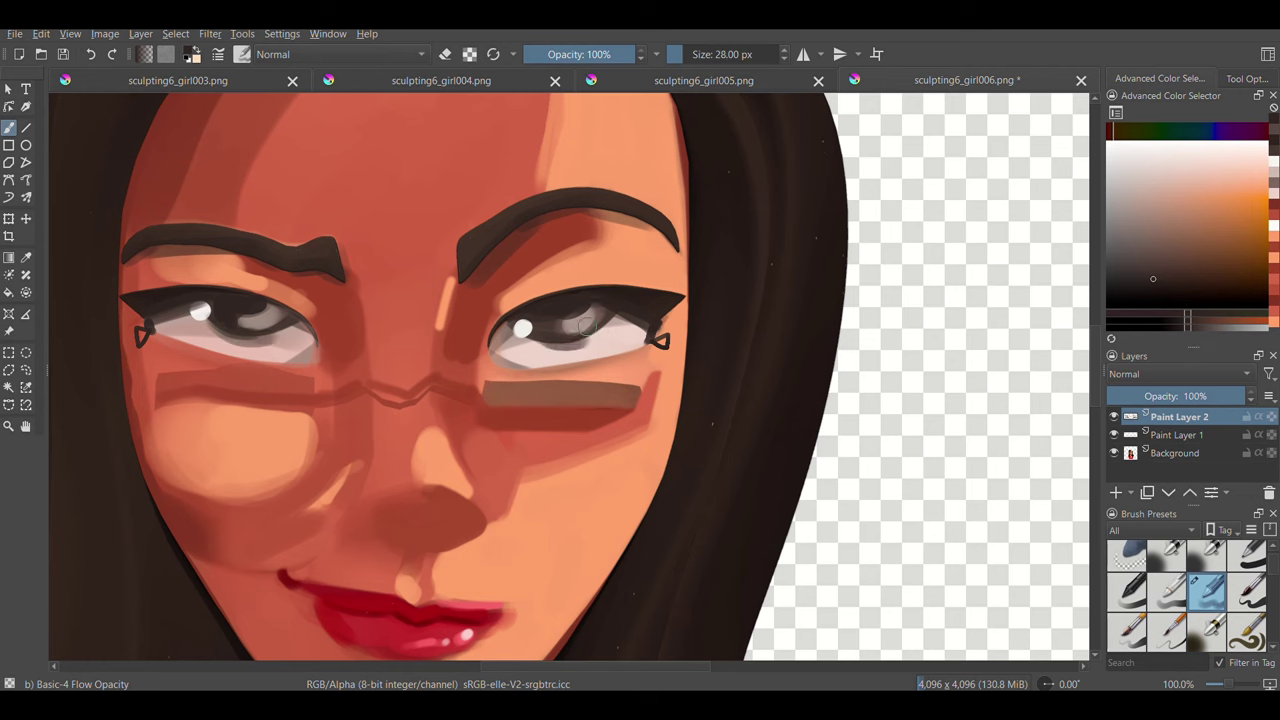
key("2")
scroll(700, 380, "up", 1, "ctrl")
scroll(700, 380, "up", 1, "ctrl")
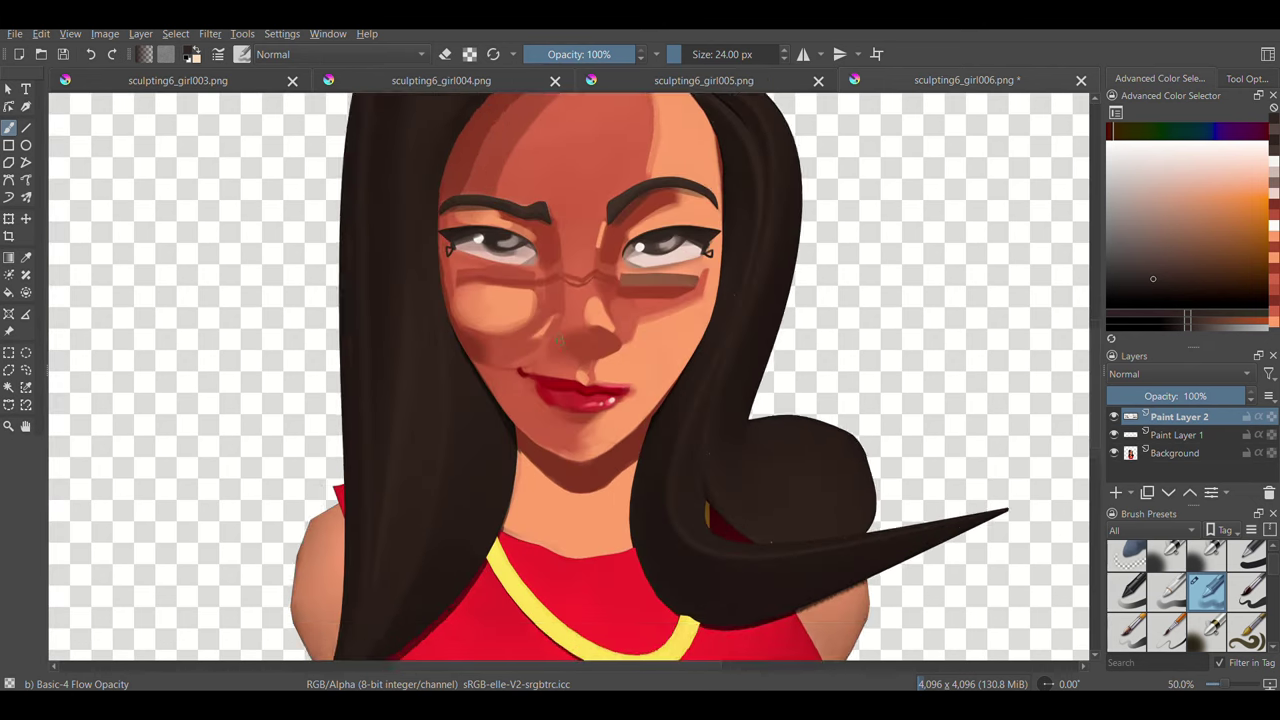
scroll(700, 380, "up", 1, "ctrl")
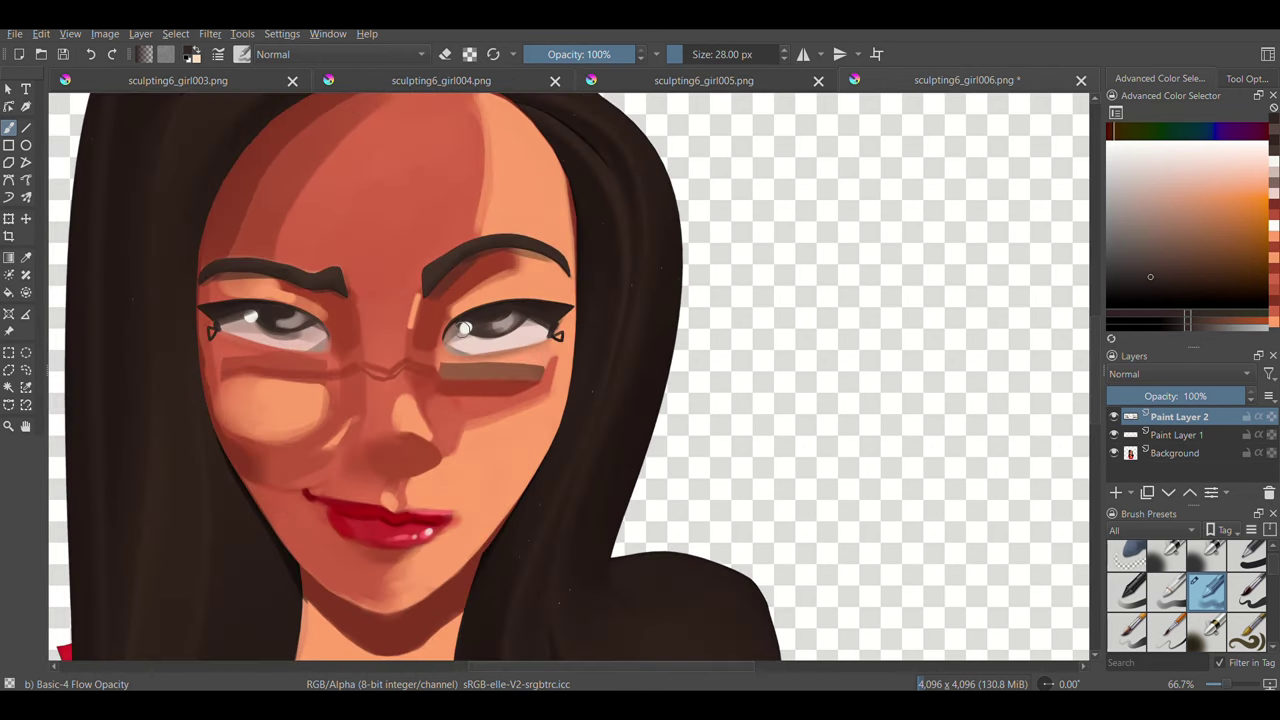
left_click_drag(522, 330, 560, 330, "shift")
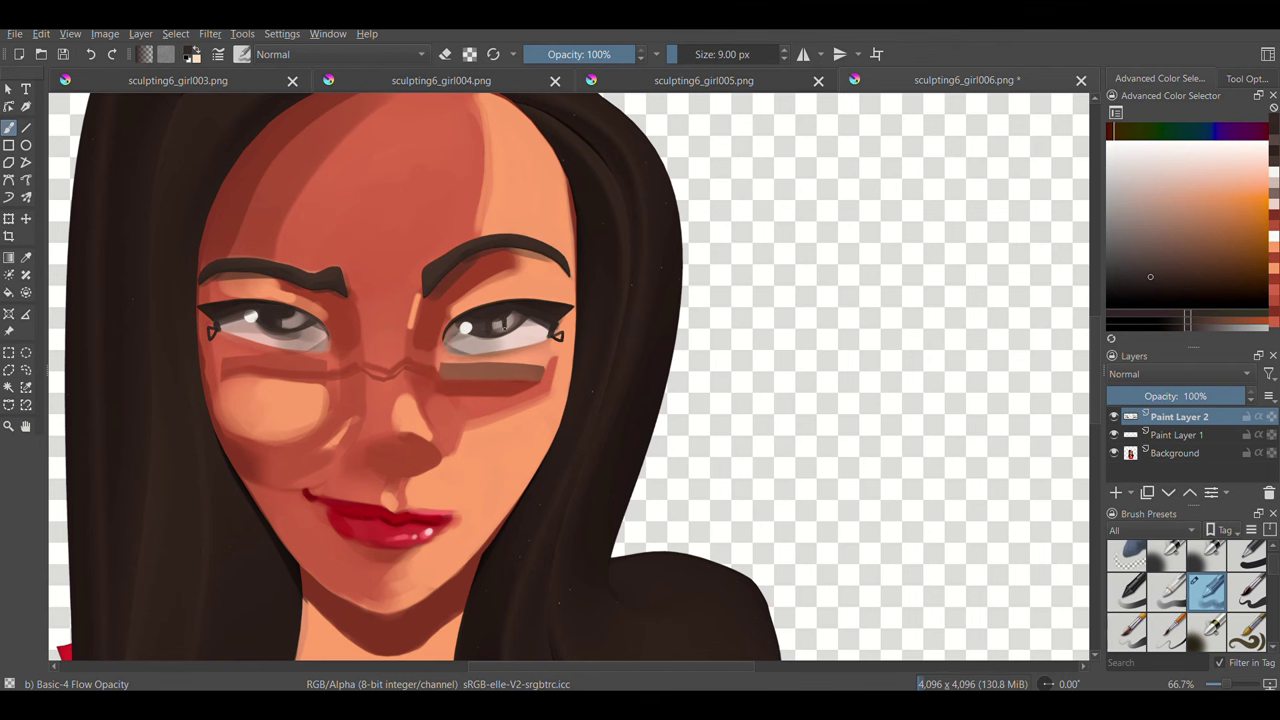
scroll(570, 375, "down", 5)
scroll(570, 375, "up", 1)
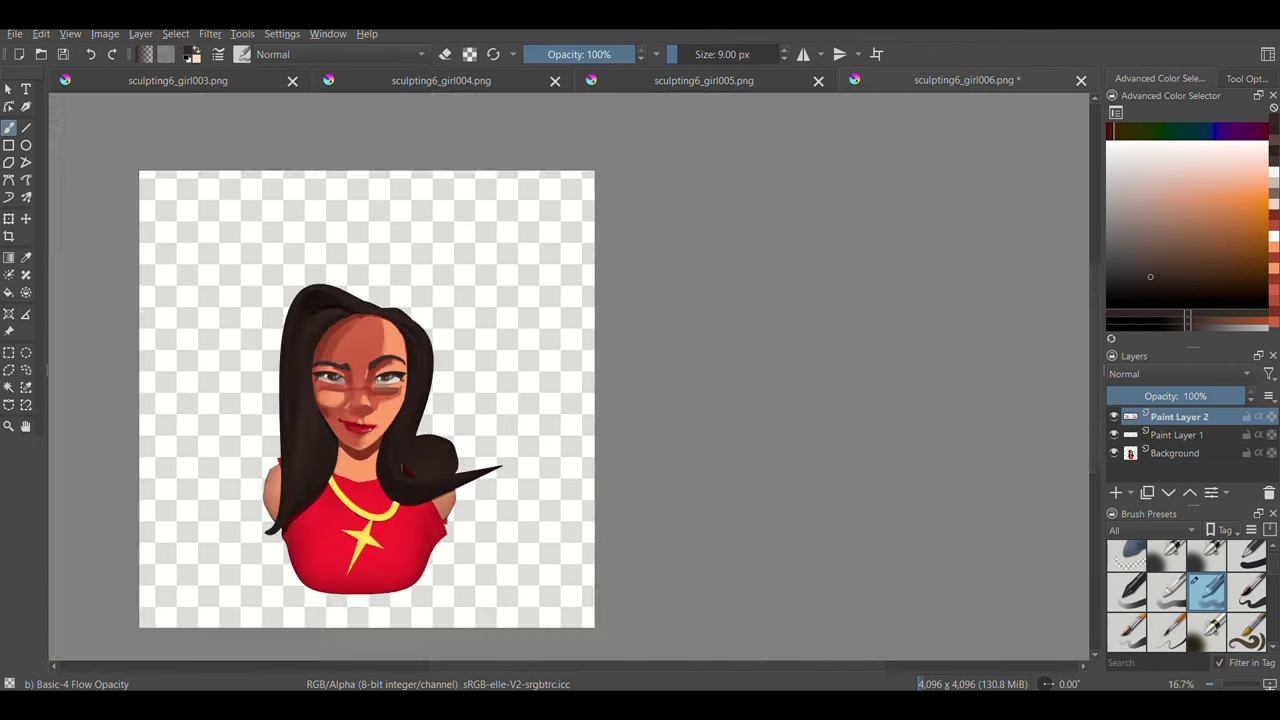
Merge the painted eye layers and add a new skin-coloured Overlay paint layer
scroll(570, 375, "up", 3)
middle_click_drag(681, 359, 885, 353)
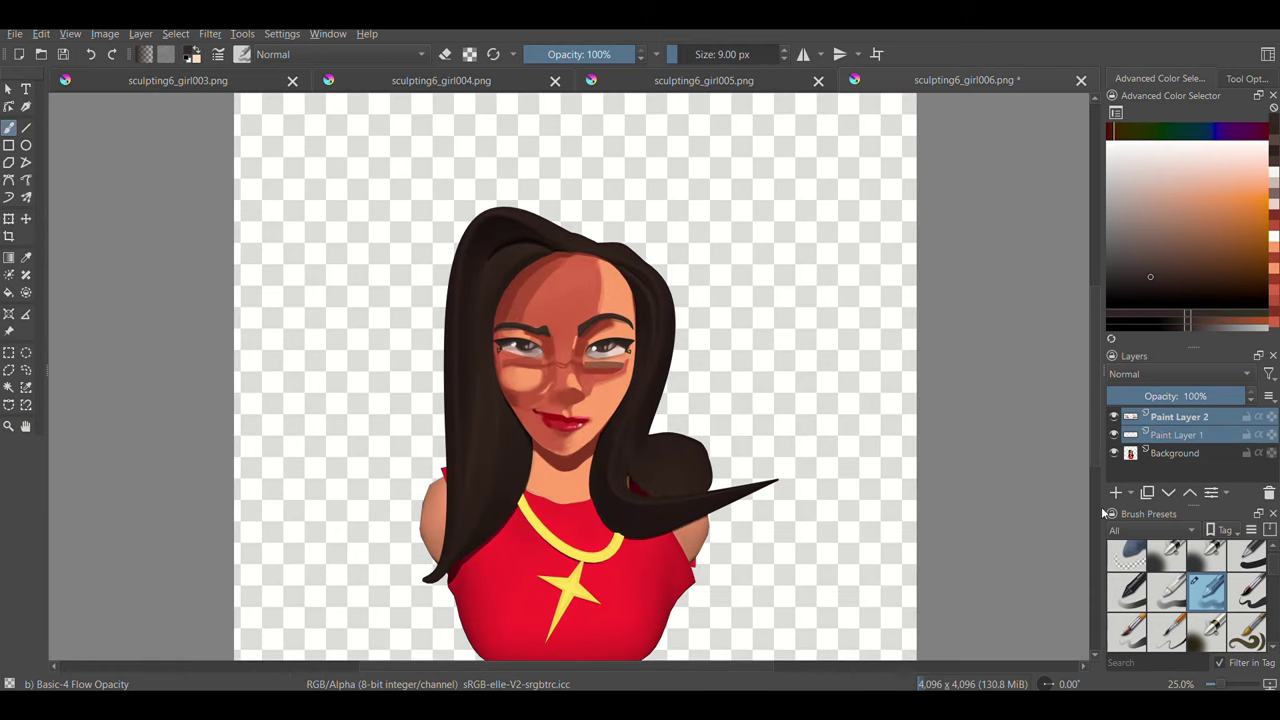
key("ctrl+e")
scroll(587, 320, "up", 1)
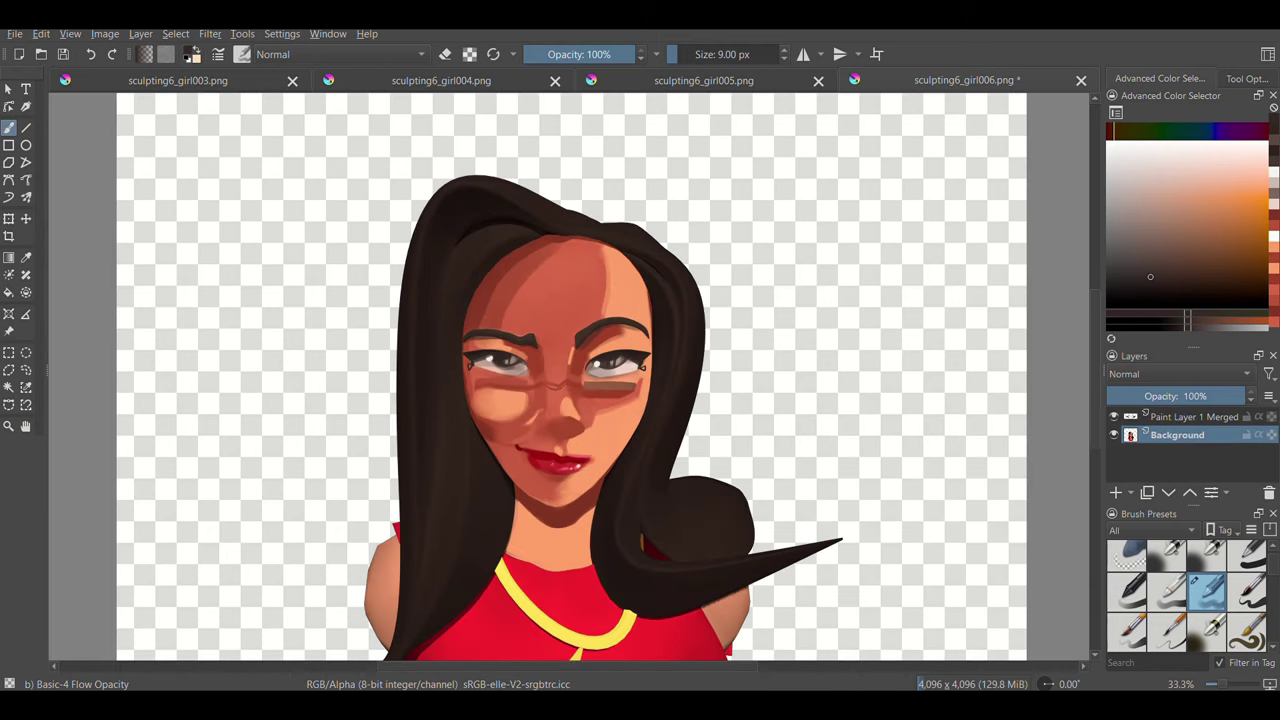
left_click(1116, 492)
left_click(575, 333, "ctrl")
key("alt+shift+o")
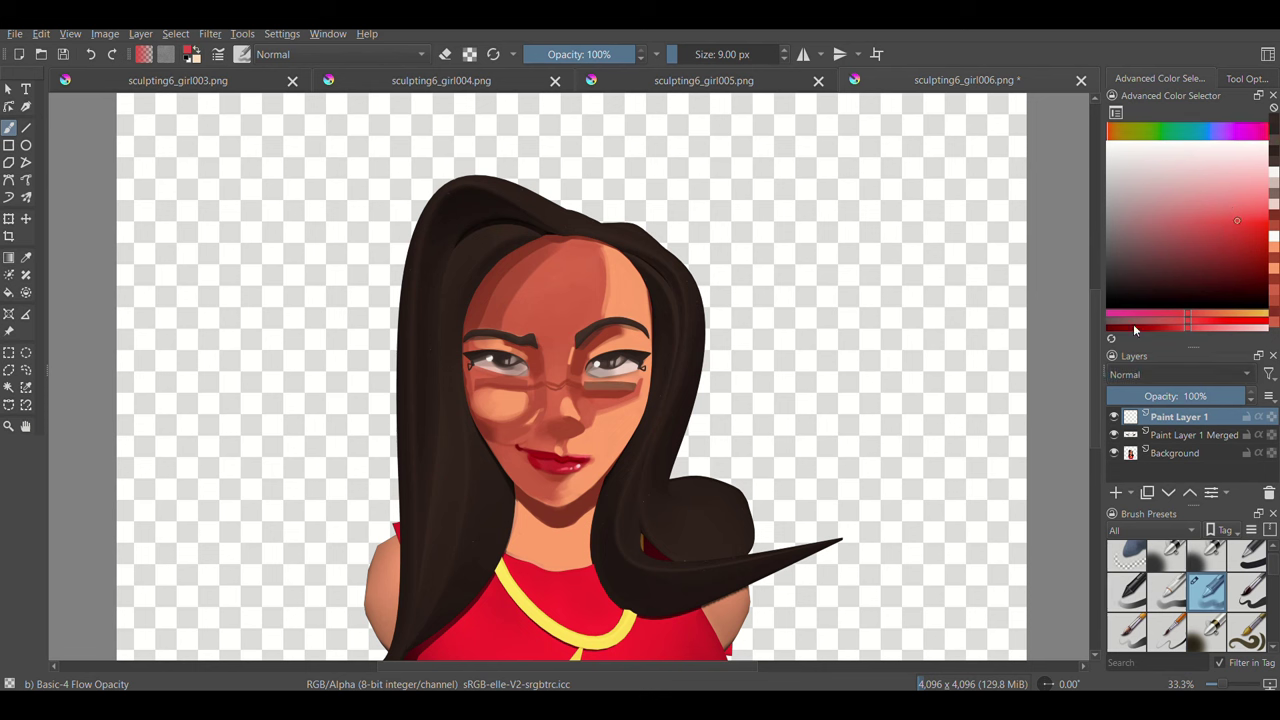
Resize the brush and reframe the bust while working on the Overlay layer
left_click_drag(570, 265, 595, 260, "shift")
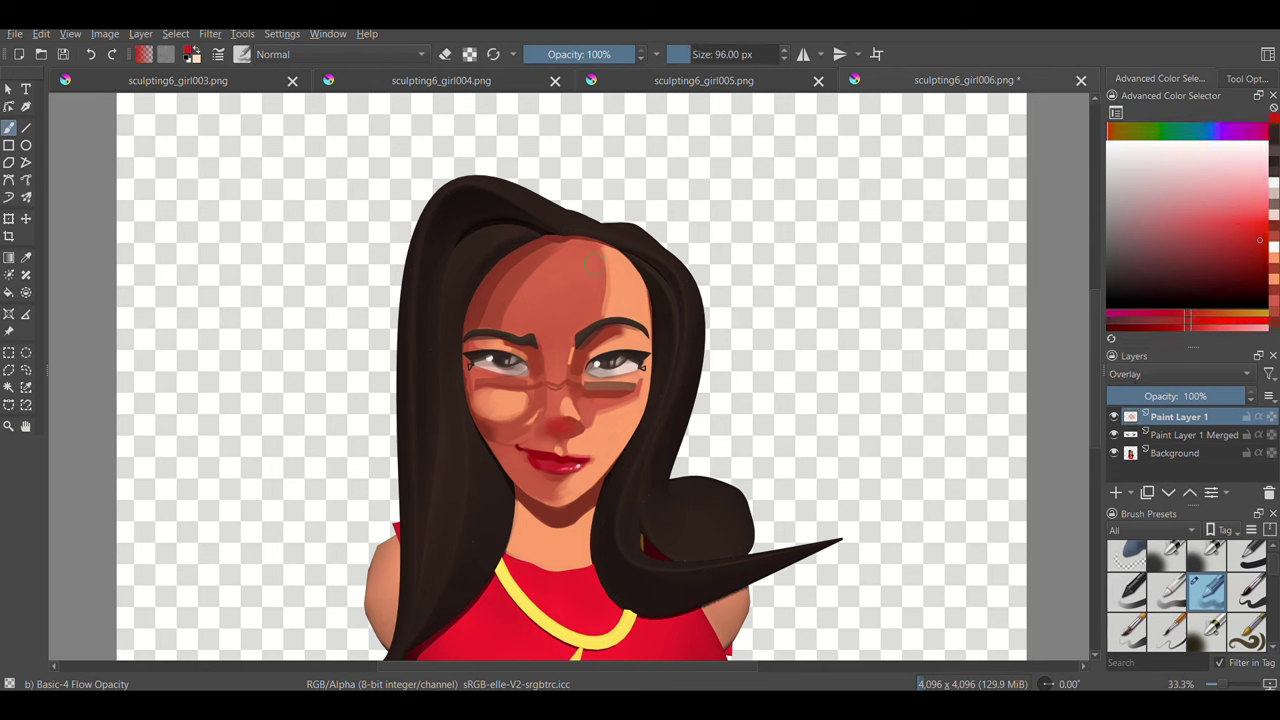
left_click_drag(560, 395, 598, 395, "shift")
left_click_drag(535, 512, 510, 512, "shift")
middle_click_drag(535, 512, 540, 468)
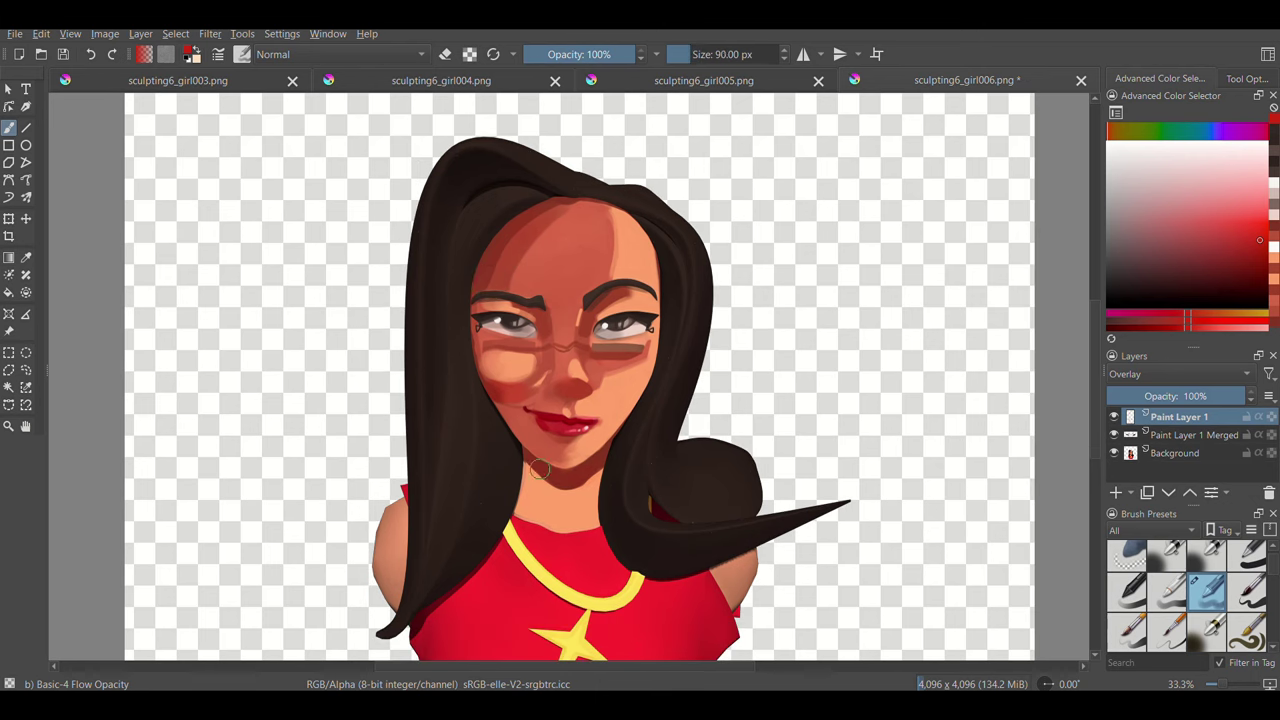
left_click_drag(530, 456, 498, 390, "shift")
middle_click_drag(646, 270, 590, 230, "ctrl")
left_click_drag(573, 215, 640, 215, "shift")
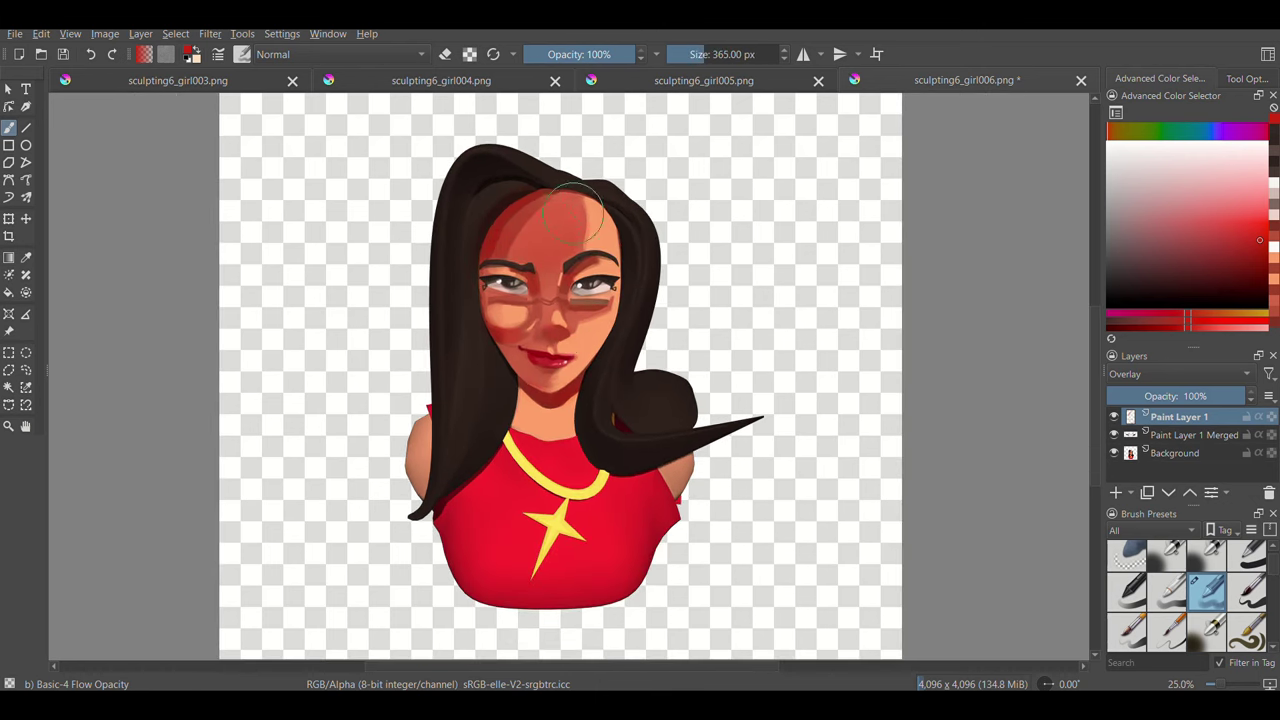
left_click_drag(578, 357, 601, 320, "shift")
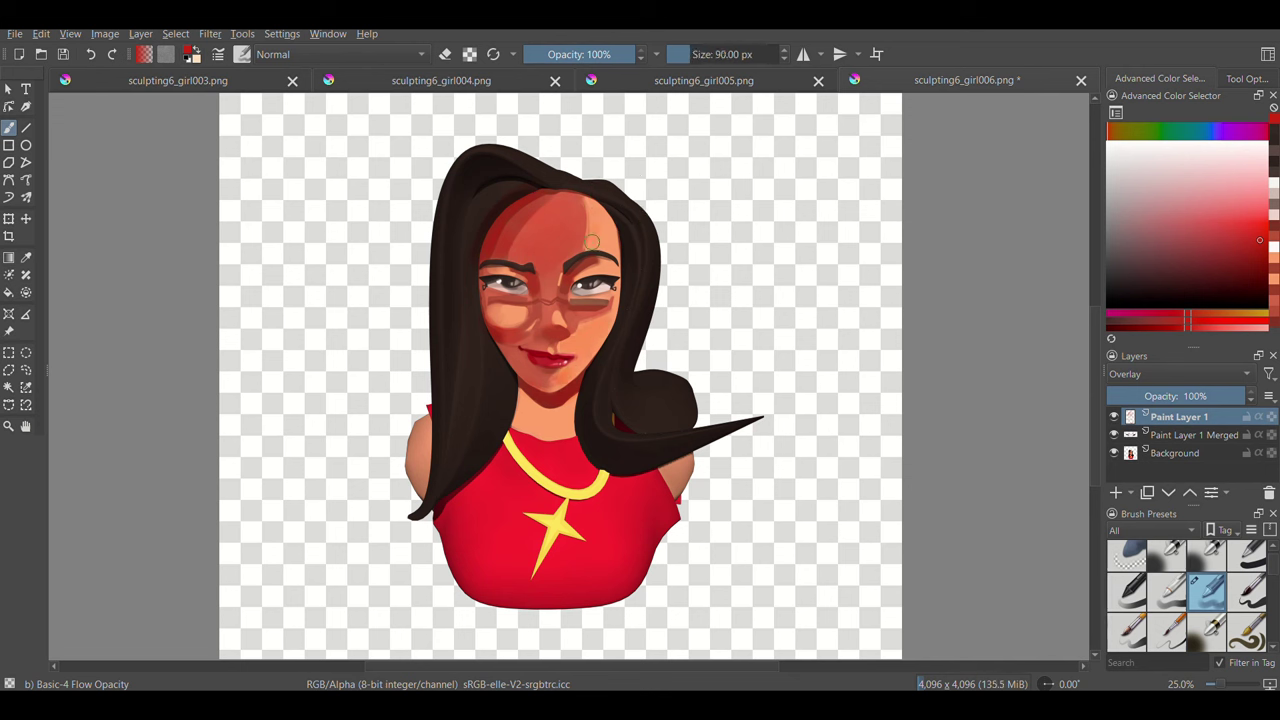
left_click_drag(511, 309, 467, 321, "shift")
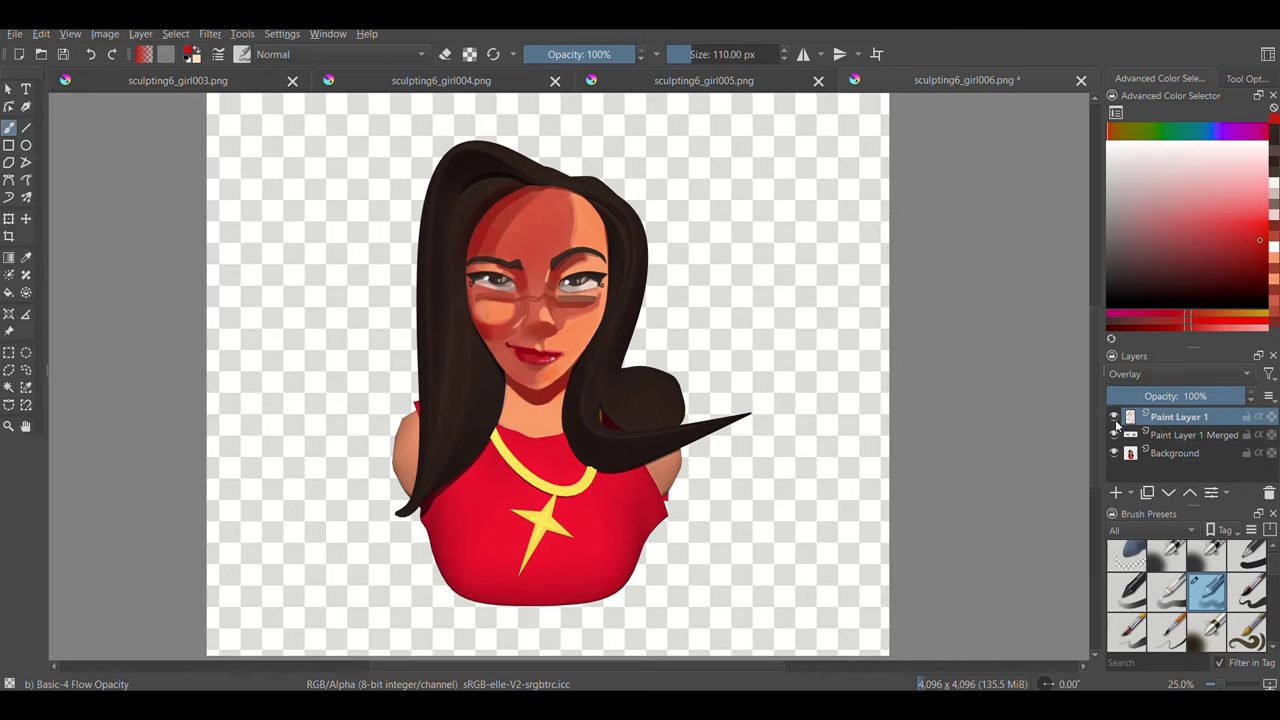
Delete the Background layer and go back to the girl in Blender
left_click(1175, 452)
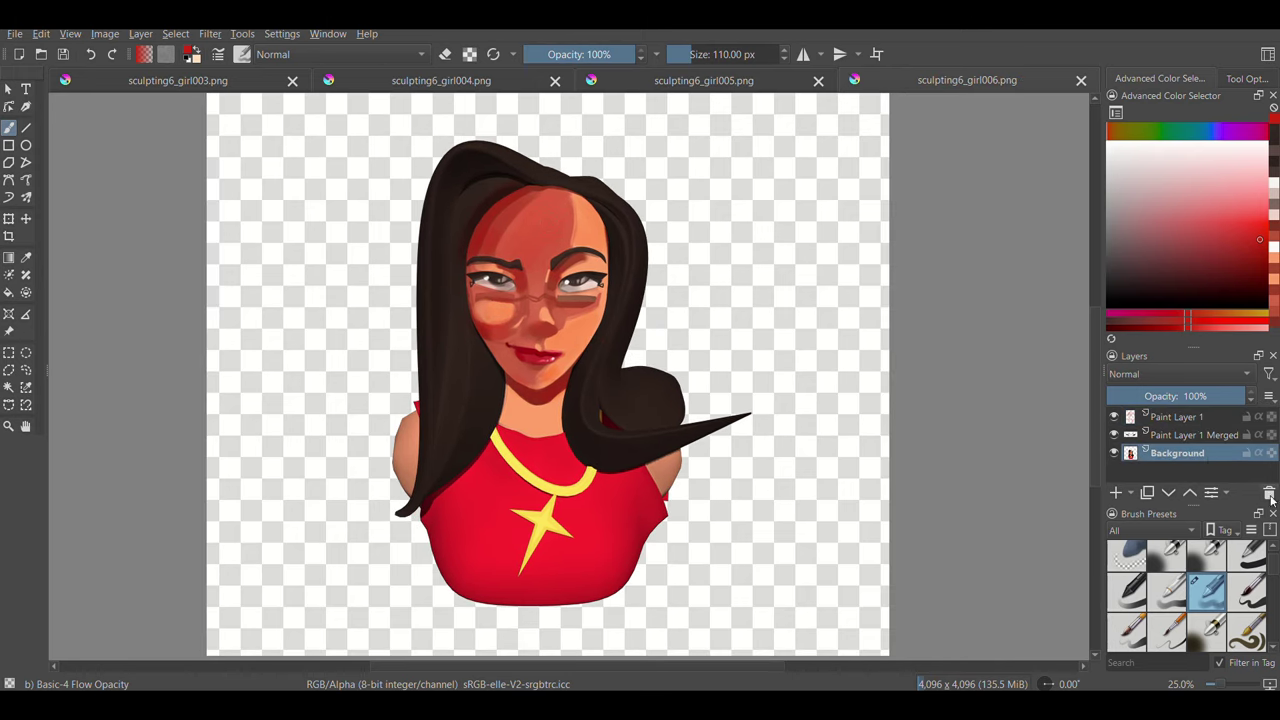
left_click(1268, 492)
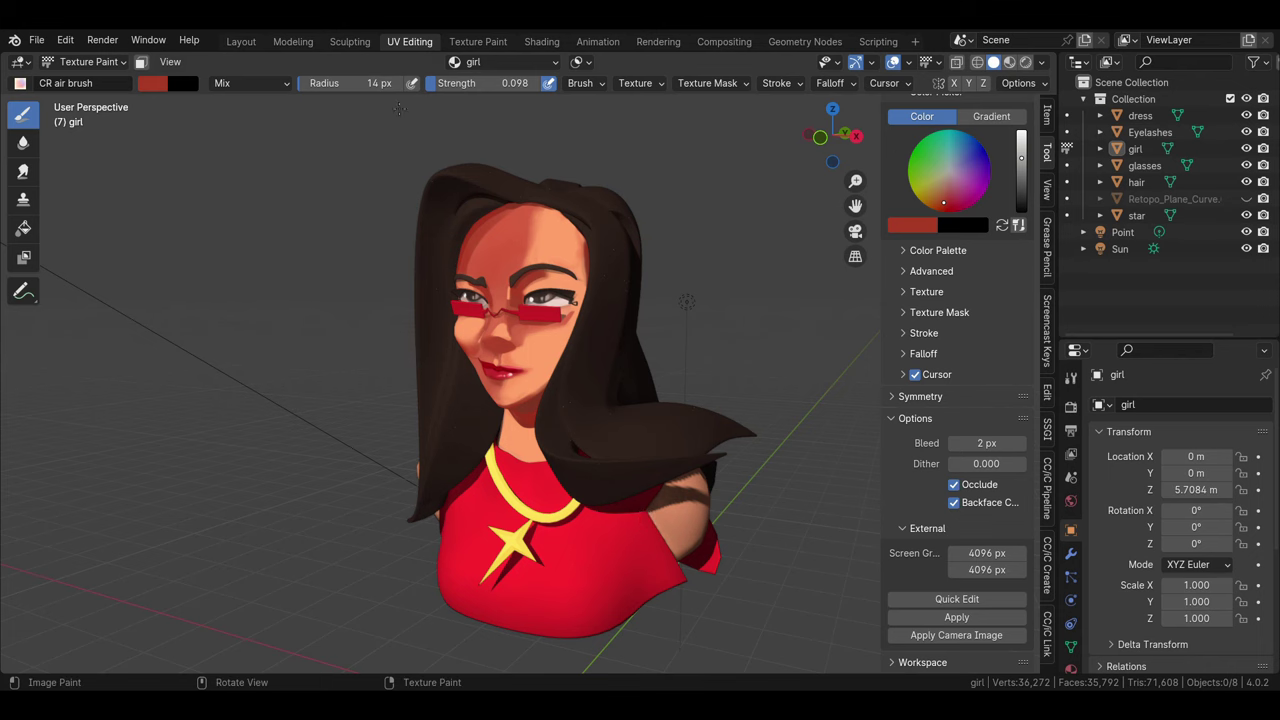
mouse_move(686, 301)
middle_mouse_down()
mouse_move(528, 466)
mouse_move(506, 256)
middle_mouse_up()
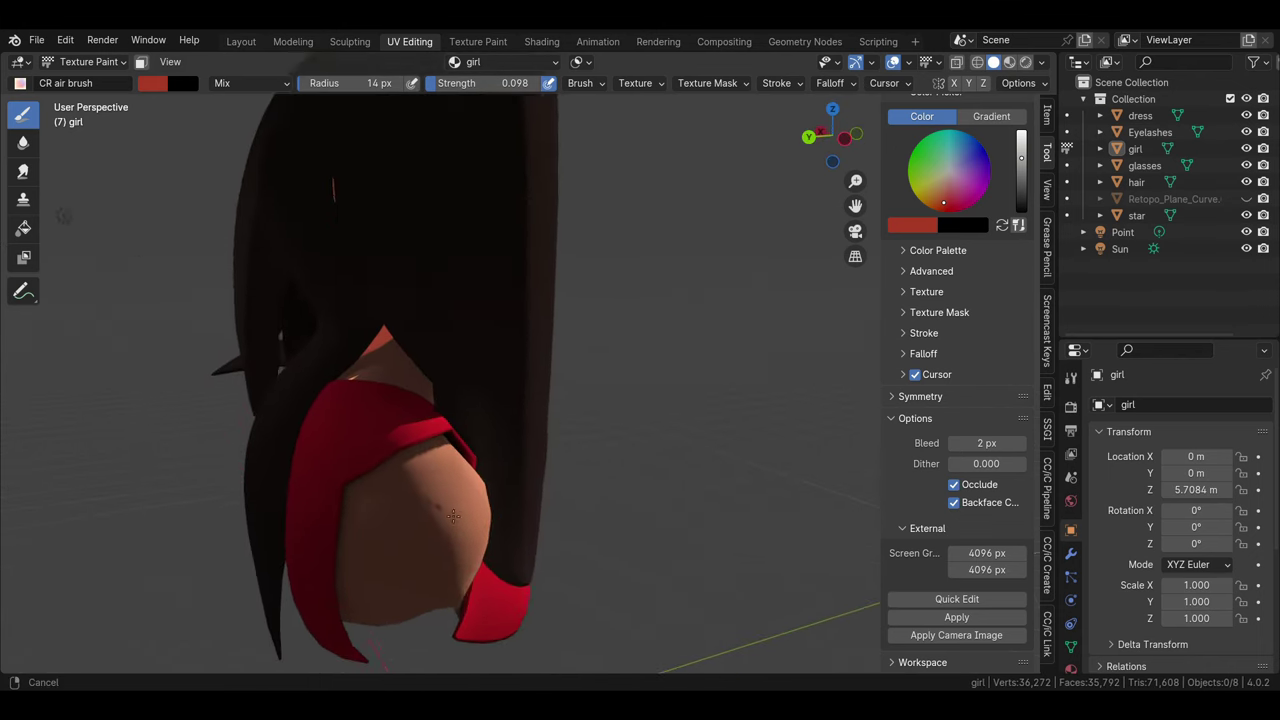
Spray a red Overlay tint over the shoulder skin with a 37 px brush
left_click(160, 83)
left_click(250, 83)
left_click(240, 307)
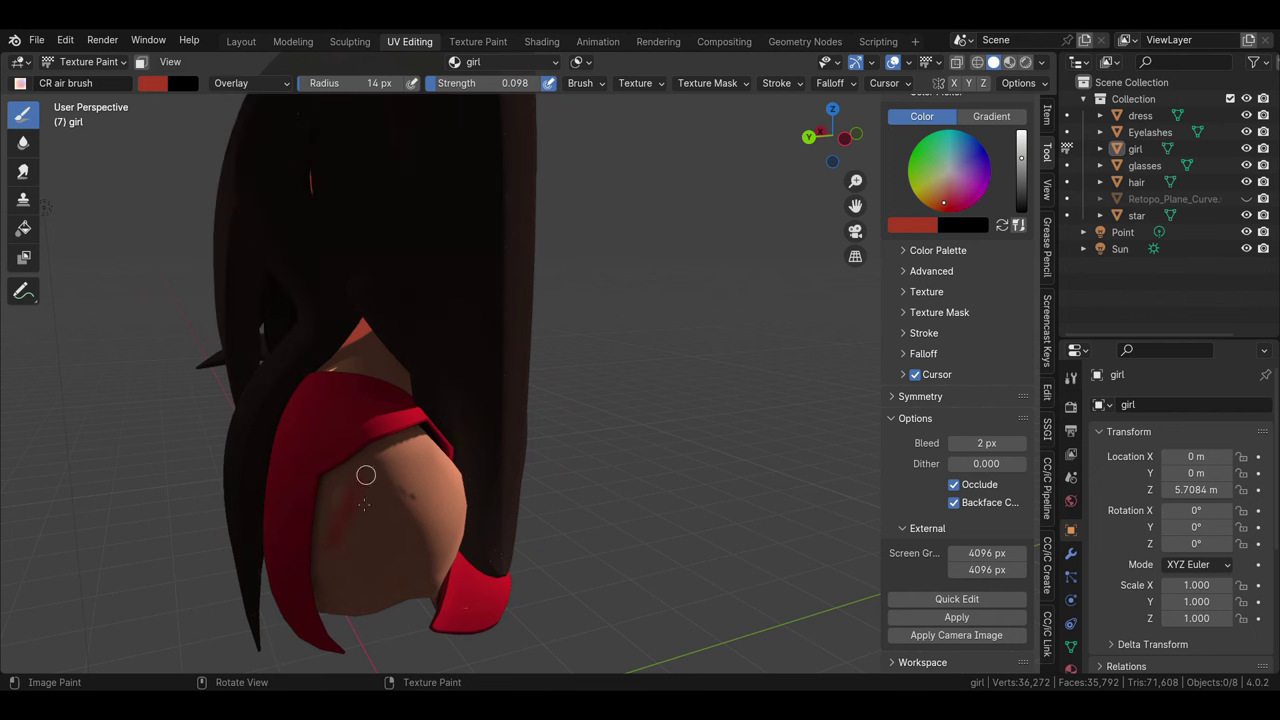
key("f")
left_click(371, 429)
mouse_move(337, 494)
left_mouse_down()
mouse_move(434, 514)
mouse_move(360, 443)
mouse_move(409, 614)
mouse_move(411, 581)
left_mouse_up()
middle_click_drag(411, 581, 466, 534)
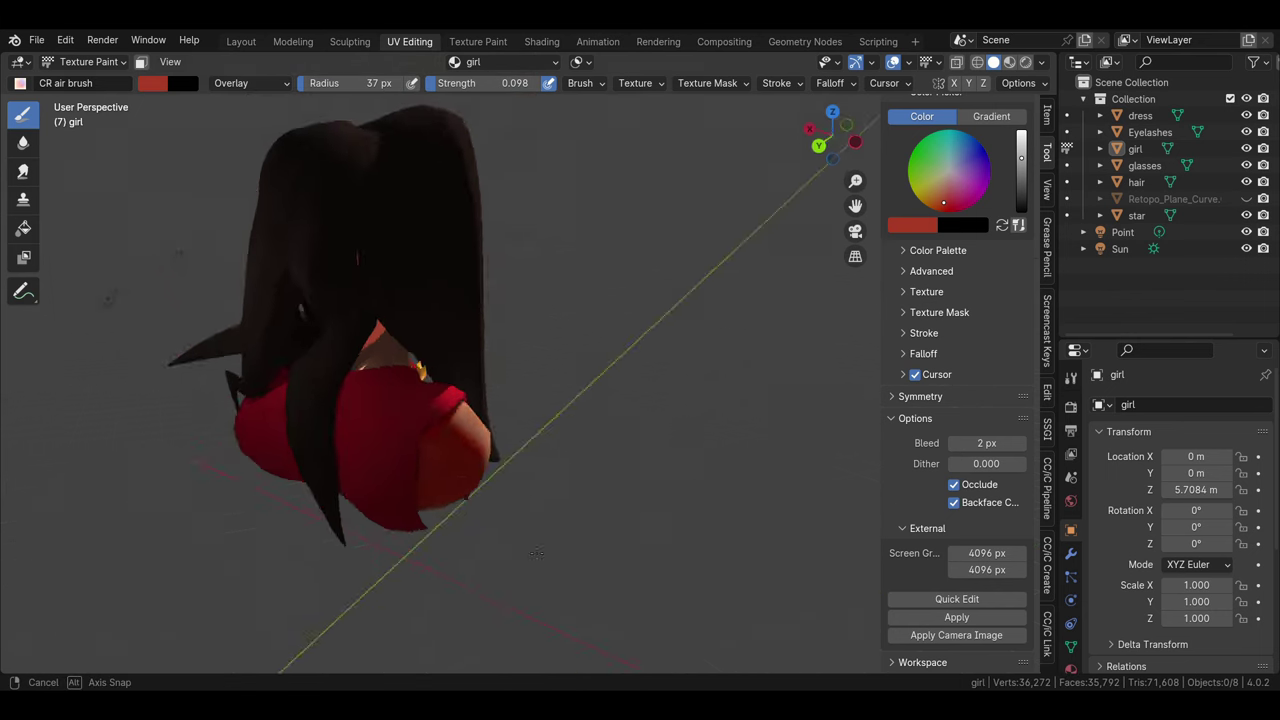
Switch the brush back to Mix blending and choose the CR hard round brush
left_click(250, 83)
left_click(240, 95)
left_click(152, 85)
left_click(70, 83)
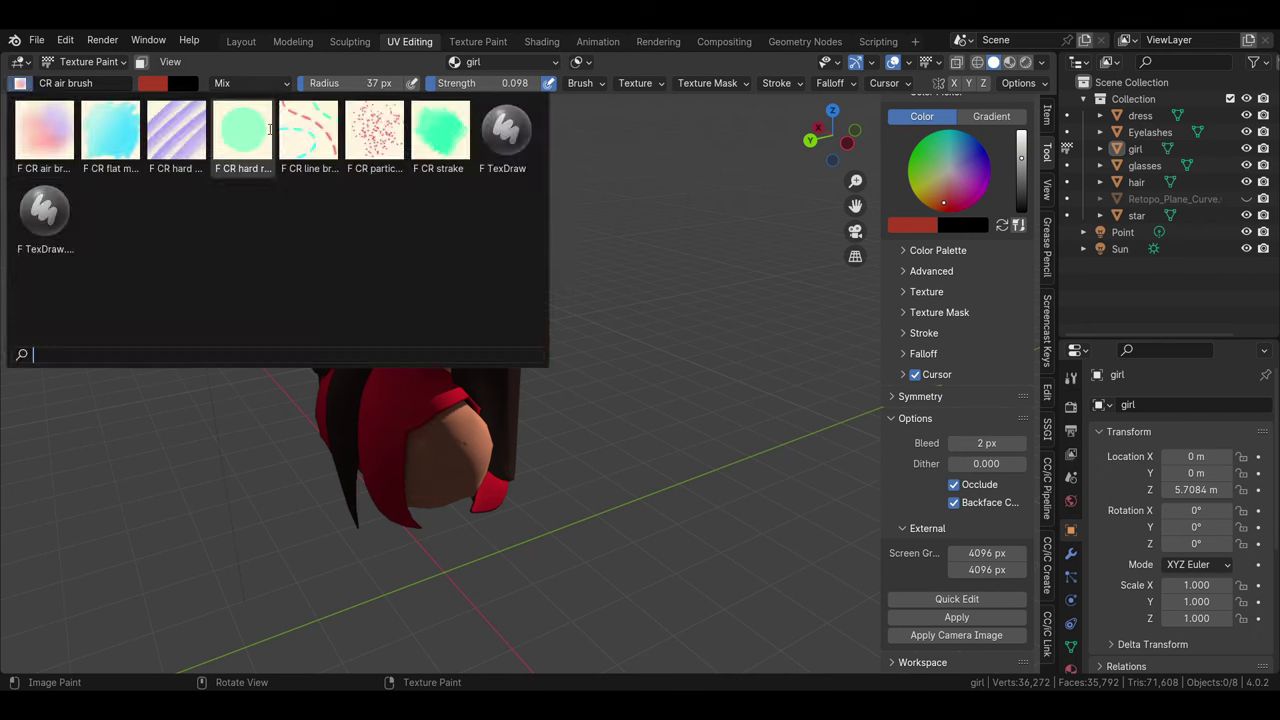
left_click(243, 139)
Set the brush colour to deep red and fine-tune its radius
left_click(152, 83)
left_click(205, 223)
scroll(210, 236, "down", 8, "ctrl")
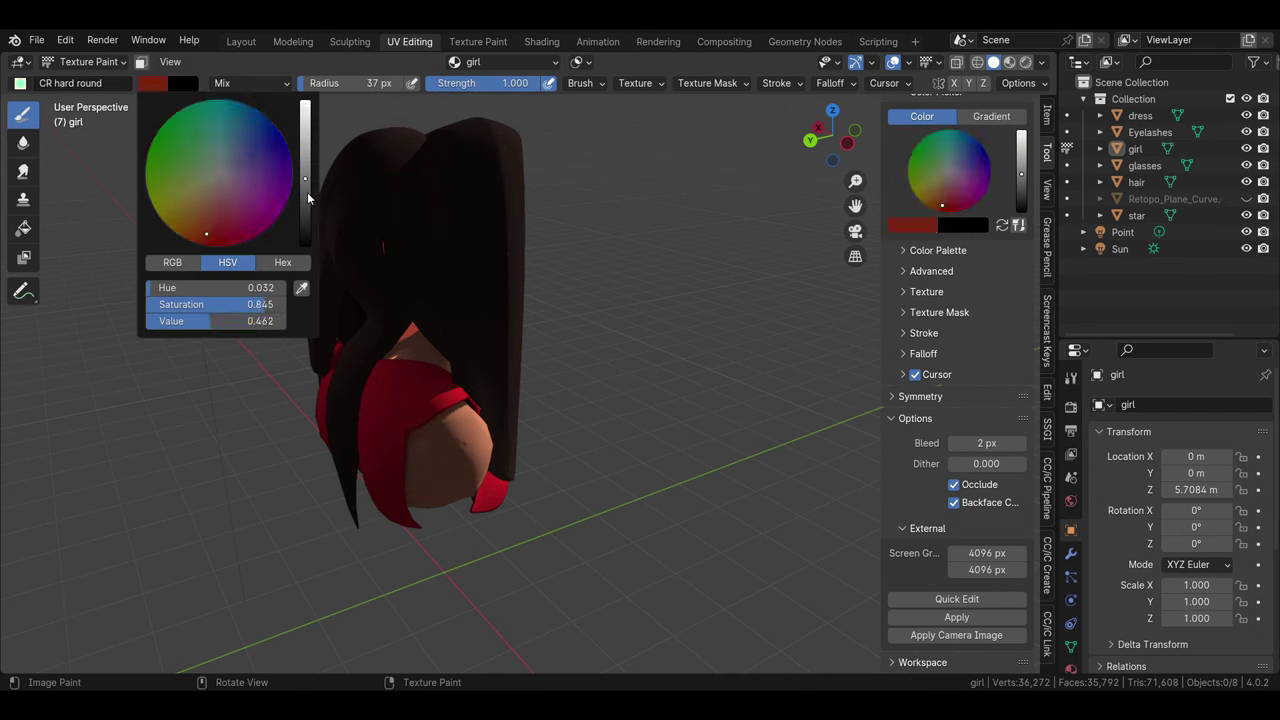
left_click(152, 83)
scroll(230, 190, "down", 3, "ctrl")
key("bracketleft")
key("bracketleft")
key("bracketleft")
key("bracketleft")
key("bracketleft")
key("bracketleft")
key("bracketleft")
key("bracketleft")
key("bracketright")
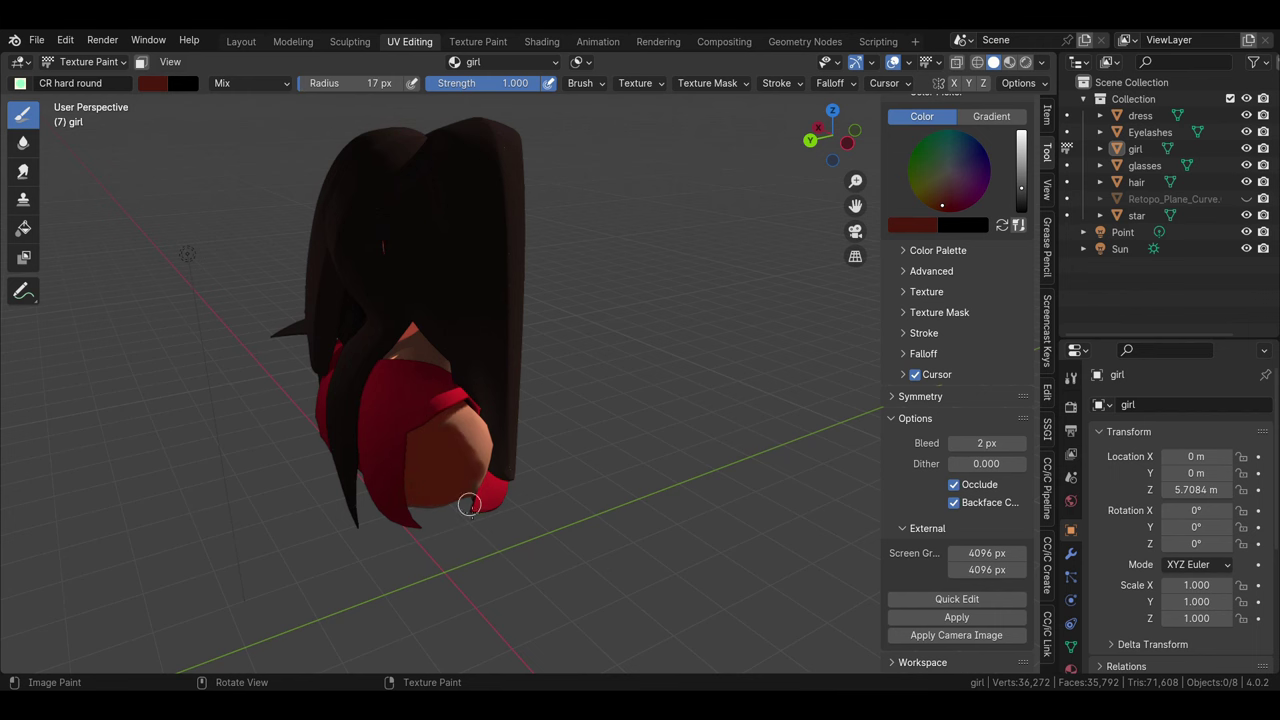
Paint dark shading on the face and chin, undoing a stray stroke
middle_click_drag(497, 367, 412, 443)
key("bracketleft")
key("bracketleft")
key("ctrl+z")
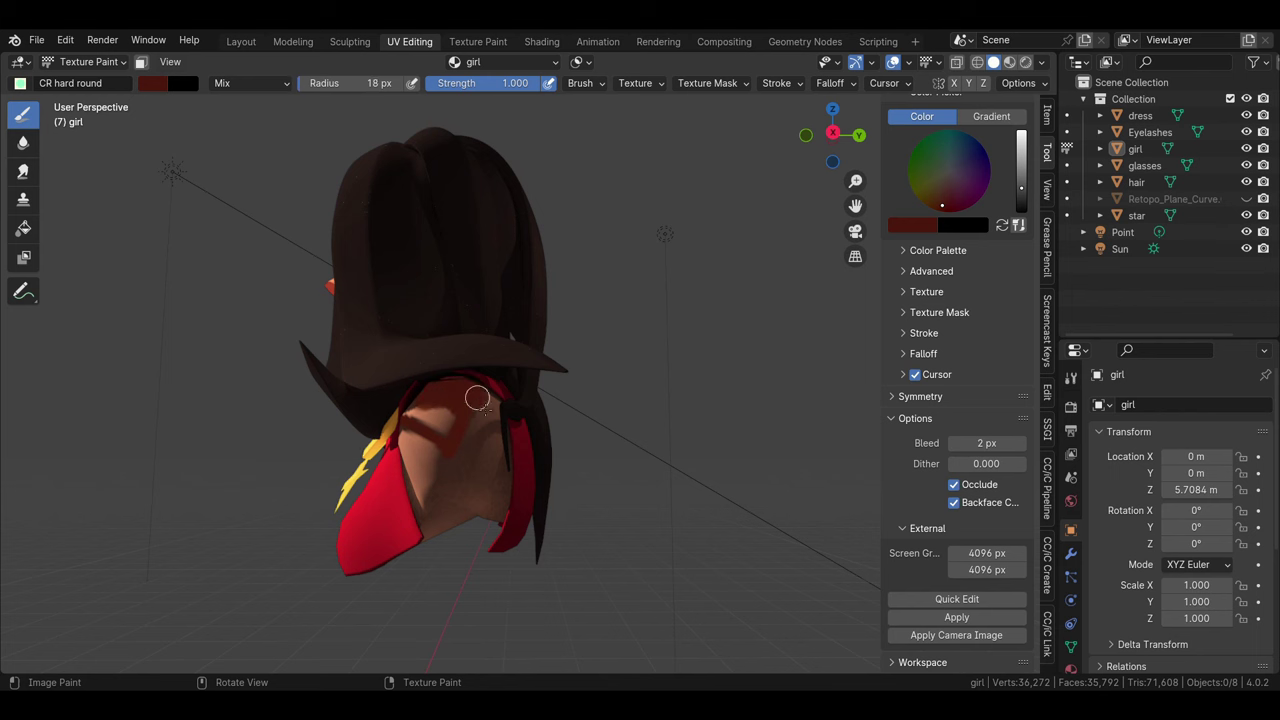
key("bracketleft")
mouse_move(430, 524)
left_mouse_down()
mouse_move(449, 451)
mouse_move(438, 526)
left_mouse_up()
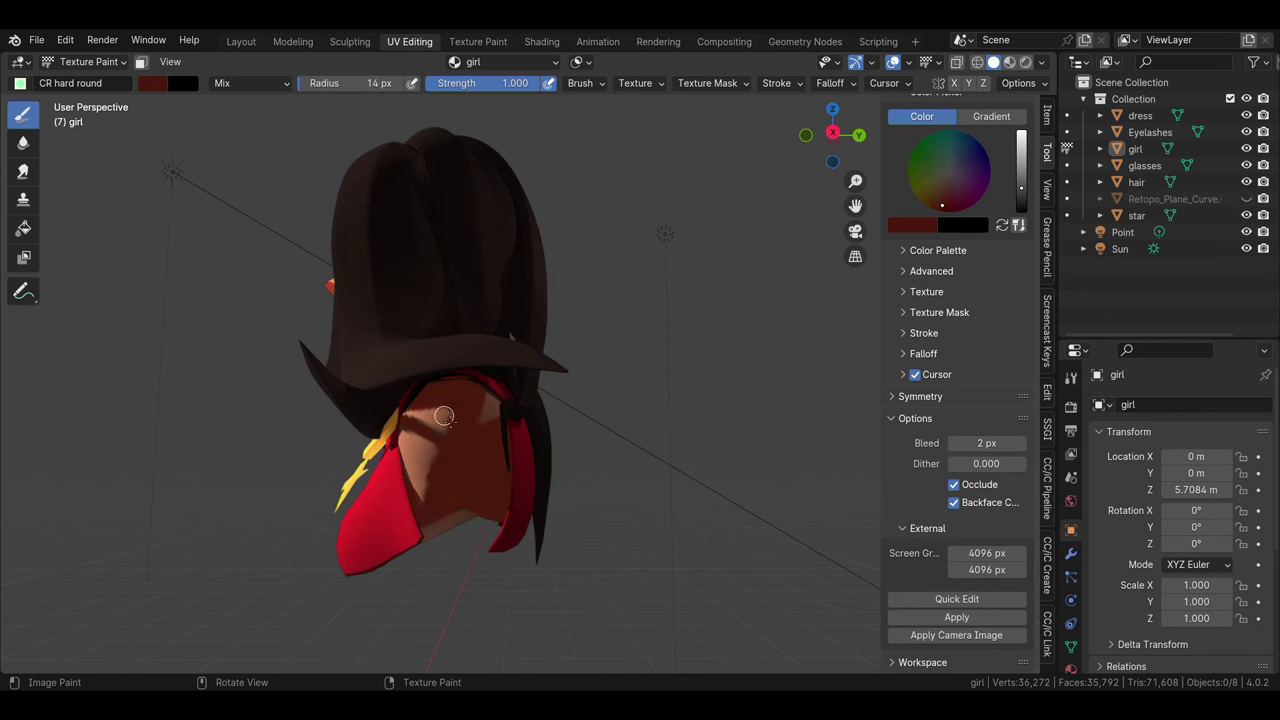
middle_click_drag(444, 415, 483, 504)
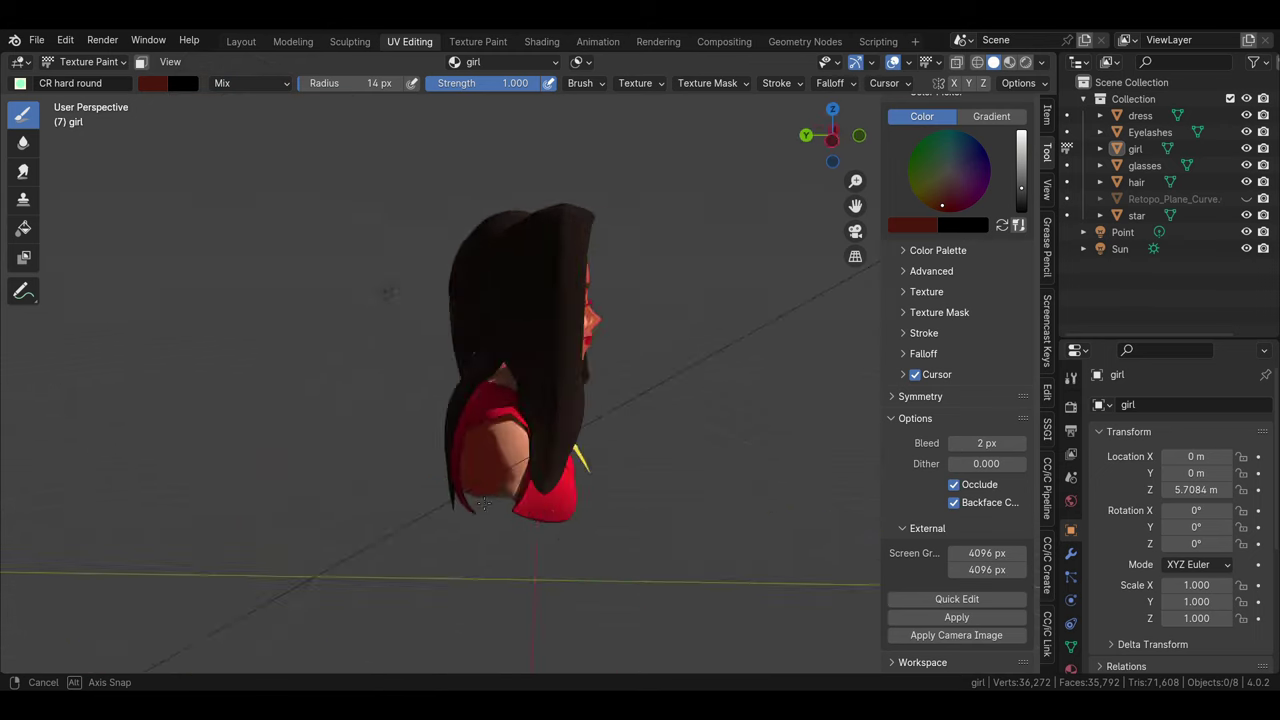
middle_click_drag(483, 504, 528, 503)
Sample the necklace's yellow as the brush colour
scroll(528, 503, "up", 4)
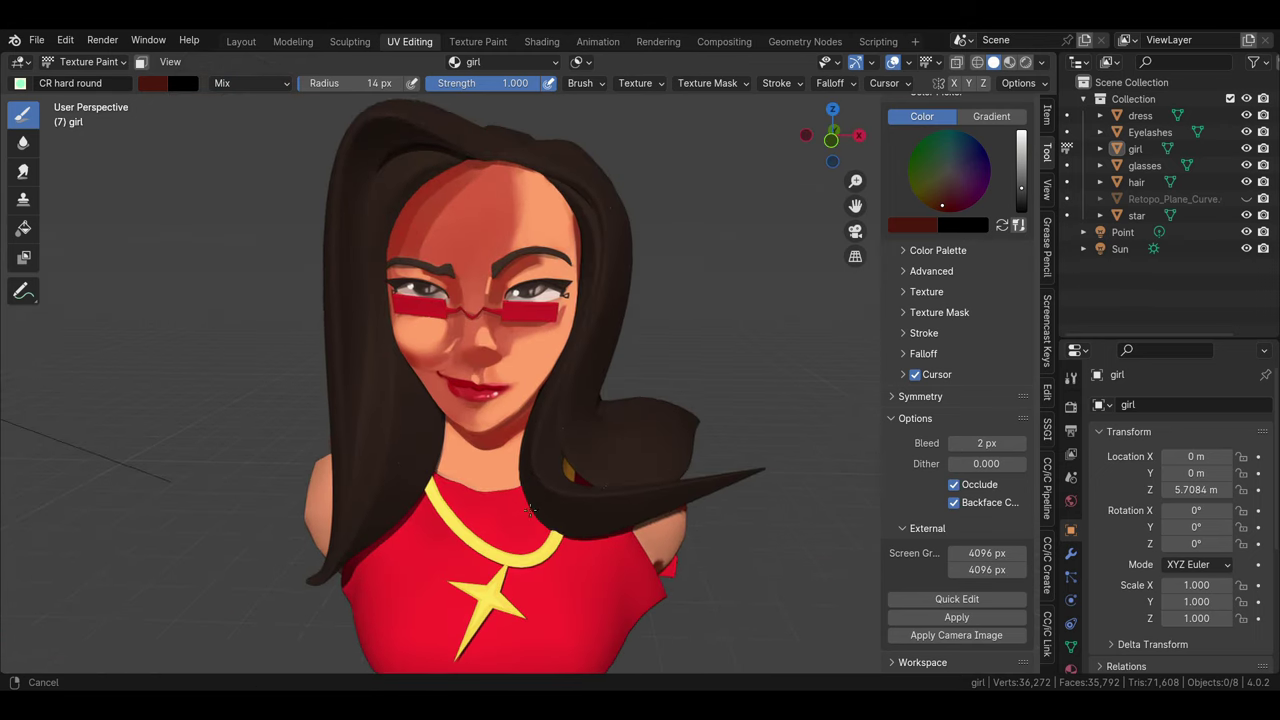
scroll(528, 503, "down", 2)
scroll(528, 503, "down", 1)
left_click(152, 83)
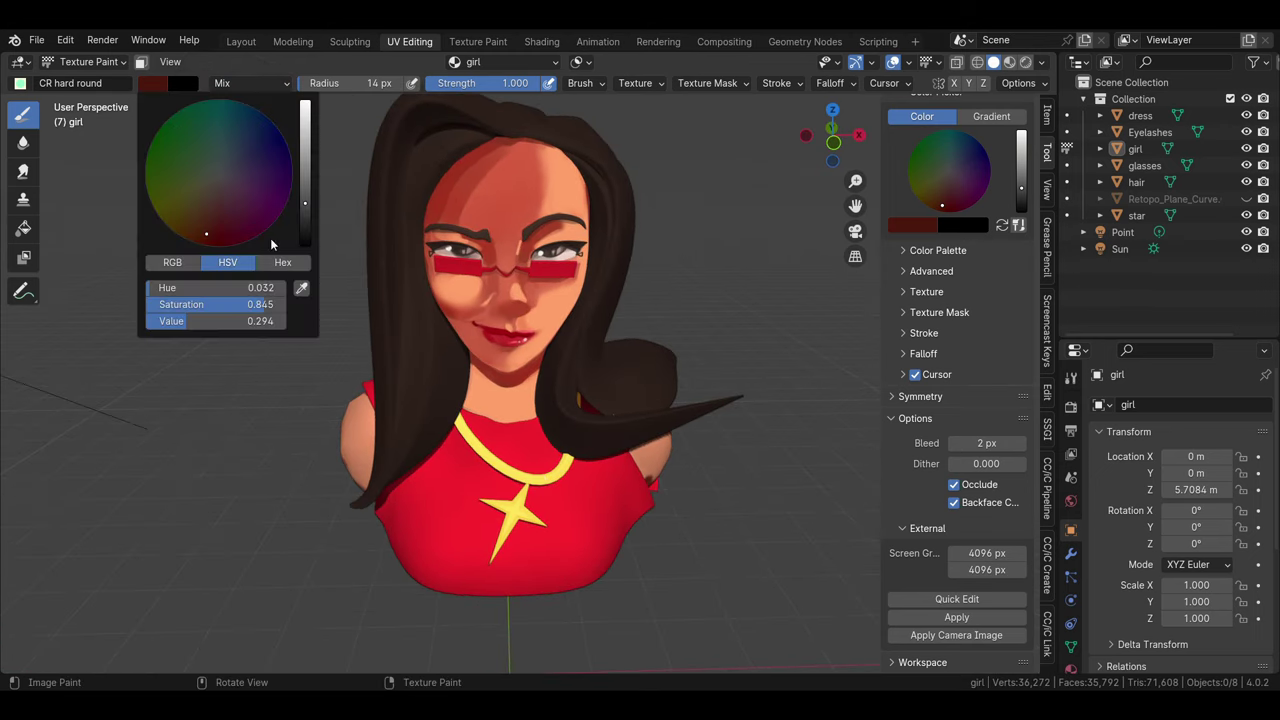
left_click(303, 290)
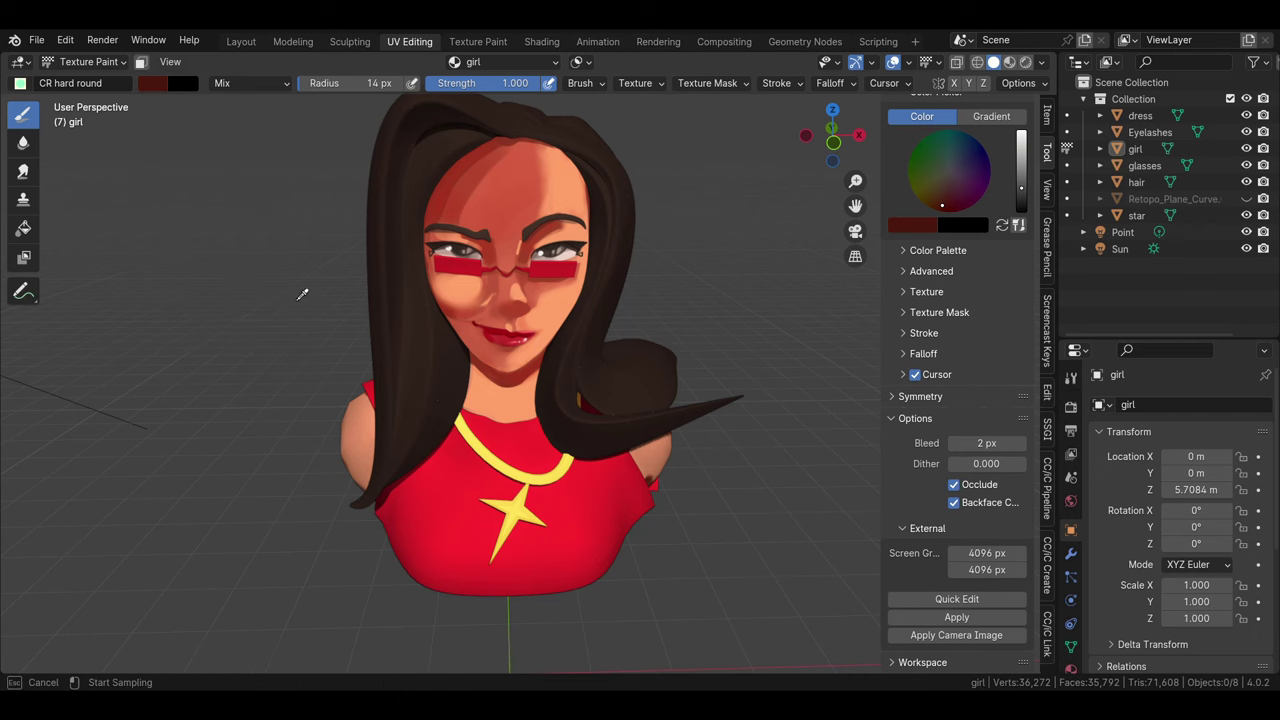
left_click(498, 460)
Re-enter Texture Paint via Object mode, now on the dress
left_click(88, 62)
left_click(88, 80)
left_click(88, 62)
left_click(86, 167)
Paint small yellow rings on the dress with a smaller brush, then undo them
key("f")
left_click(437, 505)
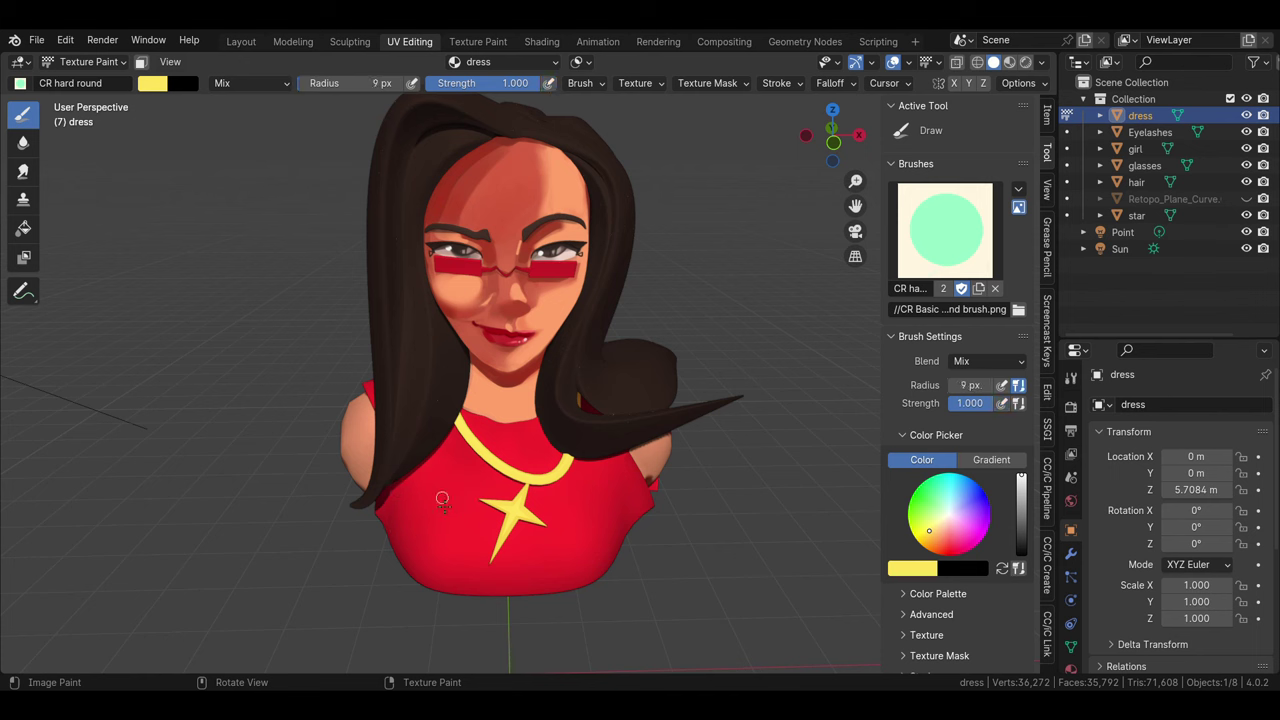
left_click_drag(446, 498, 452, 497)
left_click_drag(537, 446, 538, 447)
key("f")
left_click(545, 452)
key("ctrl+z")
key("ctrl+z")
key("ctrl+z")
Try cream and light cyan colours, leaving a thin light zigzag on the dress
left_click(152, 83)
left_click(219, 188)
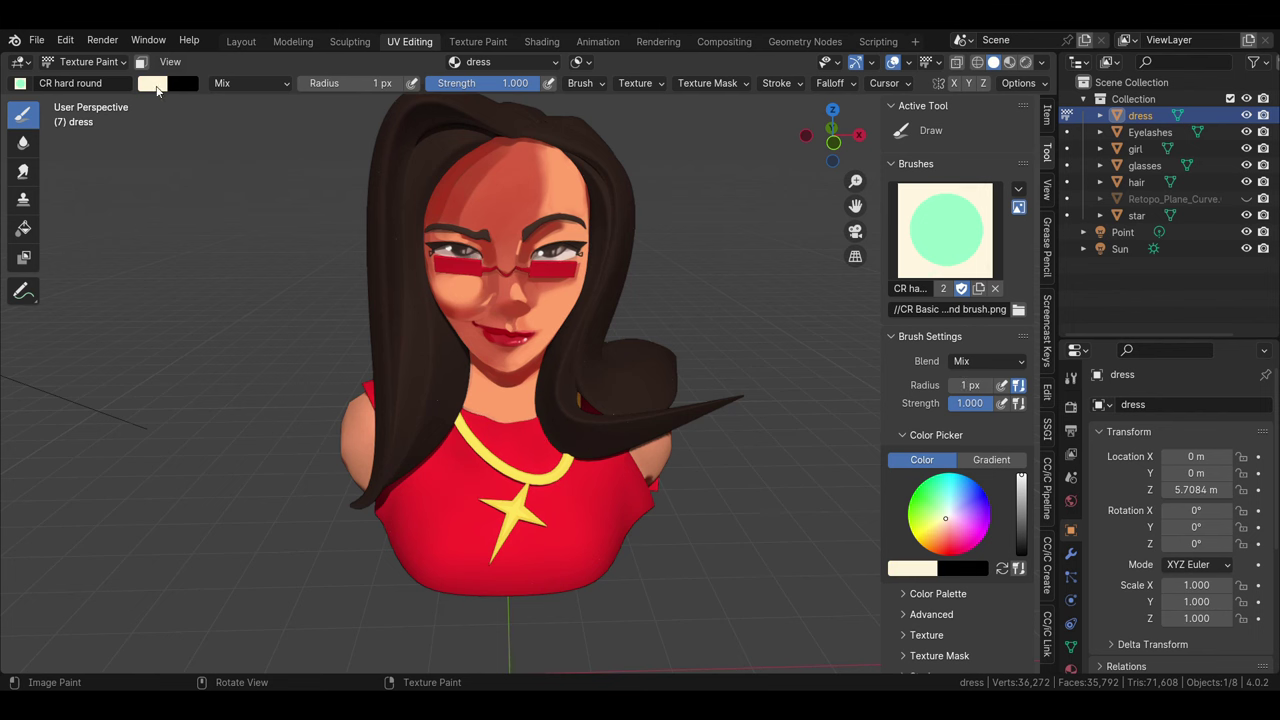
left_click(157, 86)
left_click(152, 83)
left_click(222, 137)
left_click_drag(447, 476, 453, 512)
key("ctrl+z")
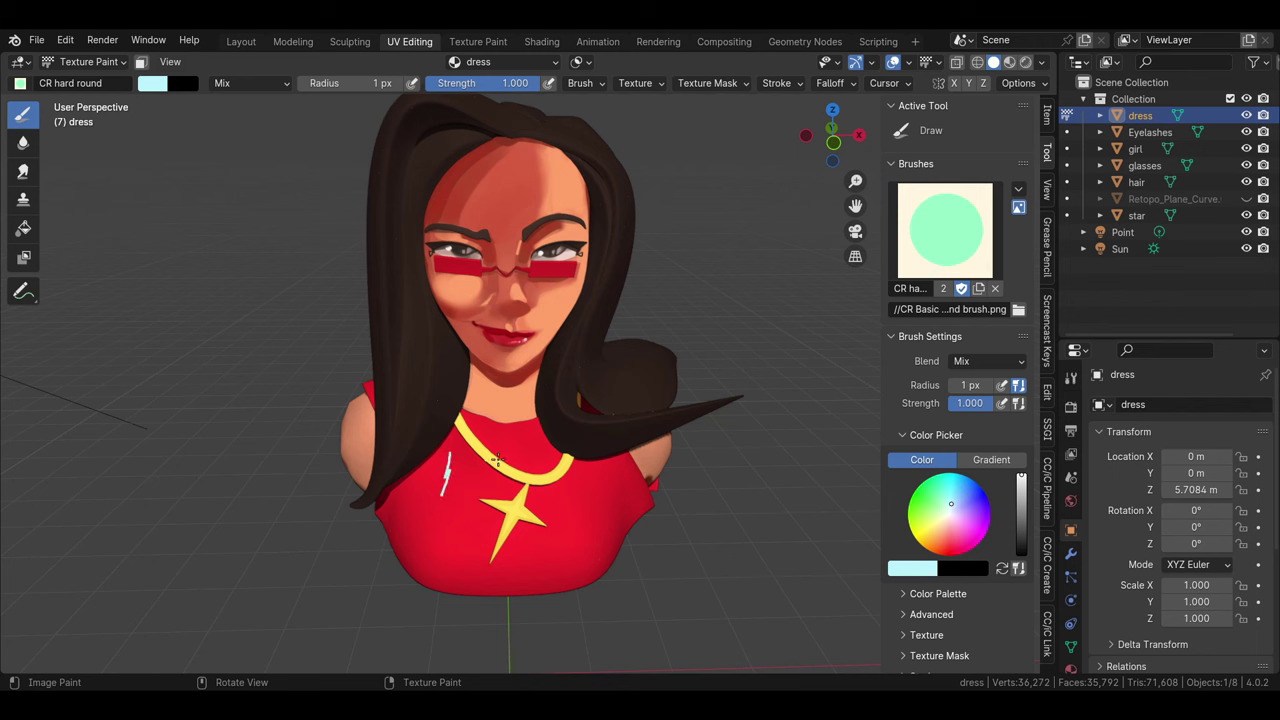
left_click_drag(462, 447, 434, 493)
Back in yellow, paint a G-shaped stroke and a loop beside the star
left_click(152, 83)
left_click(197, 170)
left_click_drag(437, 500, 411, 530)
key("ctrl+z")
key("bracketleft")
left_click_drag(452, 478, 433, 488)
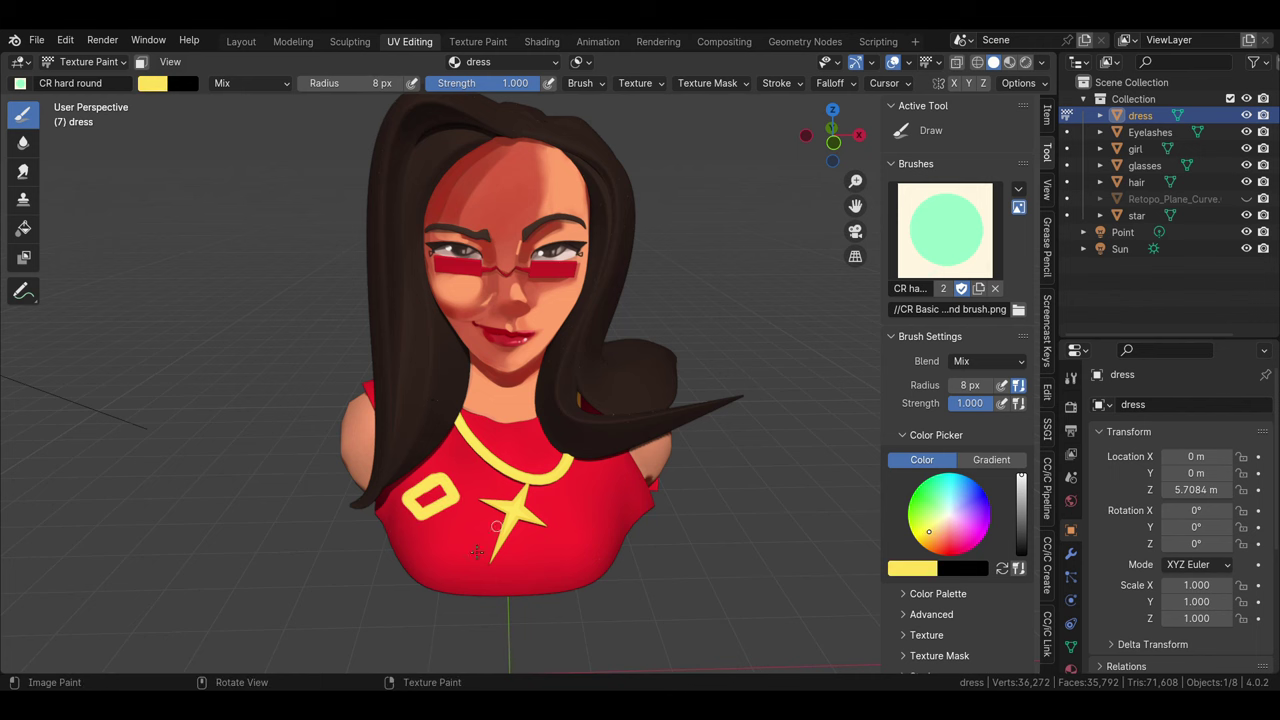
left_click_drag(478, 552, 458, 555)
Undo recent strokes and paint a small yellow diamond beside the necklace at 2 px
key("bracketleft")
key("bracketleft")
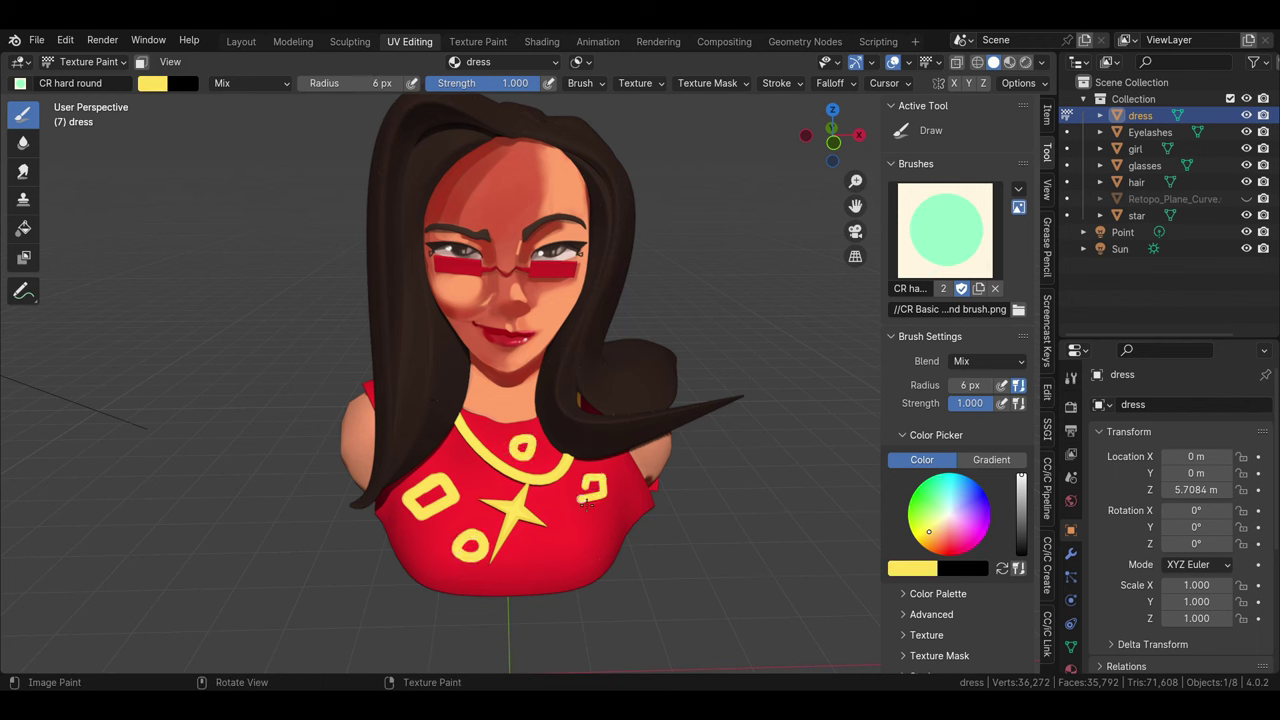
key("ctrl+z")
key("bracketleft")
key("ctrl+z")
key("ctrl+z")
key("ctrl+z")
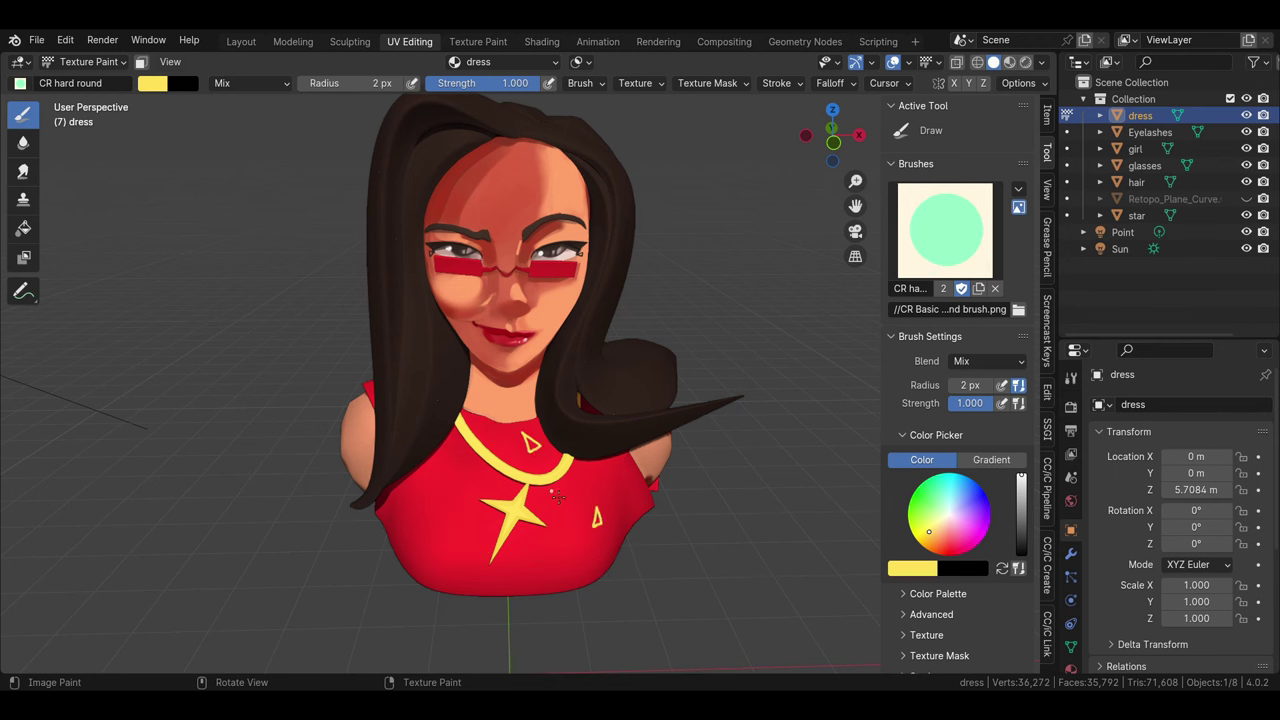
left_click_drag(468, 486, 466, 484)
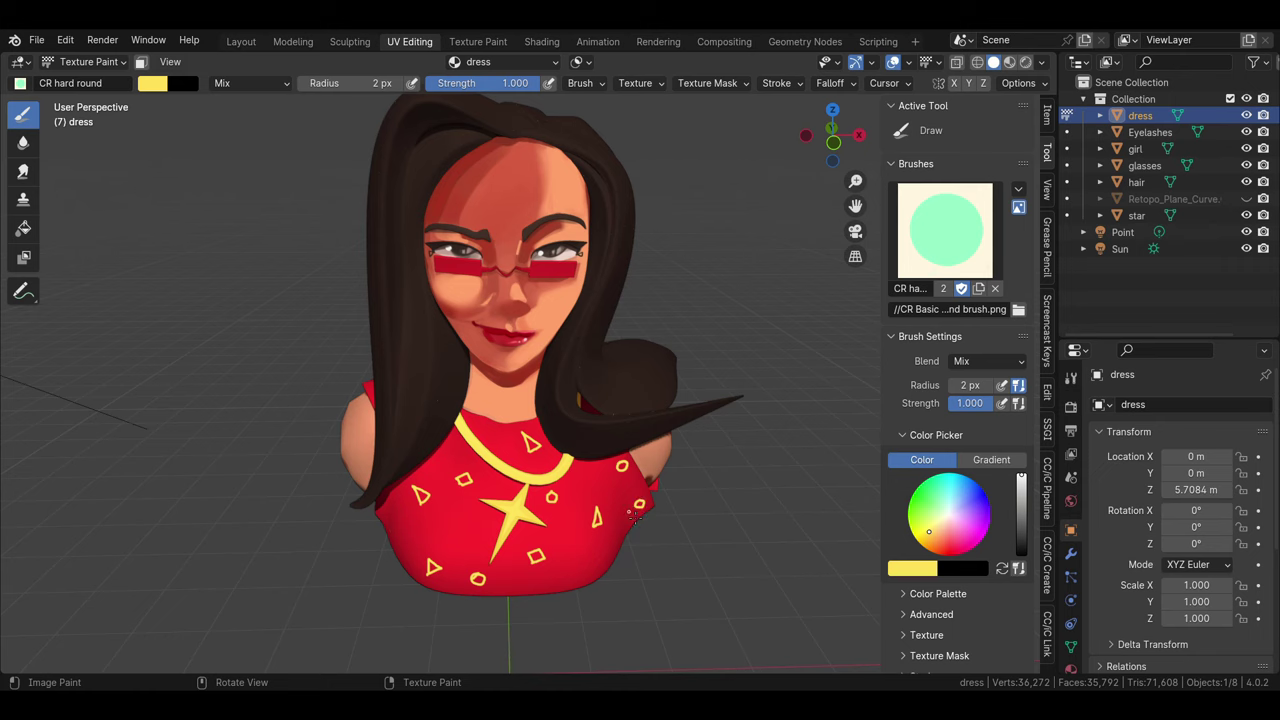
scroll(632, 515, "down", 4)
middle_click_drag(632, 515, 485, 379)
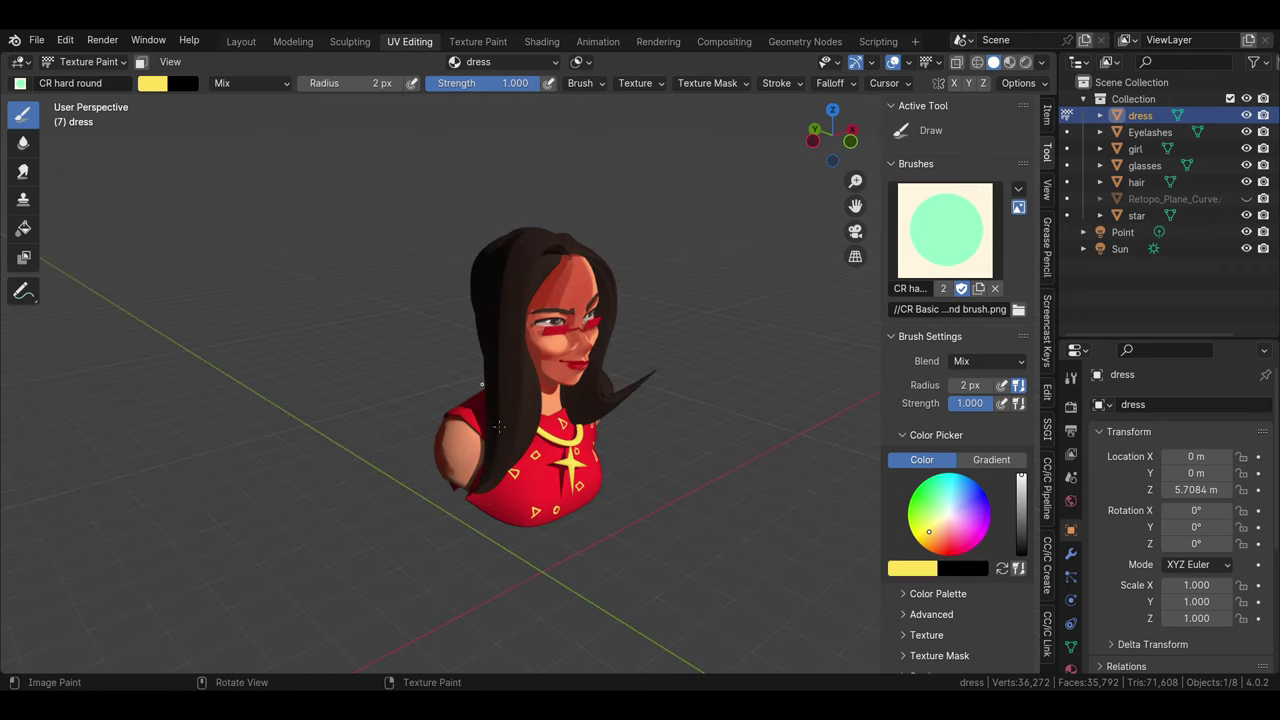
Darken the brush colour from yellow to olive, then brown, enlarging the brush slightly
middle_click_drag(481, 428, 517, 437)
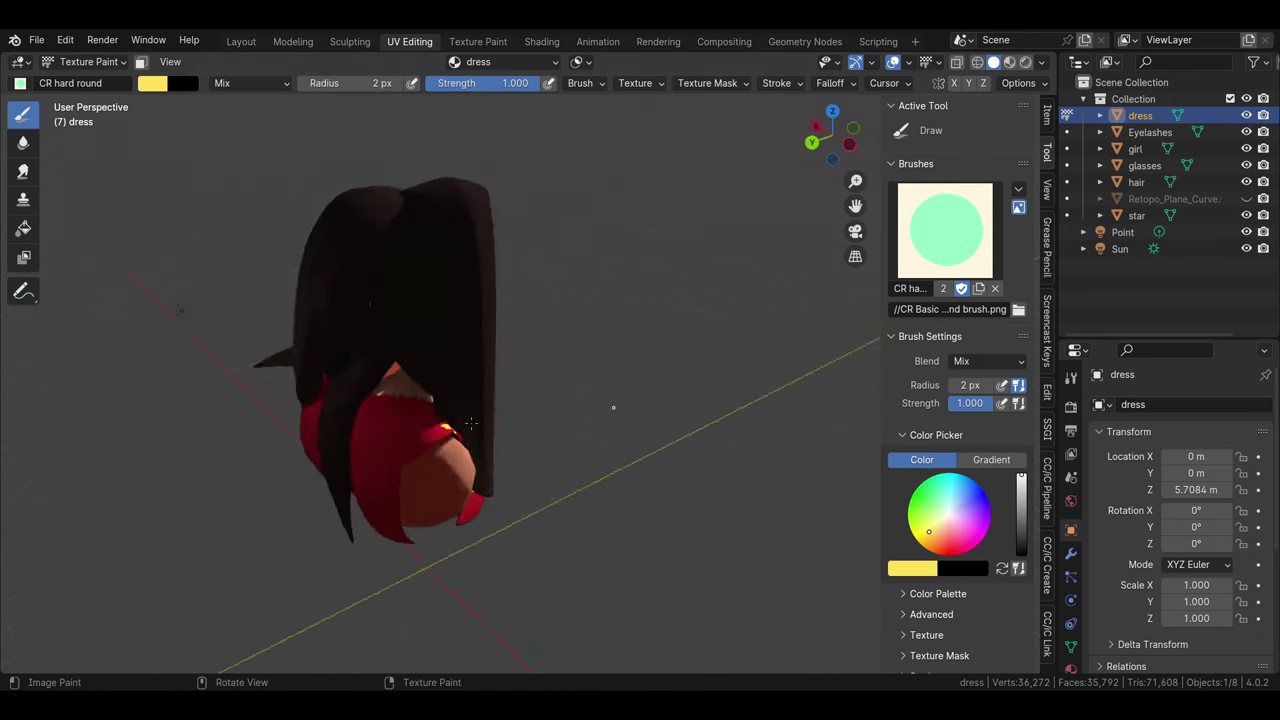
left_click(152, 83)
left_click(305, 157)
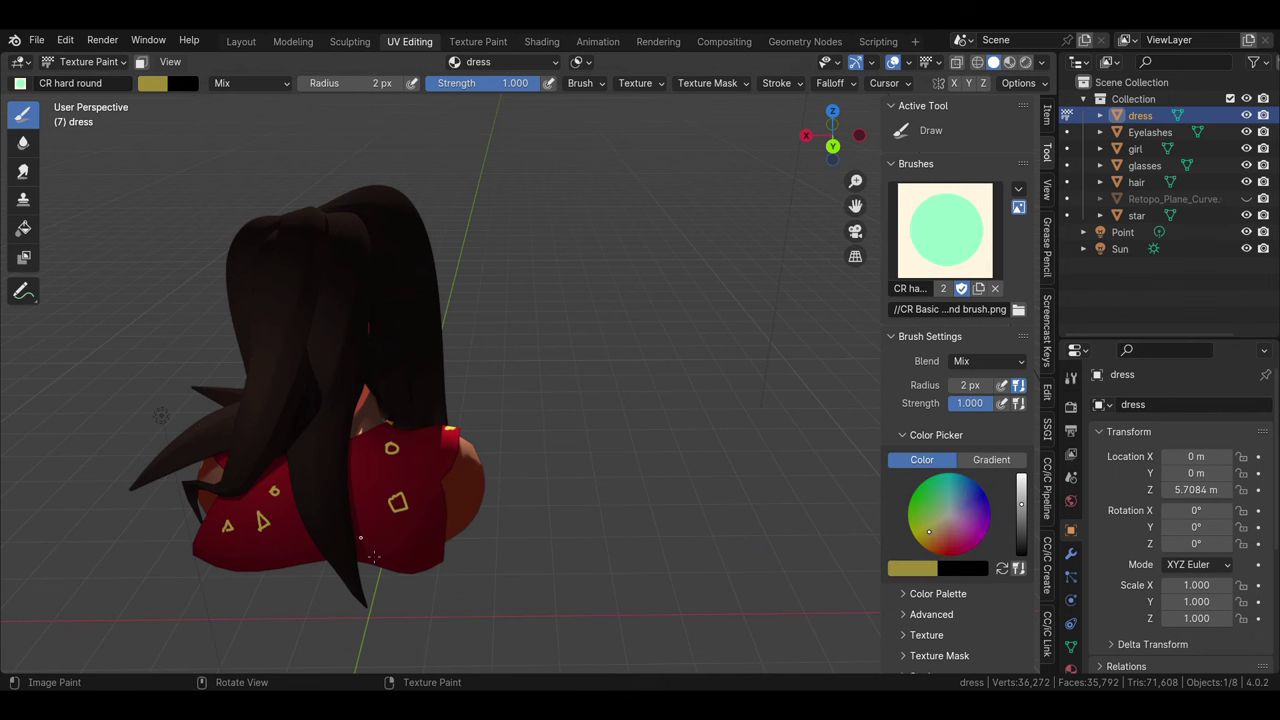
middle_click_drag(380, 562, 460, 445)
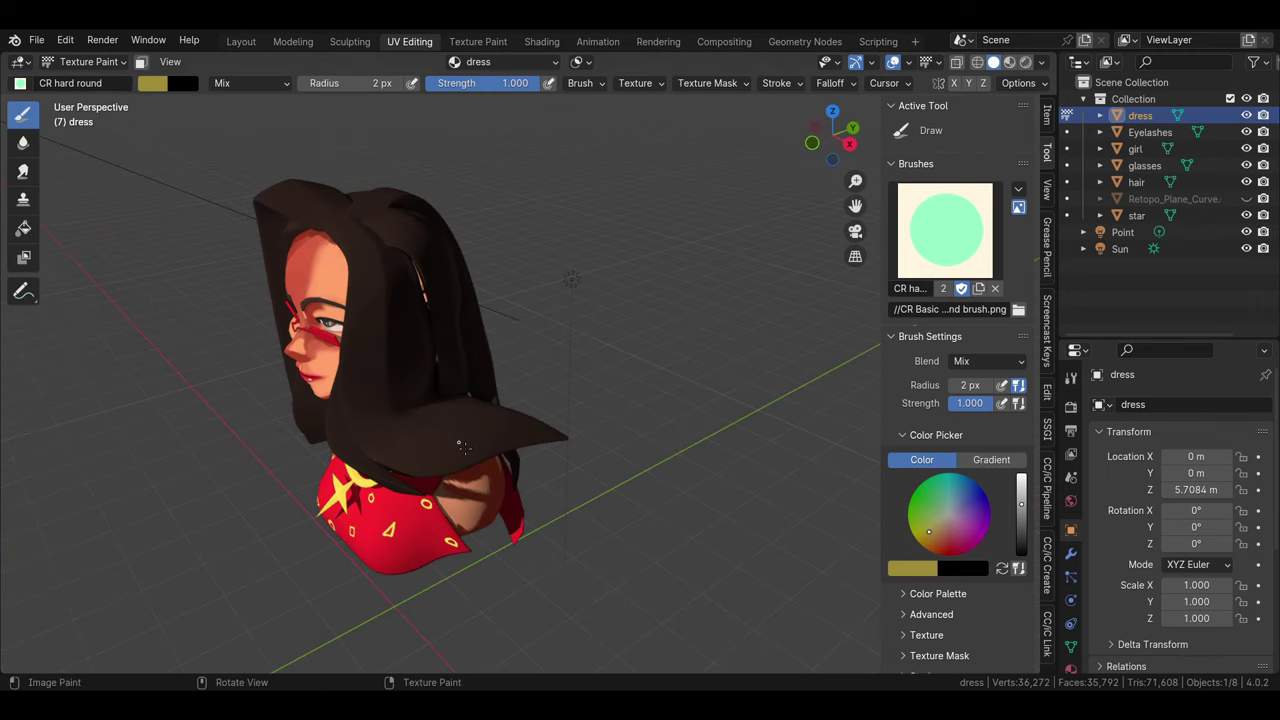
left_click(157, 87)
left_click_drag(306, 150, 307, 190)
key("bracketright")
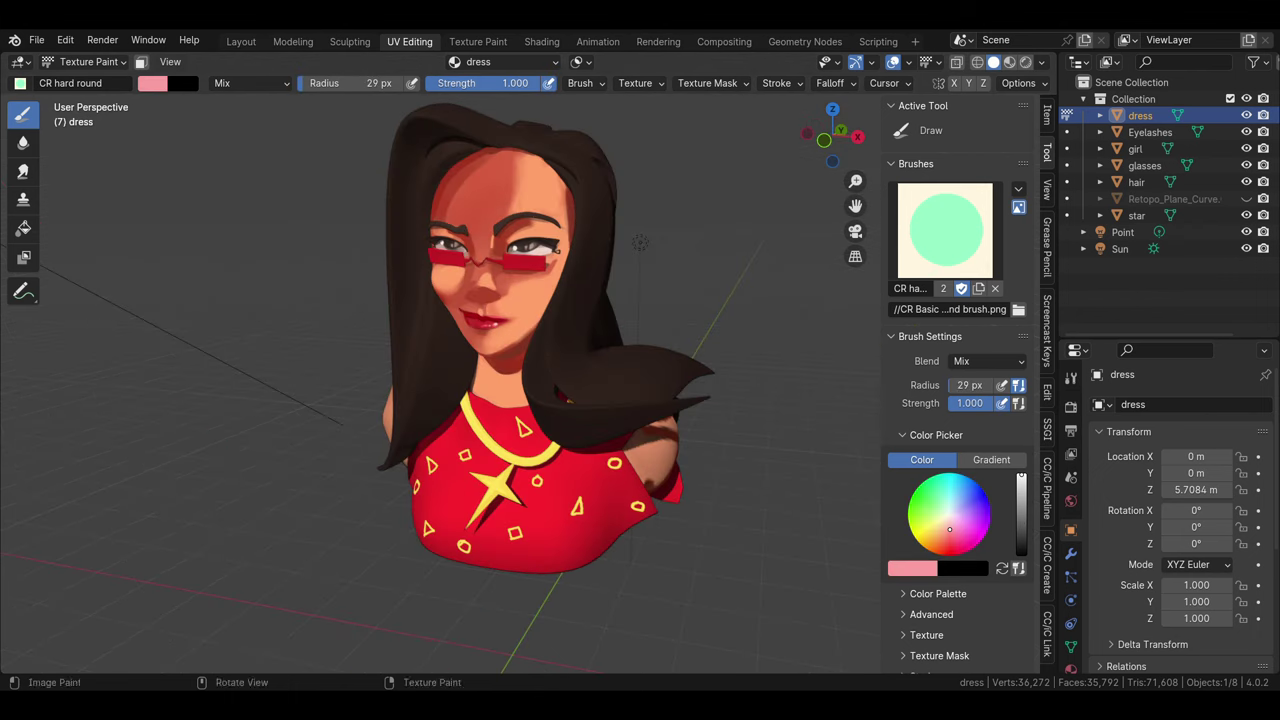
Change the brush colour to dark red and shrink the radius to about 8 px
middle_click_drag(586, 371, 480, 208)
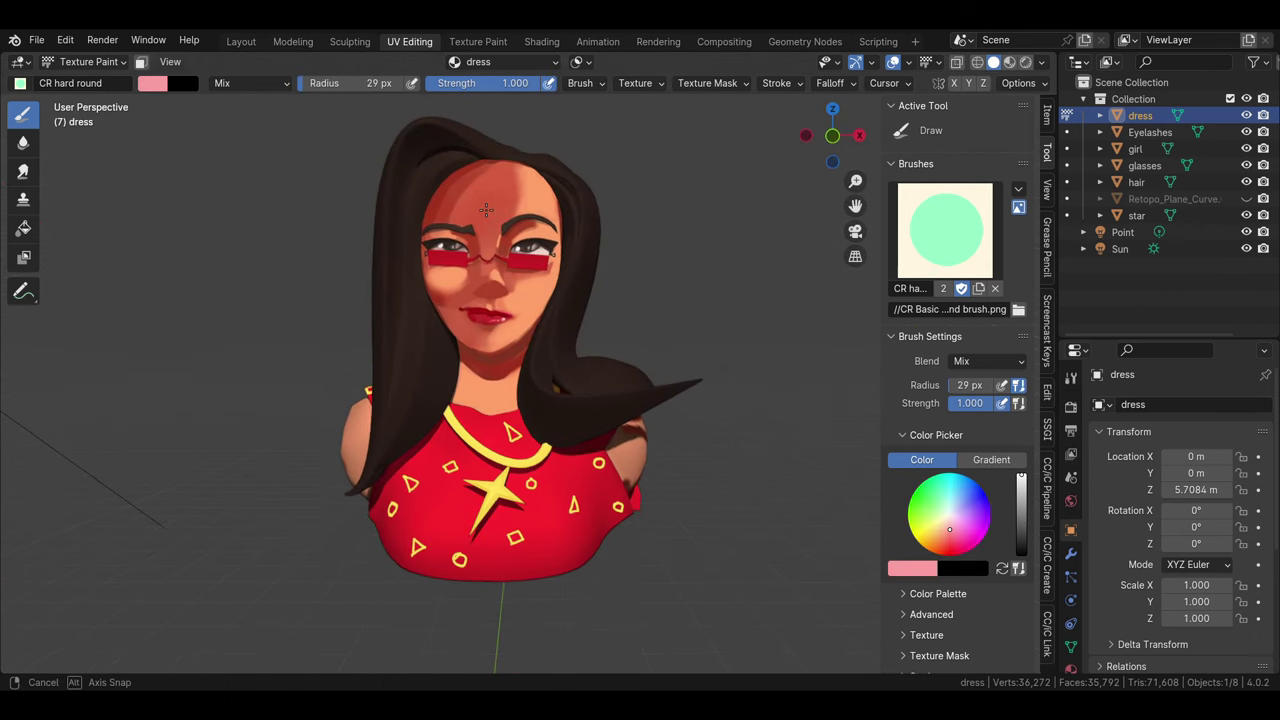
left_click(153, 83)
left_click_drag(306, 140, 306, 200)
key("bracketleft")
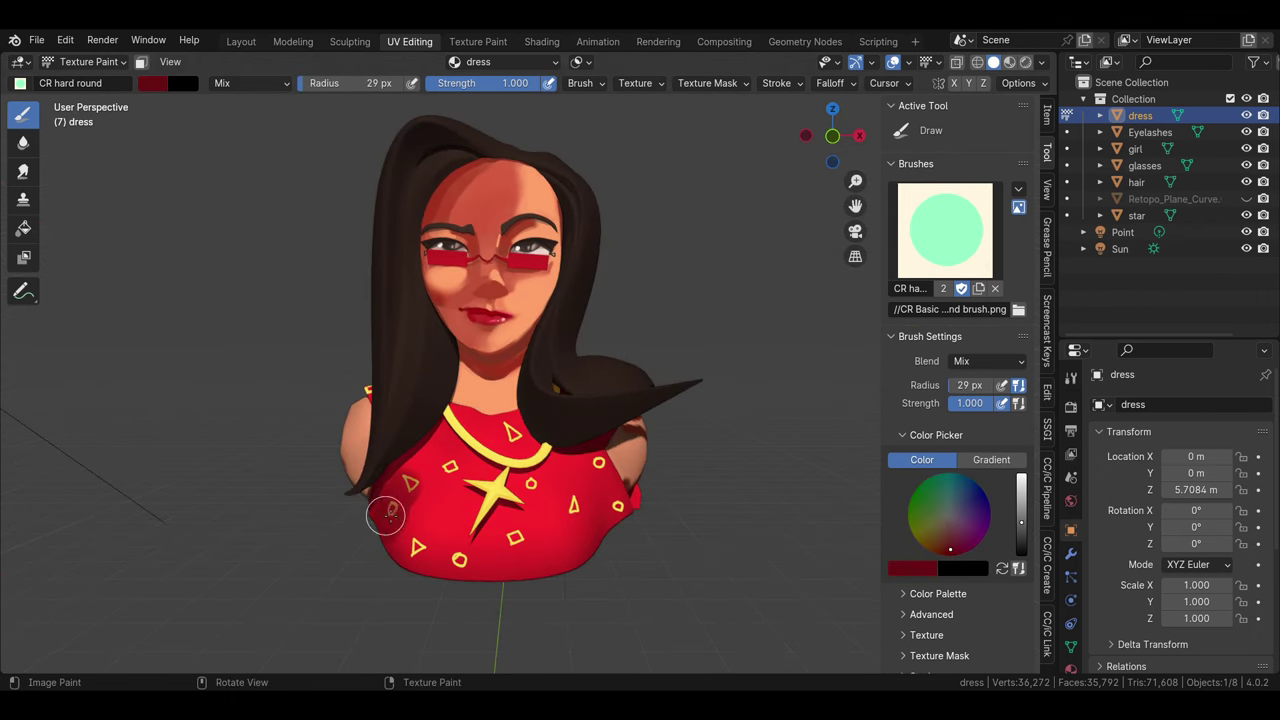
key("bracketleft")
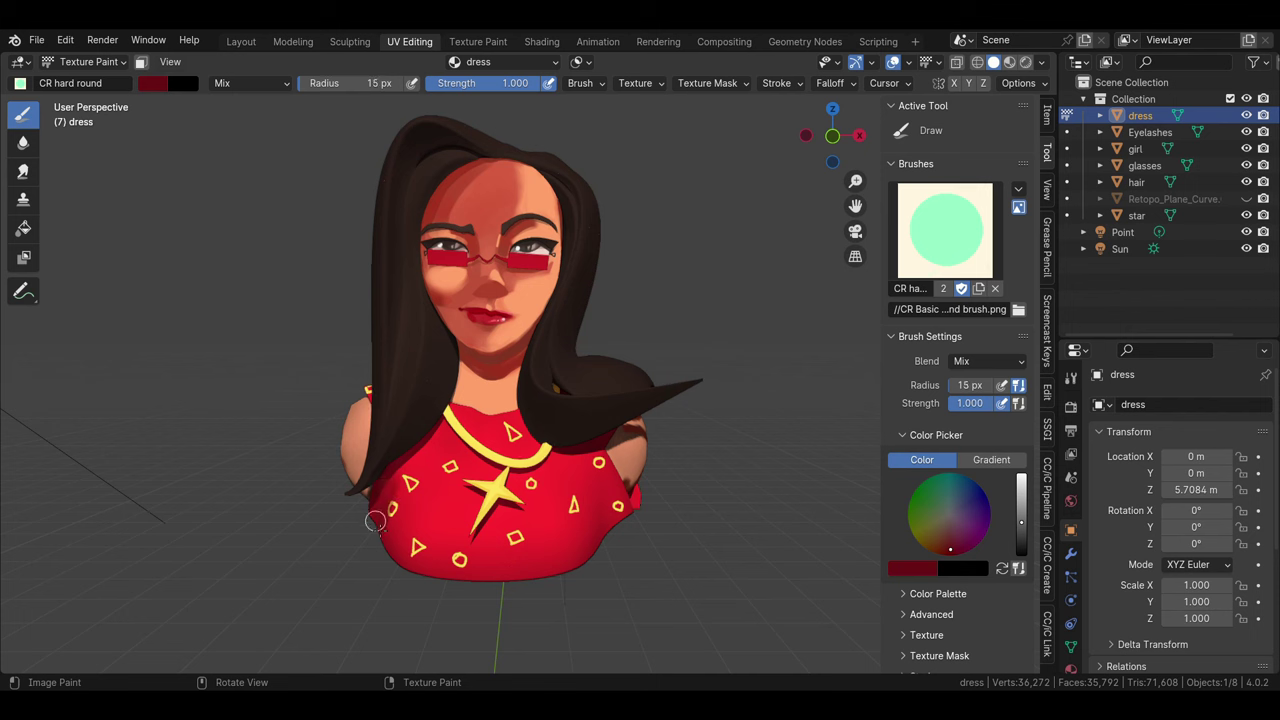
key("bracketleft")
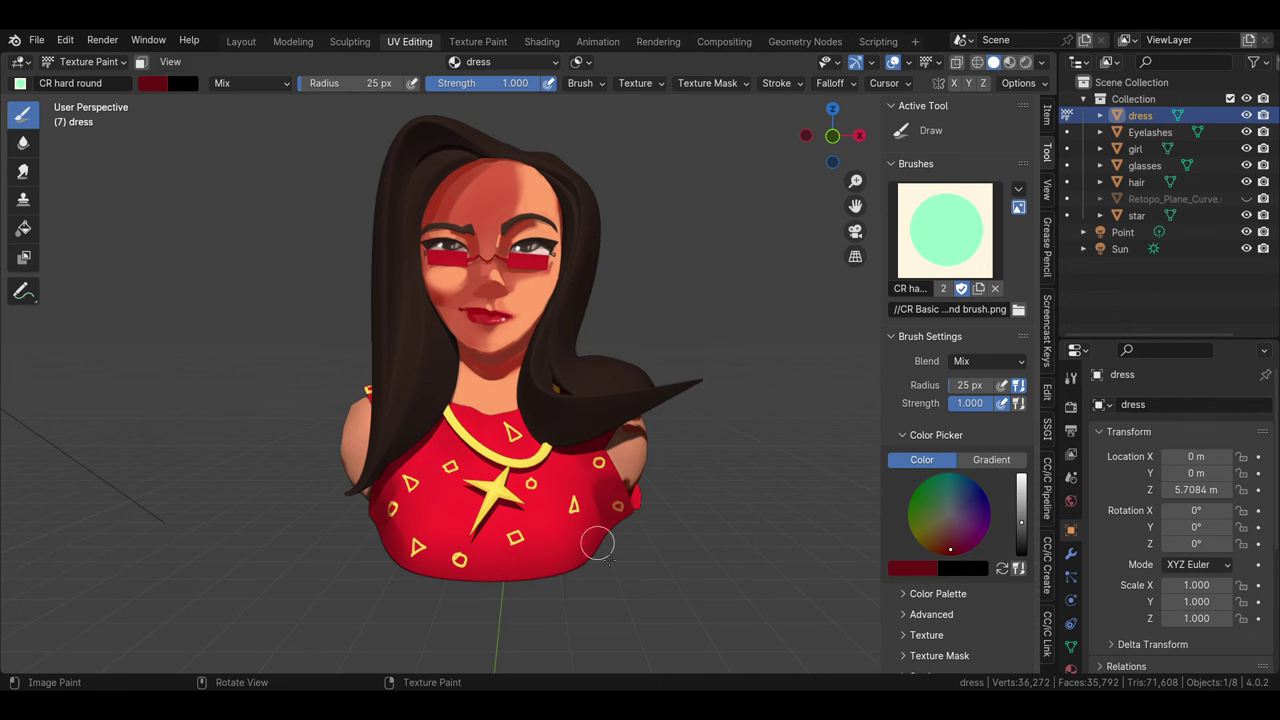
key("bracketleft")
key("bracketleft")
key("bracketleft")
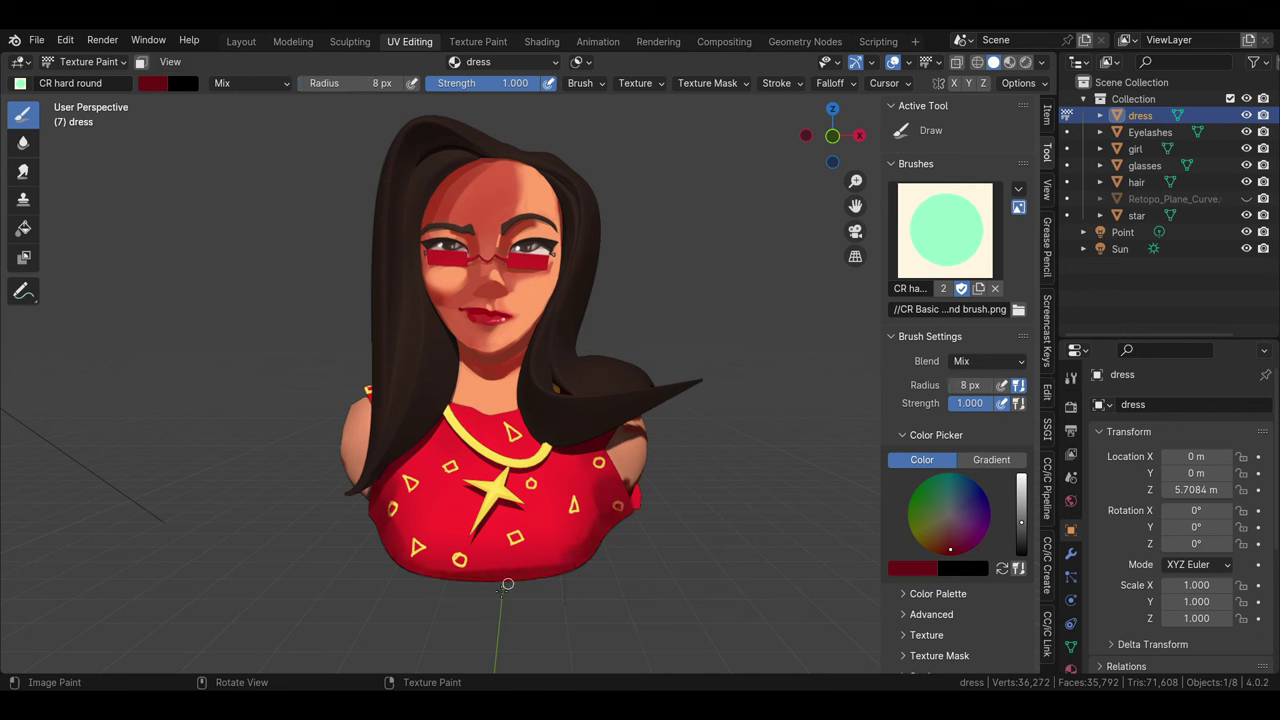
key("bracketleft")
key("bracketright")
key("bracketleft")
key("bracketleft")
Turn the view to face the dress and fine-tune the brush size
middle_click_drag(518, 506, 559, 414)
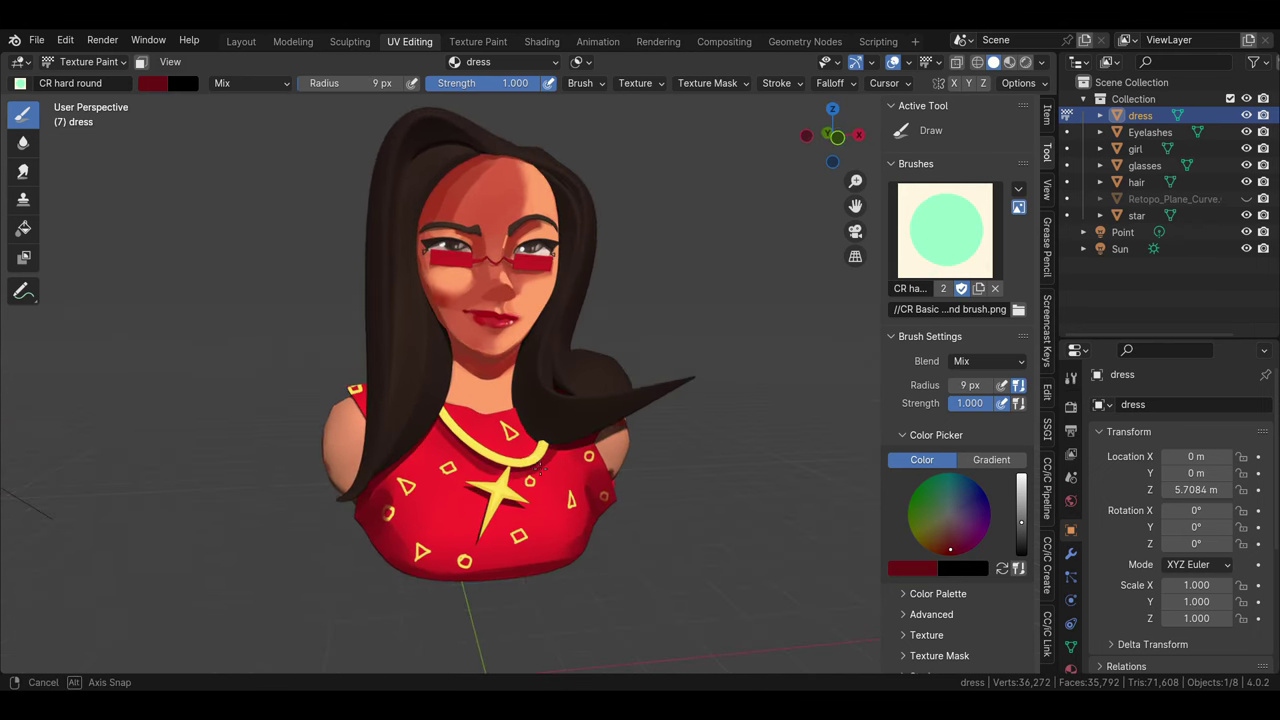
key("bracketright")
key("bracketright")
key("bracketright")
key("bracketleft")
key("bracketleft")
middle_click_drag(505, 443, 709, 406)
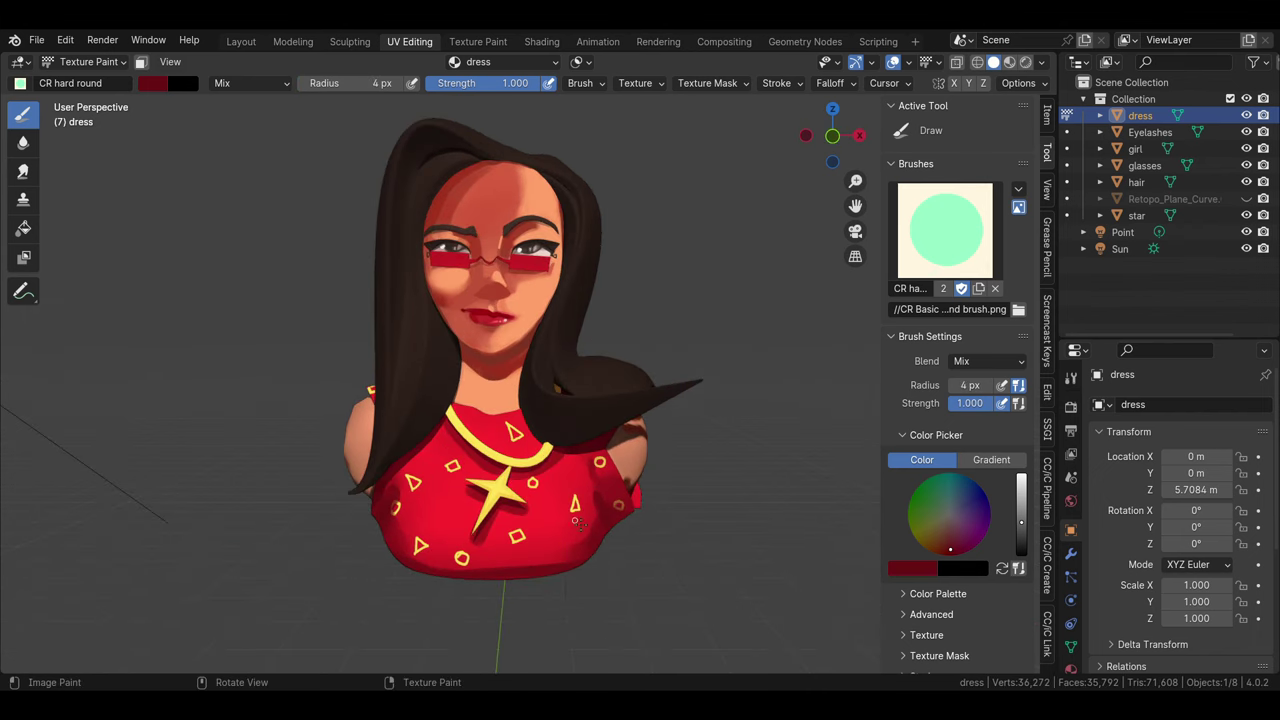
key("bracketright")
key("bracketright")
key("bracketright")
key("bracketright")
key("bracketright")
key("bracketright")
key("bracketright")
key("bracketright")
Try brighter and darker red paint colours and adjust the brush size
left_click(154, 90)
left_click(156, 88)
left_click(186, 85)
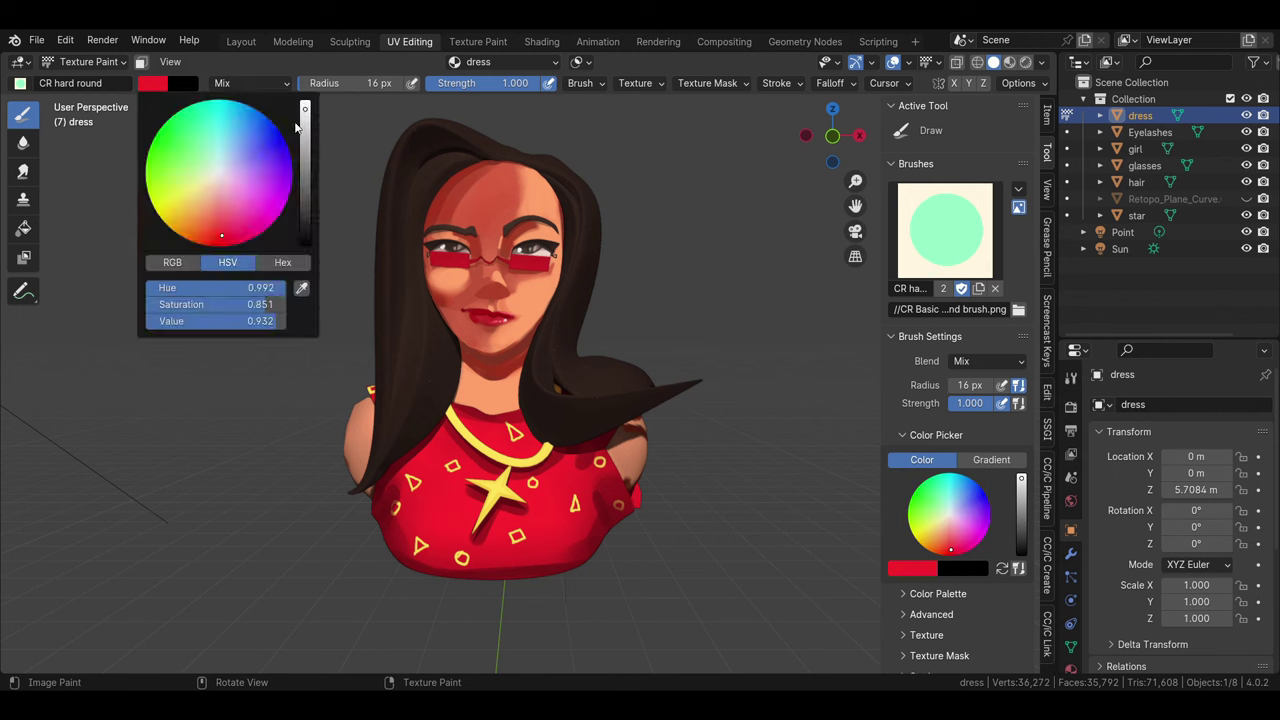
left_click(162, 91)
key("bracketleft")
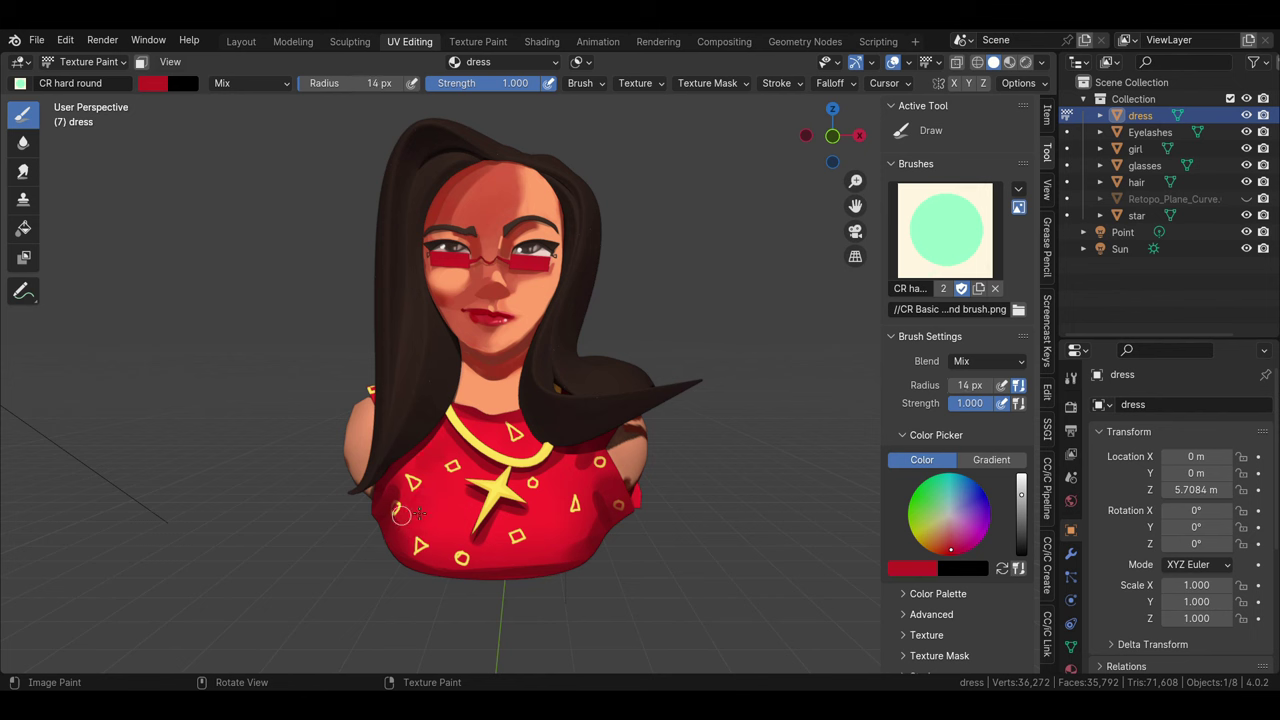
key("bracketleft")
key("bracketright")
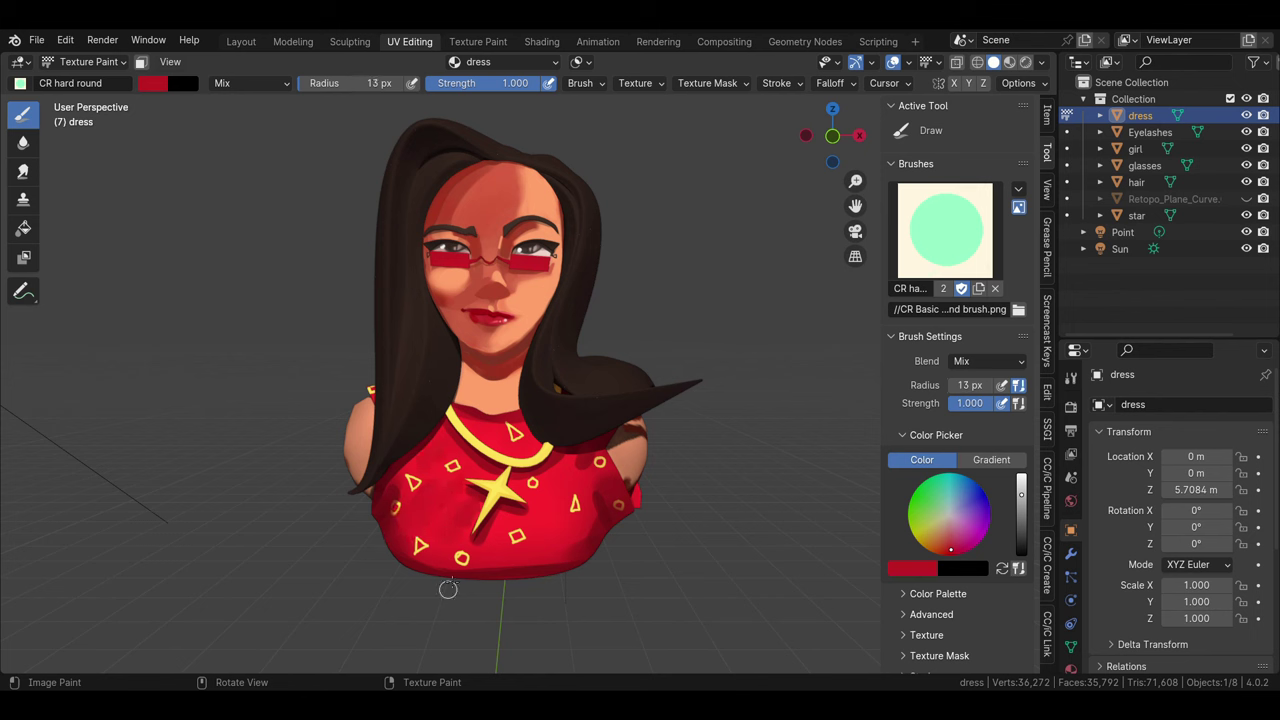
key("bracketleft")
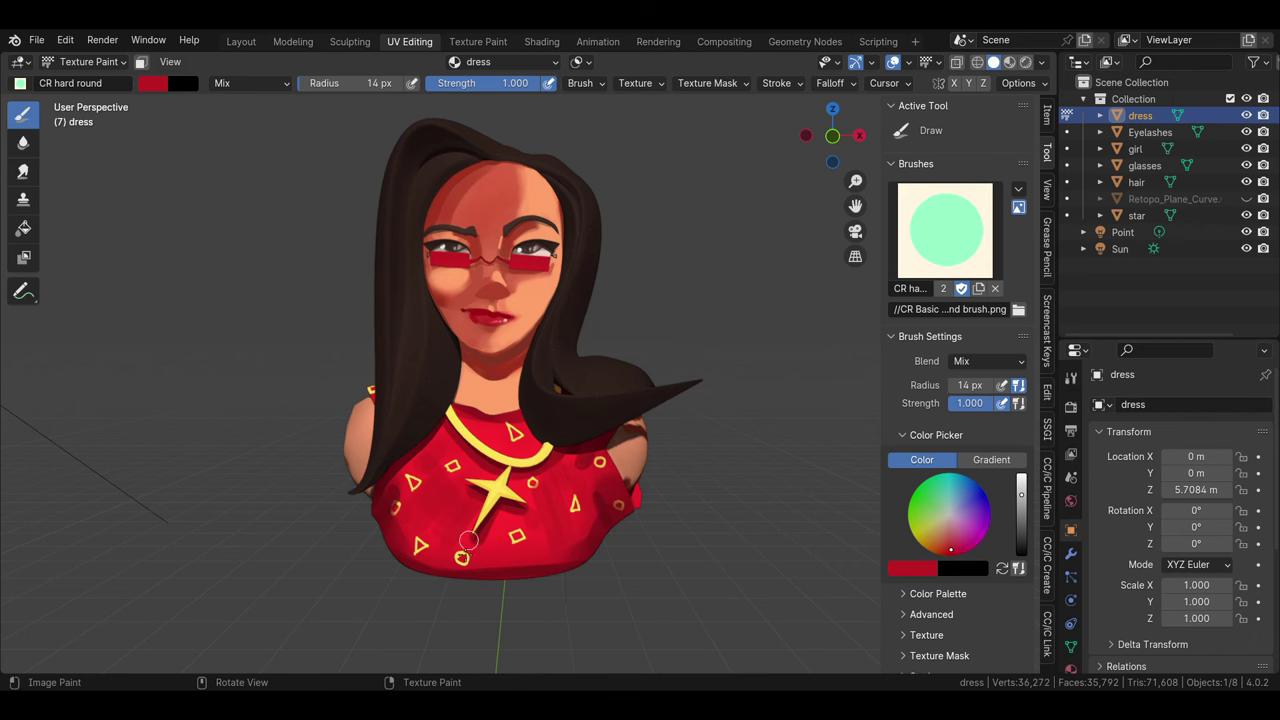
Pick pink and brush it over the dress's right side, then undo it
mouse_move(723, 252)
middle_mouse_down()
mouse_move(571, 549)
mouse_move(452, 463)
middle_mouse_up()
left_click(153, 83)
left_click_drag(222, 206, 220, 217)
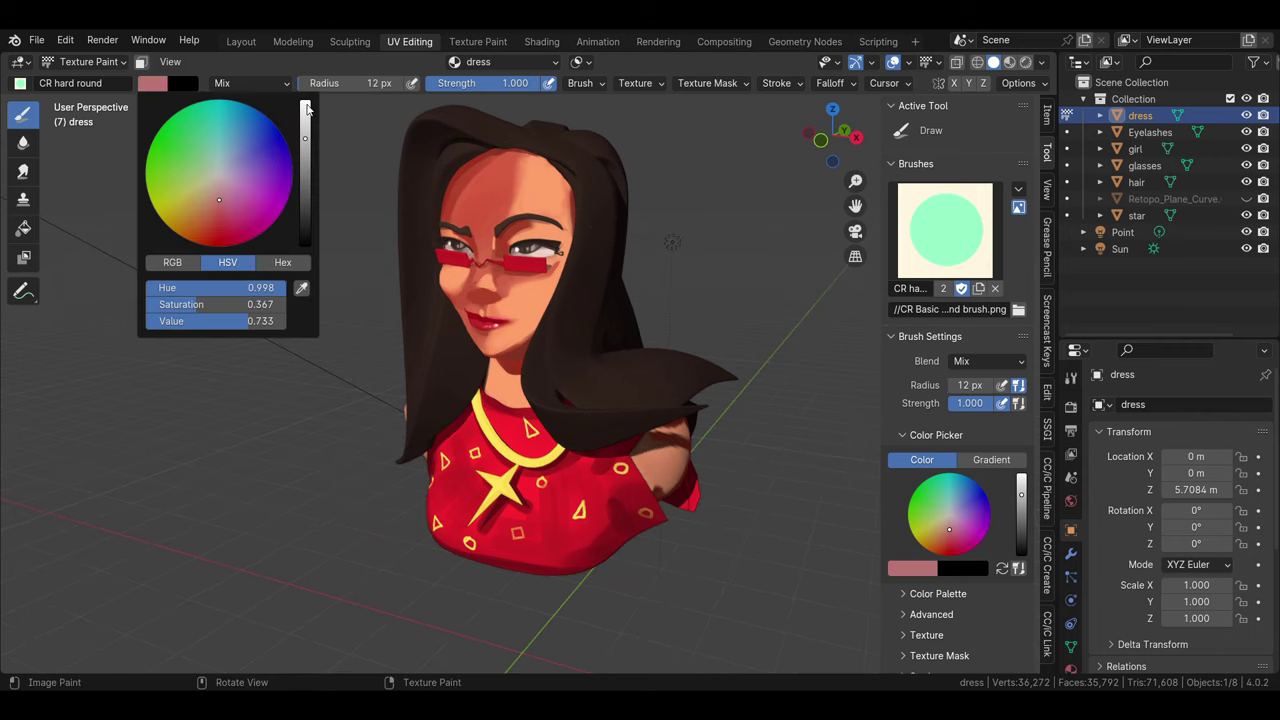
key("f")
left_click(570, 545)
mouse_move(662, 470)
left_mouse_down()
mouse_move(618, 480)
mouse_move(565, 575)
left_mouse_up()
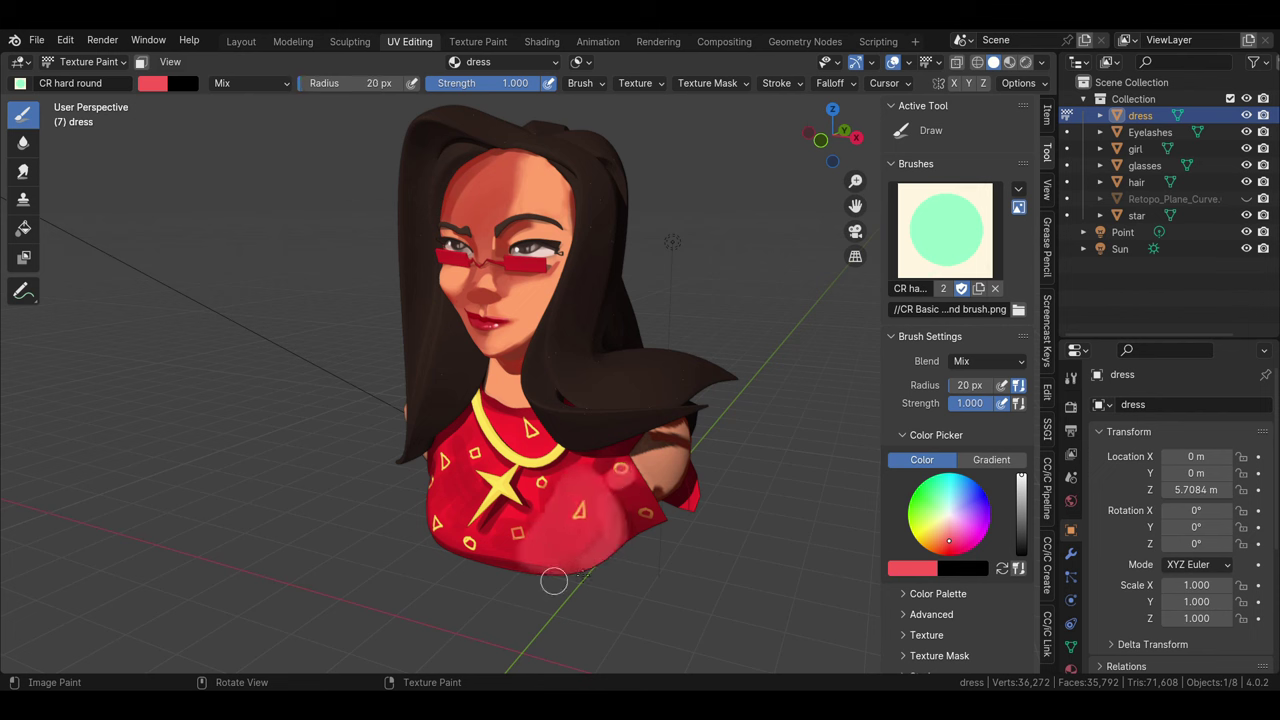
key("ctrl+z")
Paint lighter pink on the lower dress with a larger brush, then face the front
key("f")
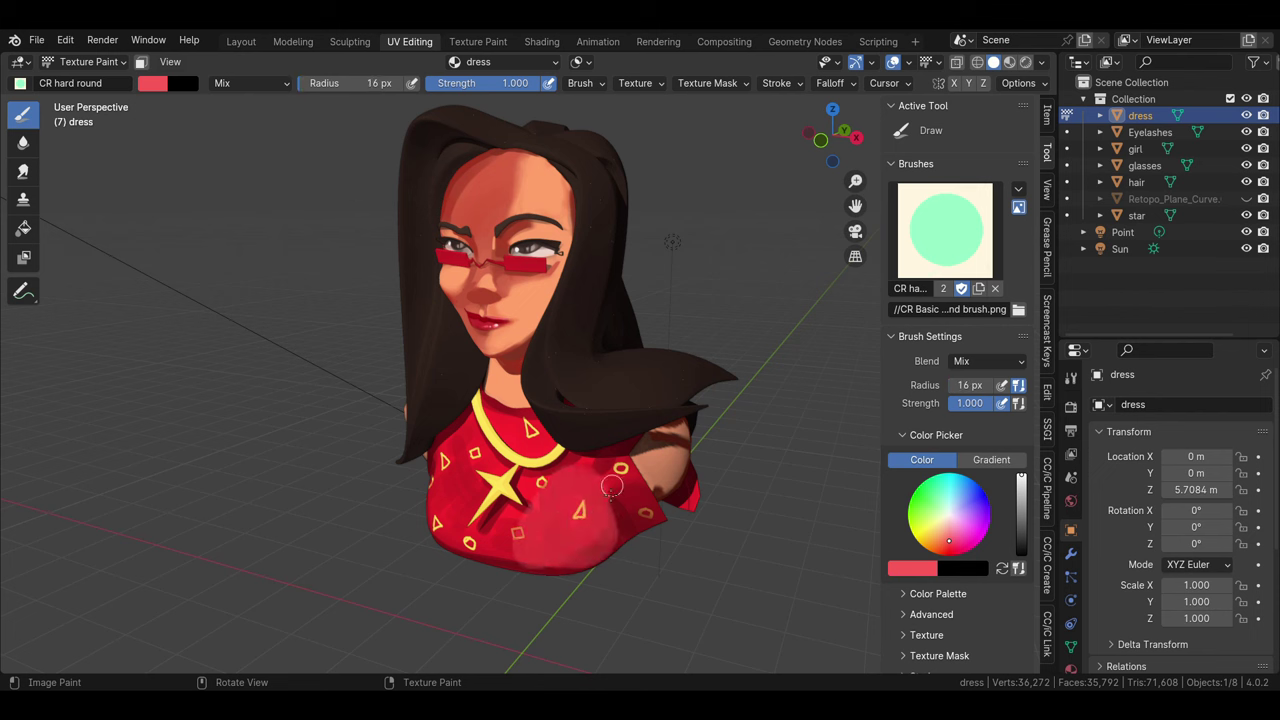
key("f")
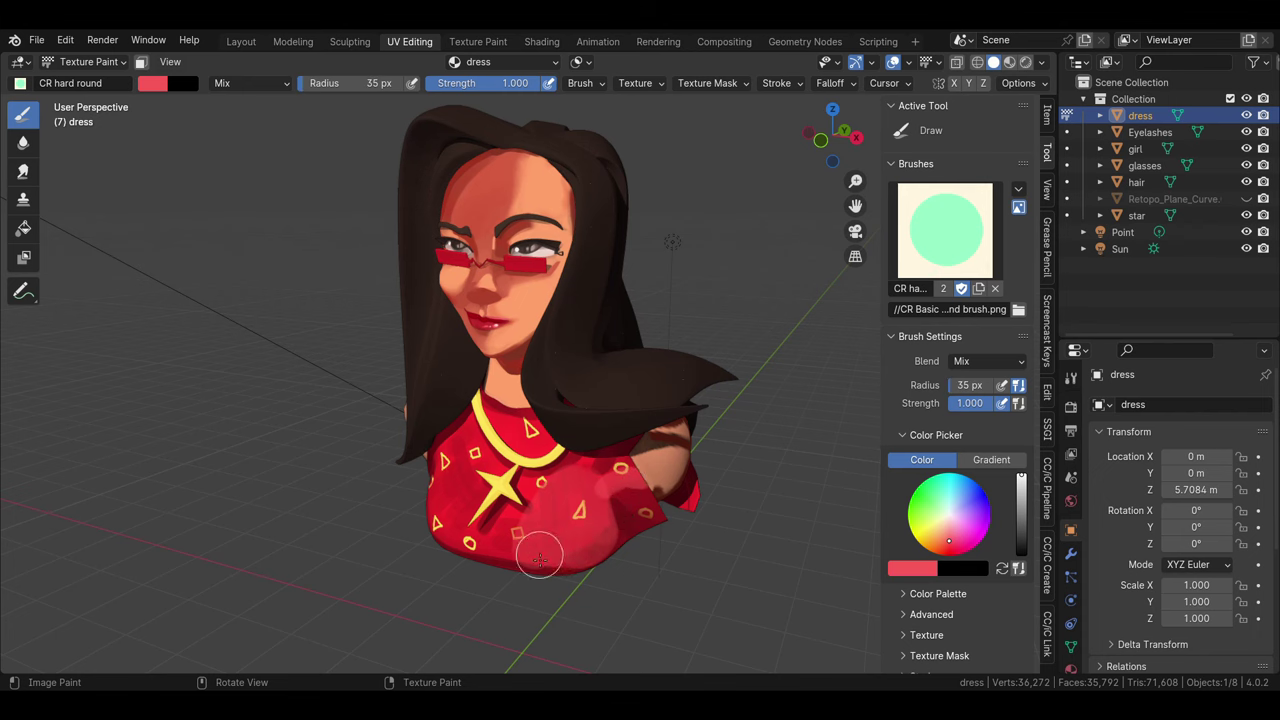
left_click_drag(515, 550, 629, 494)
key("f")
mouse_move(600, 460)
middle_mouse_down()
mouse_move(594, 554)
mouse_move(589, 537)
middle_mouse_up()
key("f")
left_click(563, 402)
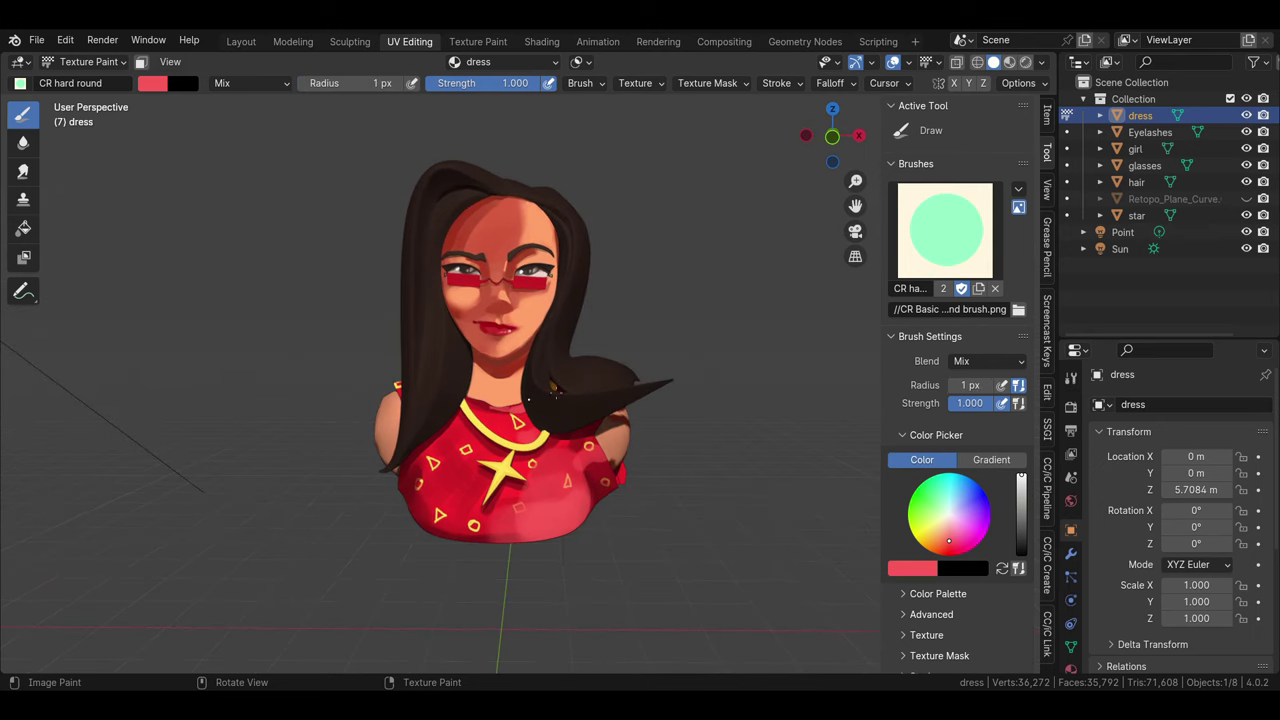
Sample the dress's dark red and resize the brush for shading touch-ups
key("f")
key("s")
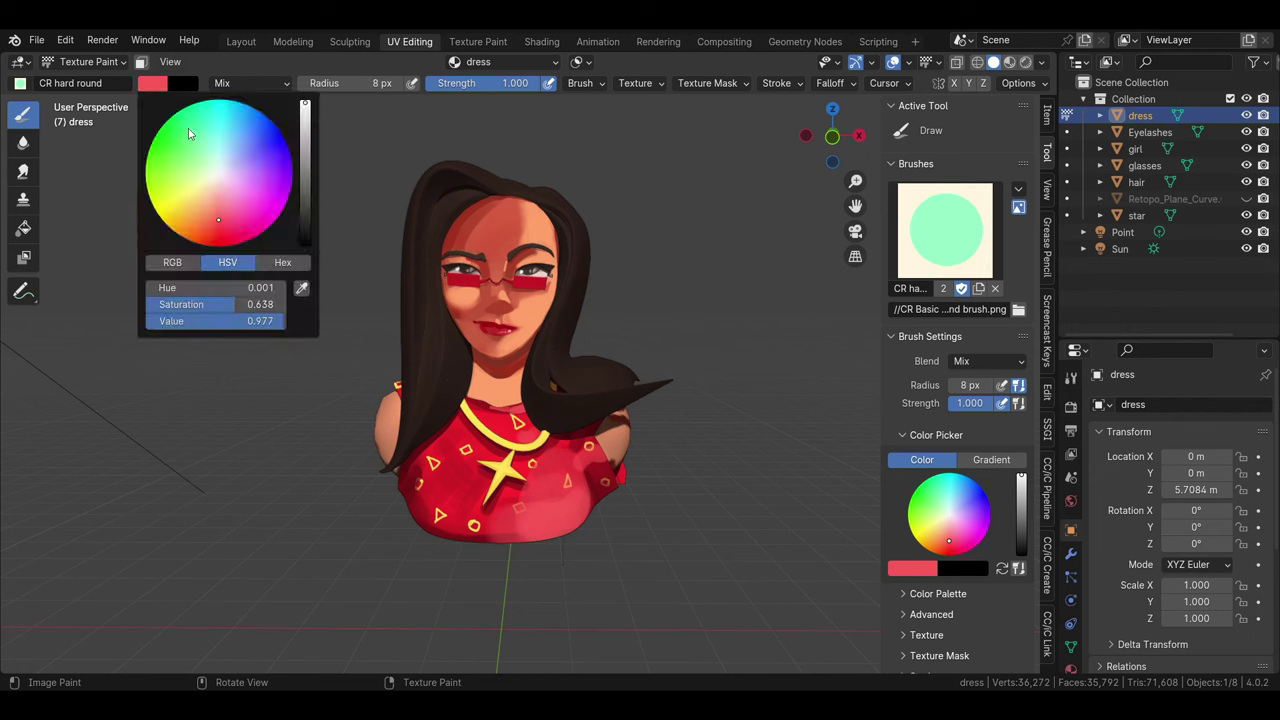
left_click(470, 543)
key("f")
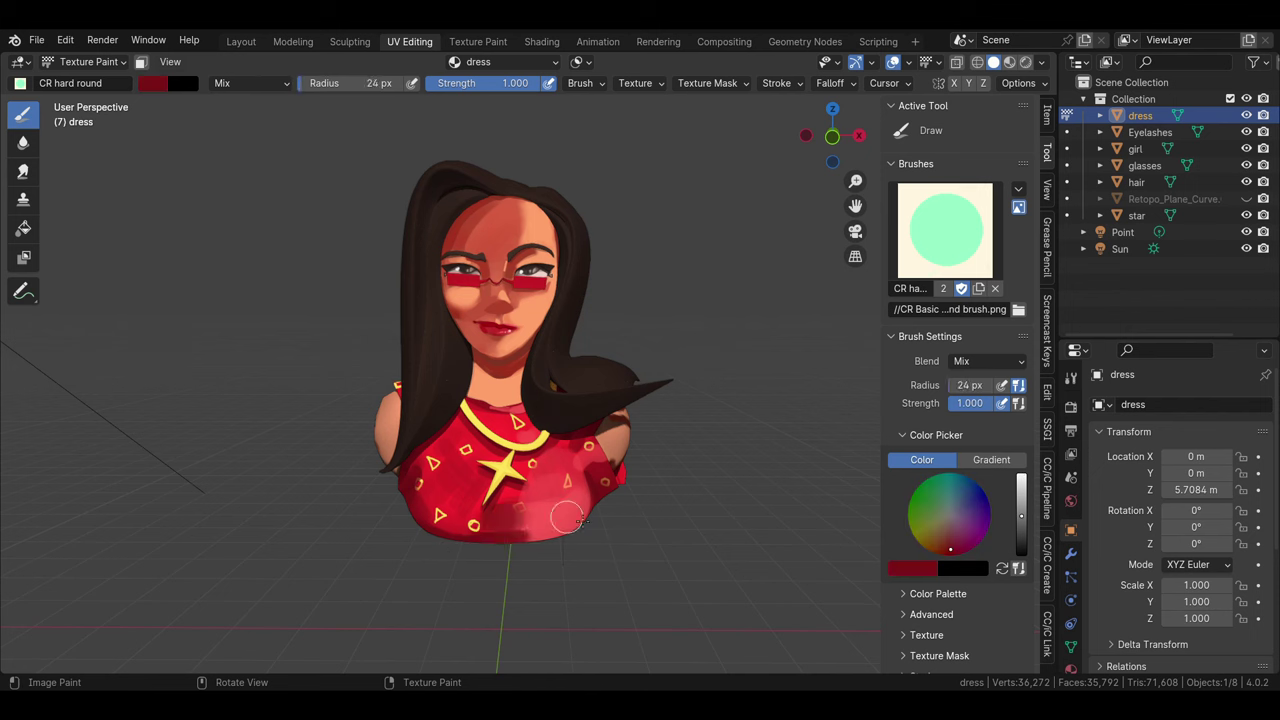
left_click(627, 448)
left_click(163, 91)
Switch between brighter and darker red and orbit under the bust to check the dress shading
left_click_drag(306, 200, 306, 150)
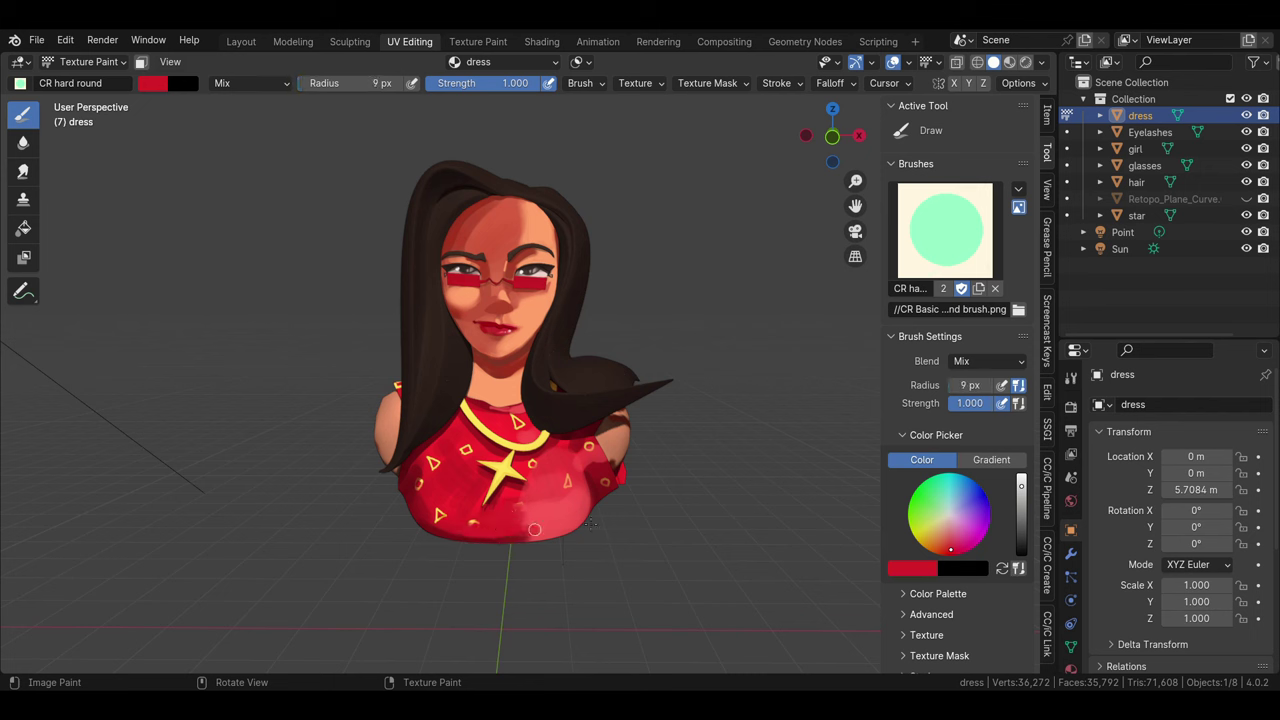
key("bracketright")
key("bracketright")
key("bracketright")
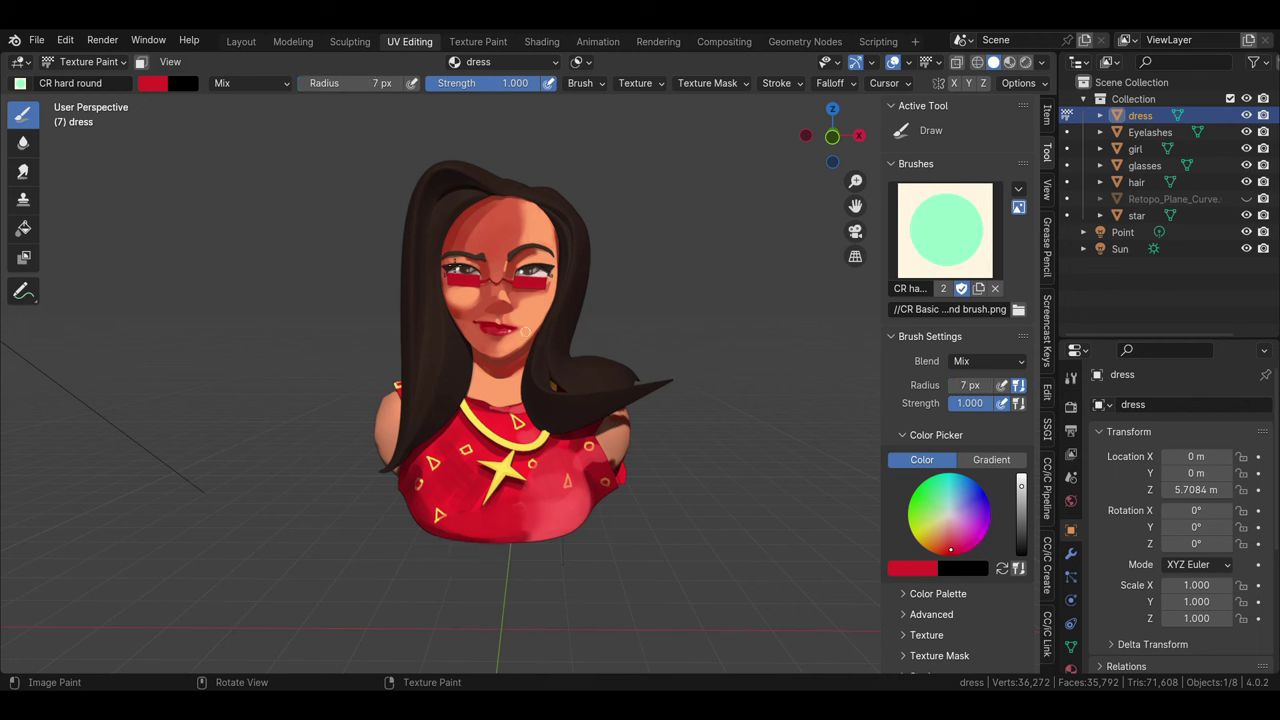
left_click(158, 90)
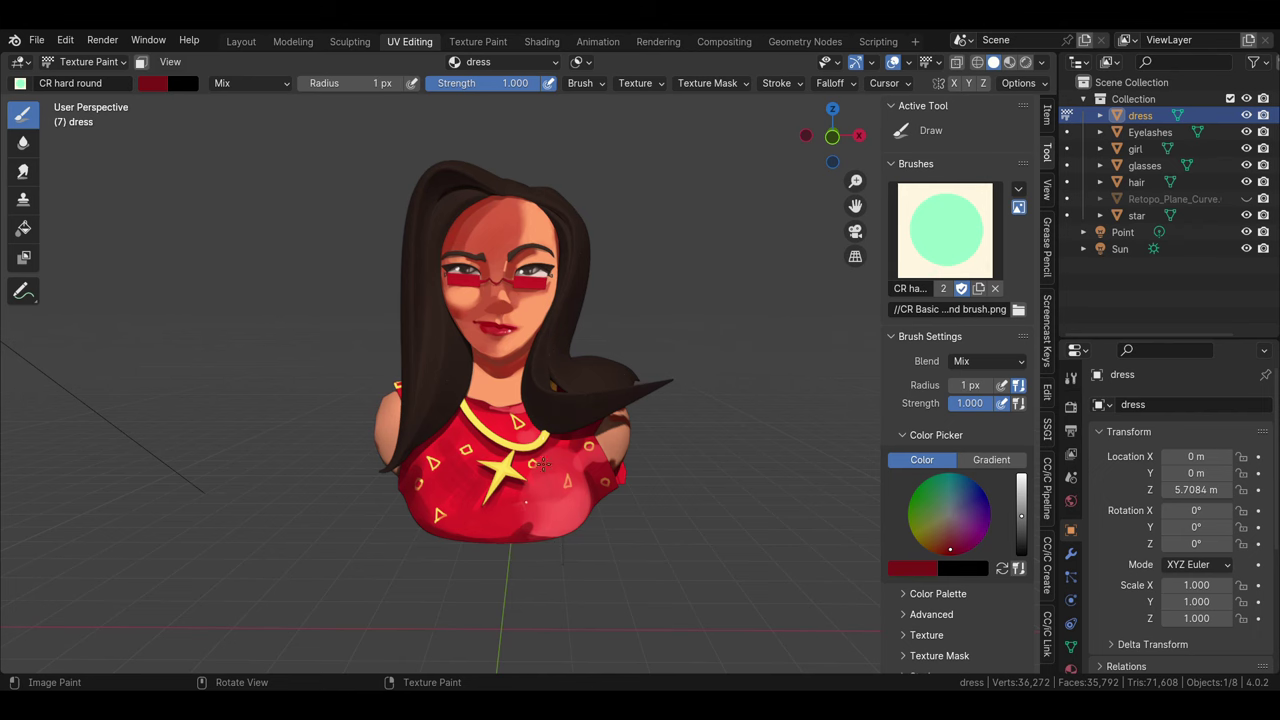
middle_click_drag(496, 222, 540, 455)
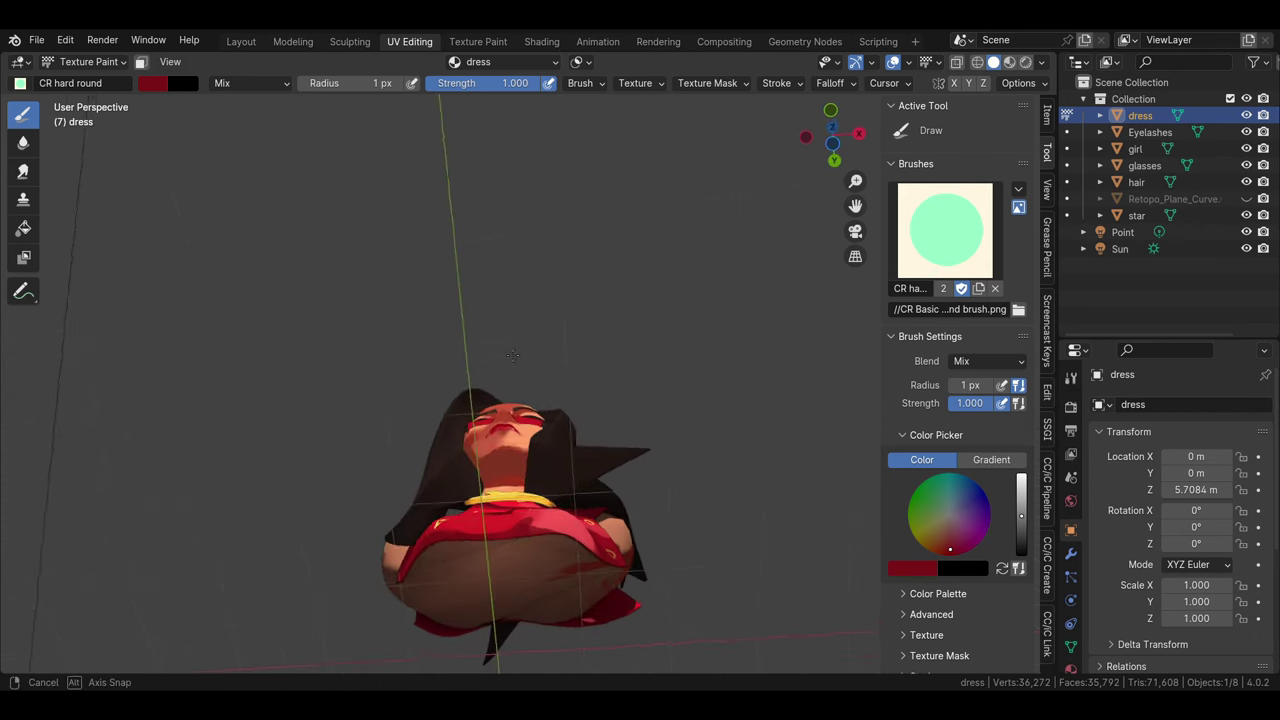
mouse_move(510, 475)
middle_mouse_down()
mouse_move(592, 510)
mouse_move(550, 560)
middle_mouse_up()
scroll(550, 560, "up", 2)
key("bracketleft")
key("bracketleft")
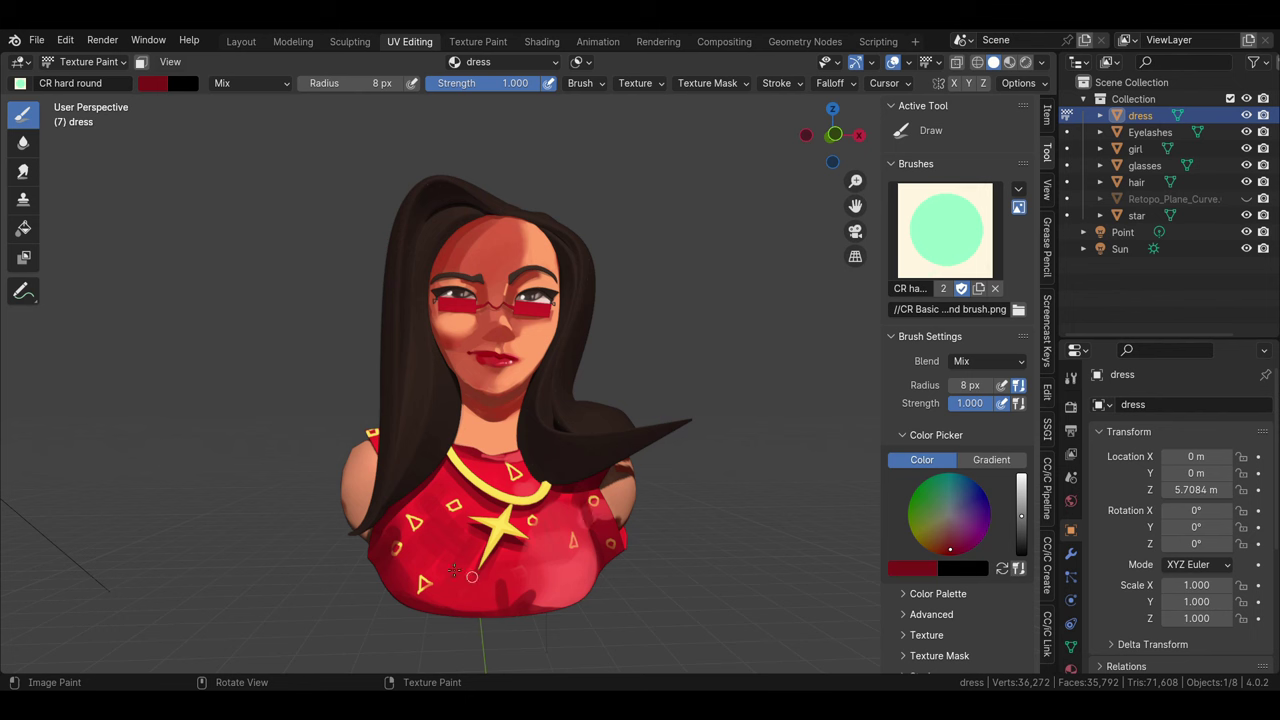
Pick a light pink paint colour and resize the brush to about 20 px
key("bracketleft")
key("bracketleft")
key("f")
left_click(160, 84)
left_click(222, 212)
key("f")
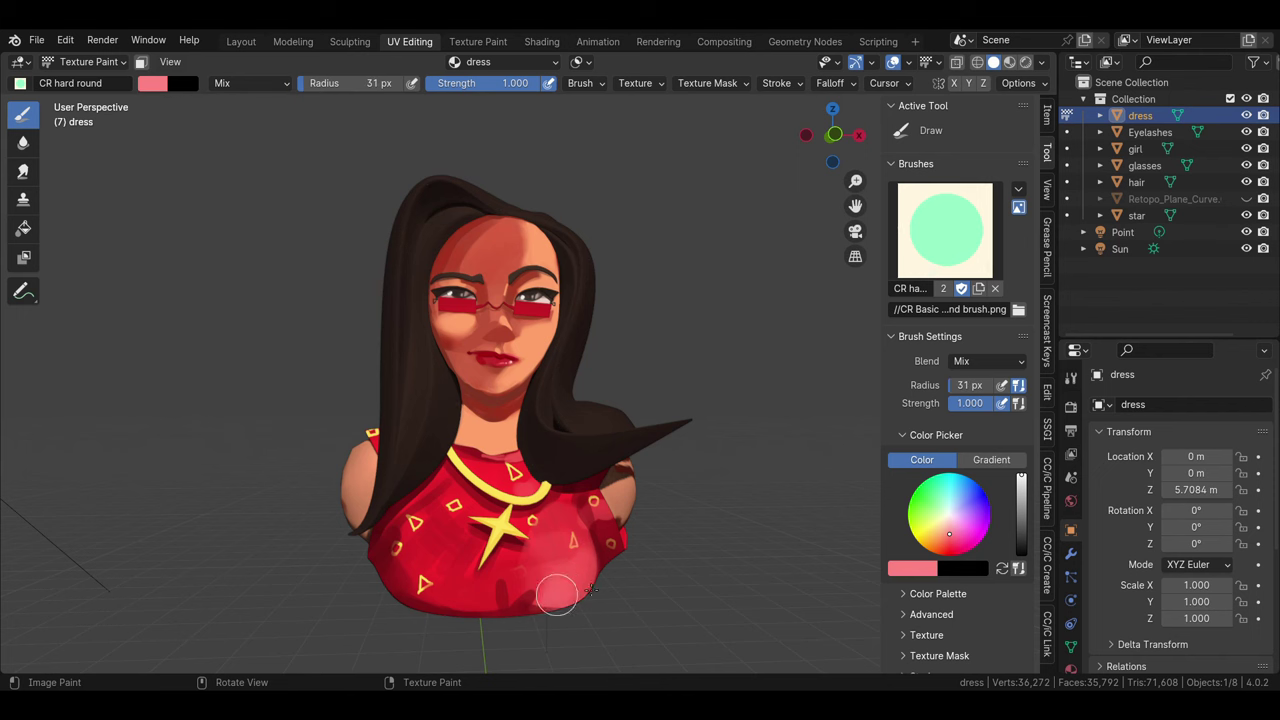
key("f")
middle_click_drag(580, 545, 590, 530)
key("f")
Paint light pink highlights on the dress's lower right and the chest below the star
left_click_drag(589, 505, 596, 545)
key("f")
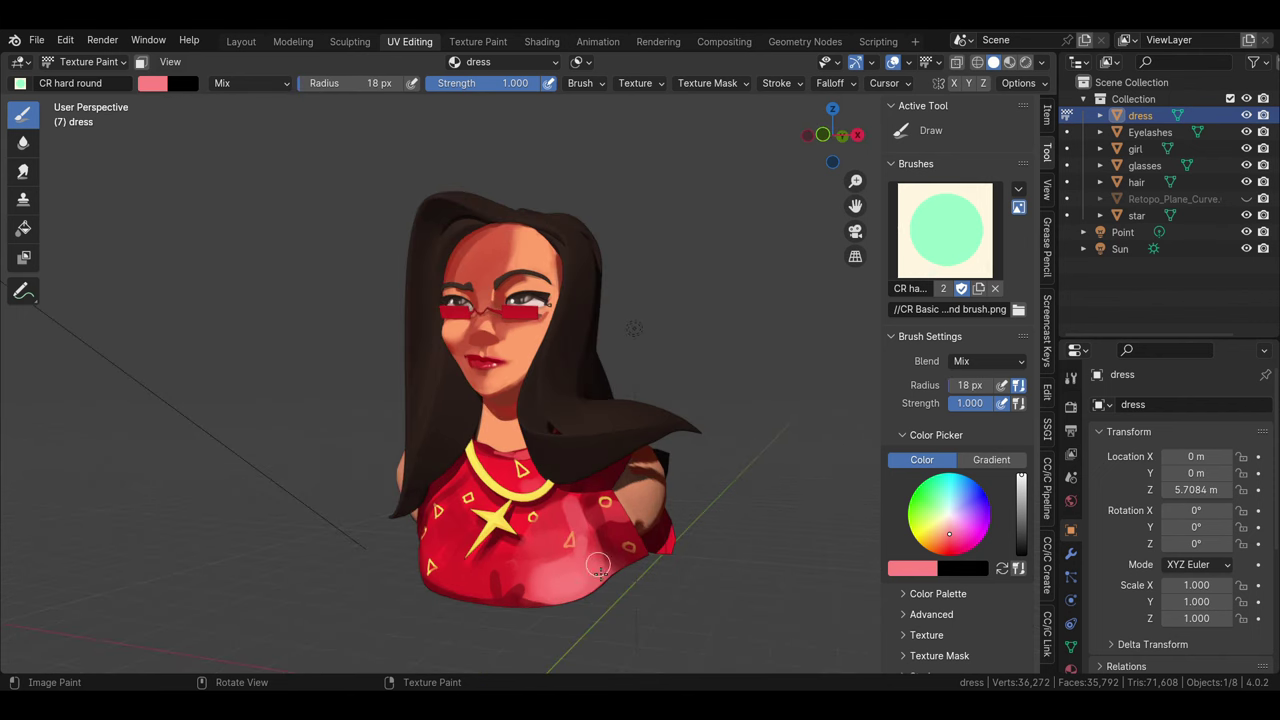
key("f")
left_click(599, 516)
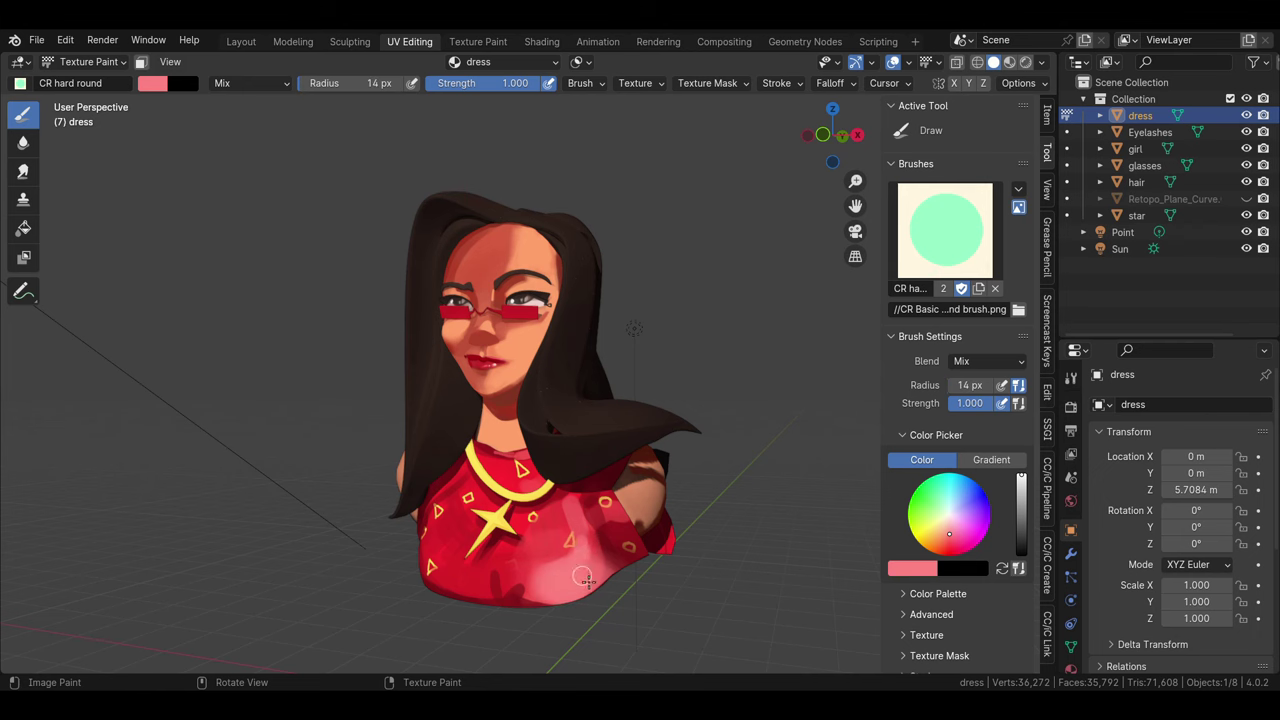
left_click_drag(590, 569, 596, 530)
key("f")
left_click(606, 497)
key("f")
left_click(575, 518)
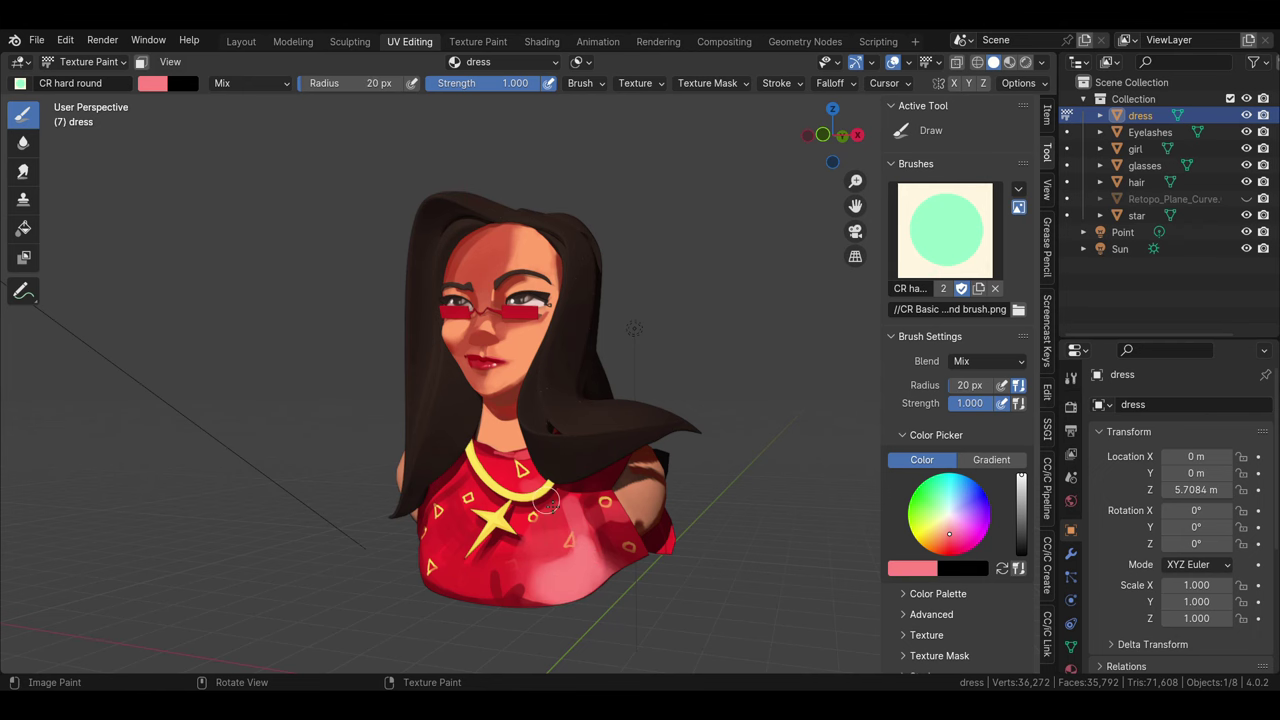
mouse_move(575, 518)
middle_mouse_down()
mouse_move(651, 514)
mouse_move(566, 548)
mouse_move(603, 517)
mouse_move(568, 520)
mouse_move(608, 574)
mouse_move(577, 390)
middle_mouse_up()
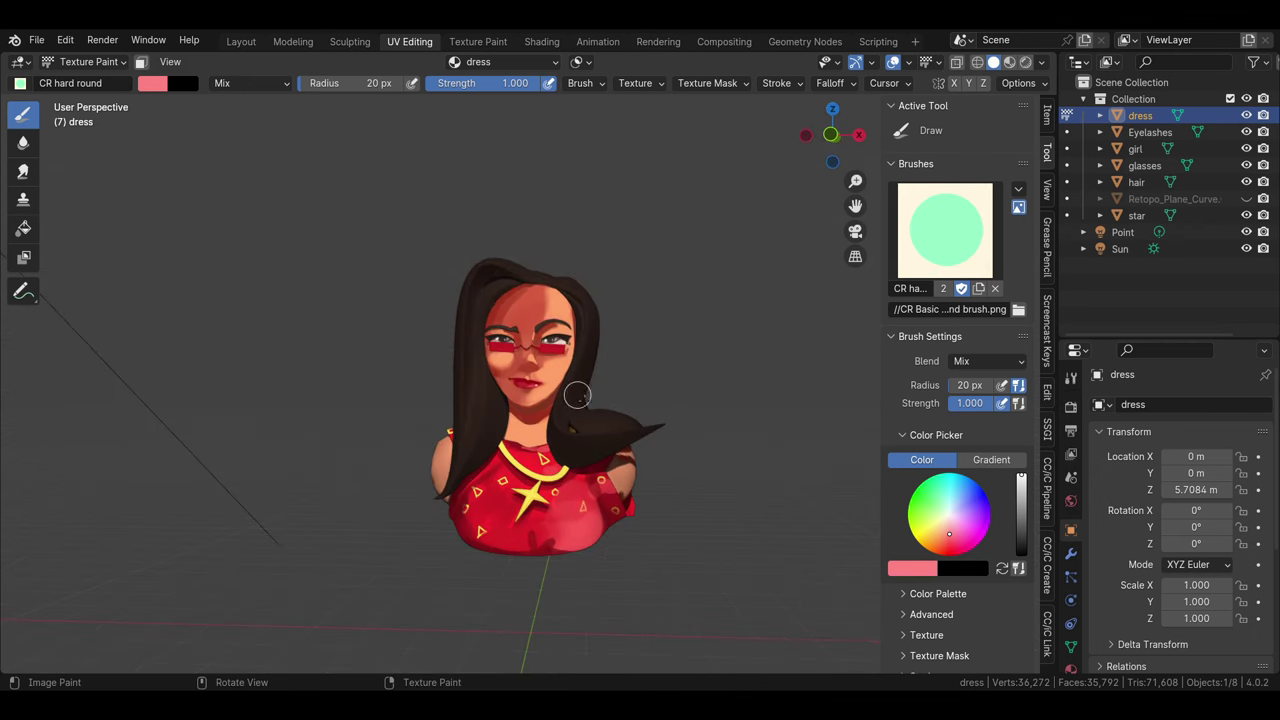
mouse_move(495, 525)
left_mouse_down()
mouse_move(497, 557)
mouse_move(505, 530)
mouse_move(546, 517)
left_mouse_up()
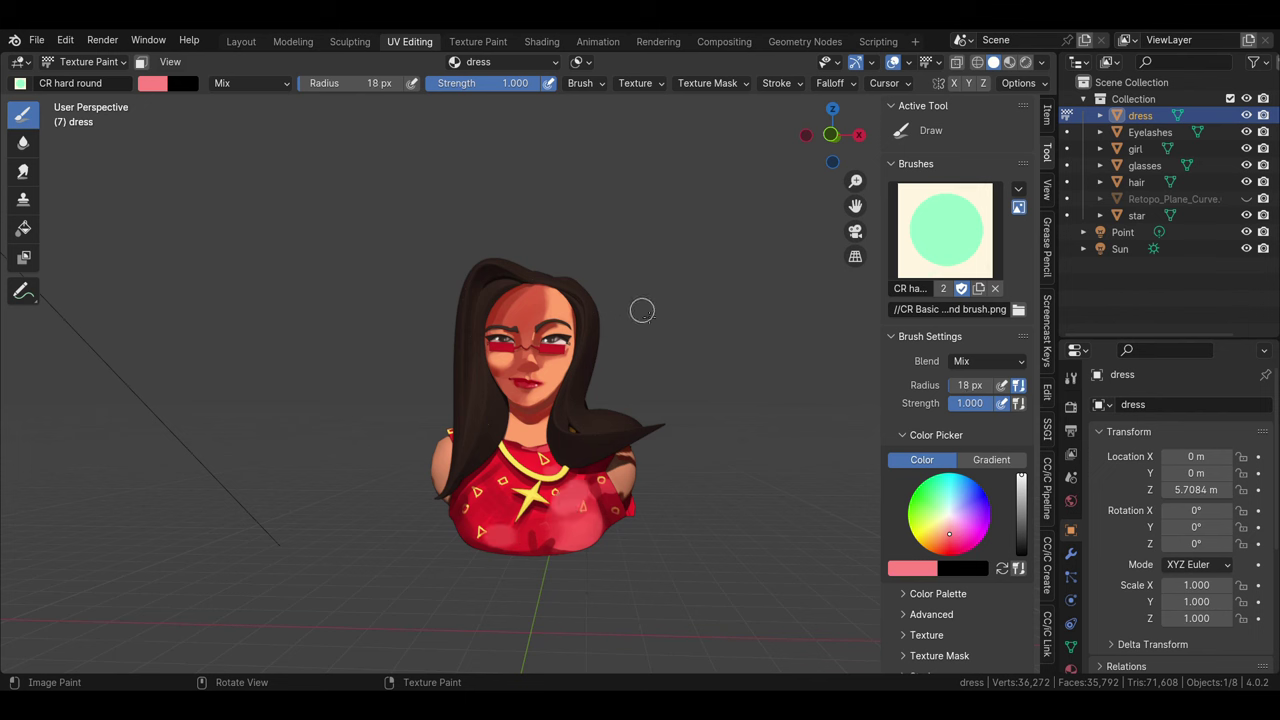
Switch back to red, retouch the dress chest shading, and orbit to check it
left_click(156, 86)
left_click(313, 298)
left_click(556, 513)
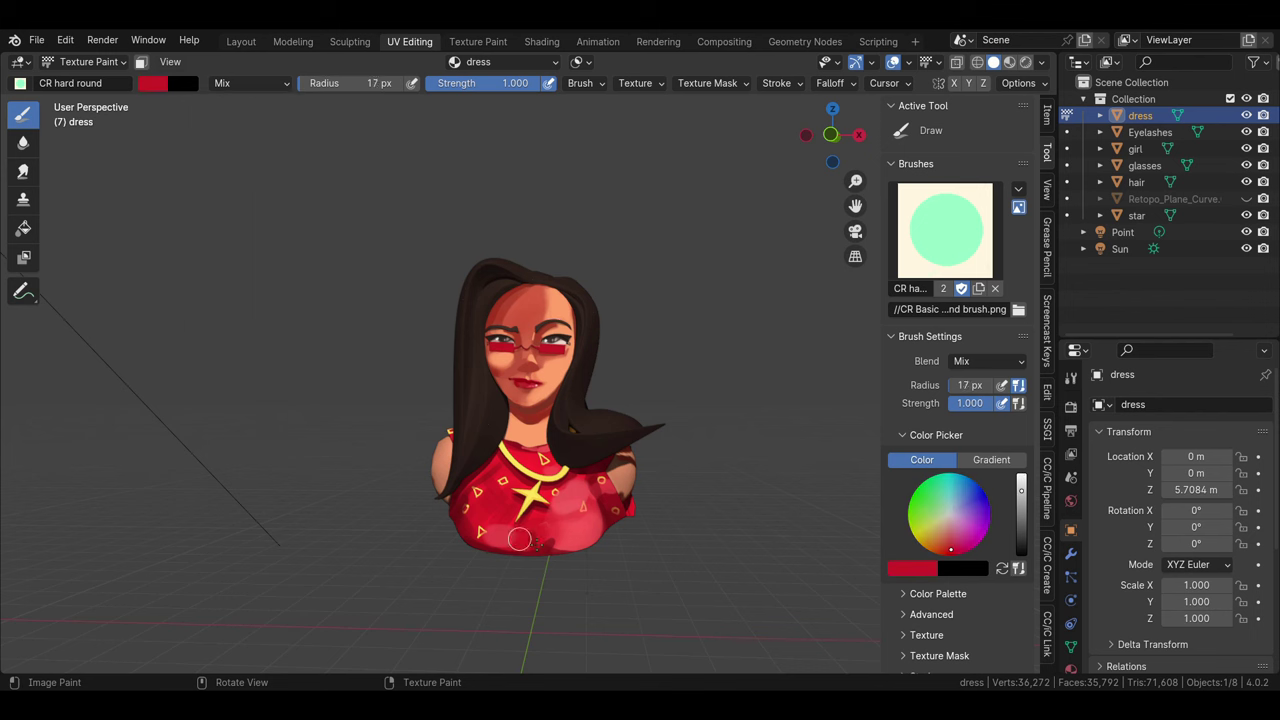
mouse_move(600, 484)
left_mouse_down()
mouse_move(547, 531)
mouse_move(560, 542)
mouse_move(501, 563)
left_mouse_up()
mouse_move(663, 482)
middle_mouse_down()
mouse_move(342, 463)
mouse_move(350, 475)
mouse_move(480, 470)
middle_mouse_up()
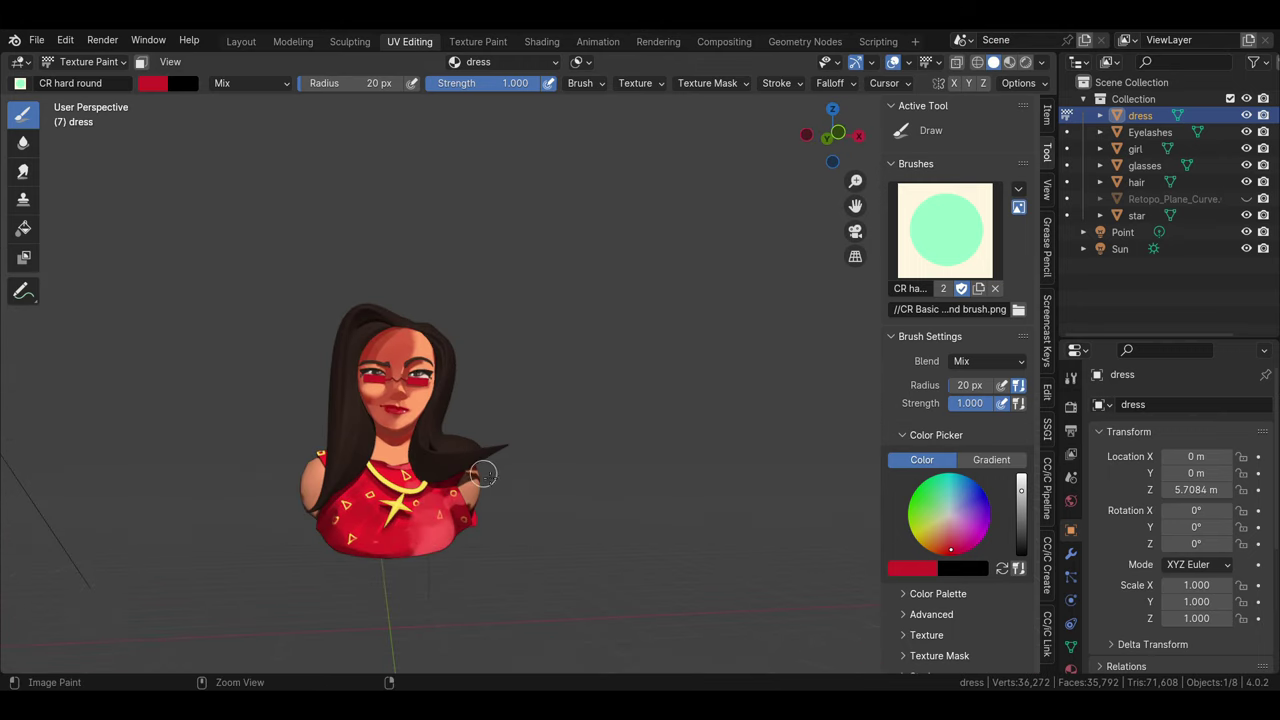
mouse_move(473, 486)
middle_mouse_down()
mouse_move(440, 480)
mouse_move(500, 430)
middle_mouse_up()
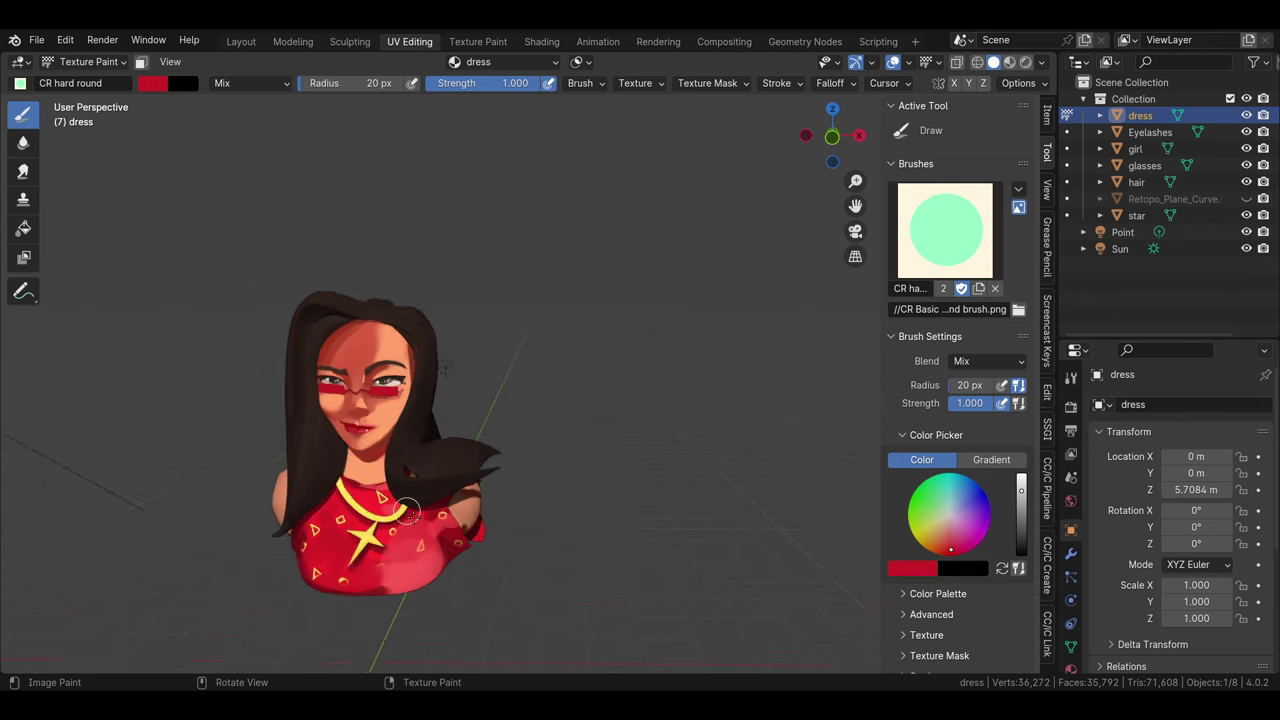
scroll(505, 410, "up", 2)
scroll(511, 397, "up", 1)
scroll(511, 397, "up", 2)
Switch to yellow with a fine brush to retouch the dress patterns
left_click(153, 83)
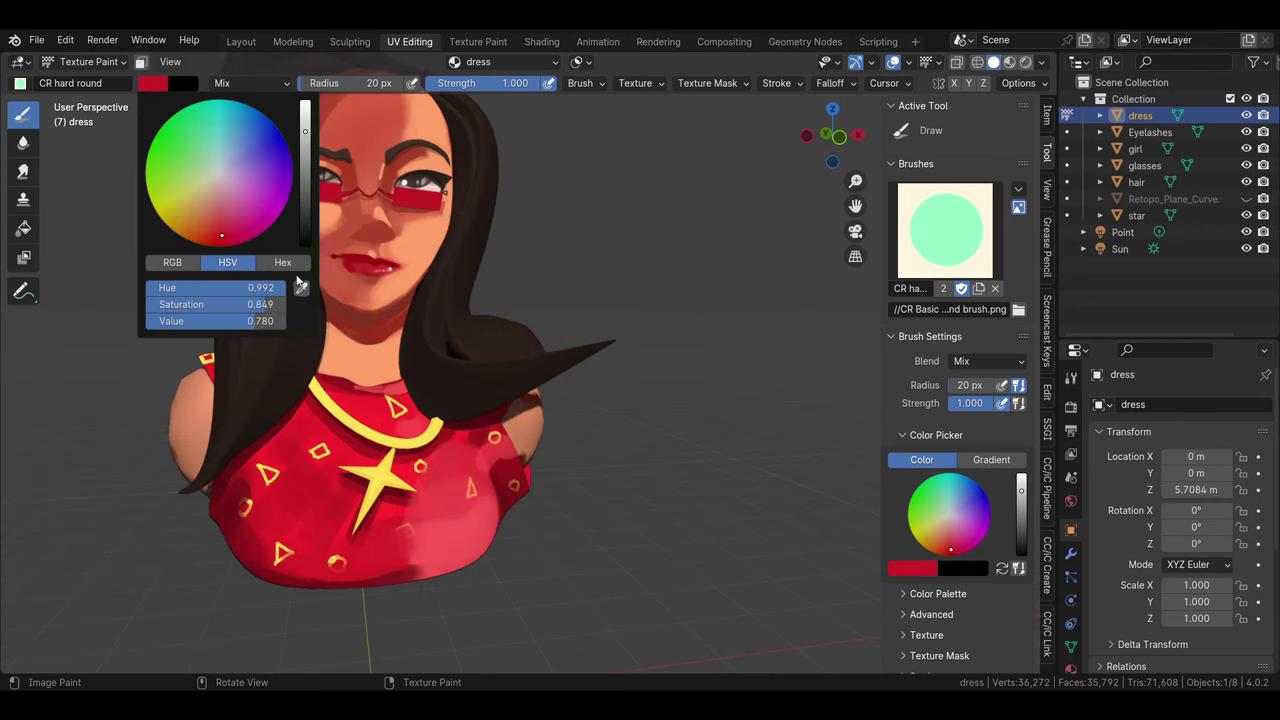
left_click(184, 203)
key("f")
left_click(338, 565)
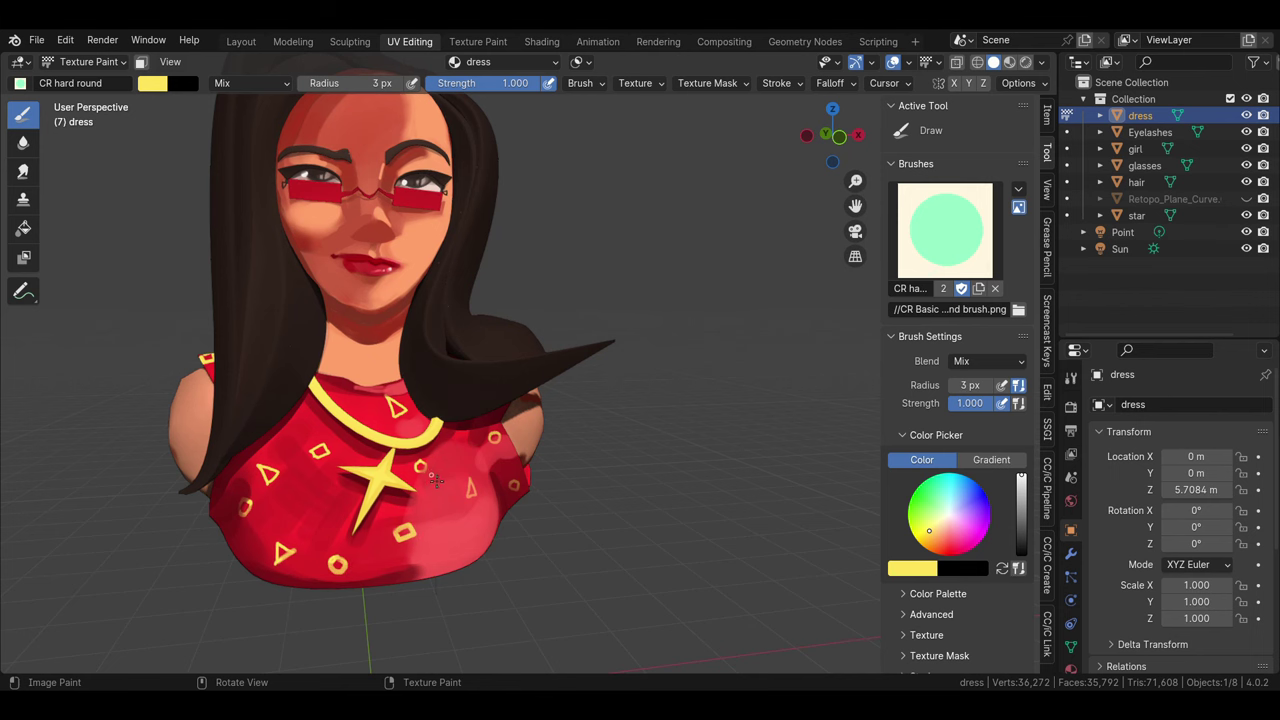
scroll(495, 509, "down", 3)
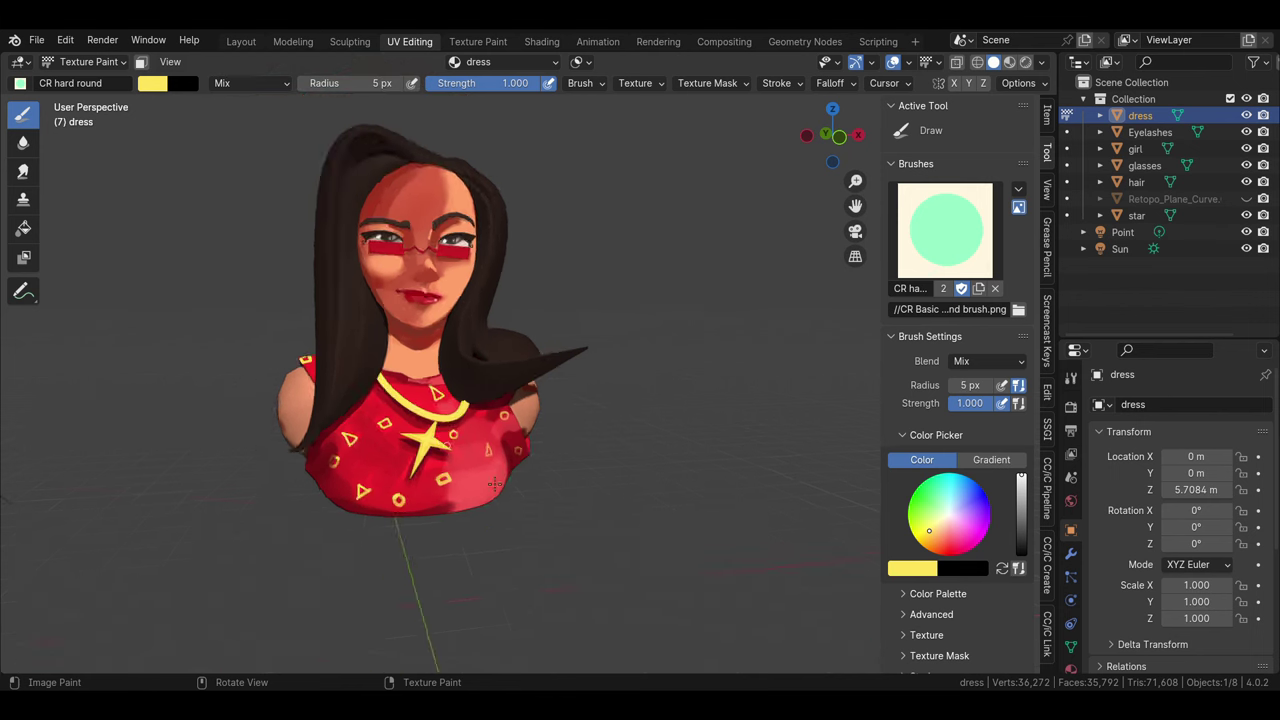
scroll(495, 509, "down", 2)
mouse_move(495, 509)
middle_mouse_down()
mouse_move(460, 490)
mouse_move(456, 466)
middle_mouse_up()
scroll(446, 483, "up", 2)
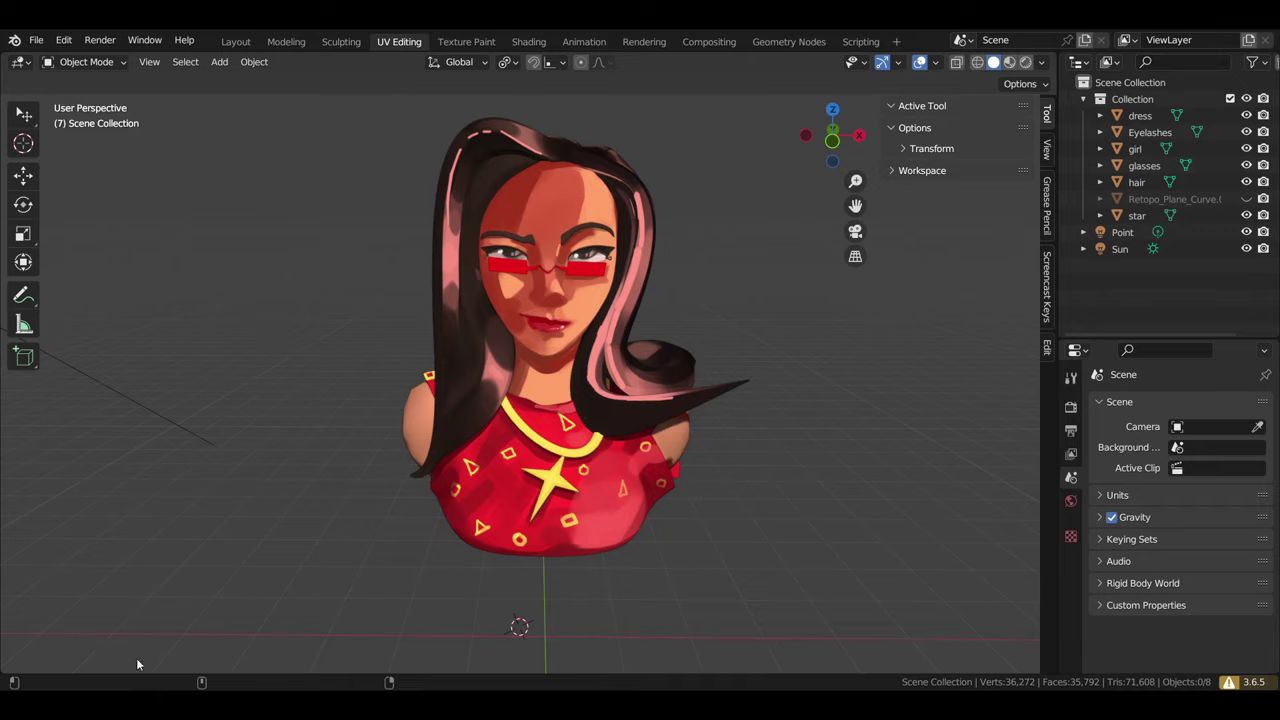
Add a new material slot with a new material on the girl object
left_click(539, 258)
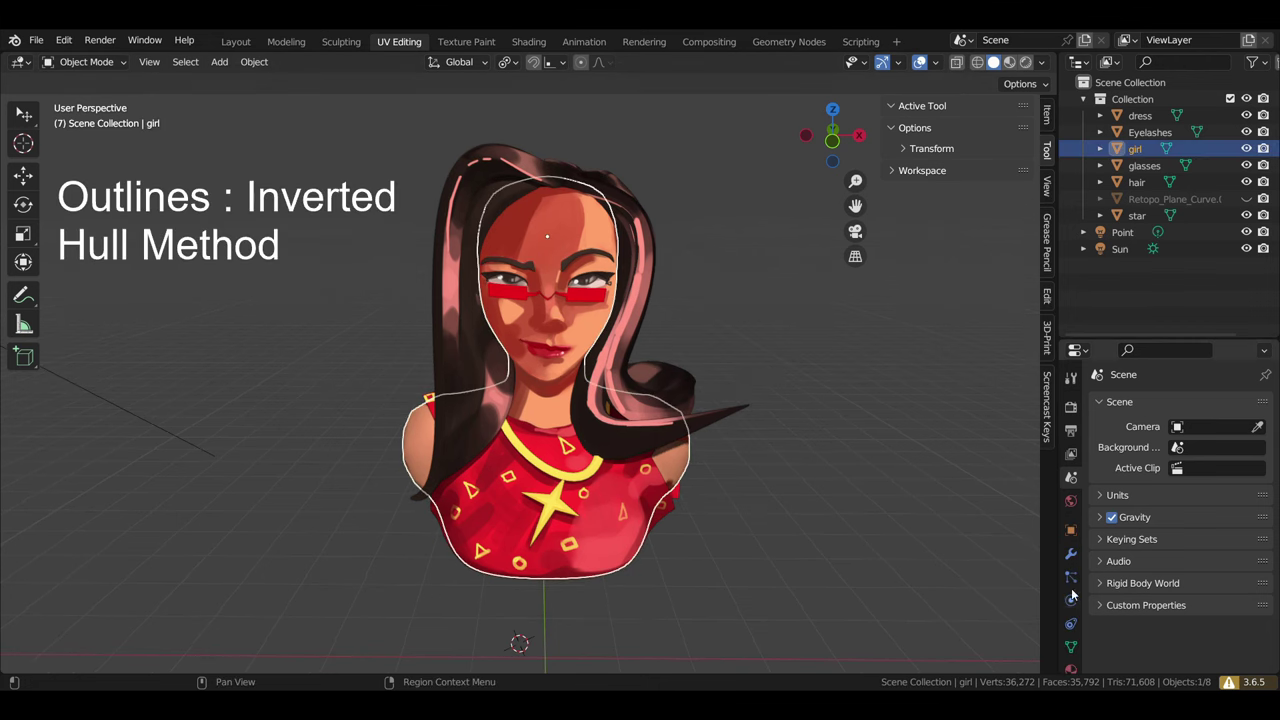
scroll(1072, 620, "down", 2)
left_click(1071, 626)
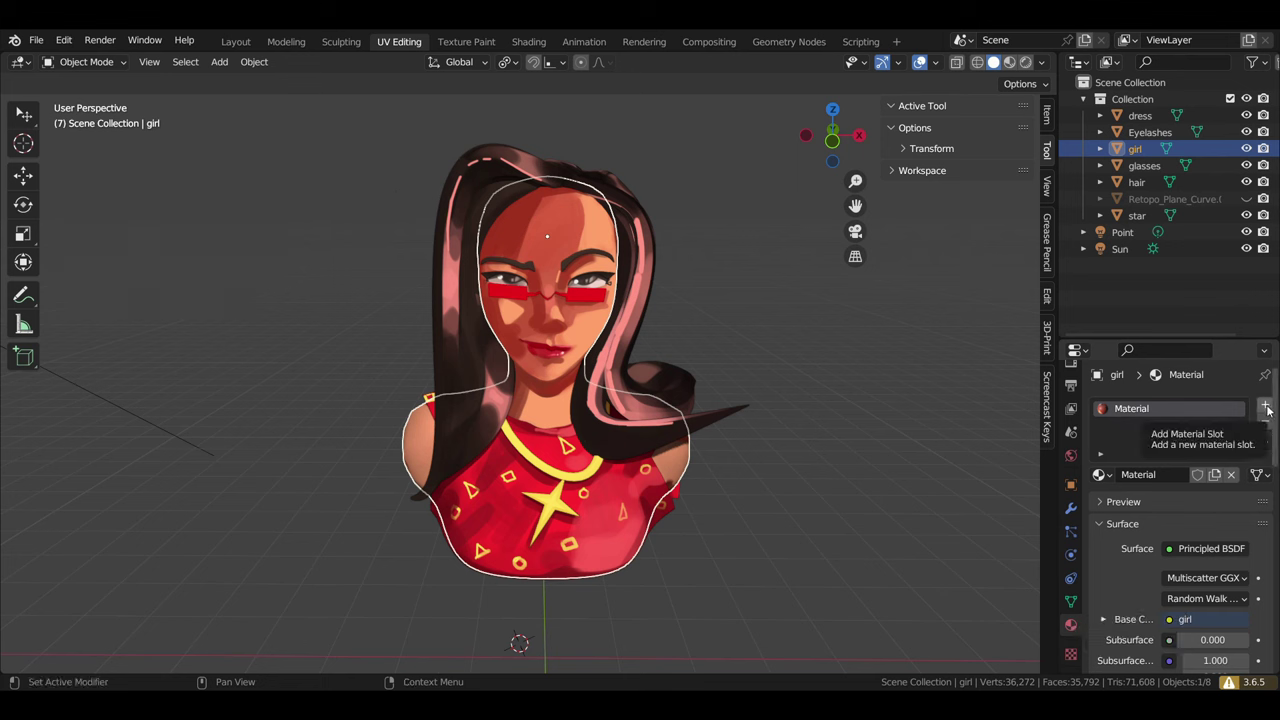
left_click(1267, 408)
left_click(1177, 503)
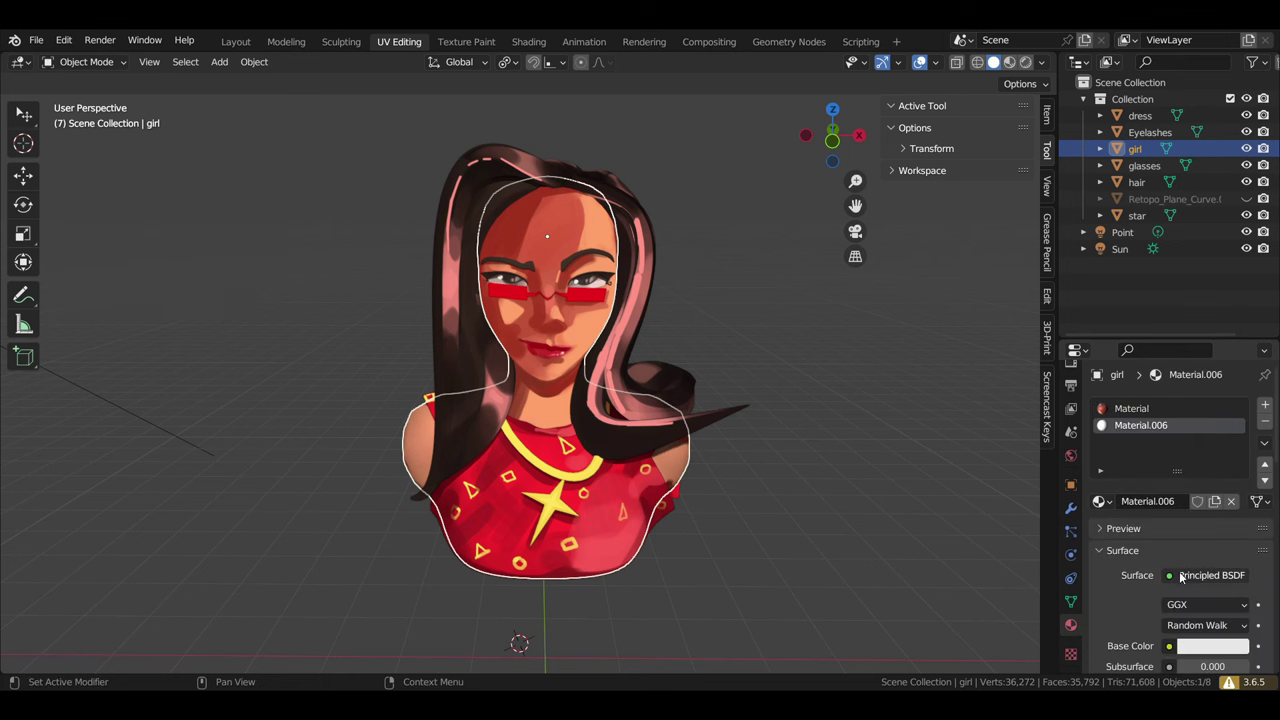
Make the new material an Emission shader with its colour value set to 0 (black)
left_click(1190, 577)
left_click(1042, 268)
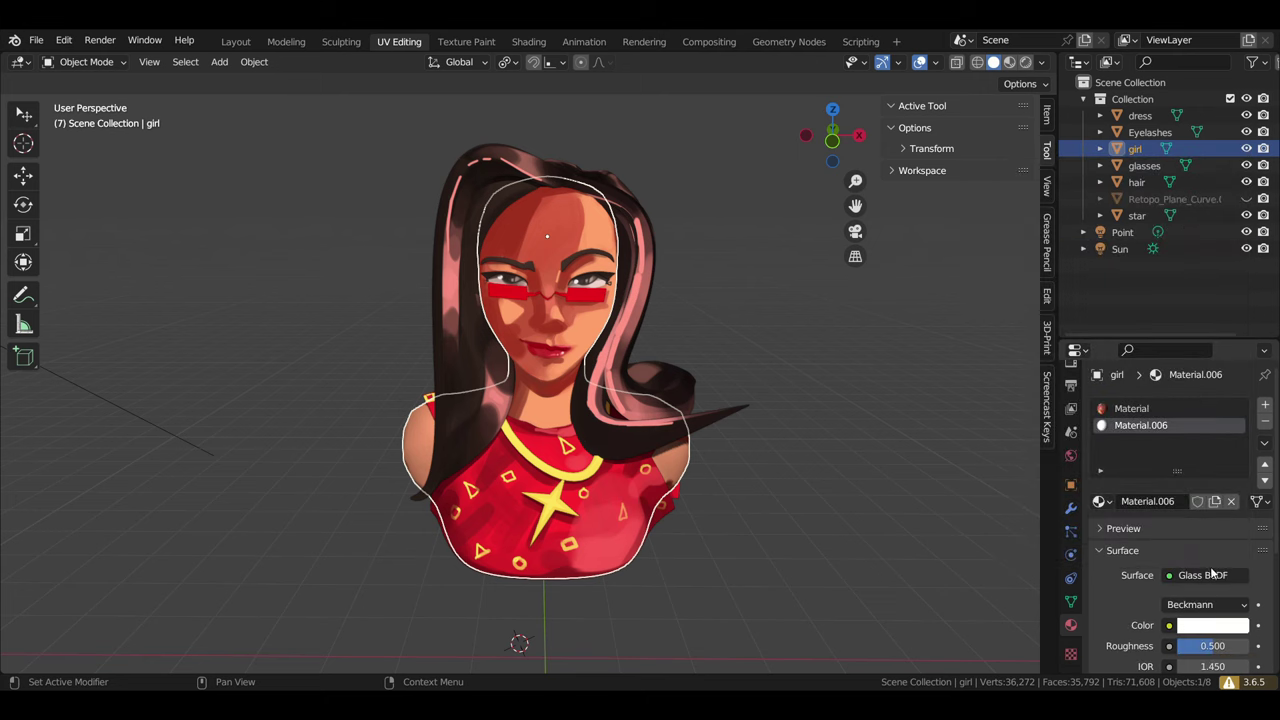
left_click(1205, 575)
left_click(1037, 250)
left_click(1212, 605)
left_click_drag(1236, 374, 1237, 492)
Set the material's viewport display colour to black
scroll(1118, 612, "down", 3)
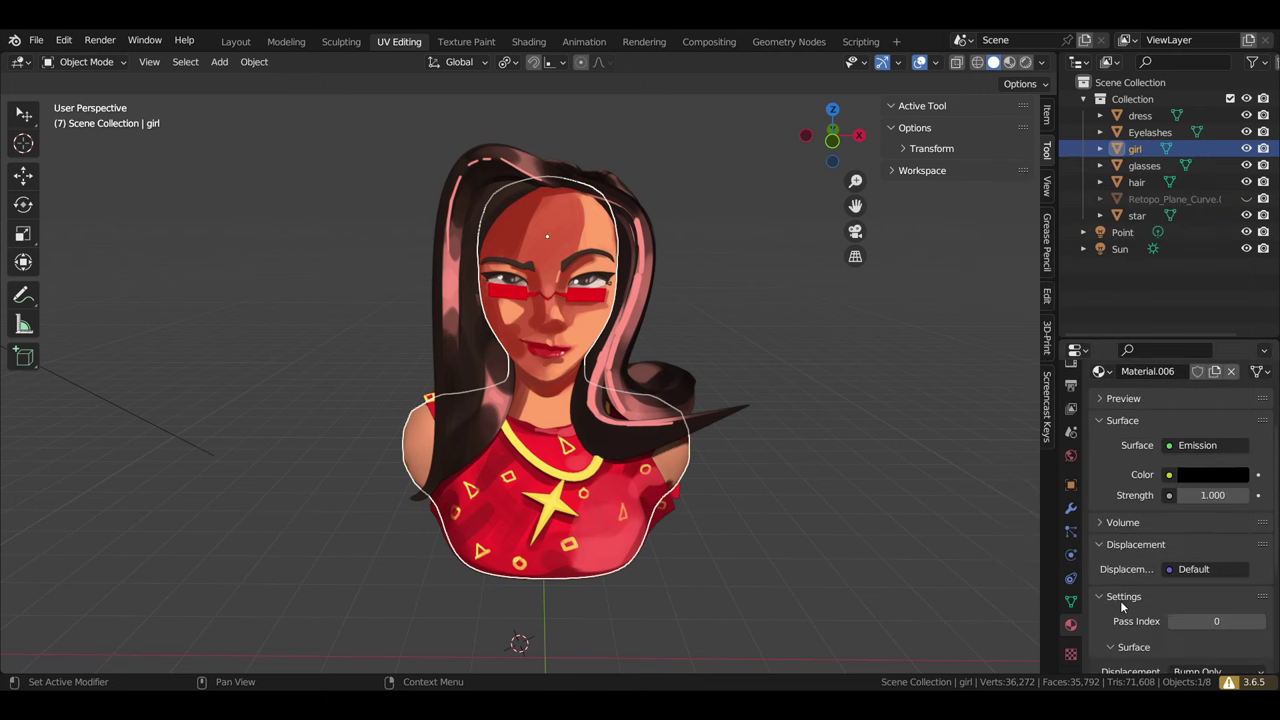
scroll(1122, 606, "down", 4)
scroll(1122, 604, "down", 2)
left_click(1134, 640)
scroll(1134, 620, "down", 2)
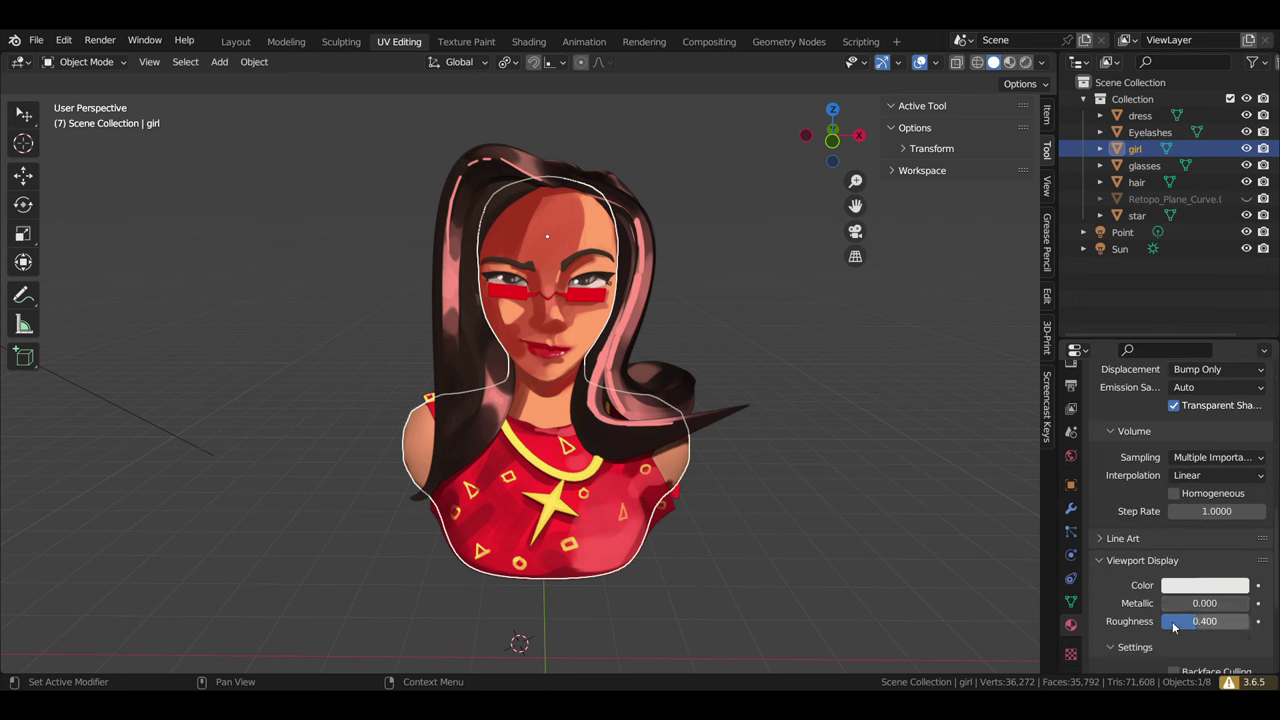
scroll(1150, 560, "down", 3)
left_click(1185, 480)
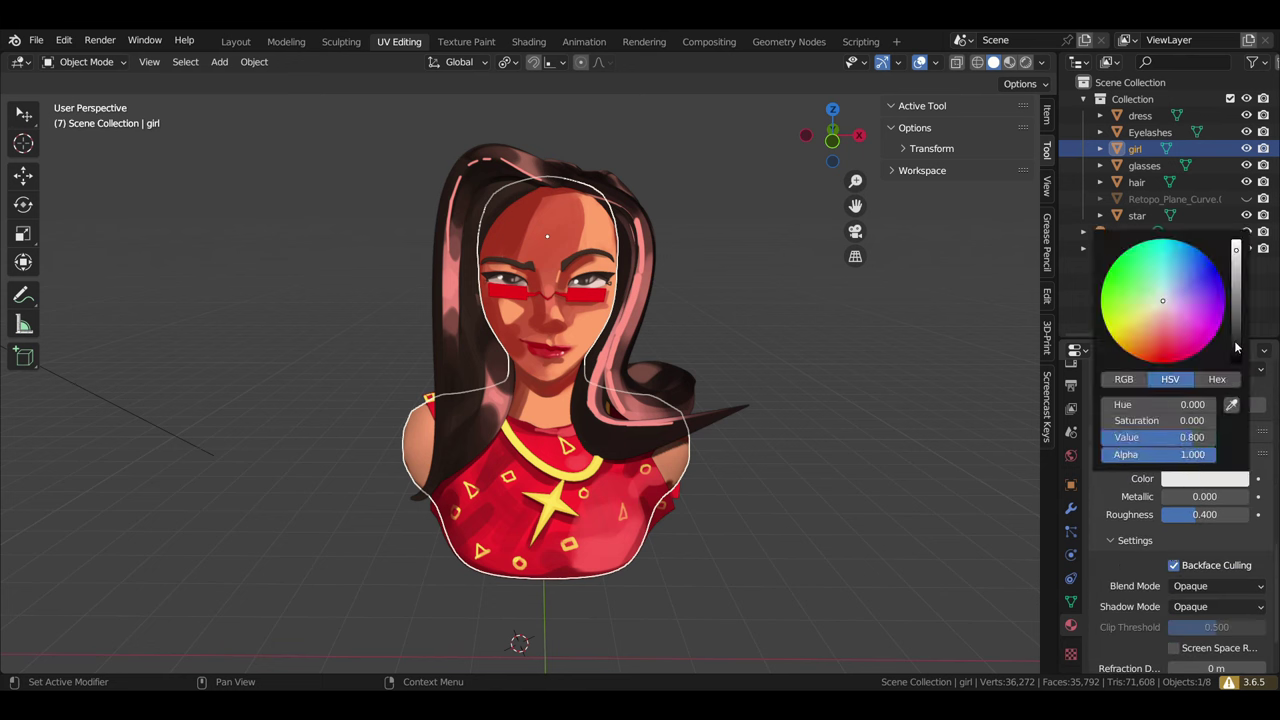
left_click_drag(1239, 349, 1240, 370)
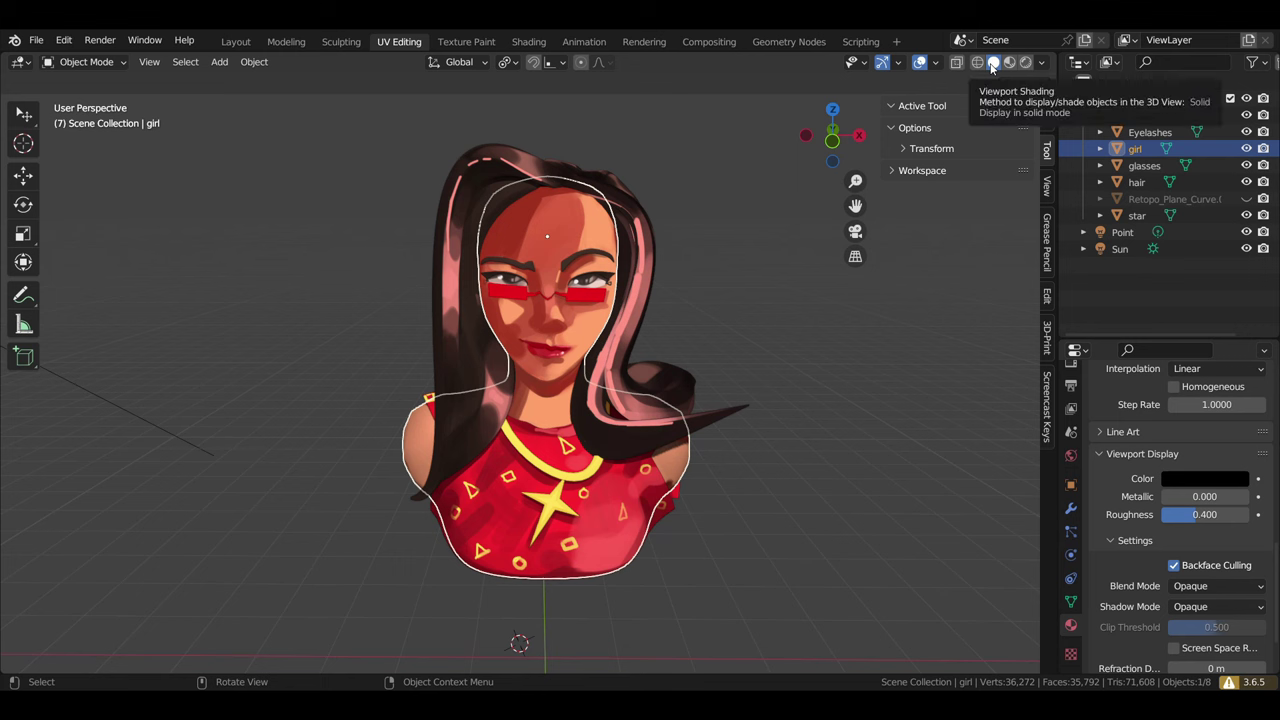
Check the viewport shading options and bring up the girl's Add Modifier list
left_click(1040, 63)
left_click(1040, 64)
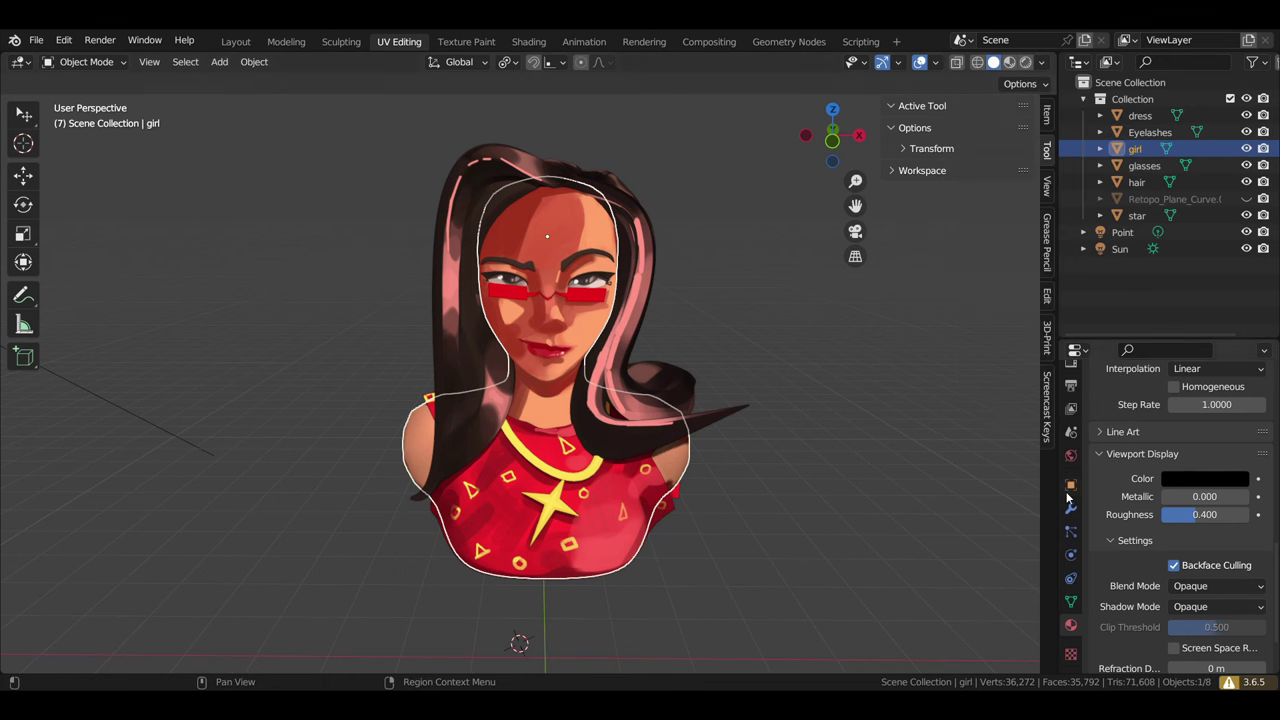
scroll(1105, 475, "up", 5)
scroll(1105, 475, "up", 5)
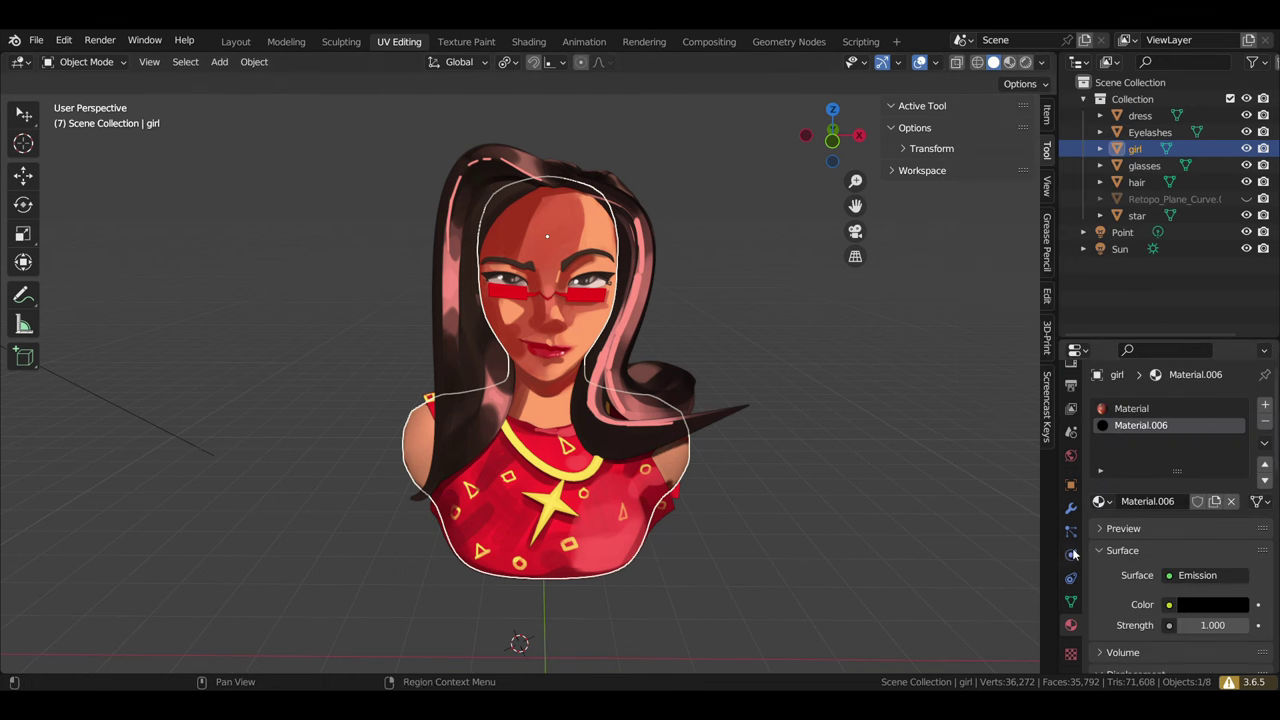
left_click(1070, 508)
left_click(1179, 405)
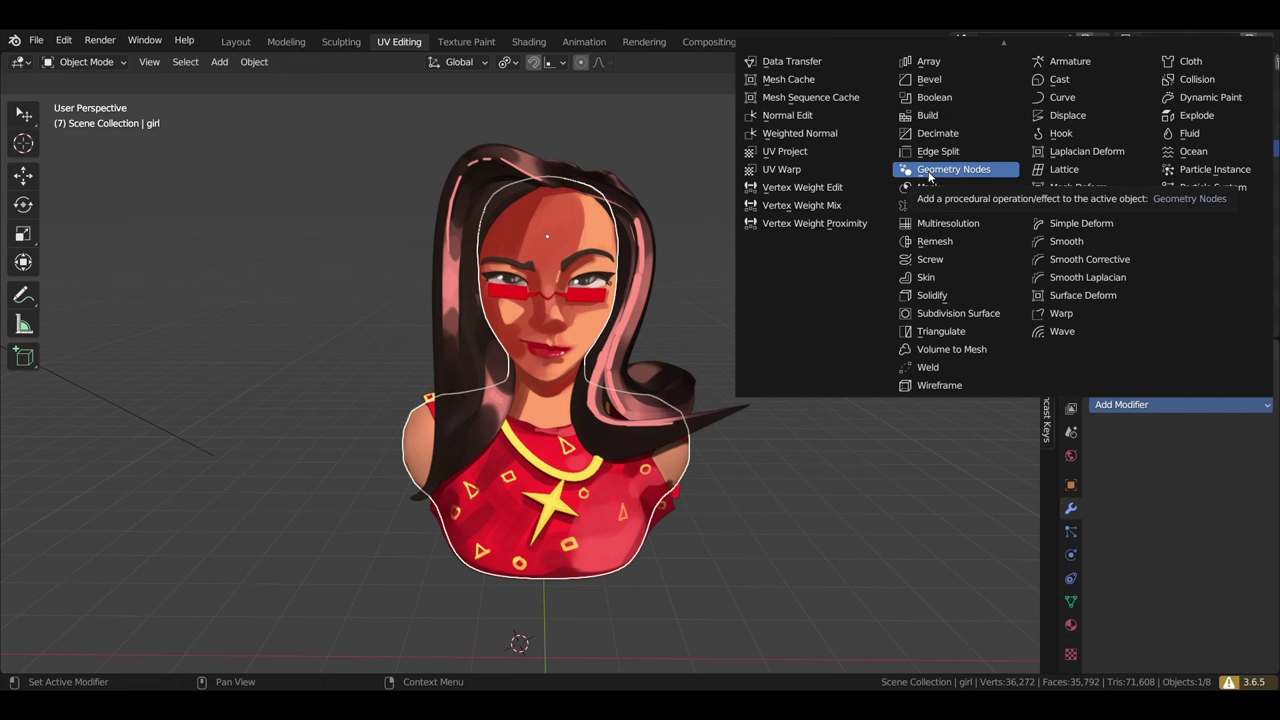
Add a Solidify modifier with offset 1, flipped normals and material offset 26
left_click(957, 294)
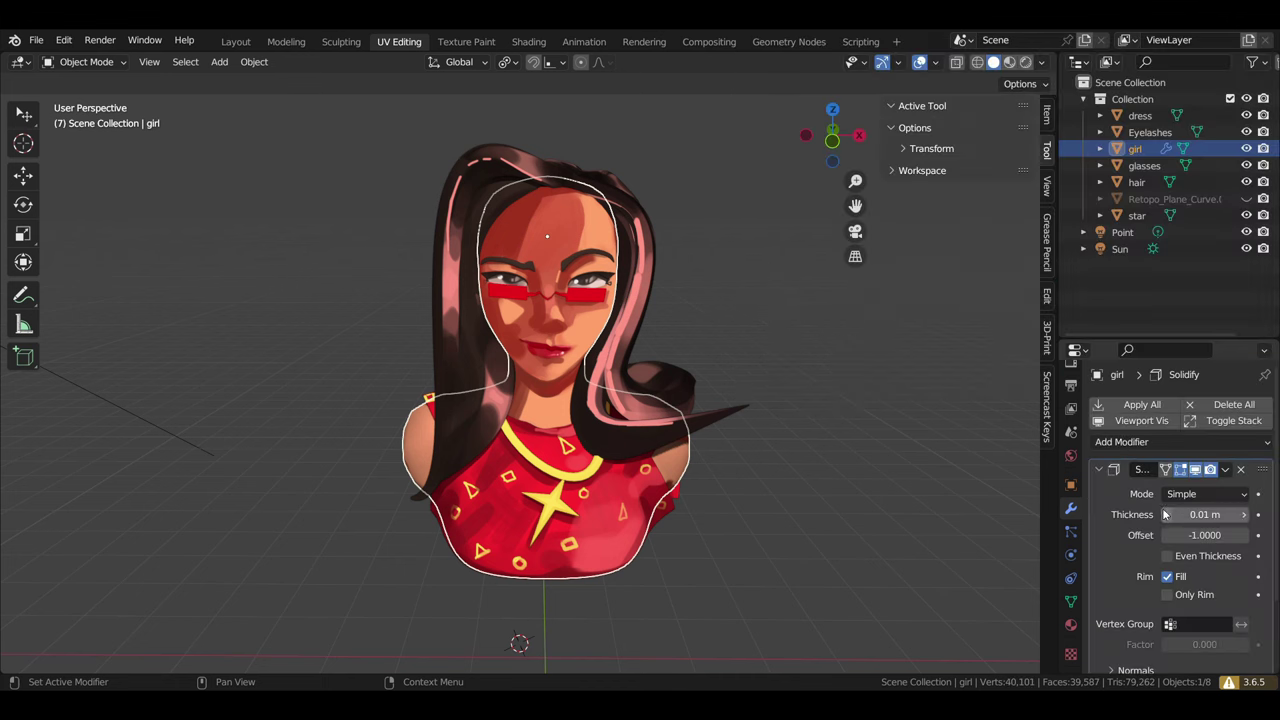
scroll(1205, 503, "down", 1)
left_click(1214, 509)
type("1.0000")
key("Return")
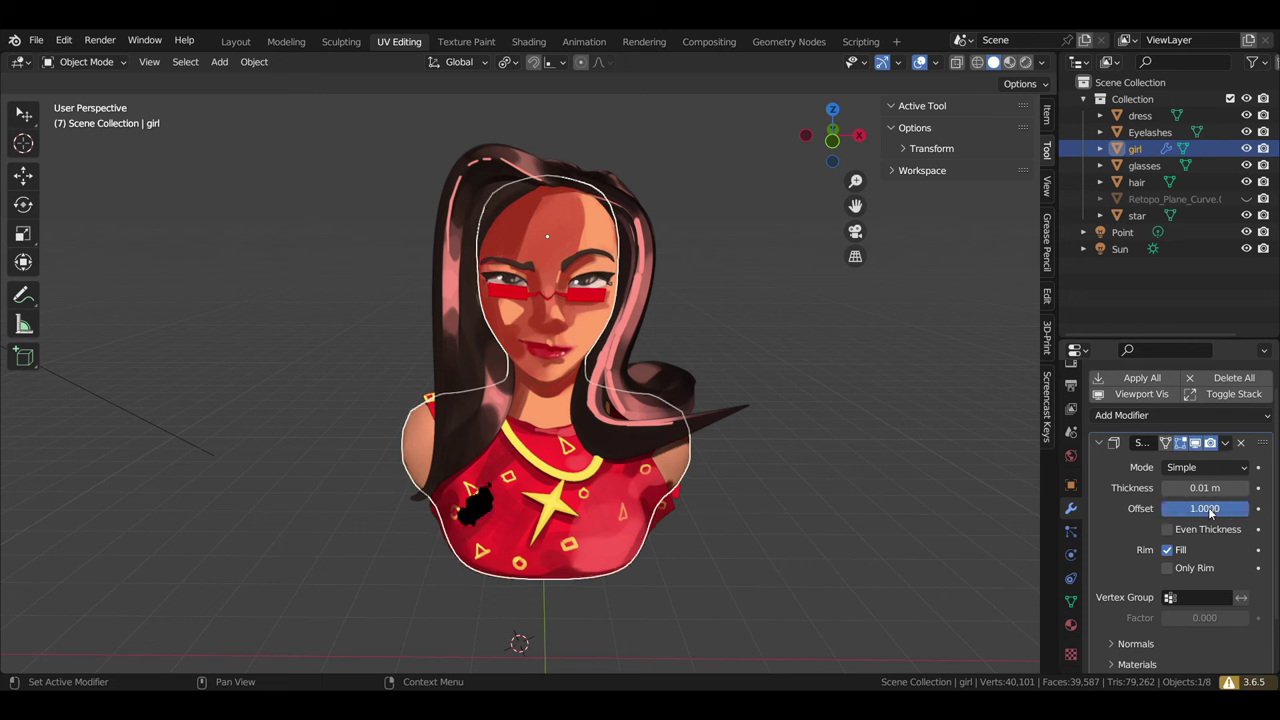
scroll(1120, 576, "down", 1)
left_click(1122, 618)
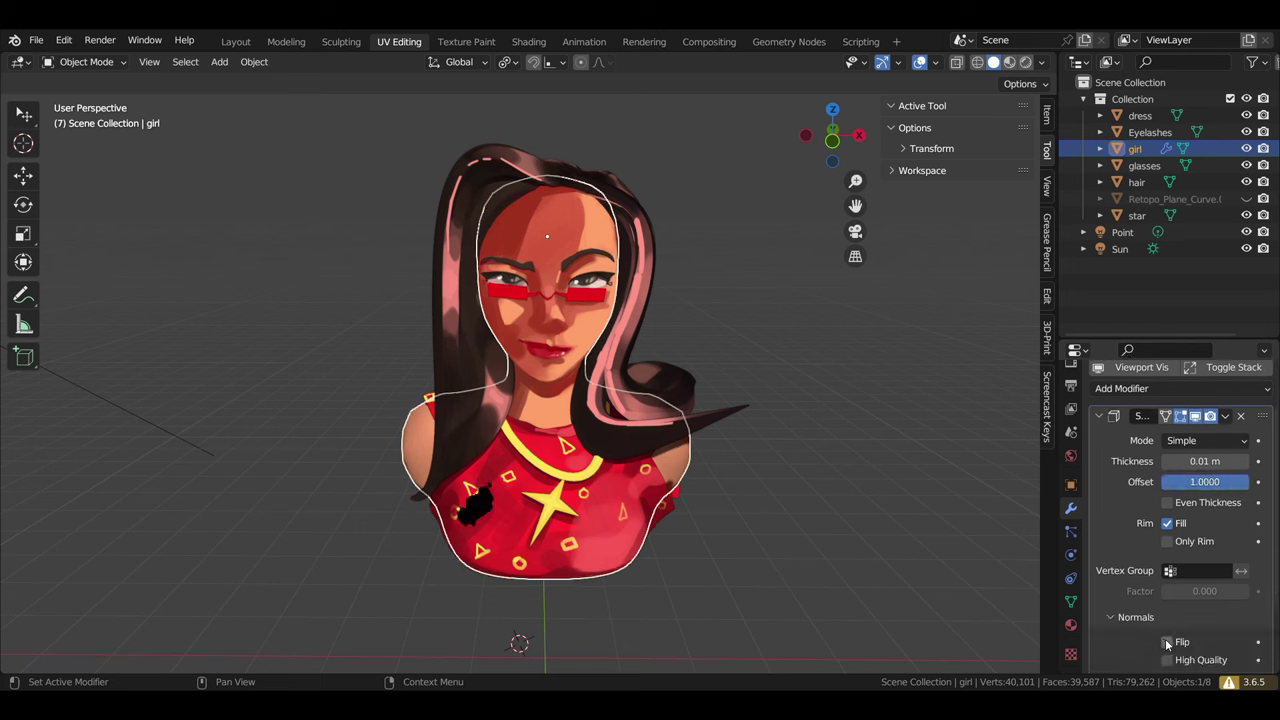
scroll(1112, 591, "down", 3)
left_click(1137, 600)
left_click_drag(1200, 625, 1230, 625)
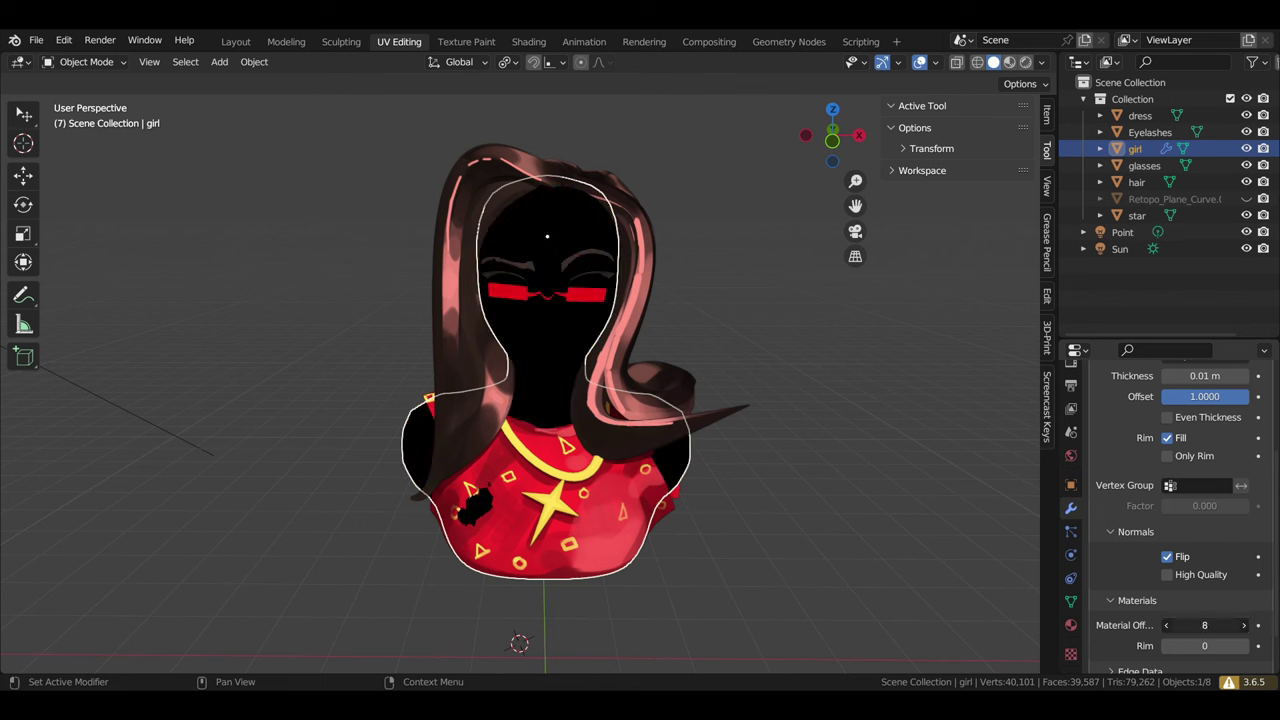
Enable Backface Culling and raise the Solidify thickness clamp value
left_click(1042, 62)
left_click(948, 316)
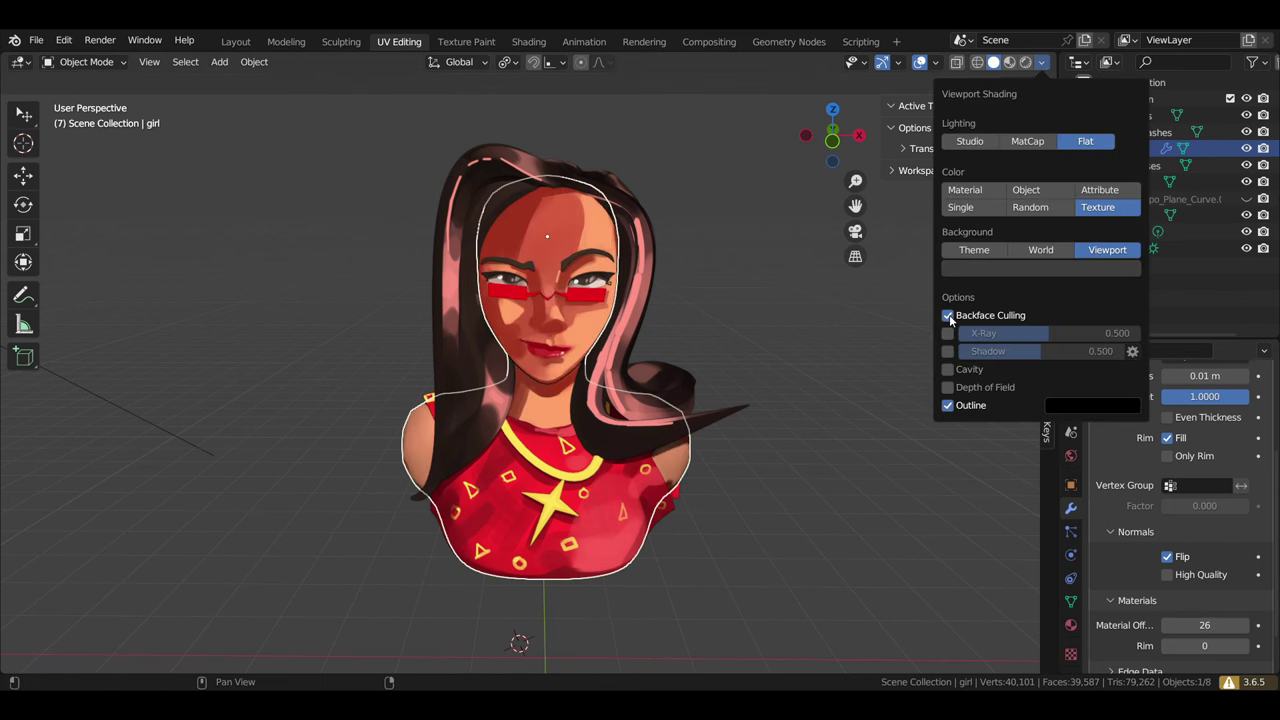
scroll(1205, 590, "down", 1)
scroll(1205, 590, "down", 1)
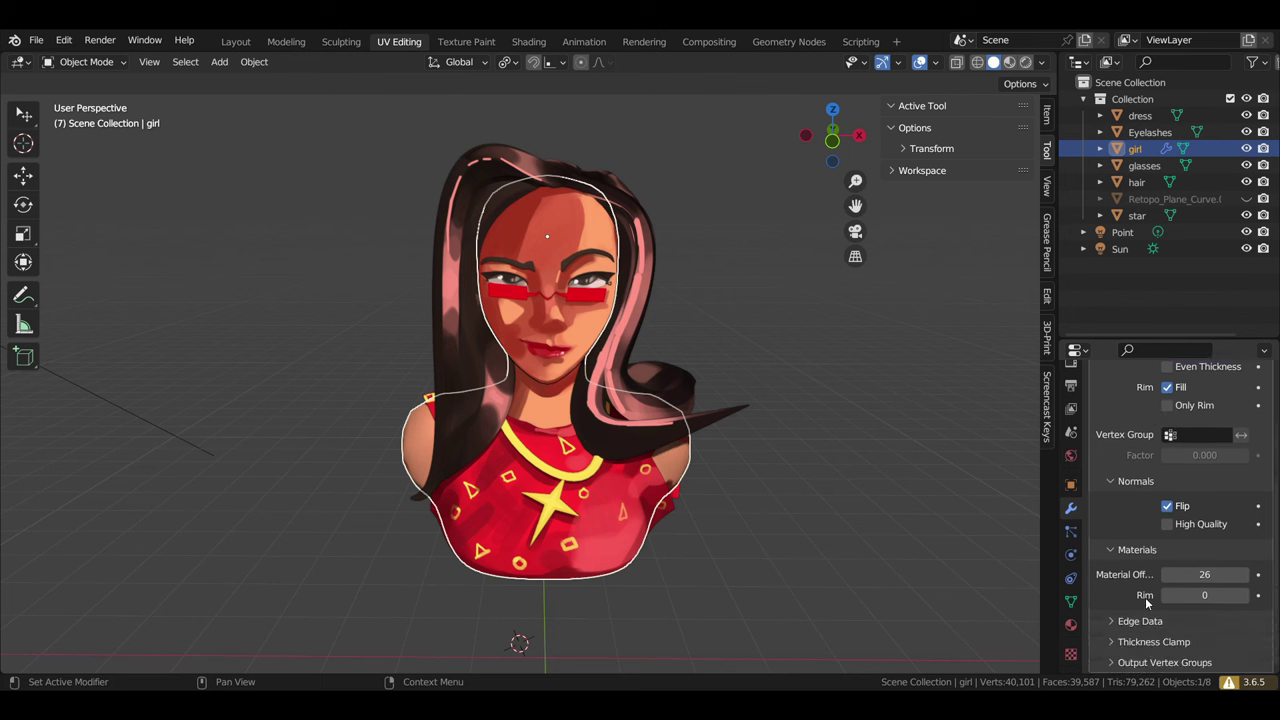
left_click(1135, 621)
scroll(1140, 625, "down", 2)
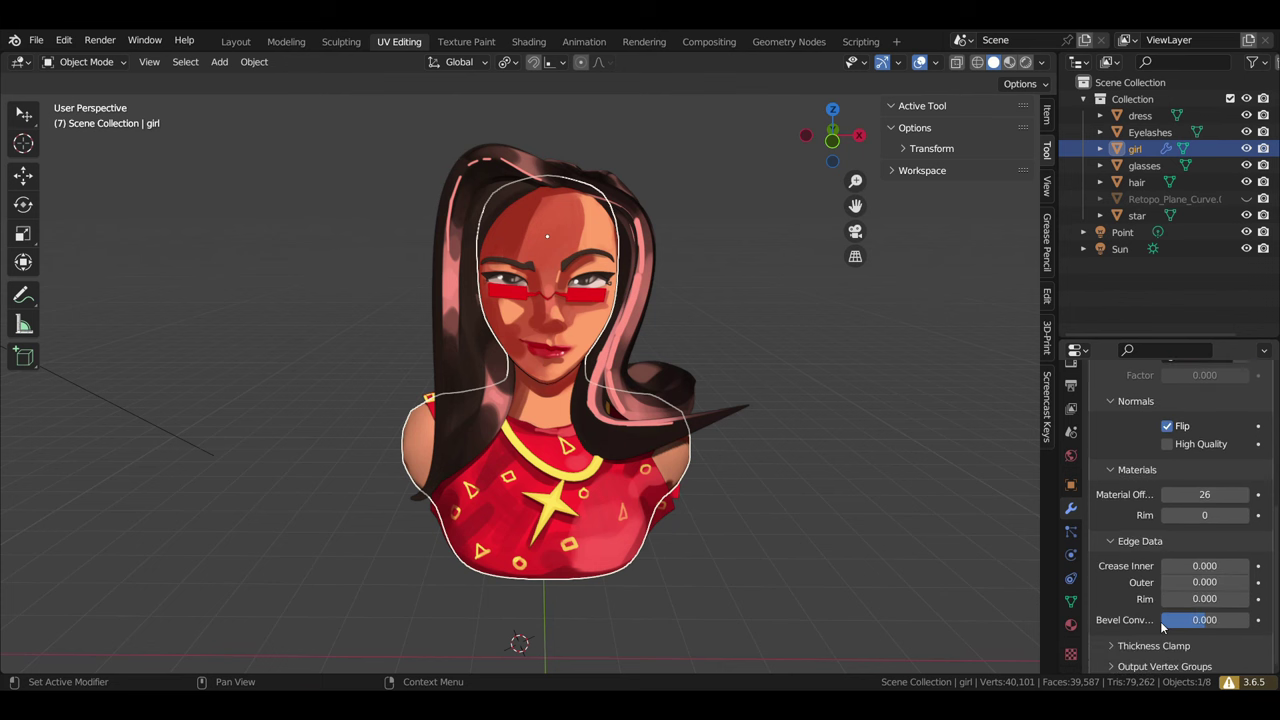
left_click(1145, 641)
scroll(1145, 648, "down", 1)
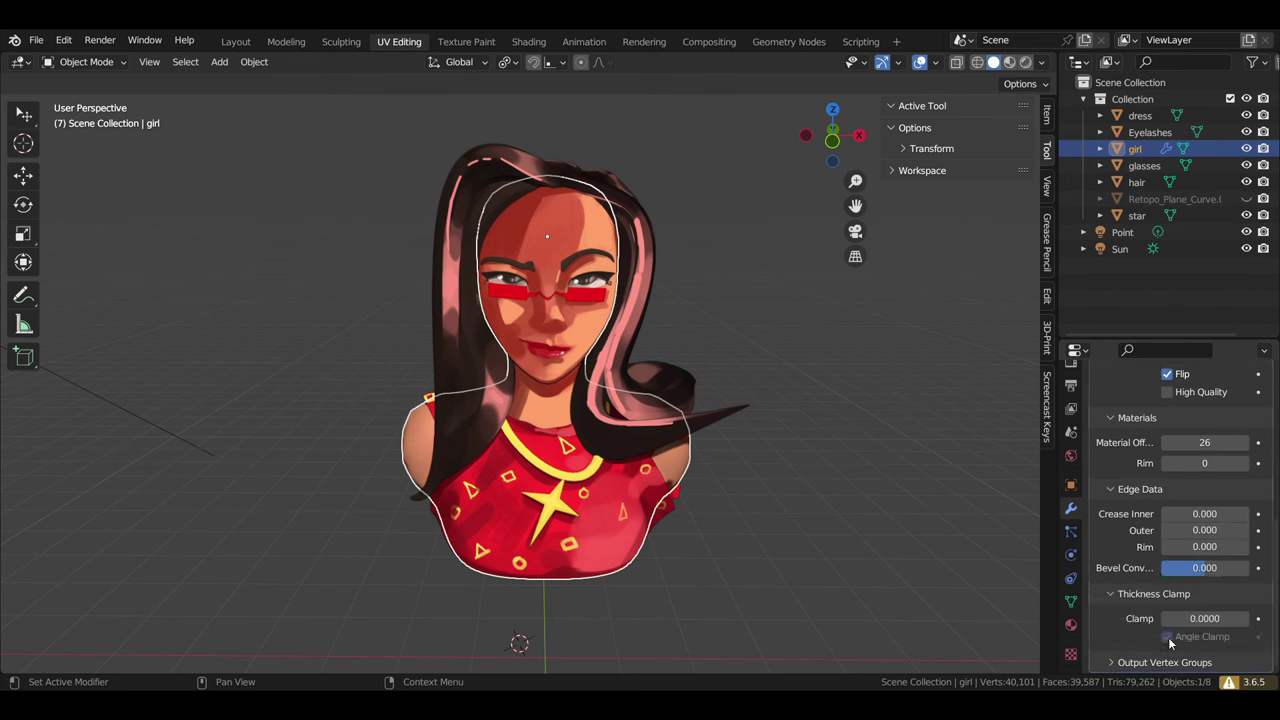
left_click_drag(1200, 618, 1240, 618)
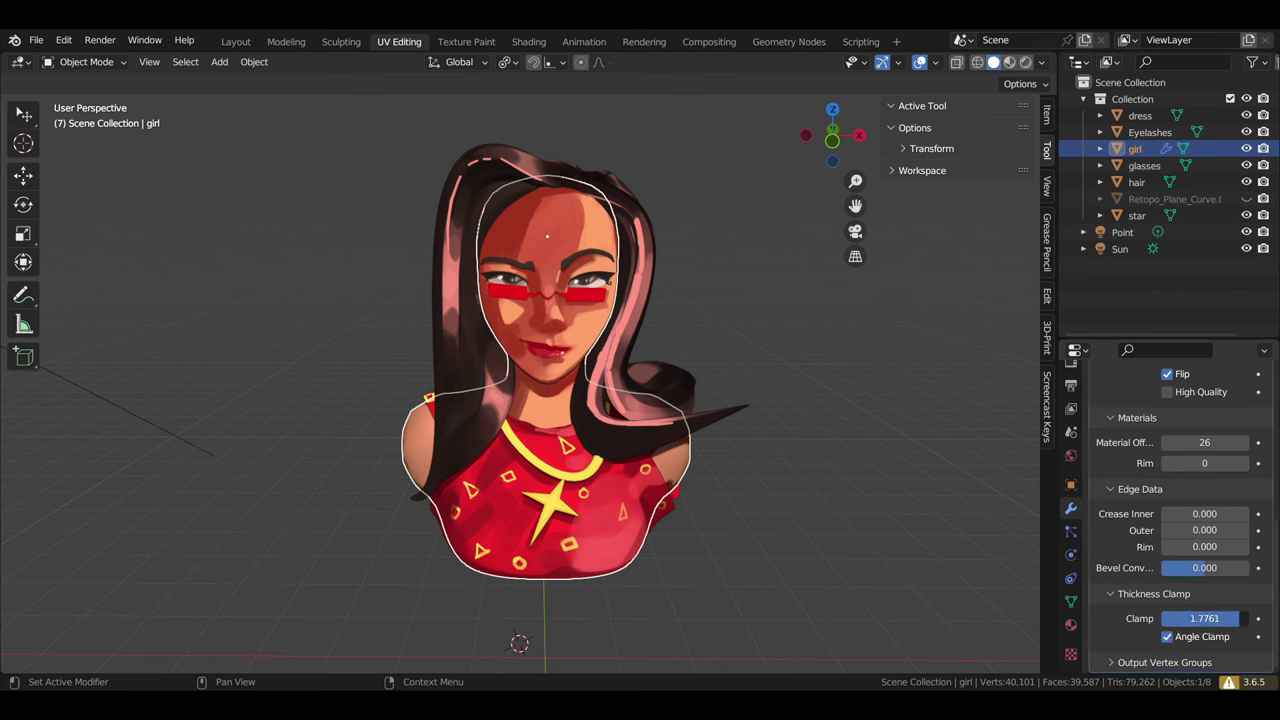
Turn on Even Thickness, set thickness to 0.02 m, and orbit to check the outline
scroll(1134, 513, "up", 3)
scroll(1134, 513, "up", 4)
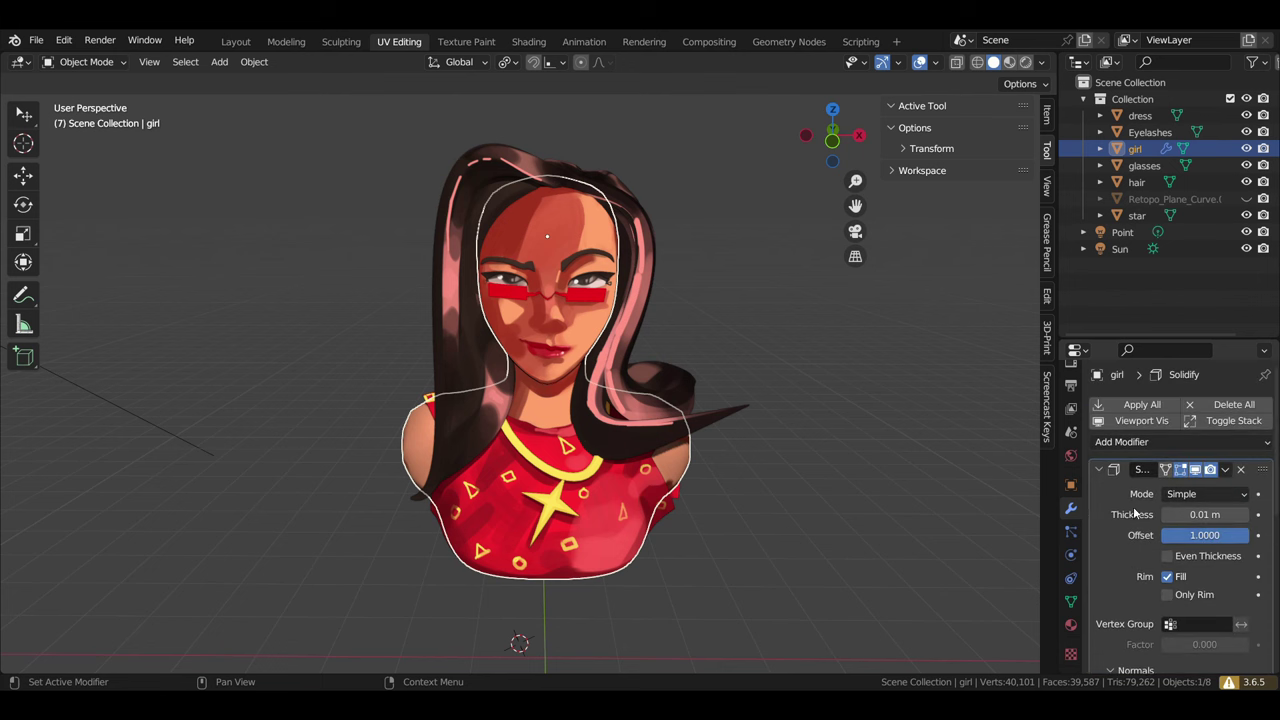
left_click(1175, 559)
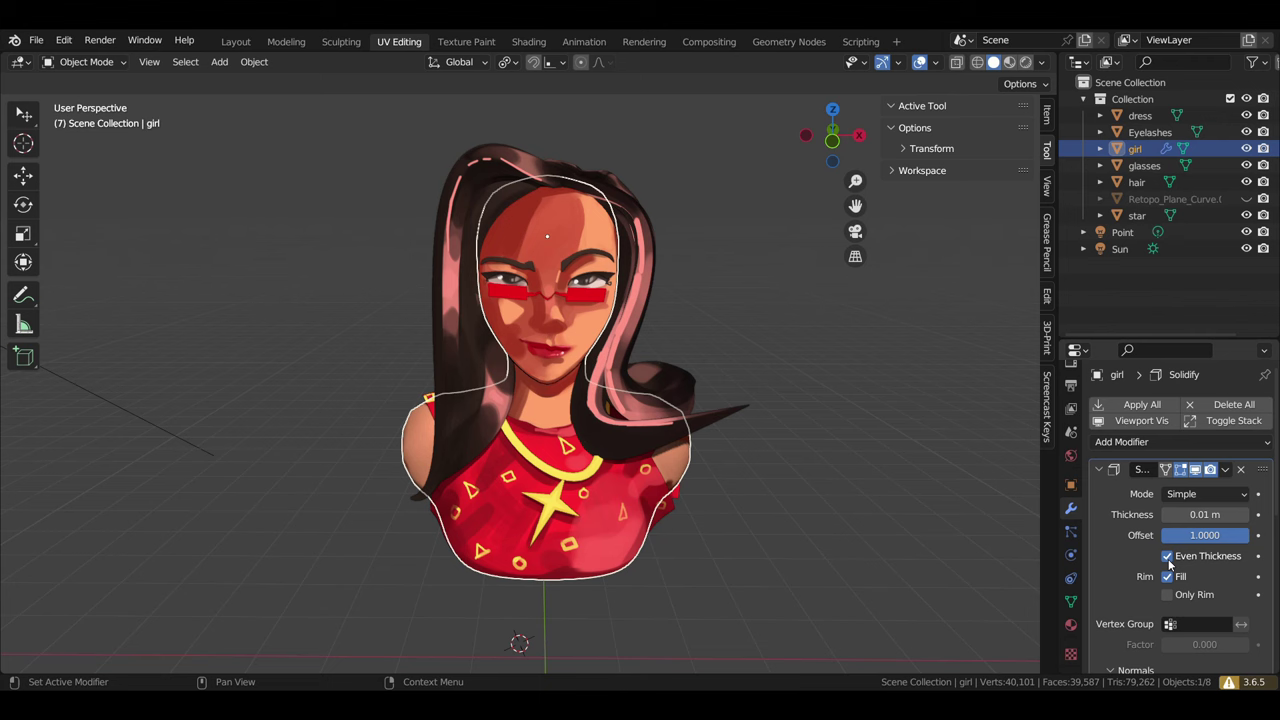
left_click_drag(1200, 514, 1215, 514)
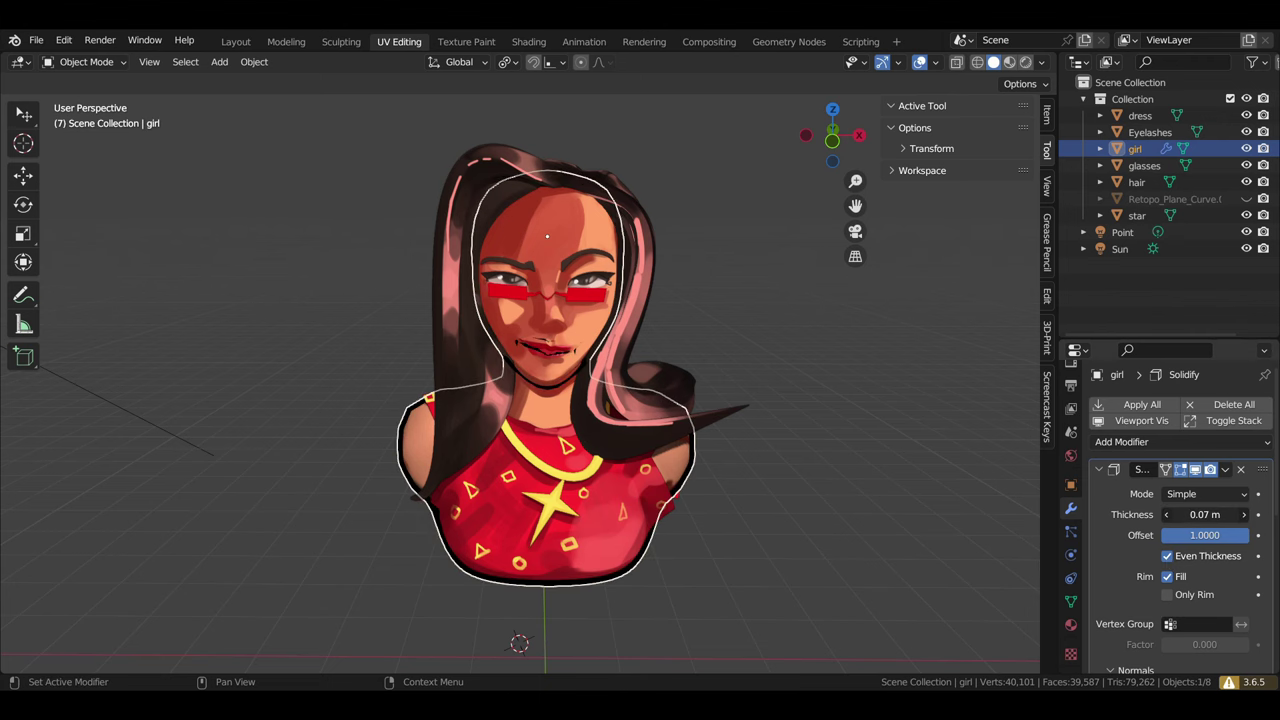
key("alt+a")
mouse_move(640, 350)
middle_mouse_down()
mouse_move(471, 381)
mouse_move(520, 402)
mouse_move(596, 378)
mouse_move(567, 368)
mouse_move(576, 399)
middle_mouse_up()
scroll(567, 368, "down", 3)
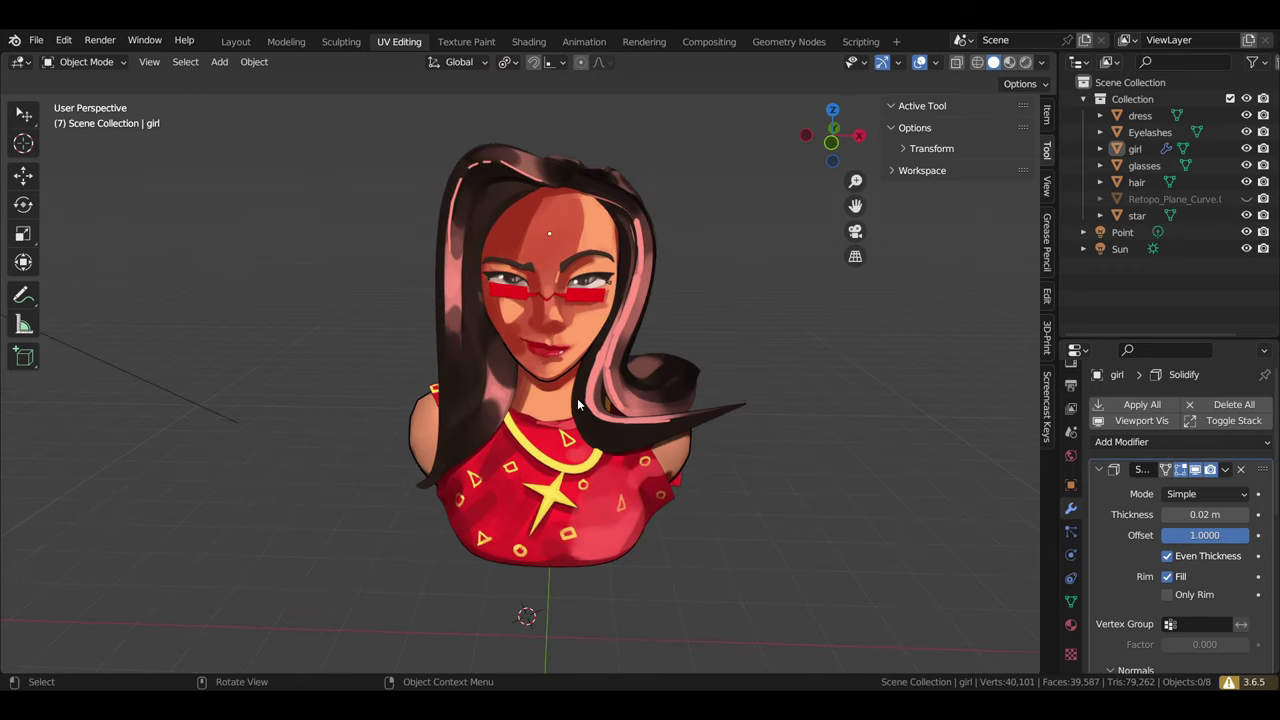
Collapse the Solidify panel and orbit to view the fully outlined bust
left_click(1099, 469)
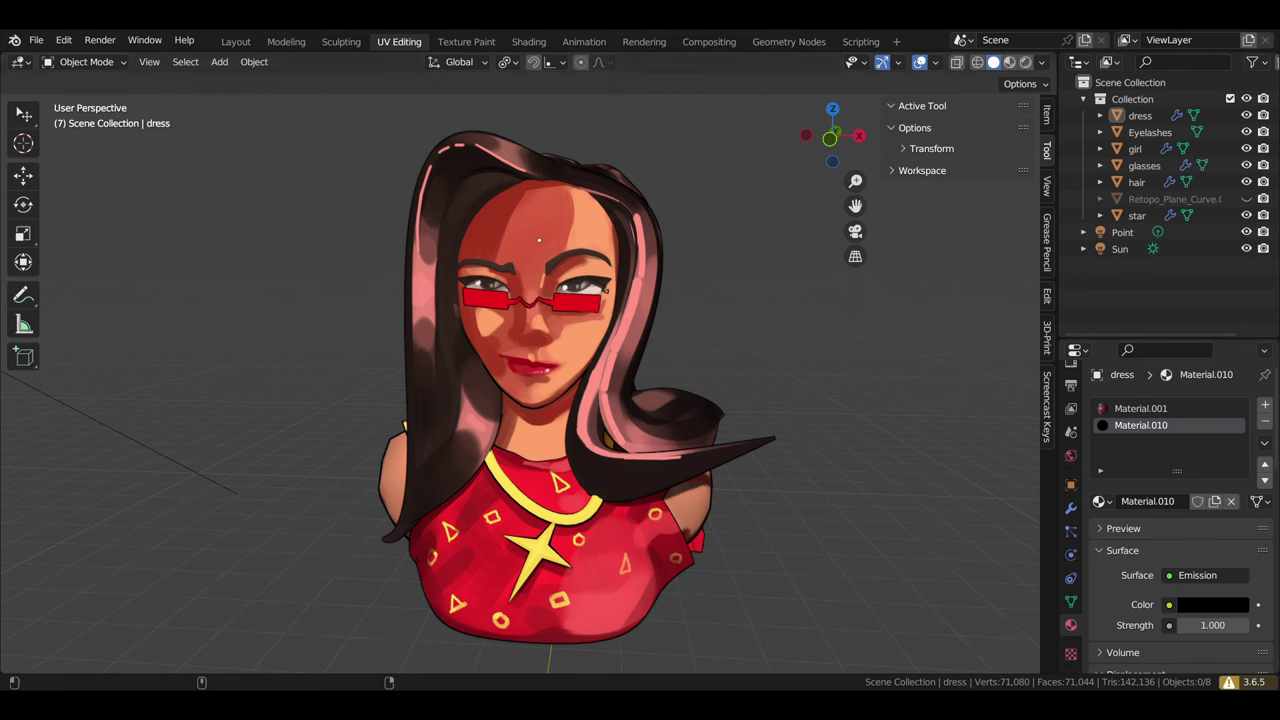
mouse_move(580, 553)
middle_mouse_down()
mouse_move(522, 543)
mouse_move(482, 477)
mouse_move(463, 520)
mouse_move(628, 553)
mouse_move(556, 513)
middle_mouse_up()
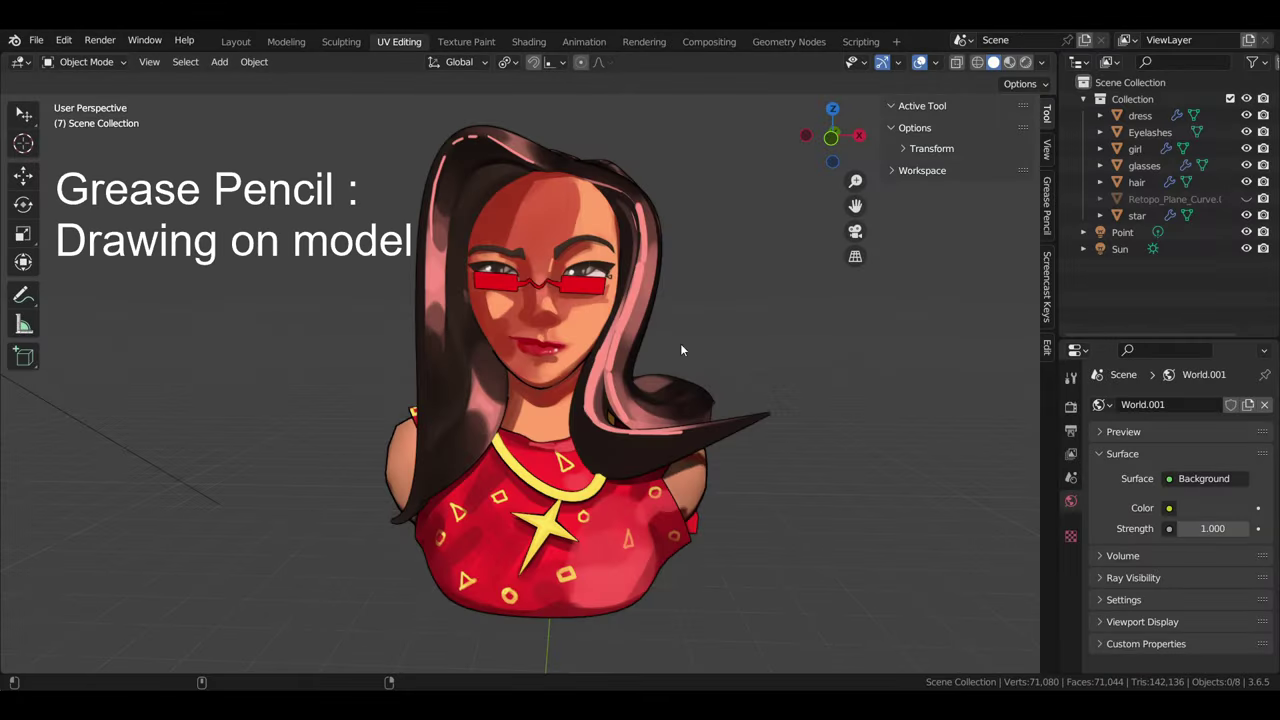
Add a blank Grease Pencil in Draw mode with Surface stroke placement at offset 0.005
middle_click_drag(712, 358, 745, 322)
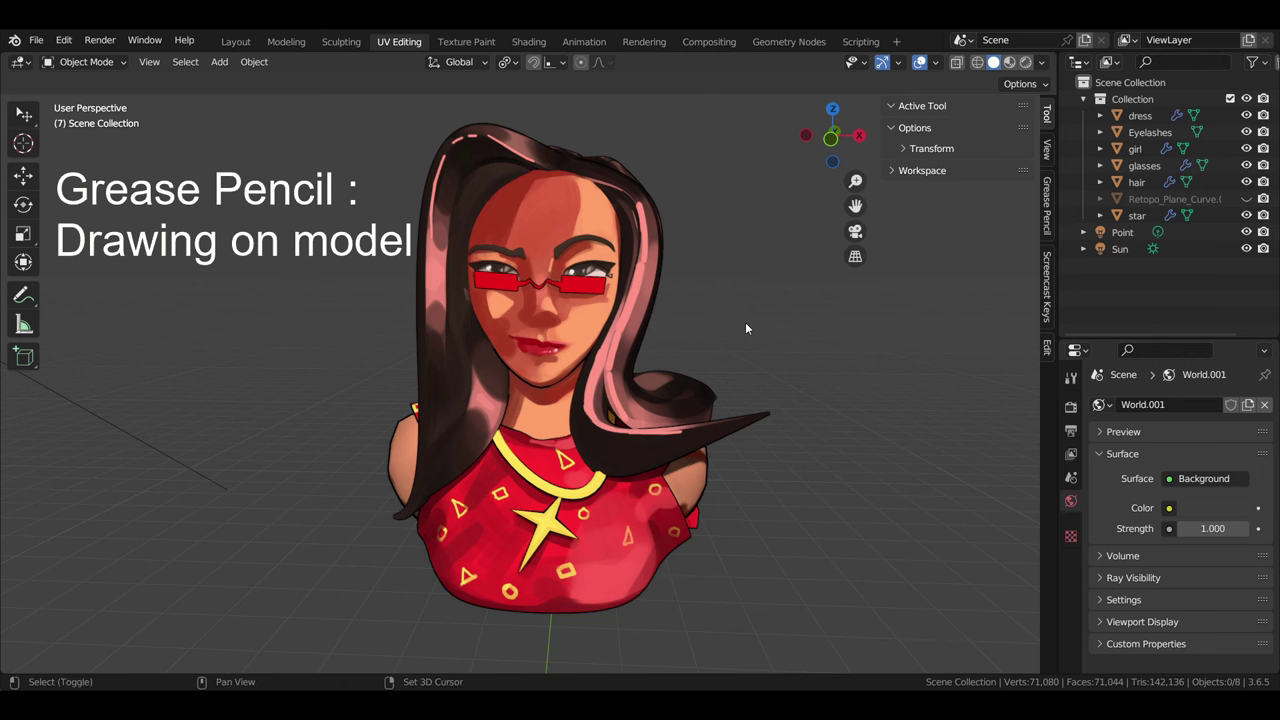
key("shift+a")
left_click(790, 326)
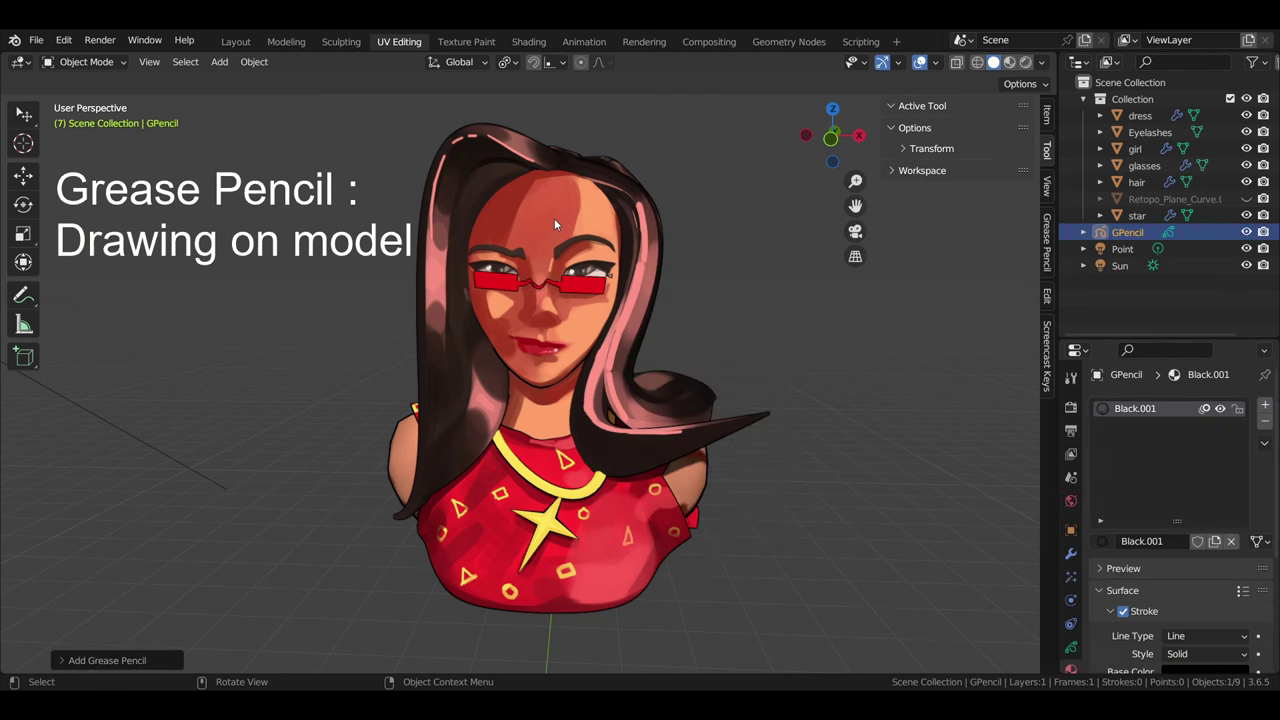
key("ctrl+Tab")
left_click(550, 293)
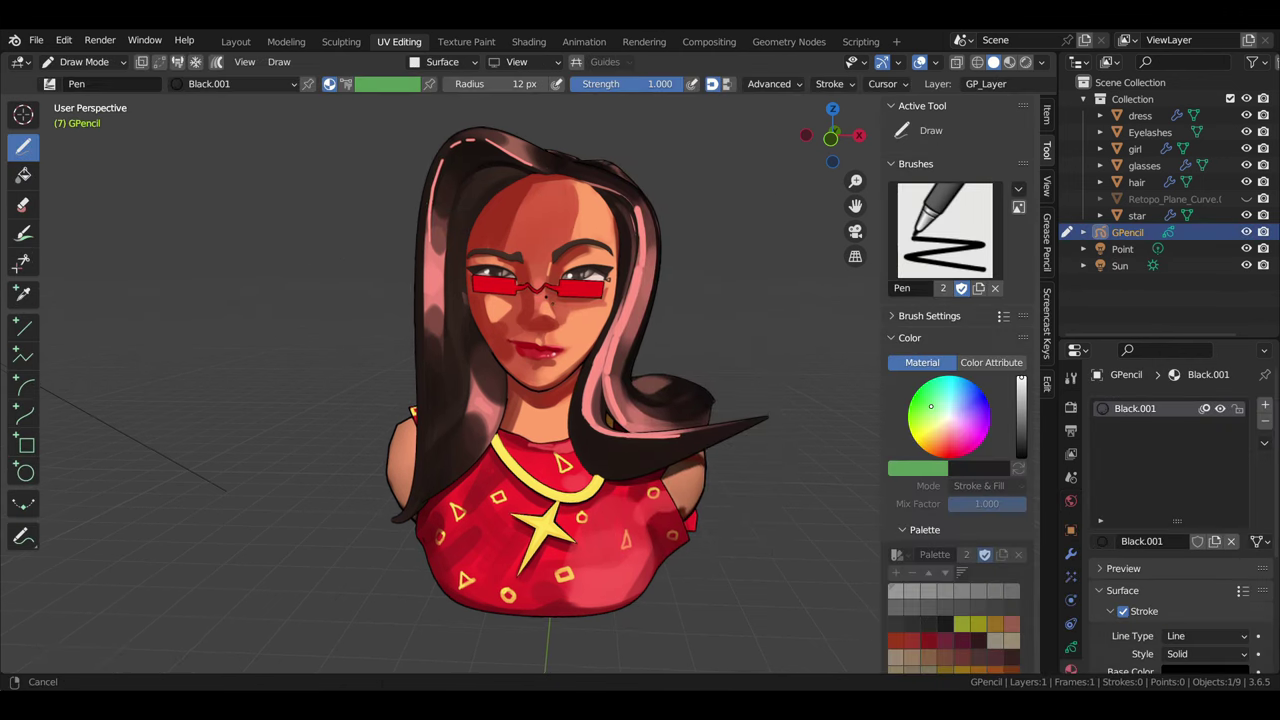
left_click(442, 62)
left_click(445, 206)
key("Return")
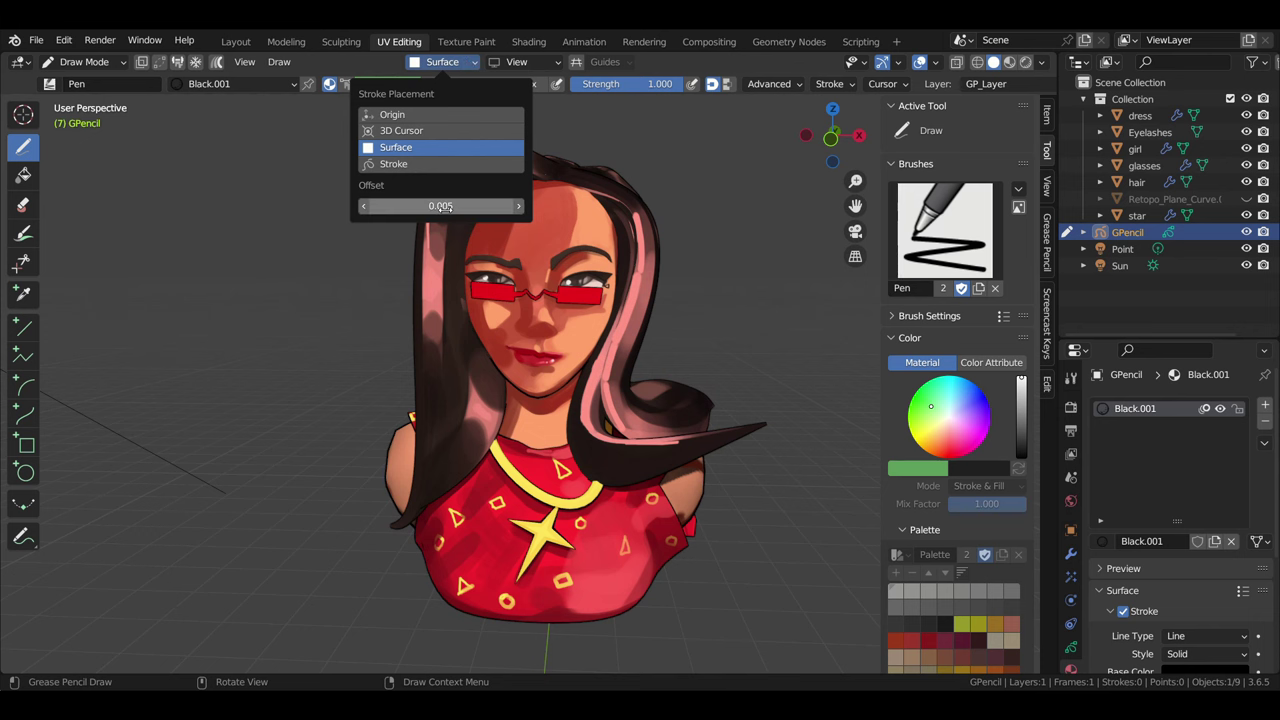
Zoom onto the face and draw, undo and redraw thin test strokes on the forehead
middle_click_drag(150, 200, 45, 108)
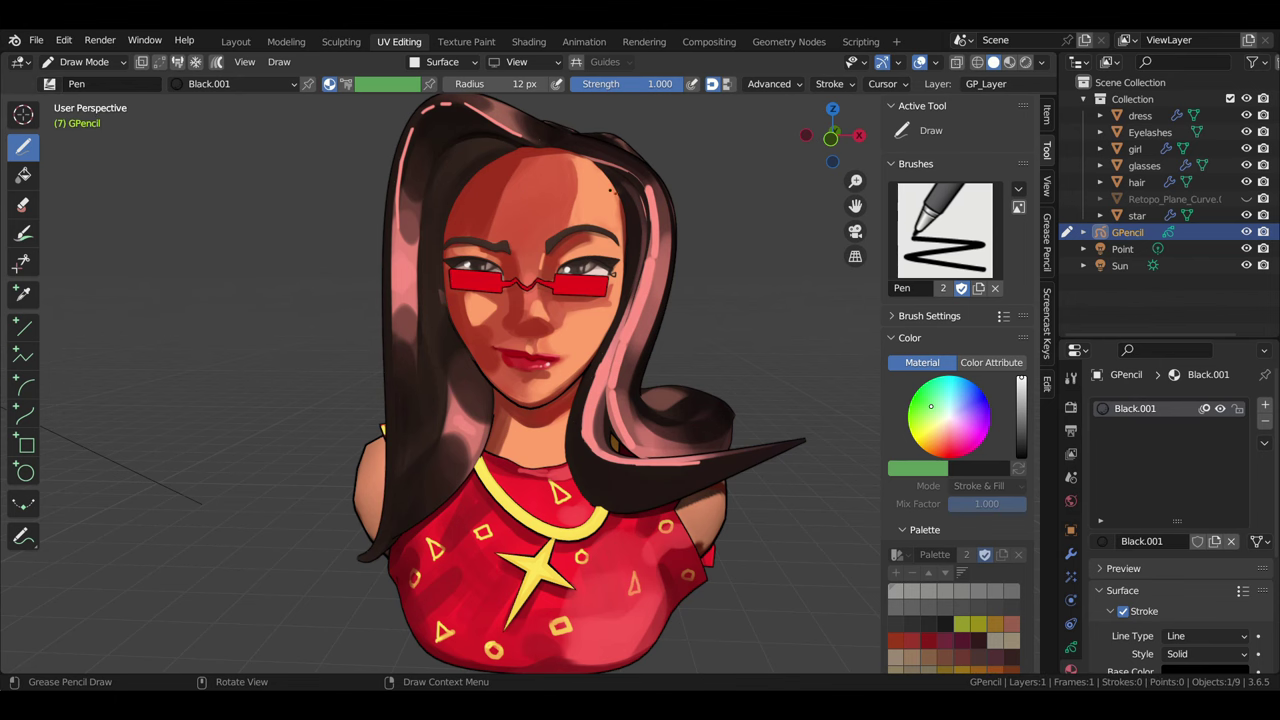
left_click_drag(546, 190, 544, 250)
middle_click_drag(588, 184, 560, 200)
key("ctrl+z")
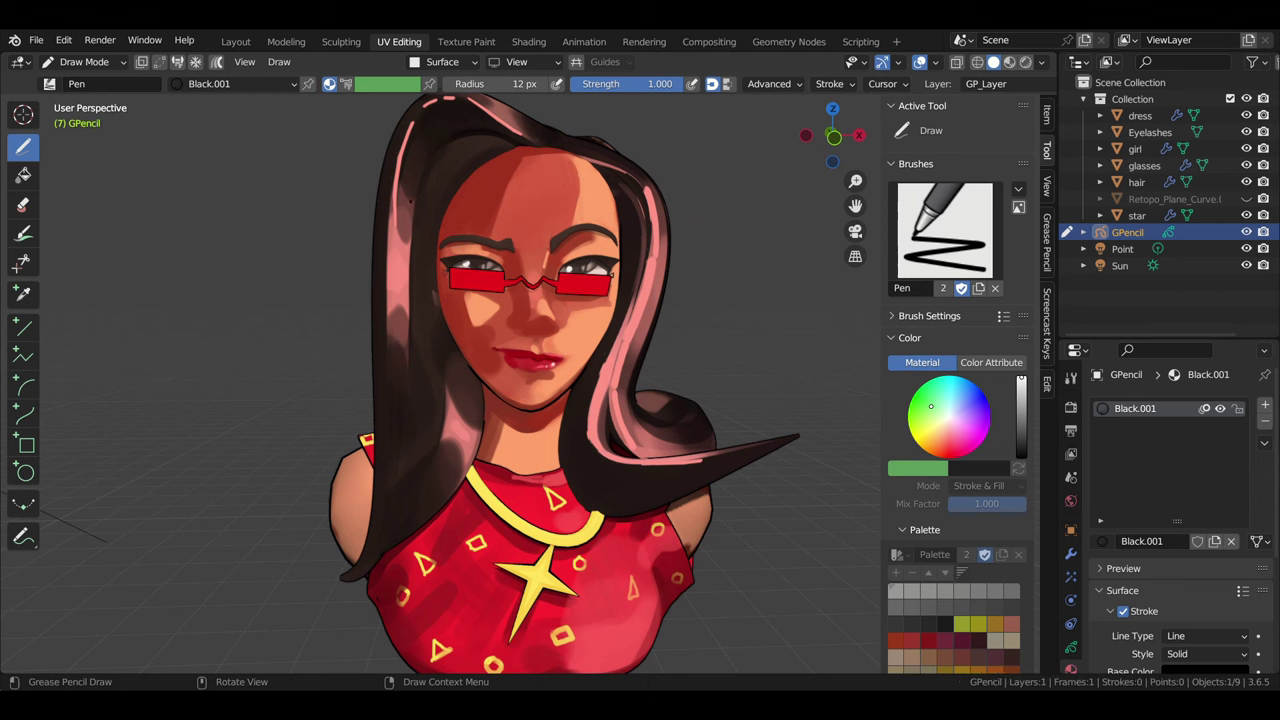
left_click_drag(518, 162, 490, 240)
key("f")
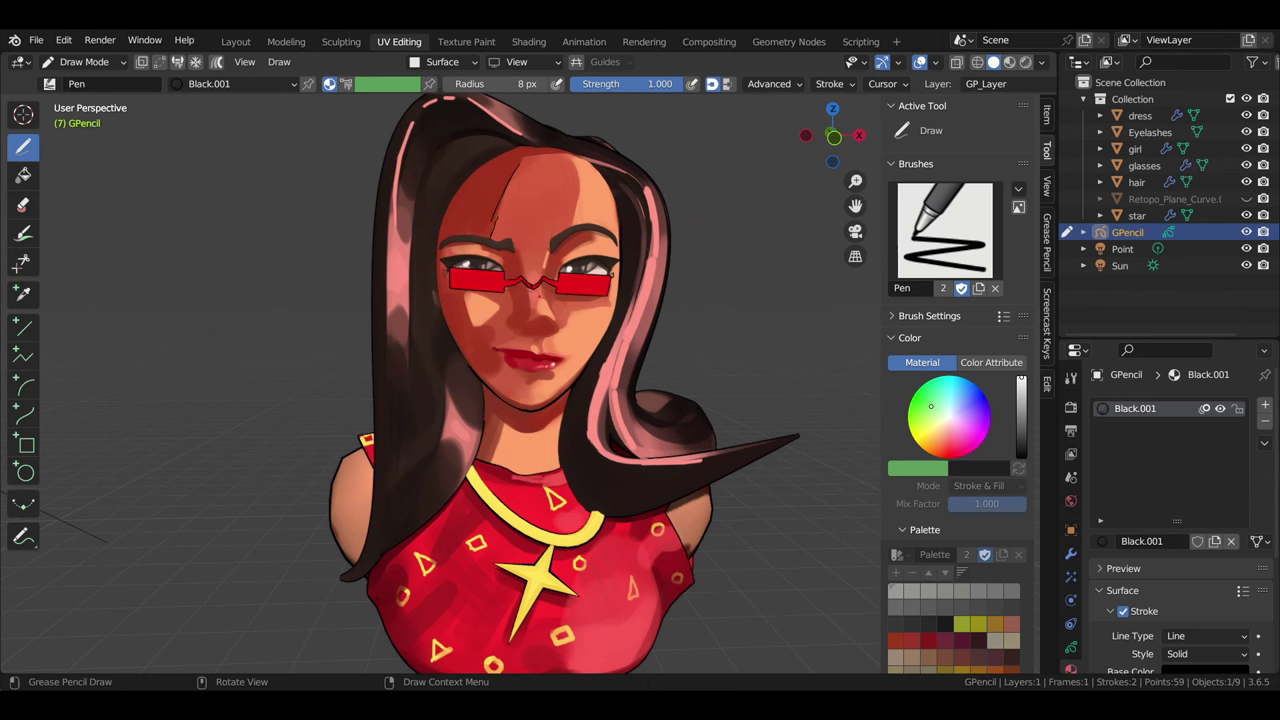
key("ctrl+z")
left_click_drag(500, 190, 490, 235)
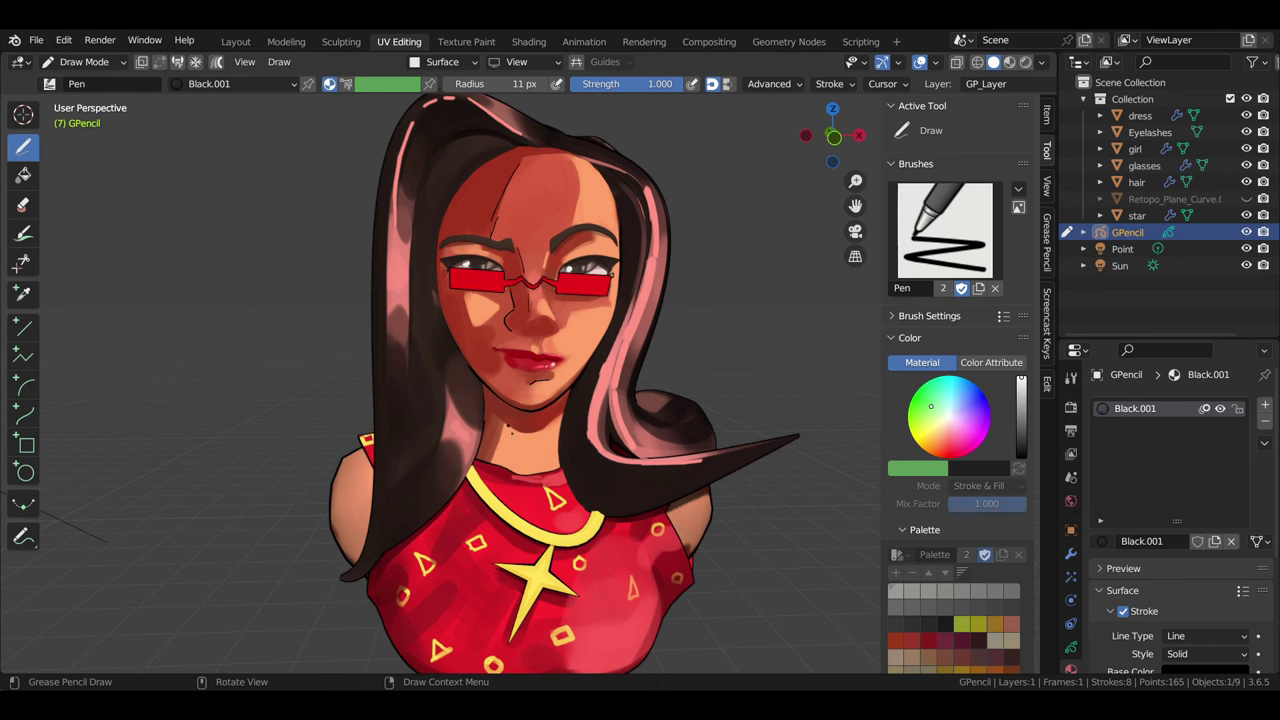
Draw short lines on the neck and under the right lens, then dot a mole under the left eye
left_click_drag(558, 415, 537, 434)
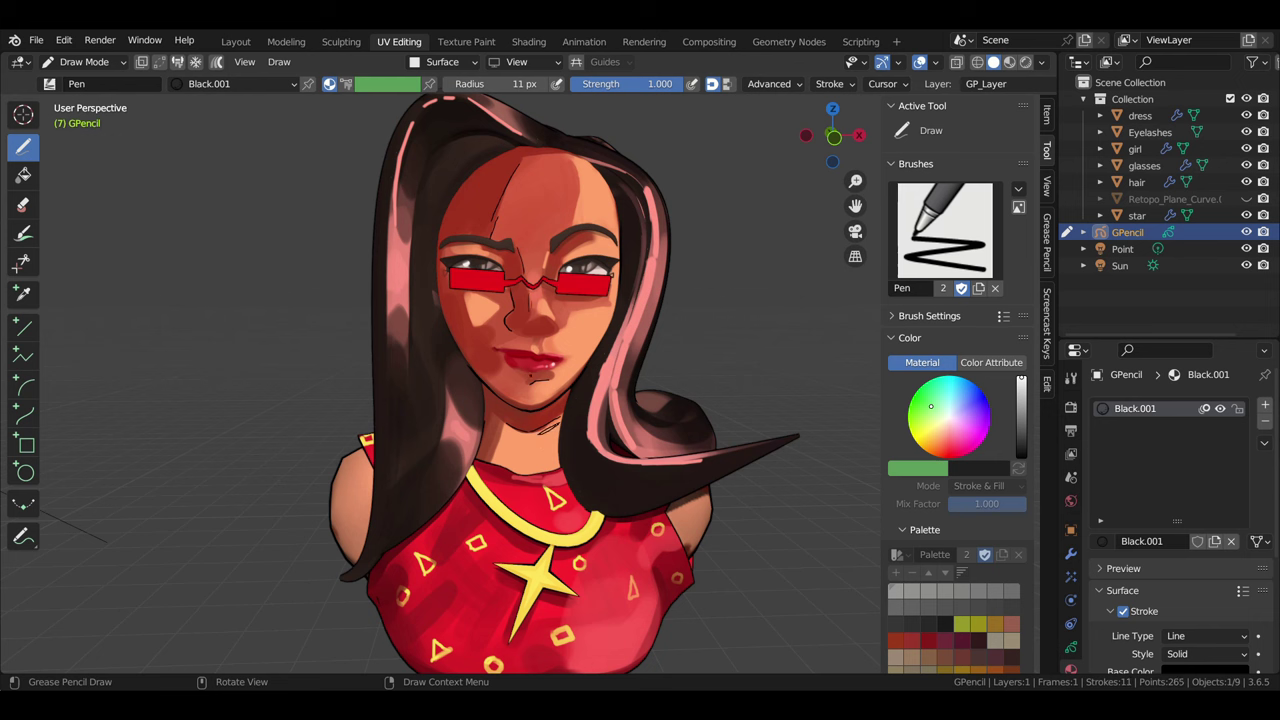
left_click_drag(556, 302, 586, 302)
mouse_move(450, 400)
middle_mouse_down()
mouse_move(470, 400)
mouse_move(493, 550)
mouse_move(520, 540)
middle_mouse_up()
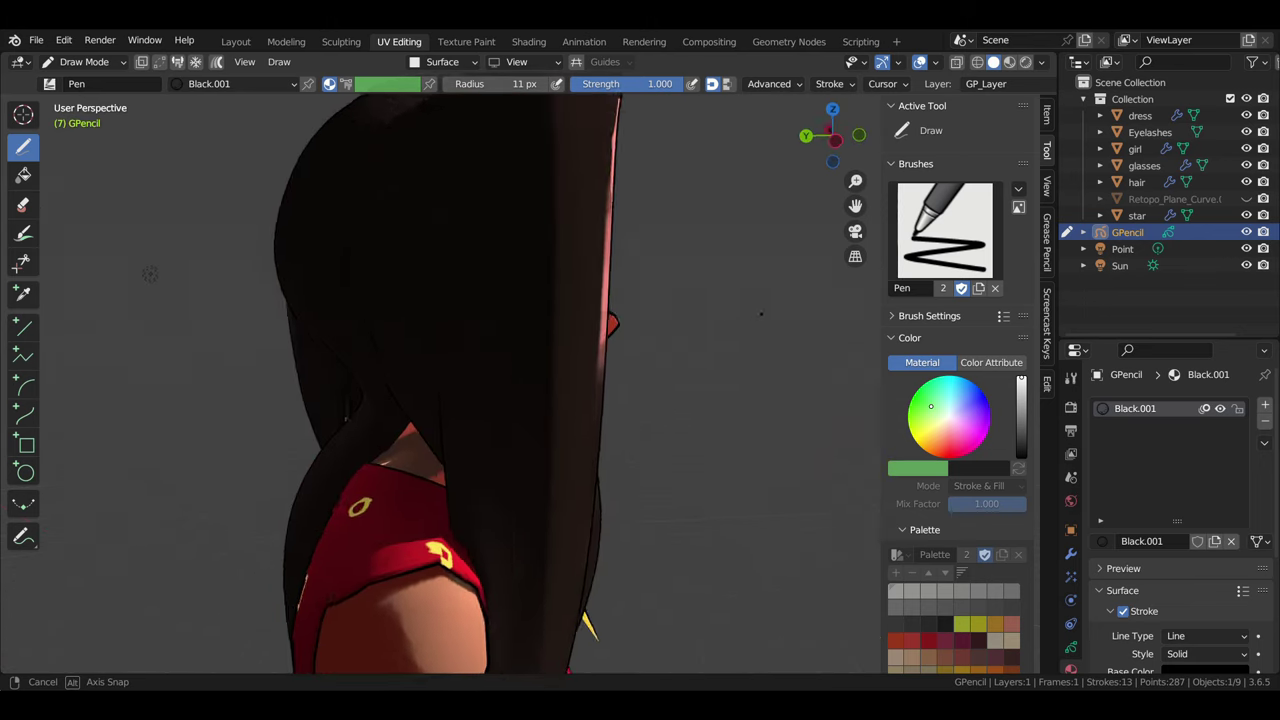
middle_click_drag(520, 540, 545, 530)
scroll(575, 380, "up", 2)
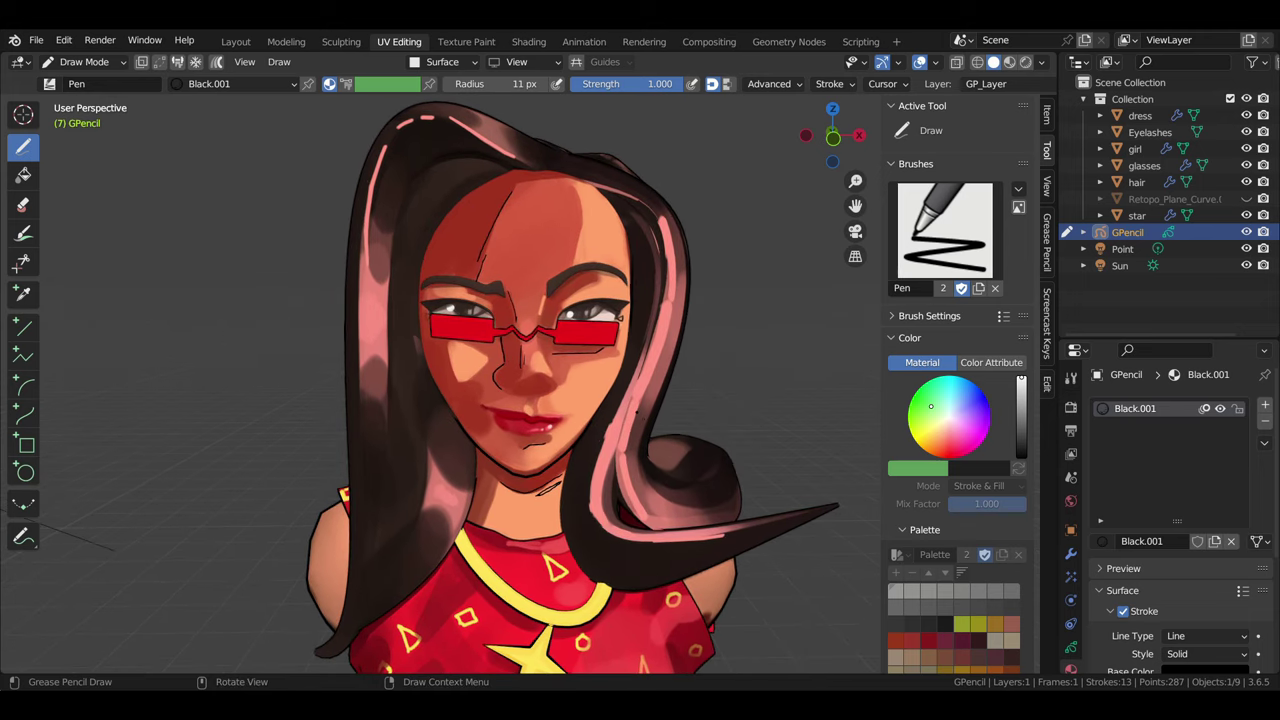
left_click(593, 297)
Add a mole dot and ink strokes along the left eyelid and temple, undoing misplaced ones
left_click(593, 297)
left_click_drag(470, 297, 494, 309)
key("ctrl+z")
left_click_drag(426, 293, 450, 288)
left_click_drag(429, 253, 425, 280)
left_click_drag(455, 210, 432, 254)
key("ctrl+z")
mouse_move(460, 202)
left_mouse_down()
mouse_move(430, 254)
mouse_move(507, 176)
left_mouse_up()
key("ctrl+z")
Draw line details along the left hair edge, cheek and jaw, removing a stray face stroke
left_click_drag(590, 395, 605, 420)
left_click_drag(349, 520, 349, 562)
middle_click_drag(594, 280, 572, 318)
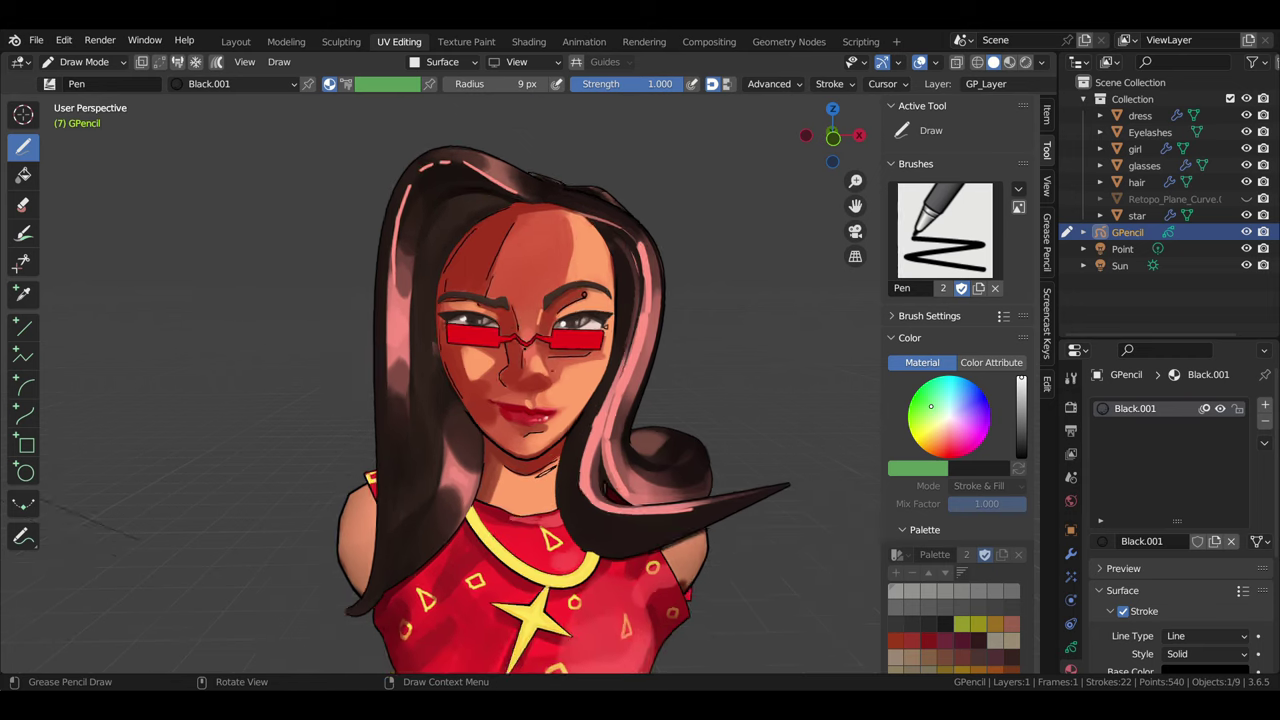
key("ctrl+z")
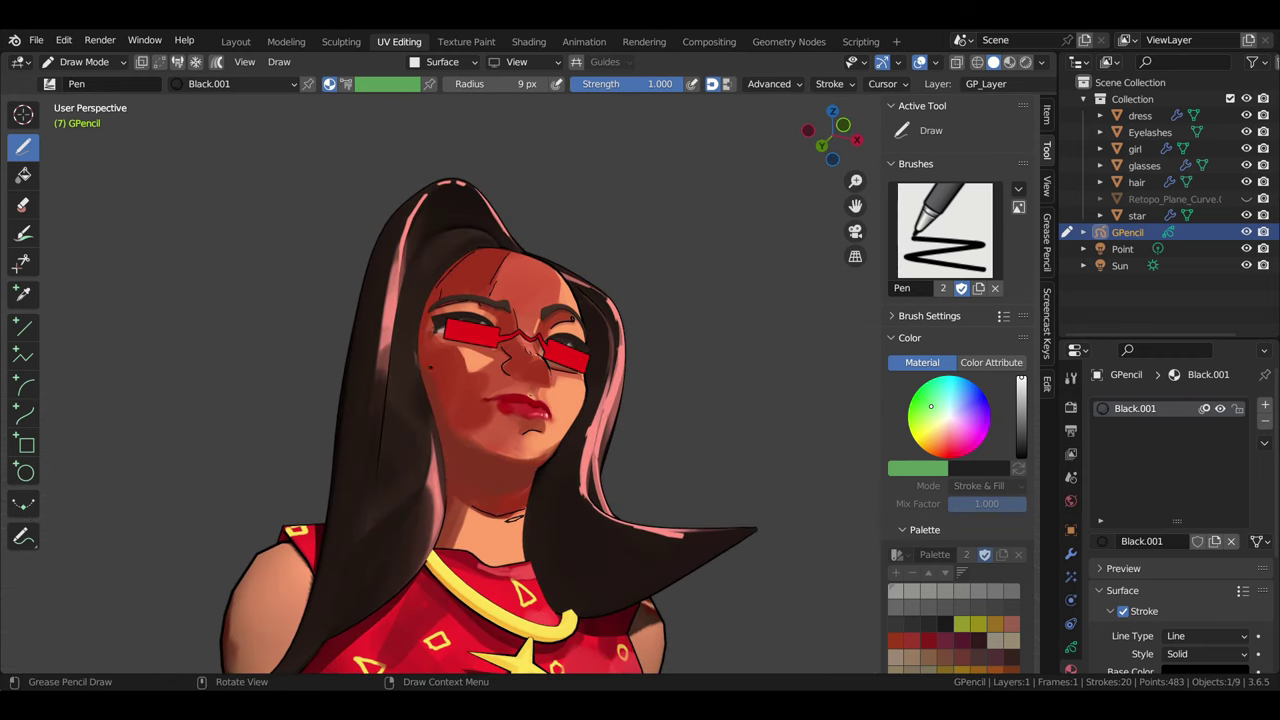
left_click_drag(432, 390, 471, 442)
middle_click_drag(572, 318, 590, 300)
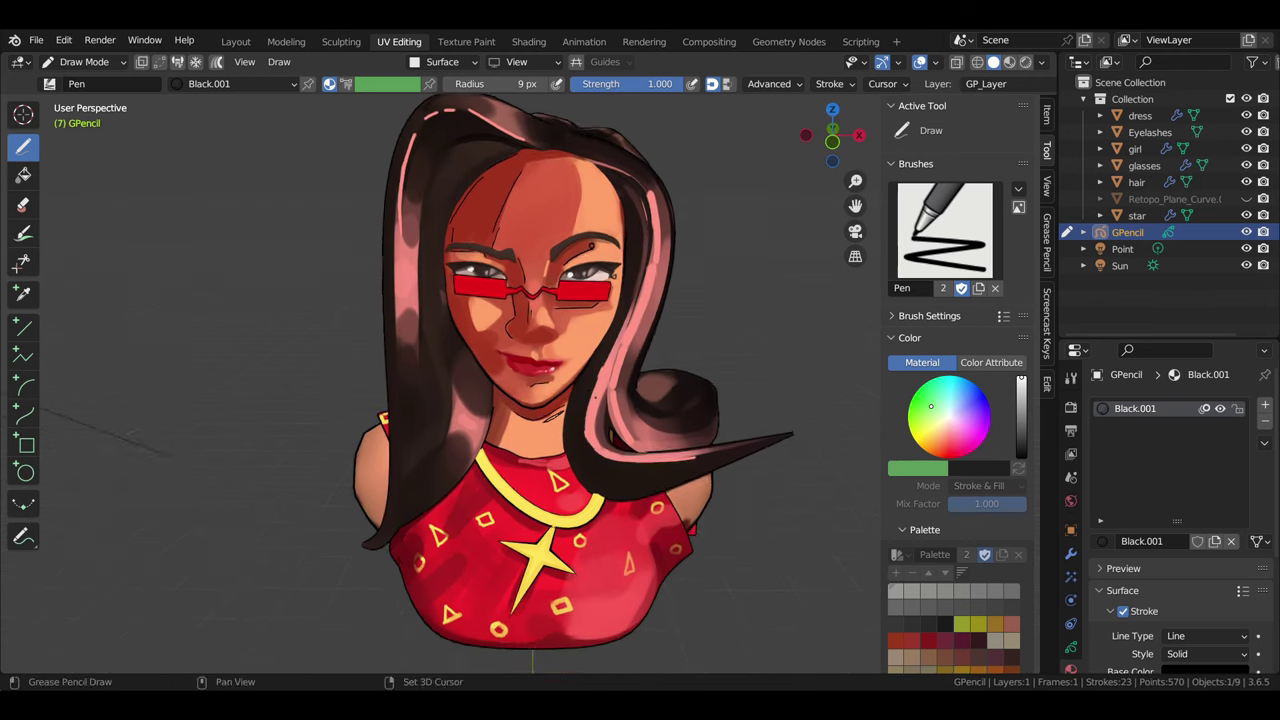
middle_click_drag(590, 300, 594, 306)
scroll(585, 397, "up", 2)
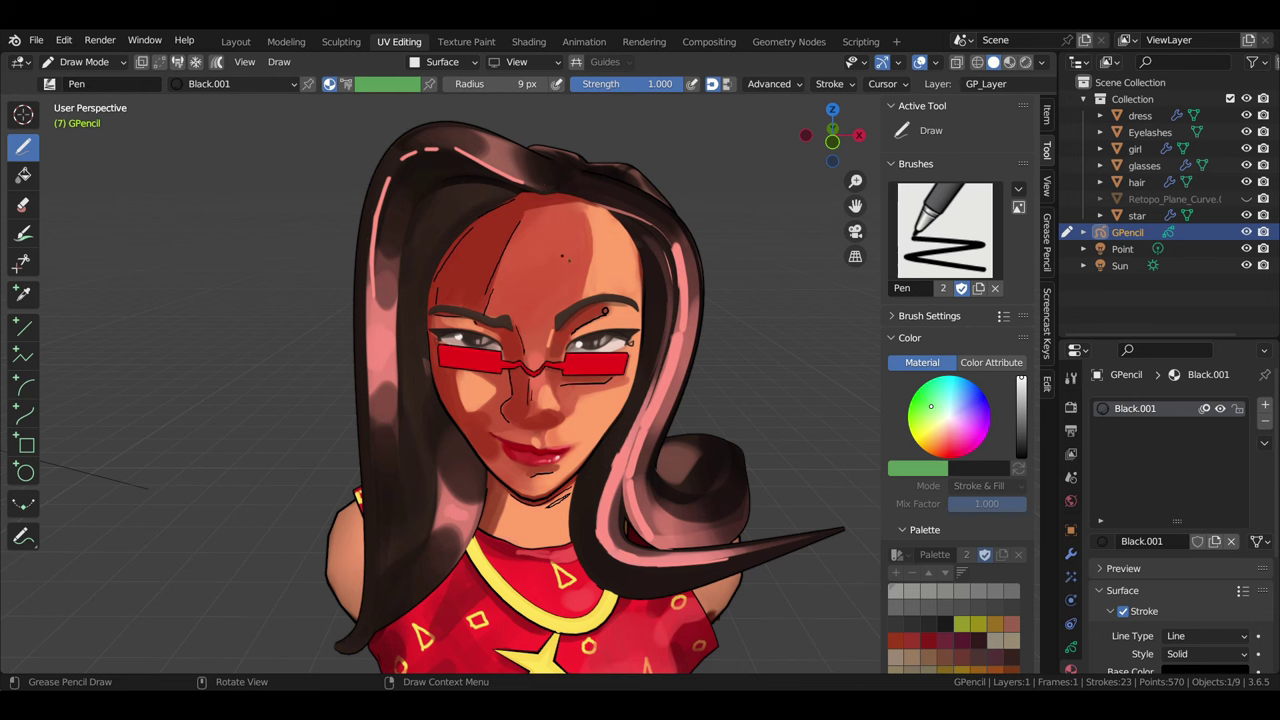
Draw three small four-point stars on the forehead, redrawing the second one
left_click_drag(563, 243, 565, 258)
left_click_drag(552, 283, 551, 292)
key("ctrl+z")
left_click_drag(552, 284, 551, 293)
left_click_drag(568, 221, 570, 235)
Look down at the red shirt and draw outline and shading strokes on its shapes and bottom edge
scroll(540, 400, "down", 3)
middle_click_drag(540, 400, 600, 400)
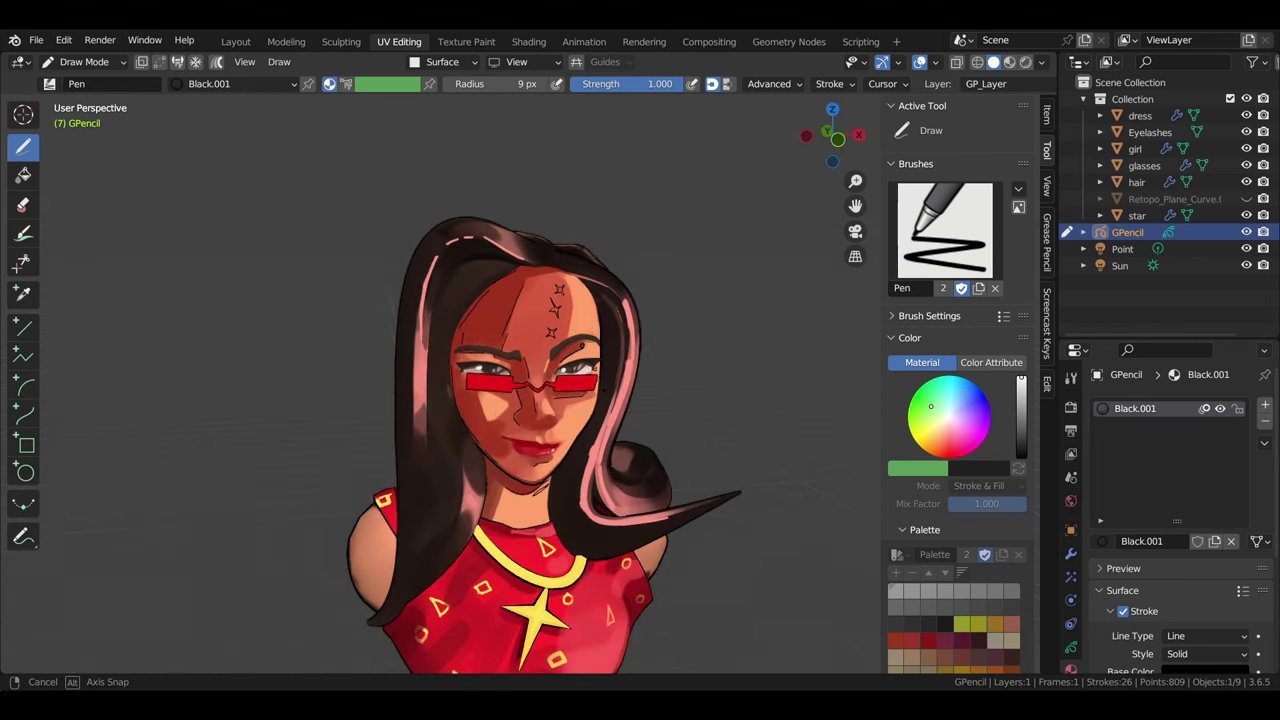
scroll(504, 500, "up", 2)
middle_click_drag(504, 500, 504, 628)
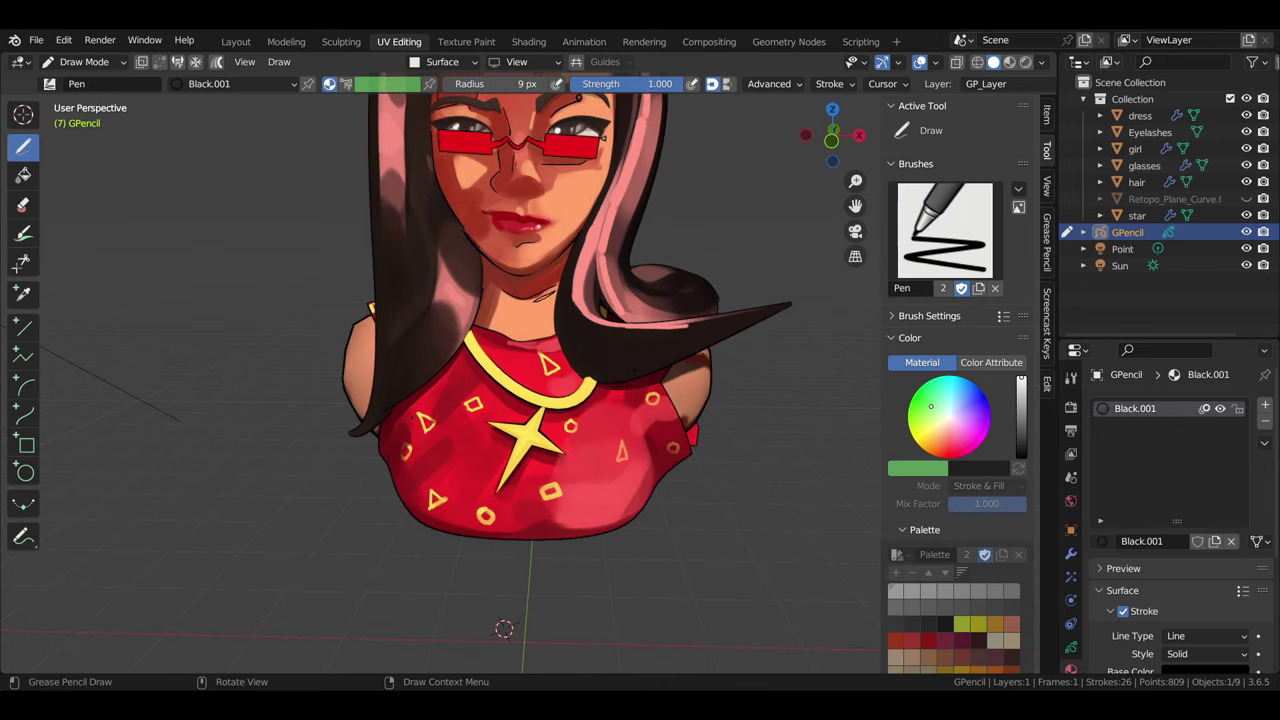
left_click_drag(457, 436, 412, 474)
left_click_drag(462, 355, 461, 388)
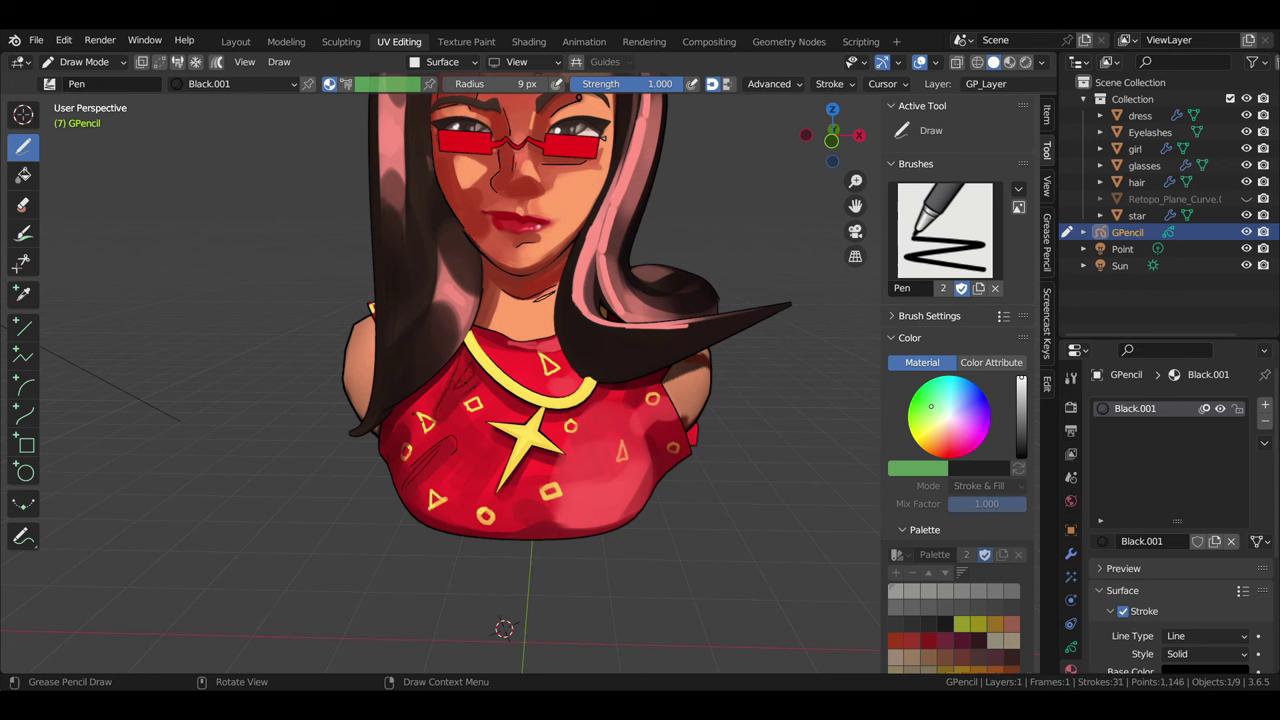
left_click_drag(470, 372, 408, 453)
left_click_drag(557, 517, 546, 521)
left_click_drag(656, 432, 650, 472)
Outline the chest's small triangle, yellow diamond and yellow ring with dark strokes
mouse_move(506, 450)
left_mouse_down()
mouse_move(496, 494)
mouse_move(499, 470)
left_mouse_up()
left_click_drag(566, 390, 594, 408)
left_click_drag(446, 498, 430, 512)
mouse_move(620, 437)
left_mouse_down()
mouse_move(615, 458)
mouse_move(632, 460)
left_mouse_up()
mouse_move(542, 484)
left_mouse_down()
mouse_move(562, 500)
mouse_move(544, 494)
left_mouse_up()
mouse_move(477, 510)
left_mouse_down()
mouse_move(495, 516)
mouse_move(480, 522)
left_mouse_up()
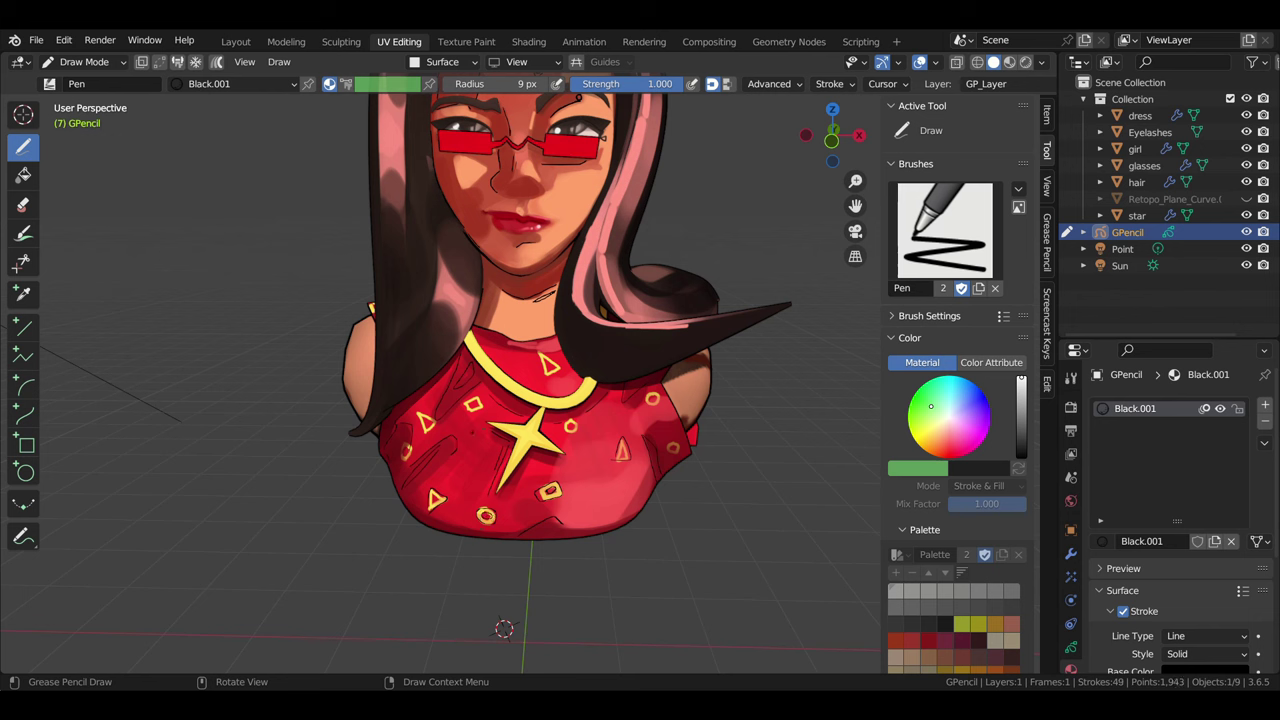
left_click_drag(476, 506, 494, 502)
key("ctrl+z")
Add short dark strokes across the shirt and collar, ending on a closer frontal view
left_click_drag(398, 432, 410, 418)
left_click_drag(415, 425, 428, 412)
left_click_drag(538, 358, 558, 362)
left_click_drag(375, 324, 375, 362)
left_click_drag(591, 438, 590, 452)
key("ctrl+z")
left_click_drag(524, 352, 548, 357)
middle_click_drag(504, 628, 437, 563)
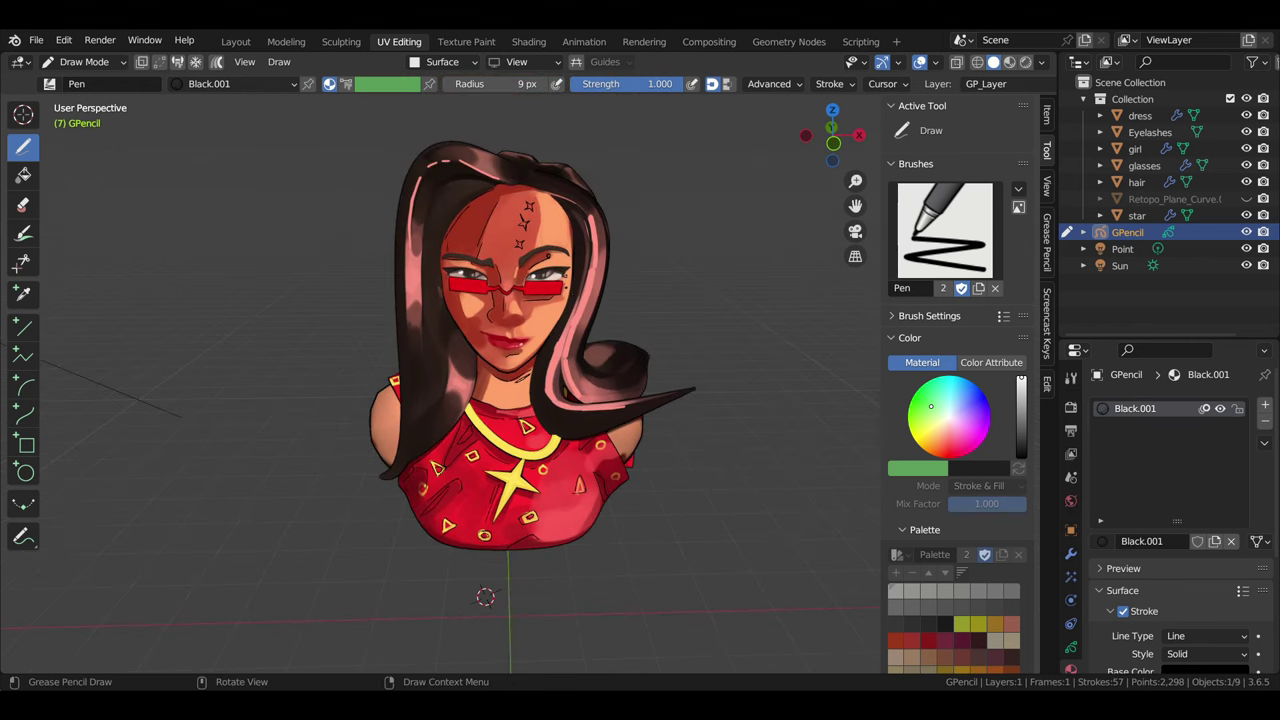
mouse_move(437, 563)
middle_mouse_down()
mouse_move(470, 670)
mouse_move(484, 647)
middle_mouse_up()
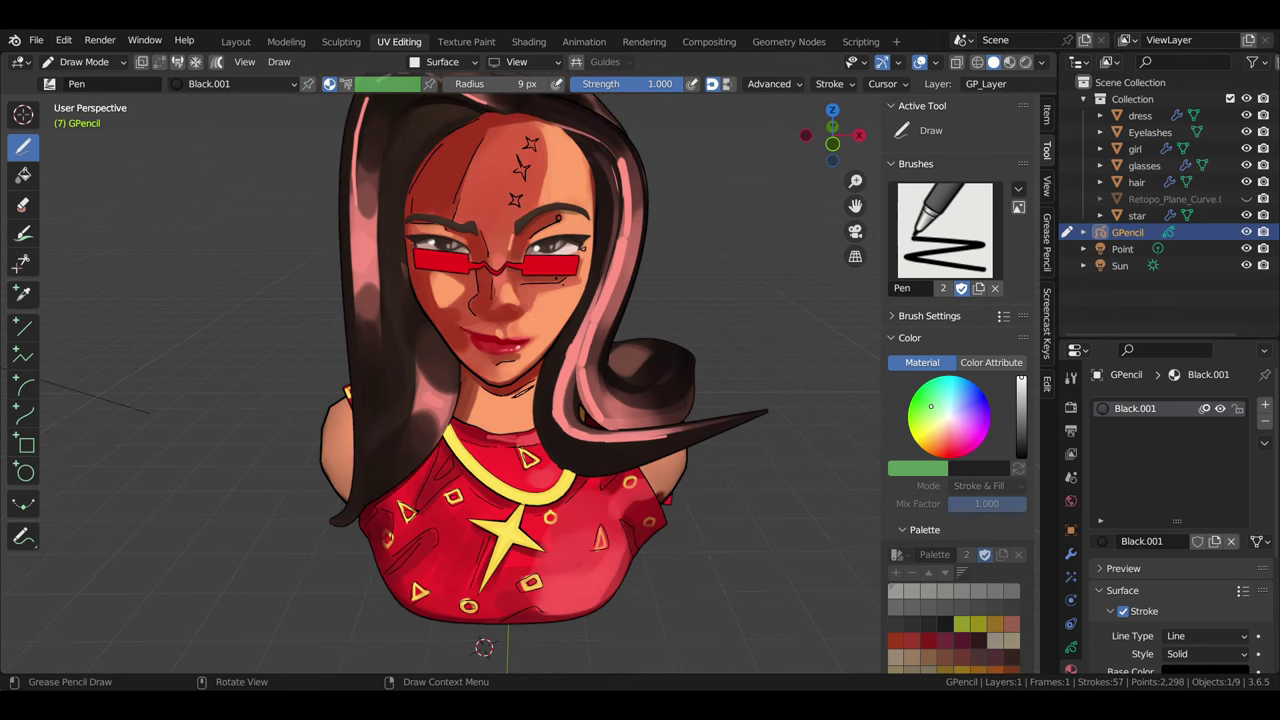
Draw dark lines along the left and right hair strand edges, undoing stray strokes
left_click_drag(371, 250, 366, 214)
left_click_drag(372, 226, 356, 160)
left_click_drag(376, 258, 360, 182)
key("ctrl+z")
left_click_drag(622, 250, 608, 316)
mouse_move(626, 246)
left_mouse_down()
mouse_move(603, 327)
mouse_move(557, 393)
left_mouse_up()
key("ctrl+z")
left_click_drag(631, 227, 632, 233)
left_click_drag(625, 160, 631, 206)
left_click_drag(614, 258, 596, 306)
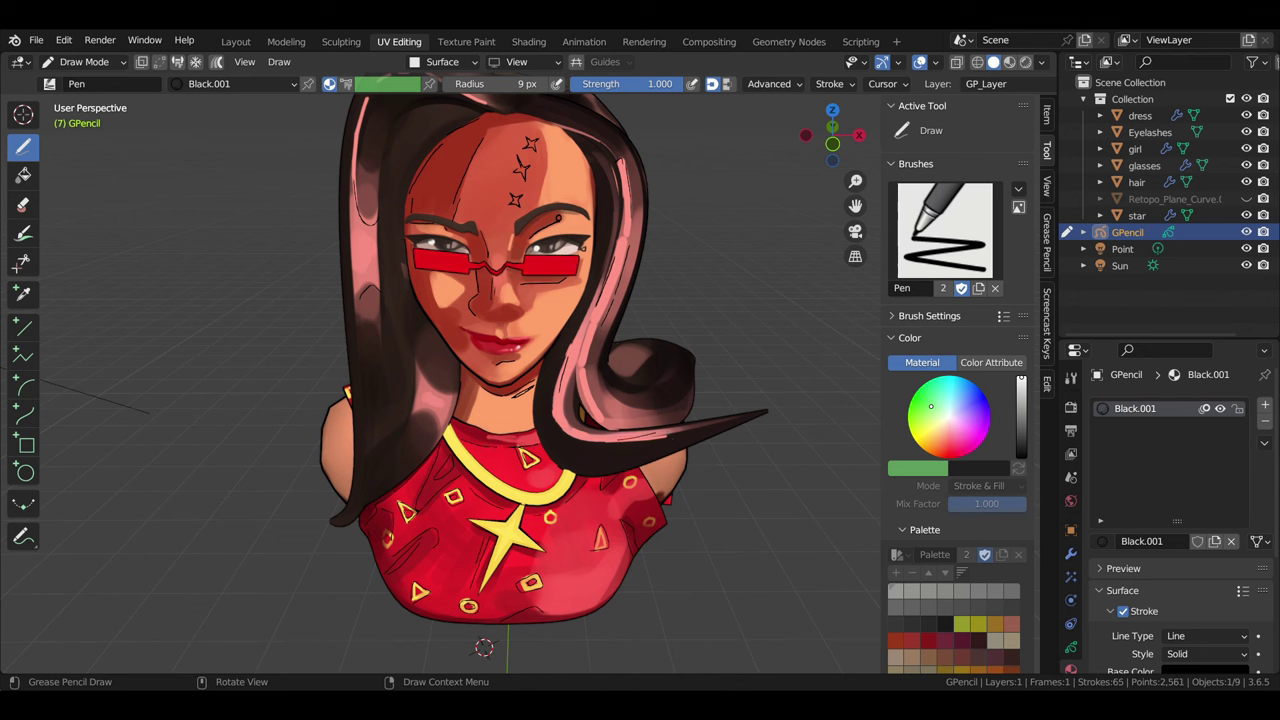
left_click_drag(612, 442, 675, 432)
left_click_drag(540, 222, 558, 217)
Dot tiny marks on the cheek, replacing a misplaced mark and dropping a stray cheek stroke
middle_click_drag(484, 648, 628, 656)
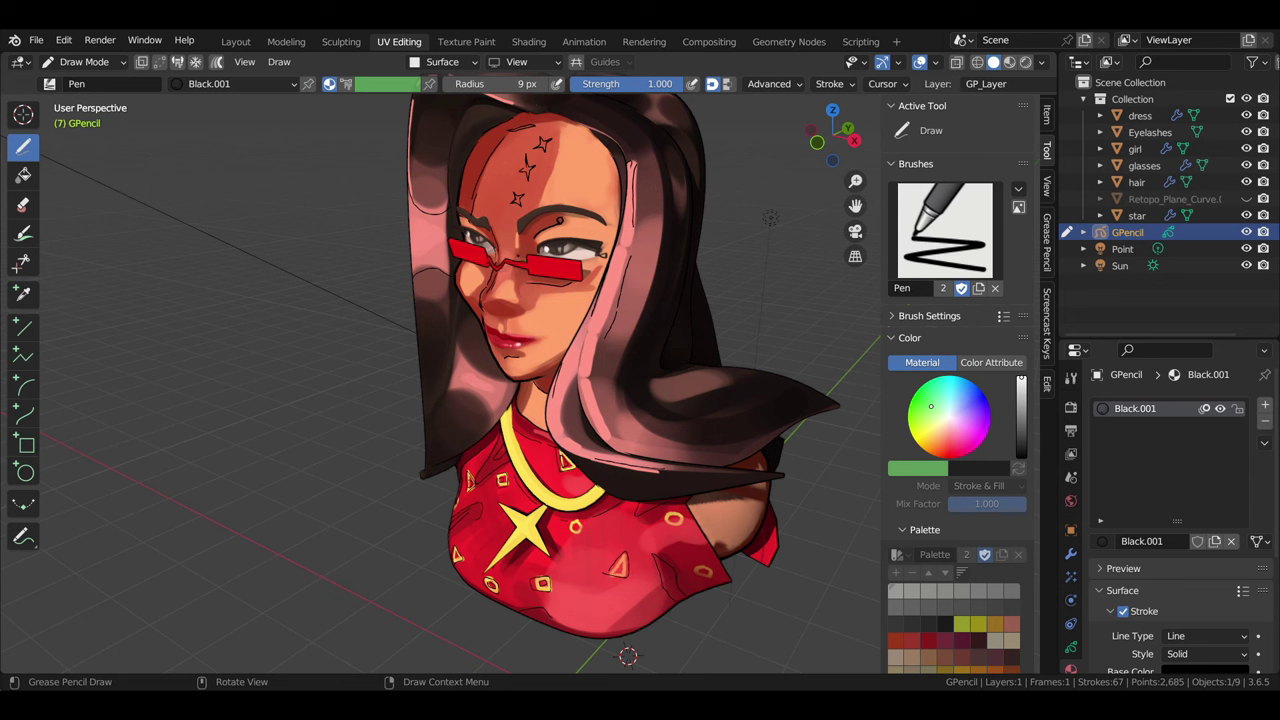
left_click(628, 656)
left_click(628, 656)
middle_click_drag(628, 656, 484, 652)
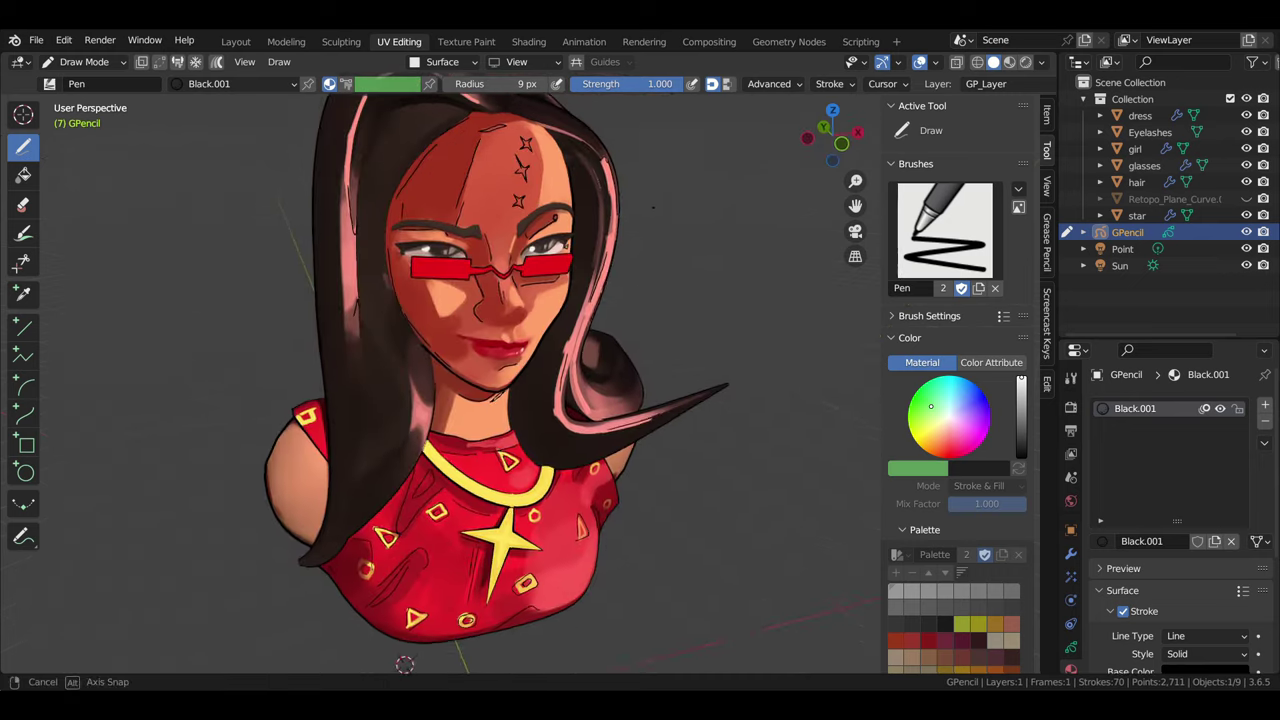
key("ctrl+z")
left_click(552, 513)
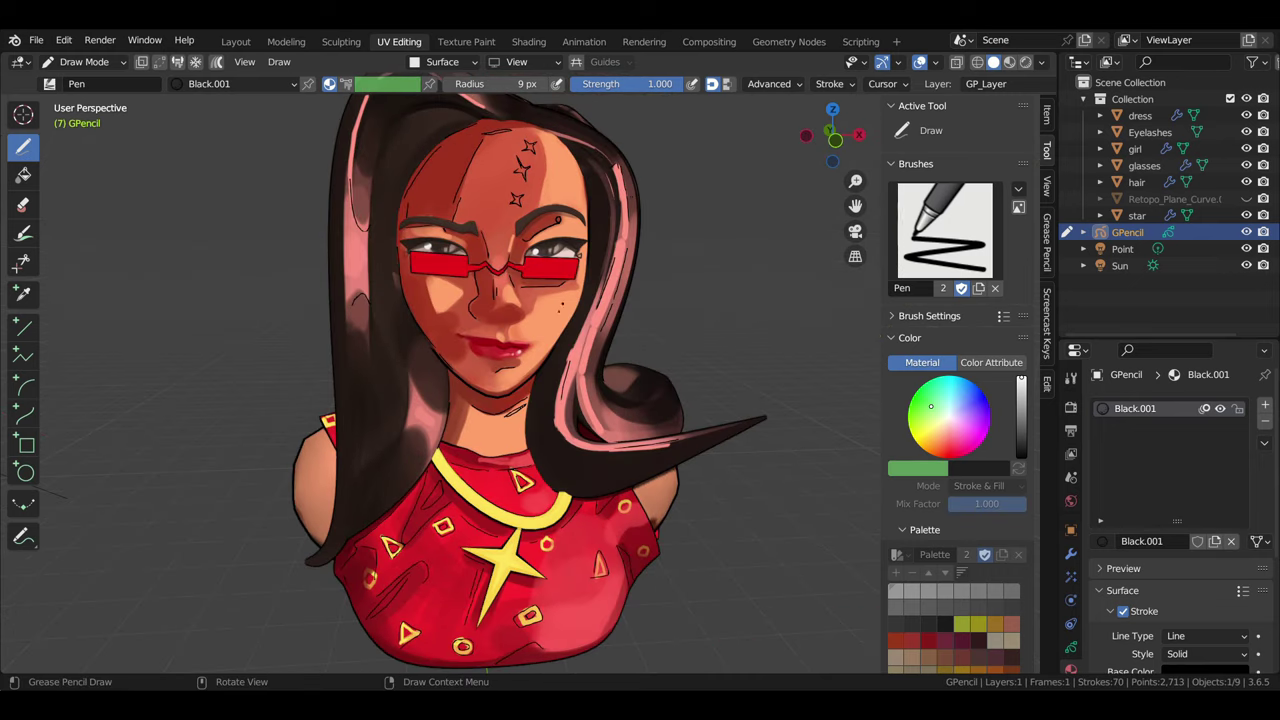
left_click_drag(549, 300, 573, 292)
key("ctrl+z")
Restore the left lens stroke and draw lines across the right glasses lens
middle_click_drag(525, 640, 453, 620)
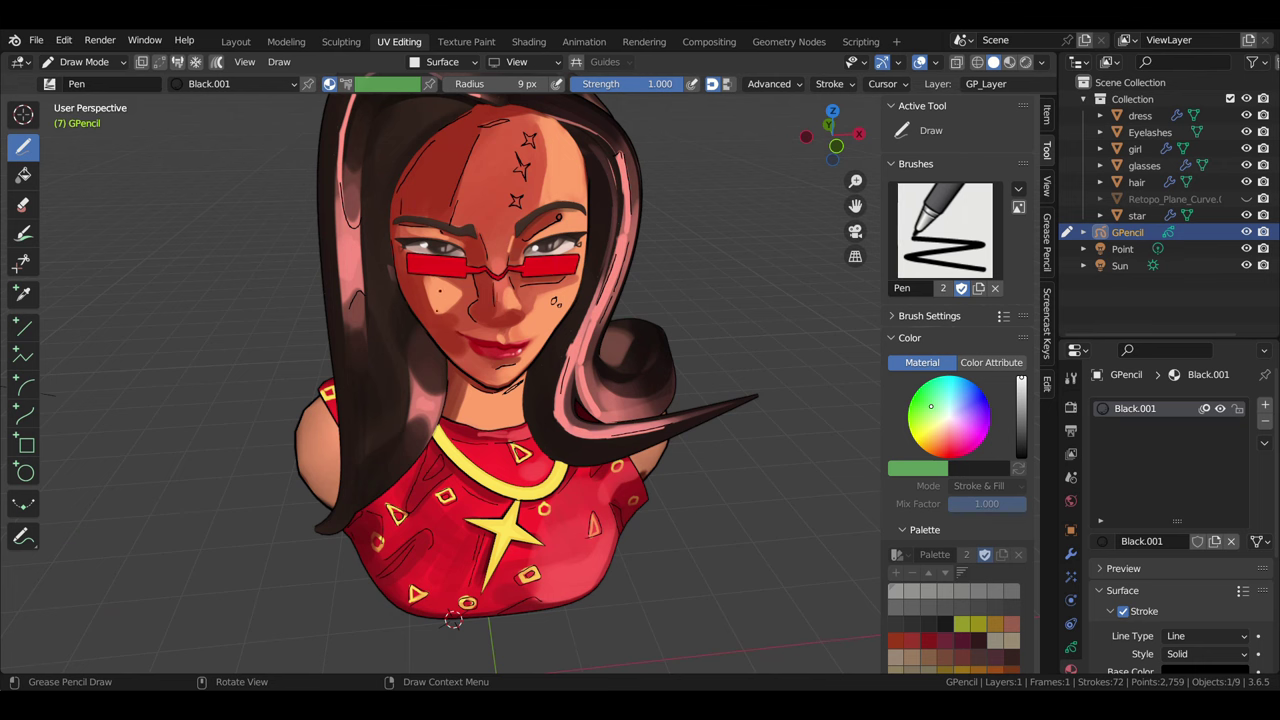
middle_click_drag(453, 620, 460, 540)
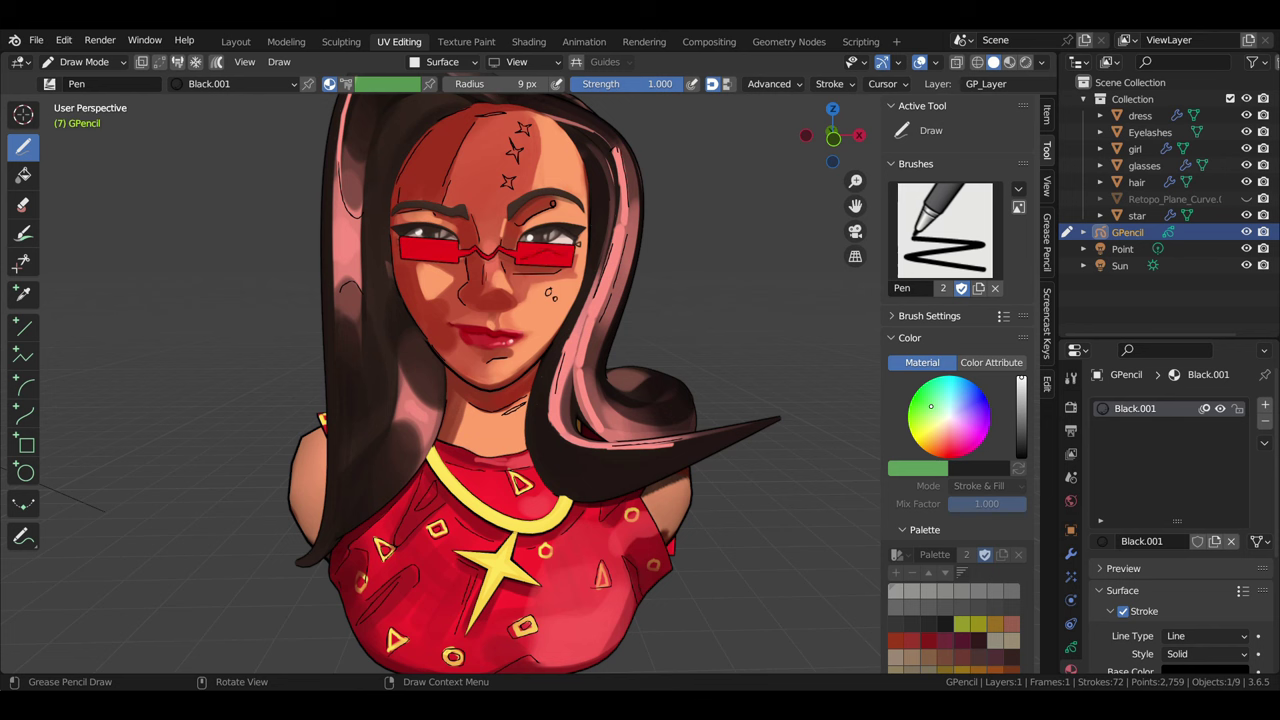
key("ctrl+z")
key("ctrl+z")
key("ctrl+shift+z")
left_click_drag(530, 257, 562, 249)
left_click_drag(535, 262, 565, 251)
key("ctrl+z")
middle_click_drag(560, 300, 634, 296)
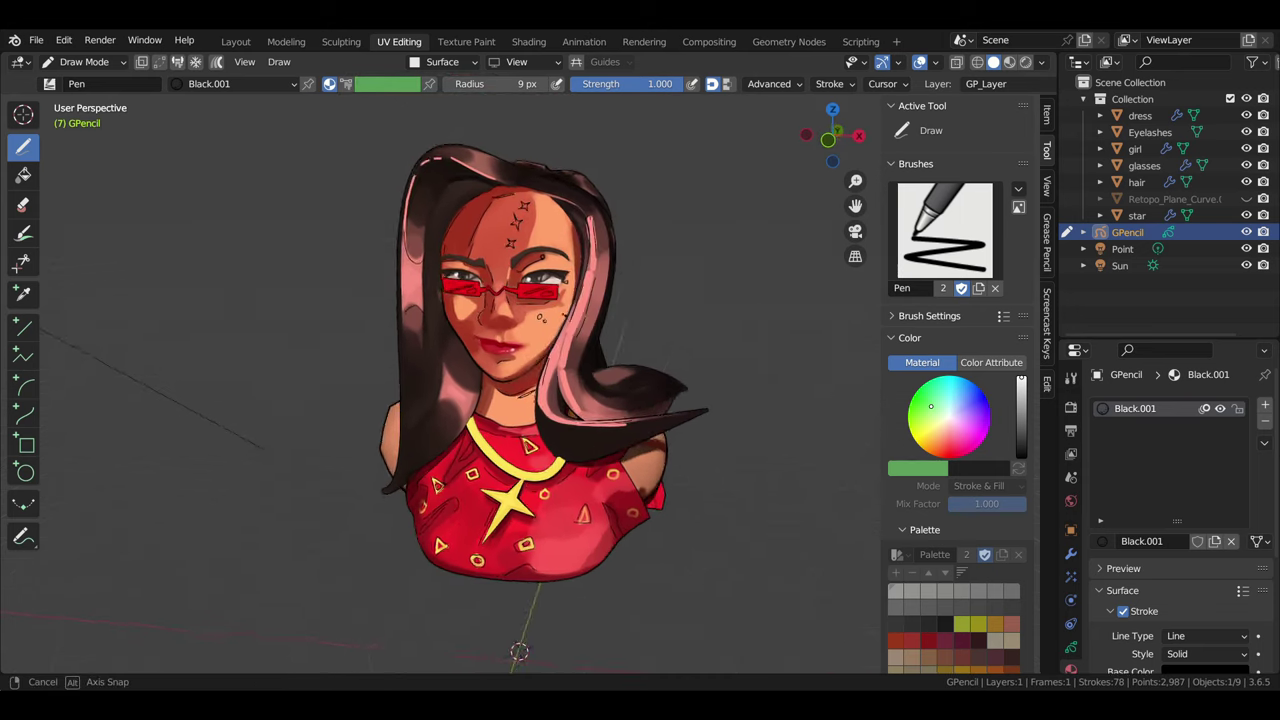
mouse_move(634, 296)
middle_mouse_down()
mouse_move(468, 668)
mouse_move(480, 628)
middle_mouse_up()
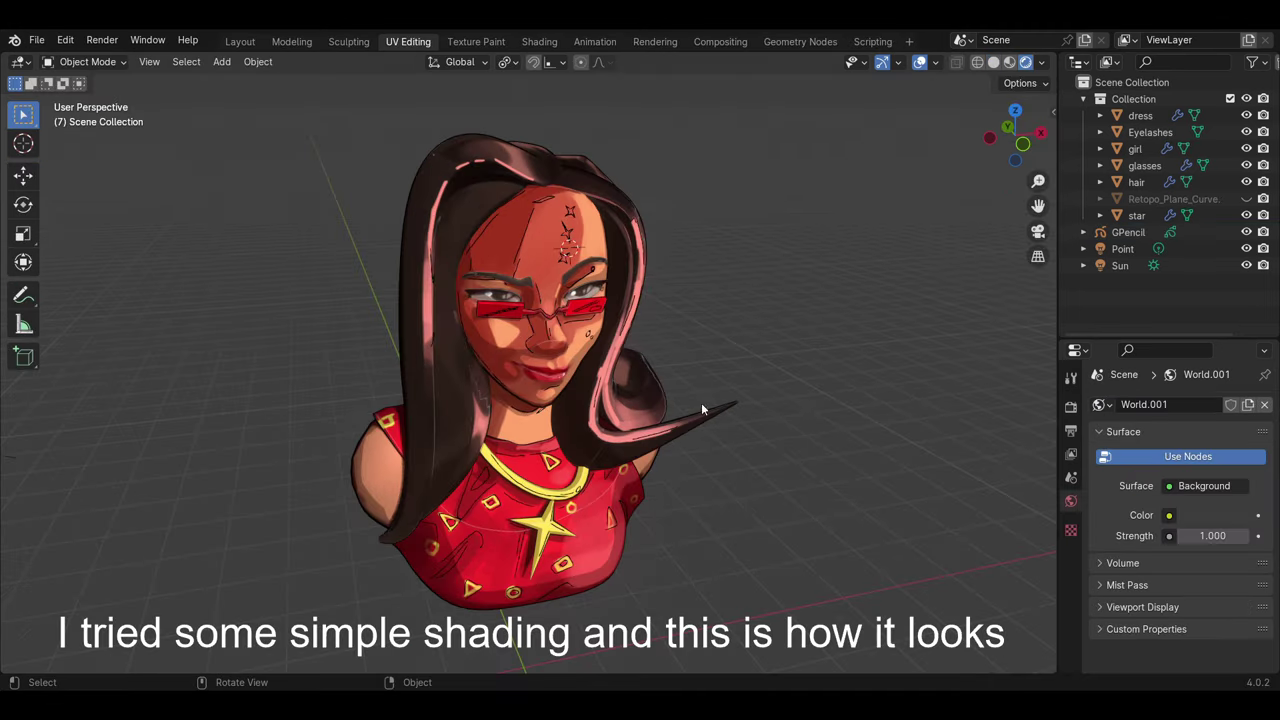
mouse_move(541, 391)
middle_mouse_down()
mouse_move(563, 421)
mouse_move(301, 400)
middle_mouse_up()
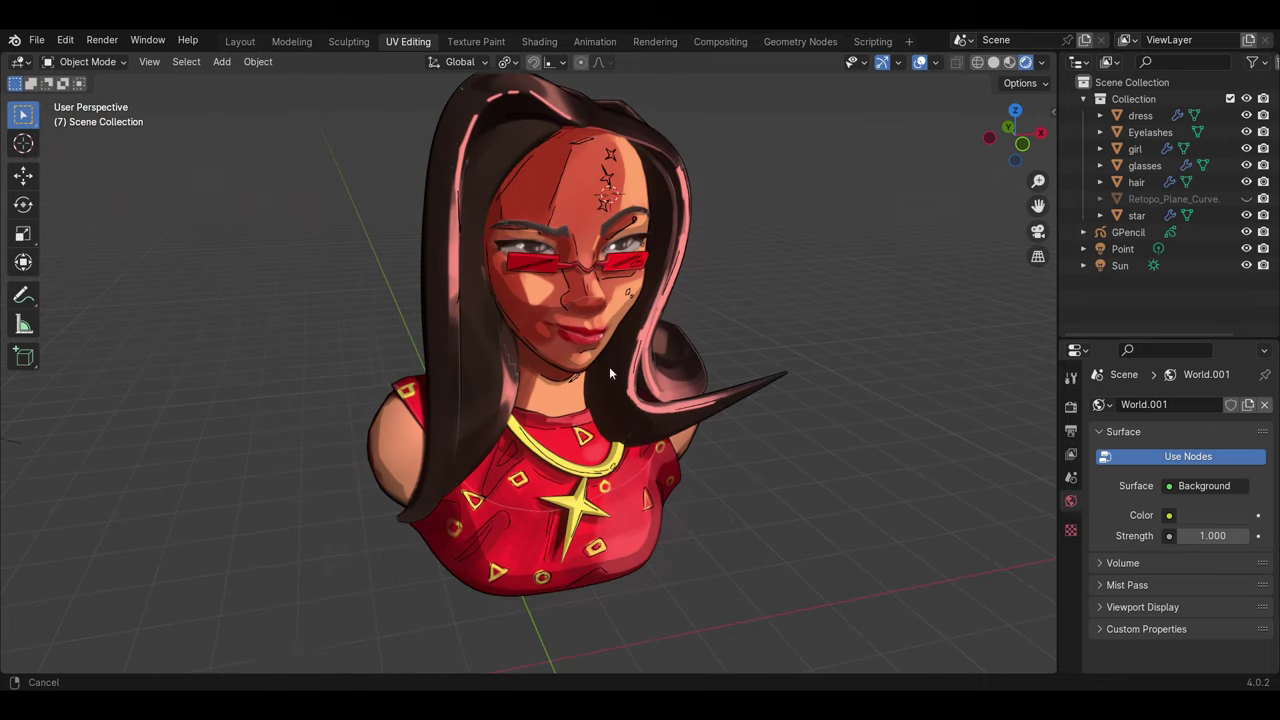
Frame the bust and switch the left viewport to Rendered shading
scroll(740, 334, "up", 4)
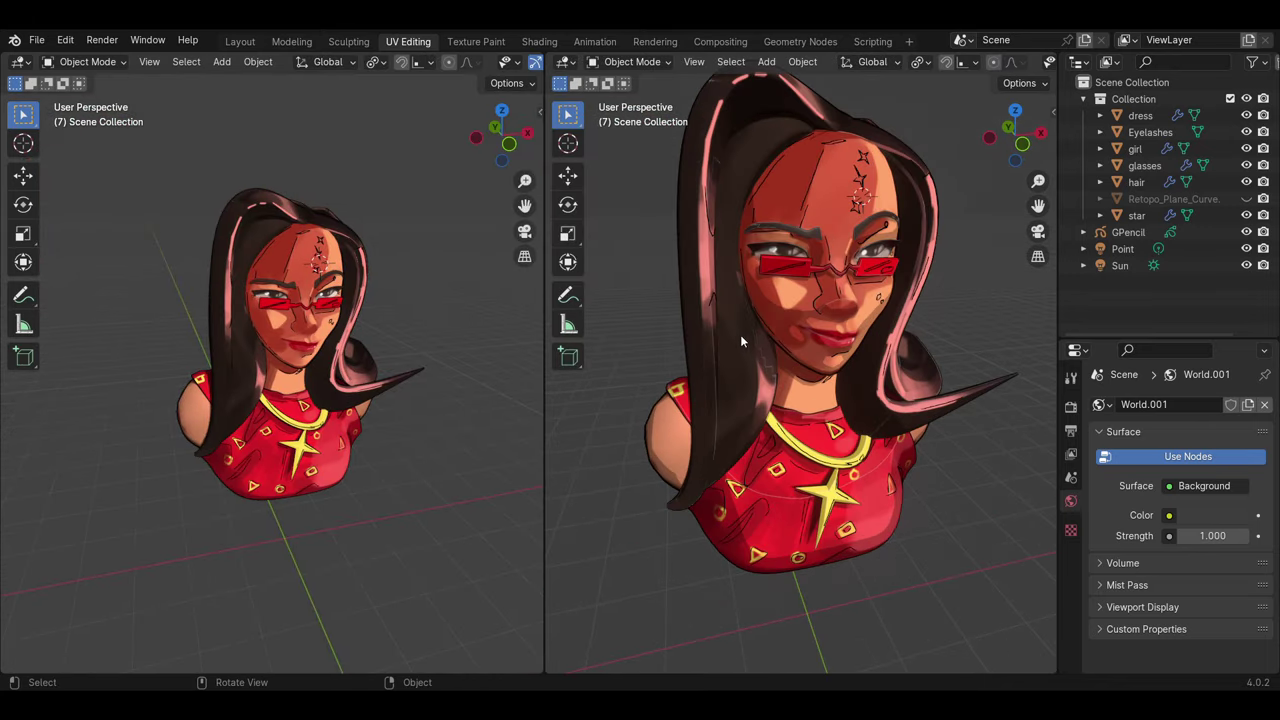
scroll(718, 337, "up", 2)
scroll(802, 350, "up", 2)
scroll(794, 364, "down", 4)
middle_click_drag(794, 344, 798, 339)
scroll(417, 75, "down", 3)
left_click(513, 62)
scroll(348, 358, "down", 3)
scroll(200, 320, "down", 3)
Tilt the Sun lamp about 48° around the global X axis
left_click(134, 290)
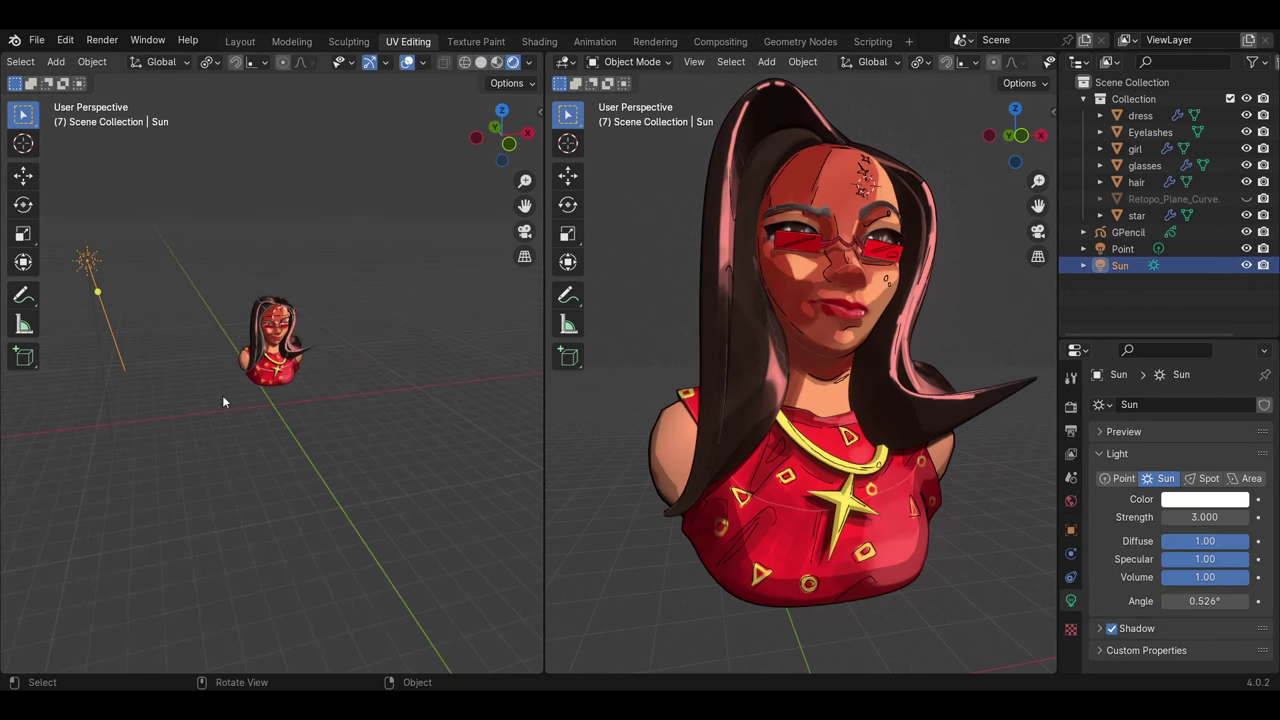
key("r")
key("x")
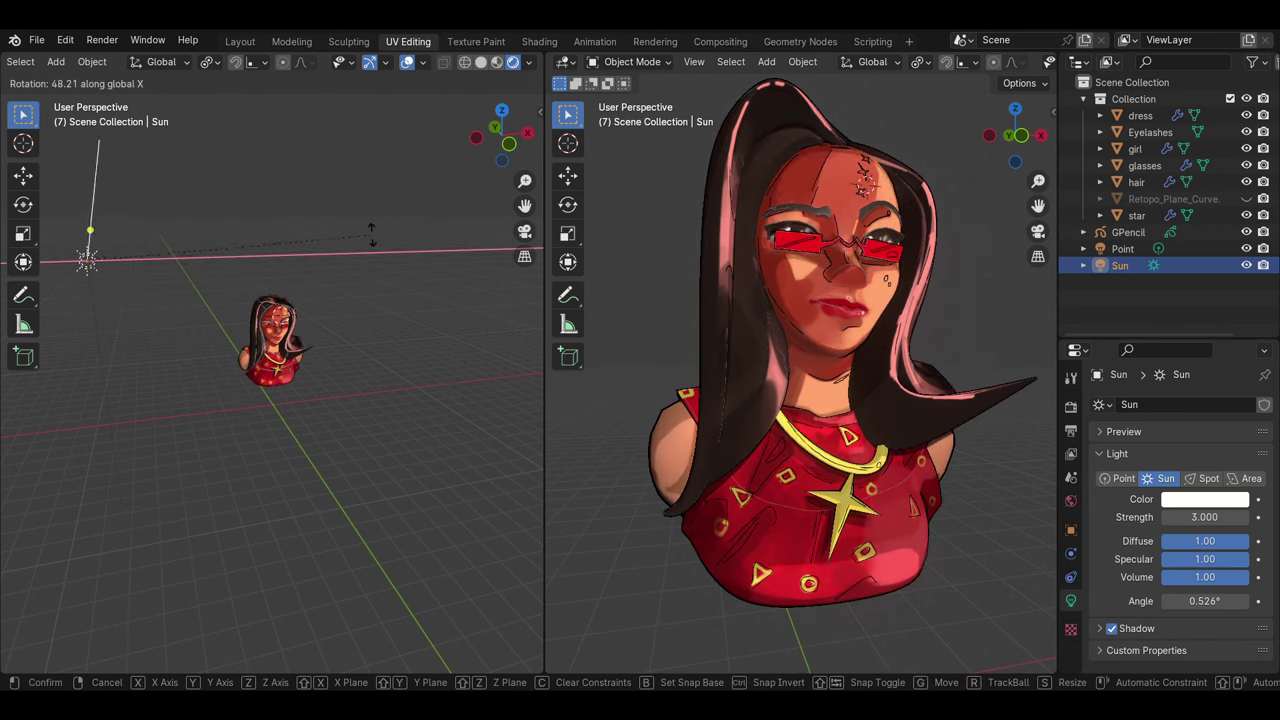
left_click(412, 118)
Orbit the right view and turn the Sun lamp around the Z axis to relight the bust
mouse_move(662, 357)
middle_mouse_down()
mouse_move(746, 363)
mouse_move(714, 373)
mouse_move(735, 375)
middle_mouse_up()
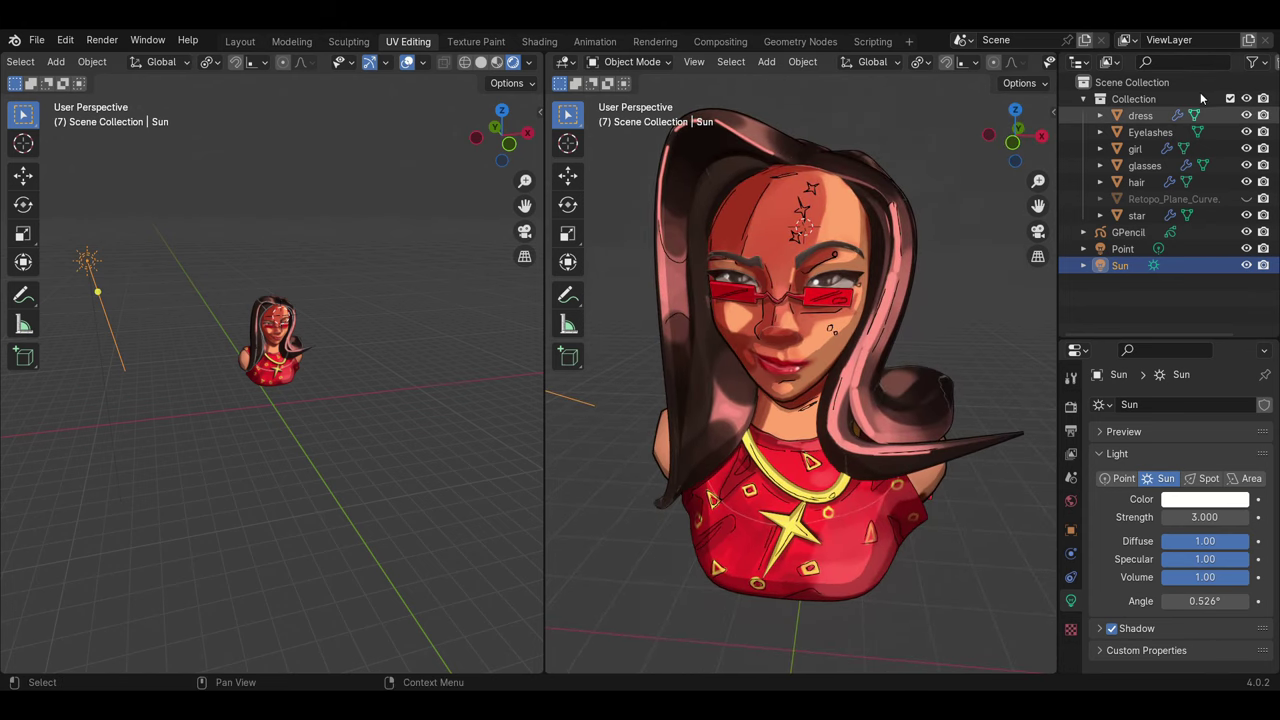
key("r")
key("z")
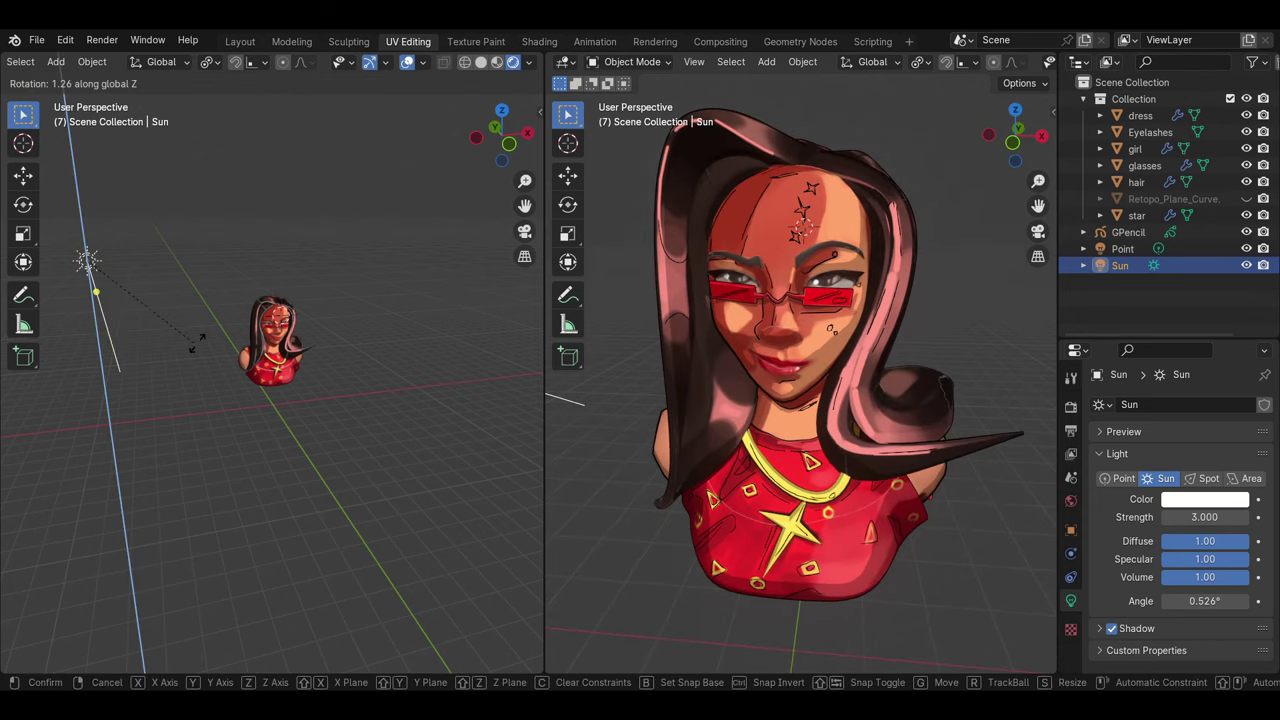
key("Escape")
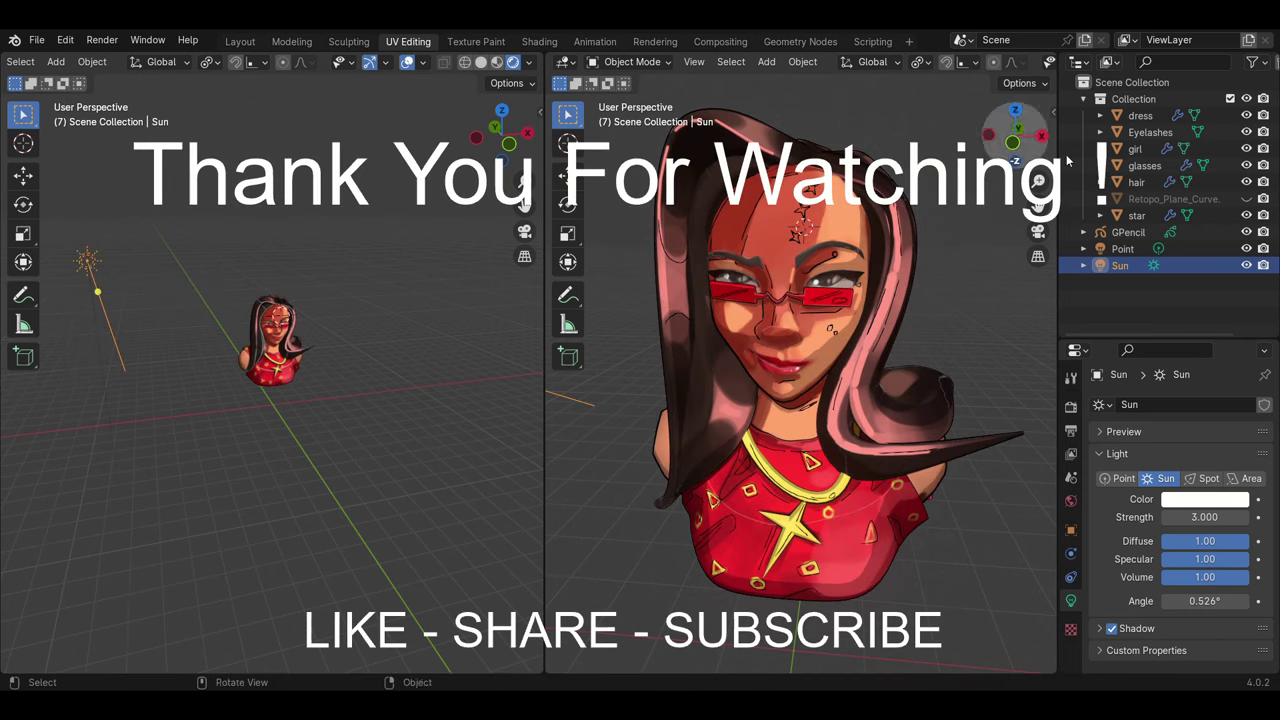